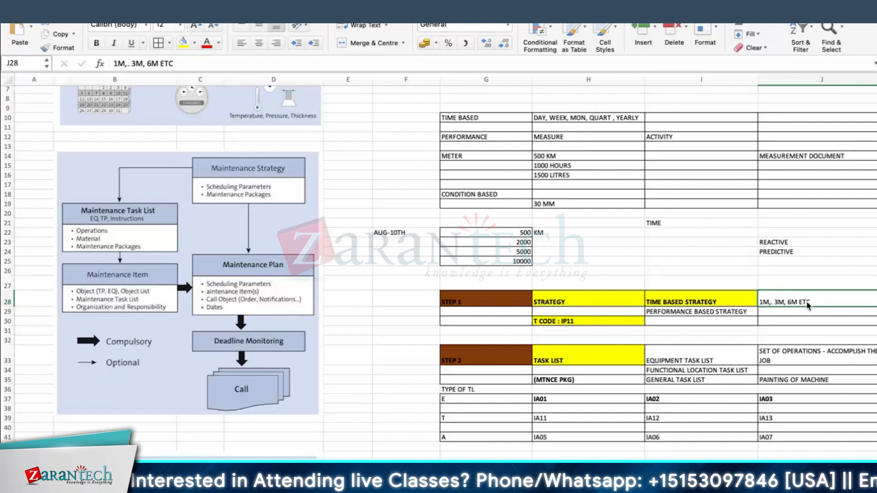
Review the Step 1 strategy and Step 2 task list sections, covering strategy T code, task list types, maintenance package and creation code.
{"action": "left_click", "coordinate": [550, 321]}
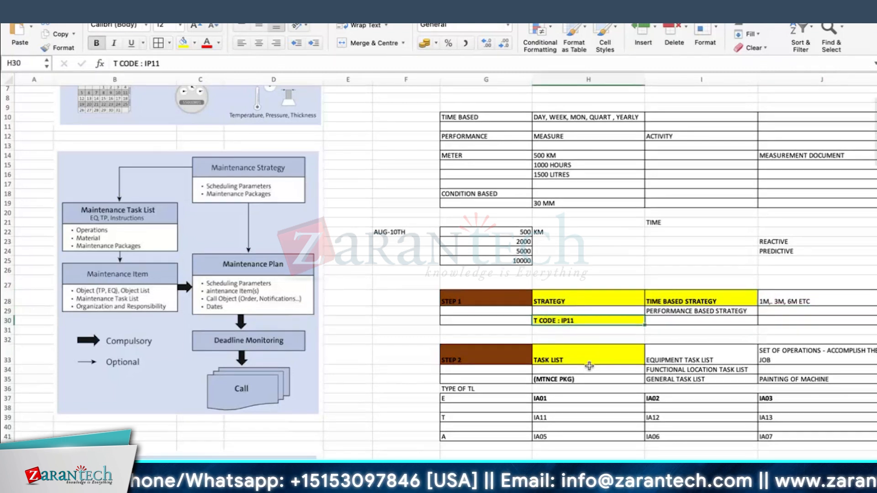
{"action": "scroll", "coordinate": [589, 366], "scroll_direction": "down", "scroll_amount": 5}
{"action": "left_click", "coordinate": [580, 289]}
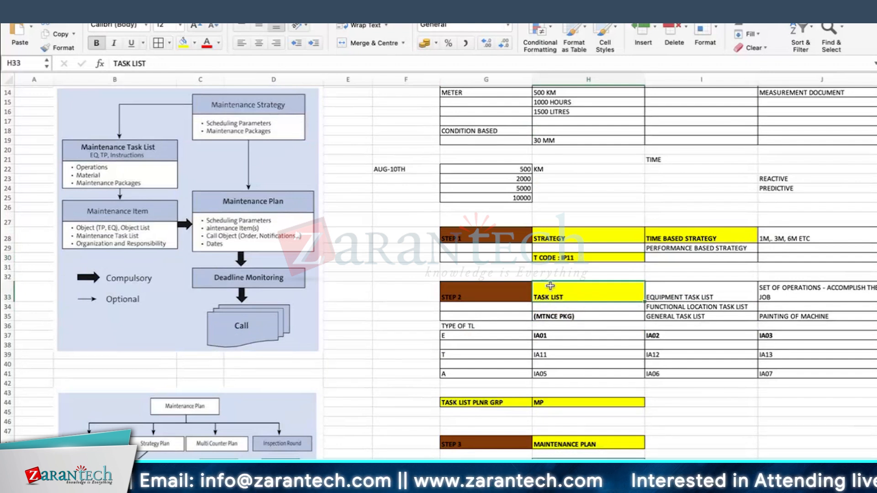
{"action": "left_click", "coordinate": [688, 293]}
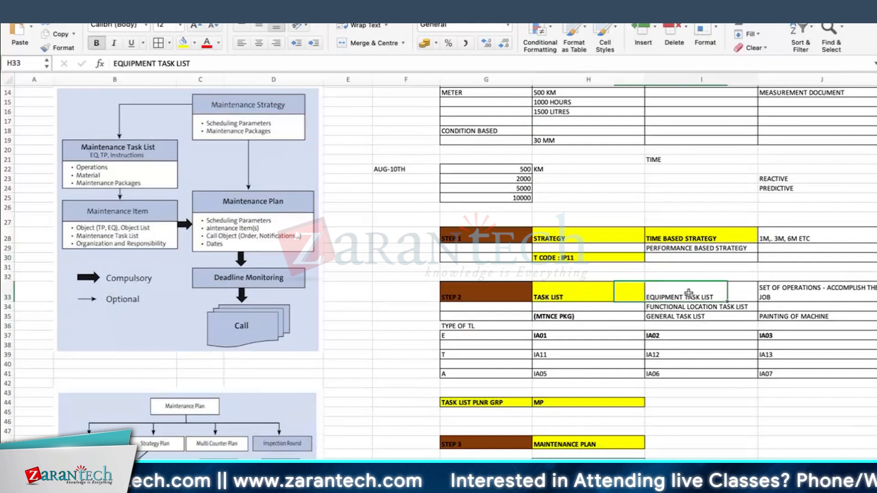
{"action": "left_click", "coordinate": [696, 309]}
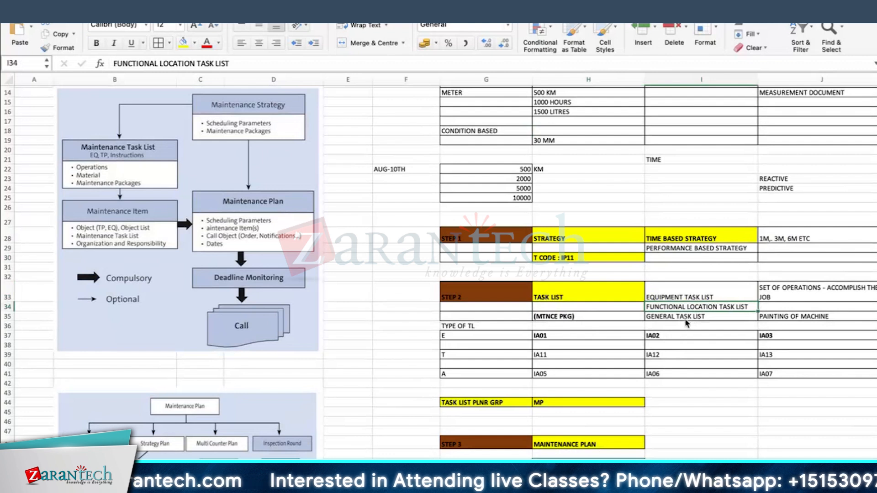
{"action": "left_click", "coordinate": [686, 320]}
{"action": "left_click", "coordinate": [699, 297]}
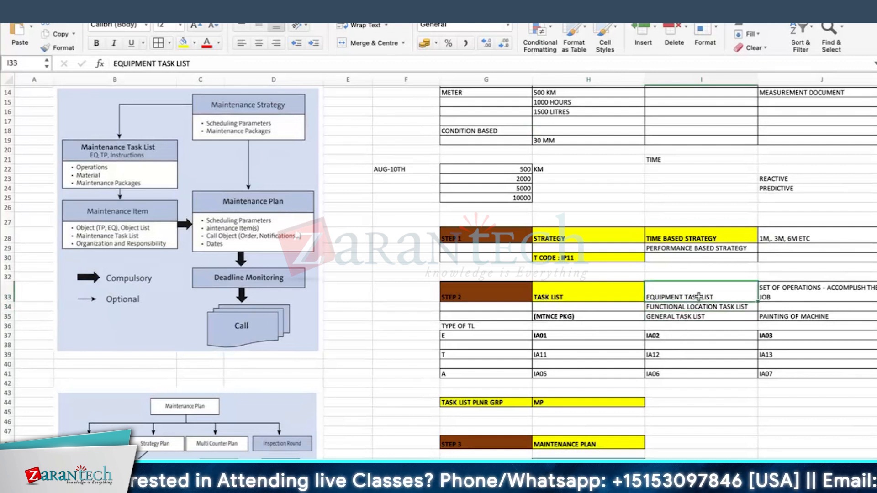
{"action": "left_click", "coordinate": [801, 295]}
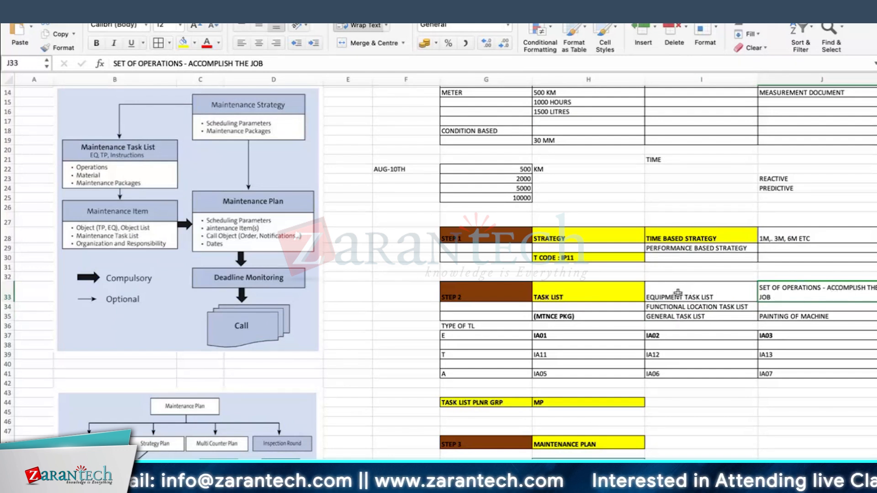
{"action": "left_click", "coordinate": [668, 305]}
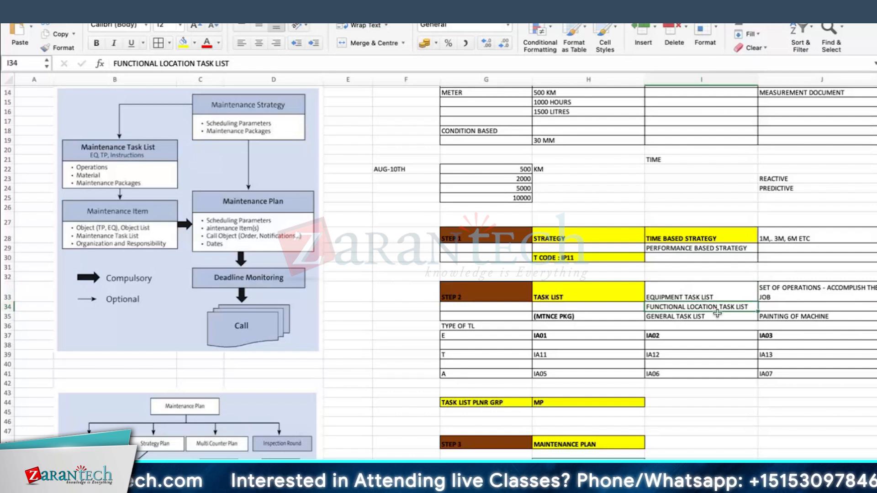
{"action": "left_click", "coordinate": [671, 317]}
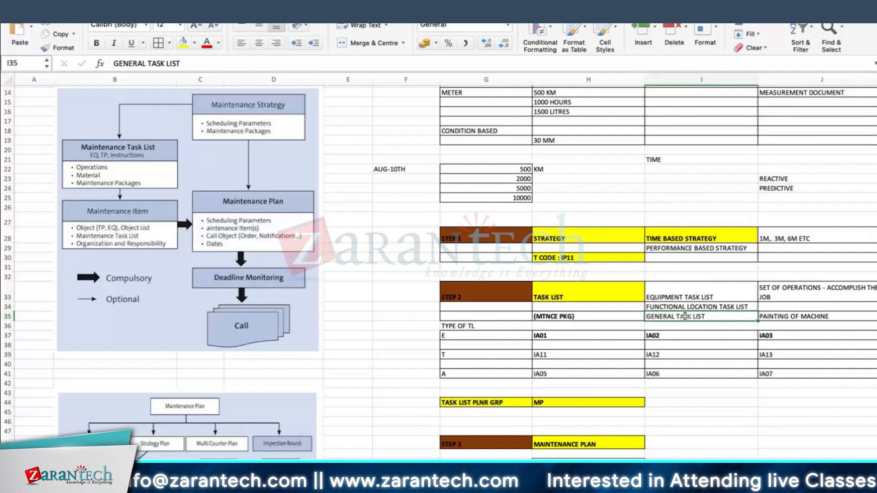
{"action": "scroll", "coordinate": [685, 316], "scroll_direction": "down", "scroll_amount": 1}
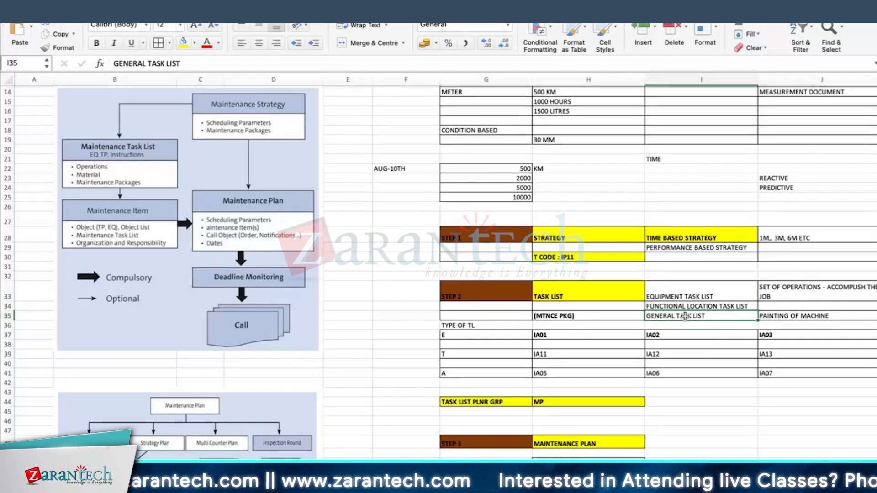
{"action": "left_click", "coordinate": [566, 237]}
{"action": "left_click", "coordinate": [562, 294]}
{"action": "left_click", "coordinate": [572, 316]}
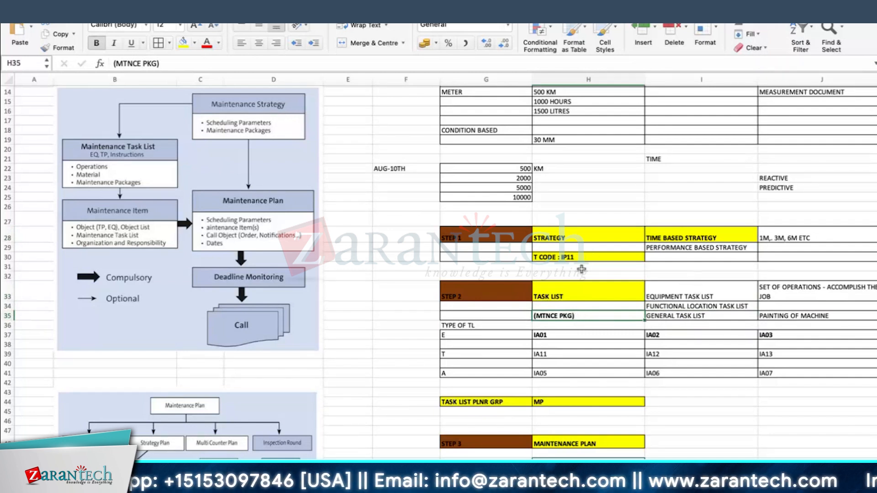
{"action": "left_click", "coordinate": [671, 315]}
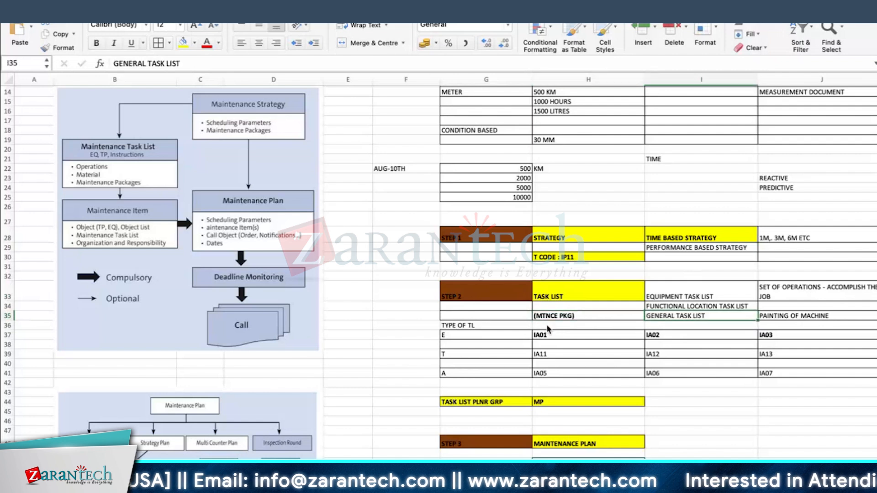
{"action": "left_click", "coordinate": [581, 331]}
Examine the Step 3 maintenance plan section, comparing the single cycle, strategy and multiple counter plans and their cycle examples.
{"action": "scroll", "coordinate": [580, 331], "scroll_direction": "down", "scroll_amount": 5}
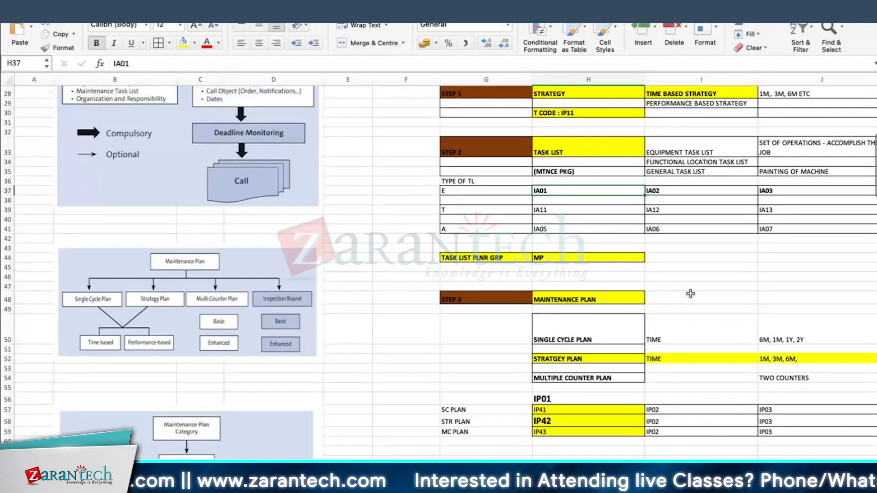
{"action": "left_click", "coordinate": [598, 301]}
{"action": "left_click", "coordinate": [571, 330]}
{"action": "left_click", "coordinate": [570, 361]}
{"action": "left_click", "coordinate": [576, 336]}
{"action": "left_click", "coordinate": [564, 361]}
{"action": "left_click", "coordinate": [571, 379]}
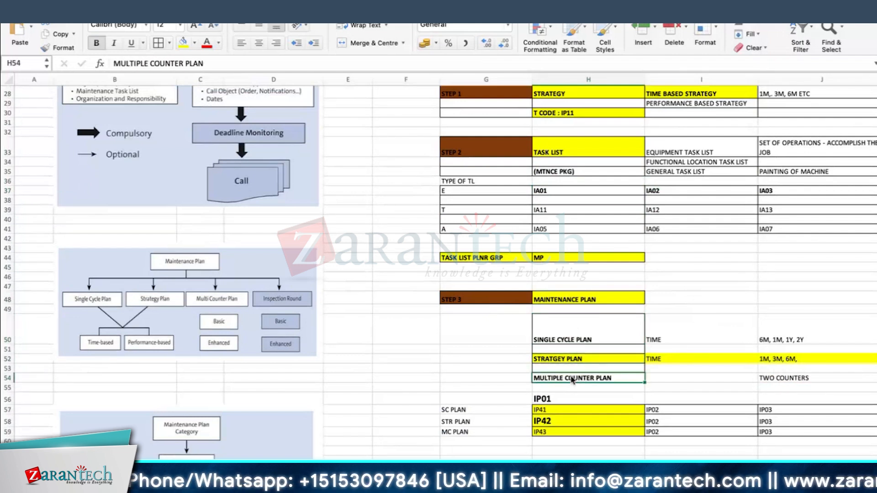
{"action": "left_click", "coordinate": [577, 359]}
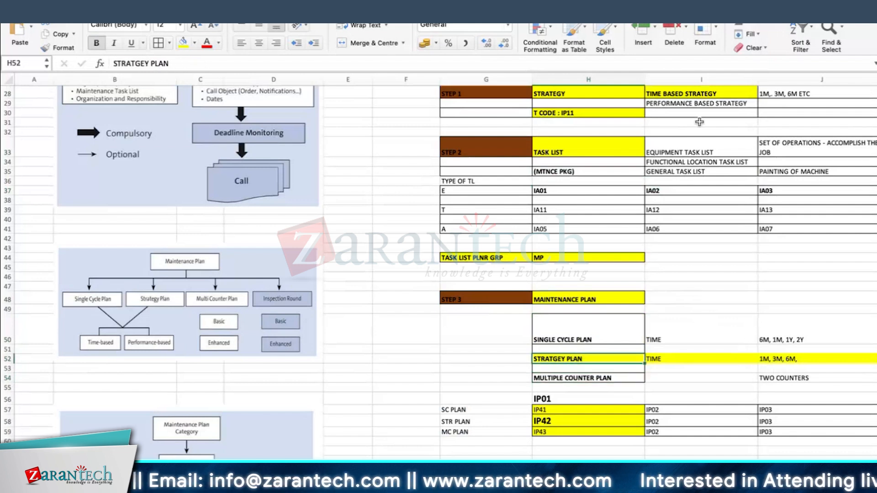
{"action": "left_click", "coordinate": [564, 97]}
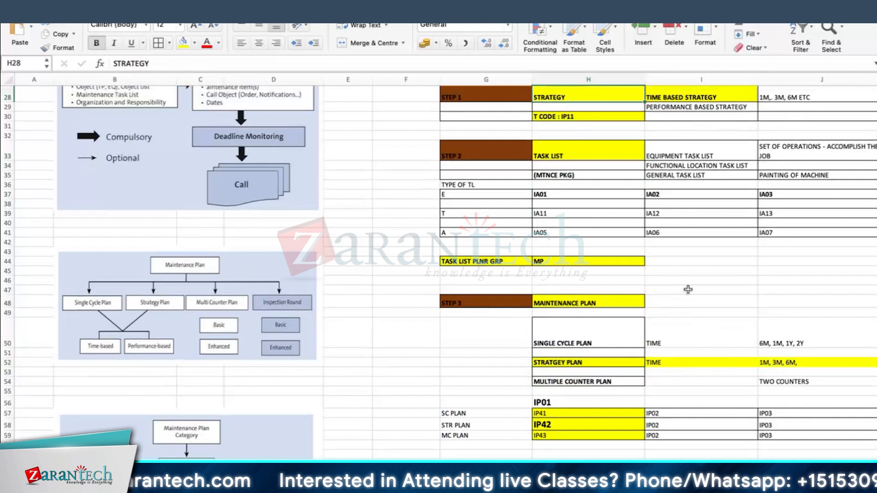
{"action": "left_click", "coordinate": [659, 363]}
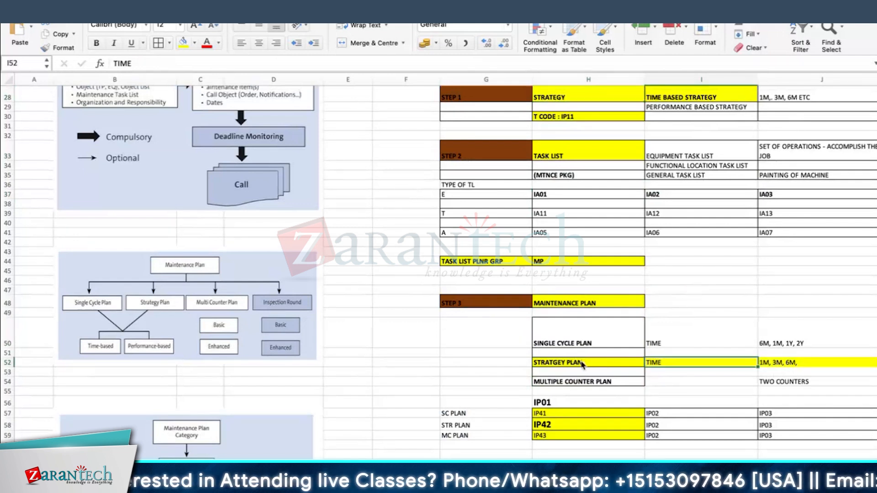
{"action": "left_click", "coordinate": [590, 338]}
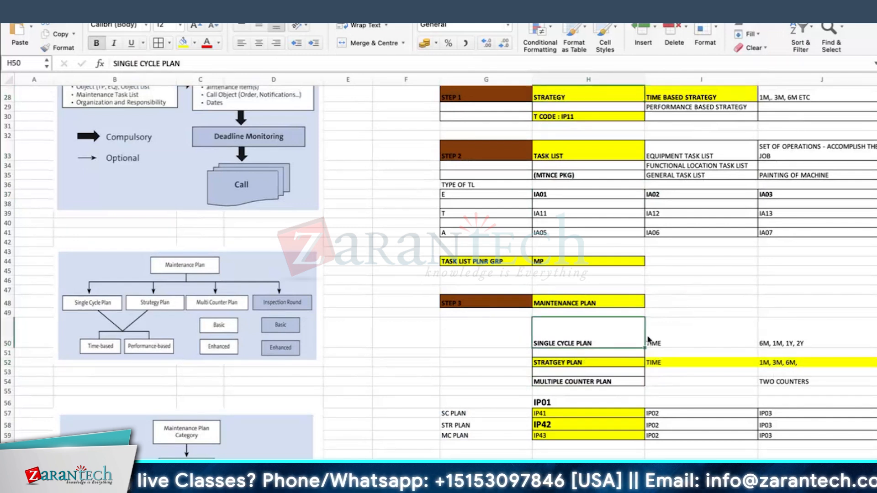
{"action": "left_click", "coordinate": [824, 342]}
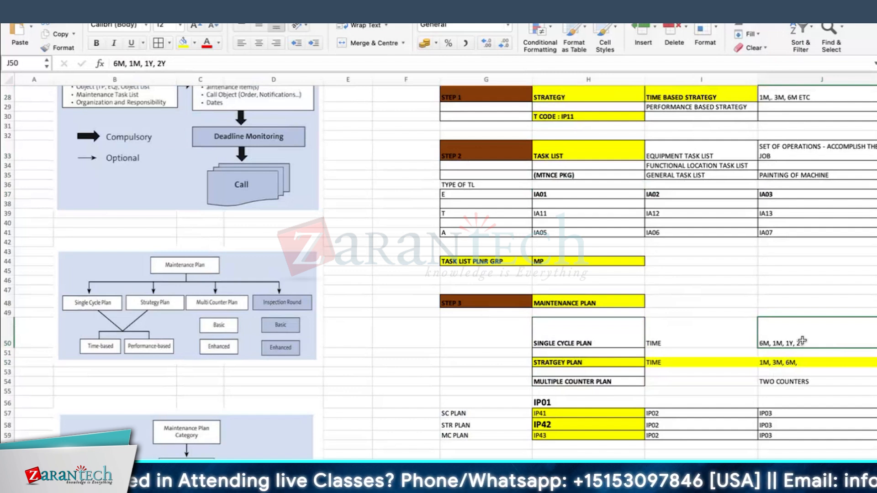
{"action": "left_click", "coordinate": [591, 382]}
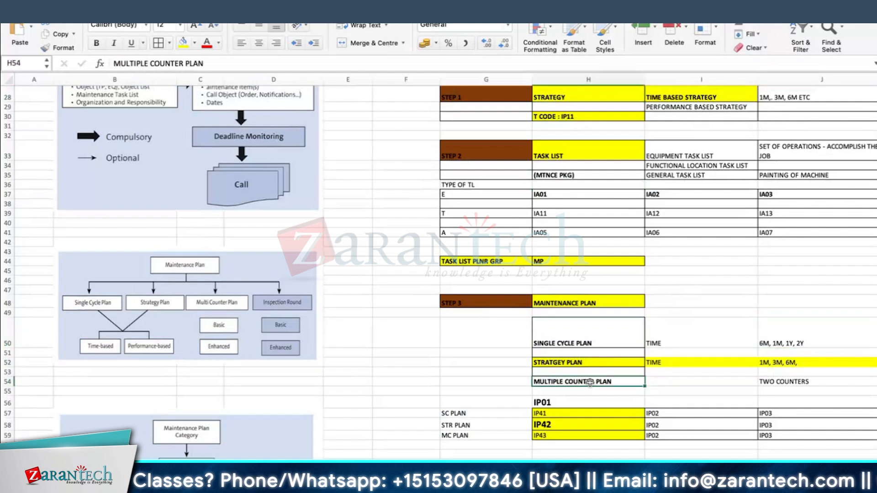
{"action": "left_click", "coordinate": [796, 383]}
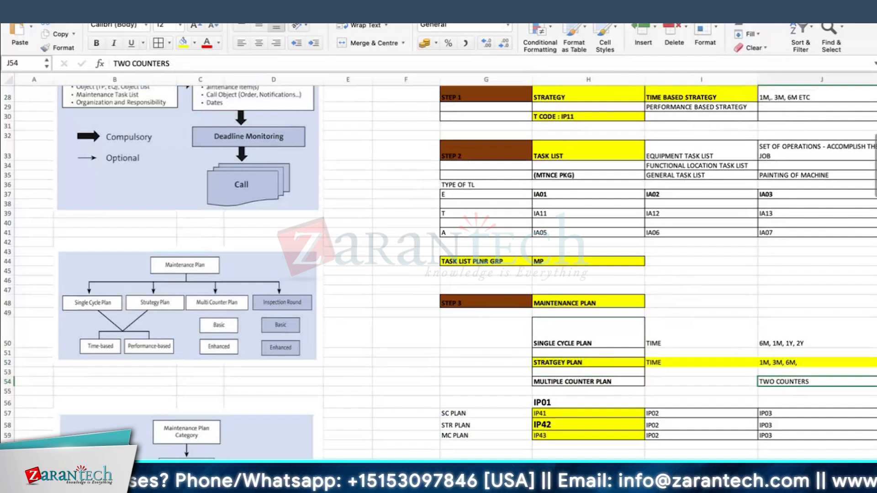
Switch to SAP and open the maintenance strategies list with transaction IP11.
{"action": "key", "text": "super+Tab"}
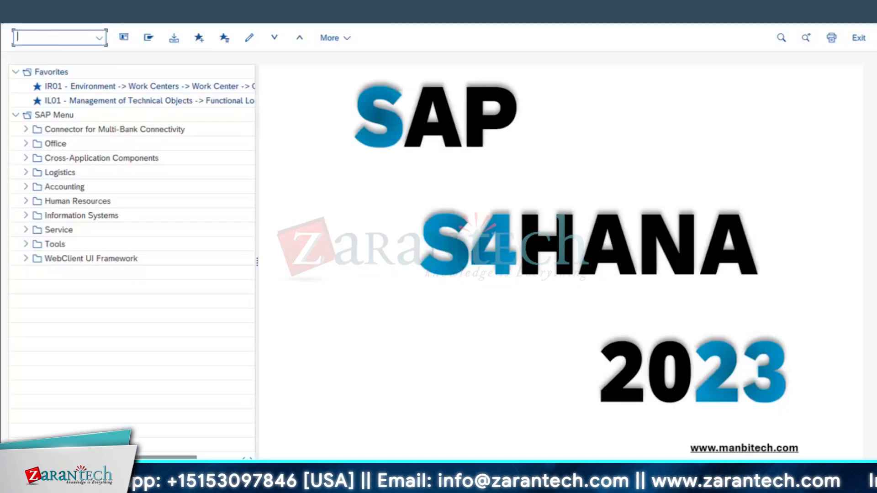
{"action": "type", "text": "IP02"}
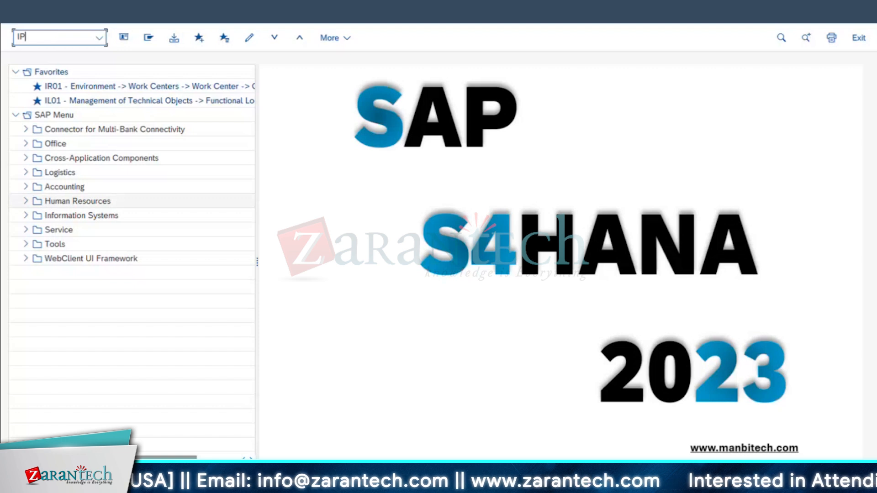
{"action": "key", "text": "Return"}
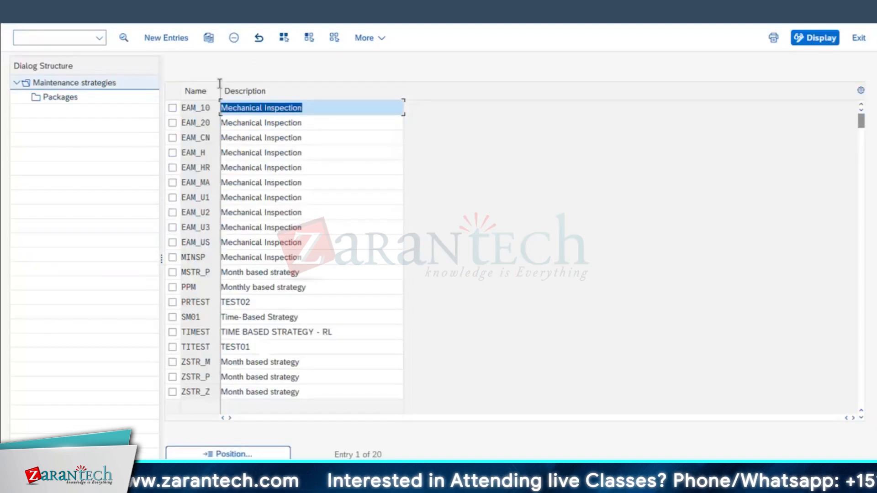
Widen the Name column slightly, select the TIMEST strategy and open its details.
{"action": "left_click_drag", "start_coordinate": [219, 85], "coordinate": [230, 90]}
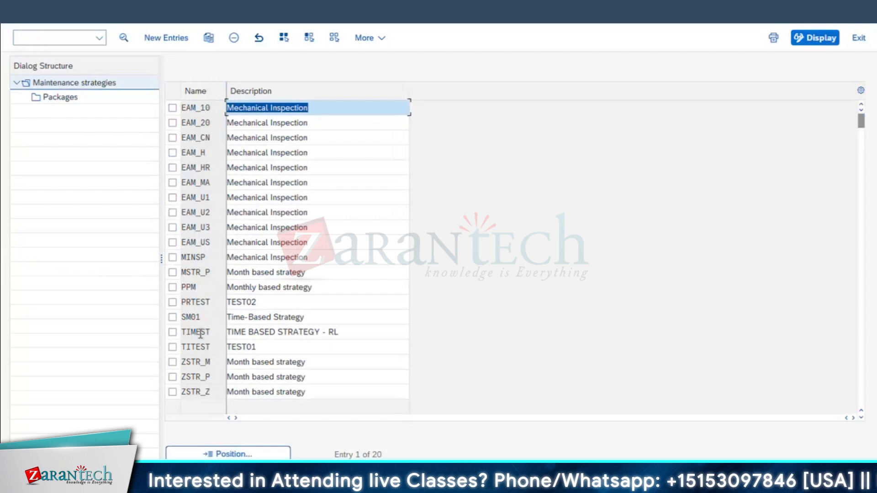
{"action": "left_click", "coordinate": [210, 348]}
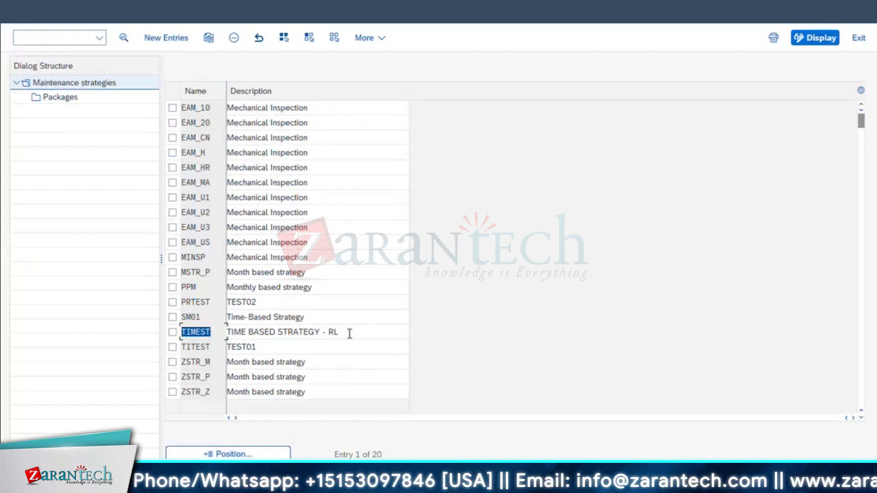
{"action": "left_click", "coordinate": [270, 332]}
{"action": "left_click", "coordinate": [172, 332]}
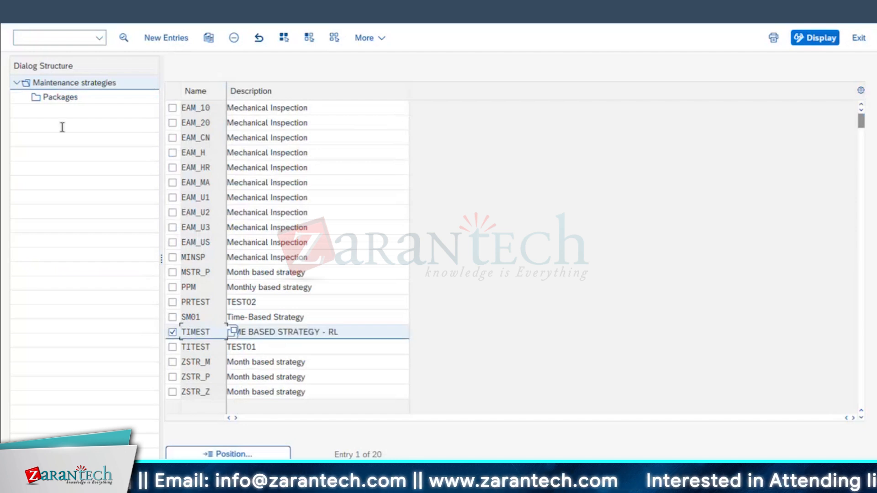
{"action": "left_click", "coordinate": [80, 84]}
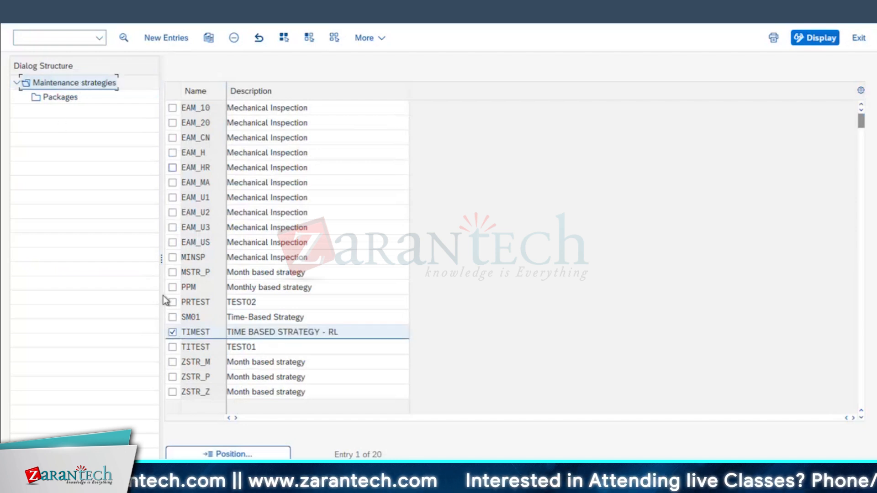
{"action": "left_click", "coordinate": [200, 335]}
{"action": "double_click", "coordinate": [200, 335]}
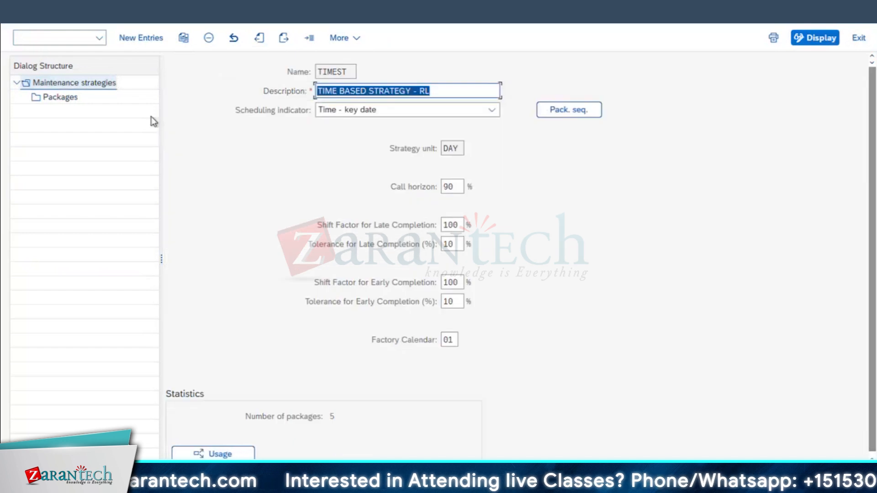
Examine the TIMEST strategy's scheduling indicator options, strategy unit, call horizon, and shift factor and tolerance for late completion.
{"action": "left_click", "coordinate": [353, 114]}
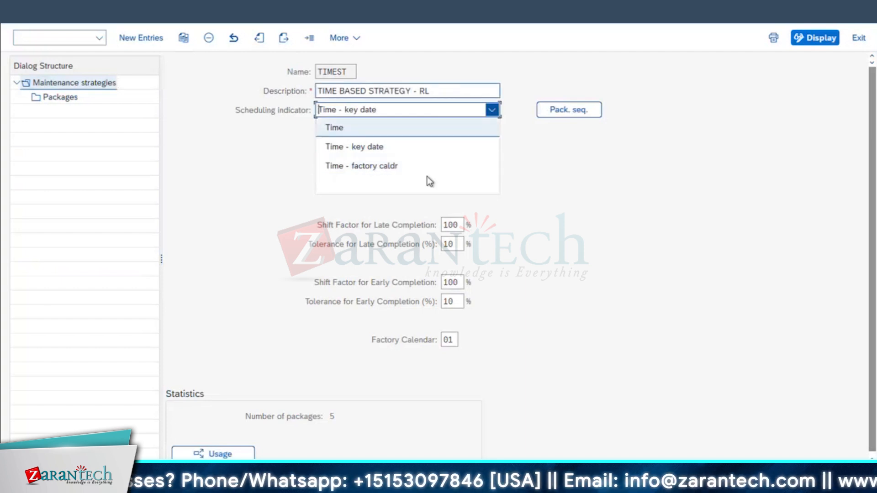
{"action": "left_click", "coordinate": [592, 229]}
{"action": "left_click", "coordinate": [460, 150]}
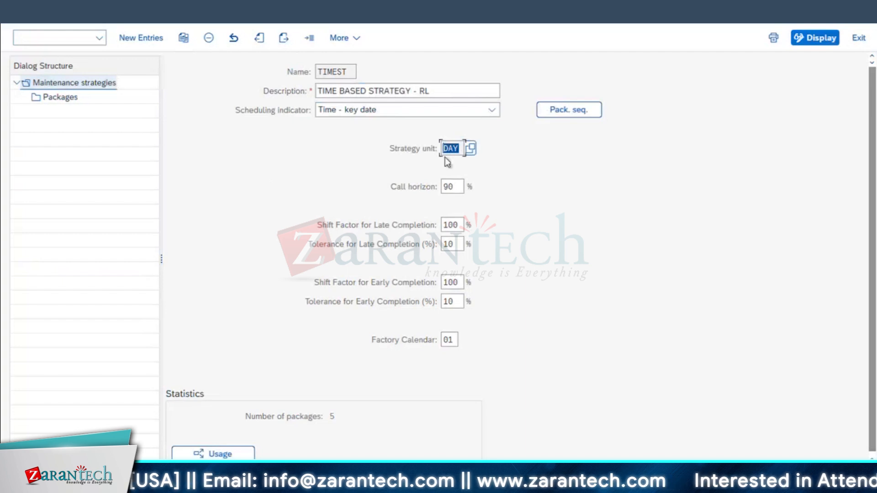
{"action": "left_click", "coordinate": [453, 153]}
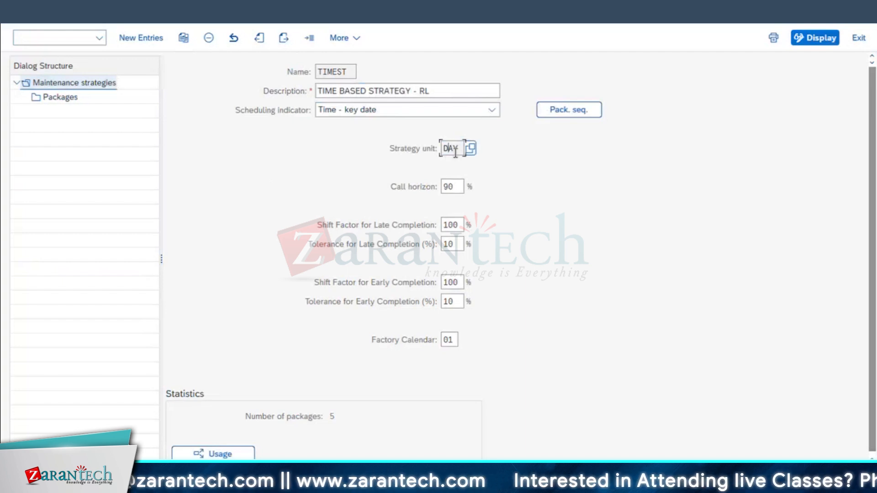
{"action": "key", "text": "Tab"}
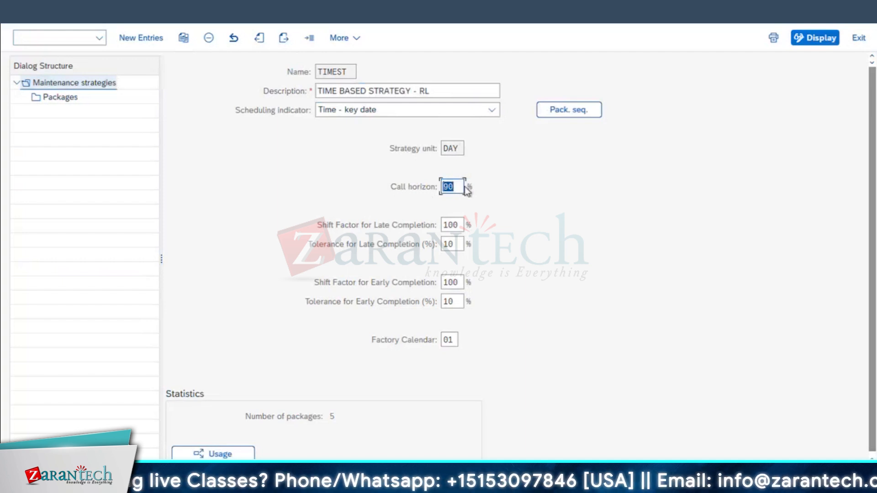
{"action": "scroll", "coordinate": [466, 189], "scroll_direction": "down", "scroll_amount": 1}
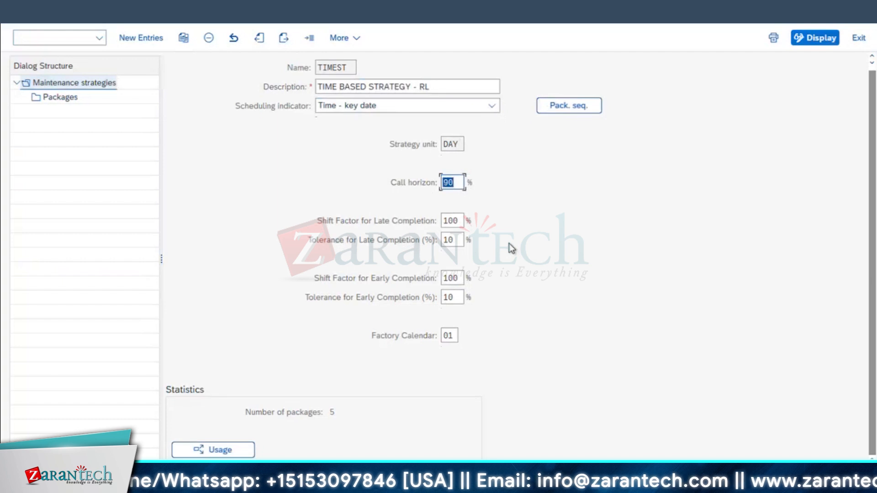
{"action": "left_click", "coordinate": [461, 222]}
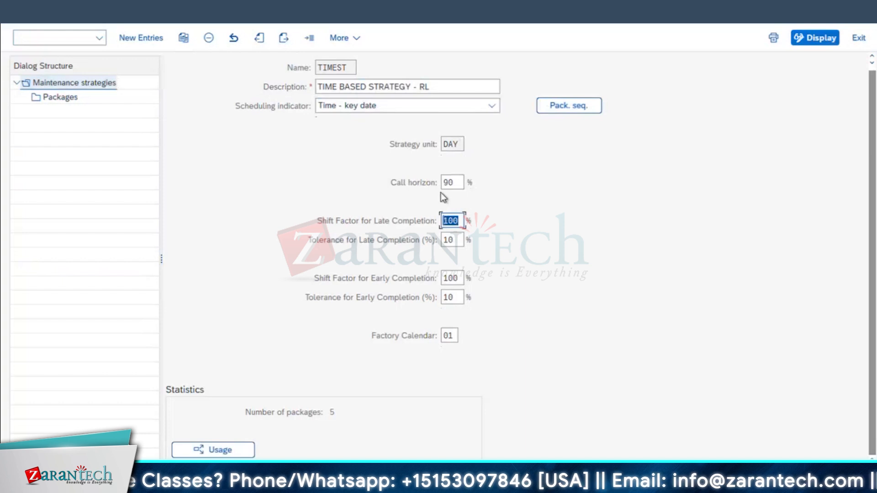
{"action": "left_click", "coordinate": [459, 239]}
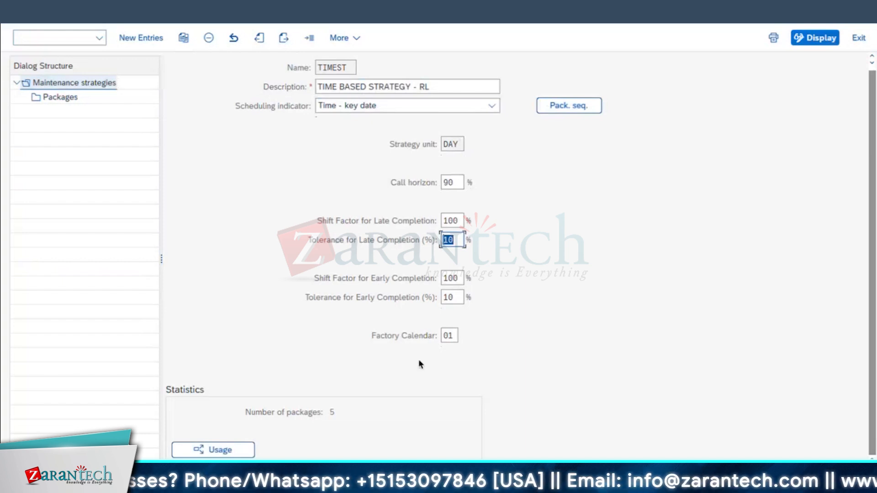
Check the TIMEST strategy's factory calendar, open its packages and review the cycle length of each package.
{"action": "left_click", "coordinate": [455, 339]}
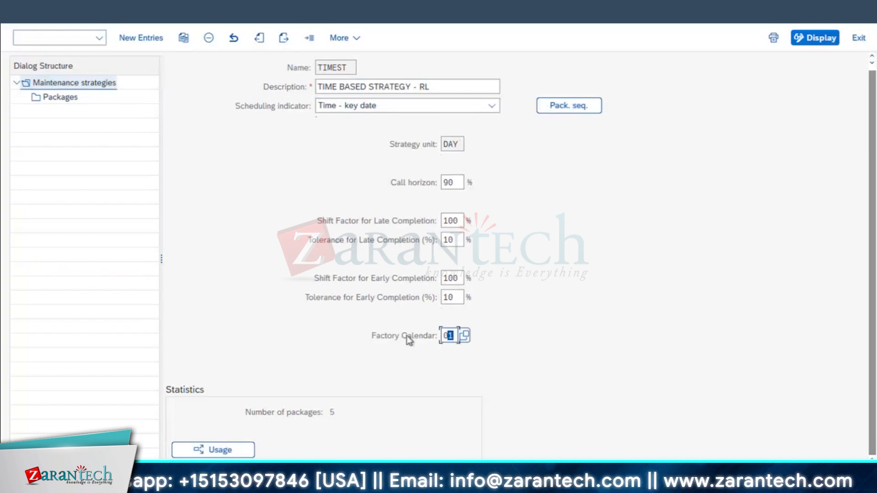
{"action": "left_click", "coordinate": [448, 336]}
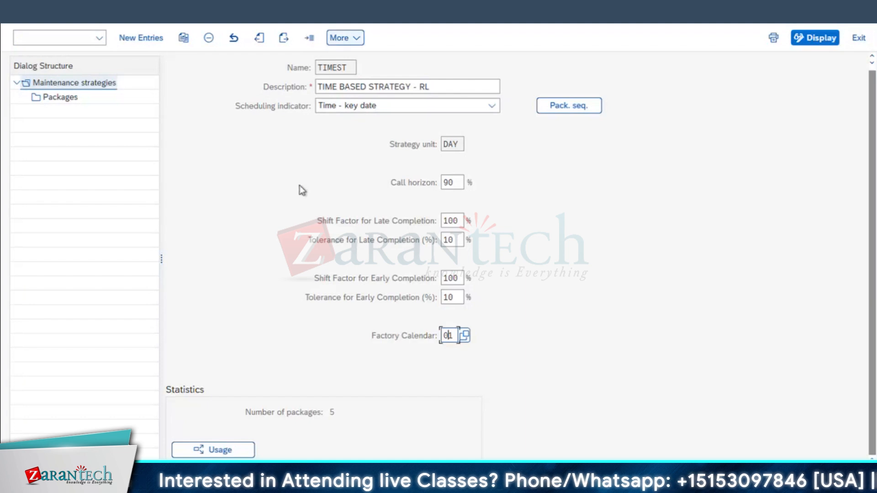
{"action": "left_click", "coordinate": [73, 98]}
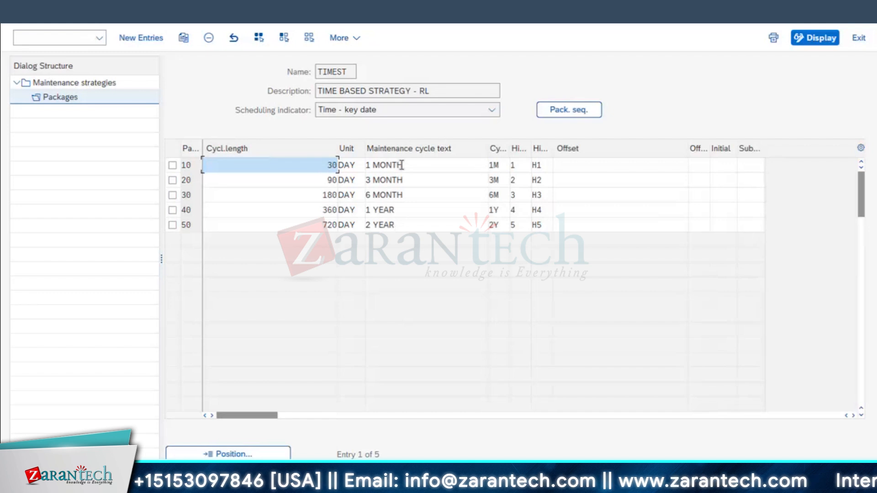
{"action": "left_click", "coordinate": [327, 166]}
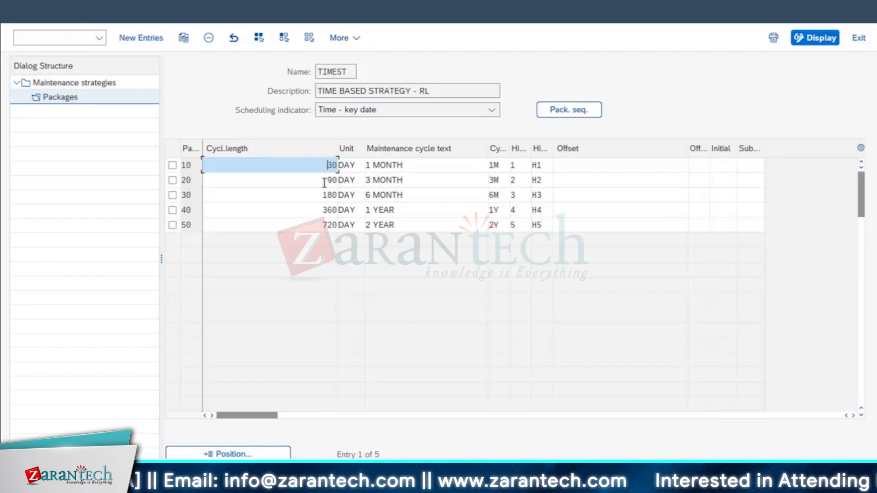
{"action": "key", "text": "Down"}
{"action": "key", "text": "Down"}
{"action": "key", "text": "Down"}
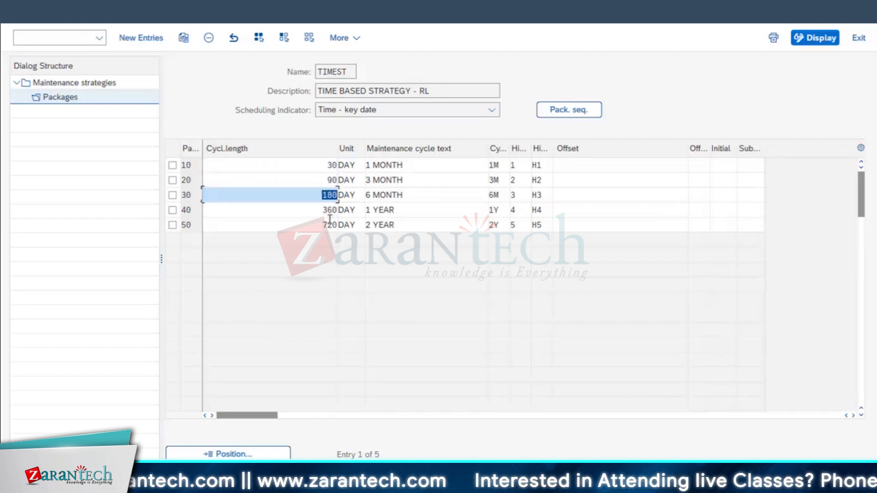
{"action": "key", "text": "Down"}
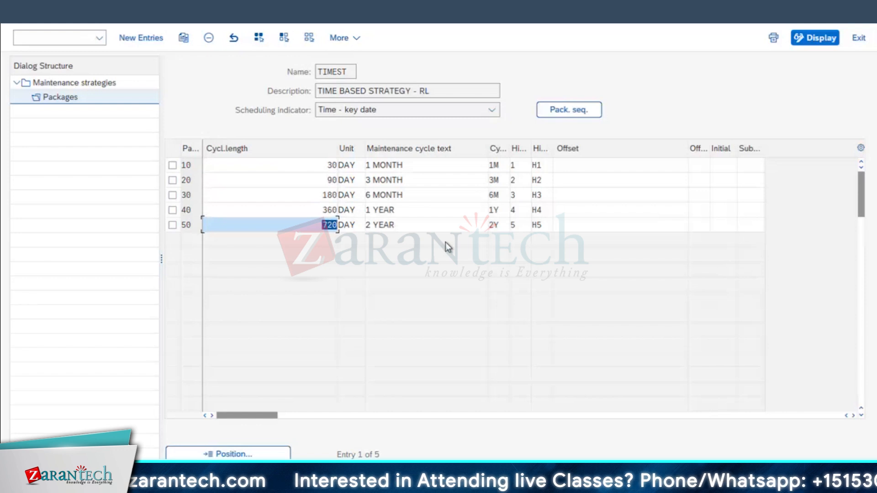
{"action": "left_click", "coordinate": [325, 226]}
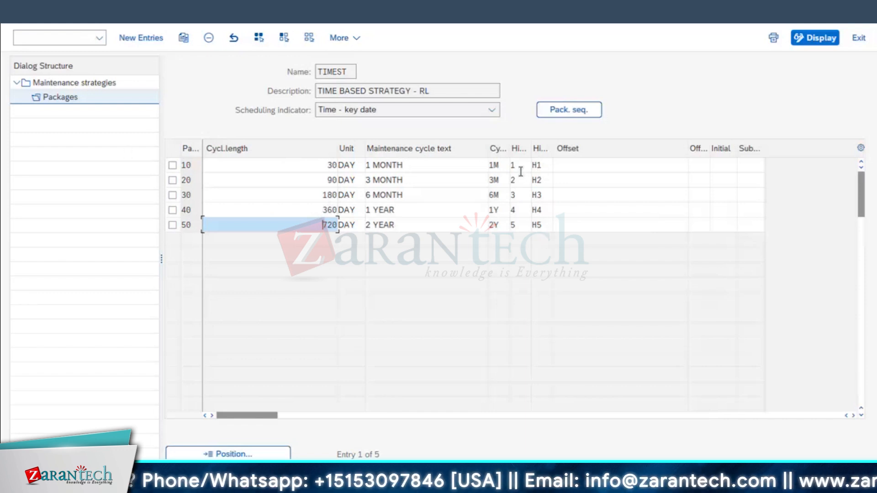
View the TIMEST package sequence, return to the packages and examine the hierarchy and cycle text of package 50.
{"action": "left_click", "coordinate": [576, 109]}
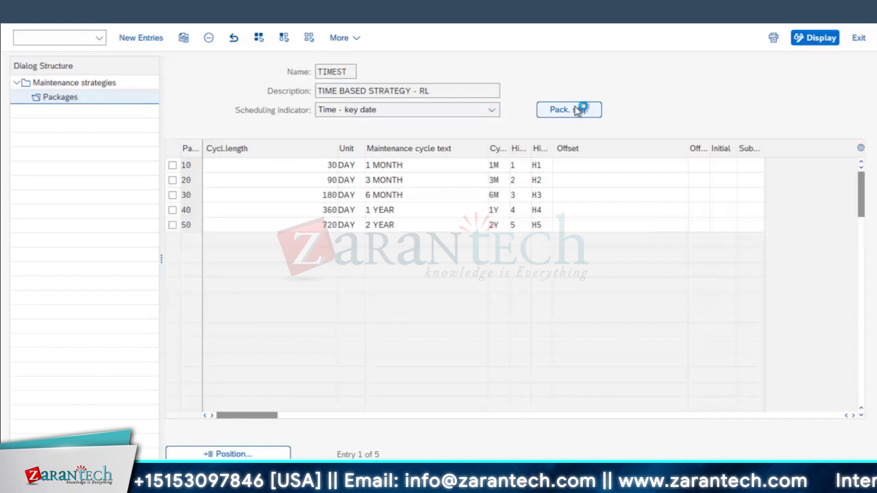
{"action": "left_click", "coordinate": [159, 110]}
{"action": "key", "text": "F3"}
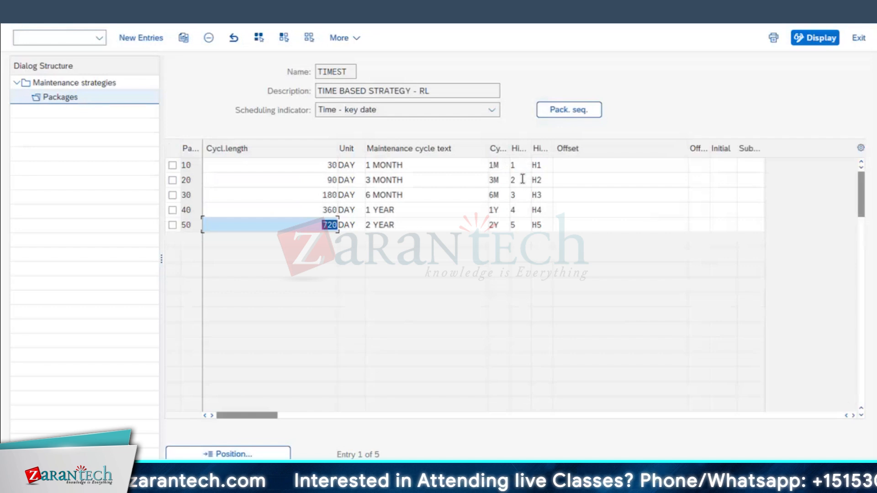
{"action": "left_click", "coordinate": [517, 231]}
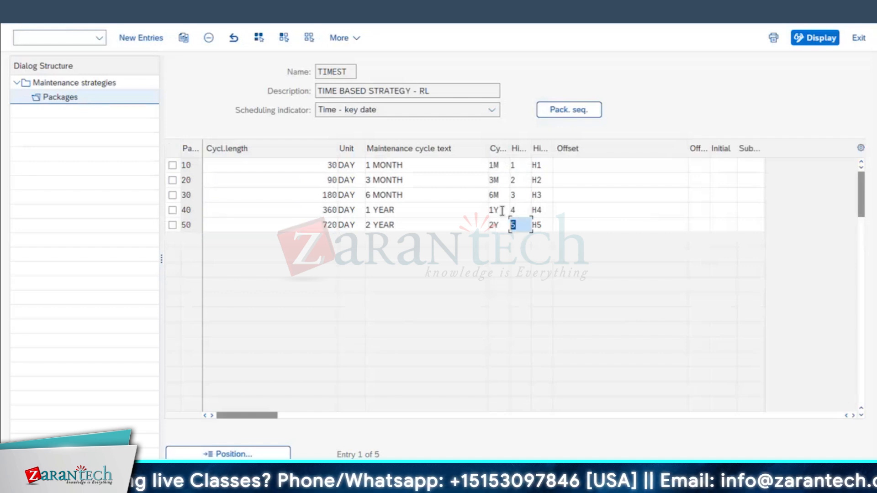
{"action": "left_click", "coordinate": [410, 229]}
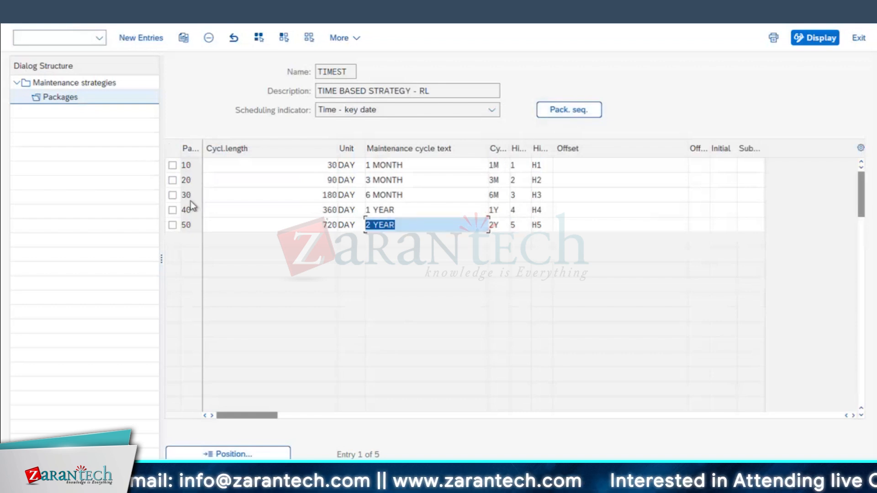
Display the package sequence with more dates and examine which packages fall due around day 720.
{"action": "left_click", "coordinate": [560, 111]}
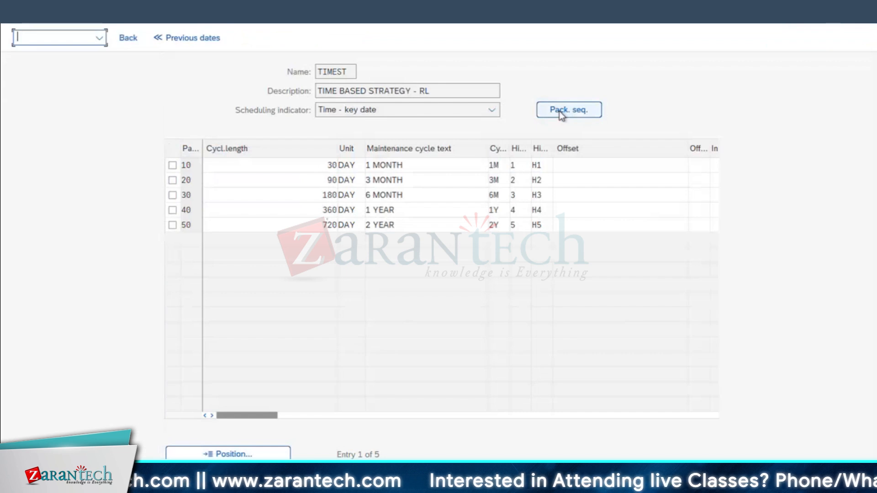
{"action": "left_click", "coordinate": [262, 40]}
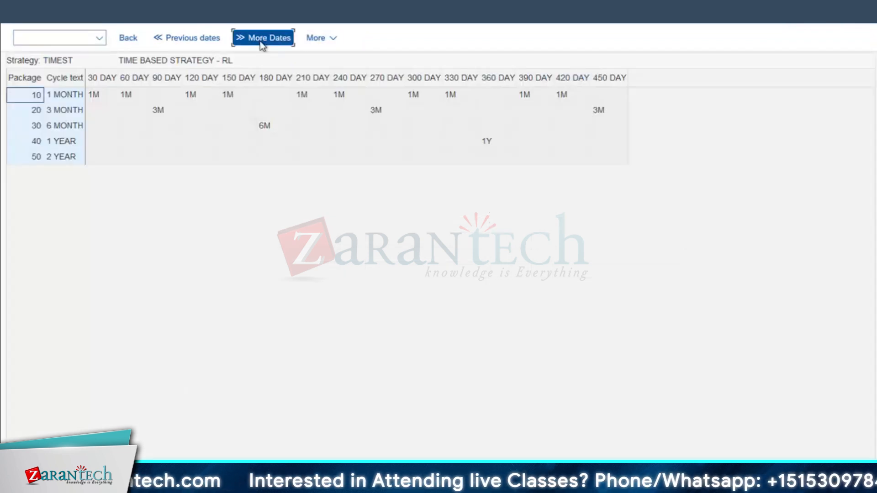
{"action": "left_click", "coordinate": [393, 160]}
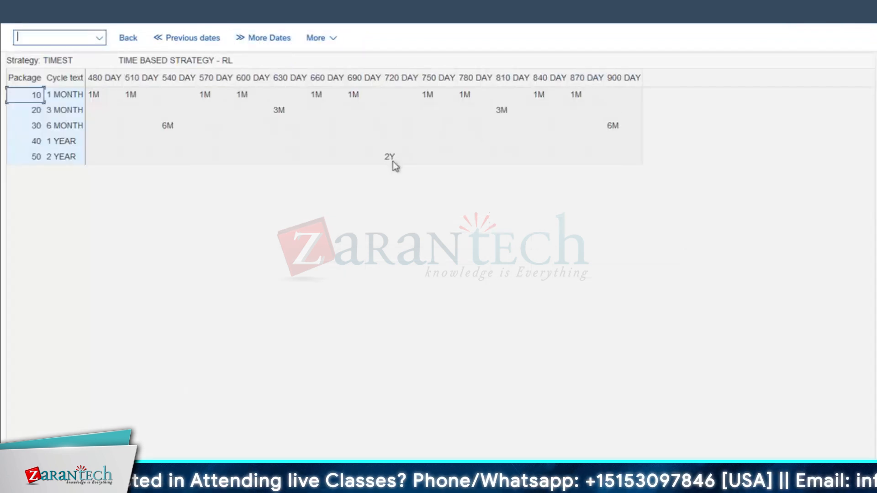
{"action": "left_click", "coordinate": [352, 96]}
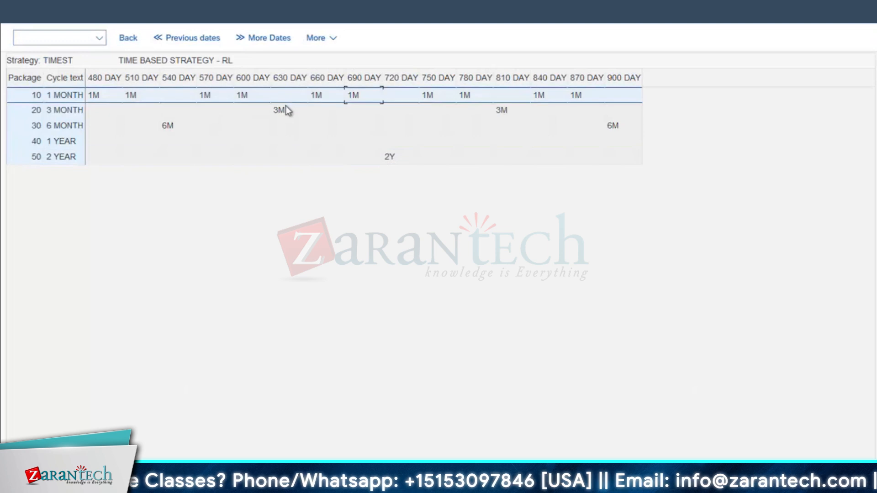
{"action": "left_click", "coordinate": [168, 128]}
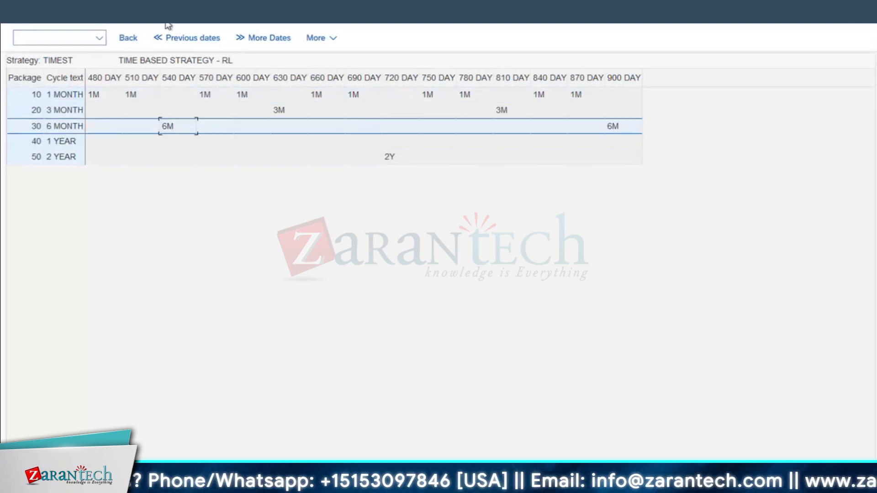
{"action": "left_click", "coordinate": [399, 160]}
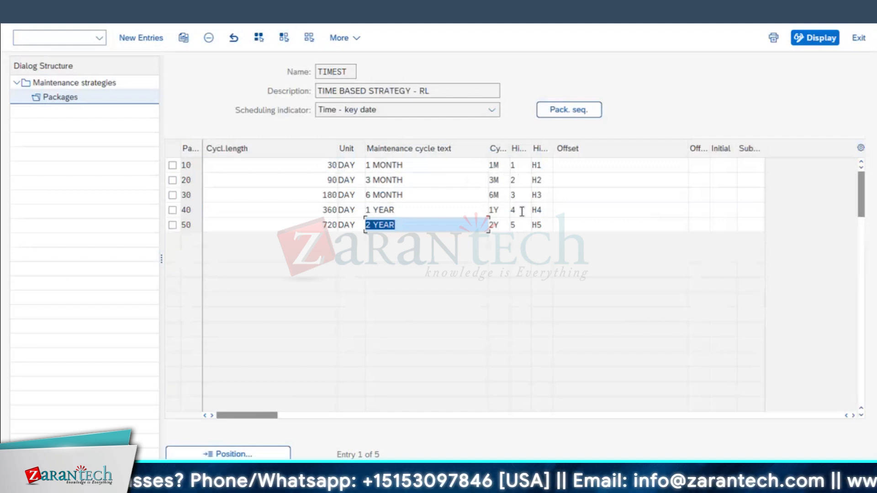
Leave the TIMEST details and switch to the RI01 functional location structure, selecting the DIESEL GENERATOR equipment number.
{"action": "left_click", "coordinate": [821, 476]}
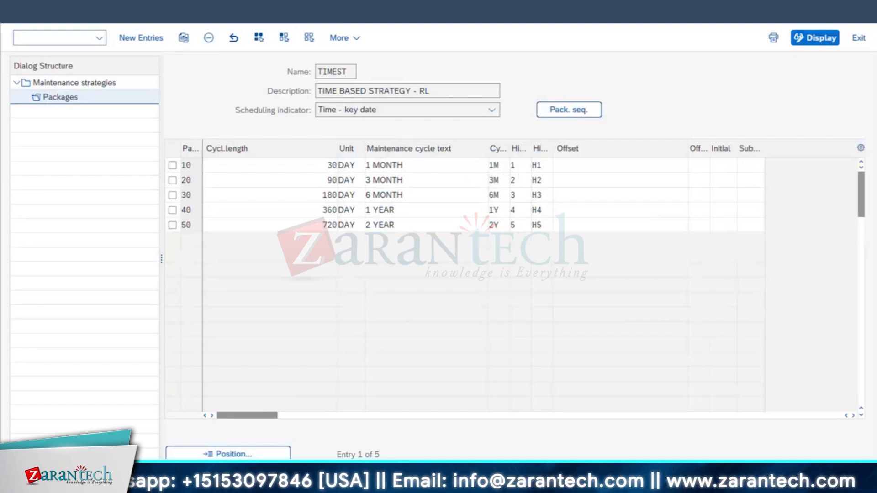
{"action": "left_click", "coordinate": [17, 12]}
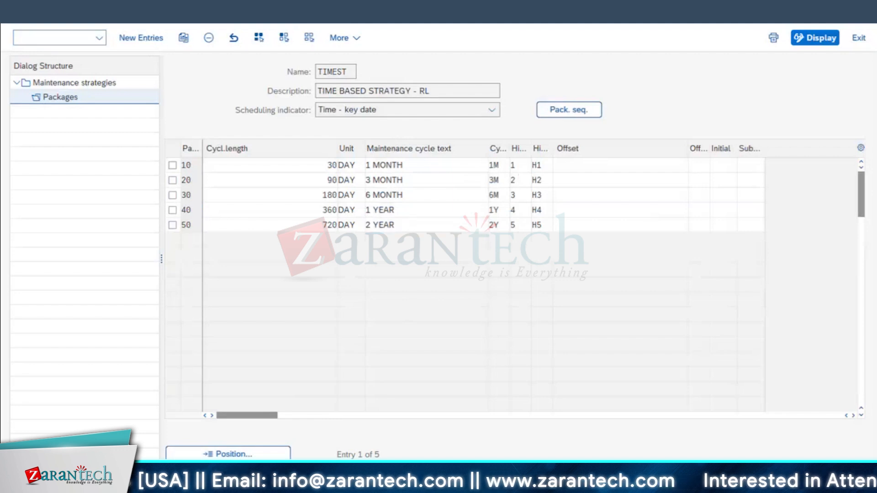
{"action": "left_click", "coordinate": [17, 13]}
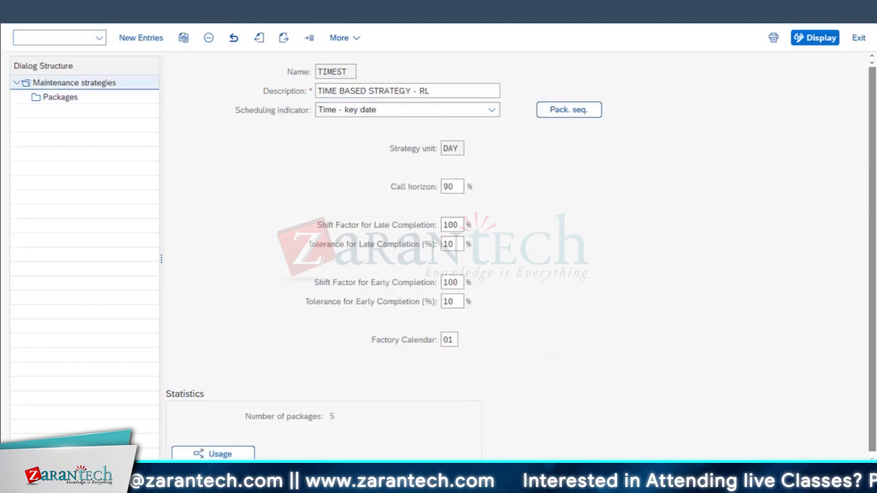
{"action": "mouse_move", "coordinate": [185, 482]}
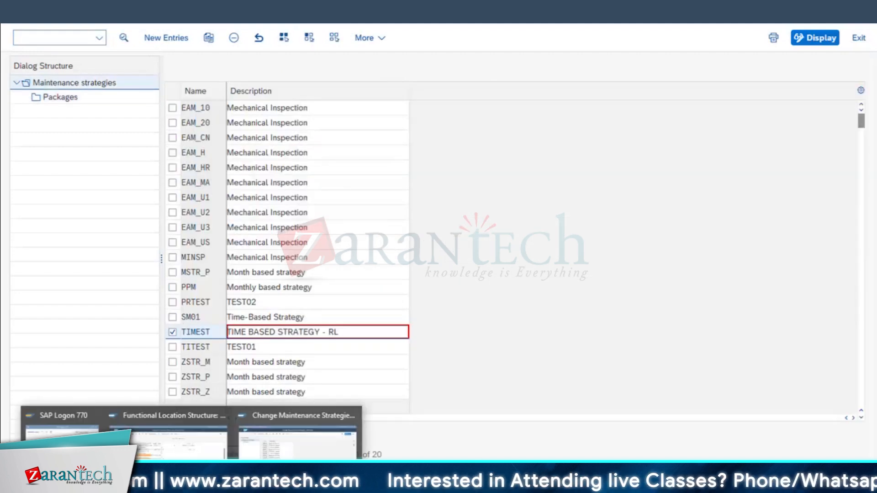
{"action": "left_click", "coordinate": [184, 444]}
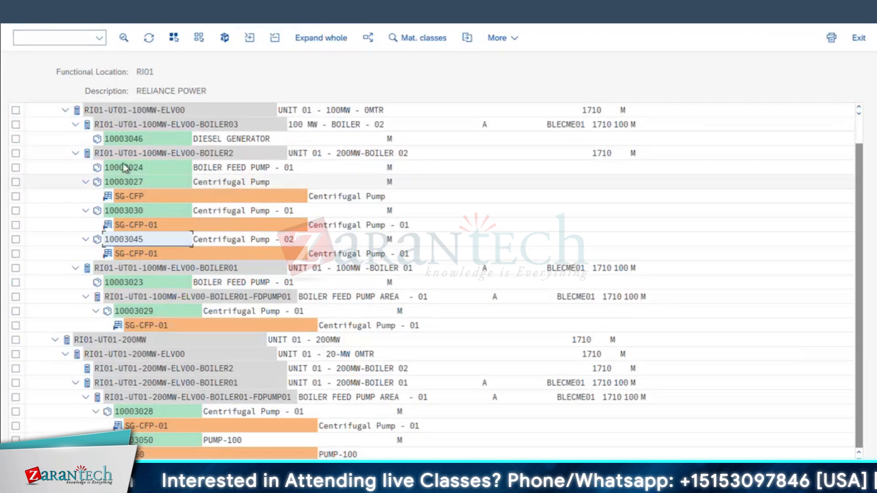
{"action": "left_click", "coordinate": [137, 141]}
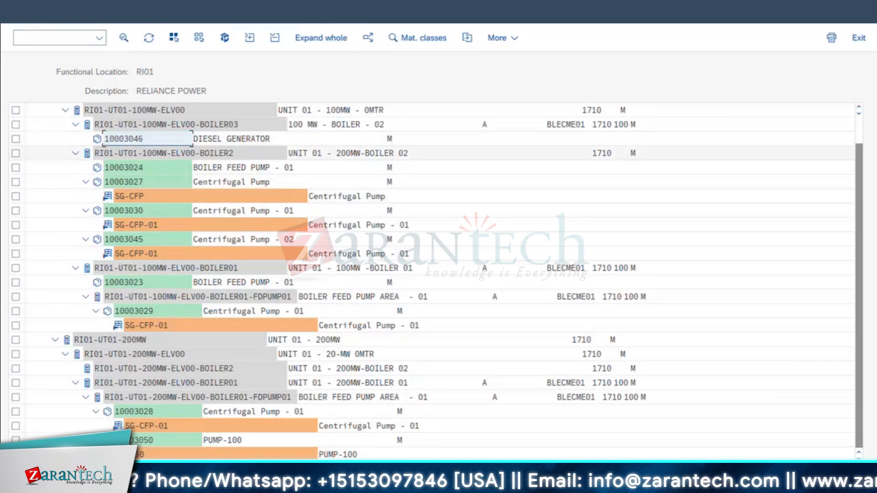
Return to the other SAP session, run transaction IA01 and open the task lists for equipment 10003046 without a profile.
{"action": "left_click", "coordinate": [293, 464]}
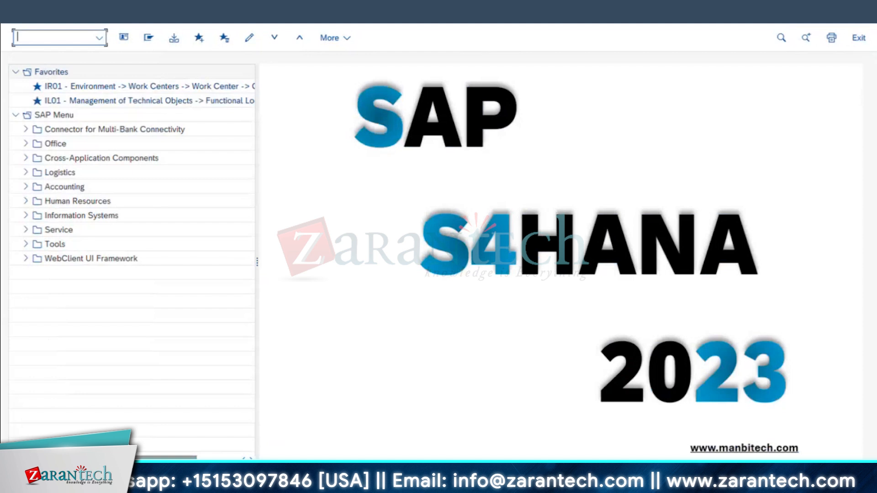
{"action": "type", "text": "IA01"}
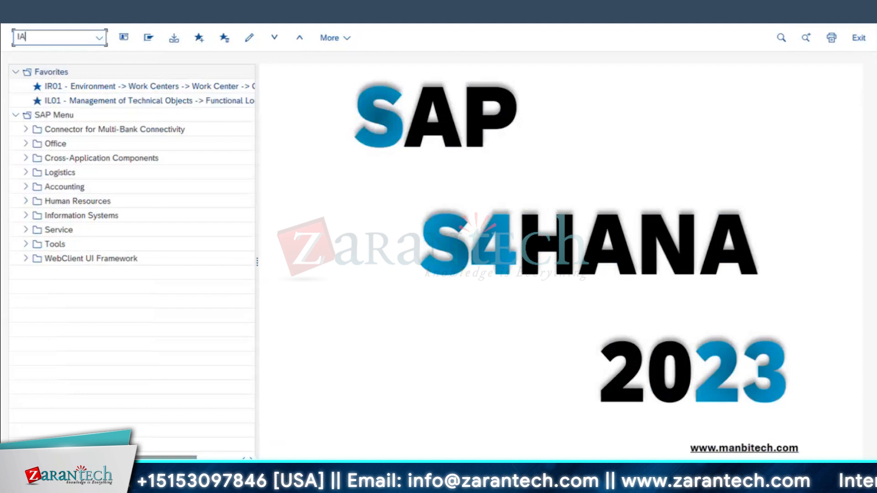
{"action": "key", "text": "Return"}
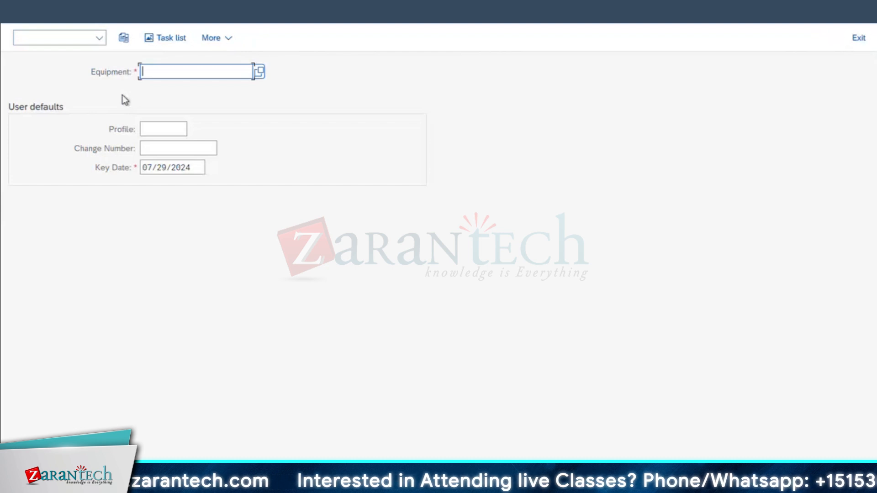
{"action": "type", "text": "10003046"}
{"action": "left_click", "coordinate": [156, 129]}
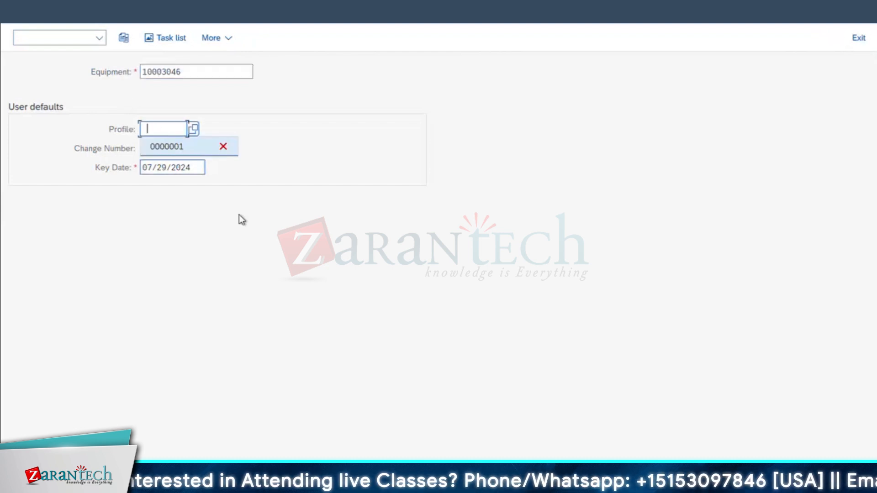
{"action": "key", "text": "Return"}
{"action": "key", "text": "Return"}
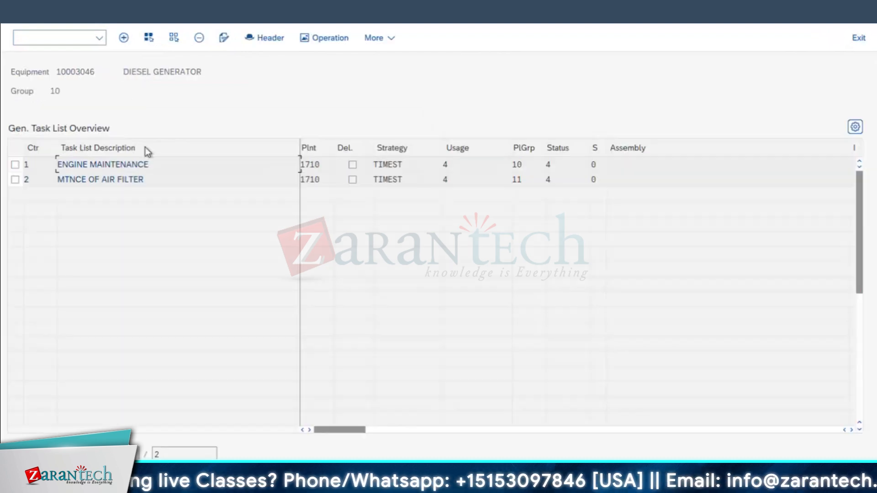
Check the strategies of the two diesel generator task lists and open the header of ENGINE MAINTENANCE.
{"action": "left_click", "coordinate": [156, 175]}
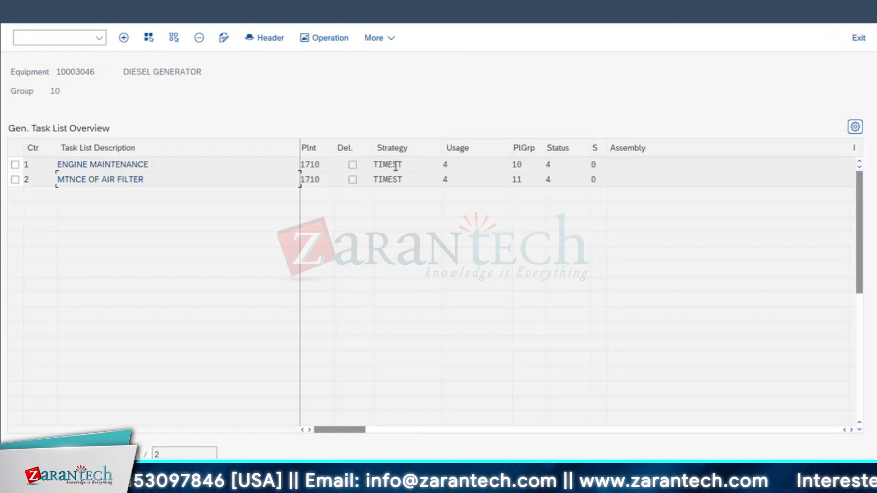
{"action": "left_click", "coordinate": [416, 168]}
{"action": "left_click", "coordinate": [411, 177]}
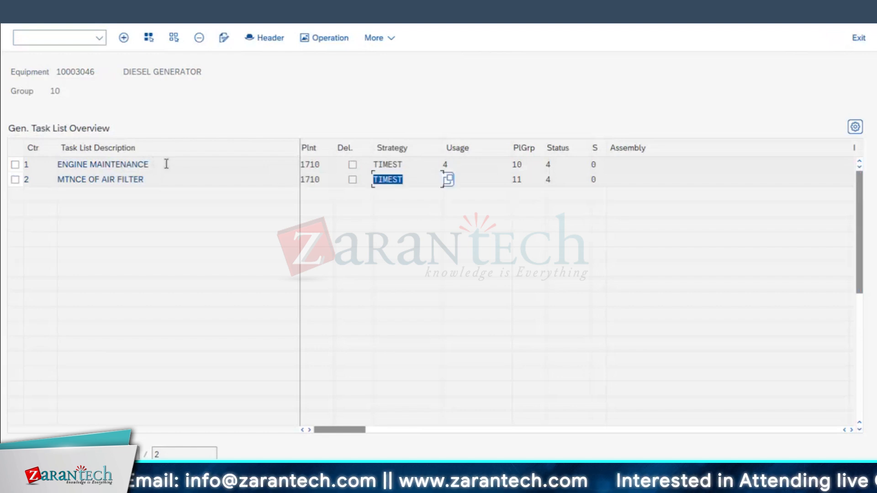
{"action": "left_click", "coordinate": [15, 164]}
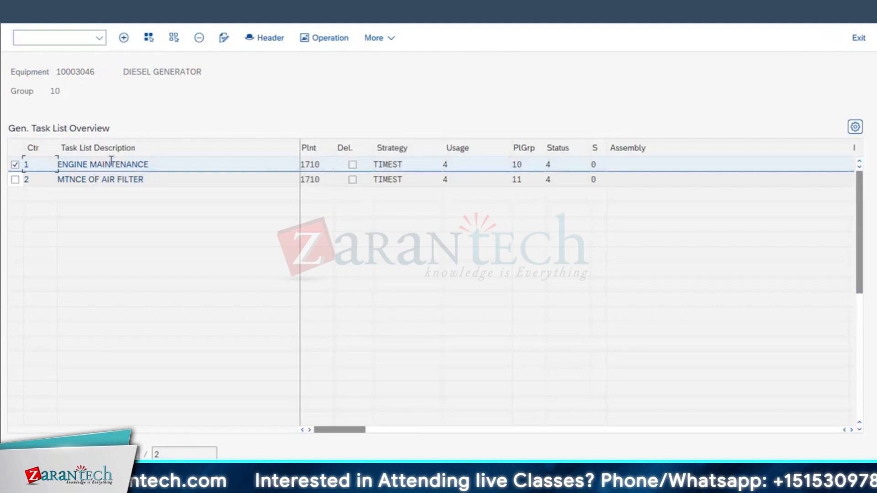
{"action": "left_click", "coordinate": [325, 38]}
{"action": "left_click", "coordinate": [268, 37]}
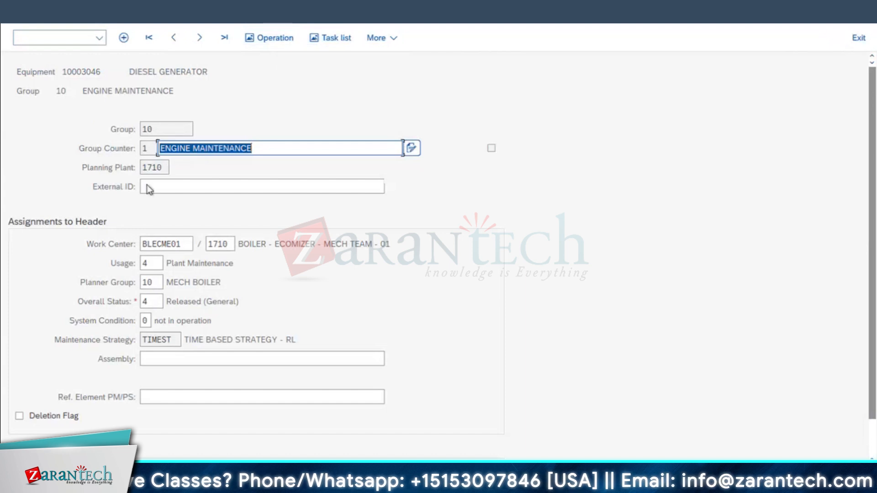
Examine the ENGINE MAINTENANCE header's usage, planner group, overall status and system condition.
{"action": "left_click", "coordinate": [152, 261]}
{"action": "left_click", "coordinate": [200, 283]}
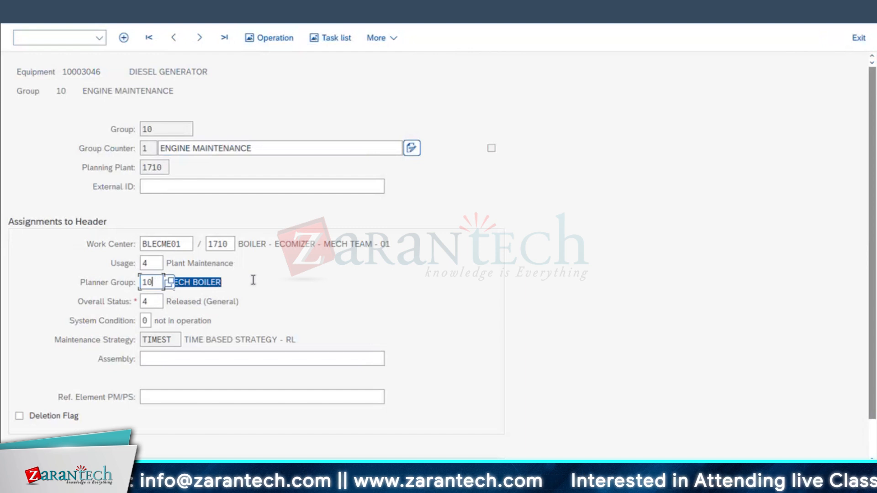
{"action": "left_click", "coordinate": [161, 302]}
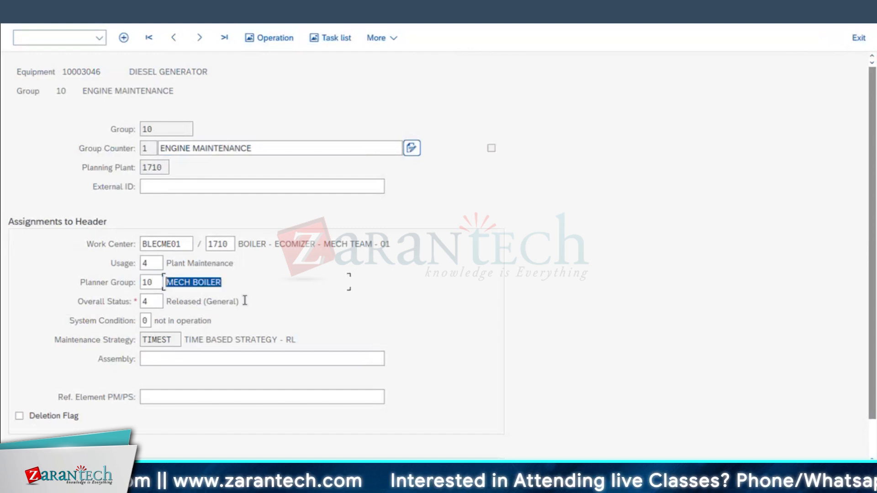
{"action": "left_click", "coordinate": [160, 321]}
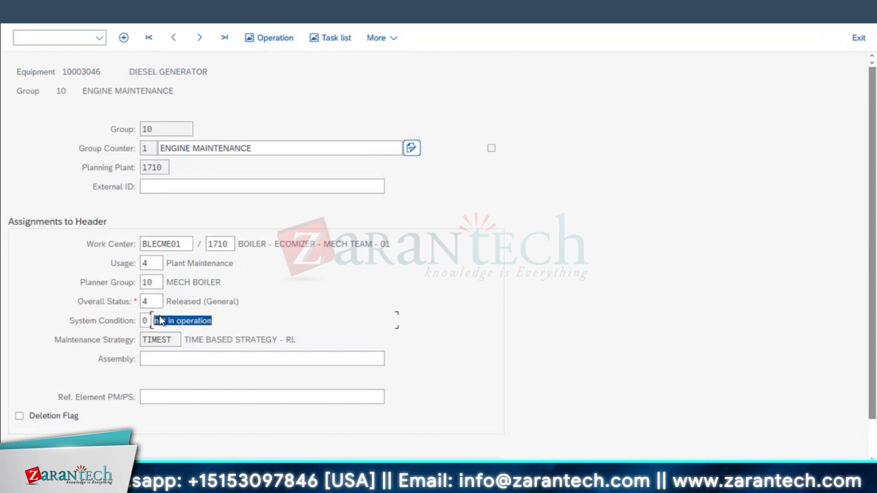
View the available system condition options for the ENGINE MAINTENANCE header and close the list without choosing one.
{"action": "left_click", "coordinate": [147, 320]}
{"action": "left_click", "coordinate": [114, 319]}
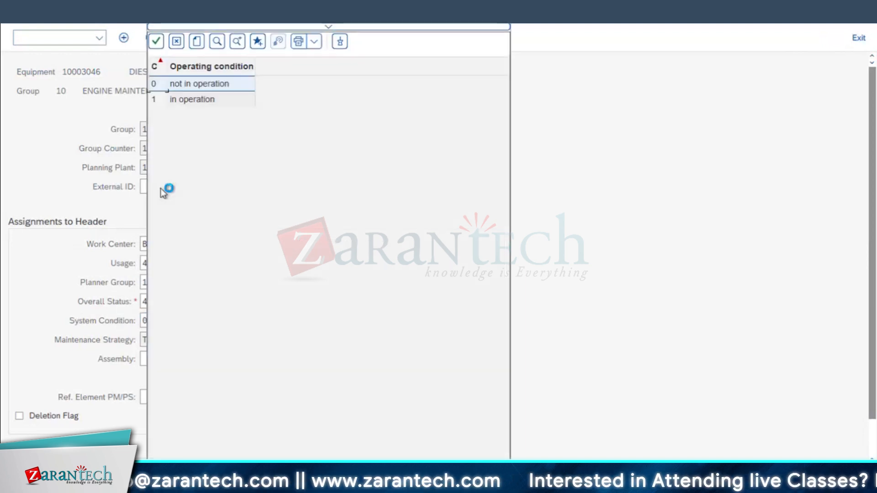
{"action": "left_click_drag", "start_coordinate": [169, 67], "coordinate": [181, 66]}
{"action": "left_click_drag", "start_coordinate": [203, 0], "coordinate": [330, 43]}
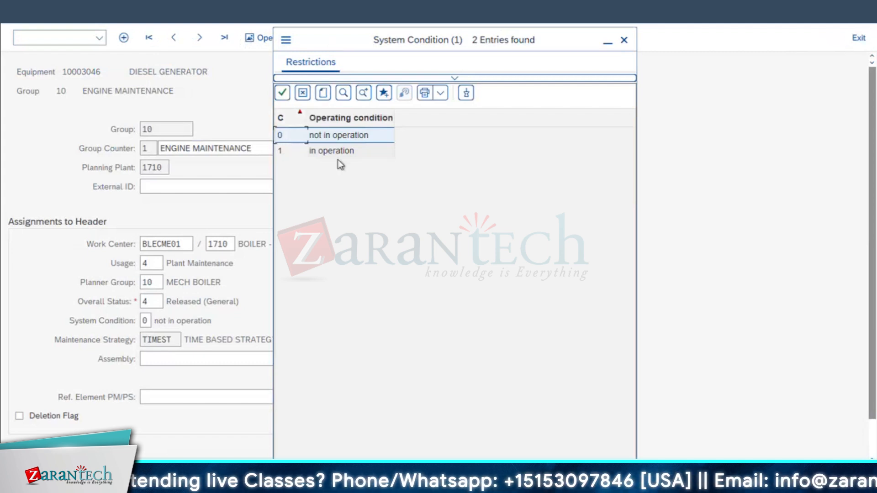
{"action": "left_click", "coordinate": [625, 41]}
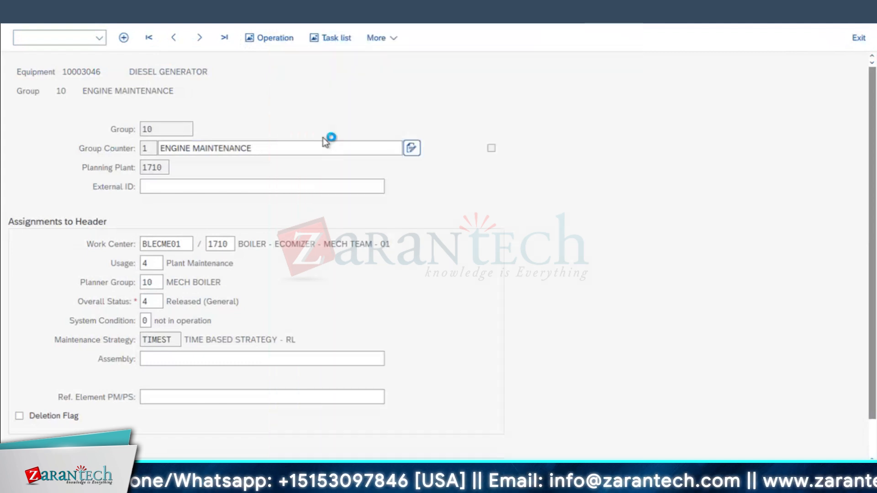
Check the maintenance strategy and its description in the ENGINE MAINTENANCE header.
{"action": "key", "text": "Tab"}
{"action": "left_click", "coordinate": [171, 339]}
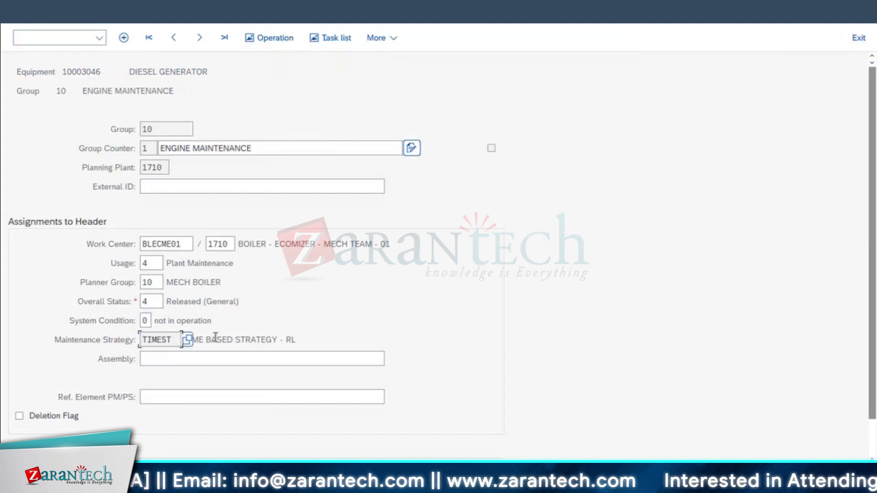
{"action": "left_click", "coordinate": [269, 335]}
{"action": "left_click_drag", "start_coordinate": [292, 340], "coordinate": [168, 332]}
Open the operation overview of ENGINE MAINTENANCE and read through the operation descriptions.
{"action": "left_click", "coordinate": [270, 40]}
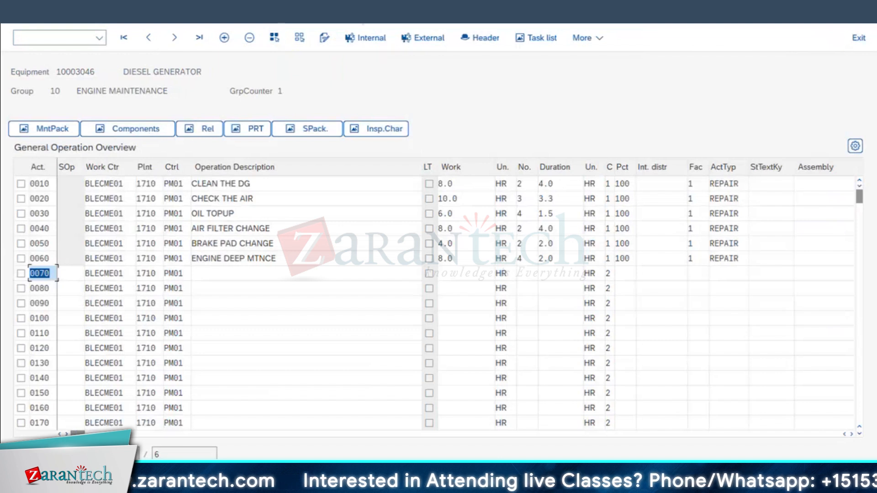
{"action": "left_click", "coordinate": [256, 185]}
{"action": "left_click", "coordinate": [246, 214]}
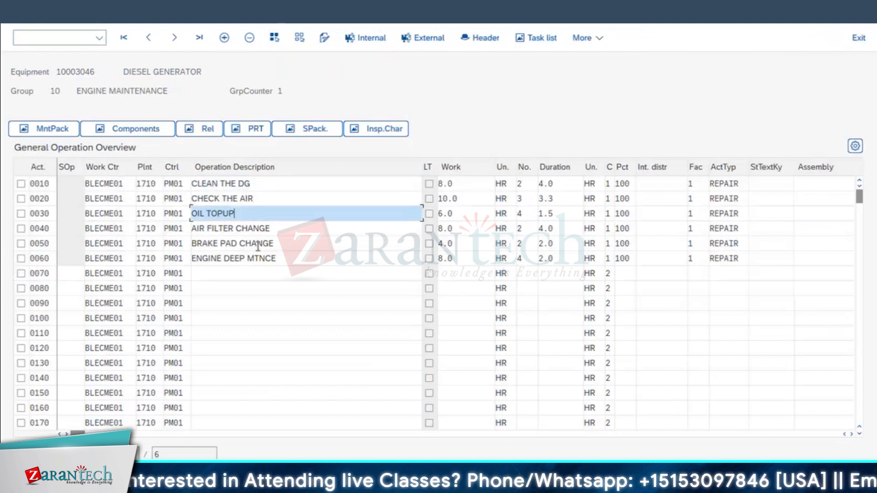
{"action": "left_click", "coordinate": [257, 243]}
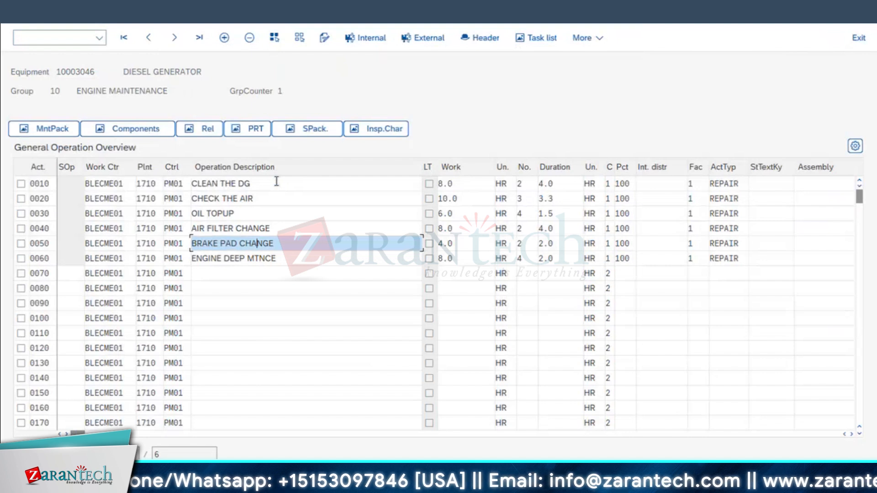
{"action": "left_click", "coordinate": [282, 346]}
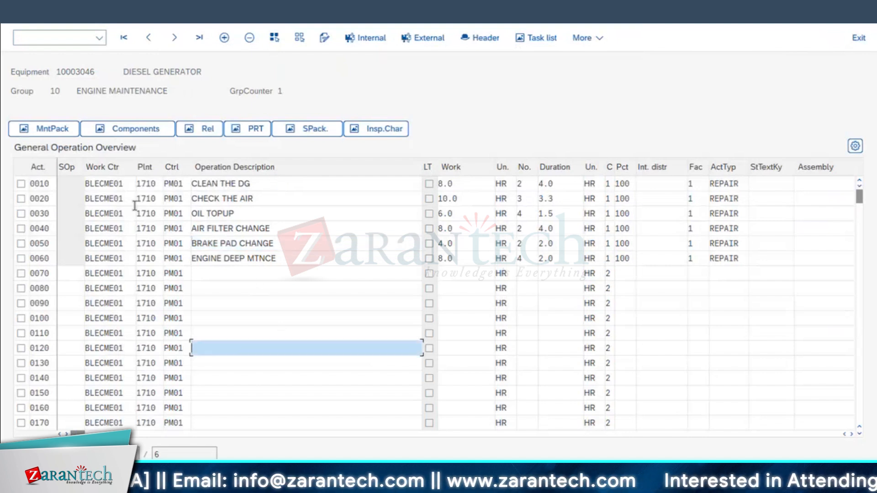
Examine the work centers, plants and calculation key of the ENGINE MAINTENANCE operations.
{"action": "left_click", "coordinate": [120, 183]}
{"action": "left_click", "coordinate": [215, 198]}
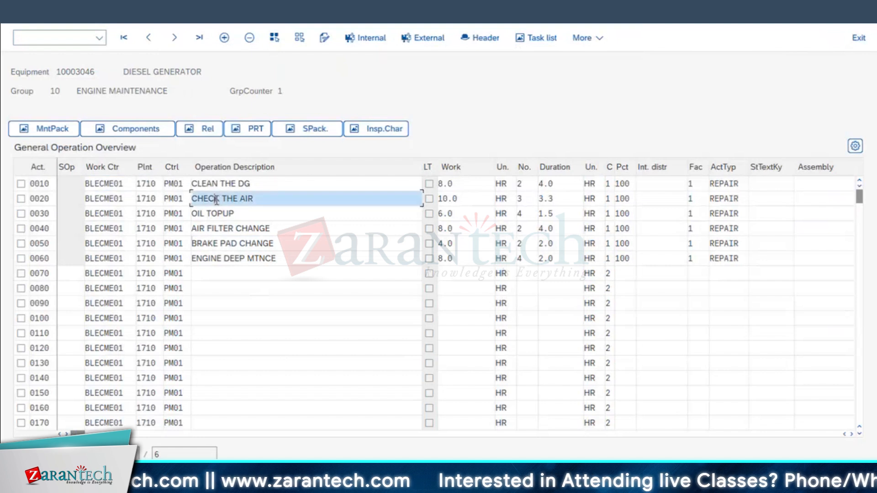
{"action": "left_click", "coordinate": [119, 270]}
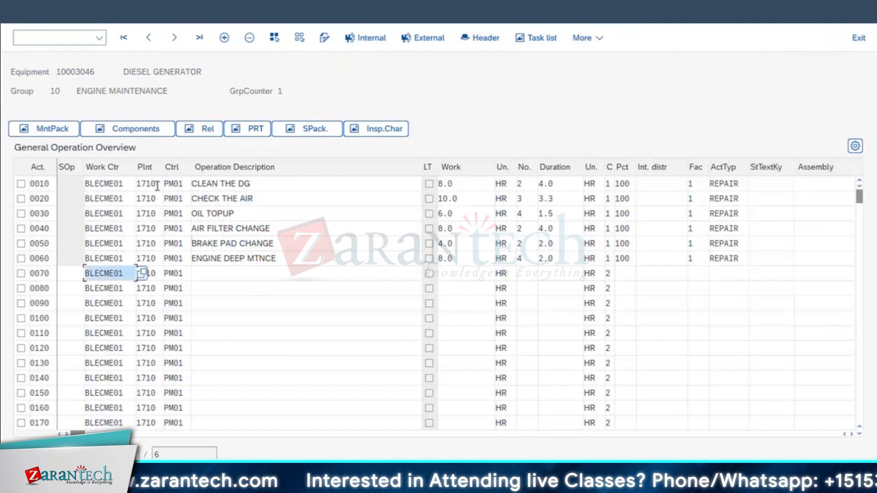
{"action": "left_click", "coordinate": [147, 214]}
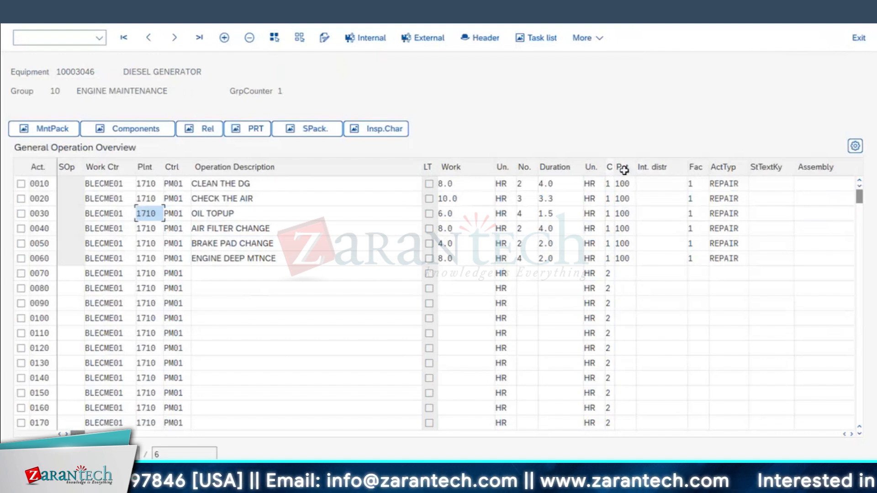
{"action": "left_click", "coordinate": [611, 184]}
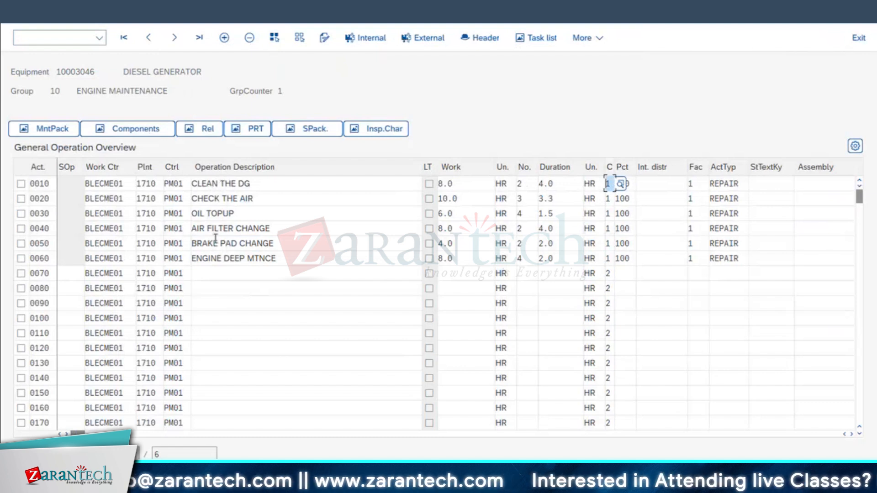
Inspect the maintenance packages assigned to the ENGINE MAINTENANCE operations and return to the task list overview.
{"action": "left_click", "coordinate": [56, 131]}
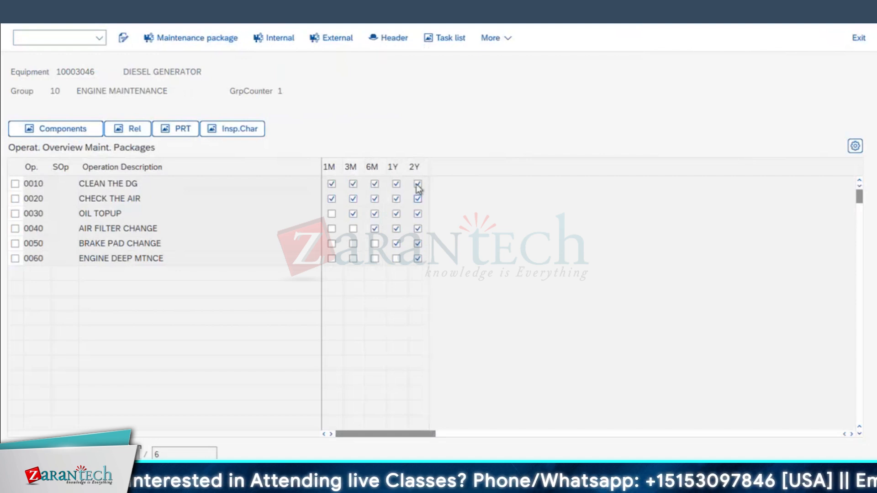
{"action": "left_click", "coordinate": [418, 259]}
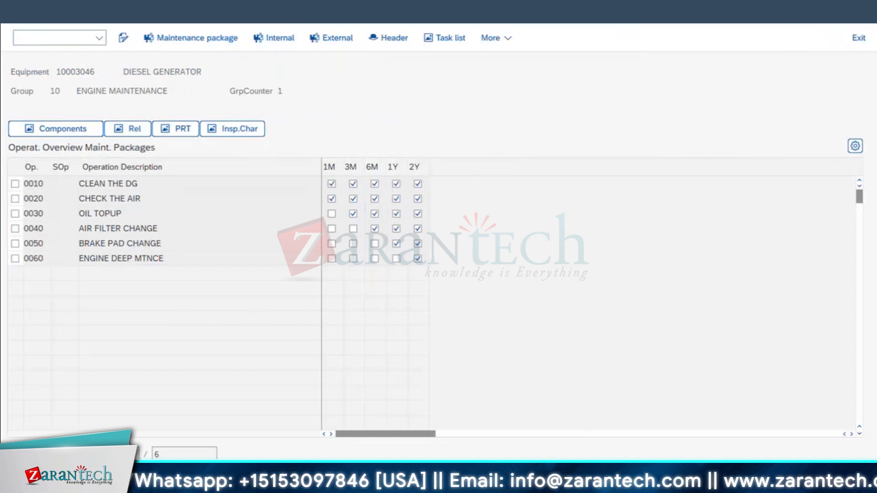
{"action": "key", "text": "F3"}
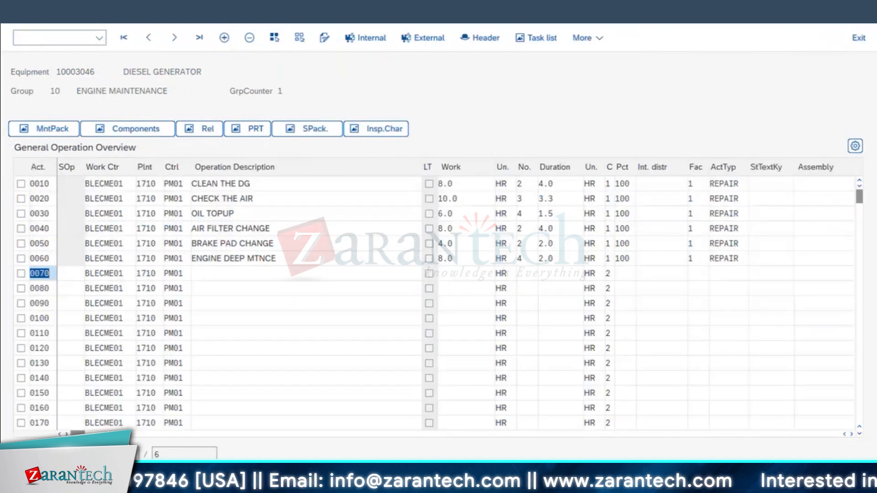
{"action": "key", "text": "F3"}
{"action": "left_click_drag", "start_coordinate": [149, 148], "coordinate": [37, 158]}
{"action": "key", "text": "F3"}
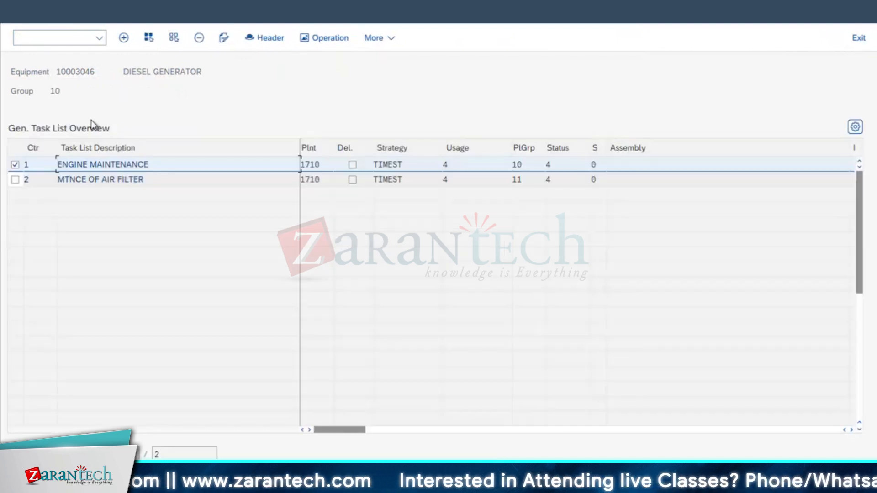
Select only the MTNCE OF AIR FILTER task list and open the maintenance package assignments of its operations.
{"action": "left_click", "coordinate": [15, 179]}
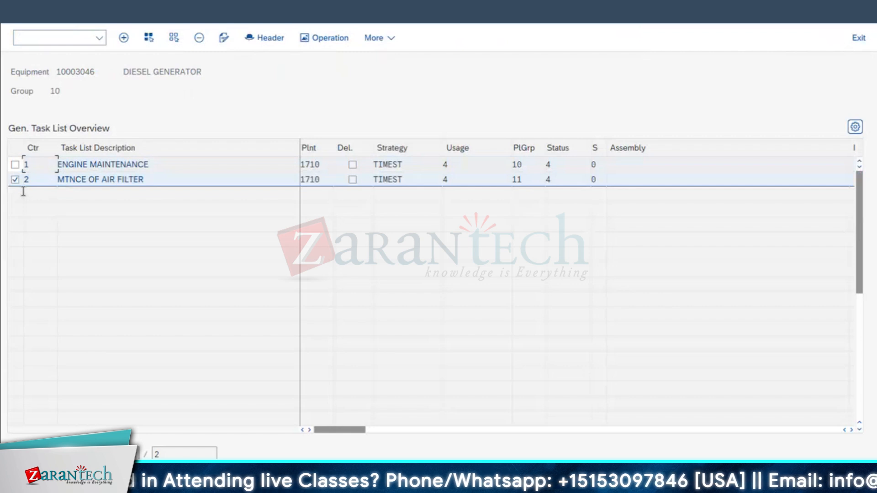
{"action": "left_click", "coordinate": [323, 40]}
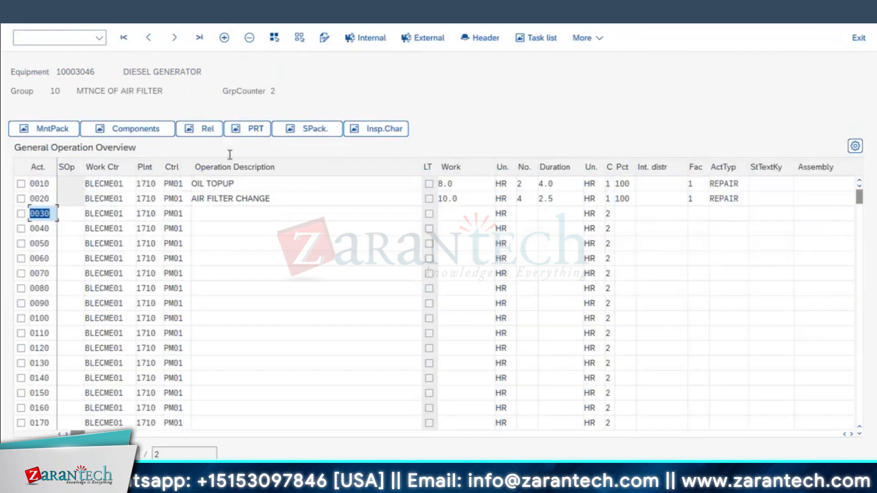
{"action": "left_click", "coordinate": [32, 131]}
{"action": "left_click", "coordinate": [374, 183]}
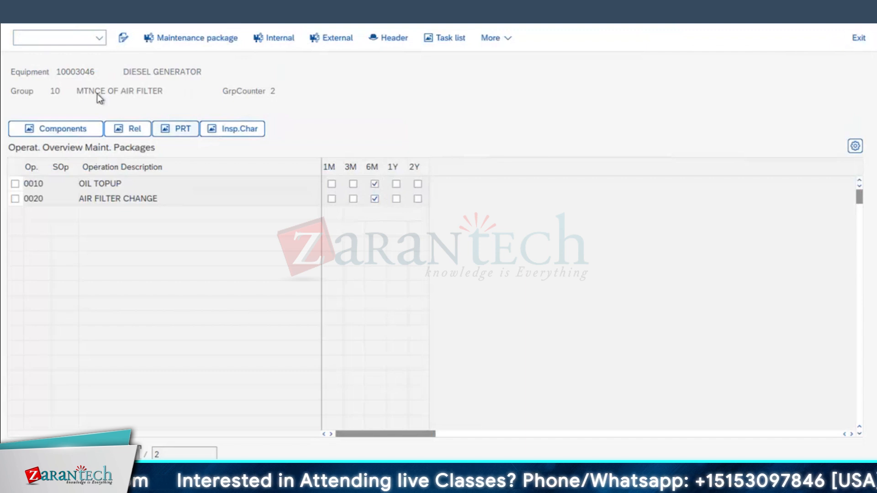
Check the group, description and group counter of the MTNCE OF AIR FILTER task list.
{"action": "left_click_drag", "start_coordinate": [174, 91], "coordinate": [14, 116]}
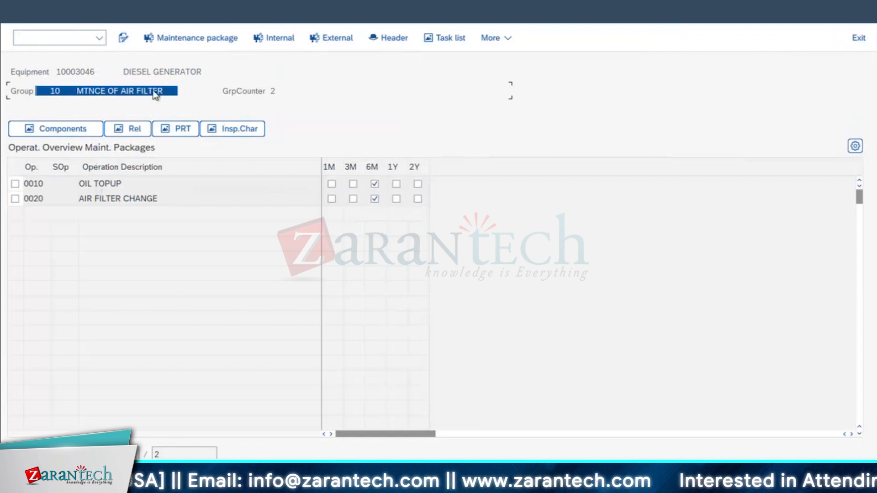
{"action": "left_click", "coordinate": [395, 201]}
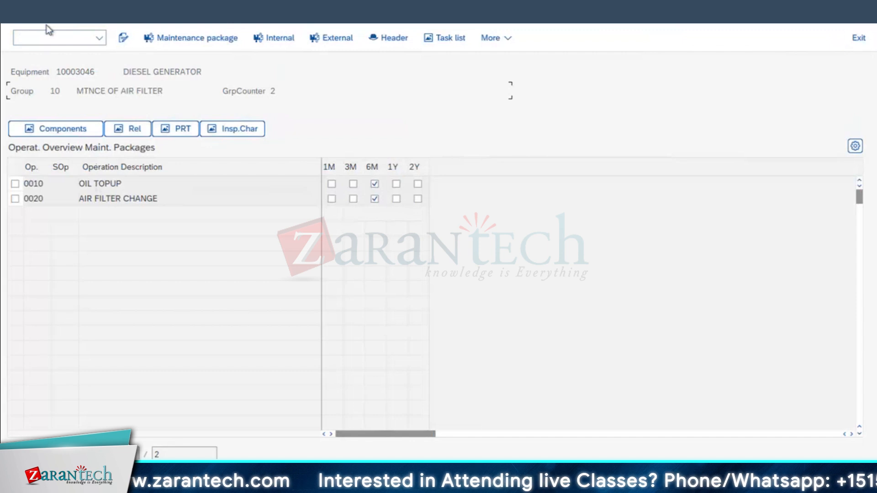
{"action": "left_click_drag", "start_coordinate": [83, 91], "coordinate": [215, 91]}
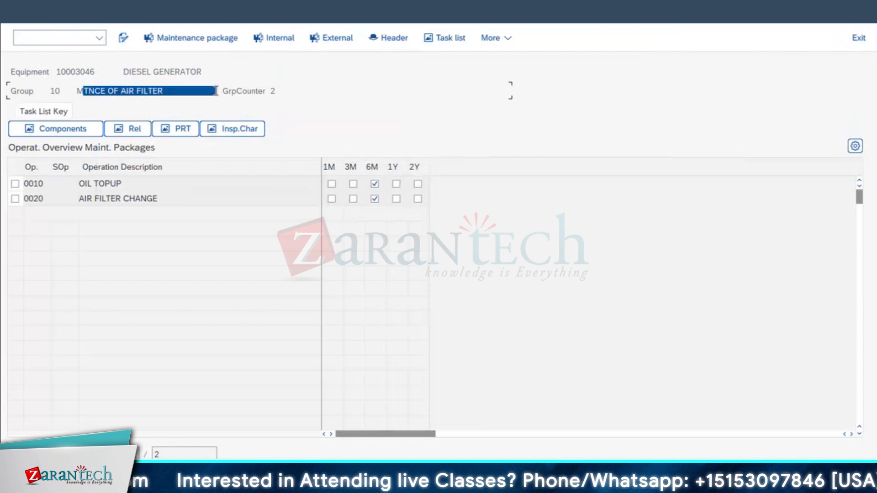
{"action": "left_click", "coordinate": [276, 91]}
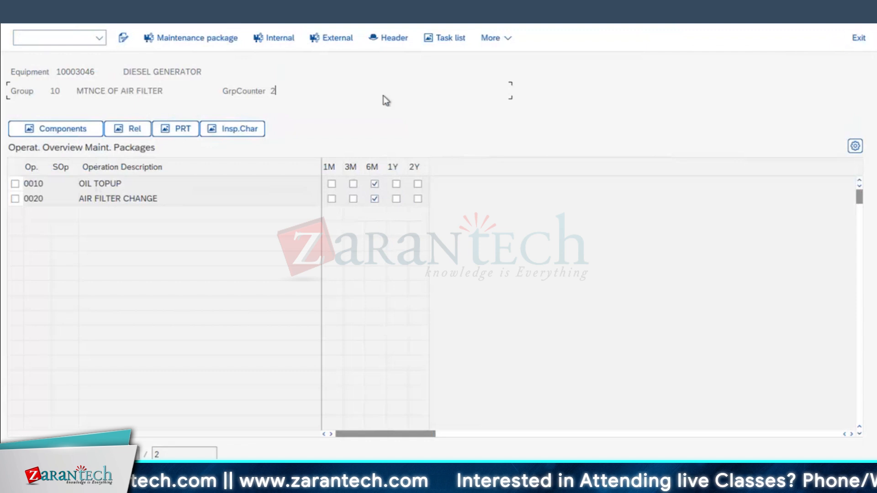
Go back through the MTNCE OF AIR FILTER operations and header to the initial equipment task list screen.
{"action": "left_click", "coordinate": [18, 19]}
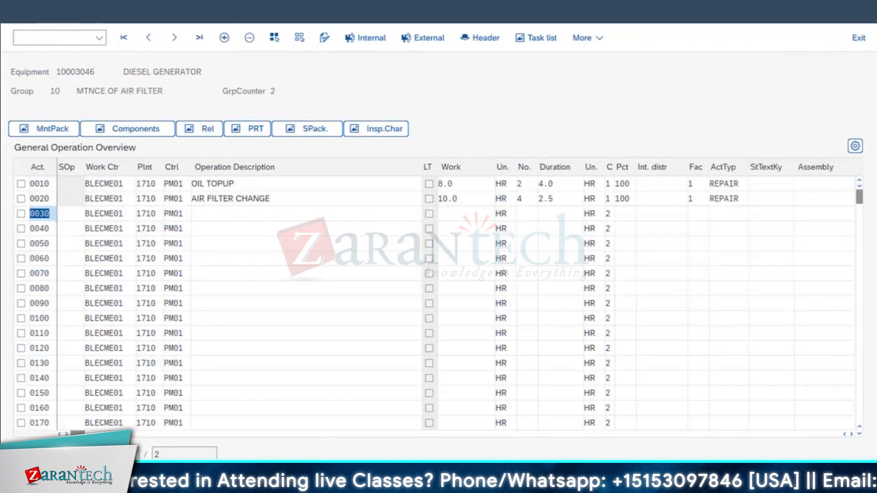
{"action": "left_click", "coordinate": [19, 19]}
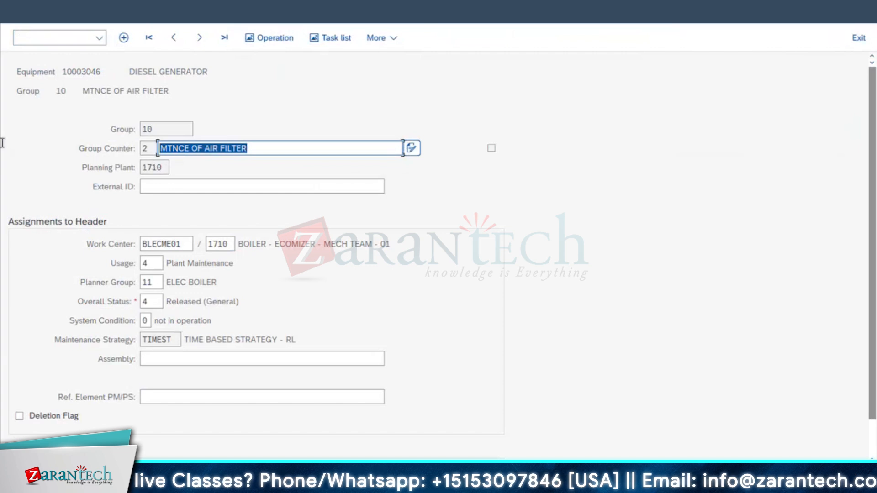
{"action": "key", "text": "shift+Tab"}
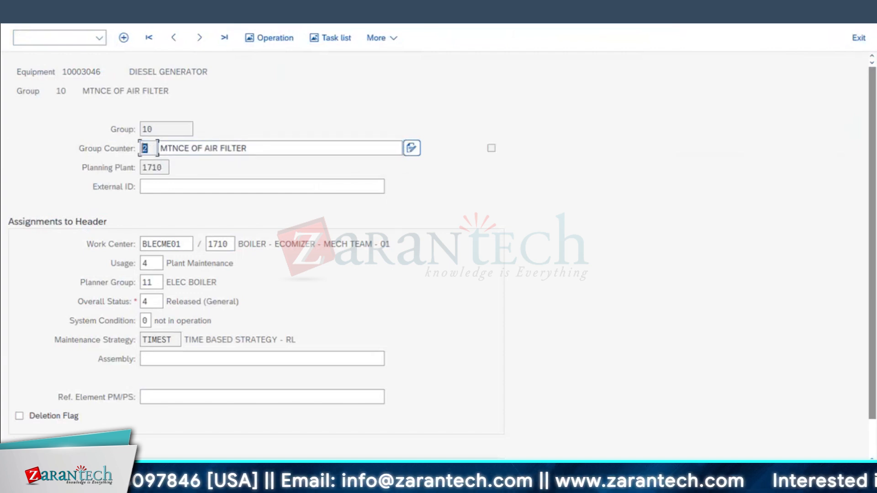
{"action": "left_click", "coordinate": [19, 15]}
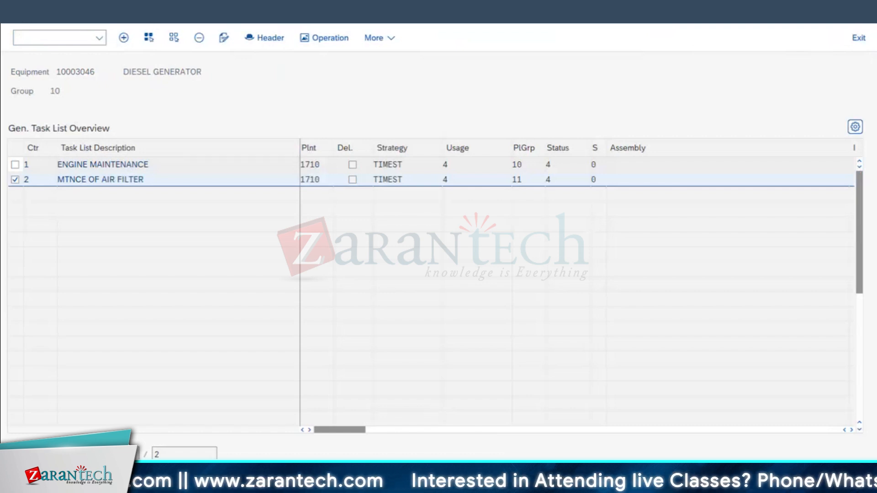
{"action": "key", "text": "F3"}
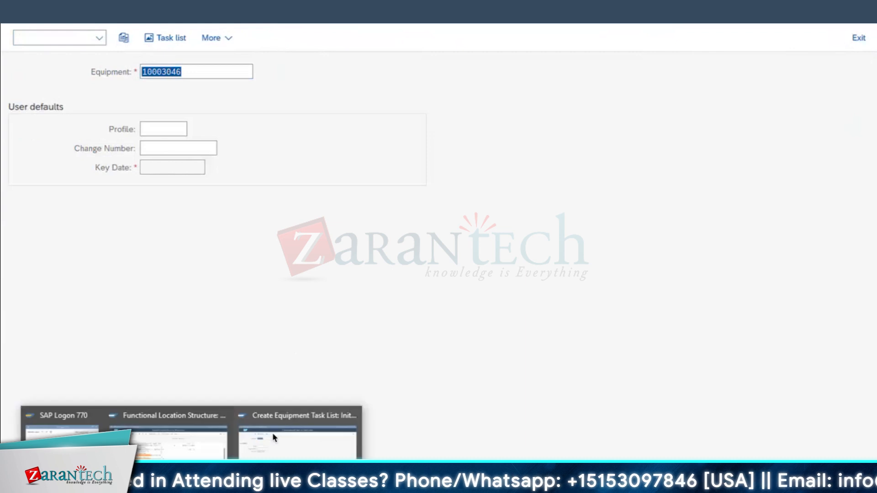
Run transaction IP42 to open the initial screen for creating a strategy maintenance plan.
{"action": "left_click", "coordinate": [71, 38]}
{"action": "type", "text": "/NI"}
{"action": "type", "text": "B01"}
{"action": "key", "text": "Return"}
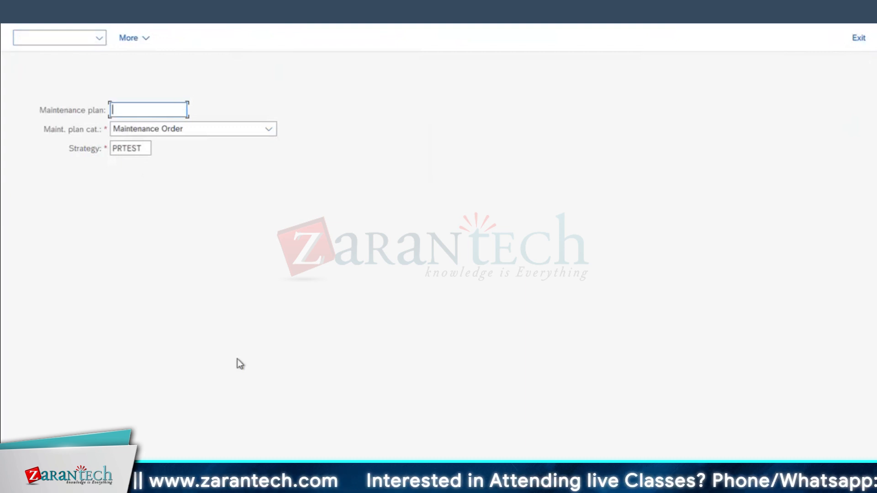
Switch to the Excel notes, review the maintenance plan types, transaction codes and scheduling steps, and switch back to the remote desktop.
{"action": "left_click", "coordinate": [192, 485]}
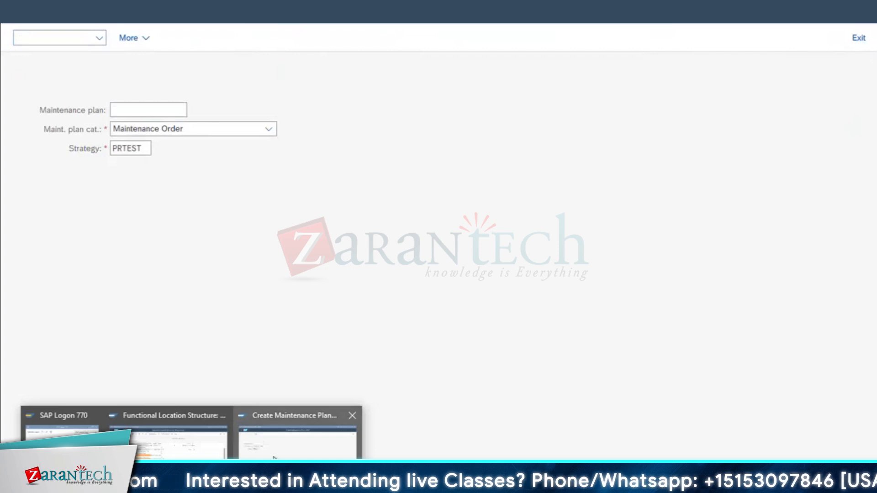
{"action": "key", "text": "super+Tab"}
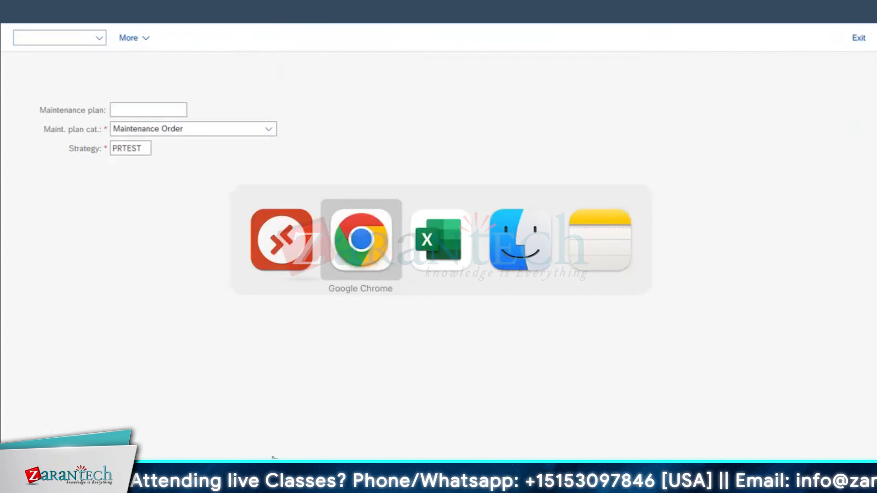
{"action": "key", "text": "super+Tab"}
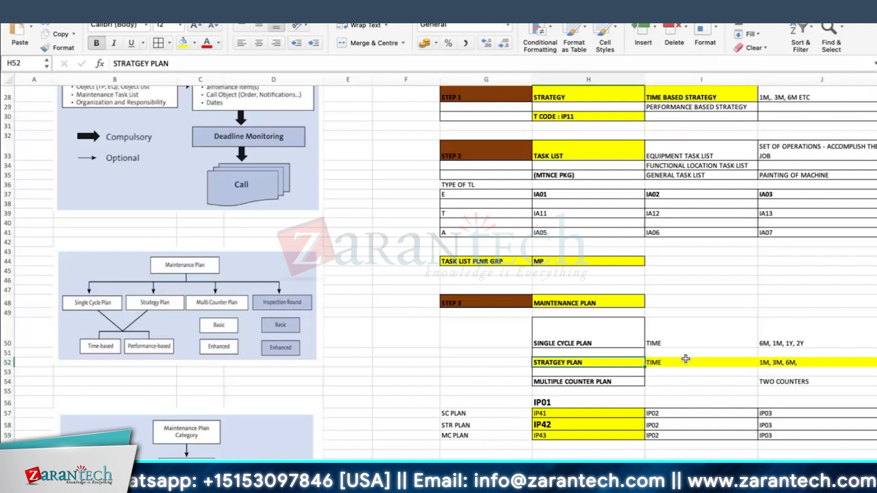
{"action": "left_click", "coordinate": [685, 362]}
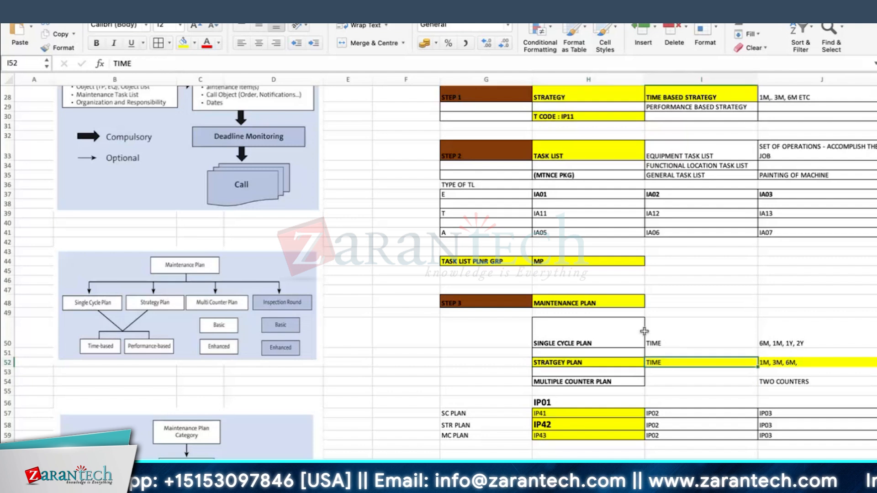
{"action": "scroll", "coordinate": [685, 377], "scroll_direction": "down", "scroll_amount": 10}
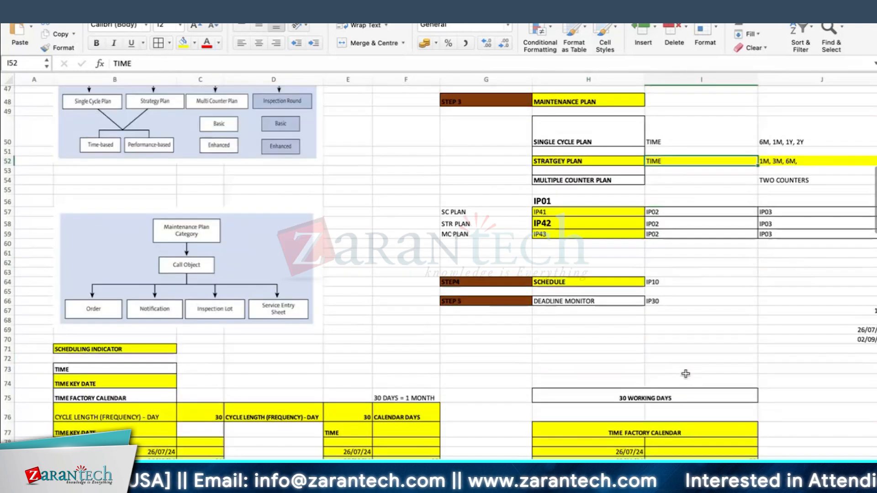
{"action": "key", "text": "super+Tab"}
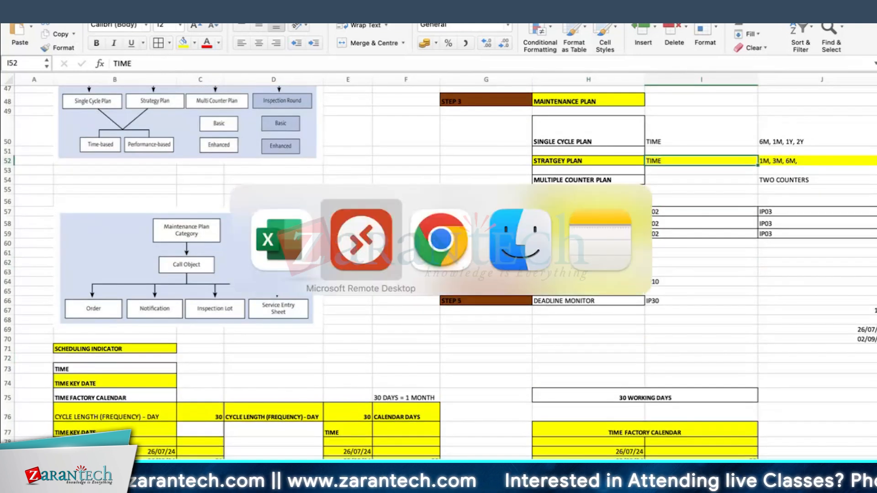
Leave the maintenance plan creation screen and run the maintenance strategy transaction to start a new strategy entry.
{"action": "key", "text": "F3"}
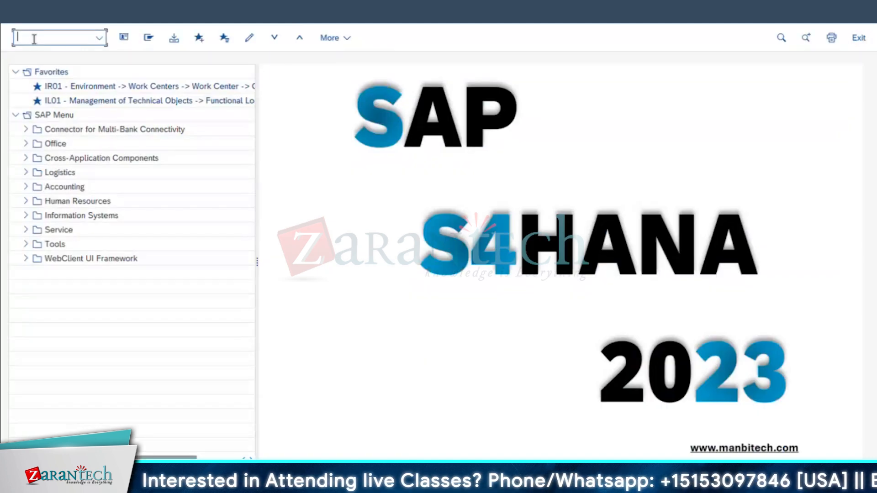
{"action": "type", "text": "ip10"}
{"action": "key", "text": "Return"}
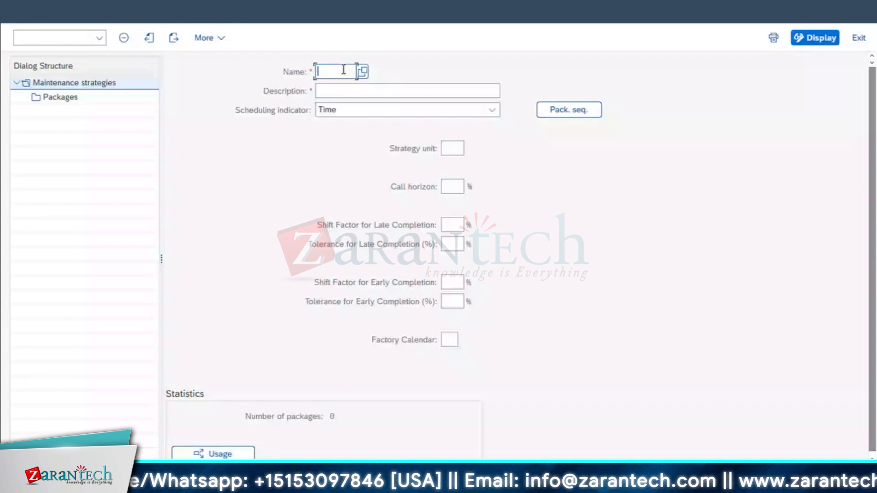
Name the new strategy HOURBS, describe it as HOURLY BASED STRATEGY and set its scheduling indicator to Activity.
{"action": "type", "text": "HOURBS"}
{"action": "key", "text": "Tab"}
{"action": "type", "text": "HOURLY BAS"}
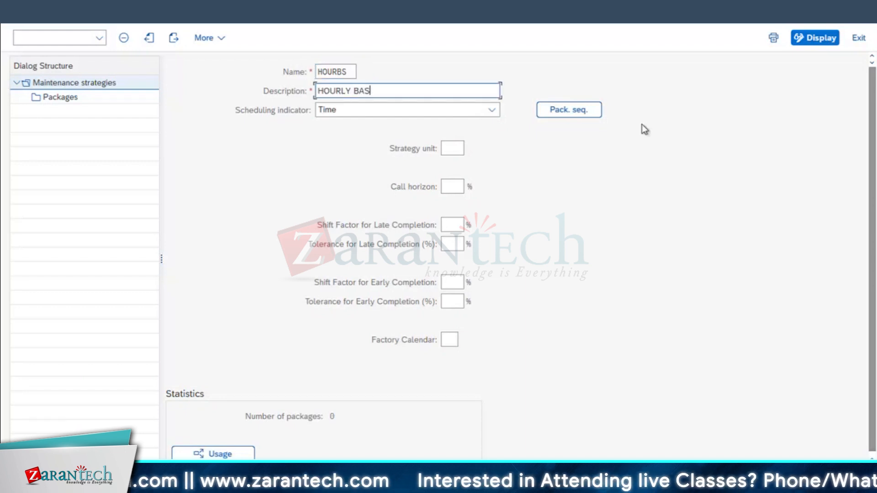
{"action": "type", "text": "ED STRATEGY"}
{"action": "key", "text": "Tab"}
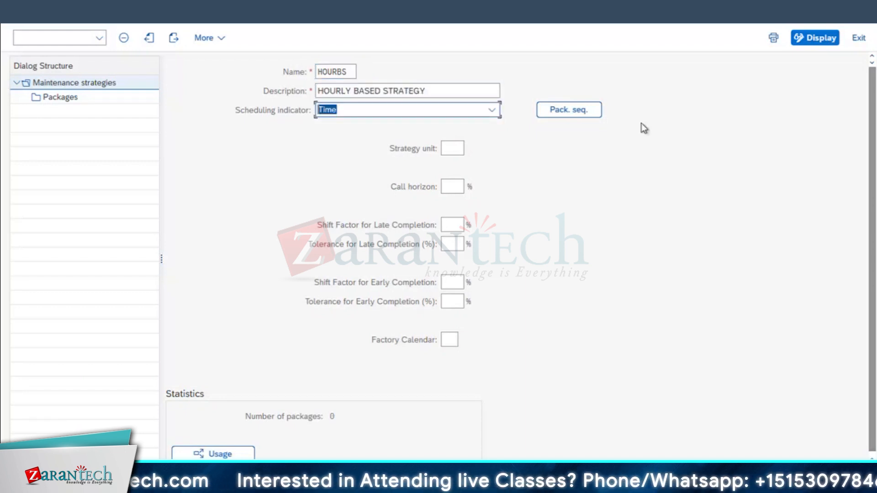
{"action": "left_click", "coordinate": [338, 115]}
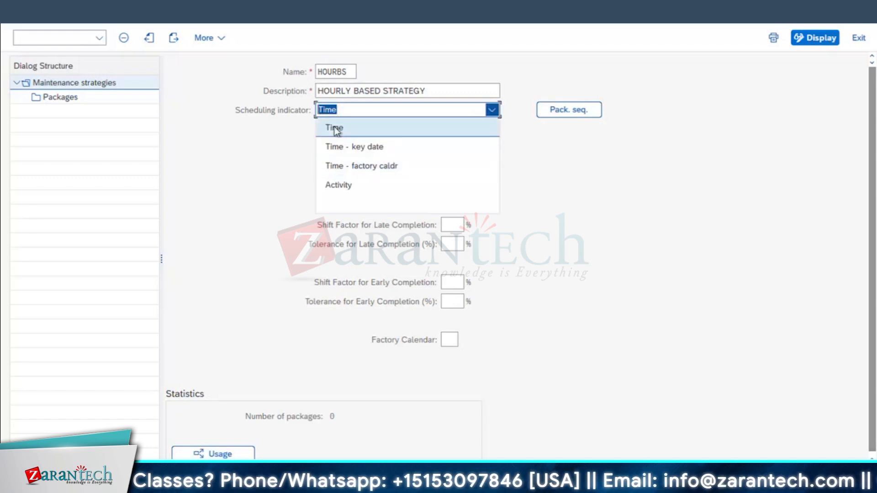
{"action": "left_click", "coordinate": [336, 184]}
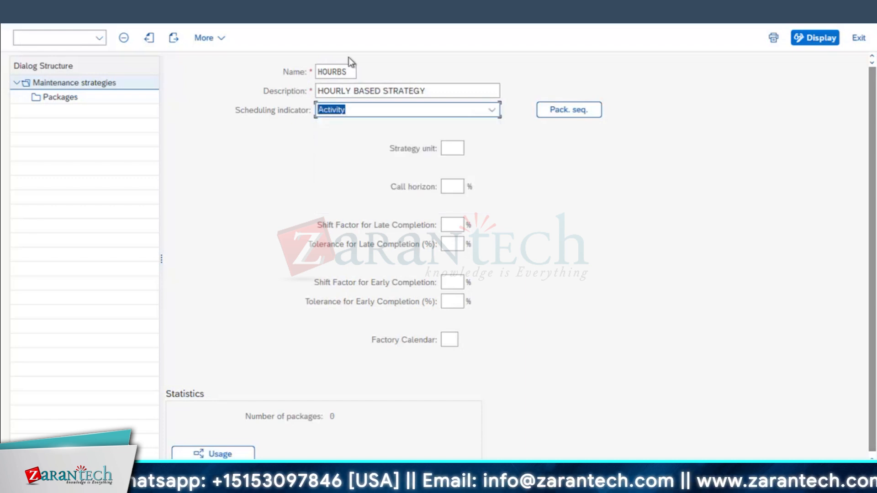
Choose HR as the strategy unit from the list of units and set the call horizon to 90%.
{"action": "left_click", "coordinate": [455, 152]}
{"action": "left_click", "coordinate": [470, 150]}
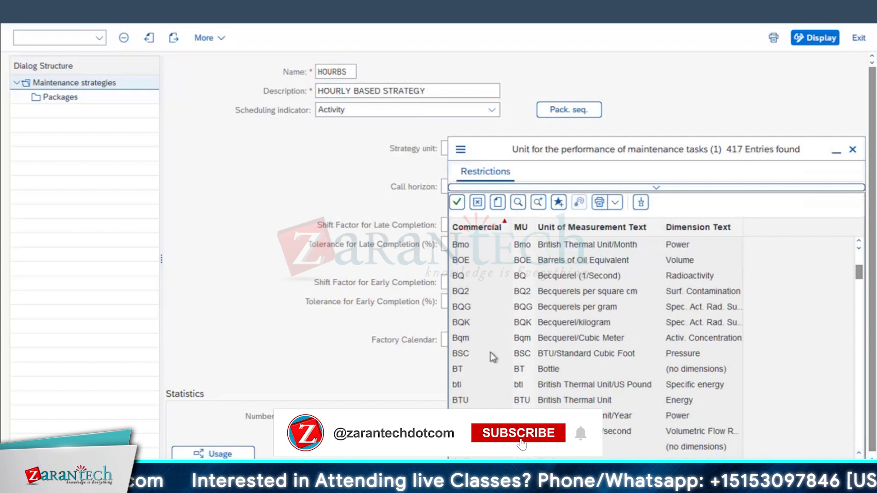
{"action": "scroll", "coordinate": [491, 352], "scroll_direction": "down", "scroll_amount": 10}
{"action": "scroll", "coordinate": [492, 356], "scroll_direction": "down", "scroll_amount": 10}
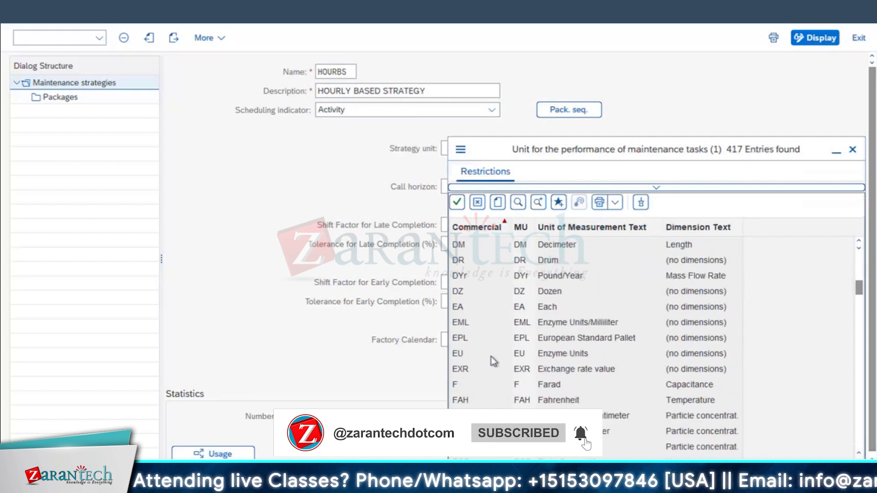
{"action": "double_click", "coordinate": [465, 370]}
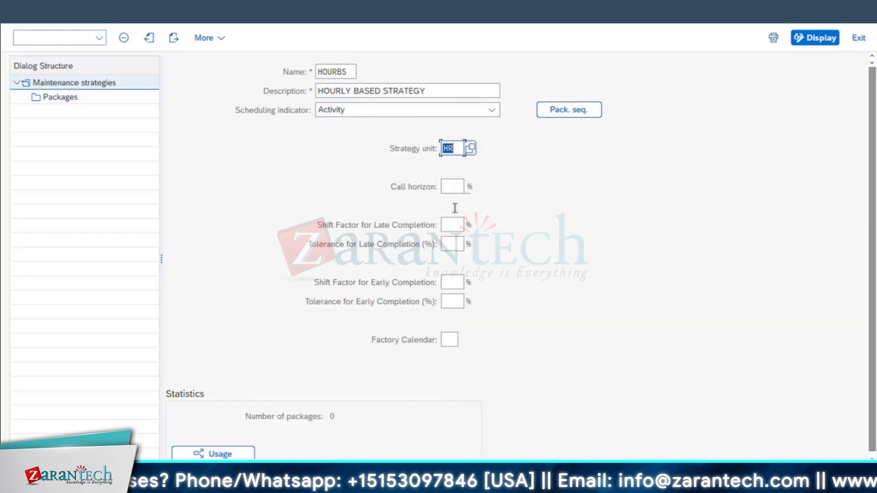
{"action": "left_click", "coordinate": [453, 185]}
{"action": "type", "text": "90"}
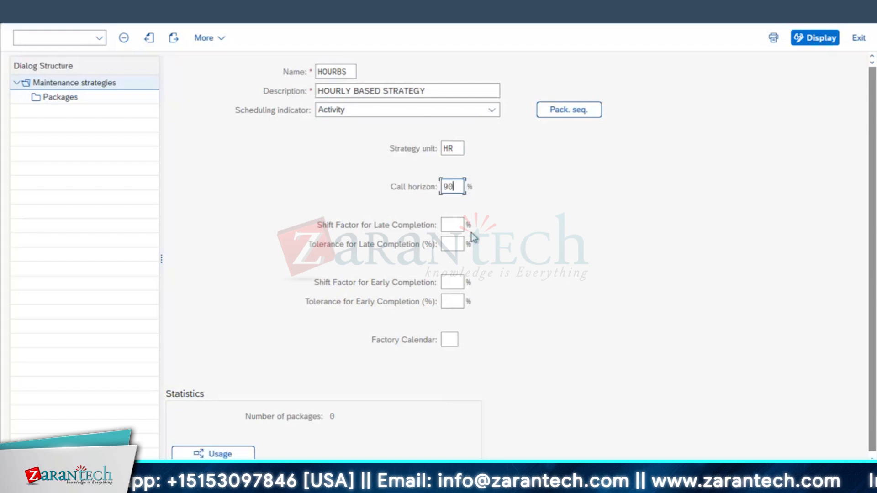
Set the shift factor for late completion to 100% and the tolerance for late completion to 10%.
{"action": "key", "text": "Tab"}
{"action": "type", "text": "10"}
{"action": "key", "text": "Down"}
{"action": "key", "text": "Tab"}
{"action": "type", "text": "10"}
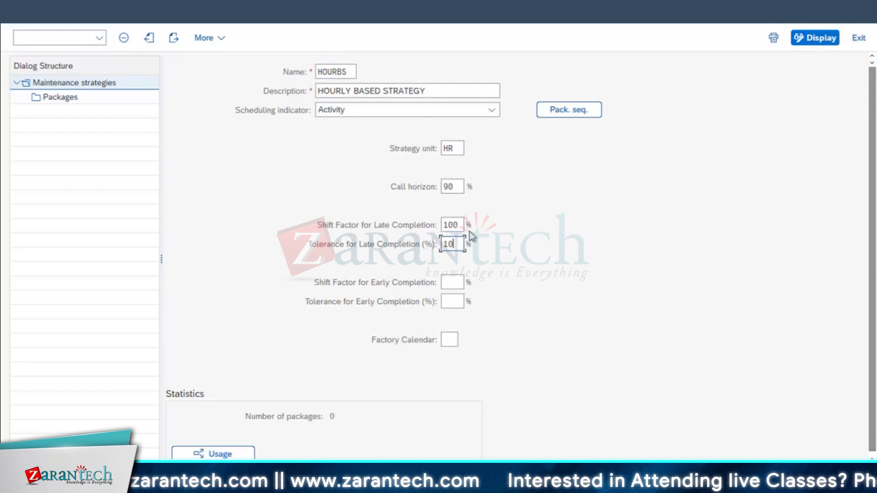
Set the early completion shift factor to 100% and its tolerance to 10%, and confirm the strategy header.
{"action": "key", "text": "Tab"}
{"action": "type", "text": "10"}
{"action": "key", "text": "Down"}
{"action": "key", "text": "Tab"}
{"action": "type", "text": "10"}
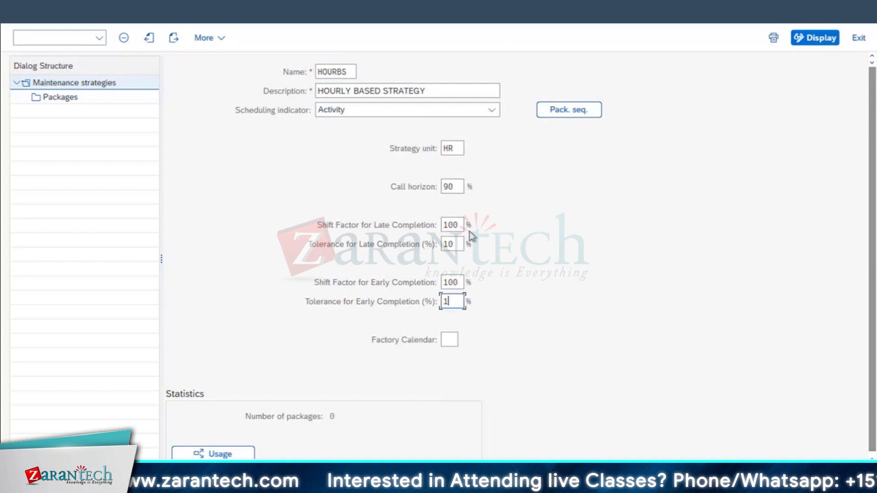
{"action": "left_click", "coordinate": [455, 281]}
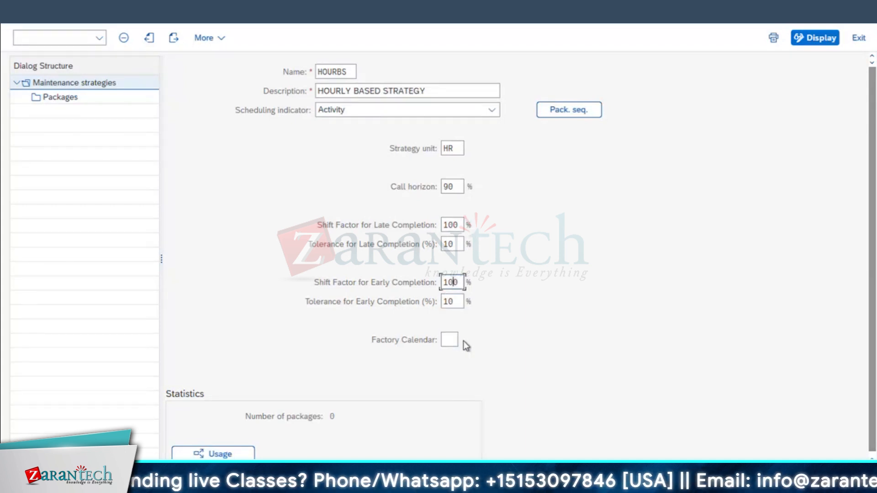
{"action": "key", "text": "Return"}
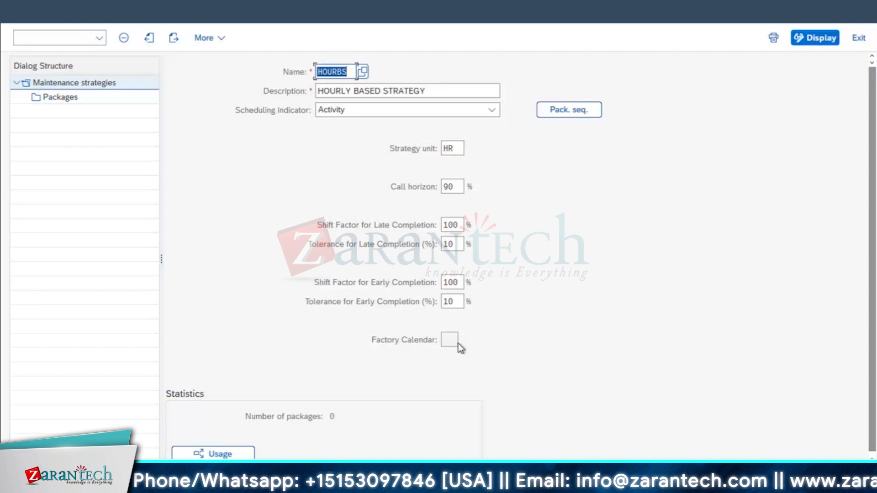
{"action": "left_click", "coordinate": [450, 339]}
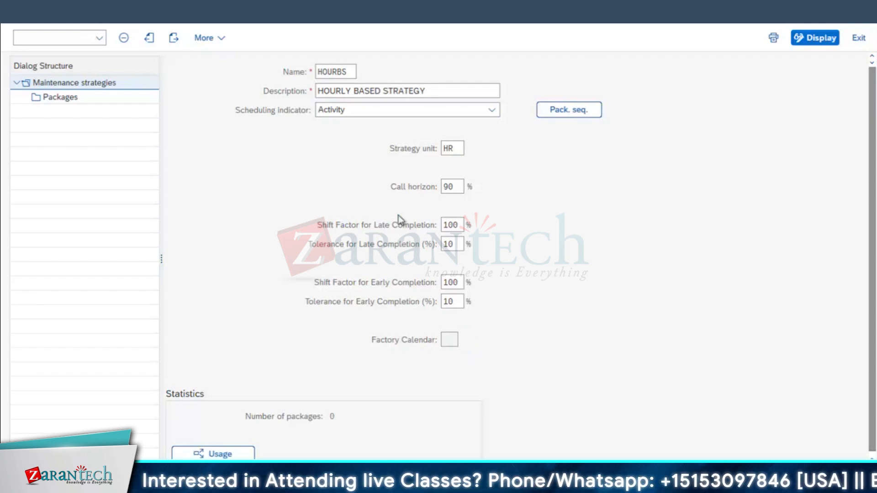
{"action": "key", "text": "Return"}
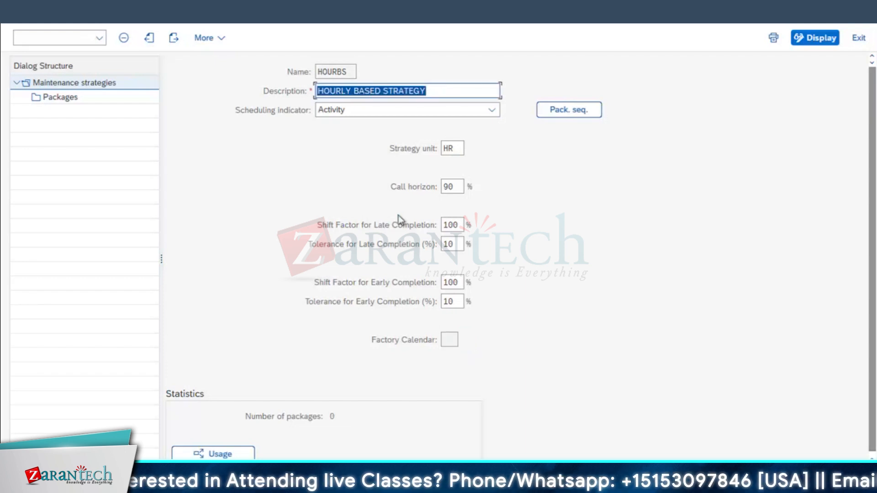
Open the packages of strategy HOURBS and start new entries with package numbers 10 and 20.
{"action": "double_click", "coordinate": [74, 98]}
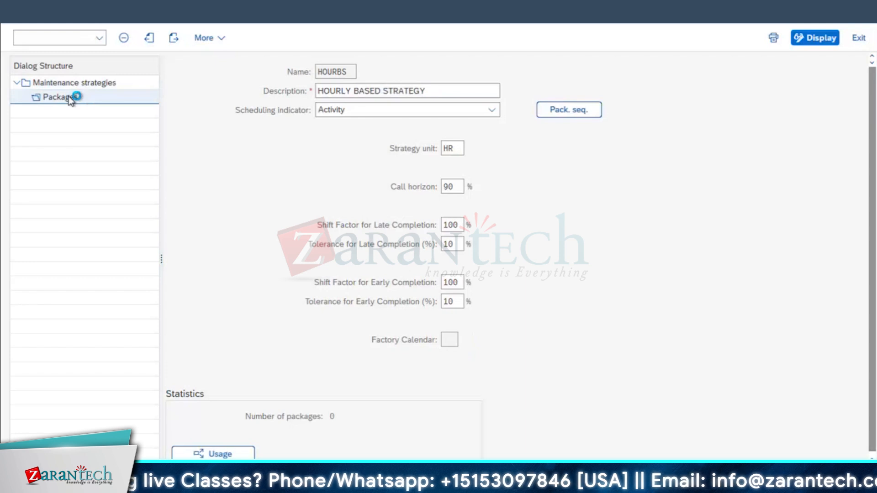
{"action": "left_click", "coordinate": [157, 33]}
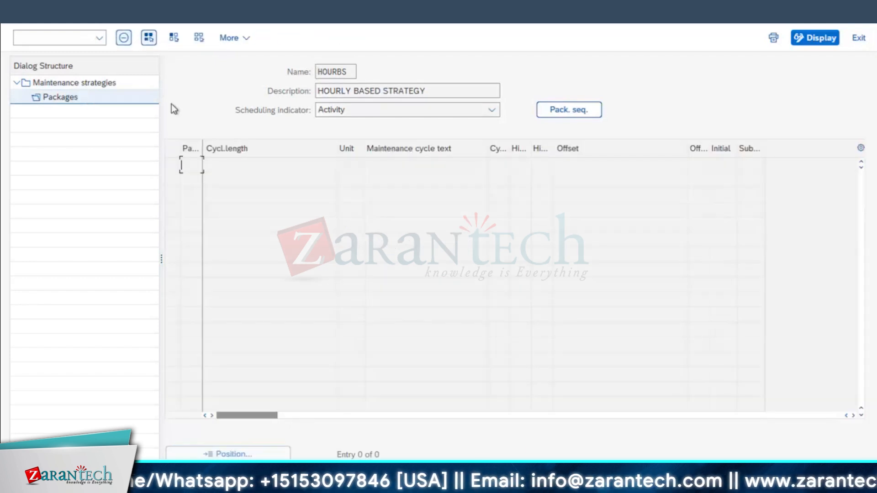
{"action": "type", "text": "10"}
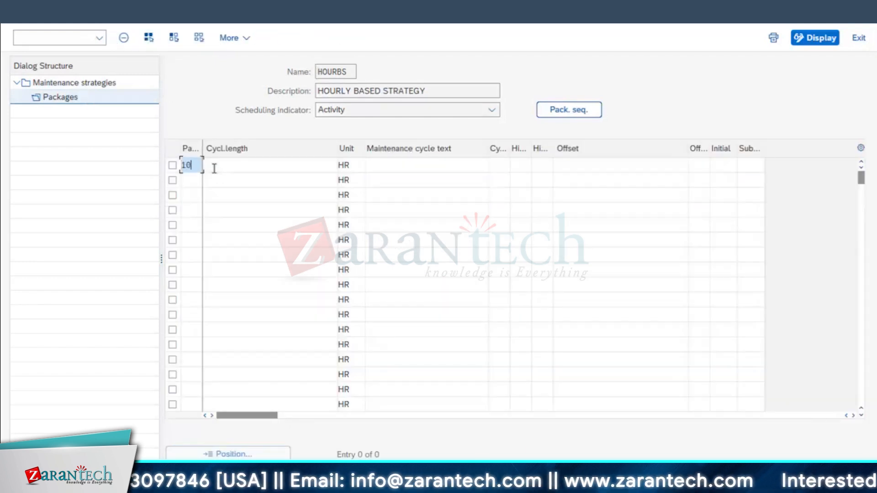
{"action": "key", "text": "Down"}
{"action": "type", "text": "20"}
{"action": "key", "text": "Down"}
{"action": "key", "text": "Down"}
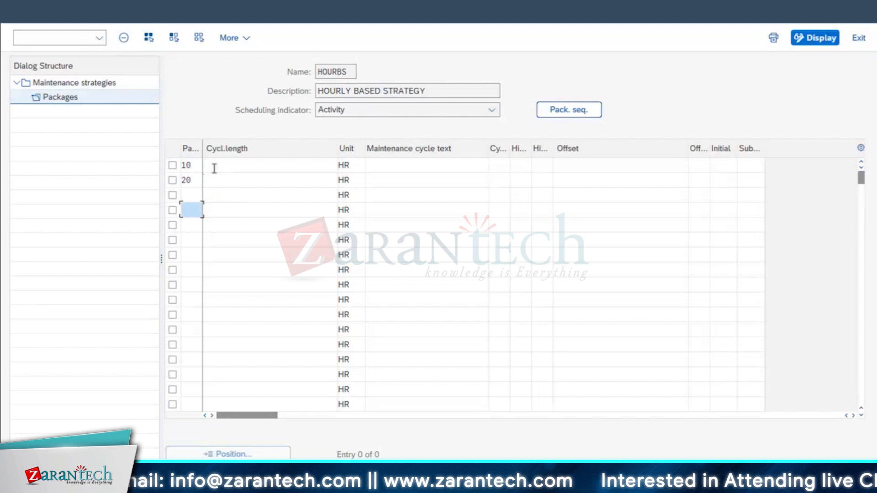
Give package 10 a cycle length of 500 HR, the maintenance cycle text 500 HR and the cycle short text A.
{"action": "left_click", "coordinate": [215, 169]}
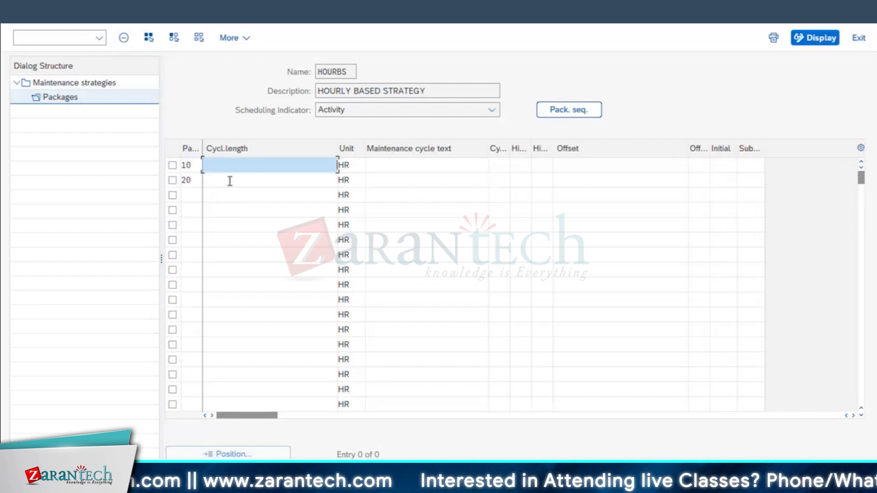
{"action": "type", "text": "500"}
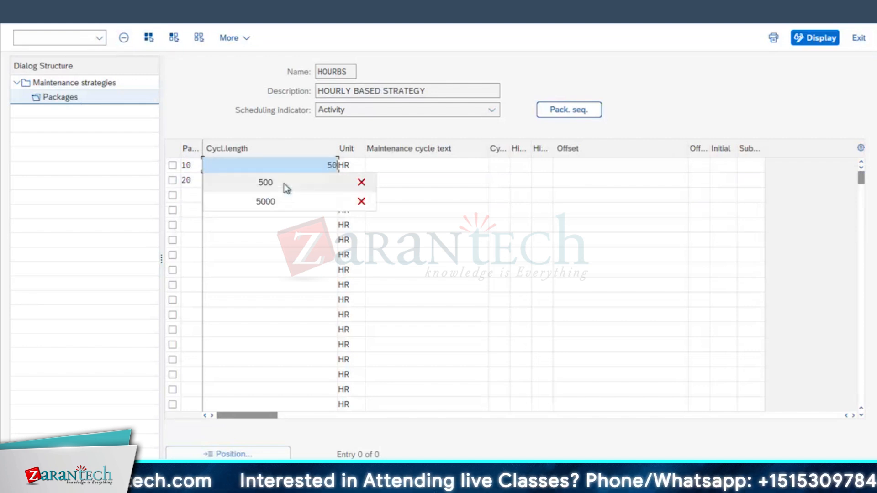
{"action": "key", "text": "Tab"}
{"action": "key", "text": "Tab"}
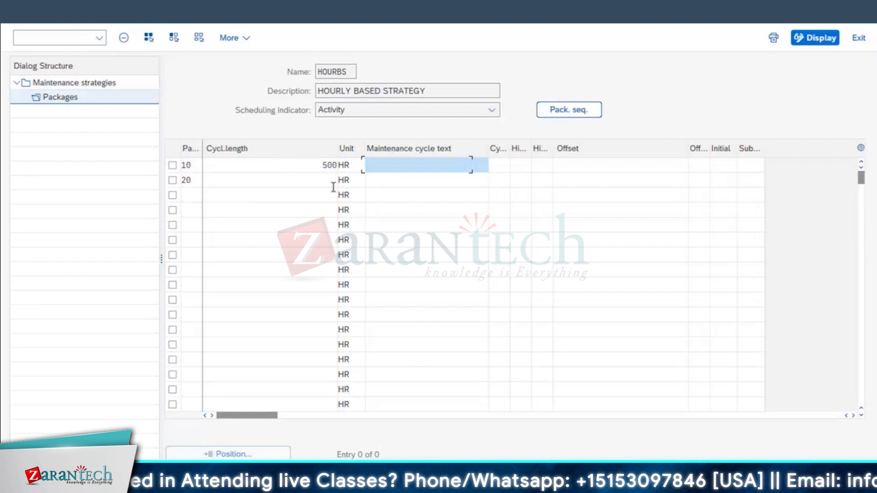
{"action": "type", "text": "500 HR"}
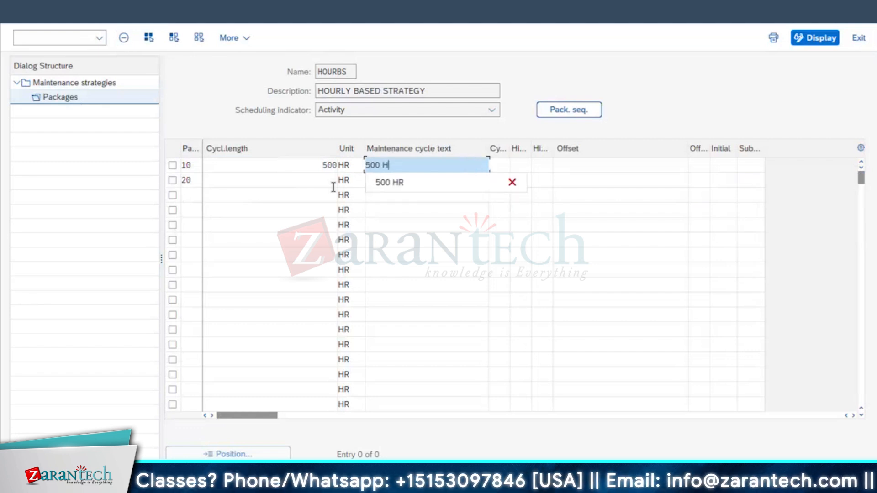
{"action": "key", "text": "Tab"}
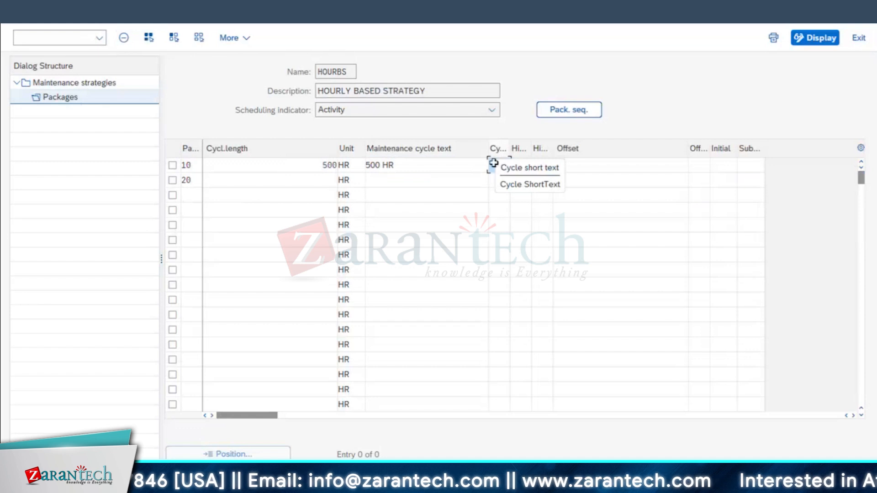
{"action": "type", "text": "A"}
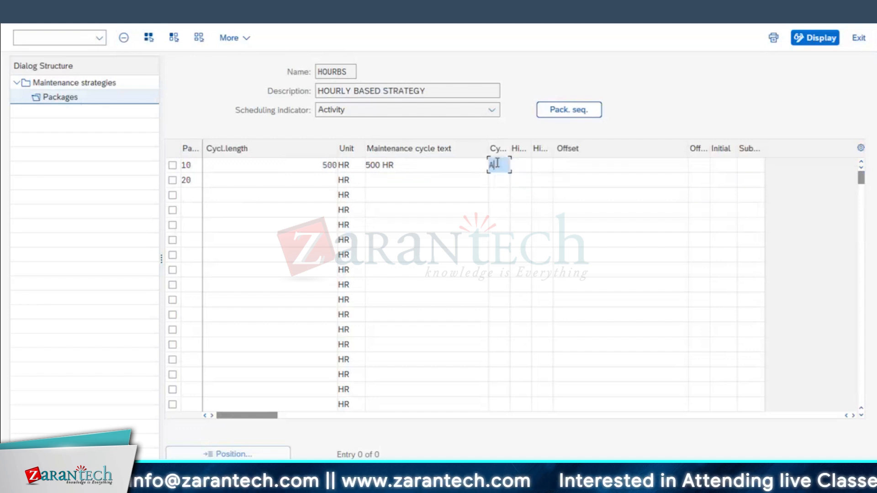
Give package 20 a cycle length of 1500 HR, the maintenance cycle text 1500 HR and the cycle short text B.
{"action": "left_click", "coordinate": [276, 181]}
{"action": "type", "text": "1500"}
{"action": "key", "text": "Tab"}
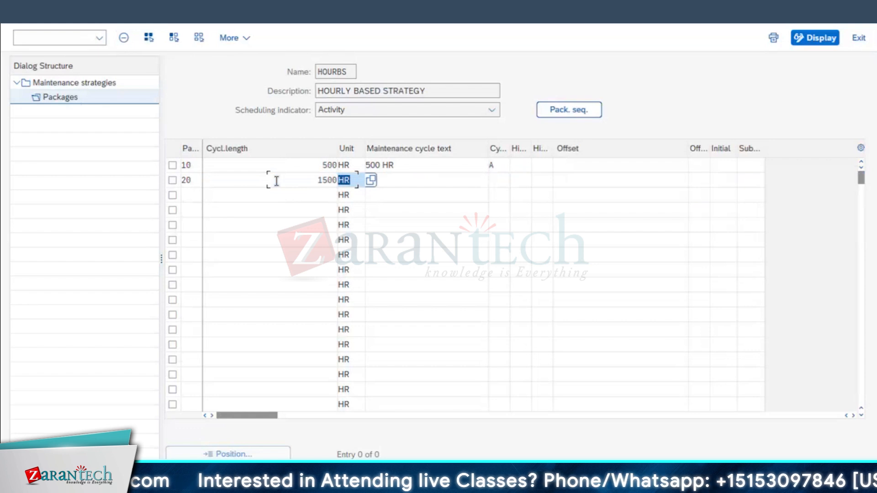
{"action": "key", "text": "Tab"}
{"action": "type", "text": "1500"}
{"action": "left_click", "coordinate": [389, 205]}
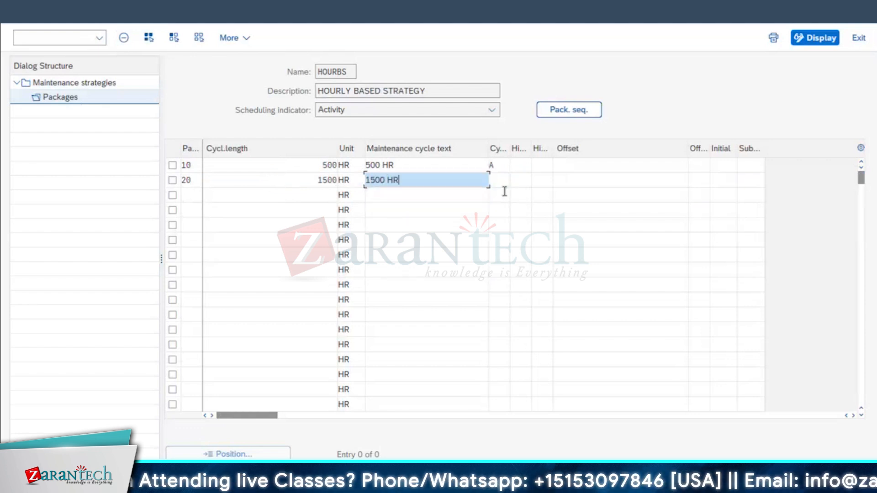
{"action": "left_click", "coordinate": [498, 180]}
{"action": "type", "text": "B"}
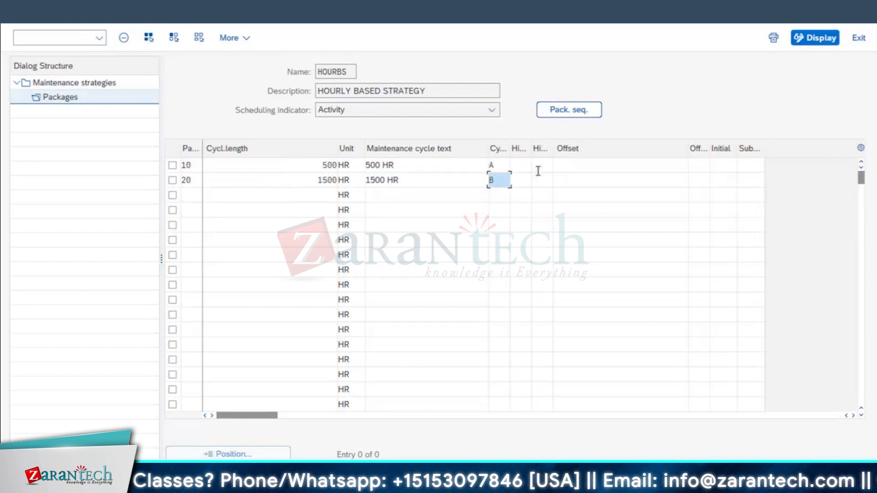
Fill the third package row with cycle length 5000 HR, maintenance cycle text 5000 HR and cycle short text C.
{"action": "left_click", "coordinate": [311, 191]}
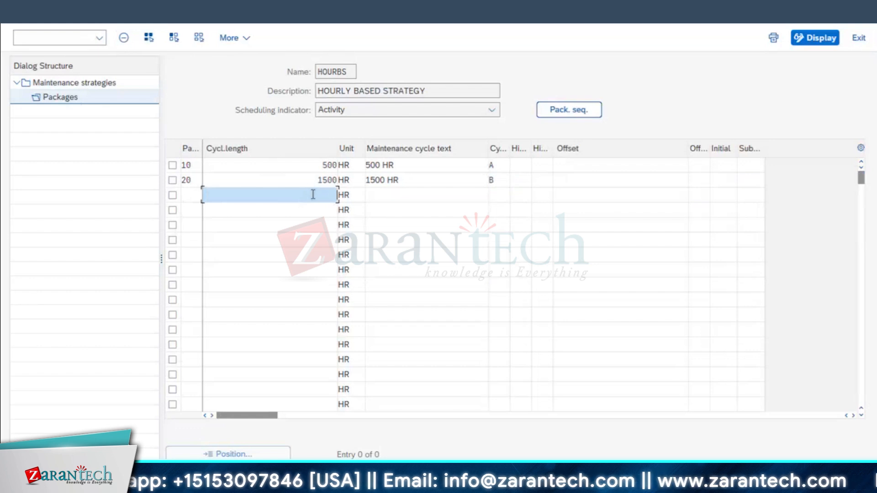
{"action": "type", "text": "5000"}
{"action": "key", "text": "Tab"}
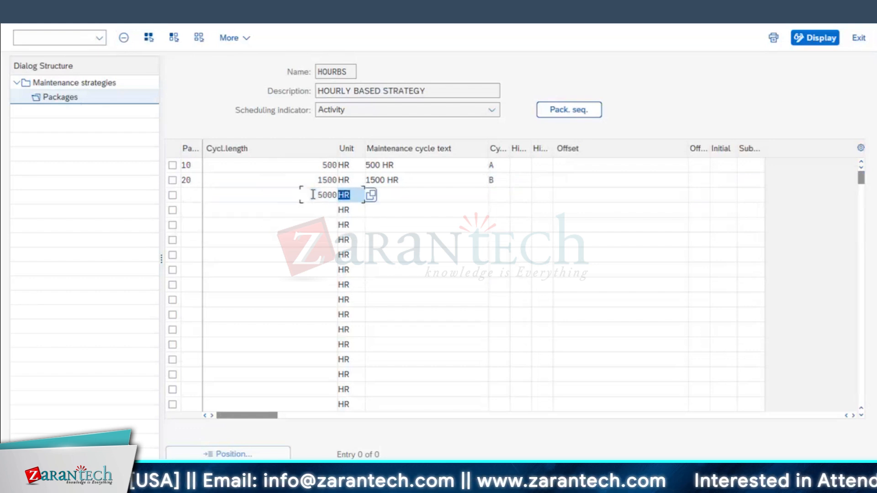
{"action": "key", "text": "Tab"}
{"action": "type", "text": "5000 HR"}
{"action": "key", "text": "Tab"}
{"action": "type", "text": "C"}
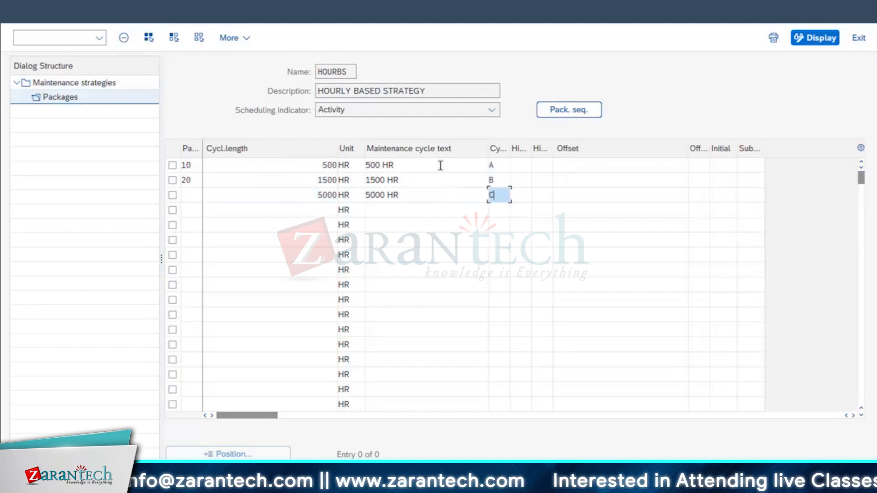
Set the hierarchy of the 500, 1500 and 5000 HR packages to 1, 2 and 3.
{"action": "left_click", "coordinate": [527, 164]}
{"action": "type", "text": "1"}
{"action": "key", "text": "Down"}
{"action": "type", "text": "2"}
{"action": "key", "text": "Down"}
{"action": "type", "text": "3"}
{"action": "key", "text": "Down"}
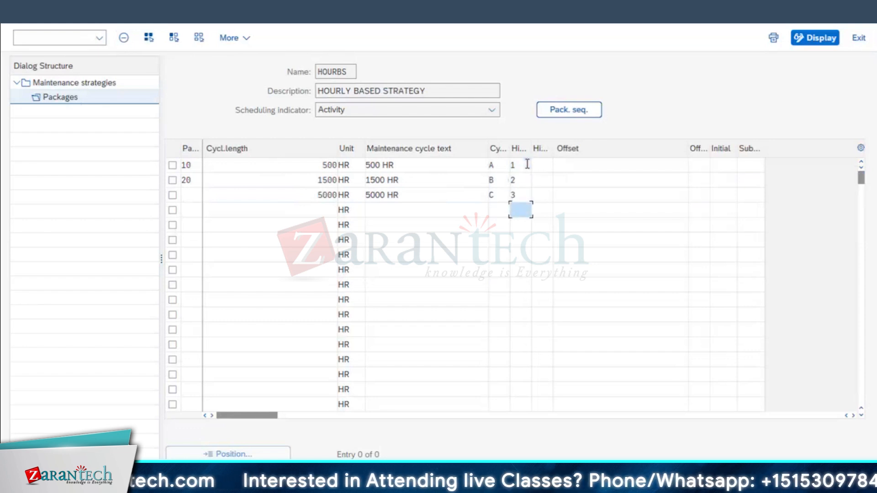
Fill the fourth package row with cycle length 7500 HR, cycle text 7500 HR, cycle short text D and hierarchy 4.
{"action": "left_click", "coordinate": [296, 211]}
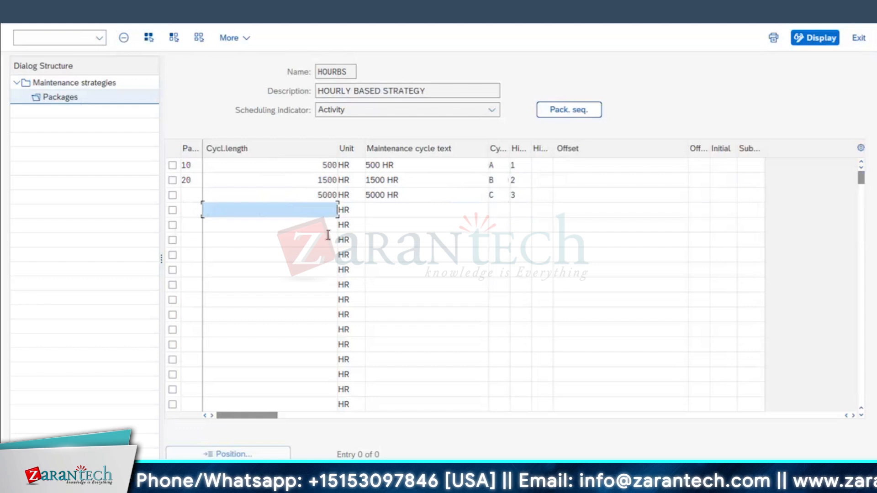
{"action": "type", "text": "7500"}
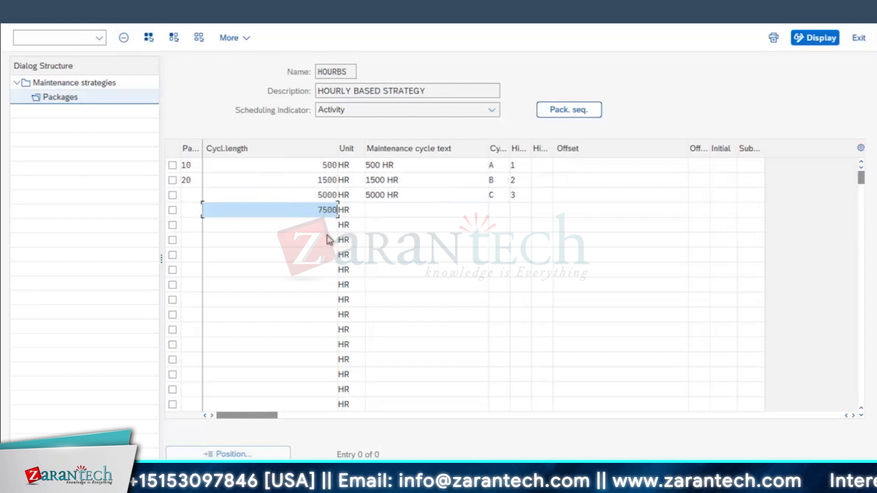
{"action": "key", "text": "Tab"}
{"action": "key", "text": "Tab"}
{"action": "type", "text": "7500"}
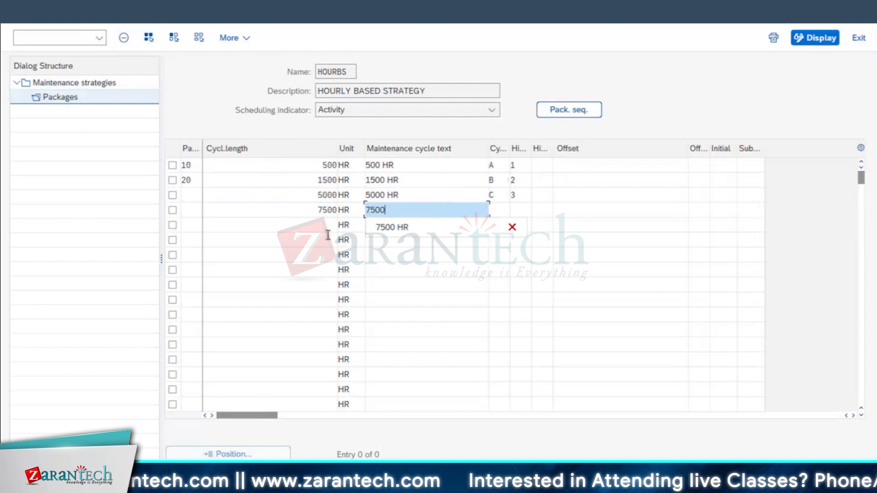
{"action": "key", "text": "Tab"}
{"action": "type", "text": "4"}
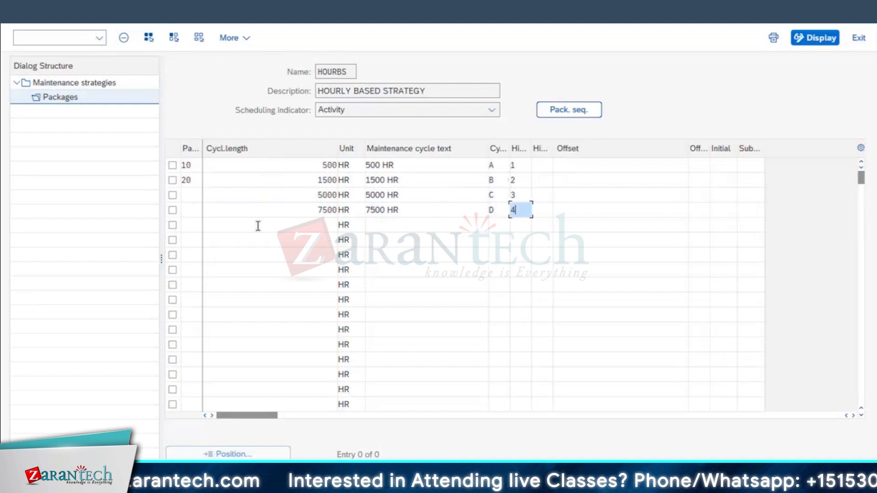
Fill the fifth package row with cycle length 12500 HR, cycle text 12500 HR, cycle short text E and hierarchy 5.
{"action": "left_click", "coordinate": [276, 225]}
{"action": "type", "text": "1"}
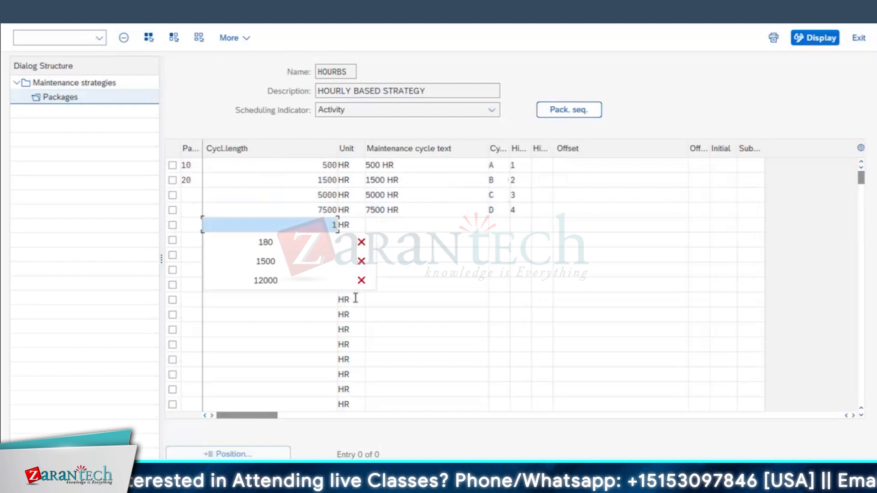
{"action": "type", "text": "200"}
{"action": "key", "text": "BackSpace"}
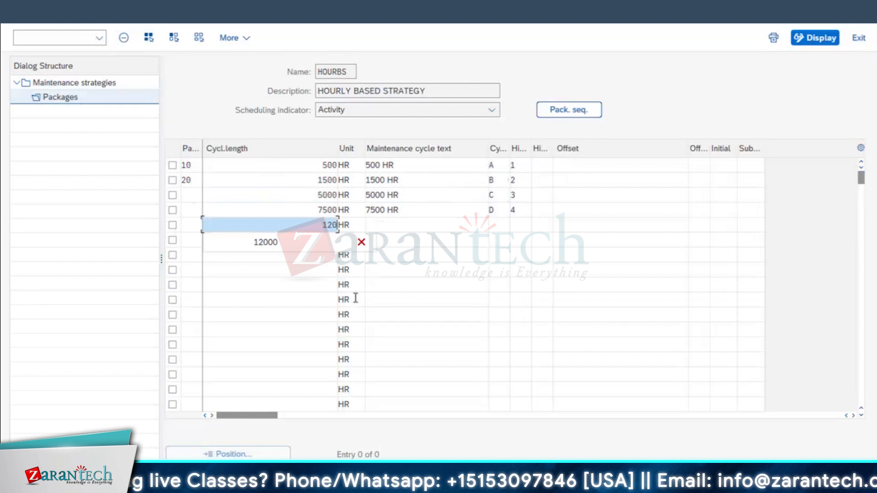
{"action": "key", "text": "BackSpace"}
{"action": "type", "text": "500"}
{"action": "key", "text": "Tab"}
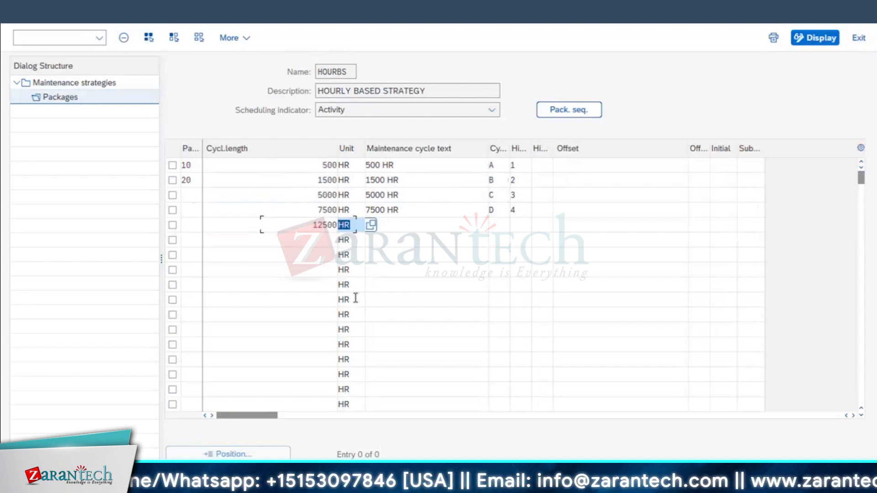
{"action": "key", "text": "Tab"}
{"action": "type", "text": "12500 HR"}
{"action": "key", "text": "Tab"}
{"action": "type", "text": "E"}
{"action": "key", "text": "Tab"}
{"action": "type", "text": "5"}
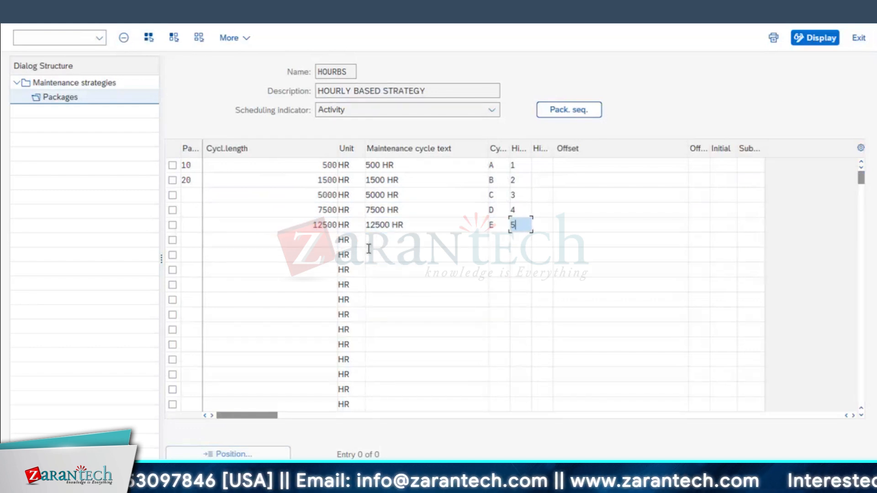
Number the 5000, 7500 and 12500 HR packages 30, 40 and 50.
{"action": "left_click", "coordinate": [192, 196]}
{"action": "type", "text": "3"}
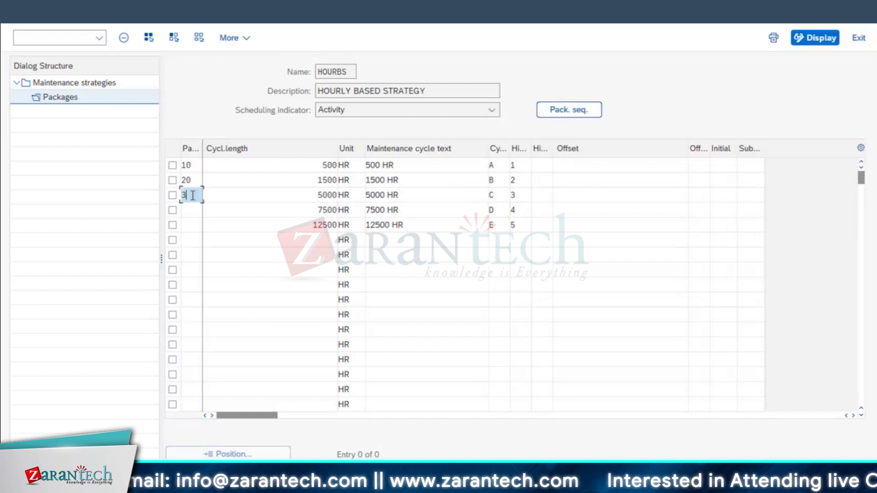
{"action": "type", "text": "0"}
{"action": "key", "text": "Down"}
{"action": "type", "text": "40"}
{"action": "key", "text": "Down"}
{"action": "type", "text": "50"}
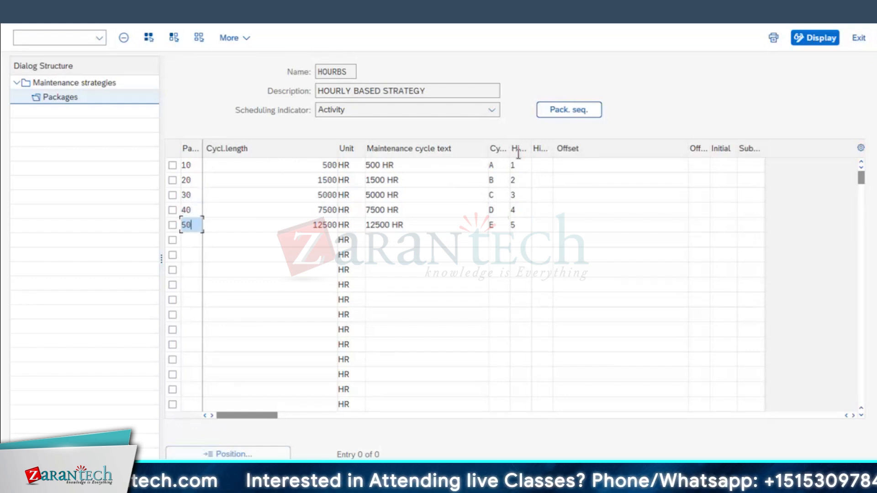
Give packages 10 to 50 the hierarchy short texts H1, H2, H3, H4 and H5 in order.
{"action": "left_click", "coordinate": [540, 163]}
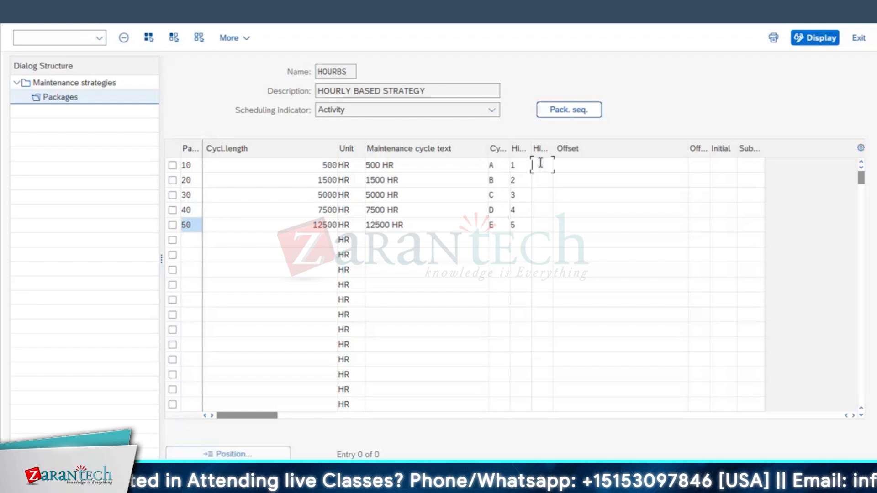
{"action": "type", "text": "H1"}
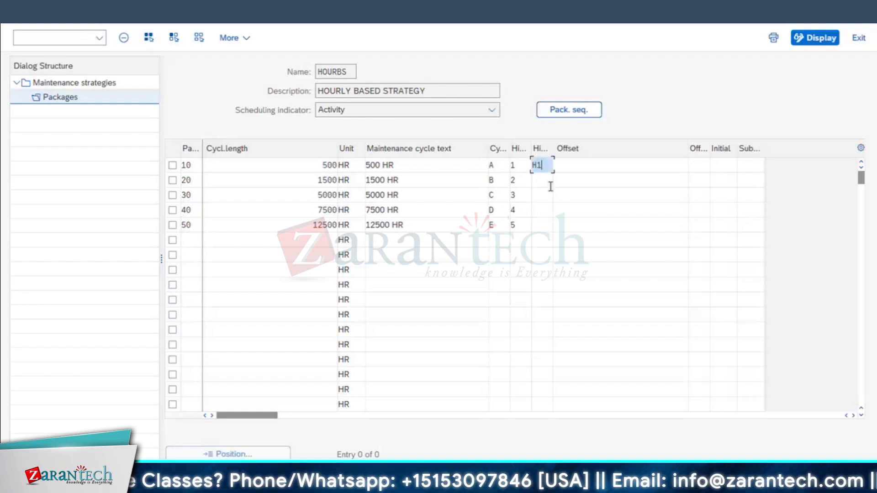
{"action": "type", "text": "H2"}
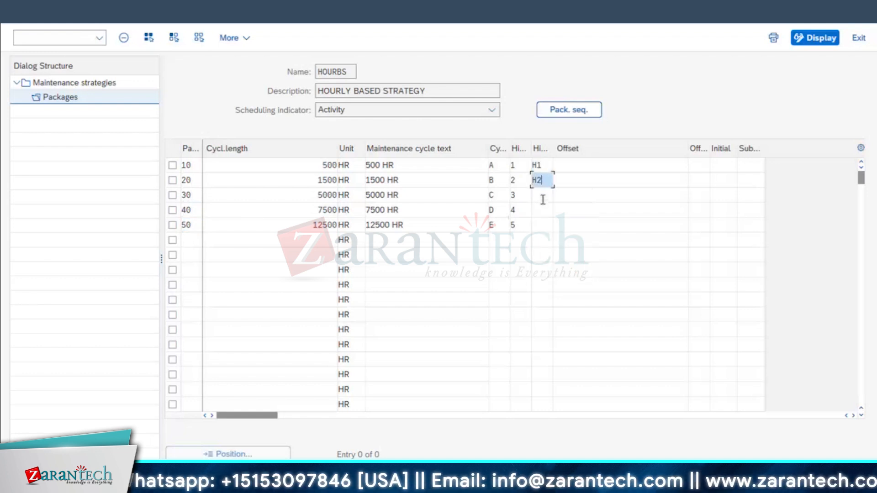
{"action": "left_click", "coordinate": [542, 196]}
{"action": "type", "text": "H3"}
{"action": "left_click", "coordinate": [542, 211]}
{"action": "type", "text": "H4"}
{"action": "left_click", "coordinate": [542, 224]}
{"action": "type", "text": "H5"}
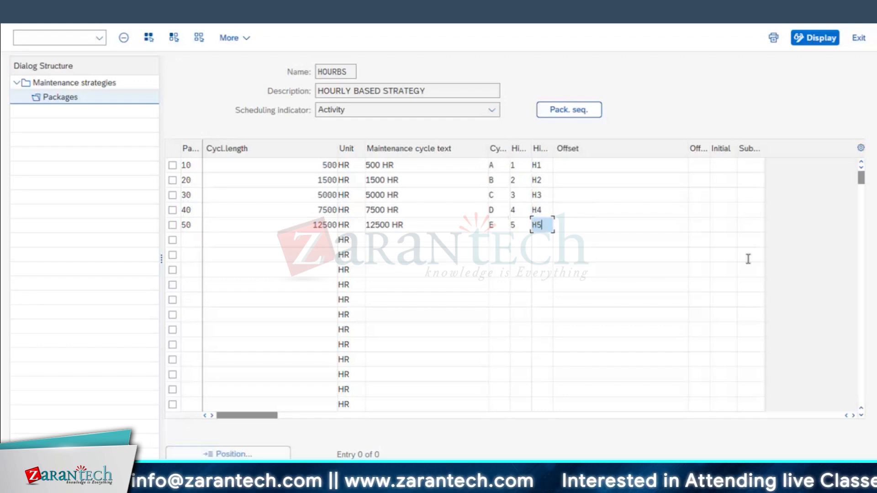
{"action": "key", "text": "Return"}
Examine in the HOURBS package sequence which packages fall due at each interval up to 7500 HR, and return to the packages.
{"action": "left_click", "coordinate": [561, 110]}
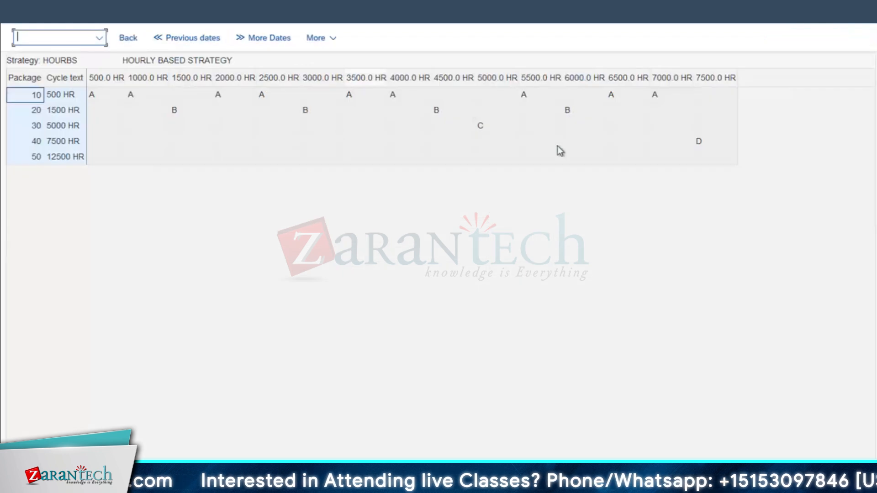
{"action": "left_click", "coordinate": [103, 97]}
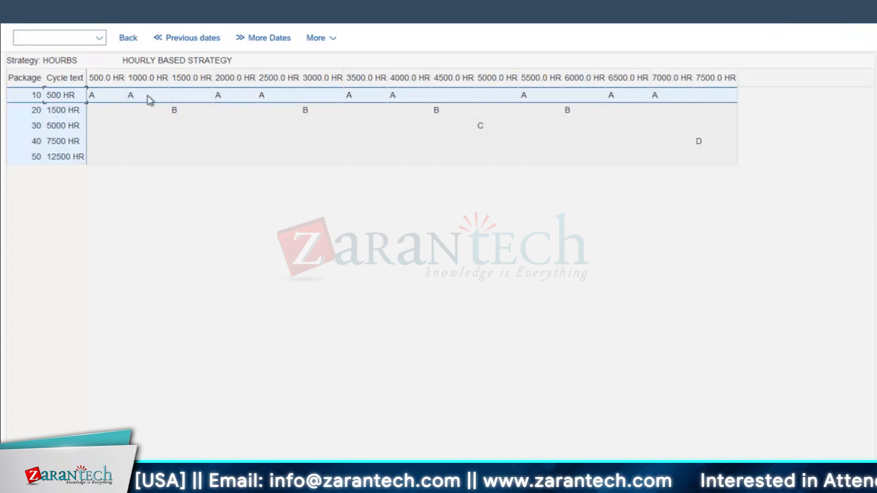
{"action": "left_click", "coordinate": [179, 111]}
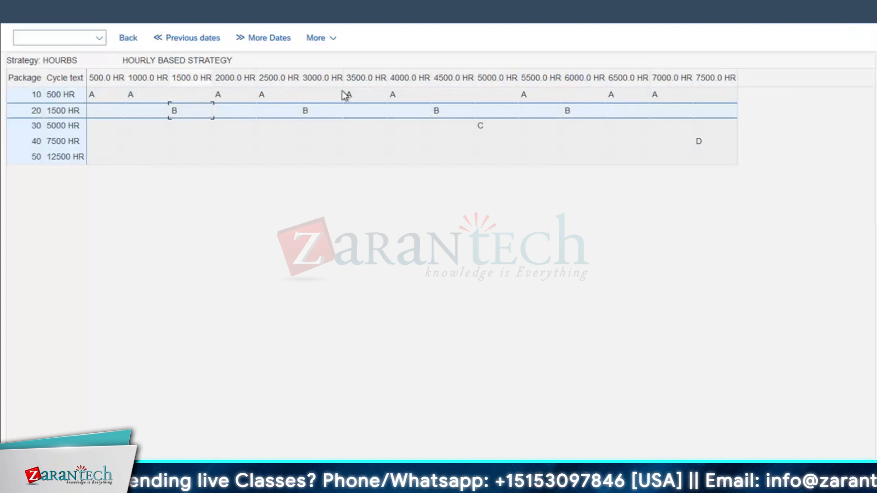
{"action": "left_click", "coordinate": [311, 111]}
{"action": "left_click", "coordinate": [444, 115]}
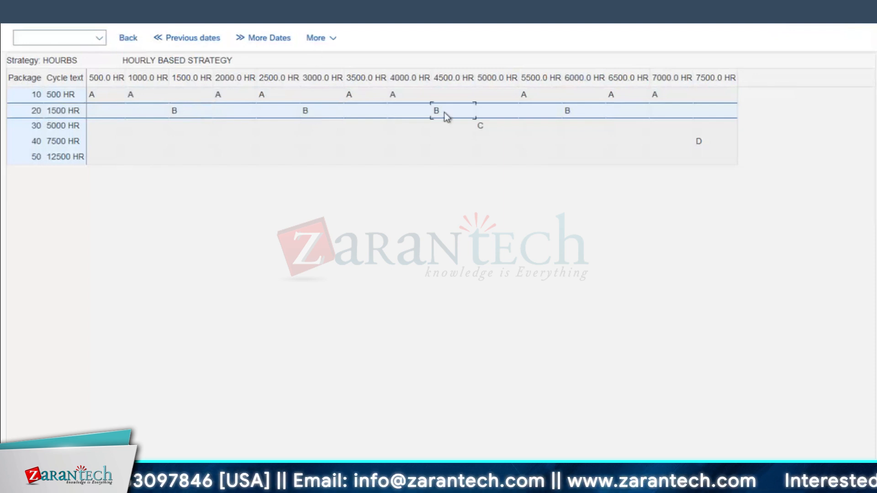
{"action": "left_click", "coordinate": [487, 127]}
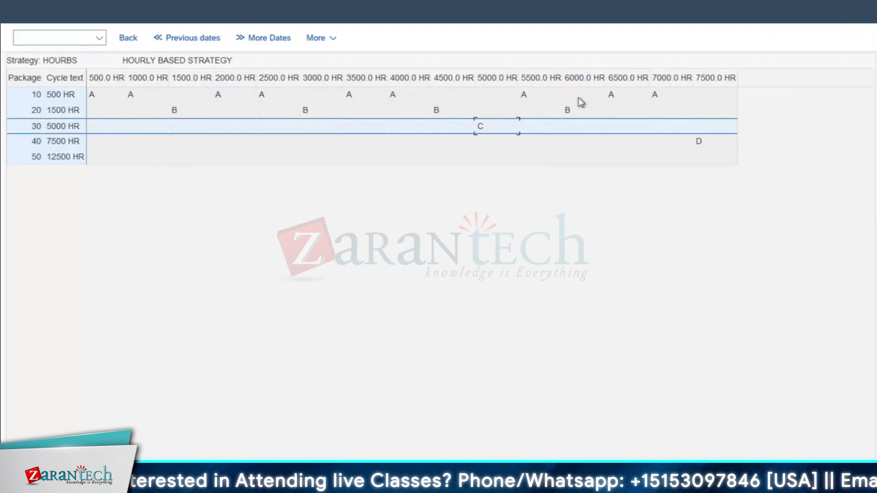
{"action": "left_click", "coordinate": [572, 114]}
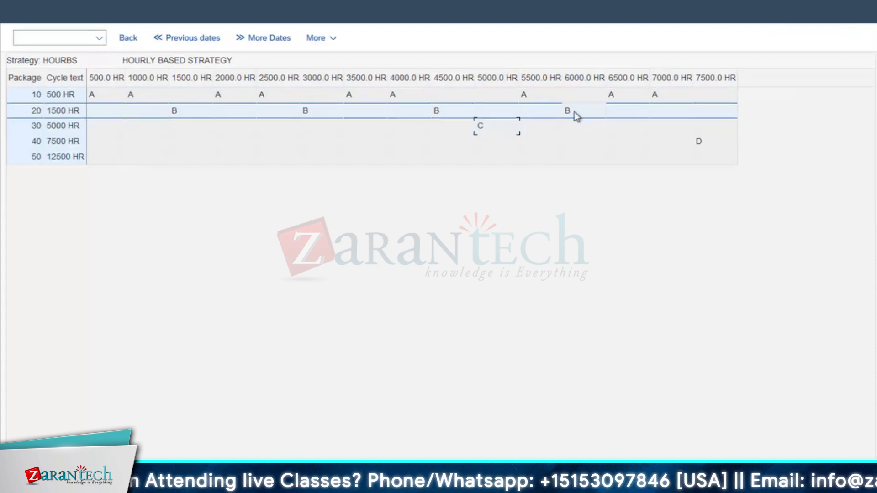
{"action": "left_click", "coordinate": [703, 143]}
{"action": "left_click", "coordinate": [287, 39]}
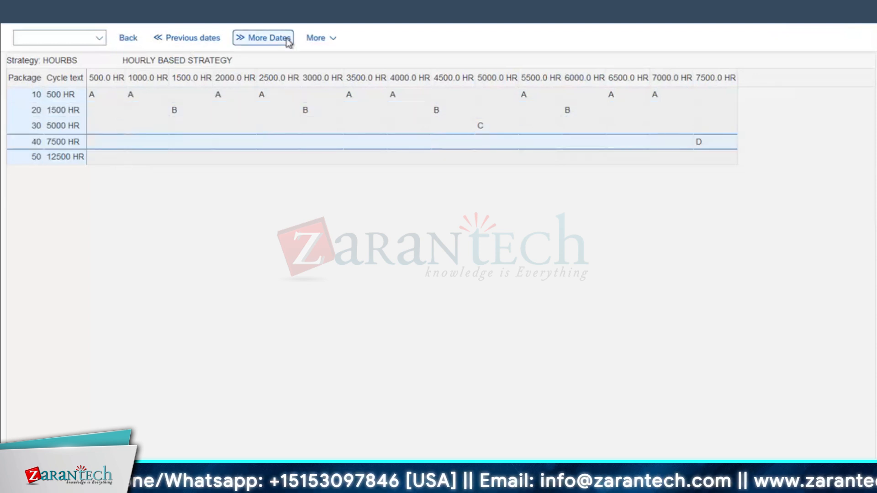
{"action": "left_click", "coordinate": [128, 39]}
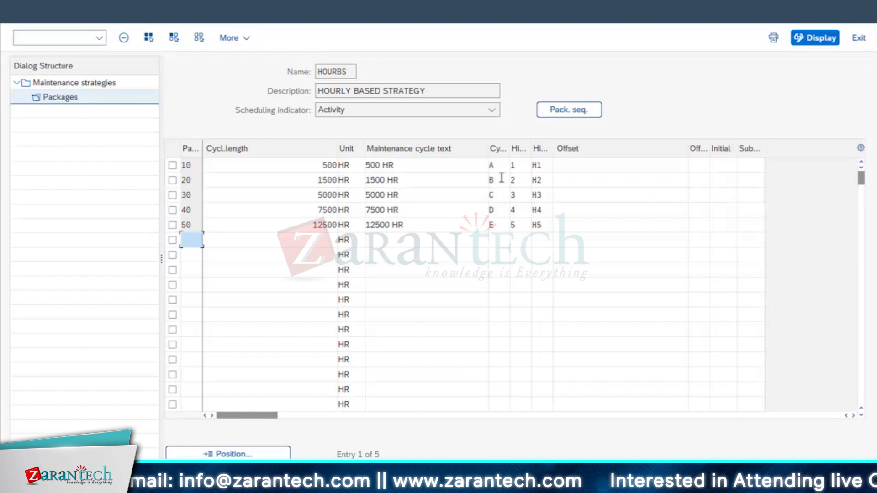
Set the hierarchy of packages 20, 30, 40 and 50 to 1.
{"action": "double_click", "coordinate": [525, 182]}
{"action": "type", "text": "1"}
{"action": "left_click_drag", "start_coordinate": [511, 195], "coordinate": [817, 440]}
{"action": "type", "text": "111"}
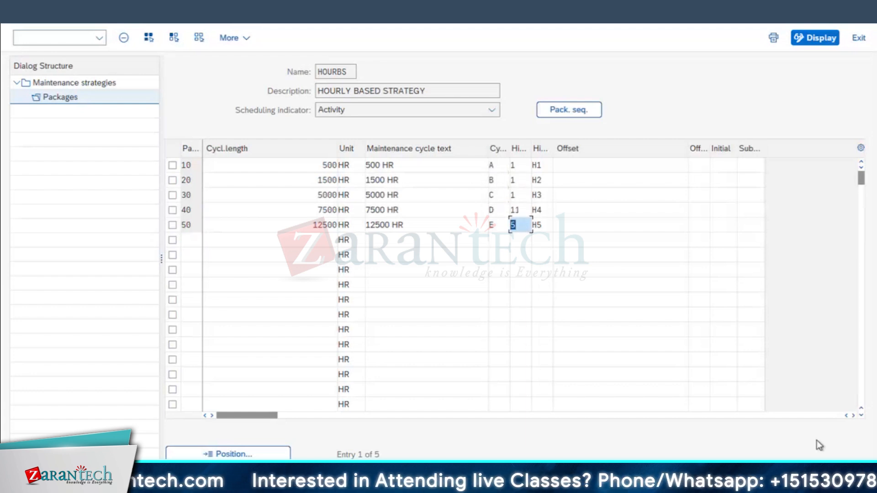
{"action": "type", "text": "1"}
{"action": "key", "text": "Return"}
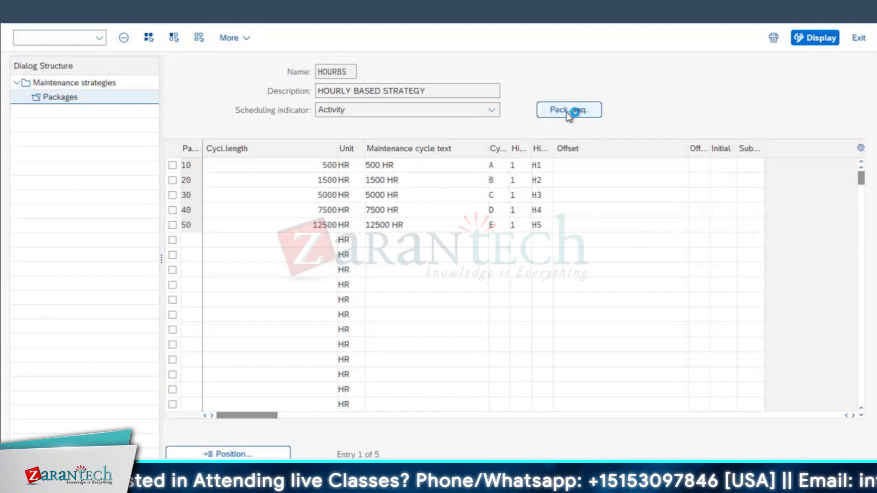
Check the package sequence with equal hierarchies, including the due intervals from 8000 to 15000 HR, and return to the packages.
{"action": "left_click", "coordinate": [569, 109]}
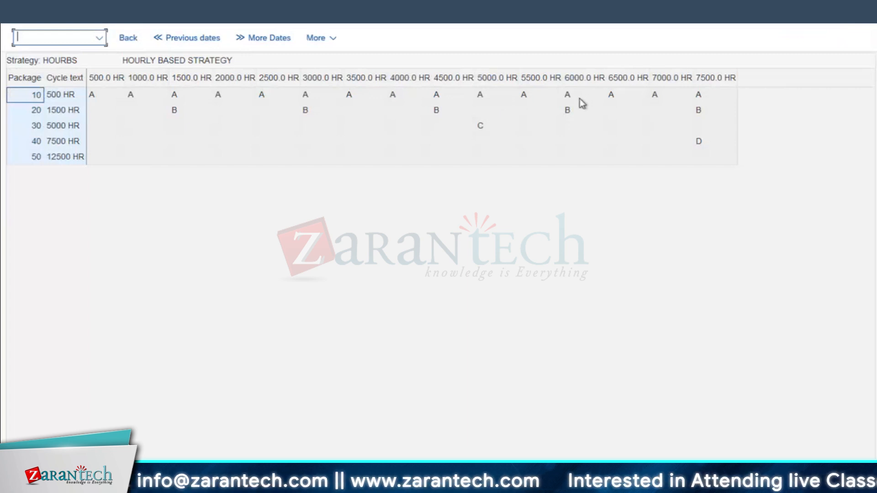
{"action": "left_click", "coordinate": [263, 38]}
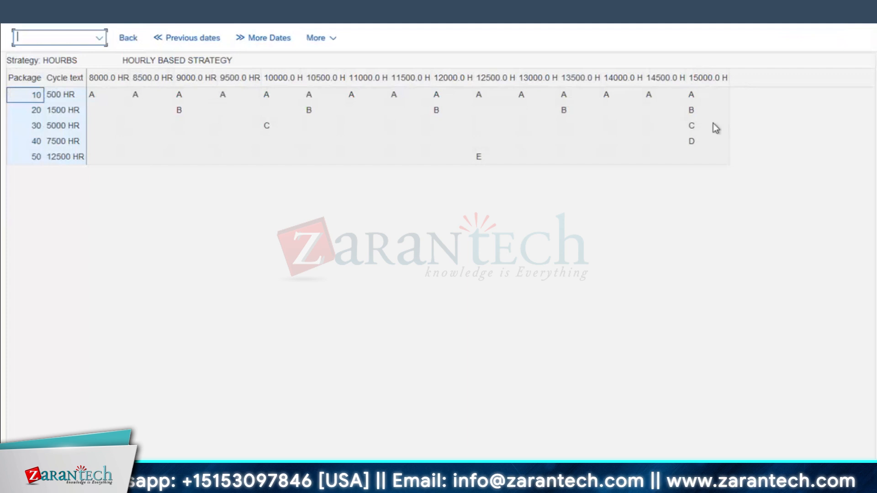
{"action": "key", "text": "F3"}
Set the hierarchy of packages 20, 30, 40 and 50 to 2, 3, 4 and 5, and return to the strategy details.
{"action": "left_click", "coordinate": [515, 180]}
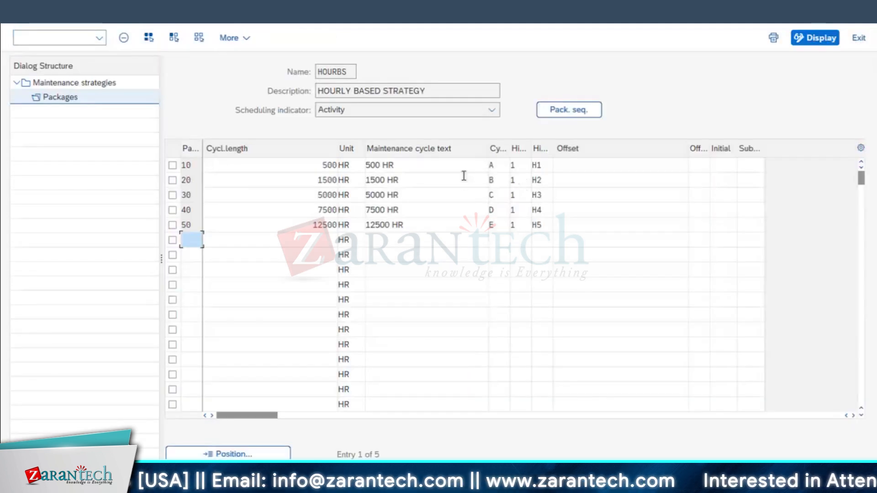
{"action": "type", "text": "2"}
{"action": "left_click_drag", "start_coordinate": [527, 201], "coordinate": [500, 201]}
{"action": "type", "text": "3"}
{"action": "type", "text": "4"}
{"action": "left_click_drag", "start_coordinate": [523, 209], "coordinate": [481, 225]}
{"action": "type", "text": "5"}
{"action": "key", "text": "Return"}
{"action": "key", "text": "F3"}
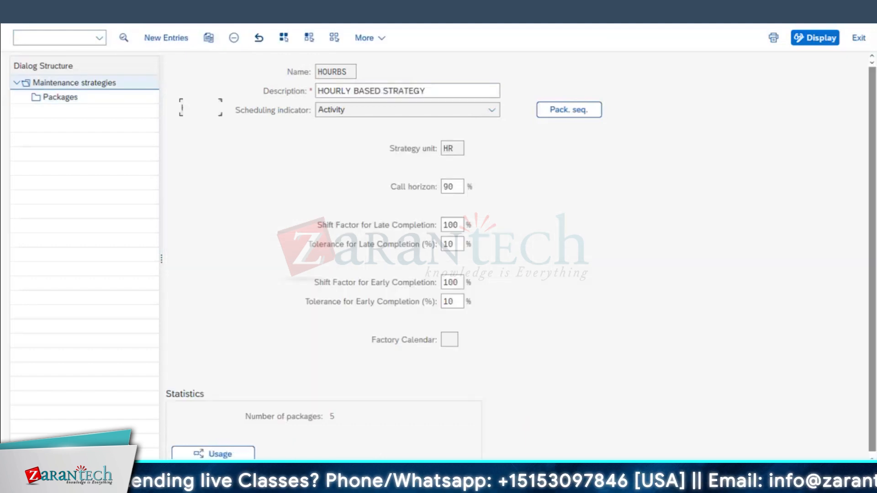
Switch to the Excel notes and format the PERFORMANCE BASED STRATEGY cell under STEP 1 with yellow fill and bold text.
{"action": "key", "text": "super+Tab"}
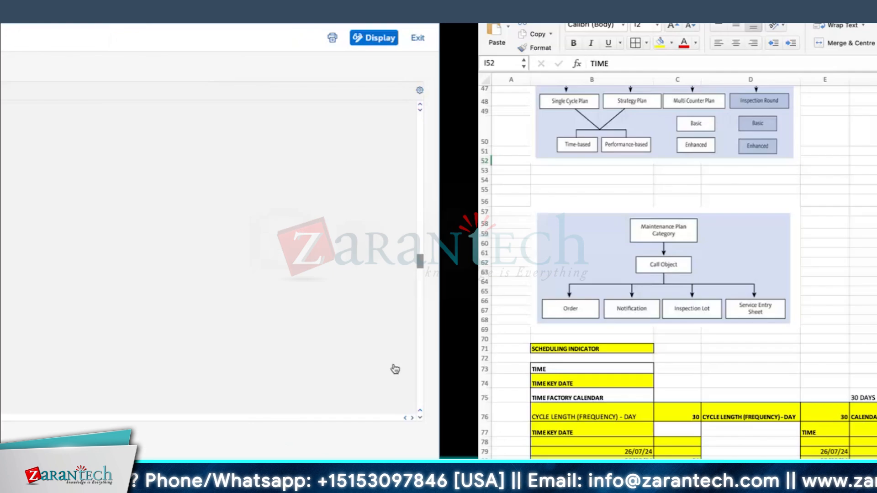
{"action": "scroll", "coordinate": [503, 299], "scroll_direction": "up", "scroll_amount": 5}
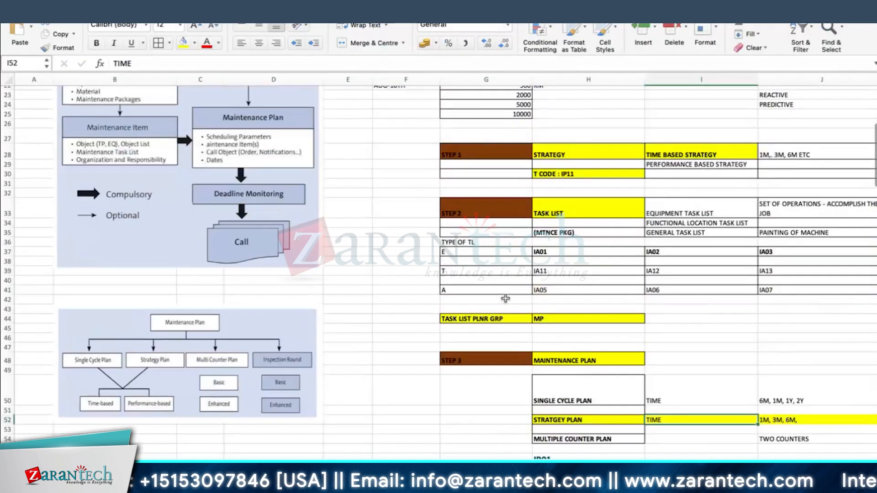
{"action": "left_click", "coordinate": [480, 150]}
{"action": "left_click", "coordinate": [702, 153]}
{"action": "left_click", "coordinate": [671, 167]}
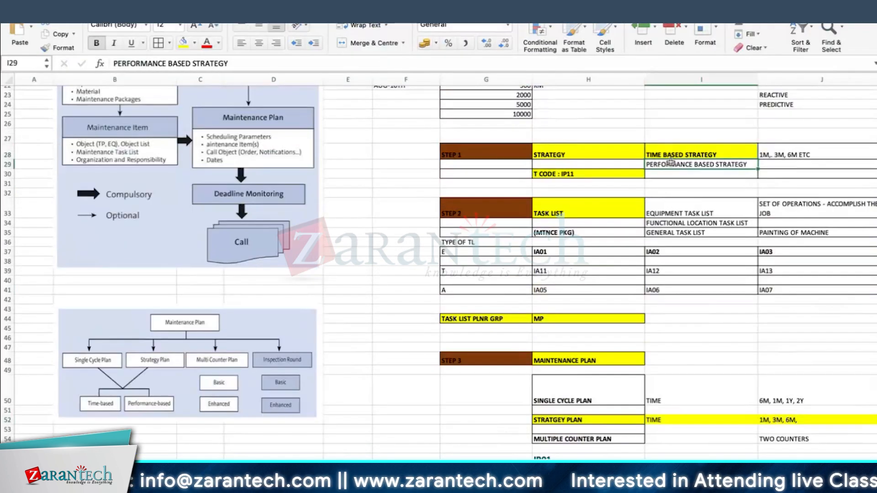
{"action": "left_click", "coordinate": [184, 44]}
{"action": "left_click", "coordinate": [96, 43]}
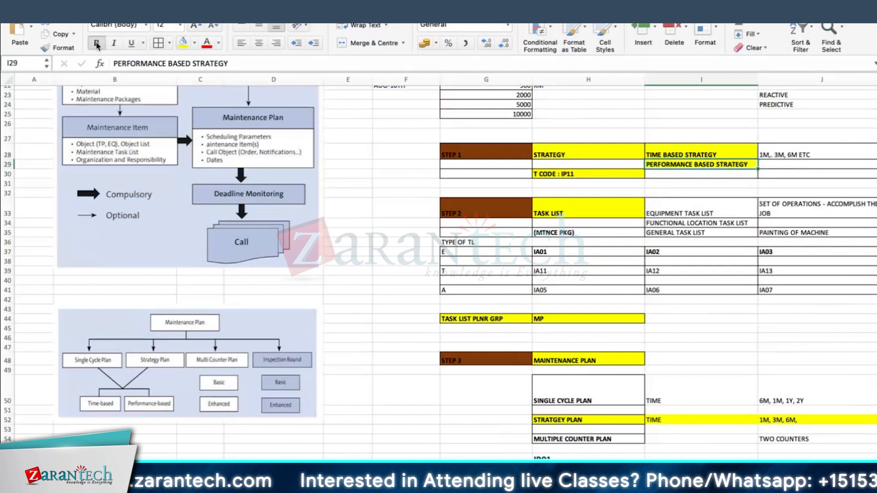
Enter HOURS - 500 , 1500 ETC beside the PERFORMANCE BASED STRATEGY cell under STEP 1.
{"action": "left_click", "coordinate": [777, 164]}
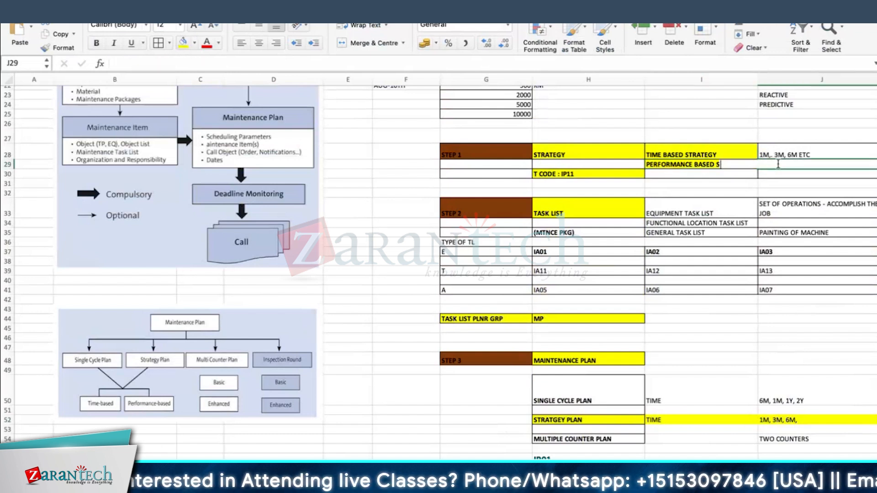
{"action": "type", "text": "HOURS - "}
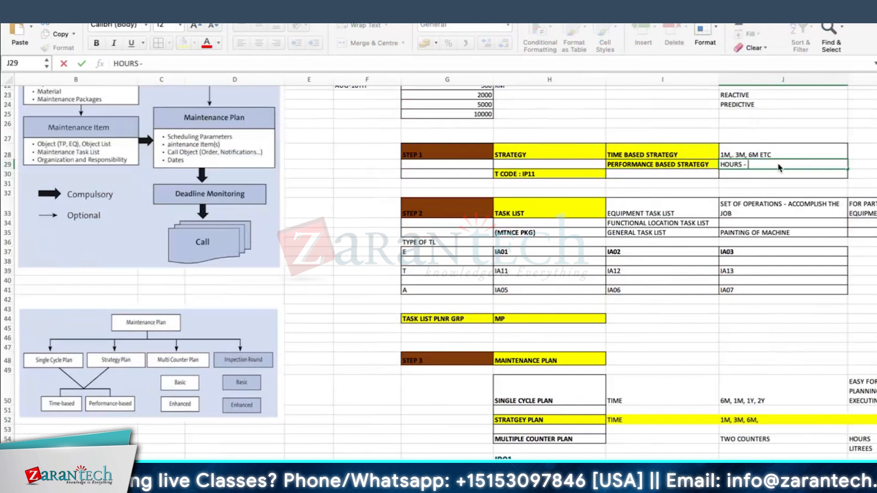
{"action": "type", "text": "500 , 100"}
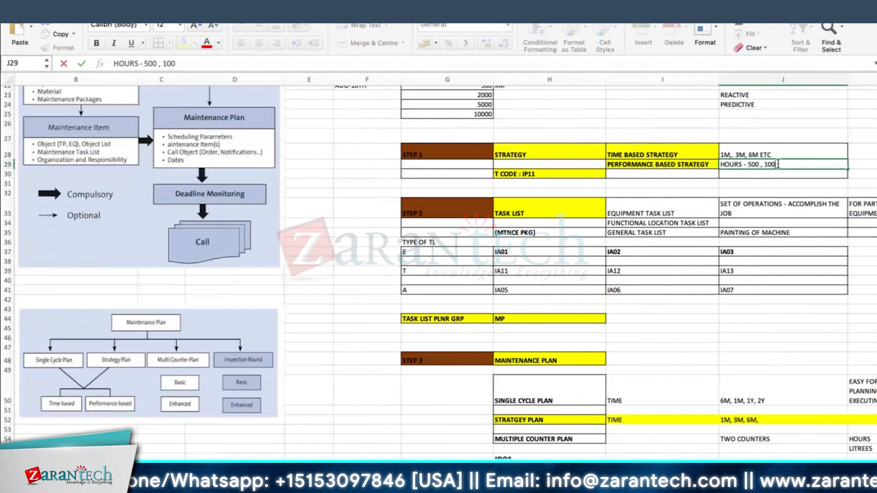
{"action": "type", "text": "00 ETC"}
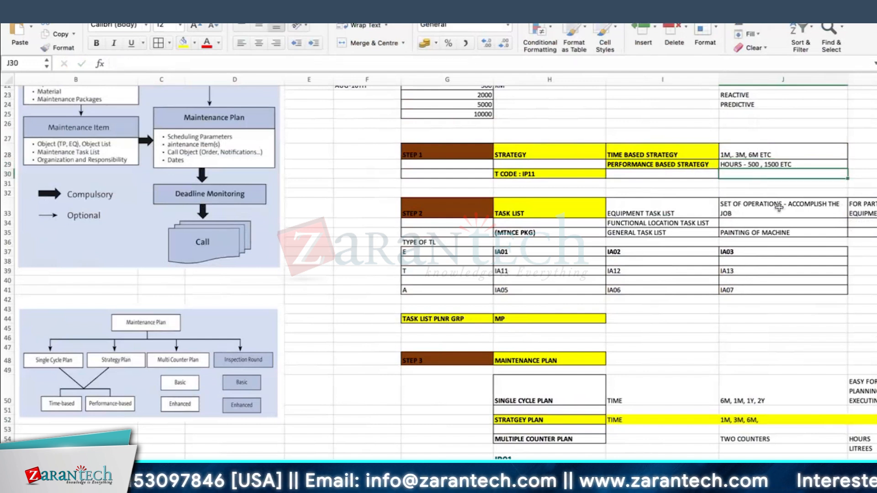
Widen column H slightly and increase the height of rows 29 and 30 in the notes.
{"action": "left_click", "coordinate": [503, 213]}
{"action": "left_click_drag", "start_coordinate": [494, 75], "coordinate": [502, 80]}
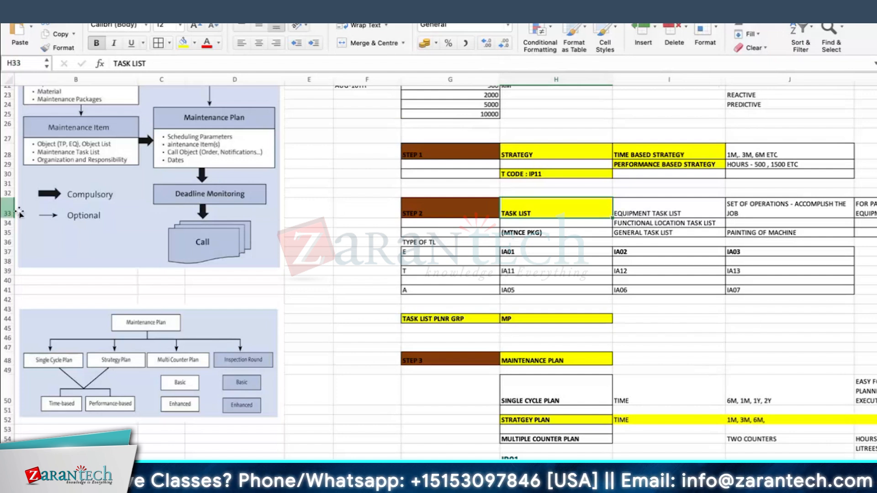
{"action": "left_click_drag", "start_coordinate": [6, 167], "coordinate": [5, 171]}
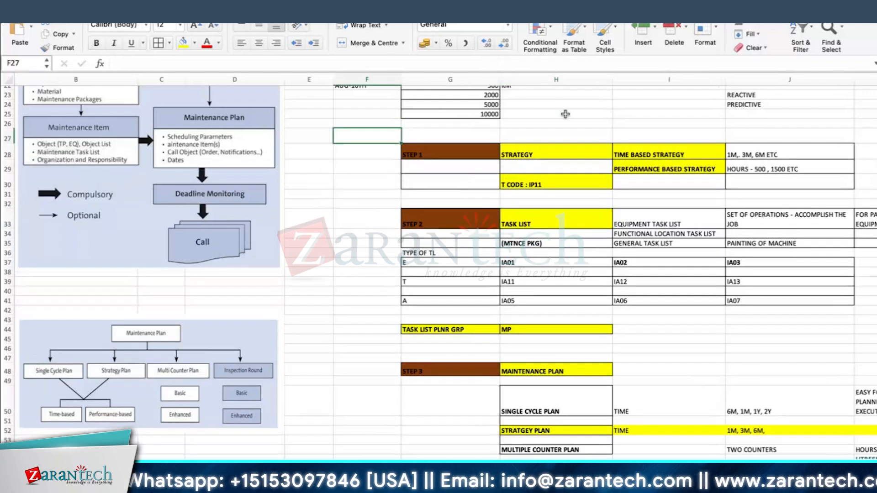
{"action": "left_click", "coordinate": [524, 263]}
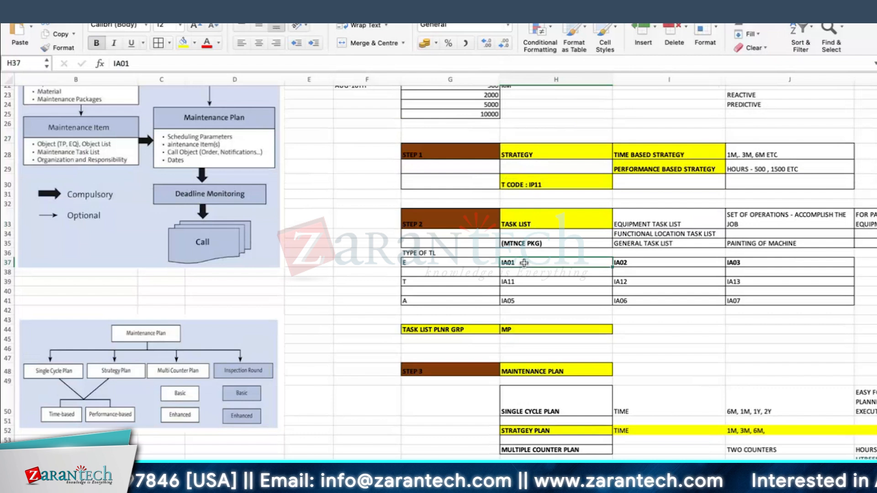
{"action": "left_click", "coordinate": [659, 225]}
{"action": "left_click", "coordinate": [755, 224]}
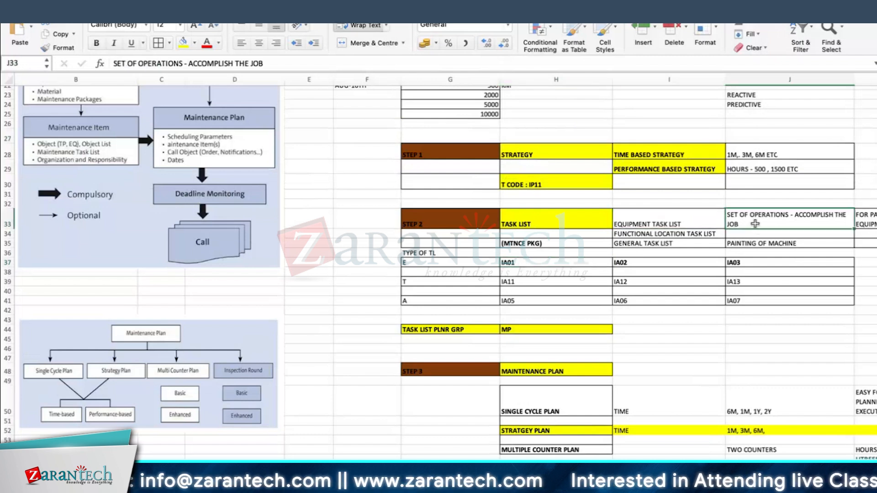
{"action": "left_click", "coordinate": [537, 367]}
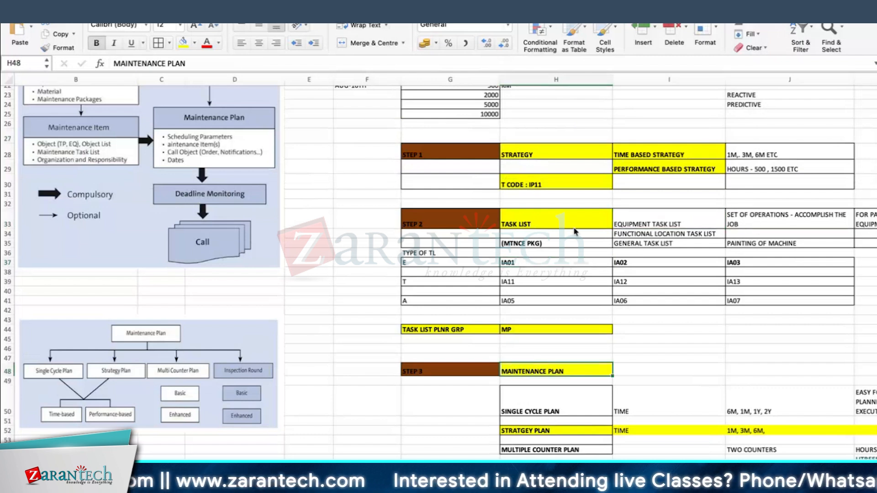
{"action": "left_click", "coordinate": [675, 361]}
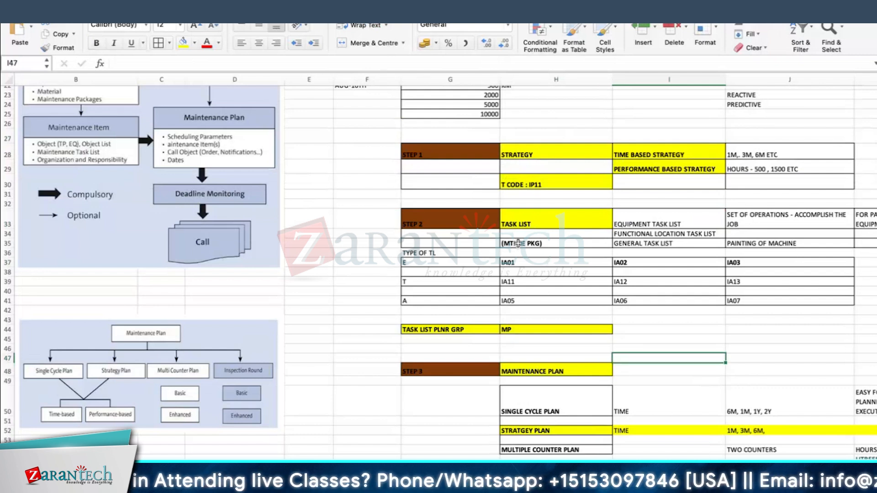
{"action": "left_click_drag", "start_coordinate": [501, 75], "coordinate": [506, 75]}
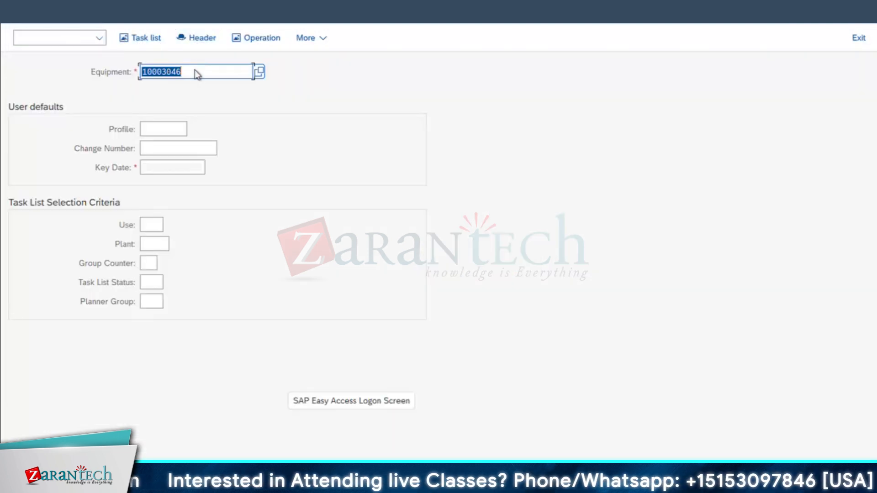
Switch to SAP and display the task lists of equipment 10003046 to check which maintenance strategy each one uses.
{"action": "left_click", "coordinate": [191, 487]}
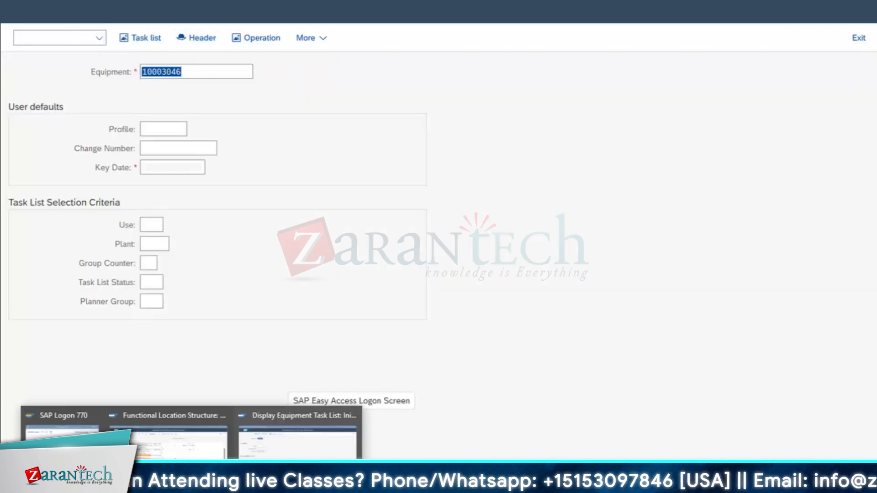
{"action": "left_click", "coordinate": [167, 454]}
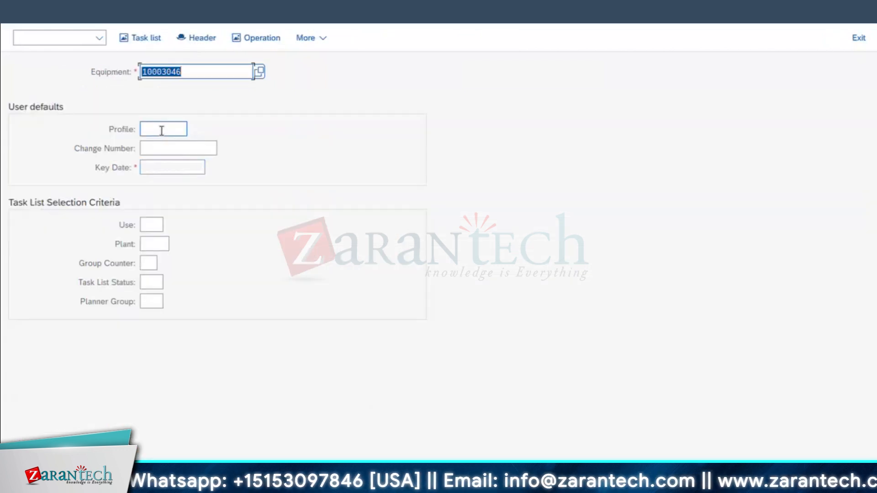
{"action": "left_click", "coordinate": [165, 129]}
{"action": "left_click", "coordinate": [170, 147]}
{"action": "key", "text": "Return"}
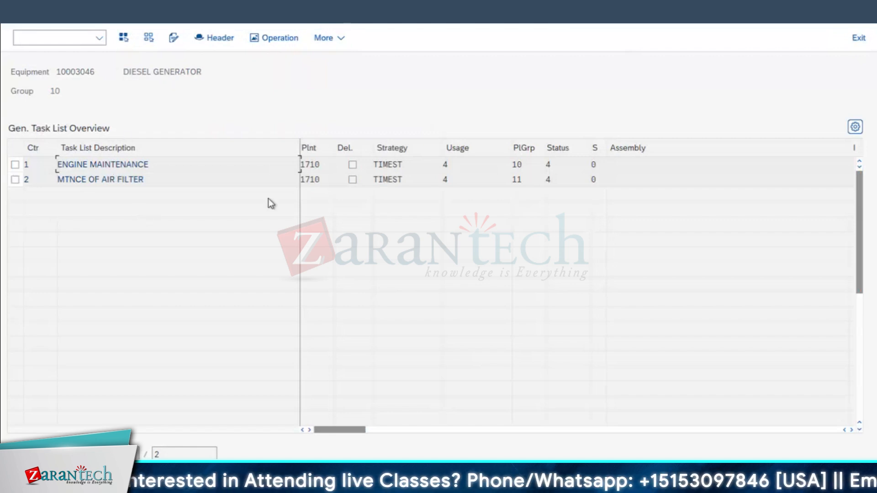
{"action": "left_click", "coordinate": [387, 165]}
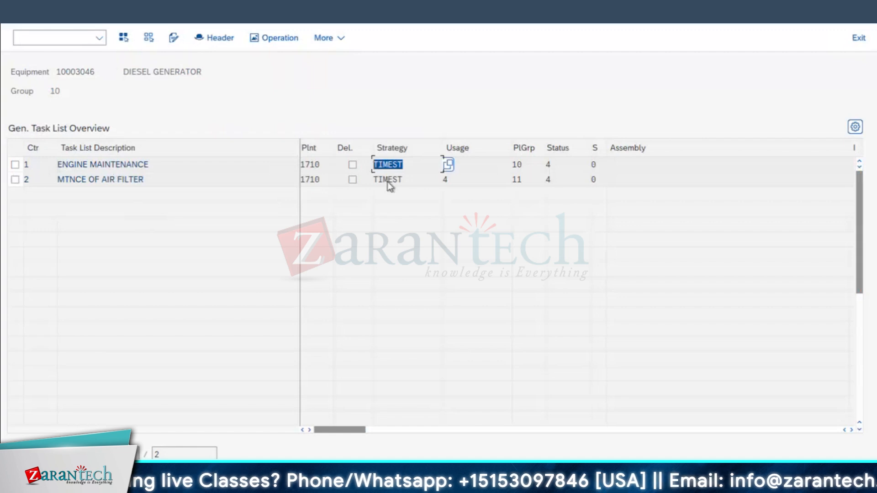
{"action": "left_click", "coordinate": [388, 181]}
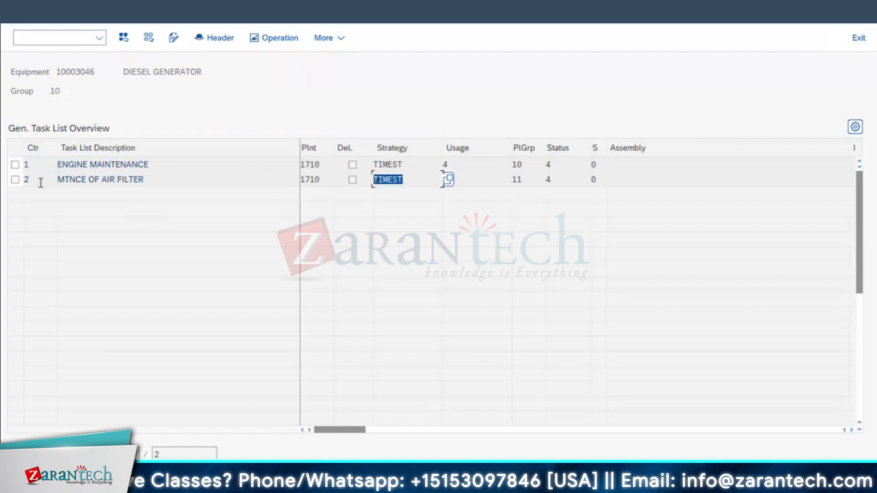
{"action": "left_click", "coordinate": [405, 178]}
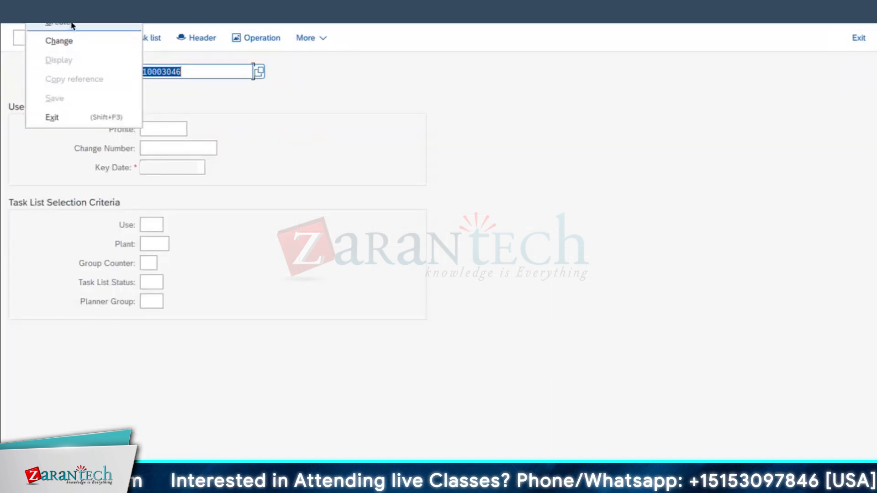
Start creating an equipment task list for equipment 10003046 with profile 0000001.
{"action": "left_click", "coordinate": [71, 23]}
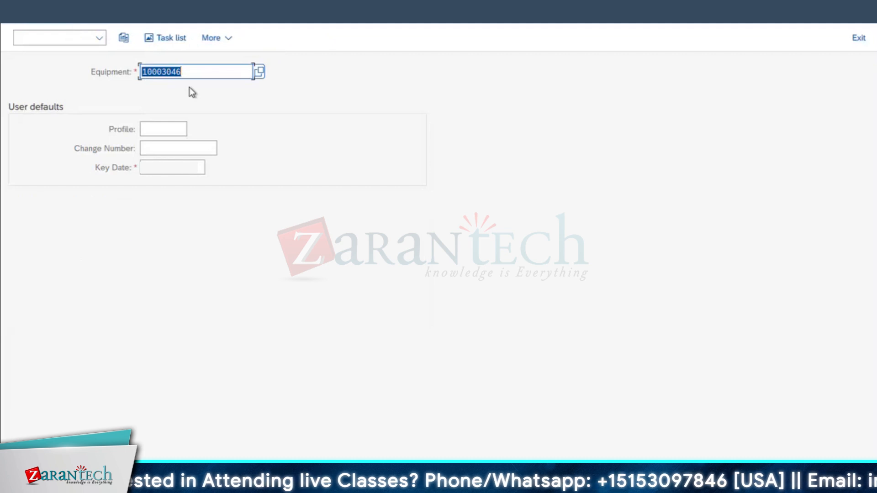
{"action": "left_click", "coordinate": [163, 128]}
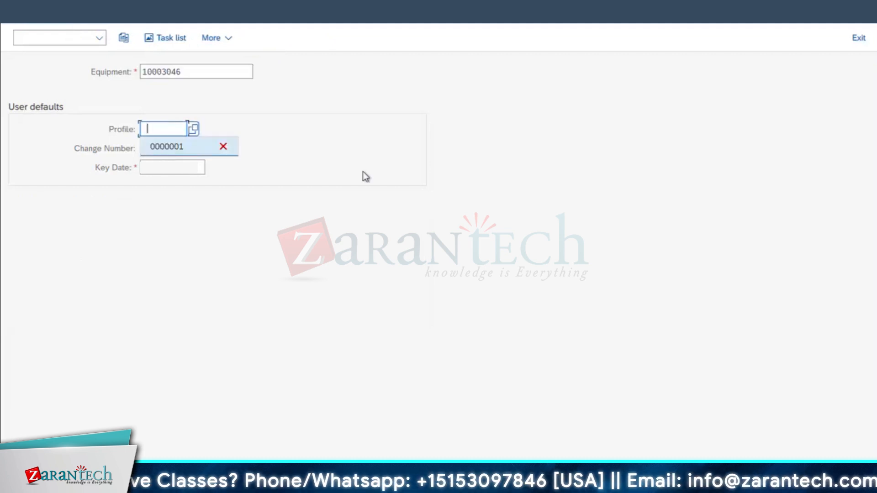
{"action": "key", "text": "Down"}
{"action": "key", "text": "Return"}
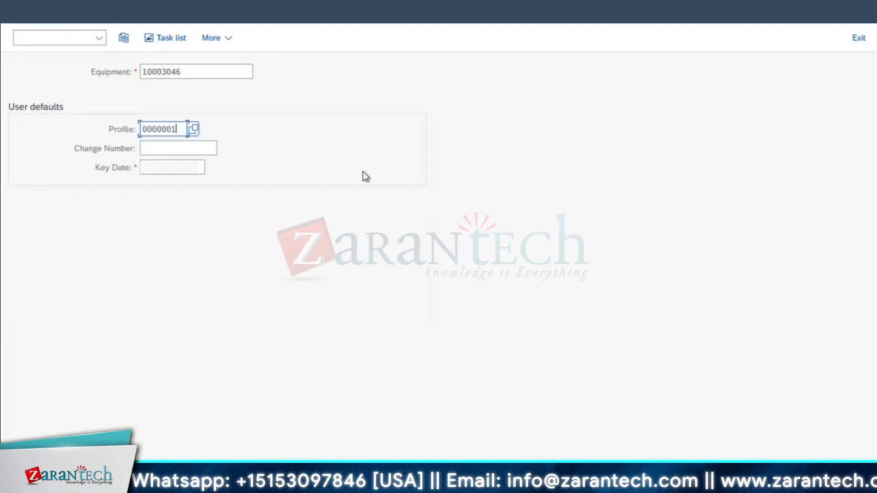
{"action": "key", "text": "Return"}
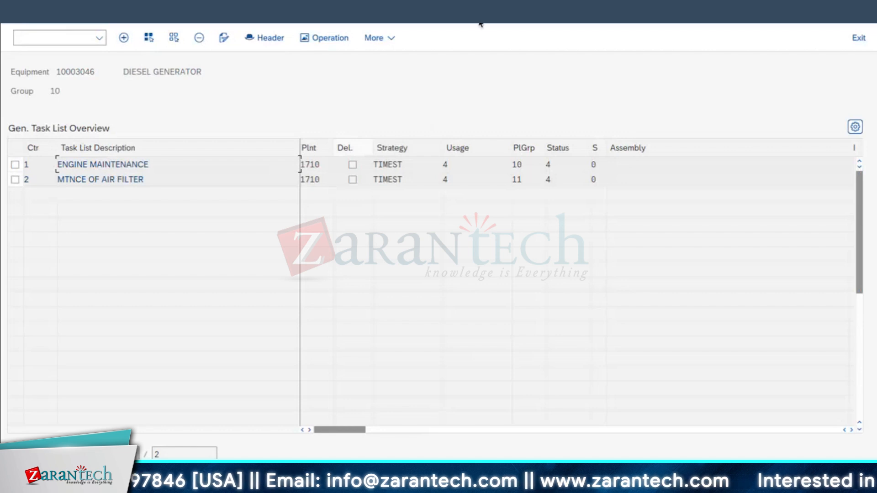
Add a new task list with group counter 3 and the description DIESEL GENERATOR - MTNCE HOURLY.
{"action": "left_click", "coordinate": [124, 39]}
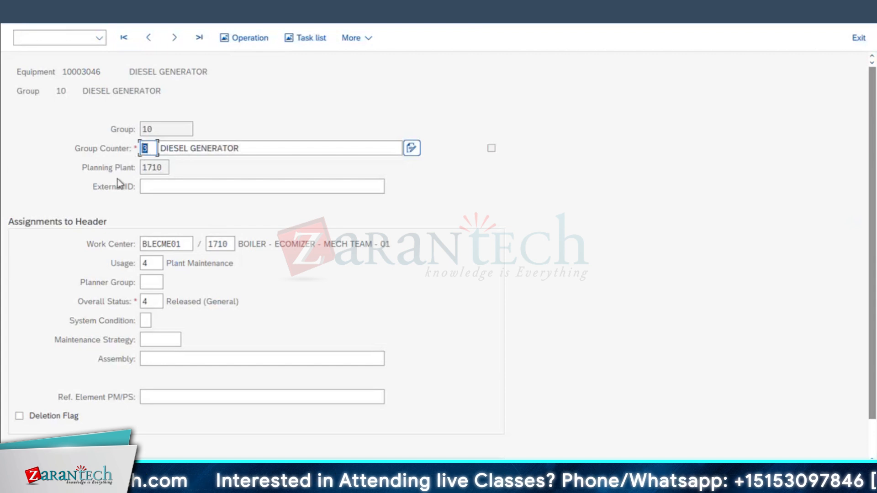
{"action": "type", "text": "AA"}
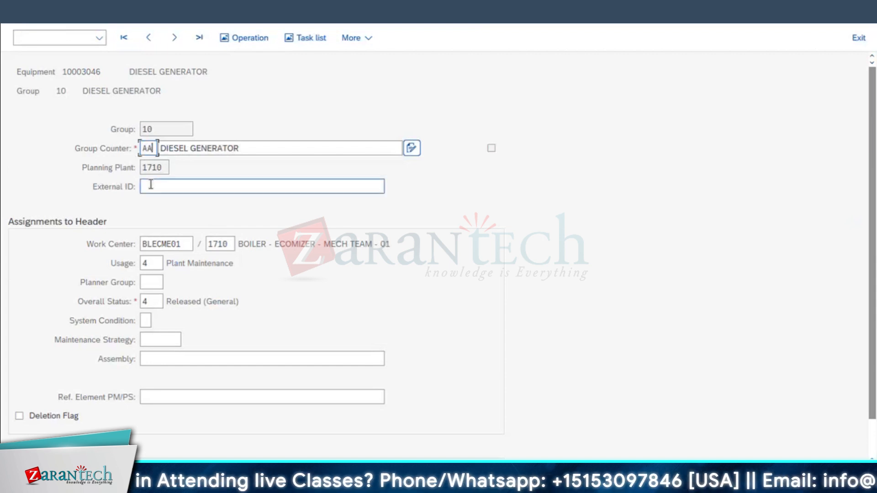
{"action": "key", "text": "BackSpace"}
{"action": "key", "text": "BackSpace"}
{"action": "type", "text": "3"}
{"action": "left_click", "coordinate": [244, 149]}
{"action": "type", "text": "- MTNCE HOURLY"}
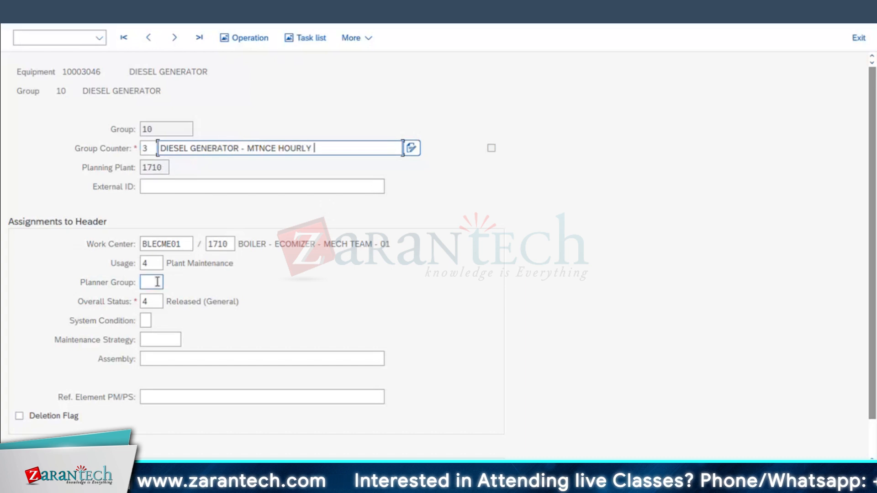
Assign planner group 11 and system condition 0 in the task list header.
{"action": "left_click", "coordinate": [157, 282]}
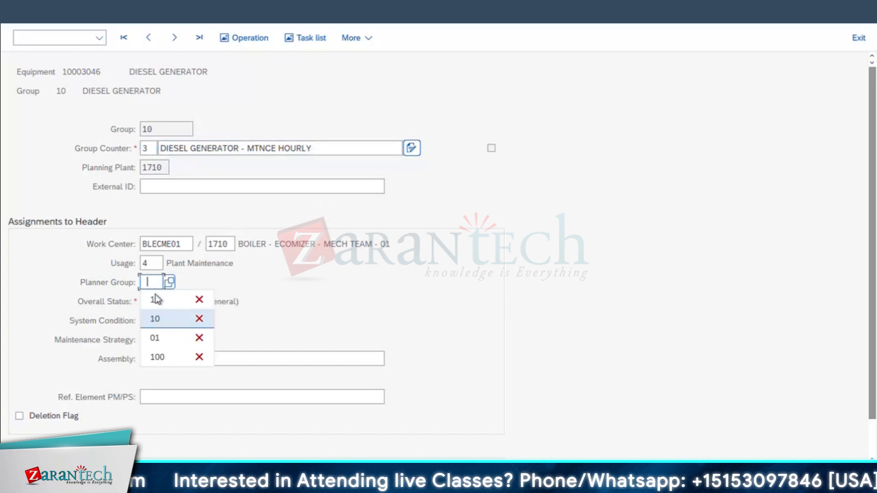
{"action": "left_click", "coordinate": [155, 299]}
{"action": "key", "text": "Return"}
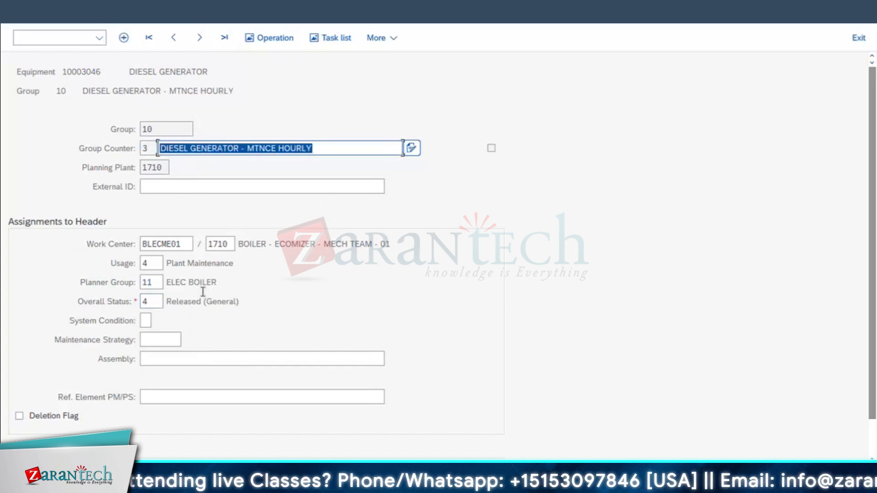
{"action": "left_click", "coordinate": [178, 282]}
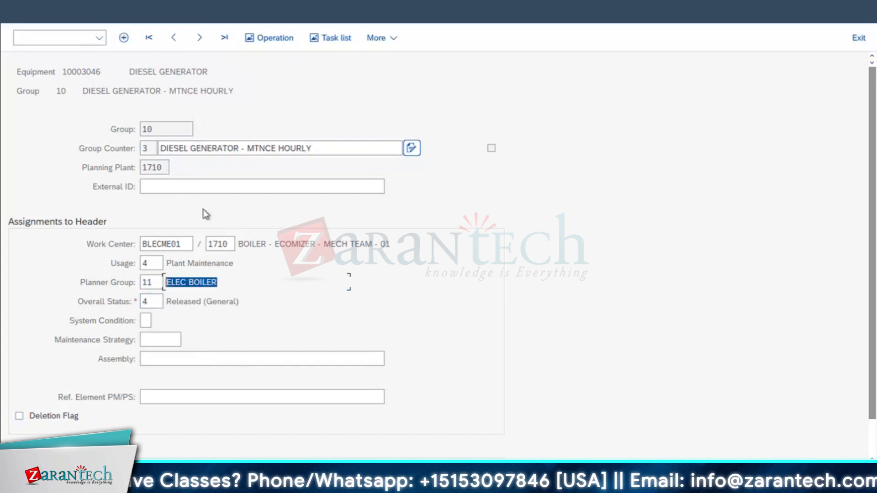
{"action": "left_click", "coordinate": [146, 320]}
{"action": "left_click", "coordinate": [150, 340]}
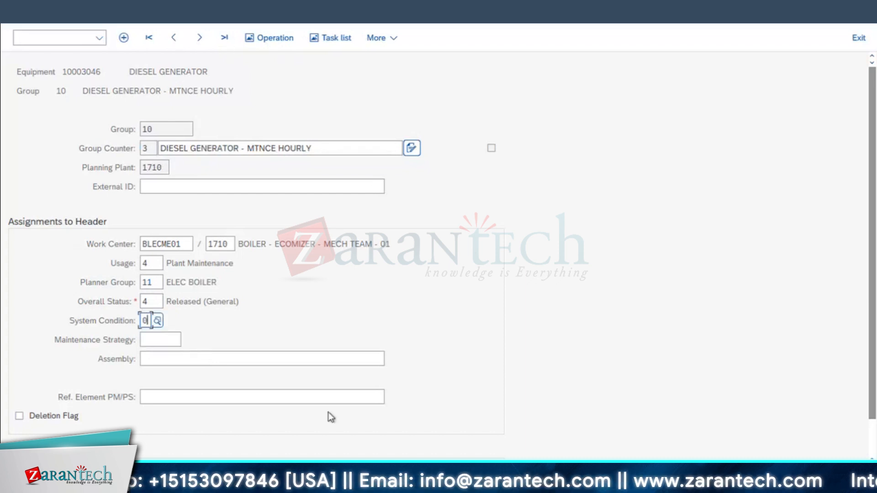
{"action": "key", "text": "Return"}
Look up the available maintenance strategies and assign HOURBS, the hourly based strategy, to the task list header.
{"action": "left_click", "coordinate": [164, 340]}
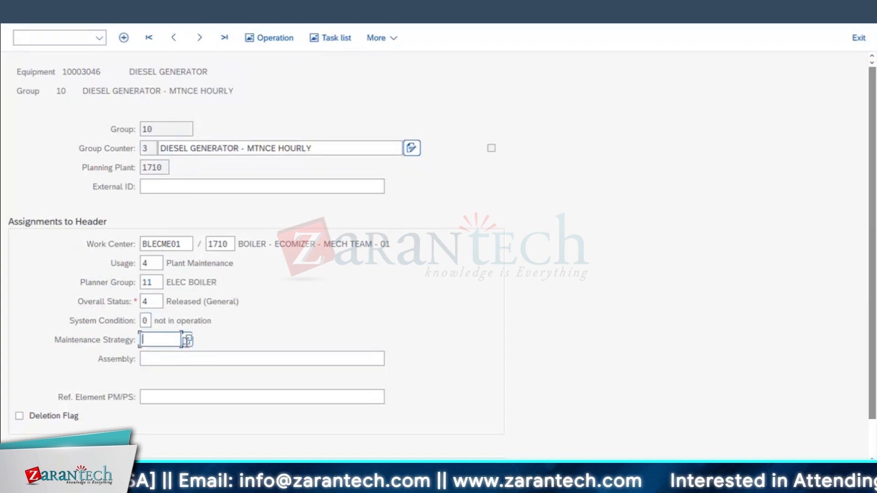
{"action": "left_click", "coordinate": [188, 340]}
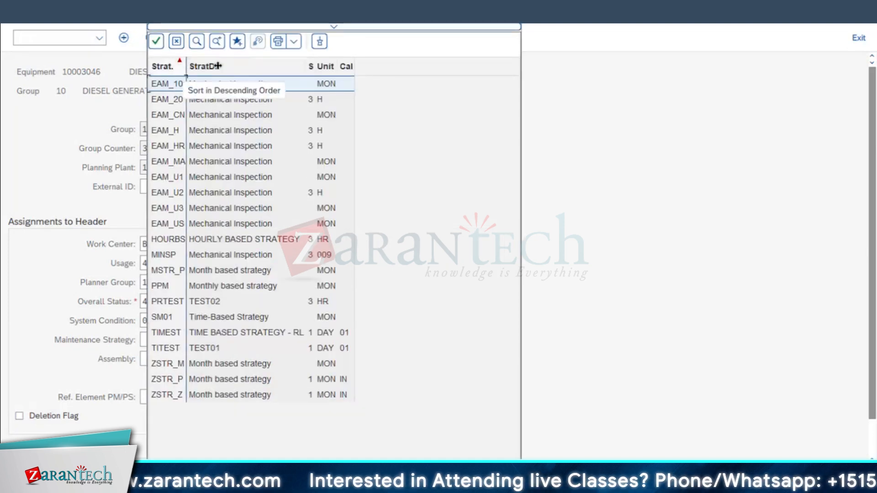
{"action": "left_click_drag", "start_coordinate": [186, 67], "coordinate": [218, 67]}
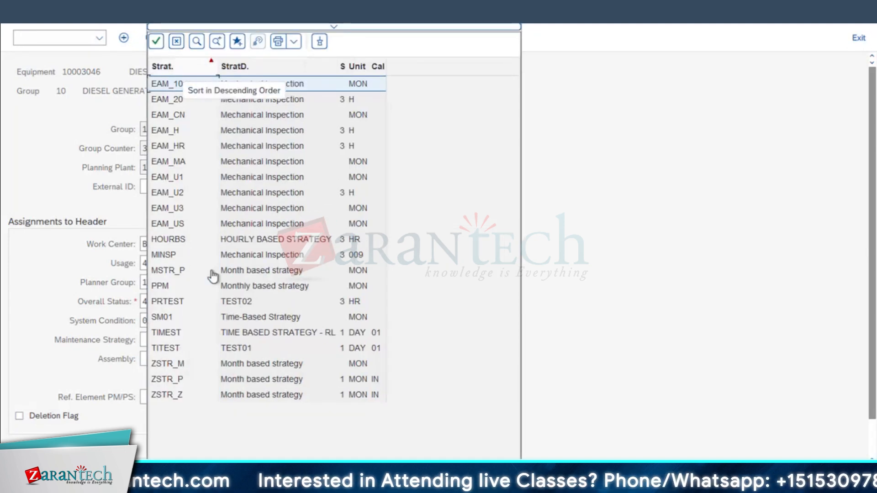
{"action": "double_click", "coordinate": [176, 241]}
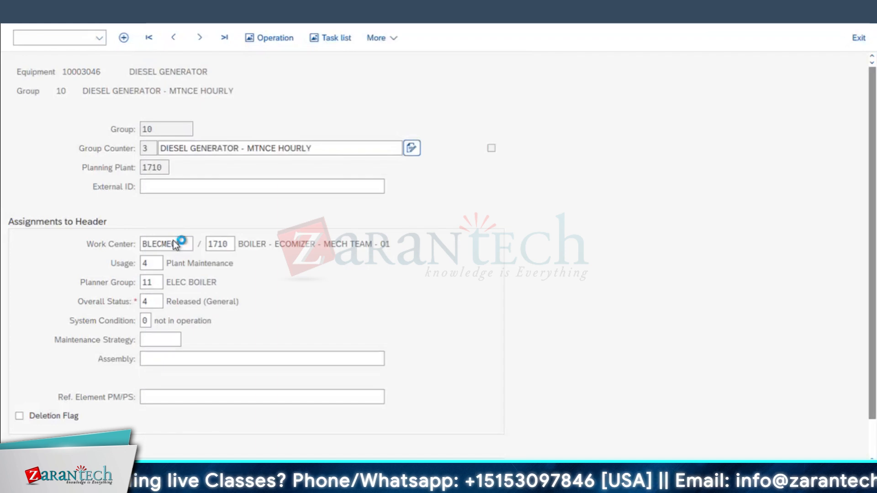
Describe operations 0010 to 0060 of the hourly task list as OPERATION - 01 through OPERATION - 06.
{"action": "left_click", "coordinate": [269, 38]}
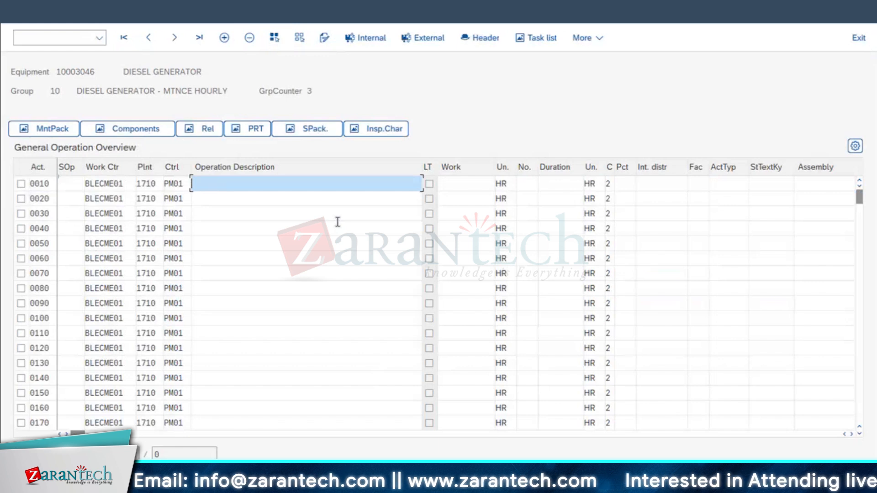
{"action": "type", "text": "OPERATIO"}
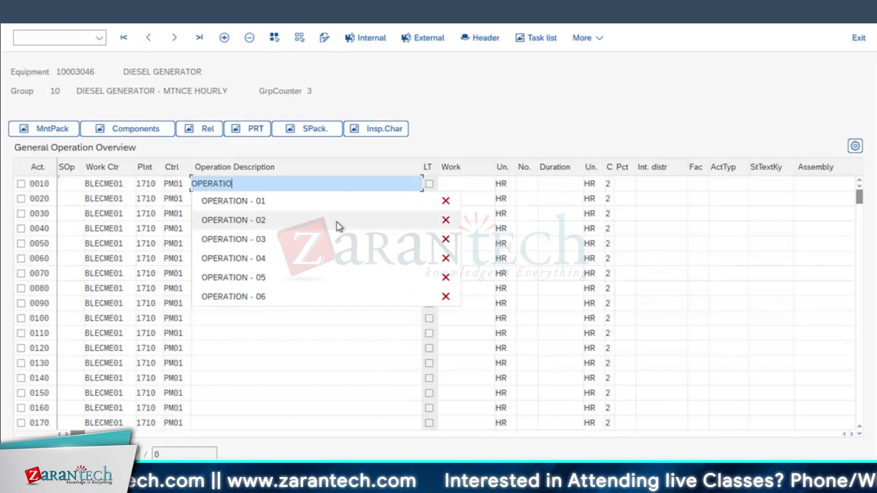
{"action": "type", "text": "N - 01"}
{"action": "left_click", "coordinate": [237, 197]}
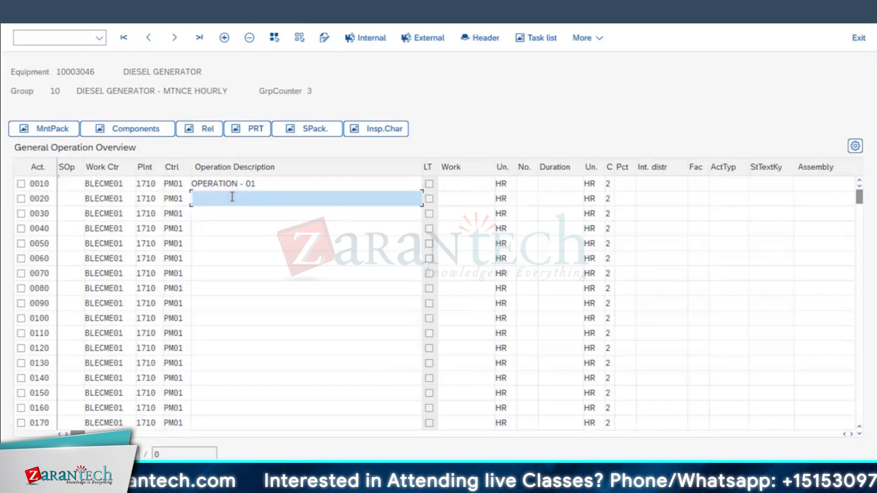
{"action": "left_click", "coordinate": [263, 233]}
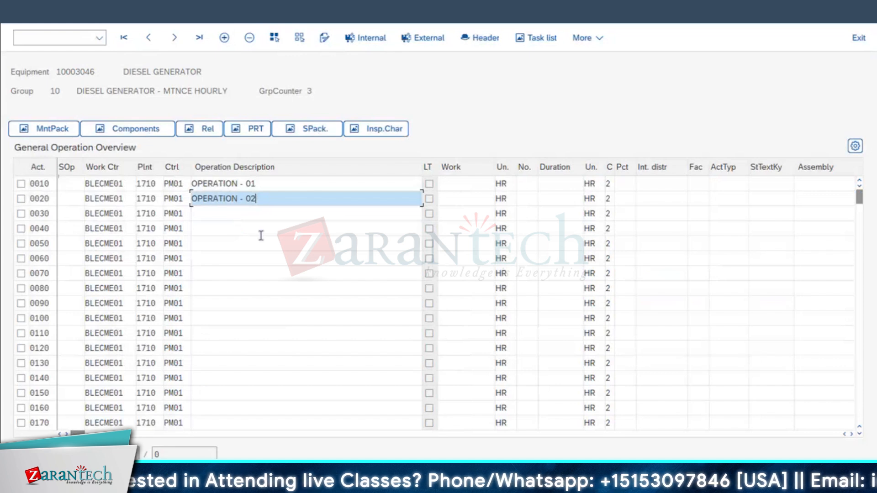
{"action": "left_click", "coordinate": [249, 214]}
{"action": "left_click", "coordinate": [254, 270]}
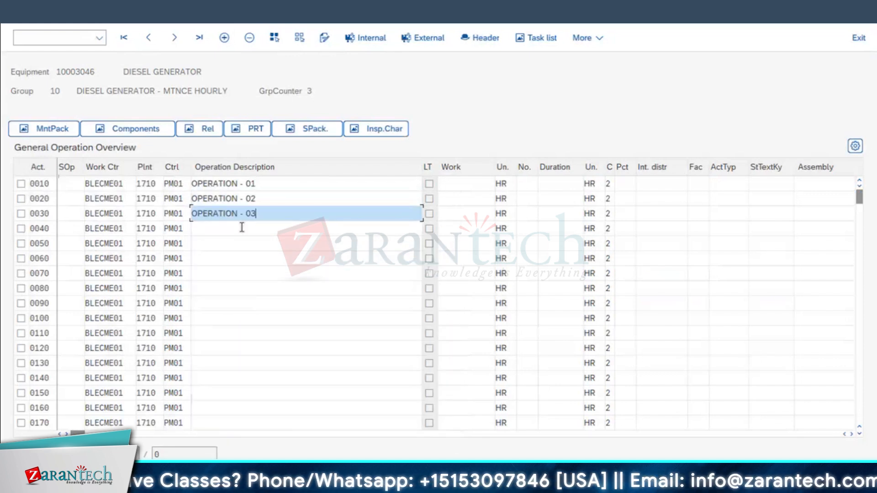
{"action": "key", "text": "Down"}
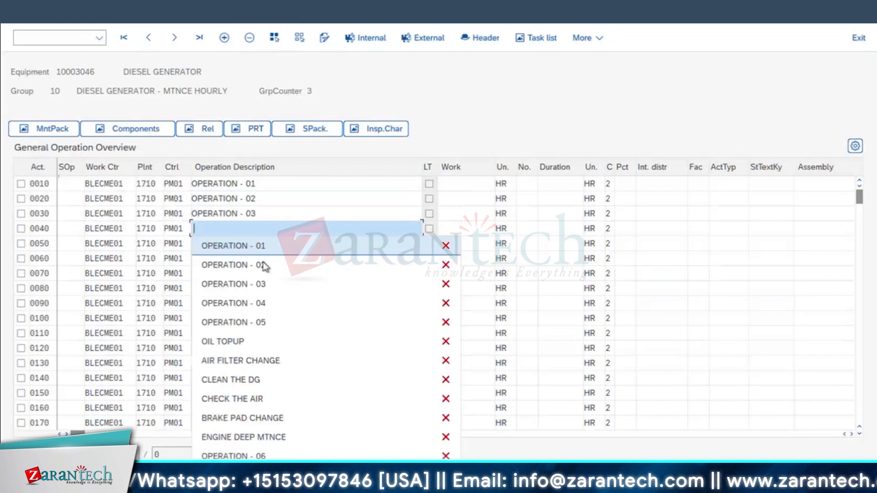
{"action": "left_click", "coordinate": [259, 304]}
{"action": "key", "text": "Down"}
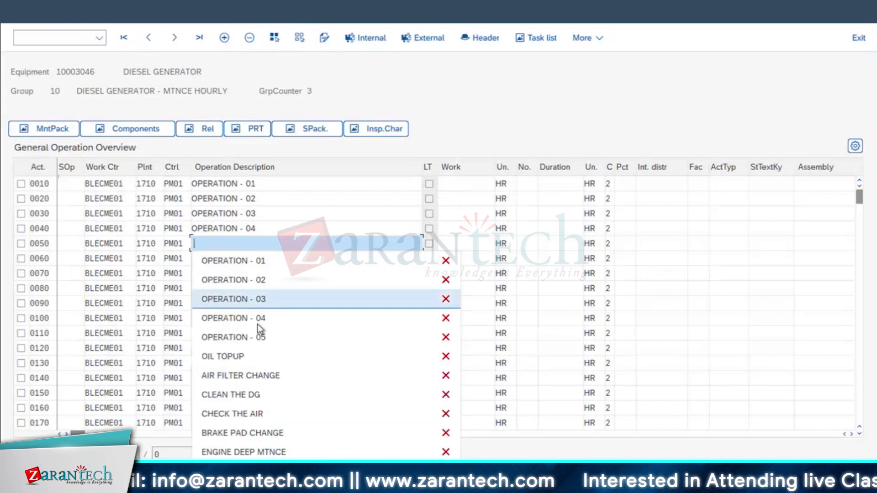
{"action": "left_click", "coordinate": [257, 337]}
{"action": "key", "text": "Down"}
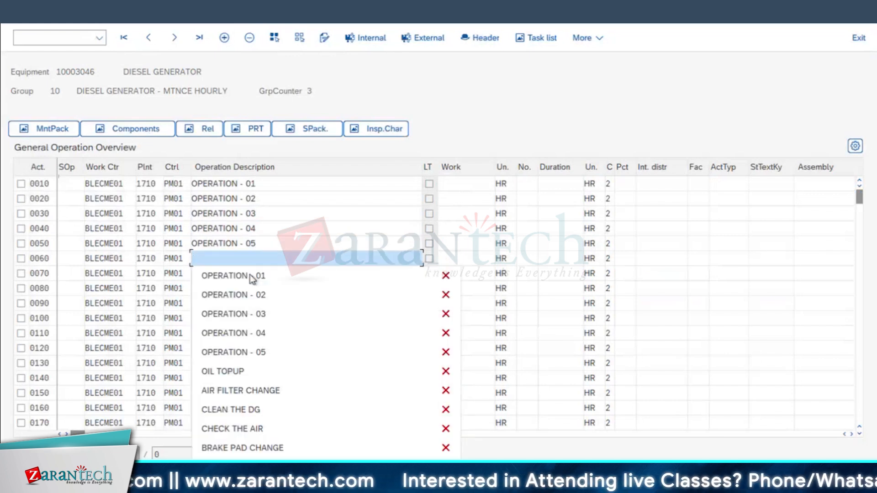
{"action": "left_click", "coordinate": [254, 277]}
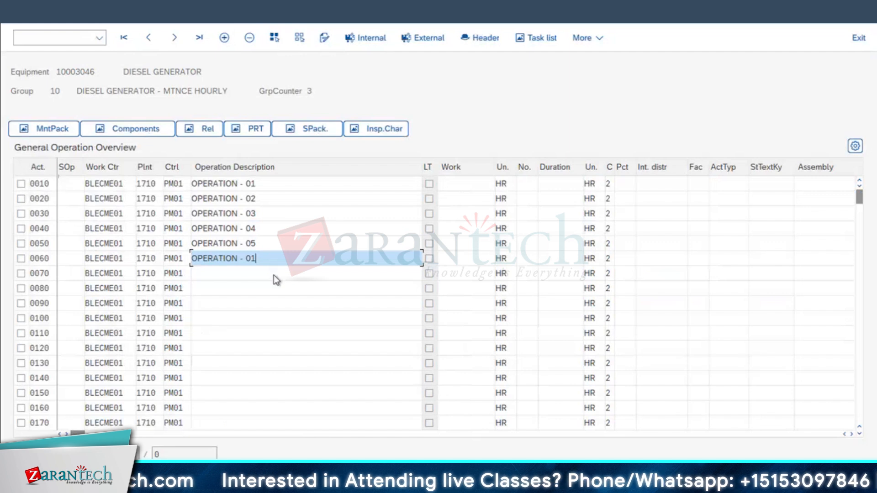
Set the number of persons for operations 0010 to 0060 to 2, 3, 2, 3, 4 and 2.
{"action": "left_click", "coordinate": [530, 183]}
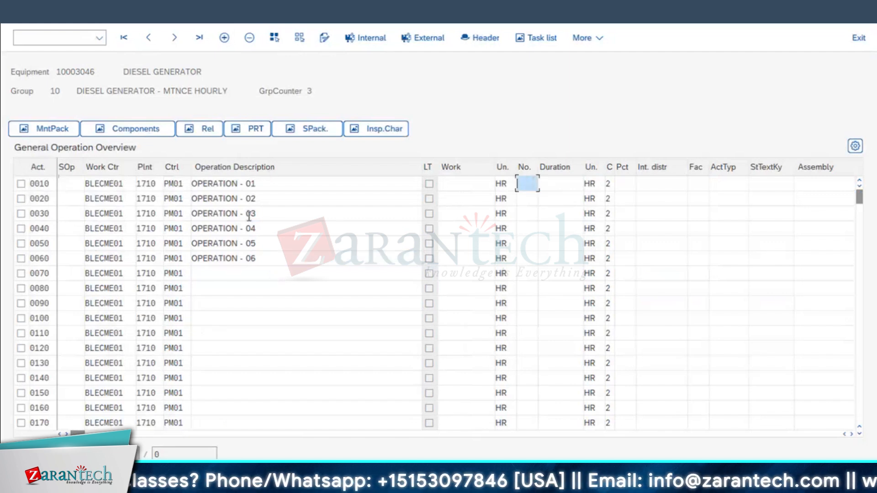
{"action": "type", "text": "2"}
{"action": "key", "text": "Down"}
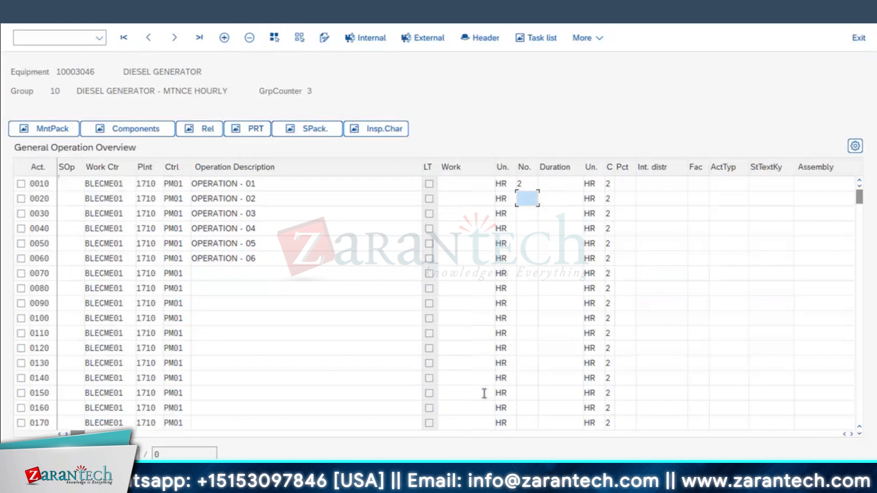
{"action": "type", "text": "3"}
{"action": "key", "text": "Down"}
{"action": "type", "text": "2"}
{"action": "key", "text": "Down"}
{"action": "type", "text": "3"}
{"action": "key", "text": "Down"}
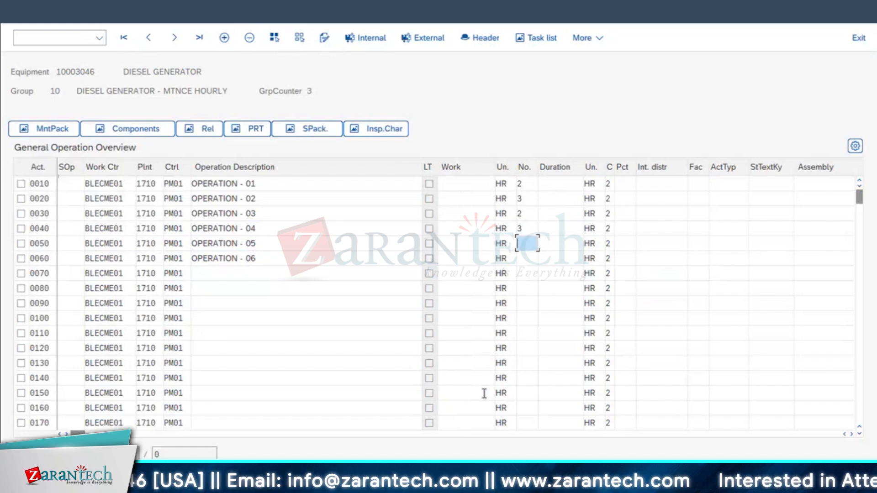
{"action": "type", "text": "4"}
{"action": "key", "text": "Down"}
{"action": "type", "text": "2"}
Set the durations of operations 0010 to 0060 to 2, 3, 4, 2, 3 and 2 hours and have the work calculated.
{"action": "left_click", "coordinate": [555, 182]}
{"action": "type", "text": "2"}
{"action": "key", "text": "Down"}
{"action": "type", "text": "3"}
{"action": "key", "text": "Down"}
{"action": "type", "text": "4"}
{"action": "key", "text": "Down"}
{"action": "key", "text": "2"}
{"action": "key", "text": "Down"}
{"action": "key", "text": "3"}
{"action": "key", "text": "Down"}
{"action": "type", "text": "2"}
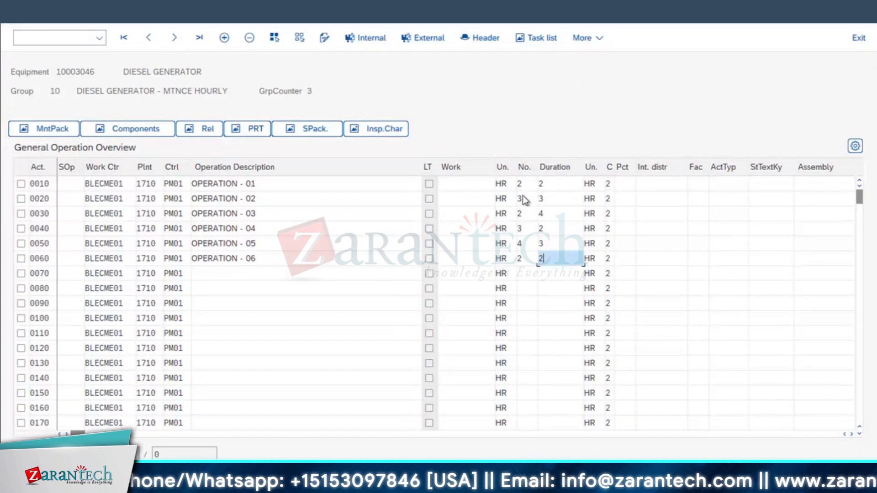
{"action": "key", "text": "Return"}
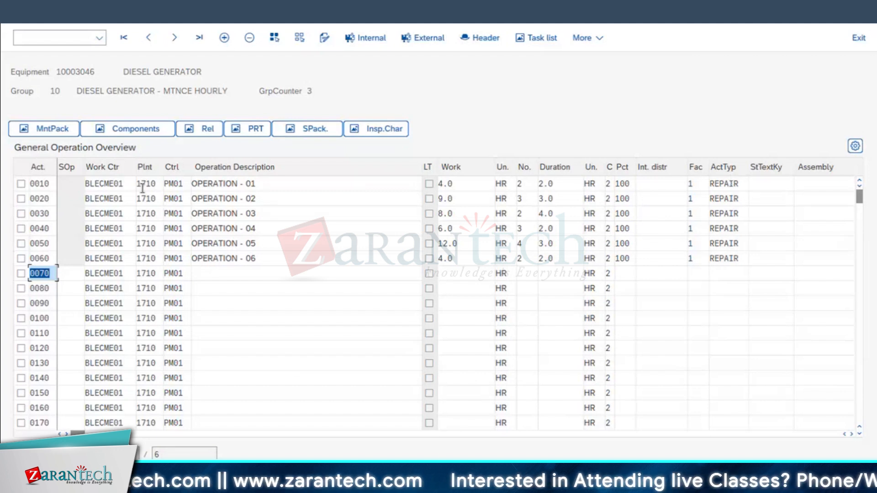
{"action": "left_click", "coordinate": [122, 183]}
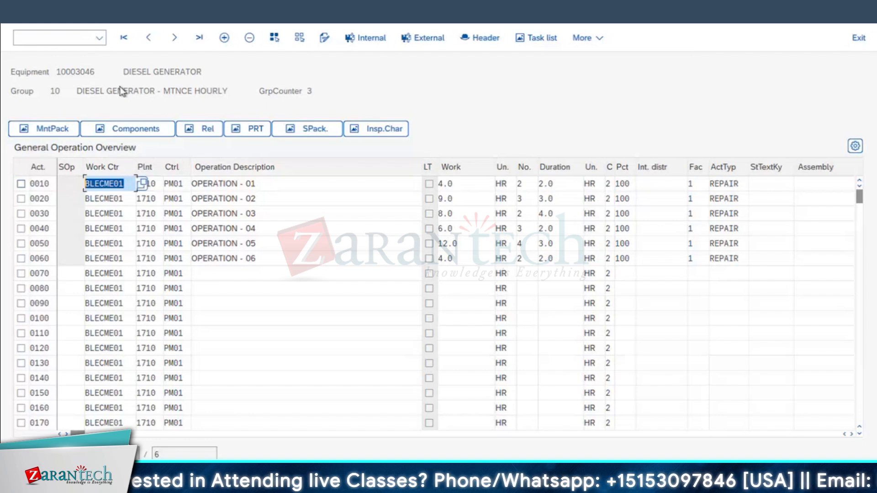
{"action": "left_click", "coordinate": [70, 67]}
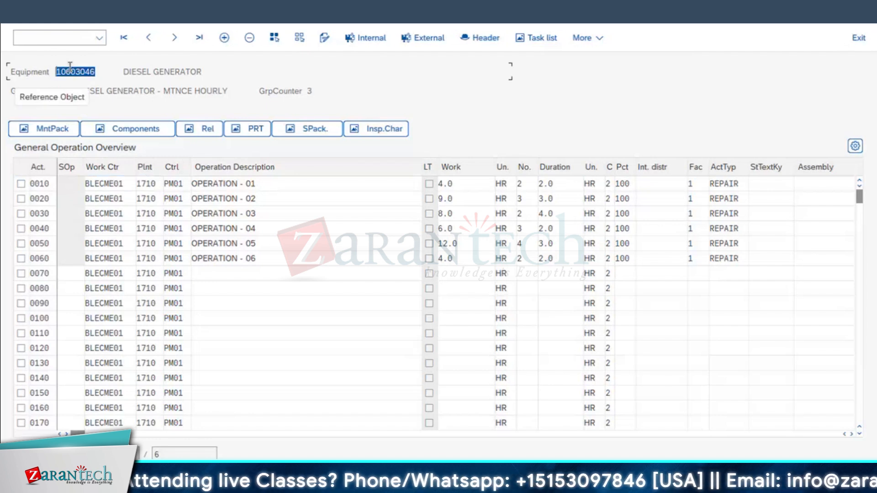
{"action": "left_click", "coordinate": [148, 185]}
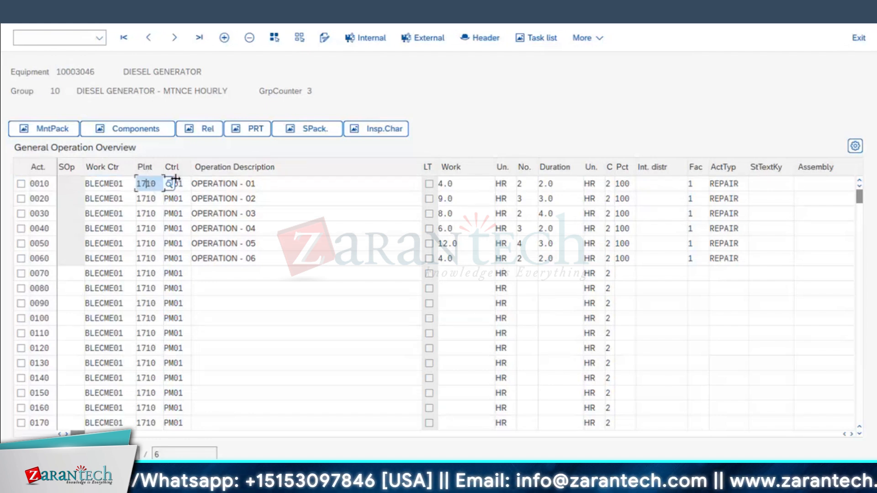
{"action": "key", "text": "Tab"}
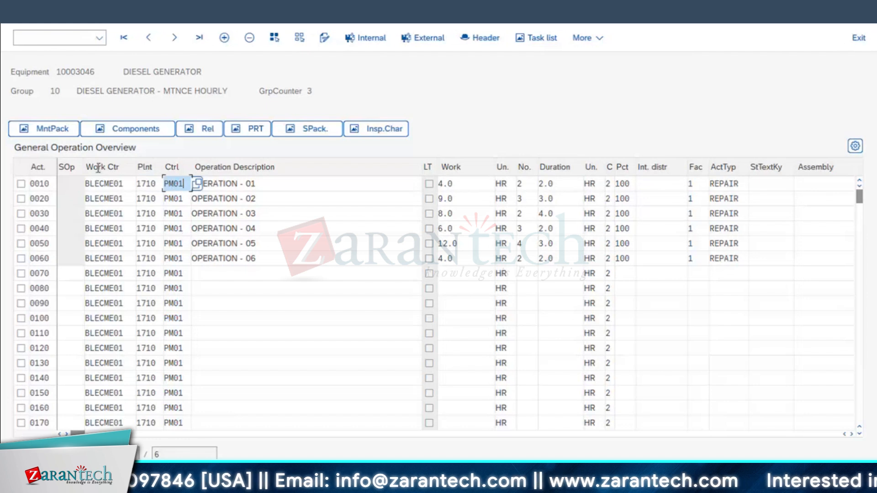
Assign maintenance package A to operations 0010 and 0020, and package B to operations 0010 through 0030.
{"action": "left_click", "coordinate": [52, 130]}
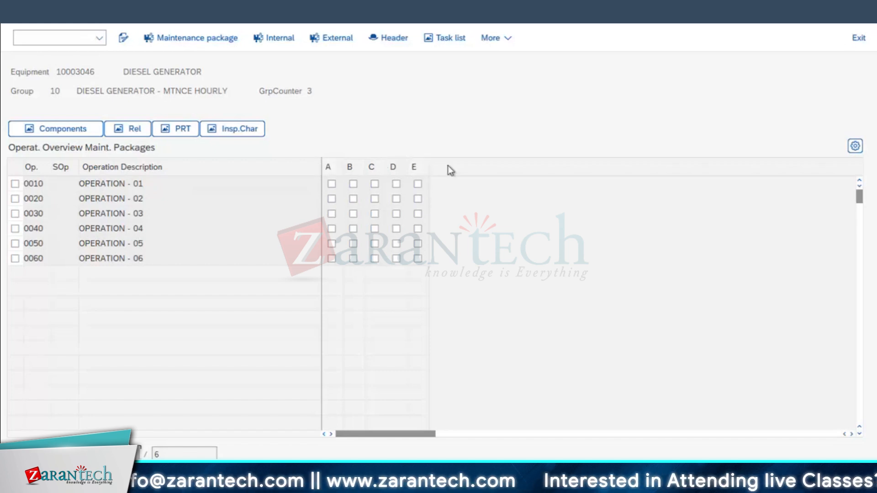
{"action": "left_click", "coordinate": [332, 184]}
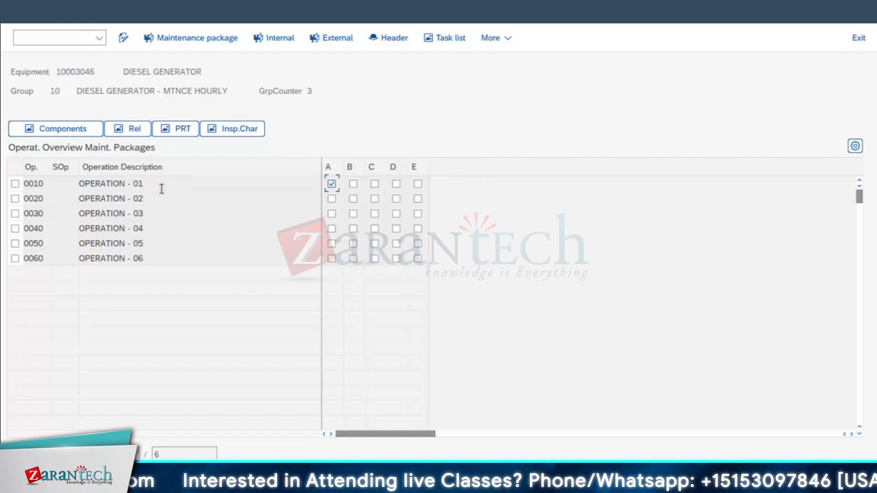
{"action": "left_click", "coordinate": [333, 199]}
{"action": "left_click", "coordinate": [354, 184]}
{"action": "left_click", "coordinate": [353, 199]}
{"action": "left_click", "coordinate": [353, 214]}
Assign maintenance package C to operations 0010 through 0040, and package D to operations 0010 through 0050.
{"action": "left_click", "coordinate": [375, 184]}
{"action": "left_click", "coordinate": [374, 199]}
{"action": "left_click", "coordinate": [374, 214]}
{"action": "left_click", "coordinate": [375, 229]}
{"action": "left_click", "coordinate": [396, 214]}
{"action": "left_click", "coordinate": [396, 229]}
{"action": "left_click", "coordinate": [397, 243]}
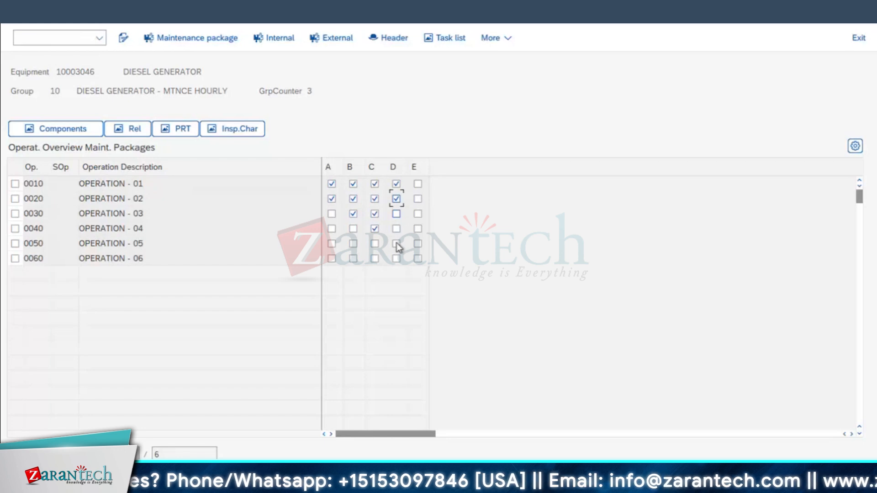
Assign maintenance package E to all six operations, 0010 through 0060.
{"action": "left_click", "coordinate": [418, 184]}
{"action": "left_click", "coordinate": [418, 200]}
{"action": "left_click", "coordinate": [418, 213]}
{"action": "left_click", "coordinate": [418, 229]}
{"action": "left_click", "coordinate": [418, 244]}
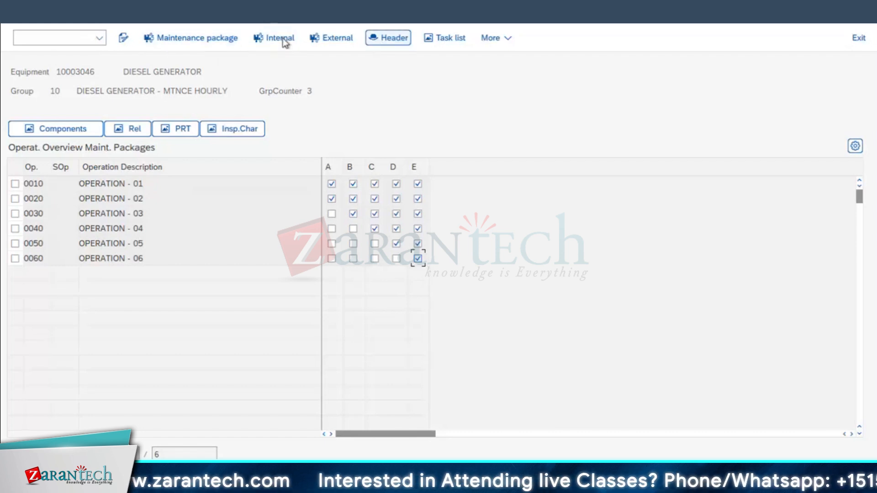
Assign one piece of component SG1_CP to operation 0010 and save the hourly task list.
{"action": "left_click", "coordinate": [174, 38]}
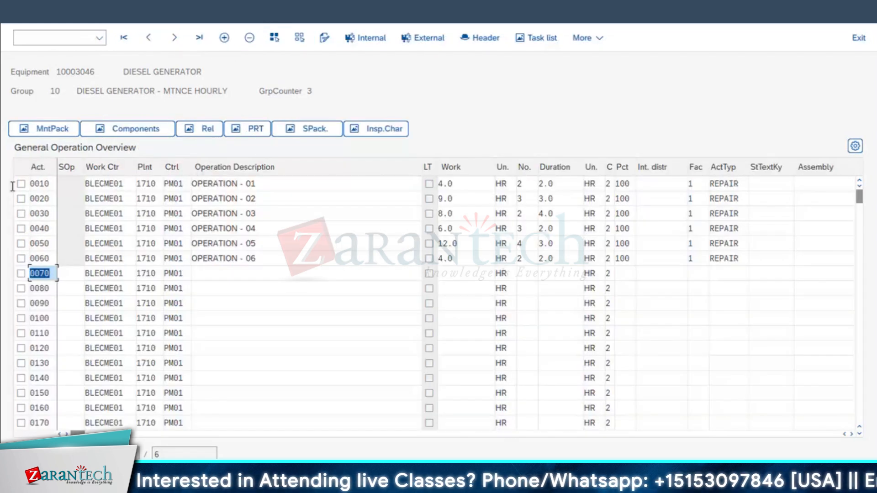
{"action": "left_click", "coordinate": [20, 184]}
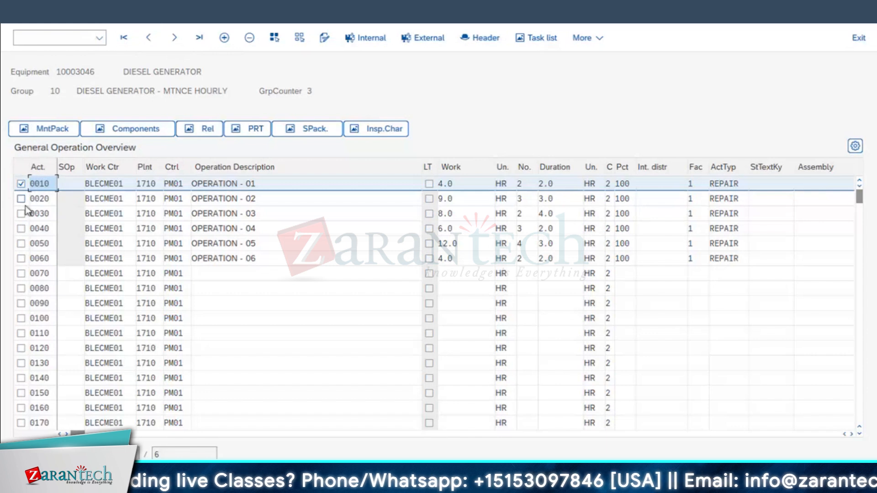
{"action": "left_click", "coordinate": [124, 135]}
{"action": "left_click", "coordinate": [88, 242]}
{"action": "left_click", "coordinate": [67, 259]}
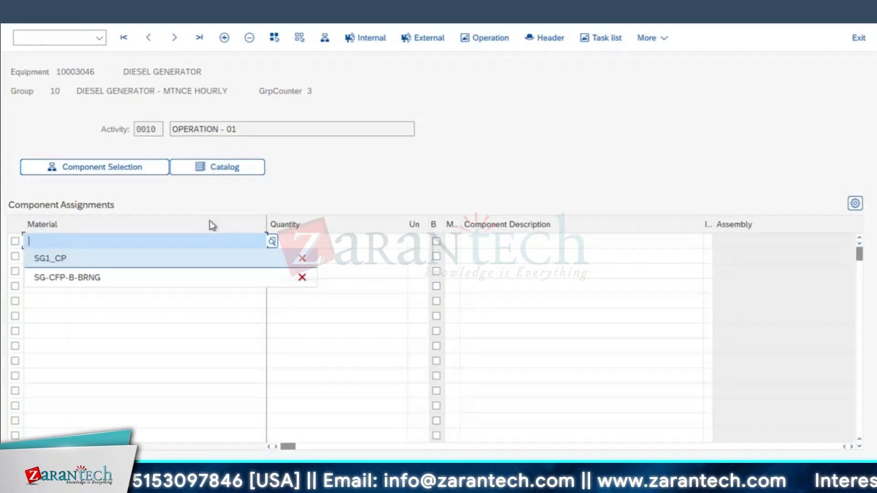
{"action": "left_click", "coordinate": [305, 242]}
{"action": "type", "text": "1"}
{"action": "key", "text": "Return"}
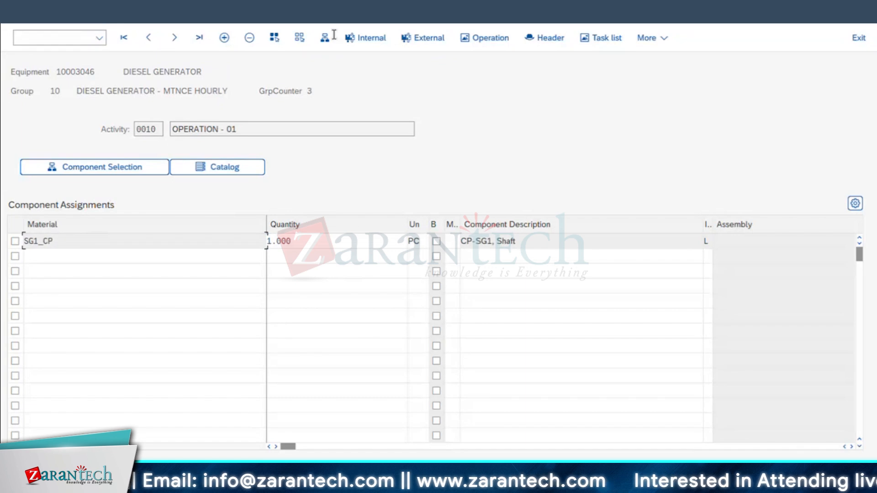
{"action": "left_click", "coordinate": [502, 41]}
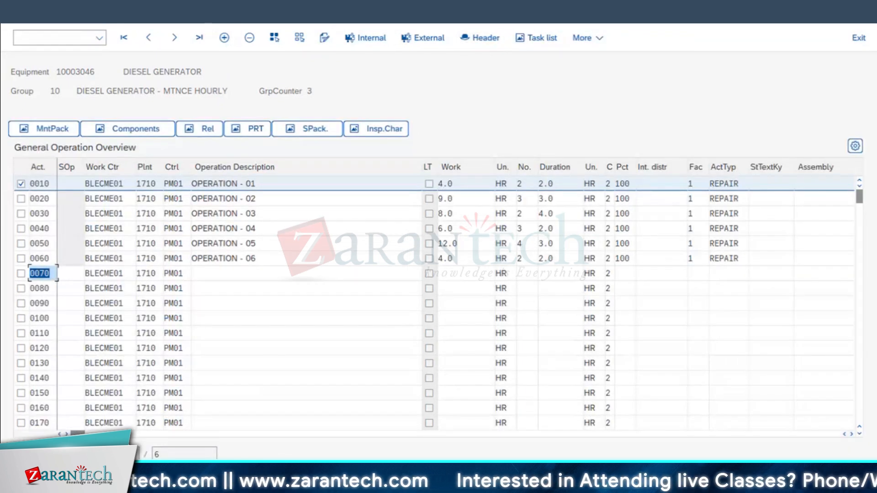
{"action": "left_click", "coordinate": [233, 169]}
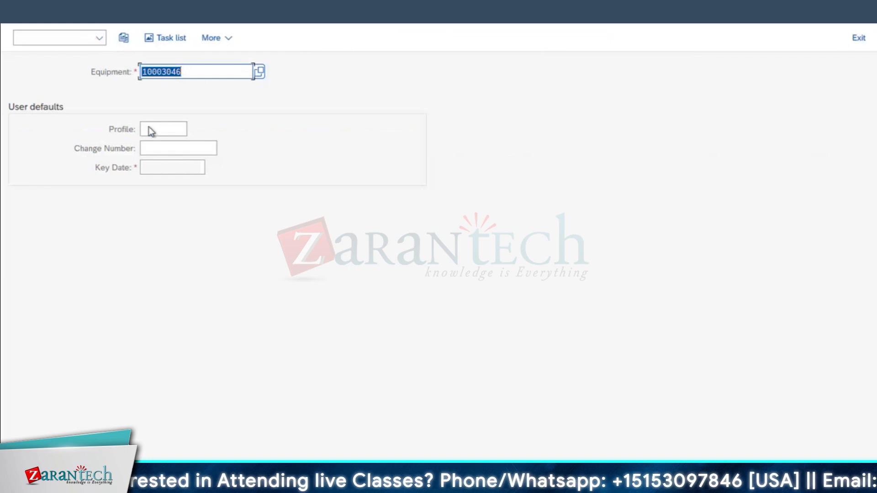
Reopen the task lists of equipment 10003046 with profile 0000001 and add another task list.
{"action": "left_click", "coordinate": [149, 128]}
{"action": "type", "text": "1"}
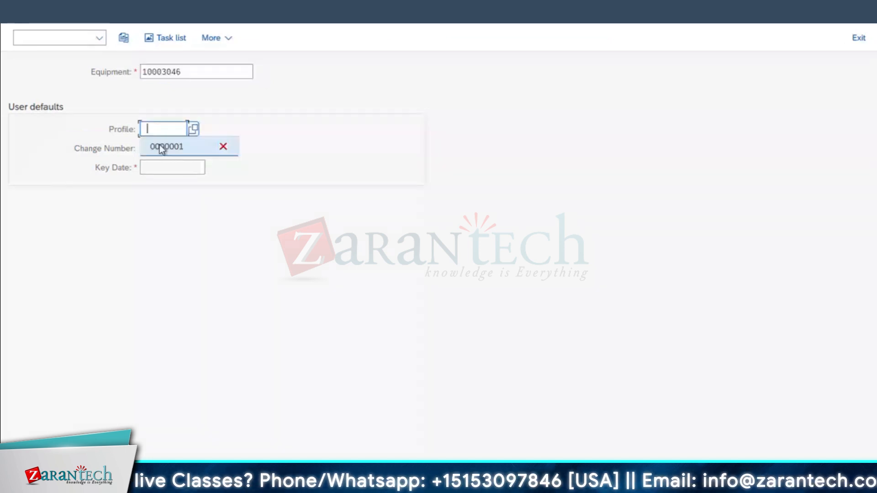
{"action": "left_click", "coordinate": [160, 145]}
{"action": "key", "text": "Return"}
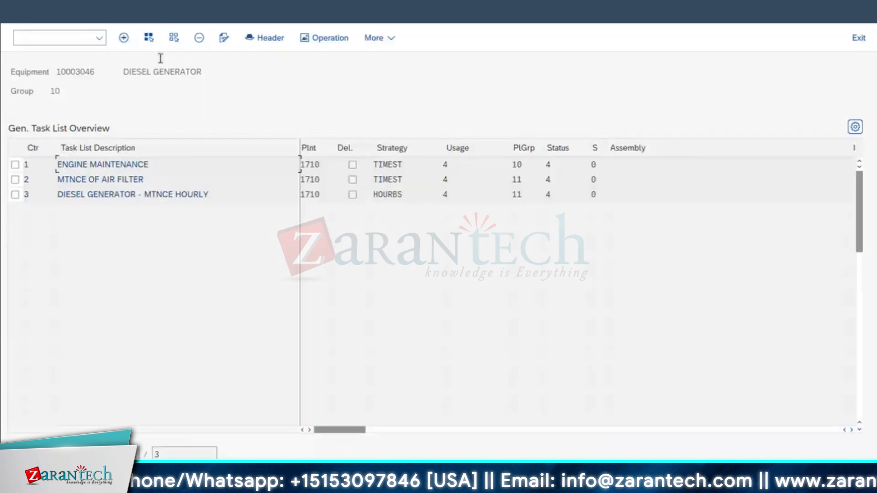
{"action": "left_click", "coordinate": [124, 39]}
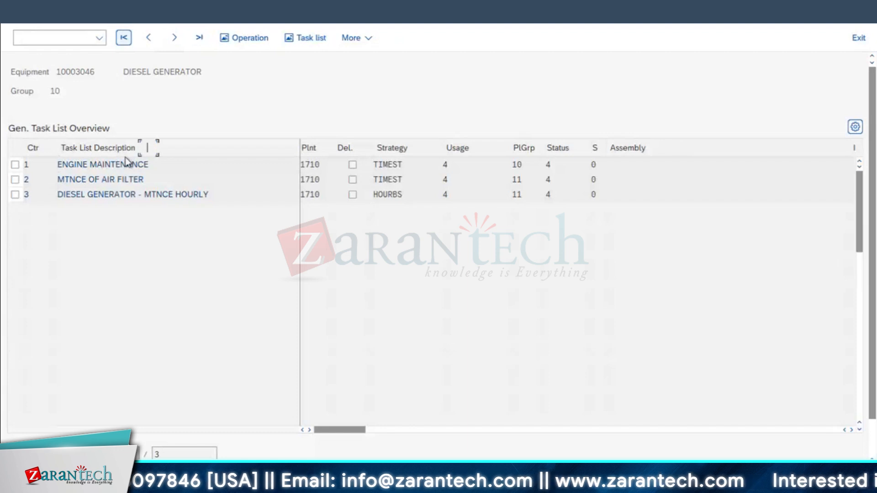
Describe the new task list, group counter 4, as CHANGE OF OIL - HRLY and leave its external ID empty.
{"action": "left_click", "coordinate": [160, 187]}
{"action": "type", "text": "CHANGE OF "}
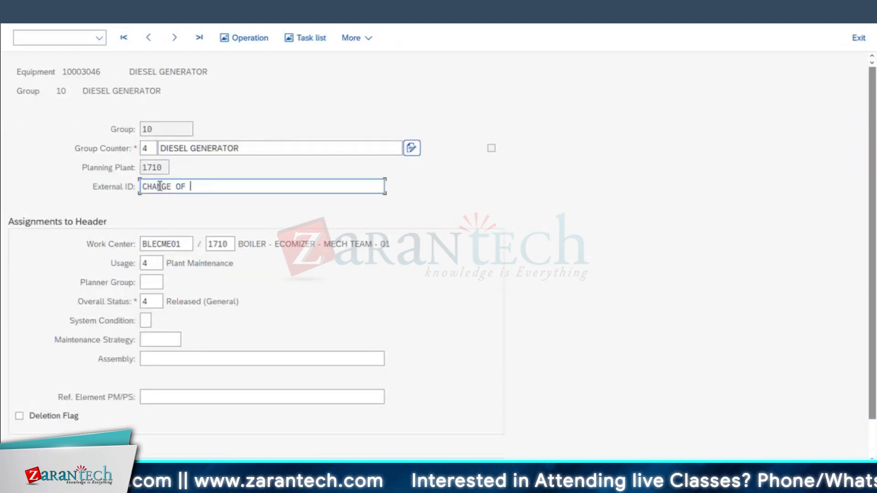
{"action": "type", "text": "OI"}
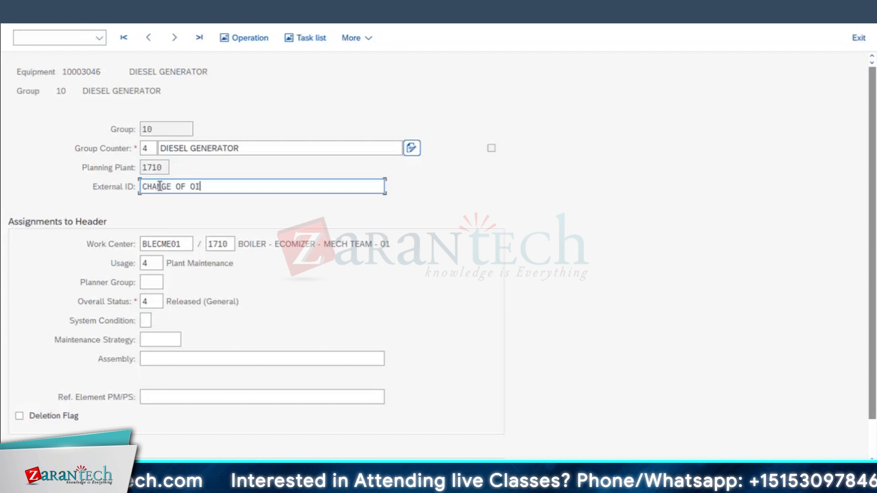
{"action": "type", "text": "L -"}
{"action": "left_click_drag", "start_coordinate": [219, 190], "coordinate": [5, 188]}
{"action": "key", "text": "ctrl+c"}
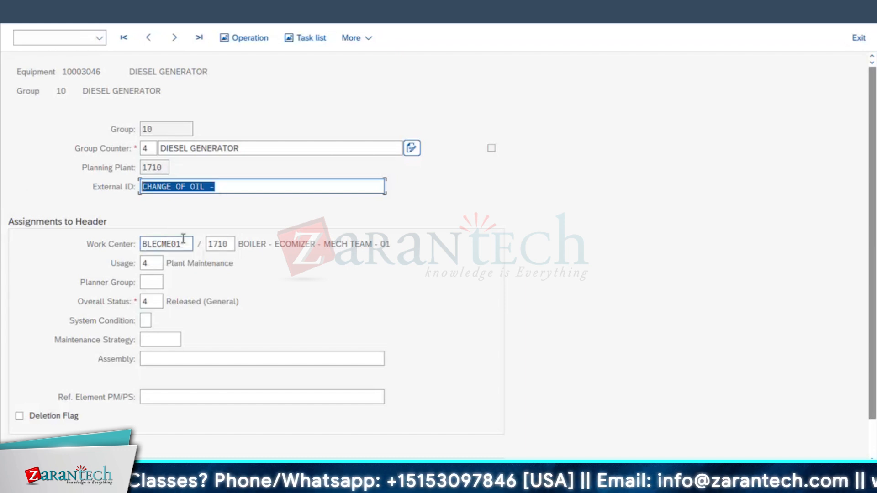
{"action": "key", "text": "BackSpace"}
{"action": "left_click_drag", "start_coordinate": [249, 149], "coordinate": [97, 143]}
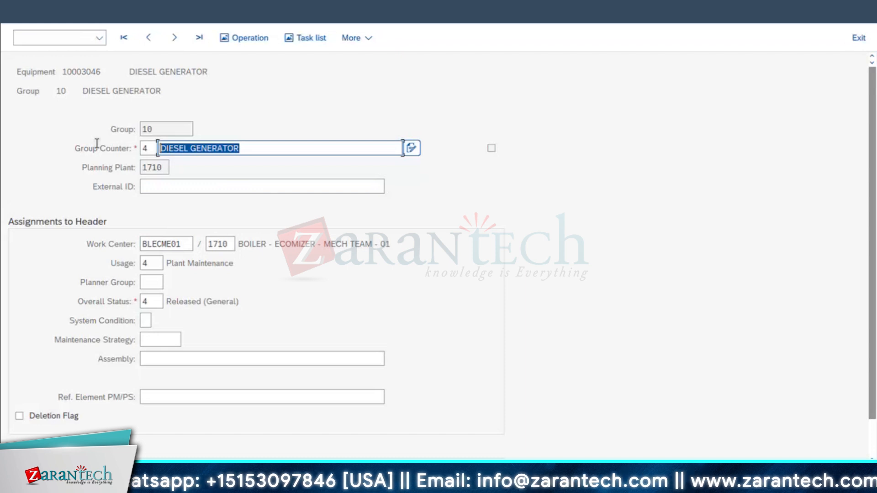
{"action": "key", "text": "ctrl+v"}
{"action": "type", "text": "HRLY"}
Assign planner group 11, system condition 0 and maintenance strategy HOURBS to the oil change task list header.
{"action": "left_click", "coordinate": [152, 282]}
{"action": "left_click", "coordinate": [155, 301]}
{"action": "left_click", "coordinate": [147, 321]}
{"action": "left_click", "coordinate": [154, 339]}
{"action": "left_click", "coordinate": [162, 342]}
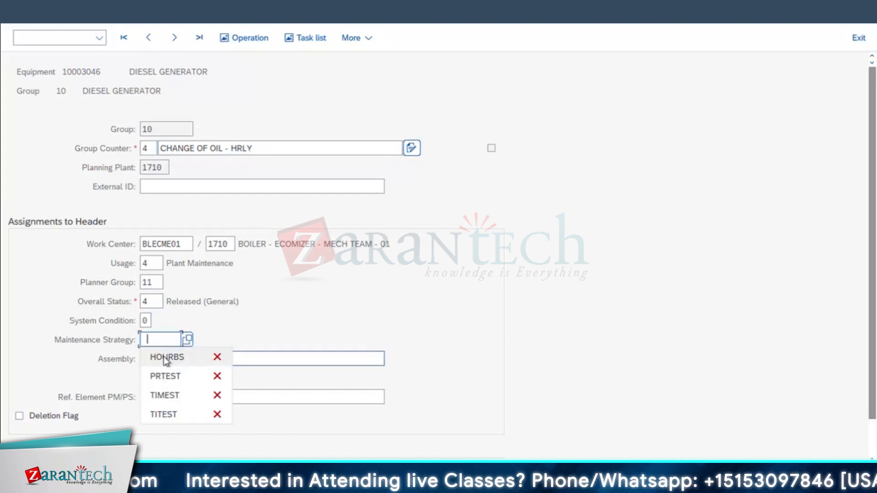
{"action": "left_click", "coordinate": [165, 357]}
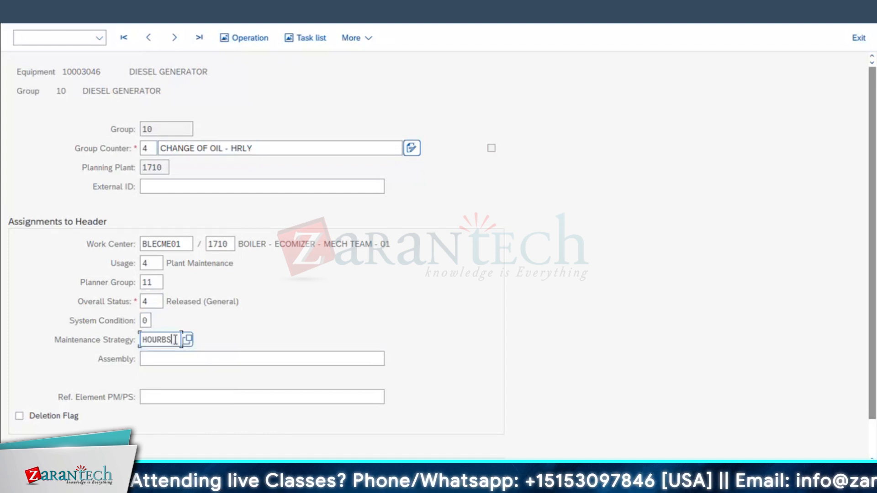
Enter OPERATION - 01, OPERATION - 02 and OPERATION - 03 as the descriptions of operations 0010 to 0030.
{"action": "left_click", "coordinate": [247, 38]}
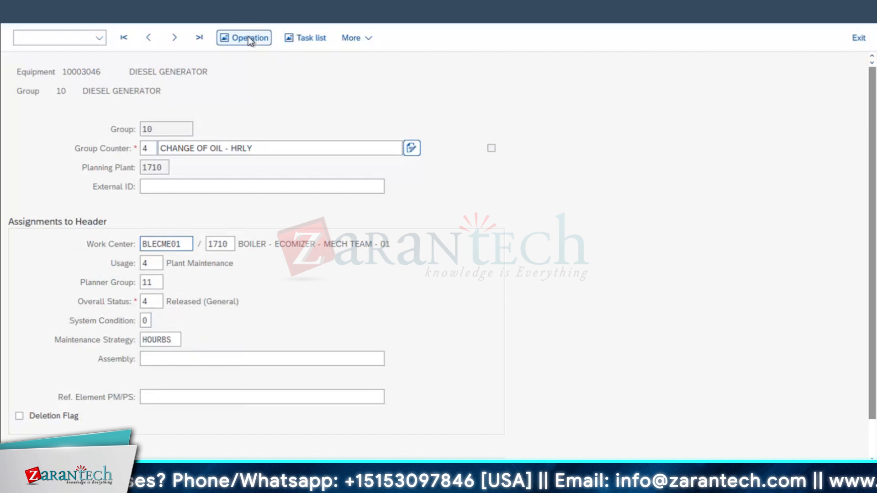
{"action": "left_click", "coordinate": [231, 182]}
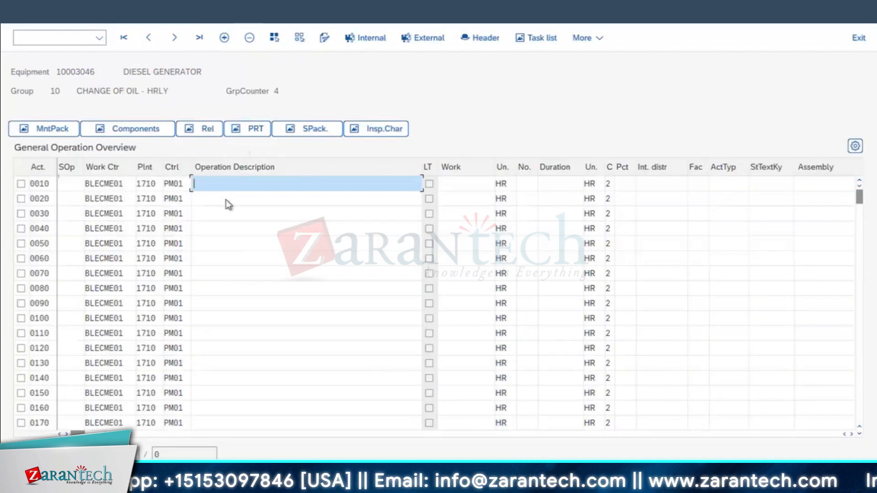
{"action": "left_click", "coordinate": [211, 204]}
{"action": "left_click", "coordinate": [223, 199]}
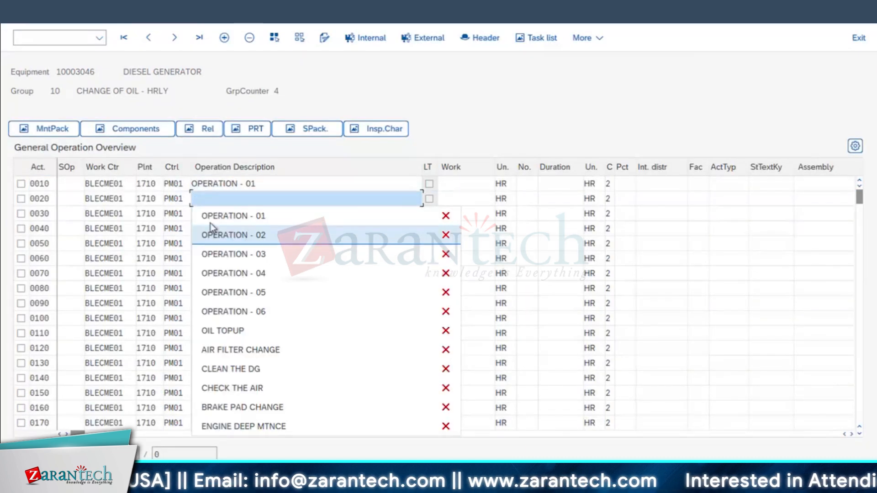
{"action": "left_click", "coordinate": [213, 233]}
{"action": "left_click", "coordinate": [231, 214]}
{"action": "left_click", "coordinate": [252, 271]}
Set the number and duration to 2 and 3 hours for operation 0010, 3 and 4 for 0020, 4 and 2 for 0030.
{"action": "left_click", "coordinate": [527, 182]}
{"action": "type", "text": "2"}
{"action": "key", "text": "Tab"}
{"action": "type", "text": "3"}
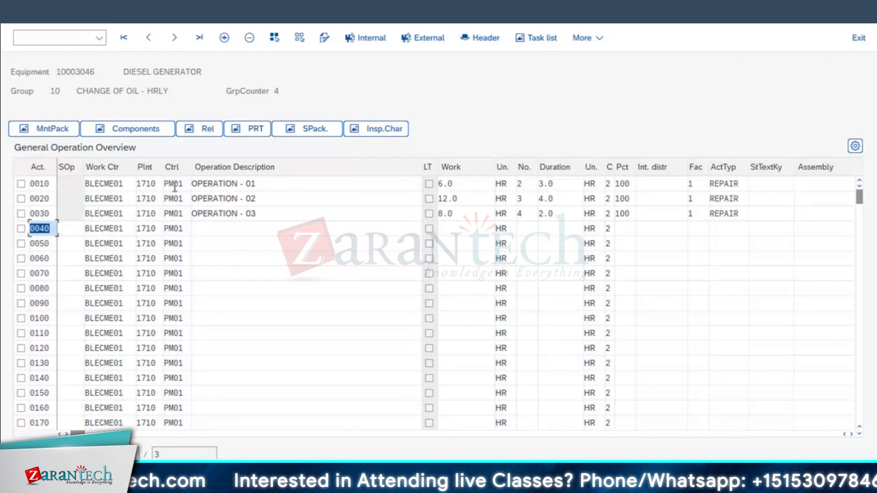
Assign maintenance package B to operations 0010 through 0030 and return to the operation overview.
{"action": "left_click", "coordinate": [56, 132]}
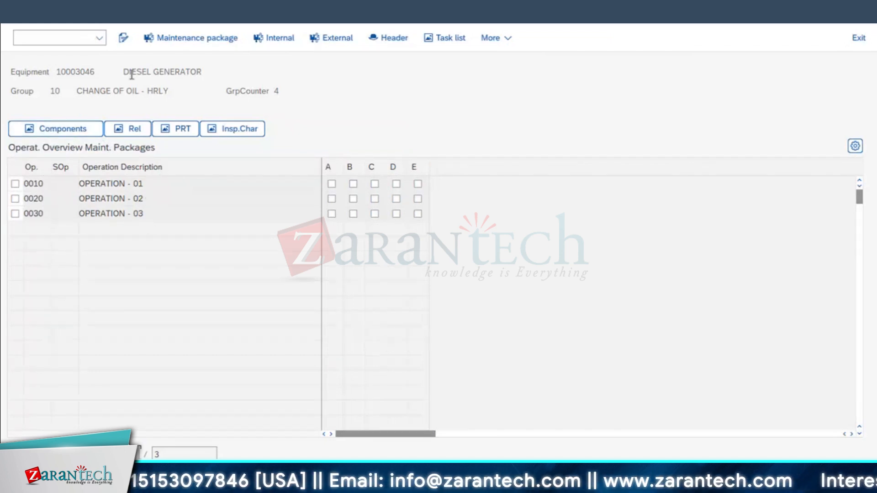
{"action": "left_click", "coordinate": [353, 185]}
{"action": "left_click", "coordinate": [353, 198]}
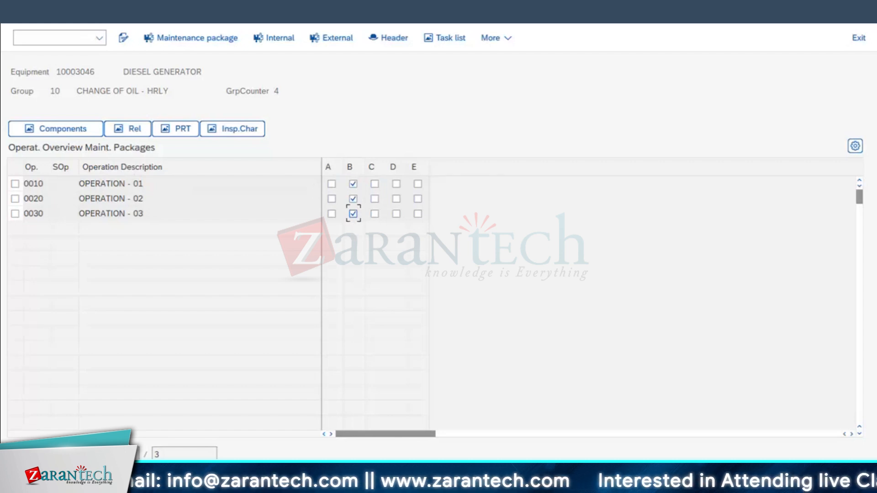
{"action": "left_click", "coordinate": [197, 38]}
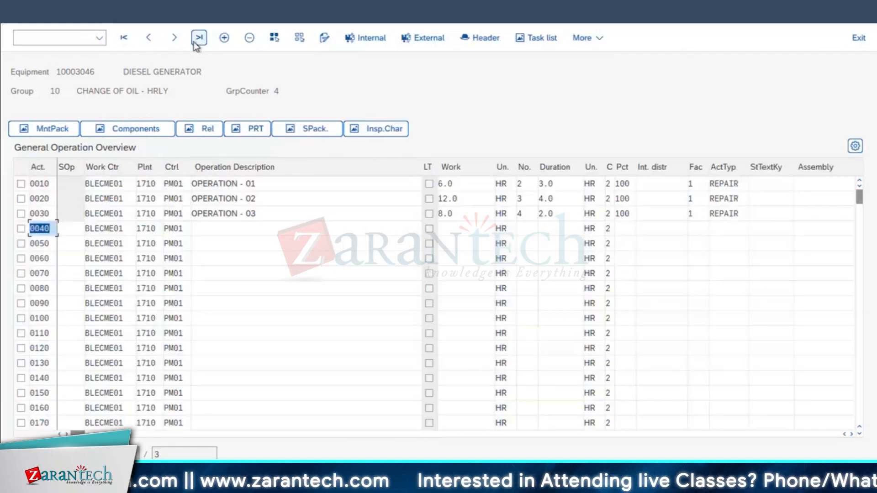
Assign one piece of component SG-CFP-B-BRNG to operation 0010 and save the oil change task list.
{"action": "left_click", "coordinate": [21, 184]}
{"action": "left_click", "coordinate": [128, 131]}
{"action": "left_click", "coordinate": [233, 238]}
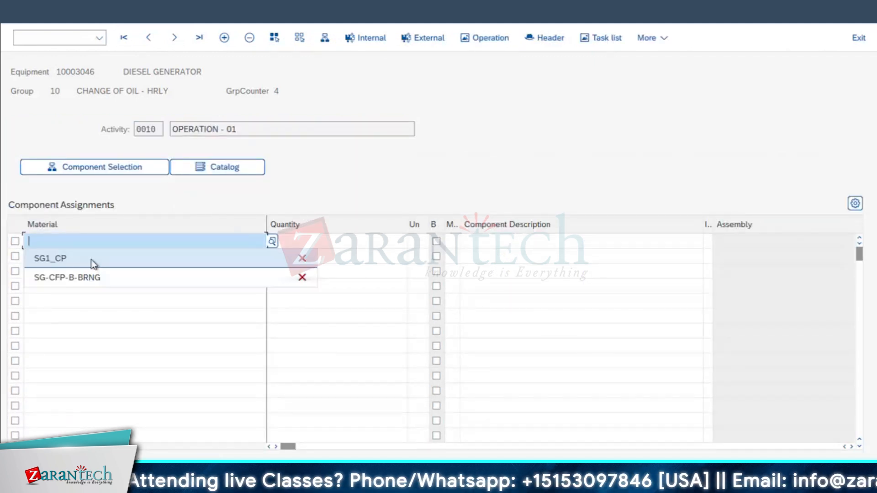
{"action": "left_click", "coordinate": [70, 279]}
{"action": "key", "text": "Return"}
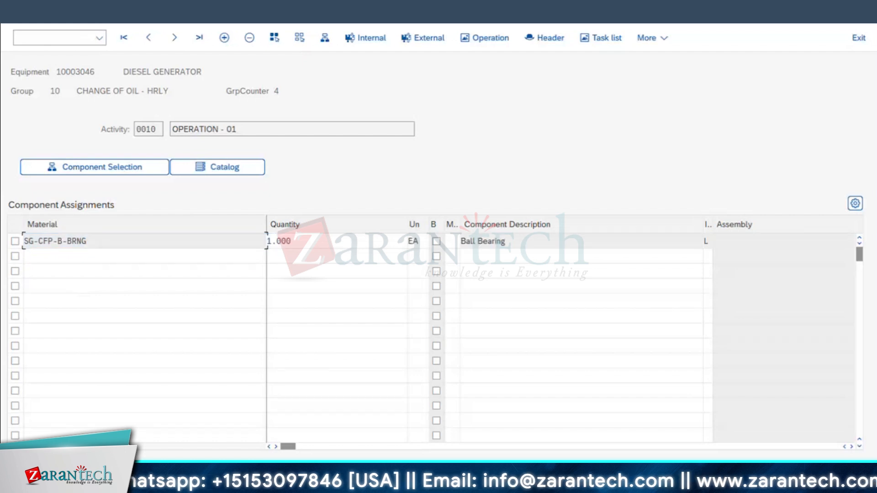
{"action": "key", "text": "ctrl+s"}
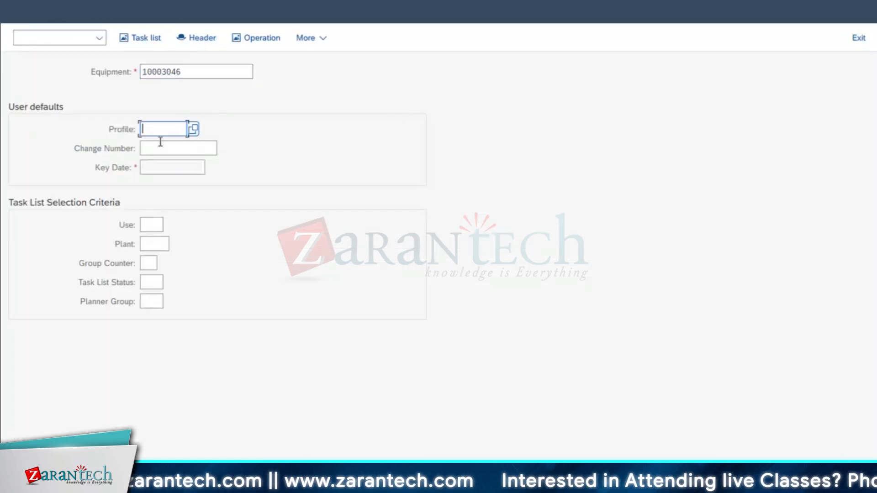
Reopen the task list overview of equipment 10003046 and check the strategy of each task list.
{"action": "key", "text": "Return"}
{"action": "left_click", "coordinate": [403, 166]}
{"action": "key", "text": "Down"}
{"action": "key", "text": "Down"}
{"action": "key", "text": "Down"}
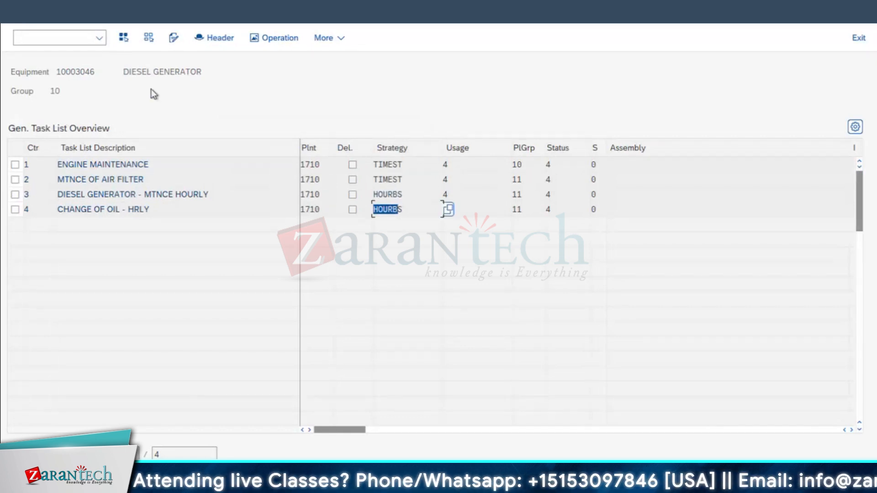
{"action": "double_click", "coordinate": [72, 73]}
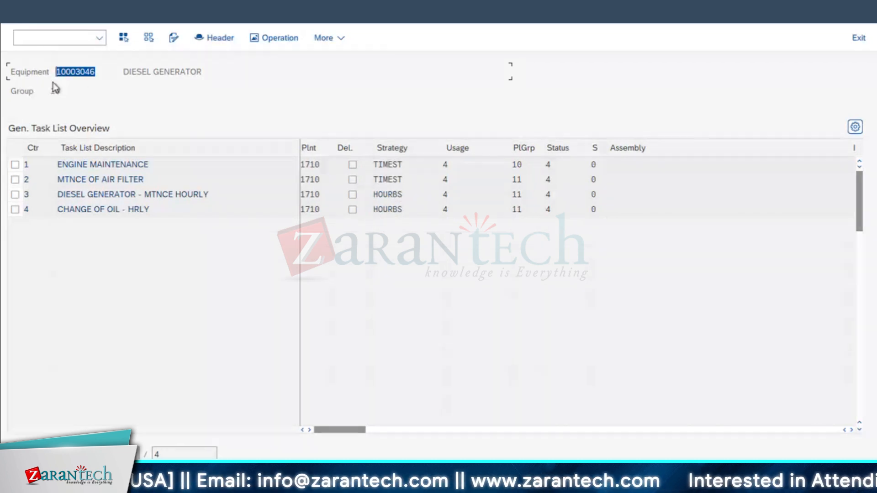
Compare the initial screen of transaction IP42 with that of the multiple counter plan, and return to the start screen.
{"action": "left_click", "coordinate": [59, 39]}
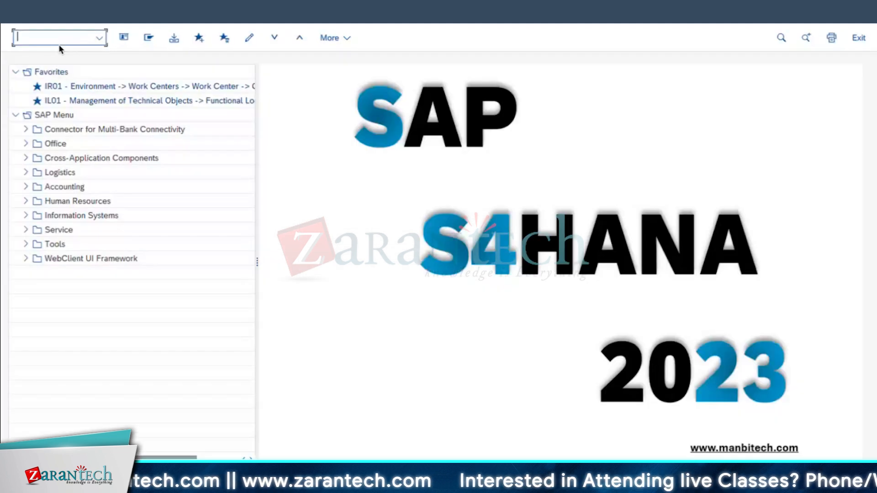
{"action": "type", "text": "IP4"}
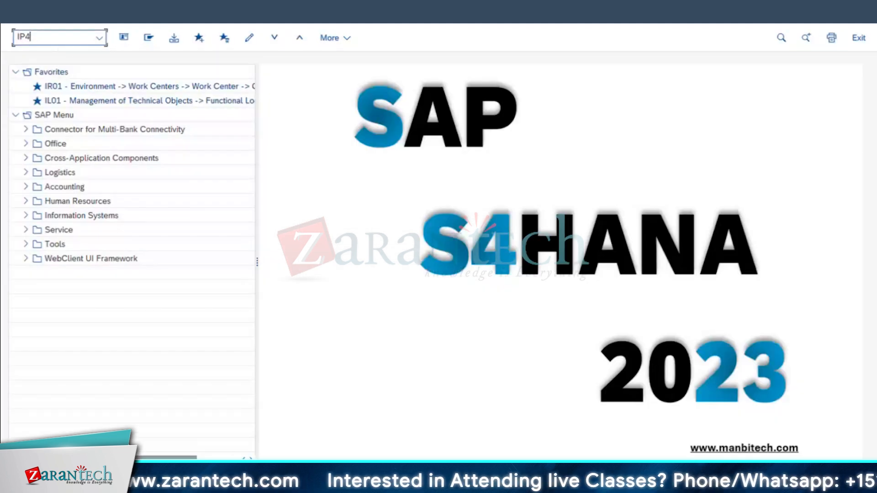
{"action": "type", "text": "2"}
{"action": "key", "text": "Return"}
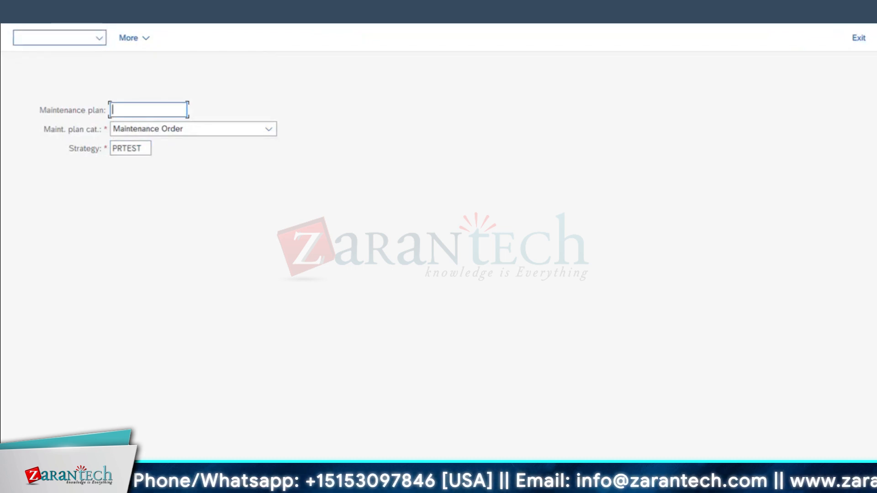
{"action": "key", "text": "F3"}
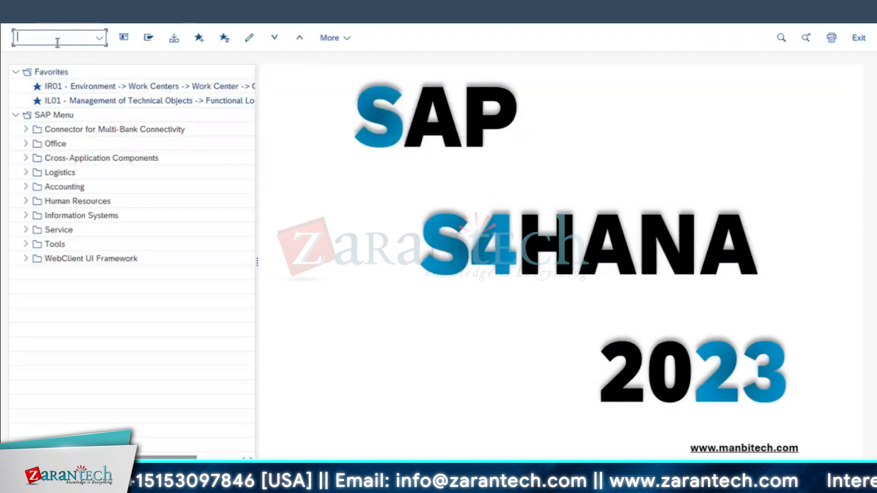
{"action": "type", "text": "IP42"}
{"action": "key", "text": "Return"}
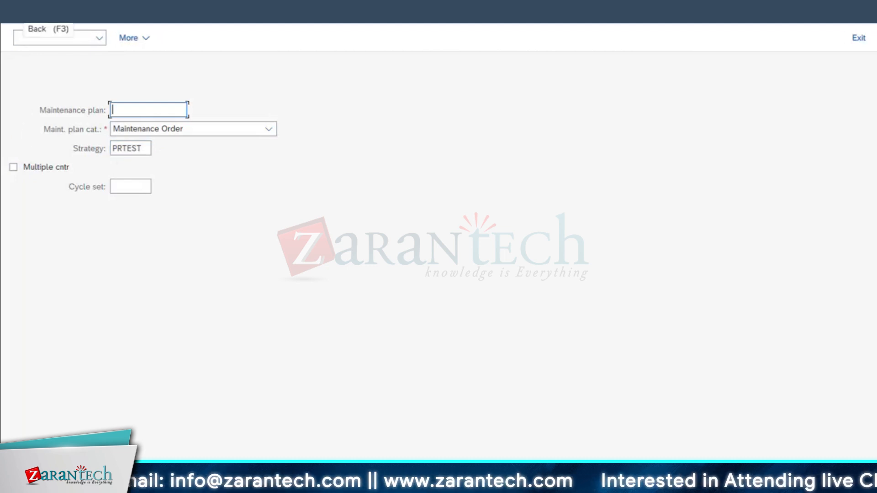
{"action": "left_click", "coordinate": [21, 13]}
Start transaction IP42 and create a Maintenance Order plan with strategy HOURBS.
{"action": "type", "text": "IP10"}
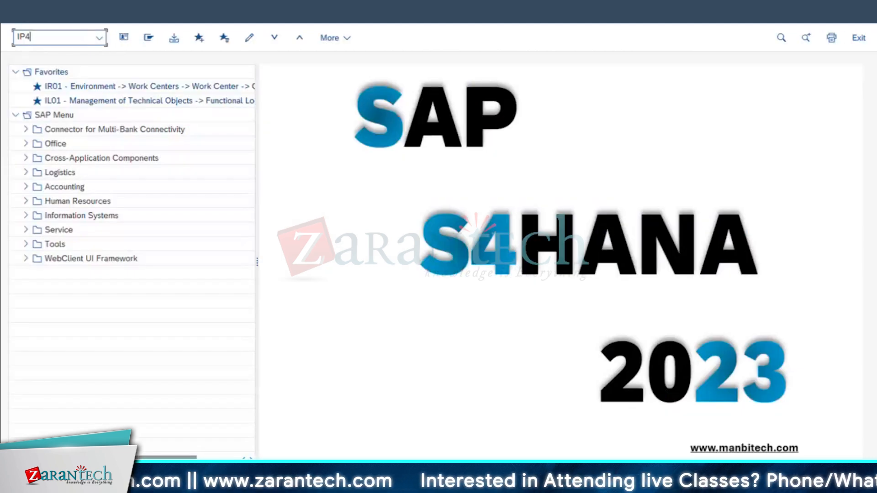
{"action": "key", "text": "Return"}
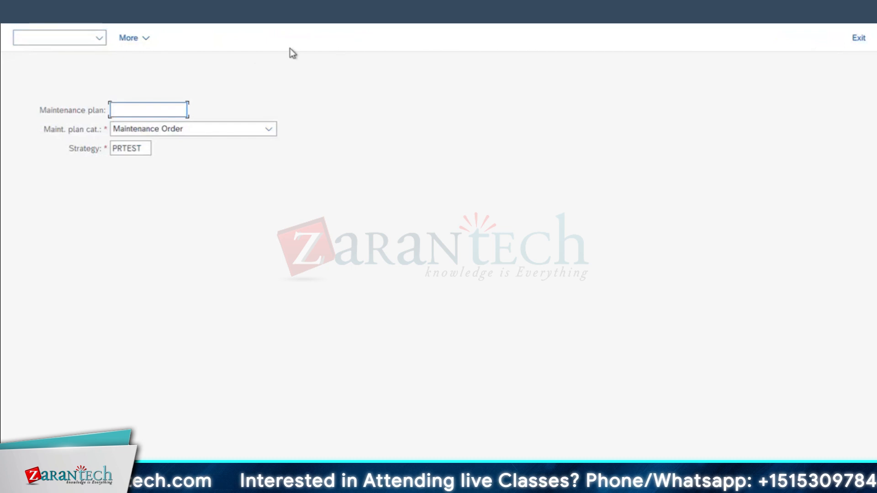
{"action": "left_click_drag", "start_coordinate": [140, 151], "coordinate": [50, 139]}
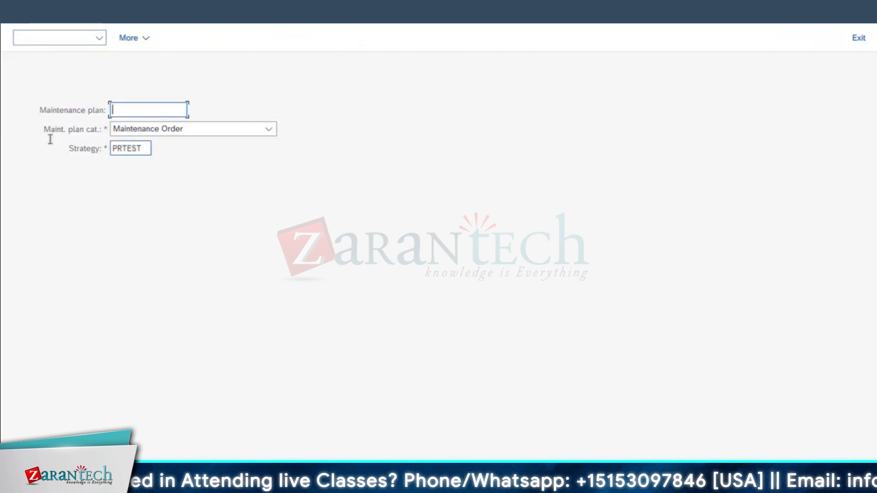
{"action": "left_click", "coordinate": [157, 148]}
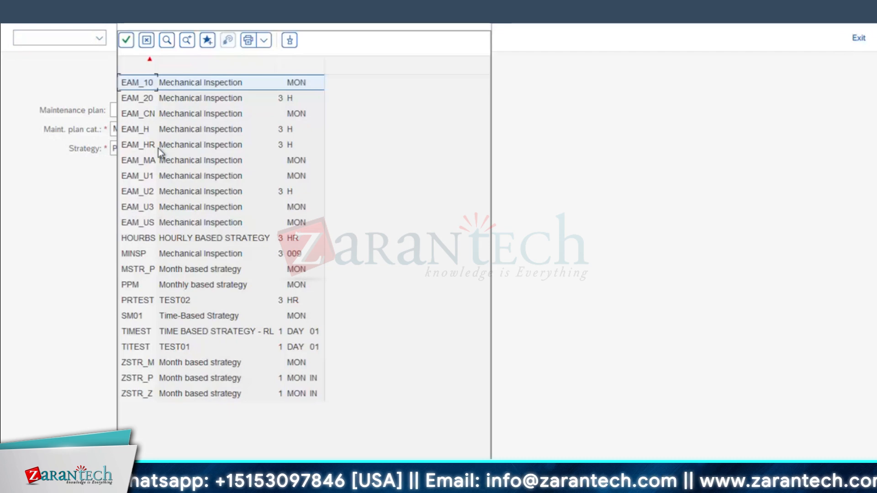
{"action": "left_click", "coordinate": [140, 241]}
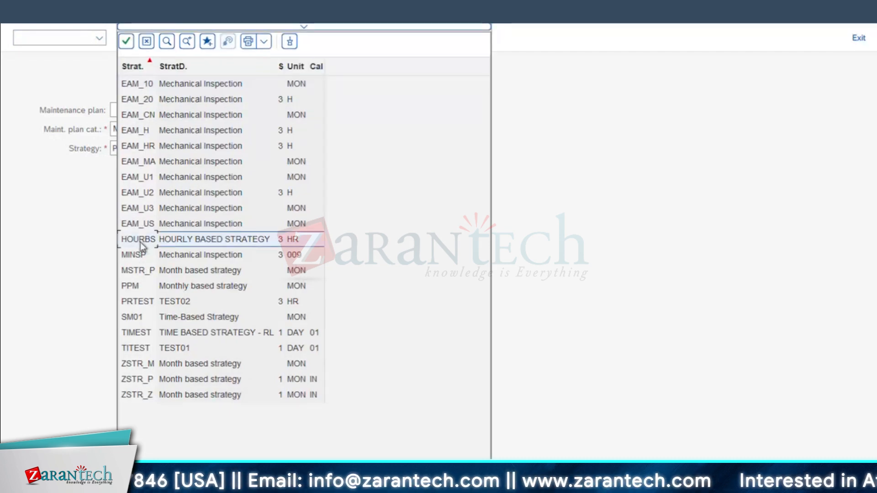
{"action": "key", "text": "Return"}
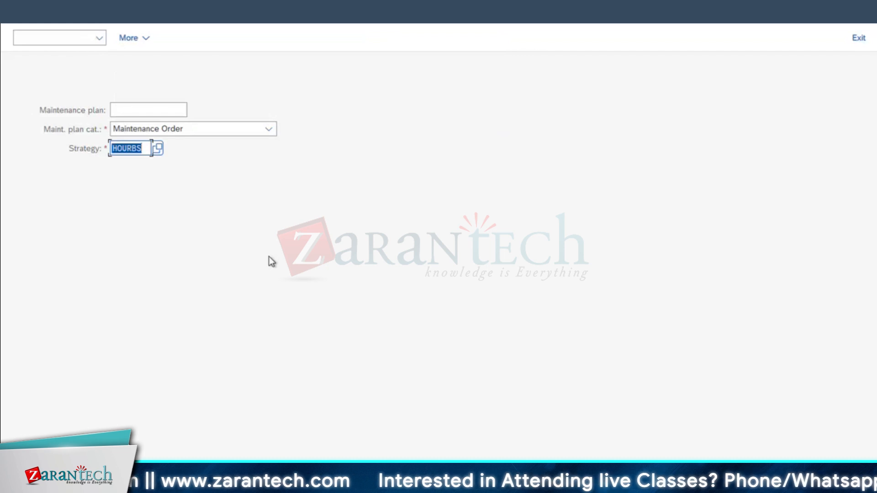
{"action": "key", "text": "Return"}
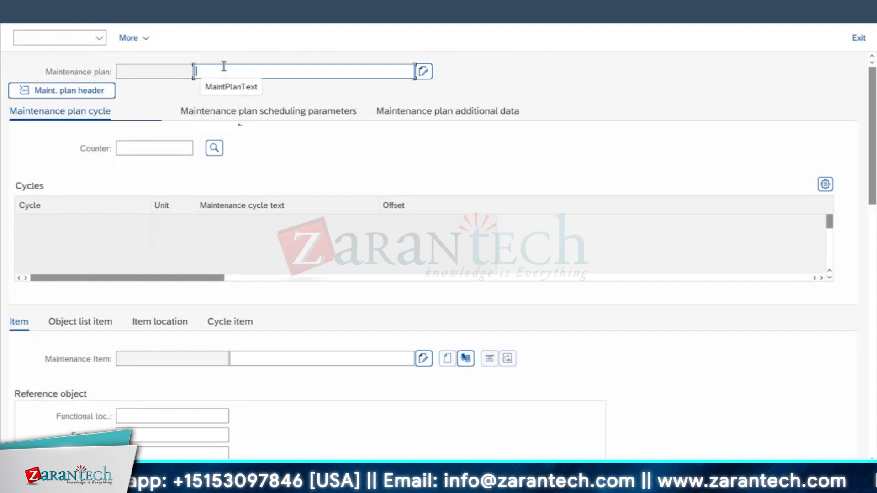
Describe the new maintenance plan as MTNCE OF DG - HOURLY - PERFORMANCE BASED.
{"action": "type", "text": "MTN"}
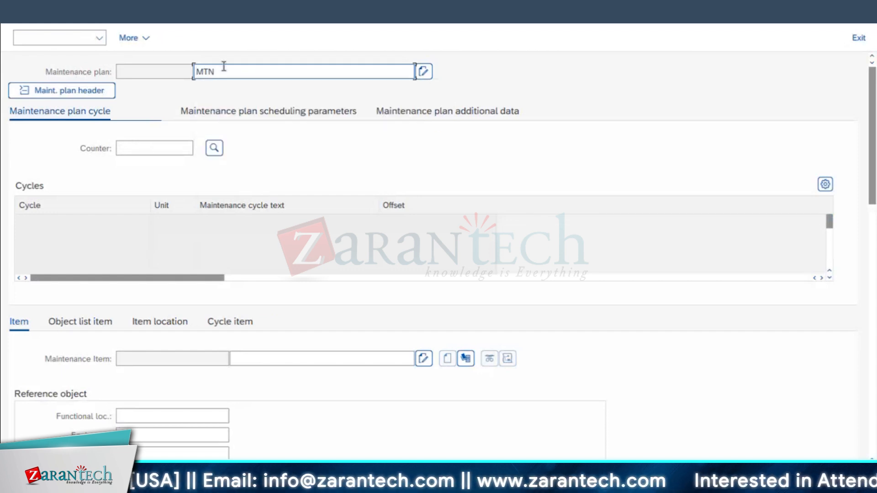
{"action": "type", "text": "CE ODF G"}
{"action": "key", "text": "BackSpace"}
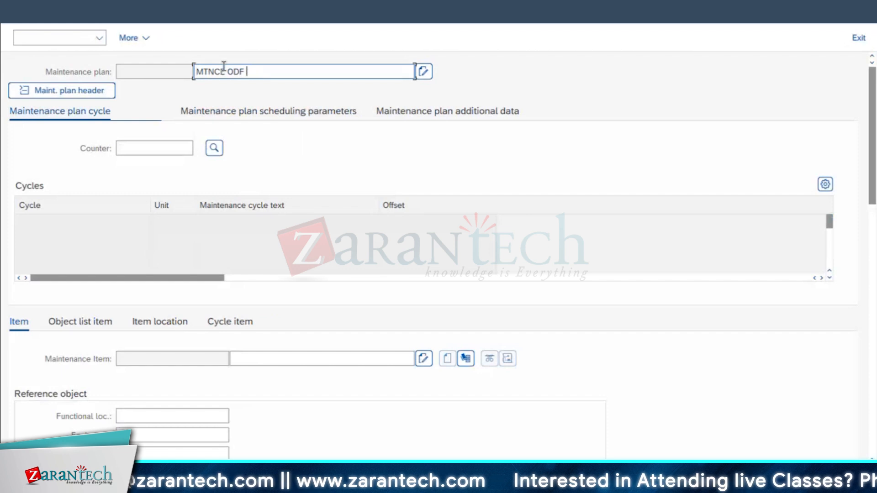
{"action": "key", "text": "BackSpace"}
{"action": "key", "text": "BackSpace"}
{"action": "key", "text": "BackSpace"}
{"action": "type", "text": "F D"}
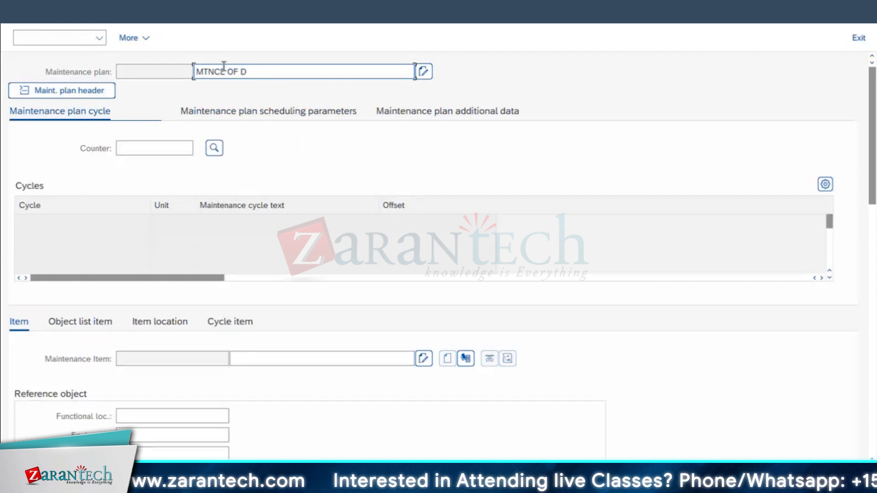
{"action": "type", "text": "G - HOURLY "}
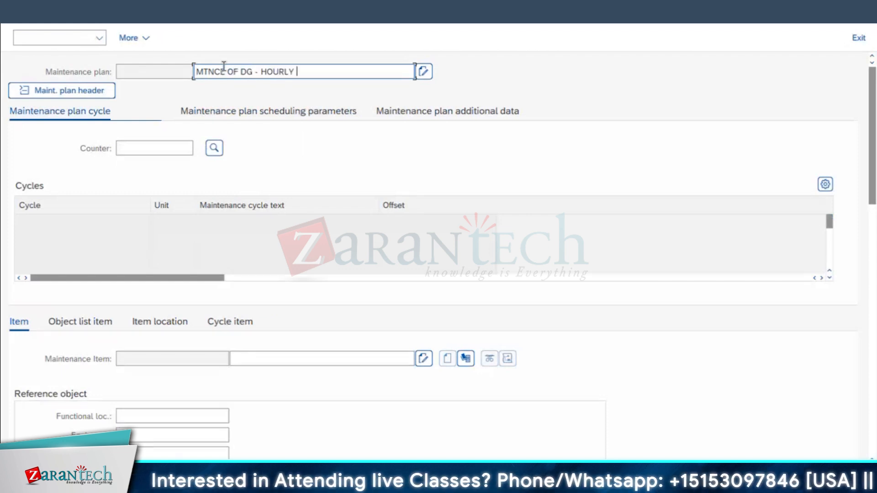
{"action": "type", "text": "- PERFORMANCE B"}
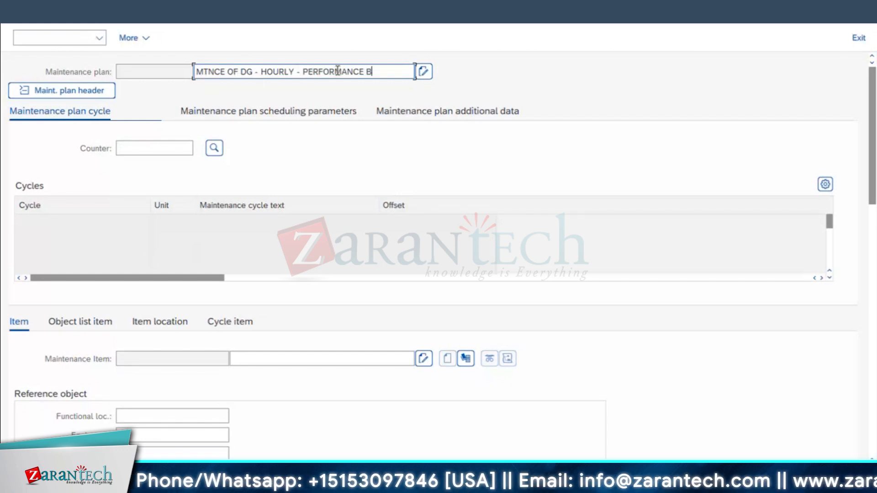
{"action": "type", "text": "ASED"}
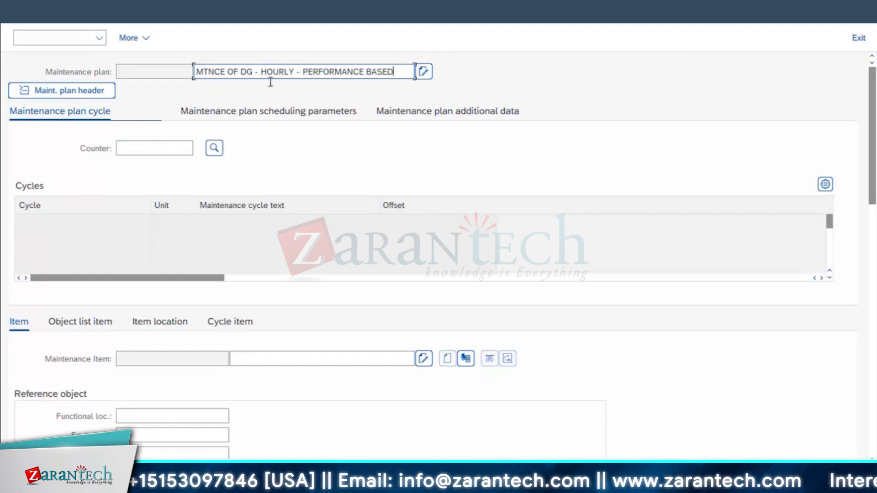
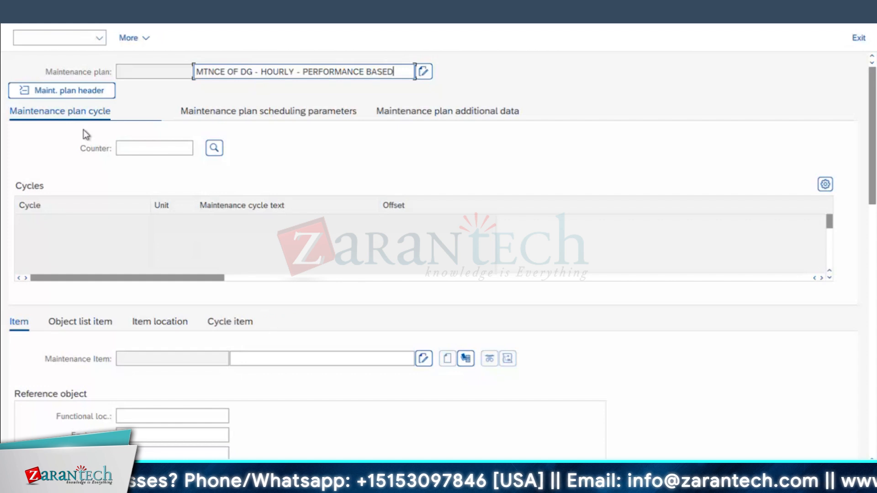
Examine the maintenance plan's task list group fields and its counter field.
{"action": "scroll", "coordinate": [791, 168], "scroll_direction": "down", "scroll_amount": 3}
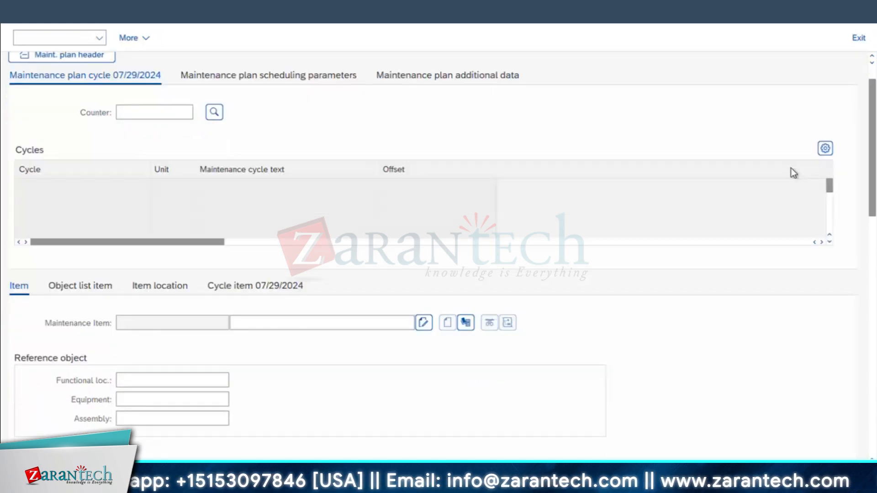
{"action": "left_click_drag", "start_coordinate": [873, 153], "coordinate": [870, 282]}
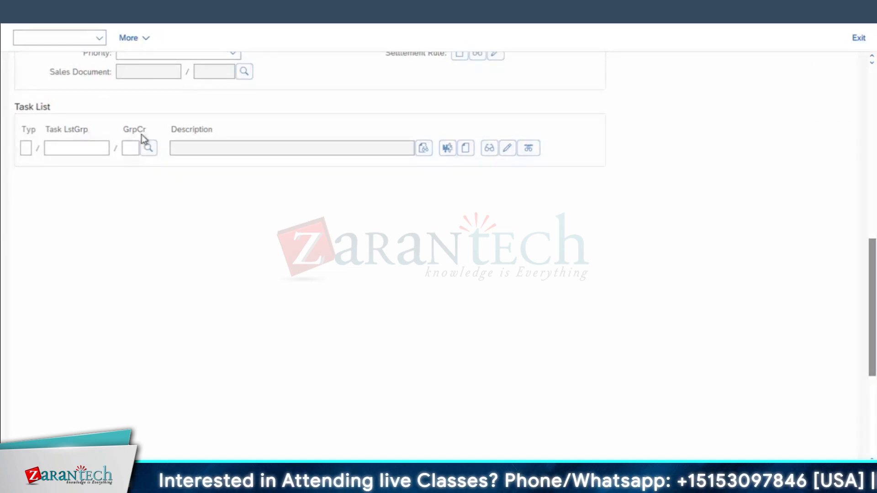
{"action": "left_click", "coordinate": [133, 150]}
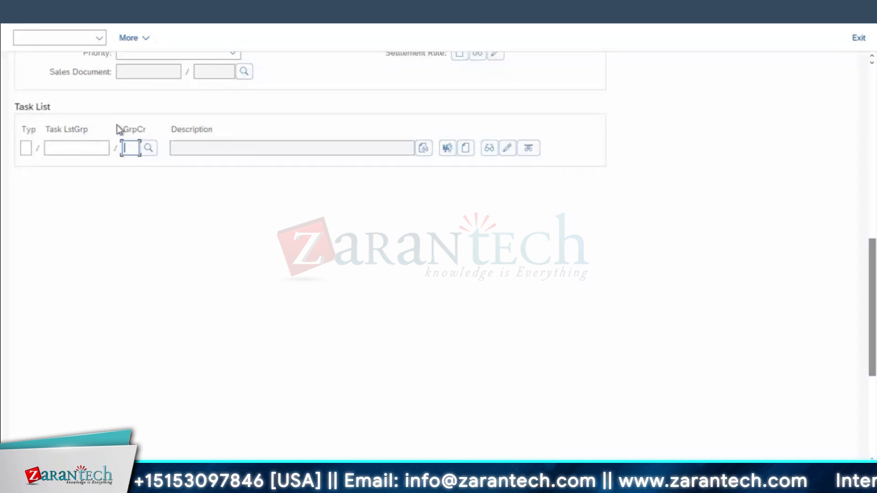
{"action": "scroll", "coordinate": [856, 59], "scroll_direction": "up", "scroll_amount": 10}
{"action": "left_click", "coordinate": [136, 145]}
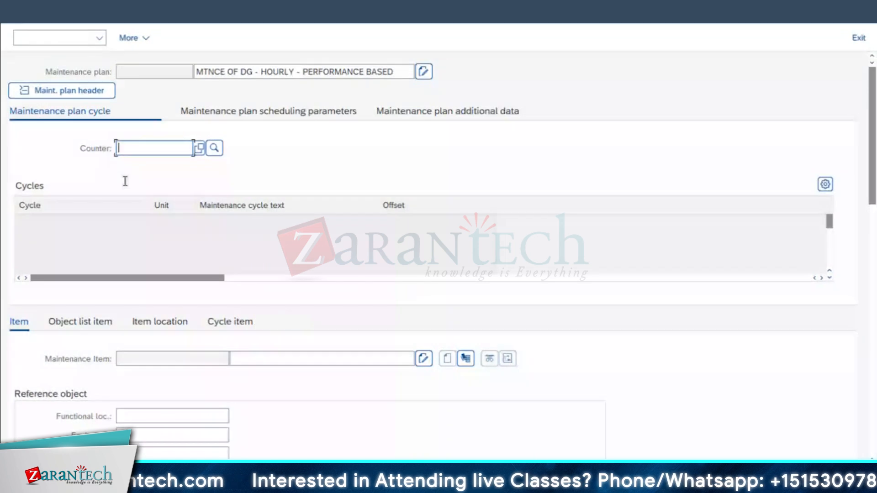
Switch to the equipment task list session and start the transaction that displays a maintenance strategy's package sequence.
{"action": "left_click", "coordinate": [274, 489]}
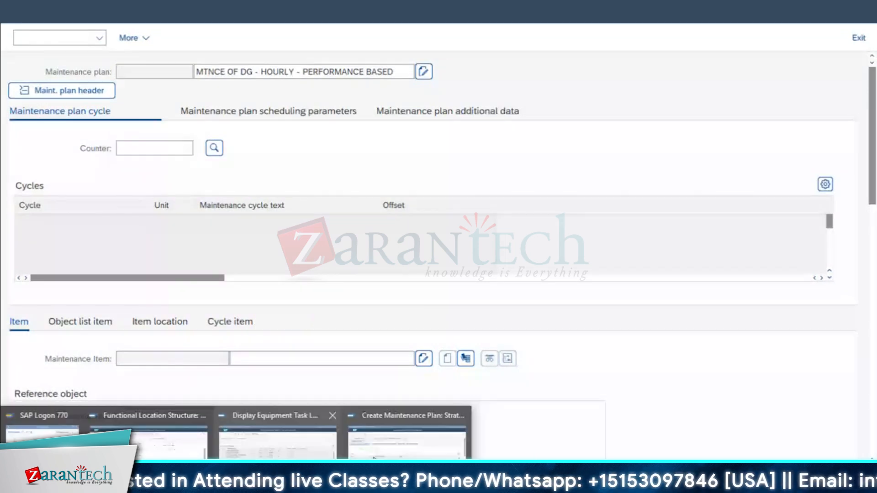
{"action": "left_click", "coordinate": [278, 443]}
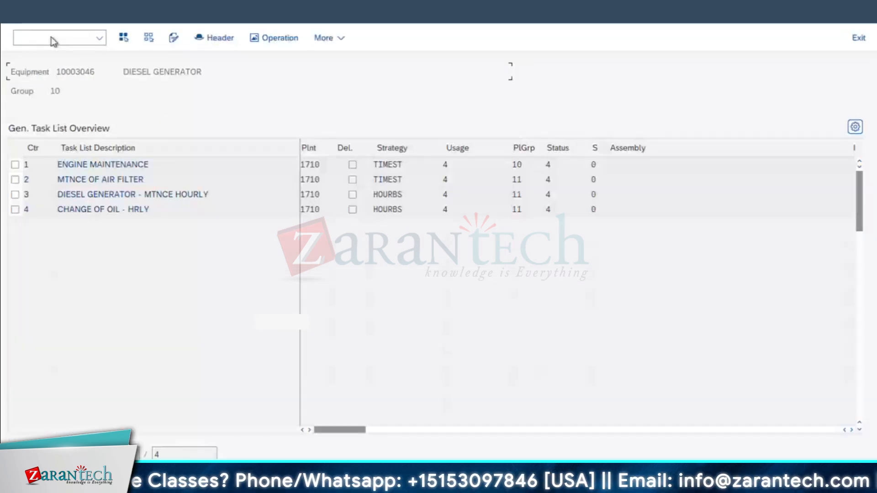
{"action": "left_click", "coordinate": [52, 39]}
{"action": "type", "text": "/NIP1"}
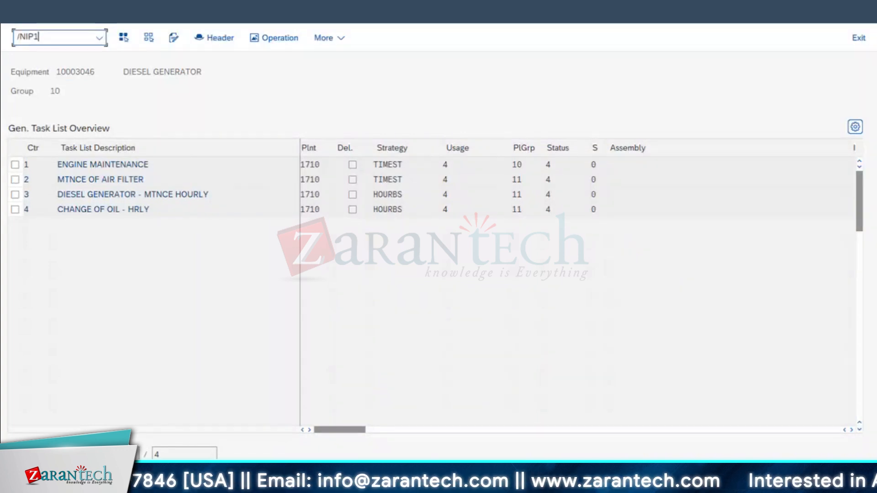
{"action": "key", "text": "Return"}
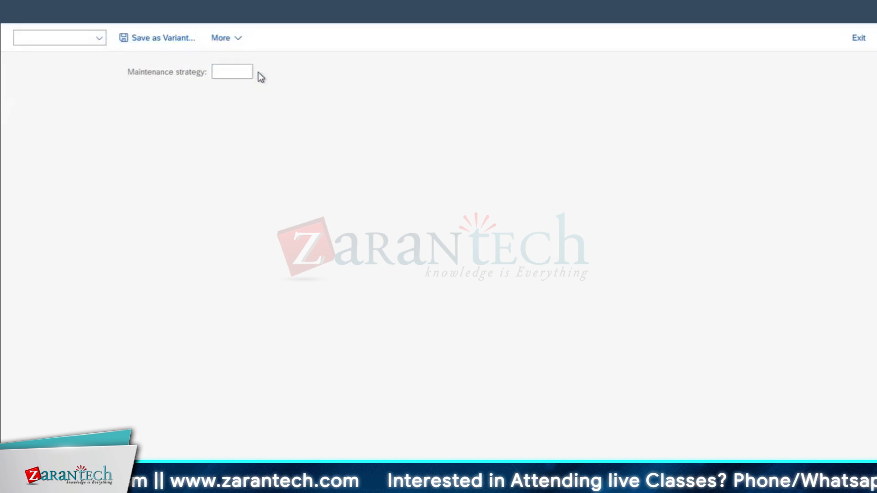
Display the package sequence of strategy HOURBS and widen the cycle text column.
{"action": "left_click", "coordinate": [258, 73]}
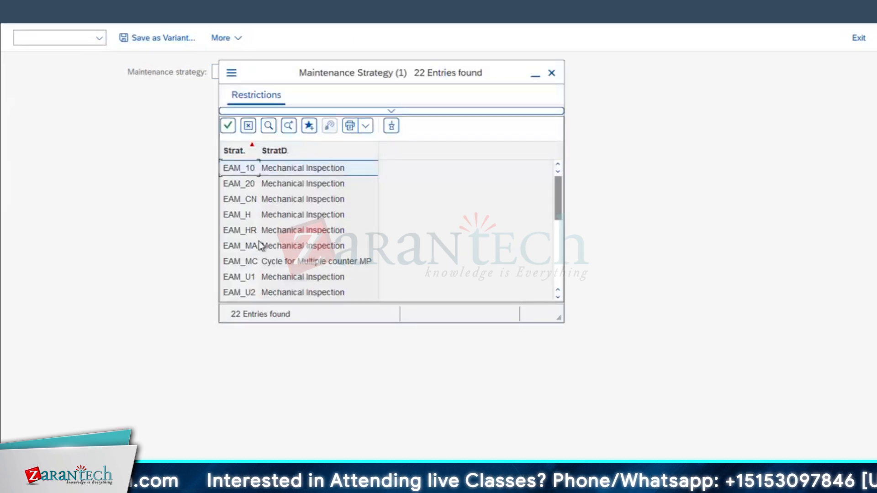
{"action": "scroll", "coordinate": [259, 246], "scroll_direction": "down", "scroll_amount": 3}
{"action": "scroll", "coordinate": [253, 214], "scroll_direction": "down", "scroll_amount": 1}
{"action": "scroll", "coordinate": [245, 191], "scroll_direction": "up", "scroll_amount": 1}
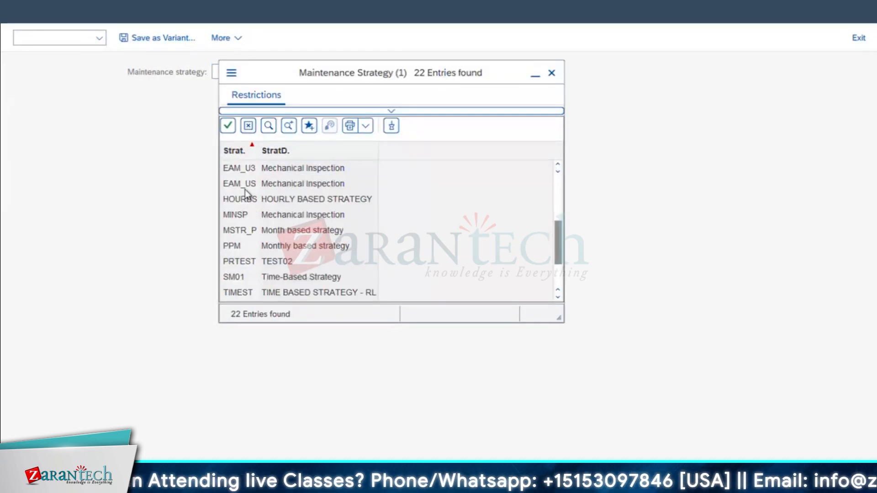
{"action": "double_click", "coordinate": [245, 199]}
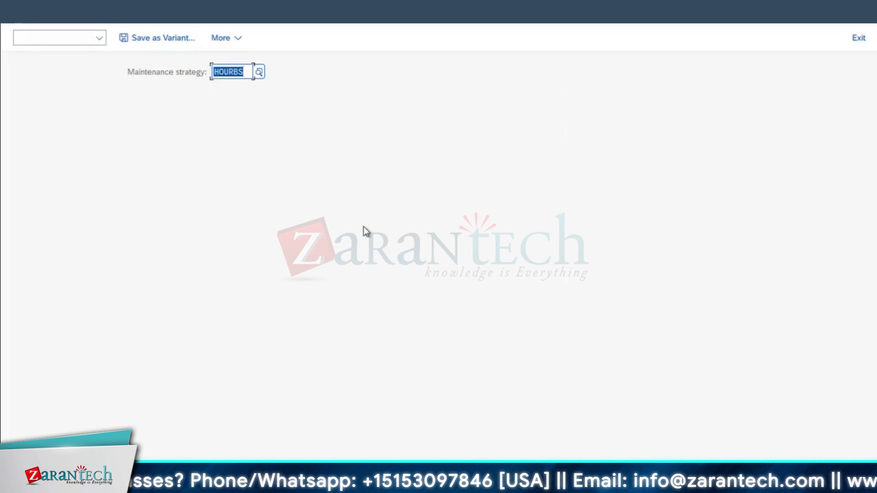
{"action": "left_click", "coordinate": [400, 250]}
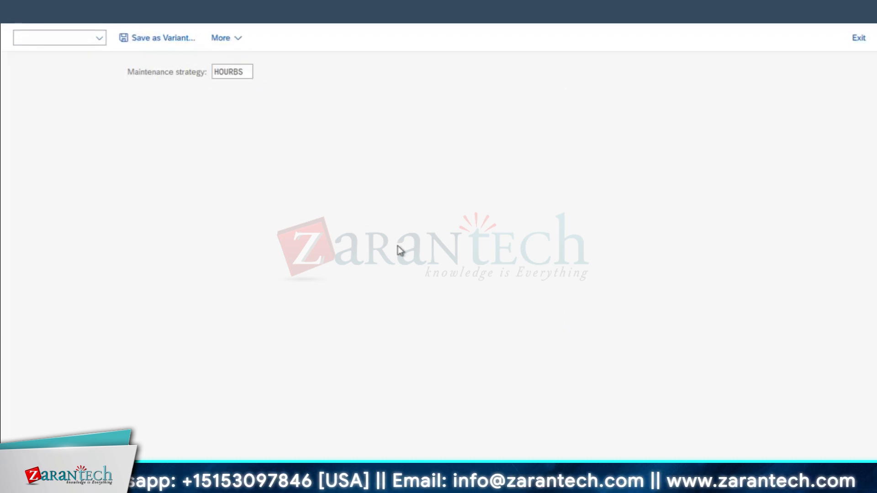
{"action": "key", "text": "F8"}
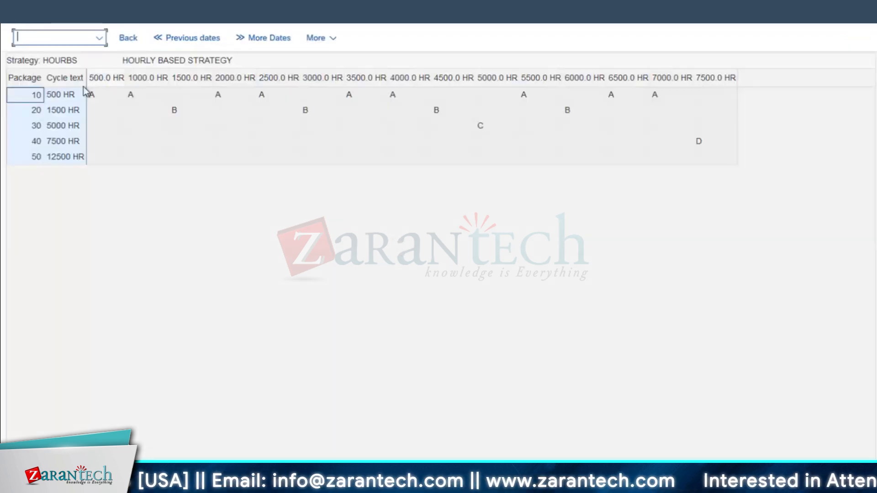
{"action": "left_click_drag", "start_coordinate": [103, 79], "coordinate": [122, 78]}
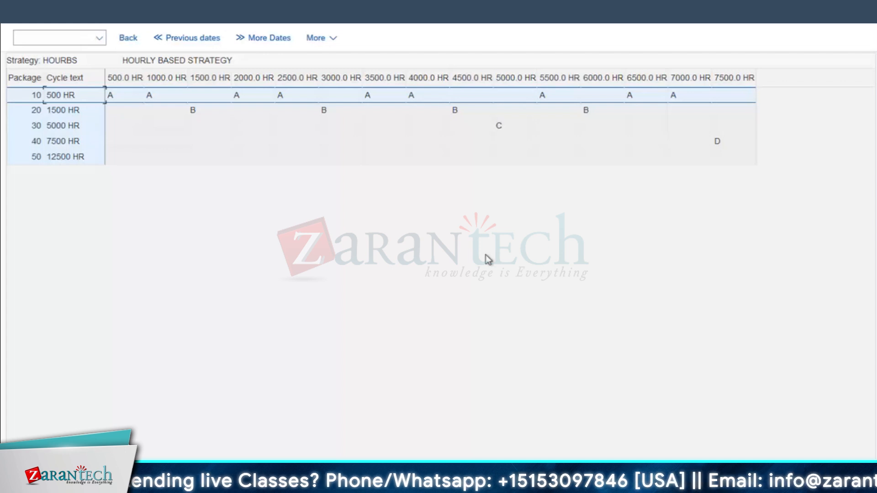
Switch to the Excel workbook and open the measuring points sheet at its beginning.
{"action": "key", "text": "super+Tab"}
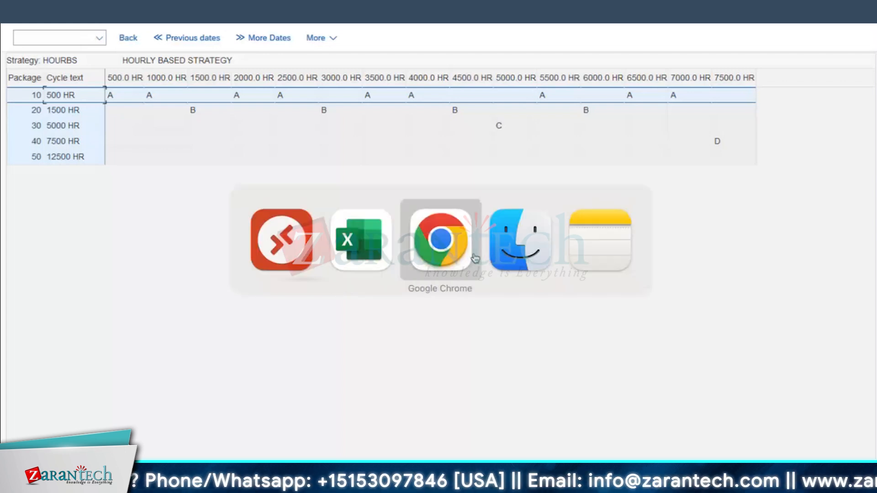
{"action": "key", "text": "super+Tab"}
{"action": "key", "text": "super+Tab"}
{"action": "key", "text": "super+Tab"}
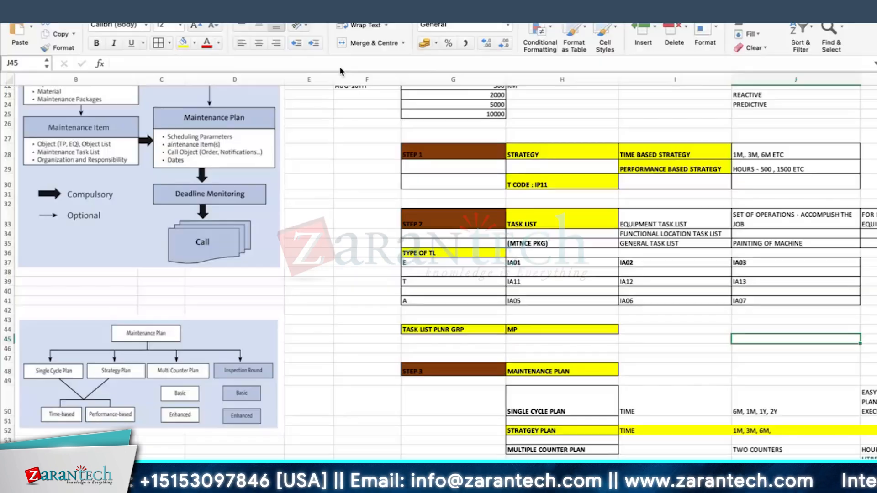
{"action": "left_click", "coordinate": [343, 313]}
{"action": "left_click", "coordinate": [283, 470]}
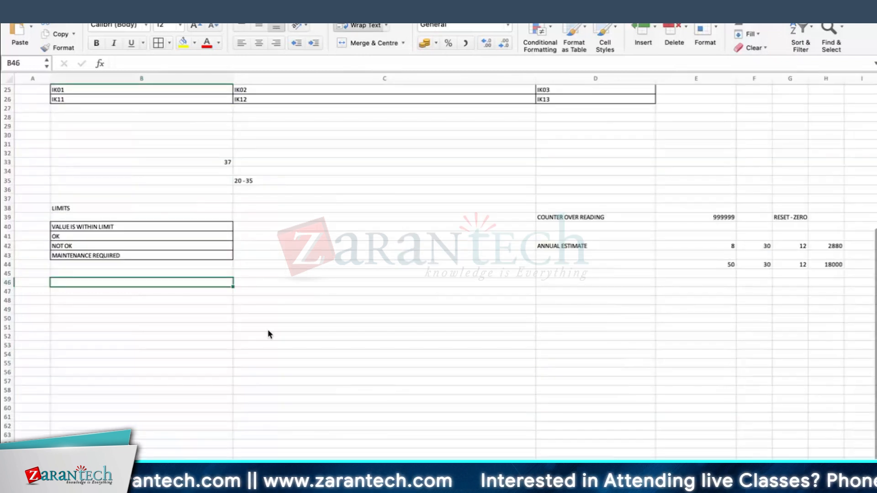
{"action": "scroll", "coordinate": [268, 330], "scroll_direction": "up", "scroll_amount": 8}
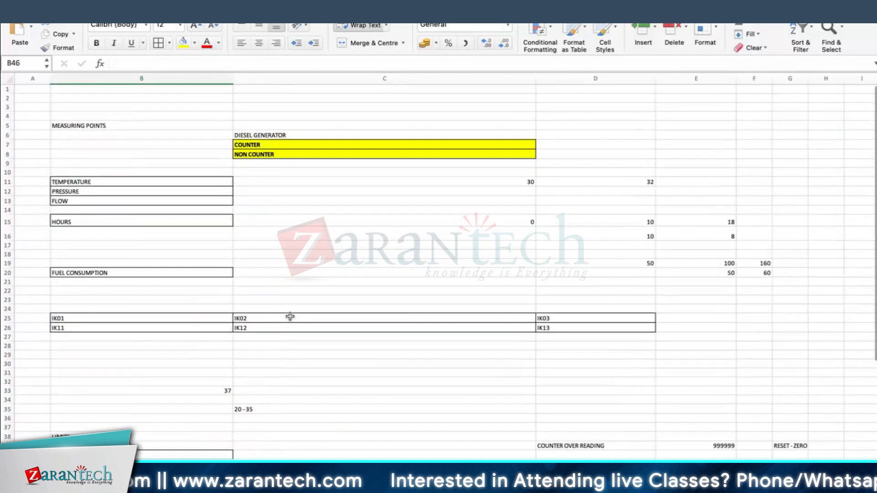
Review the counter and non counter categories and the hours and fuel consumption entries for the diesel generator.
{"action": "left_click", "coordinate": [248, 154]}
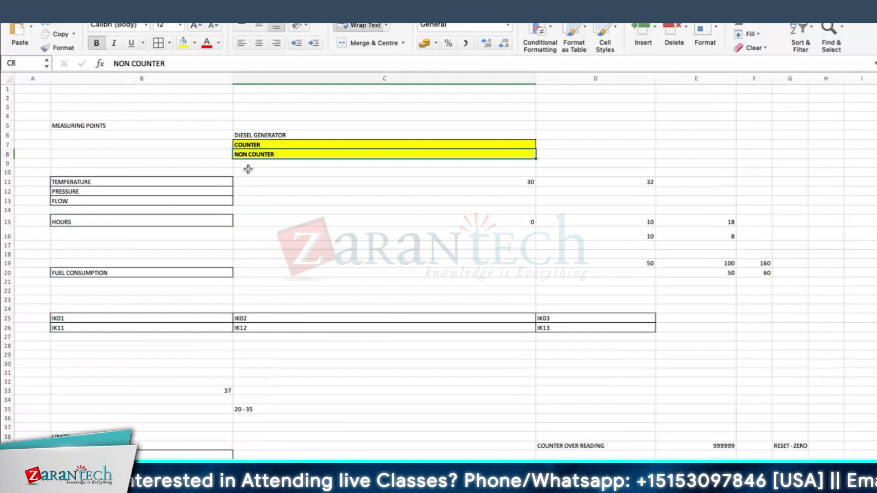
{"action": "left_click", "coordinate": [248, 170]}
{"action": "left_click", "coordinate": [256, 147]}
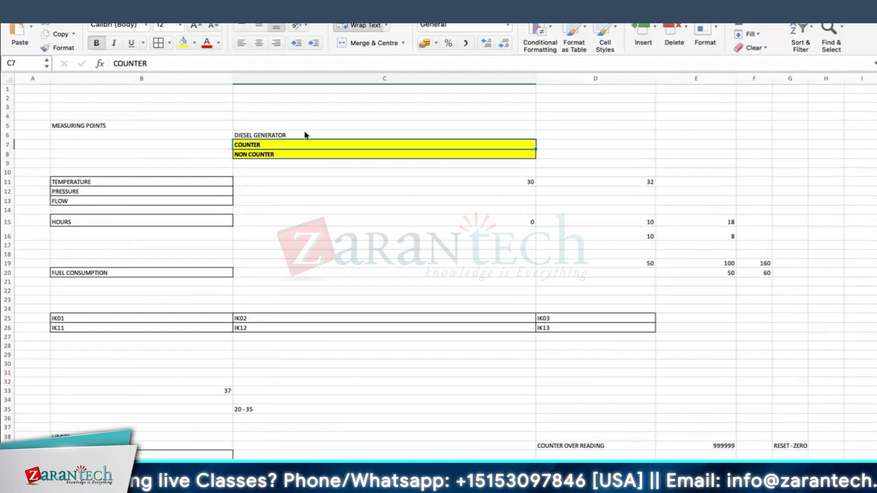
{"action": "left_click", "coordinate": [582, 143]}
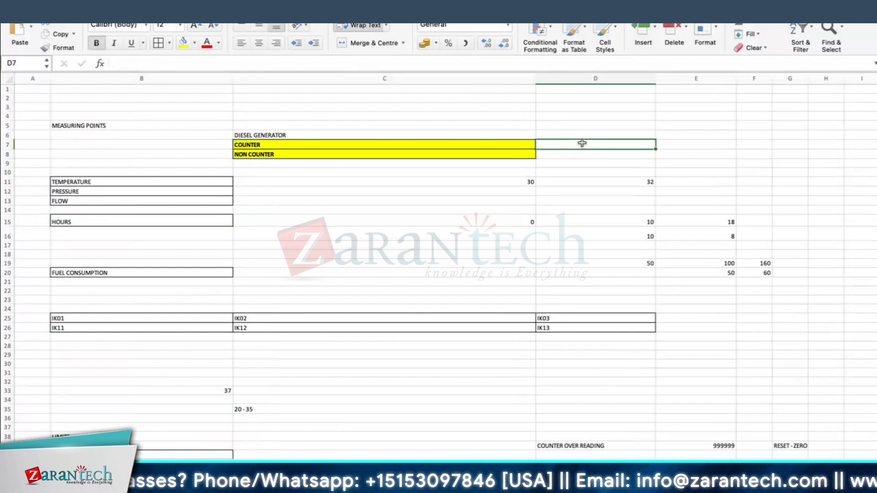
{"action": "left_click", "coordinate": [87, 219]}
{"action": "left_click", "coordinate": [88, 273]}
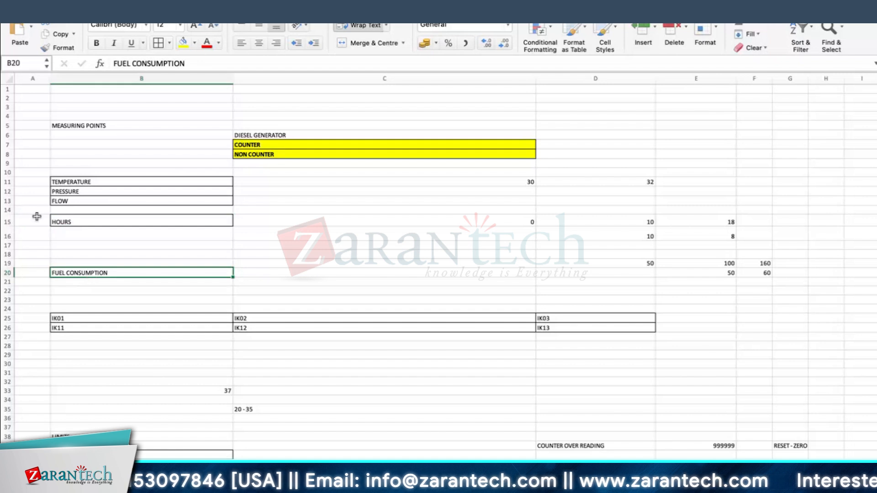
{"action": "left_click", "coordinate": [97, 221]}
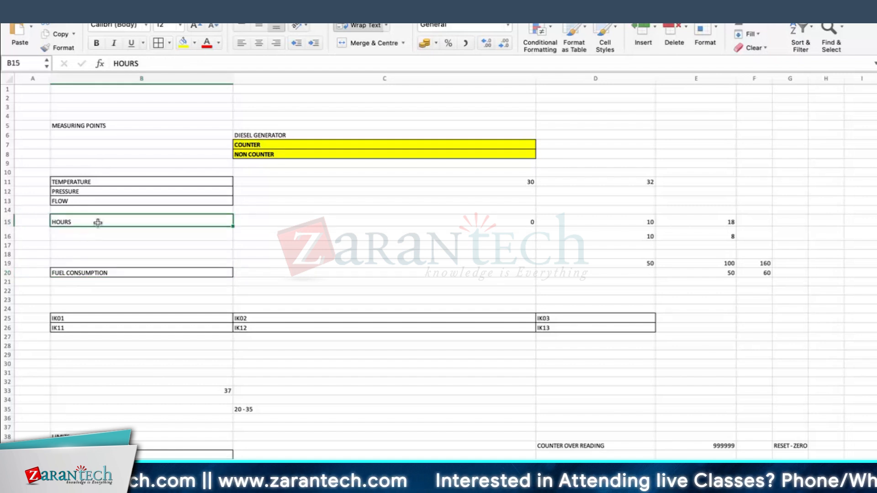
{"action": "left_click", "coordinate": [323, 246]}
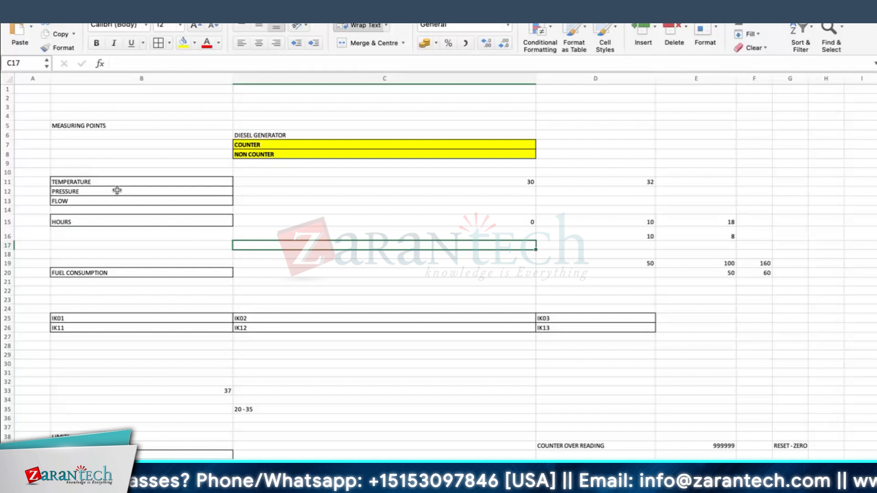
{"action": "left_click", "coordinate": [266, 146]}
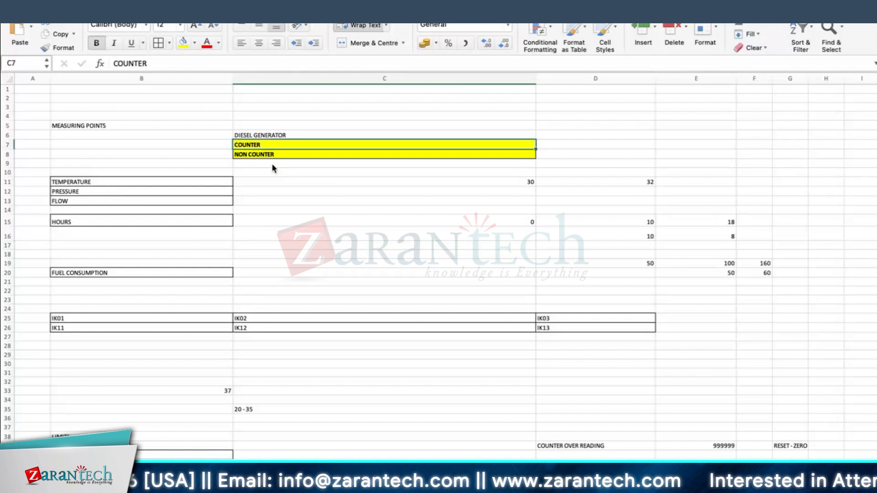
Note the heading MEASURING POINT in B152 and the transaction code IK01 in B154 of the maintenance strategy sheet.
{"action": "left_click", "coordinate": [386, 245]}
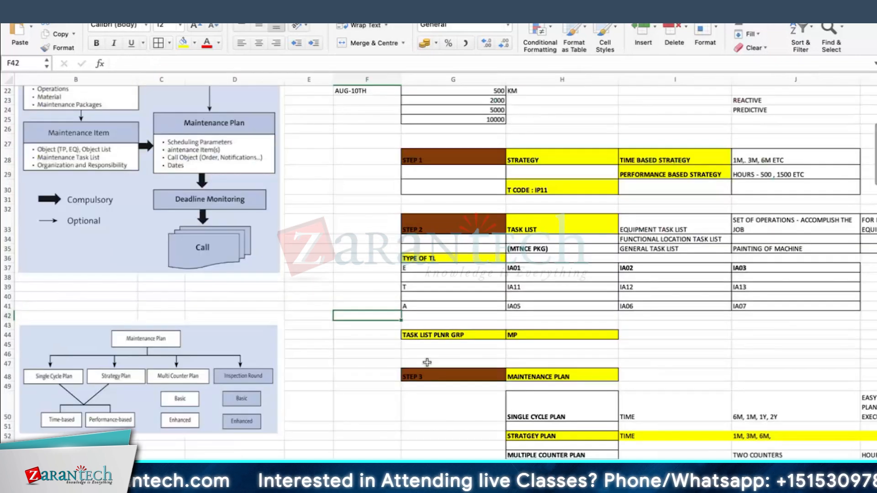
{"action": "scroll", "coordinate": [428, 363], "scroll_direction": "down", "scroll_amount": 20}
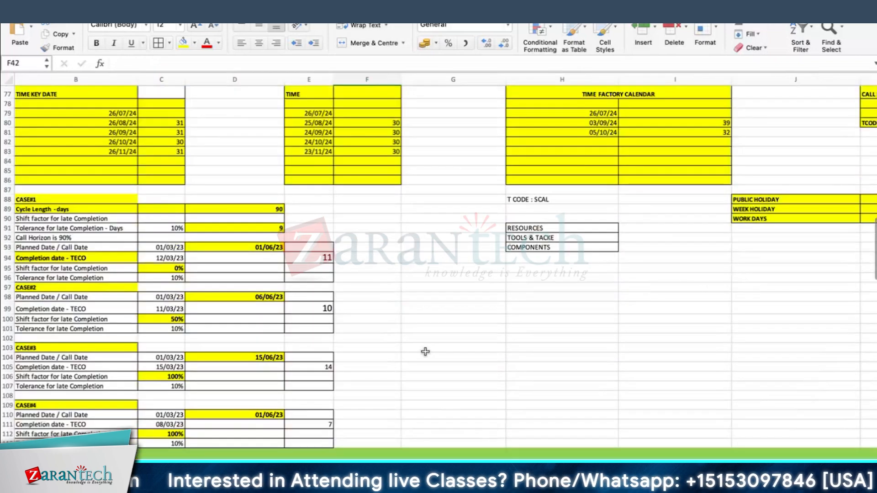
{"action": "scroll", "coordinate": [425, 349], "scroll_direction": "up", "scroll_amount": 3}
{"action": "left_click", "coordinate": [85, 192]}
{"action": "type", "text": "MEASURING POINT"}
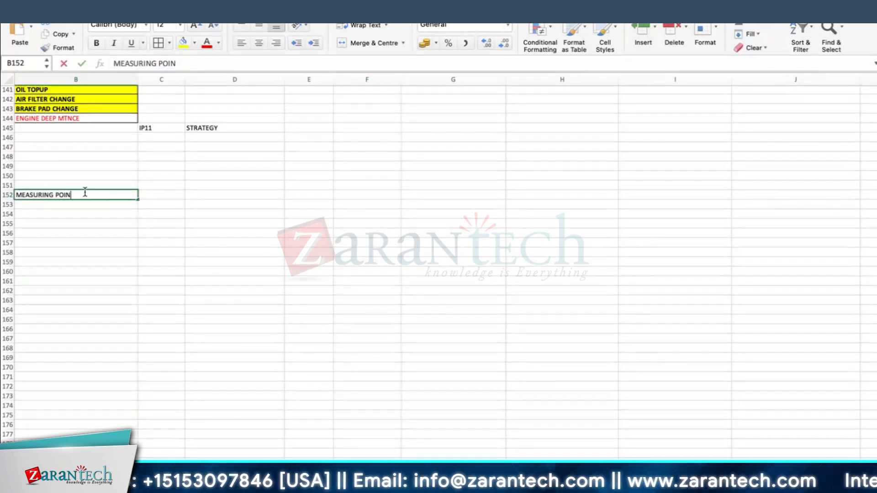
{"action": "key", "text": "Return"}
{"action": "key", "text": "Return"}
{"action": "type", "text": "IKO"}
{"action": "type", "text": "1"}
{"action": "key", "text": "Return"}
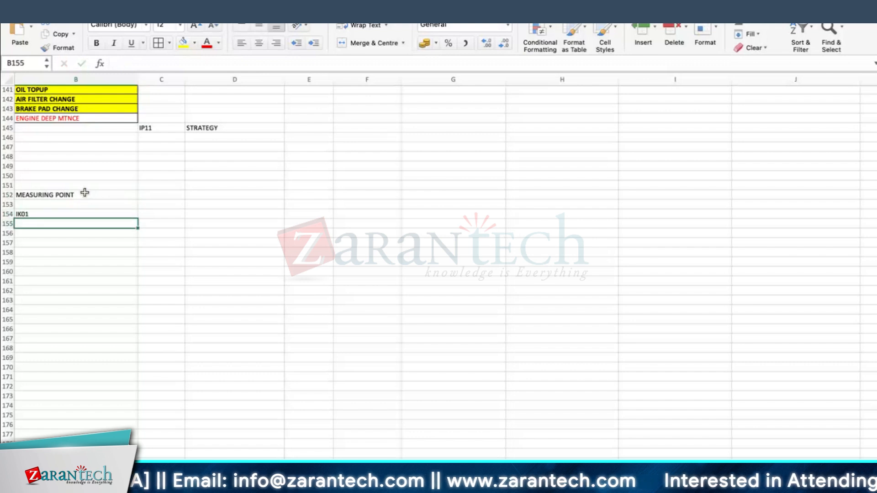
Switch to SAP, start transaction IK01 and begin a measuring point for the diesel generator equipment as a counter.
{"action": "key", "text": "ctrl+Left"}
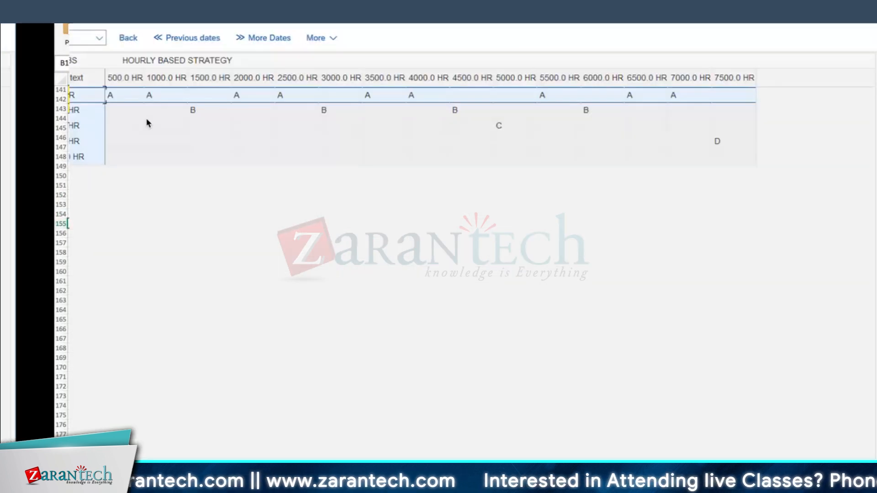
{"action": "left_click", "coordinate": [54, 37]}
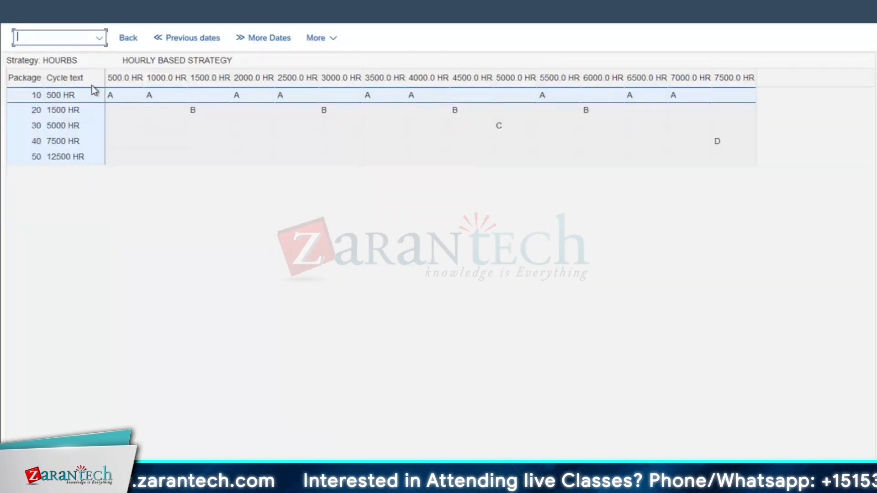
{"action": "type", "text": "/NIK01"}
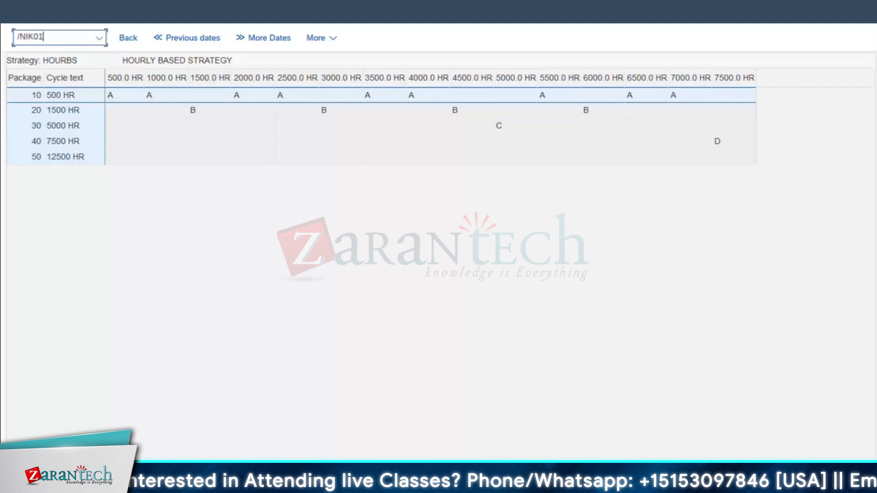
{"action": "key", "text": "Return"}
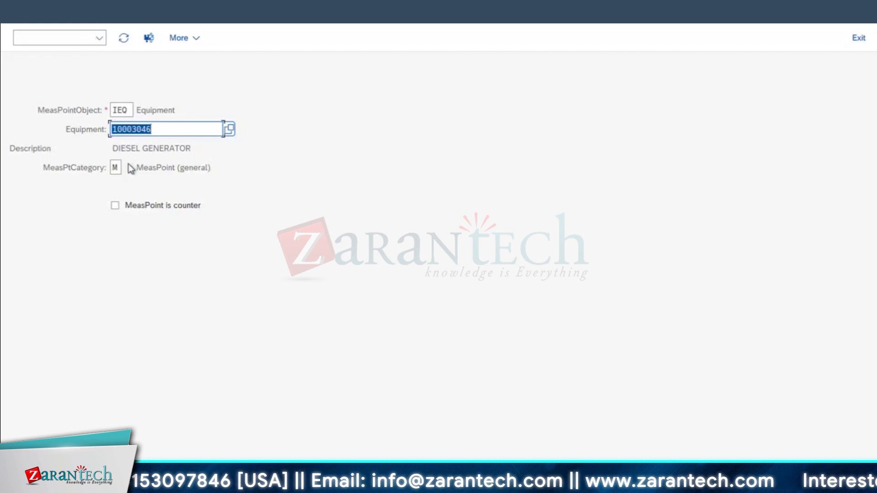
{"action": "left_click", "coordinate": [117, 206]}
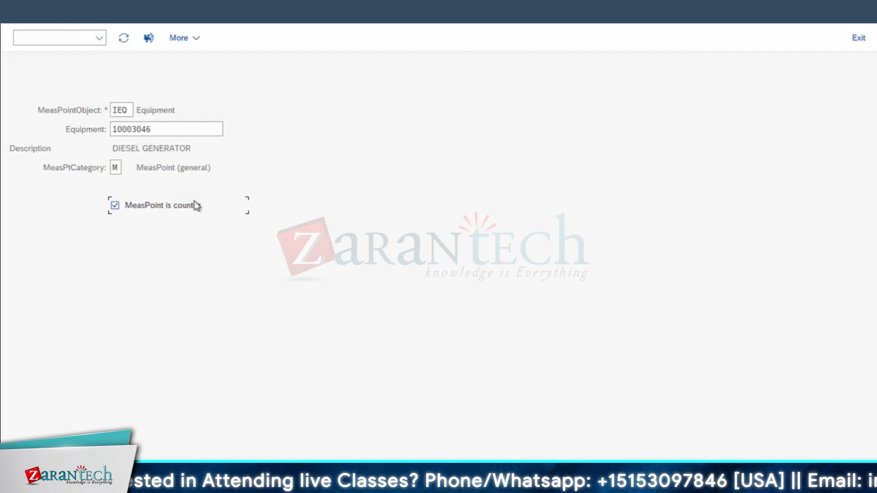
{"action": "key", "text": "Return"}
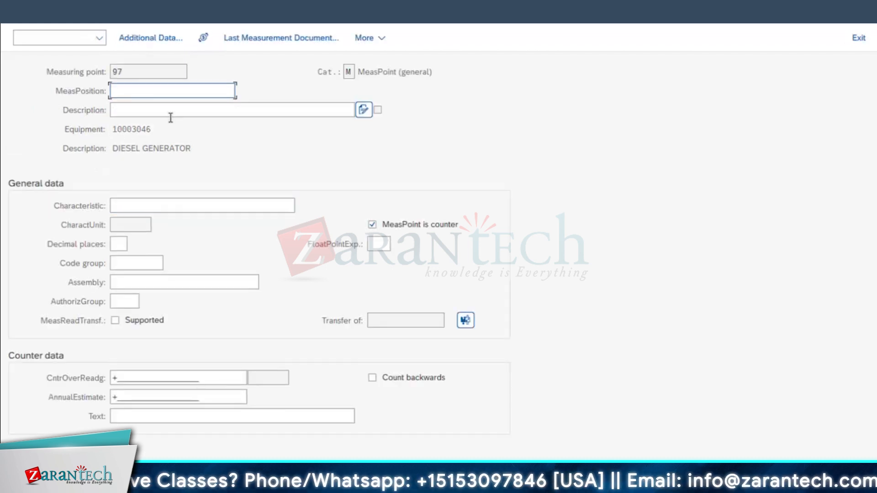
Give the measuring point the position METER - F, description RUNNING HOURS - DG - 01 and characteristic OPERATING_HOUR.
{"action": "left_click", "coordinate": [142, 100]}
{"action": "left_click", "coordinate": [134, 128]}
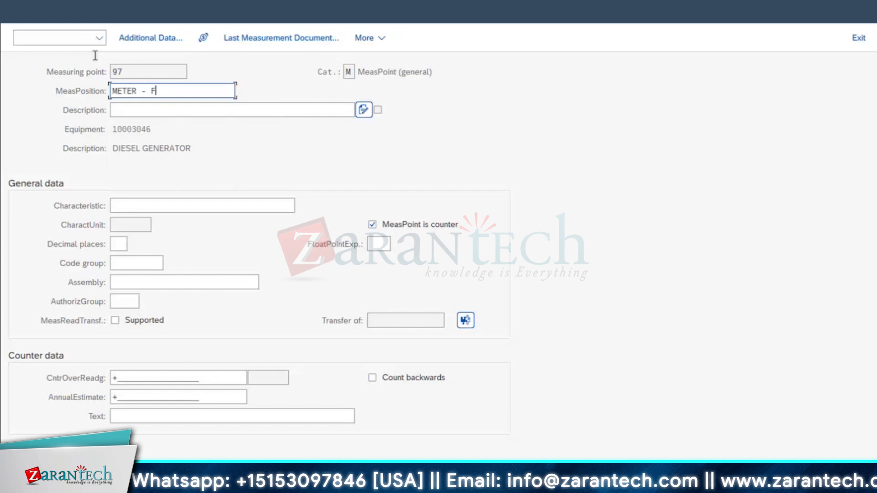
{"action": "left_click", "coordinate": [131, 115]}
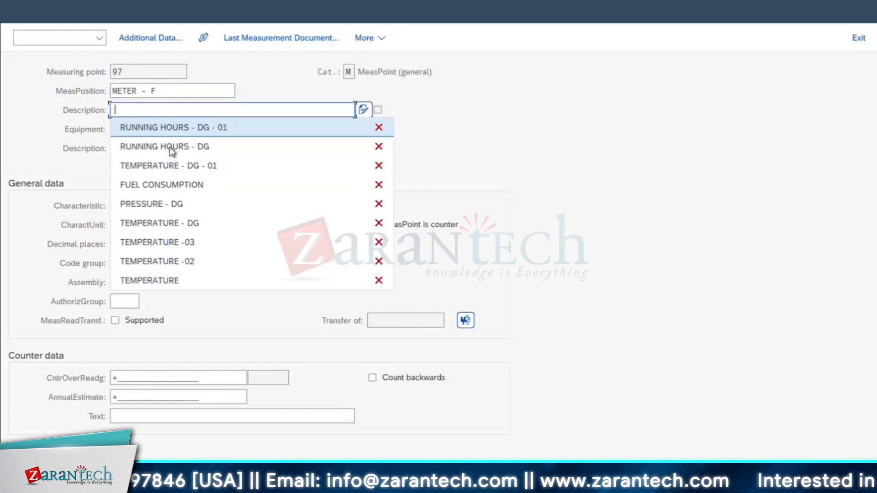
{"action": "left_click", "coordinate": [167, 128]}
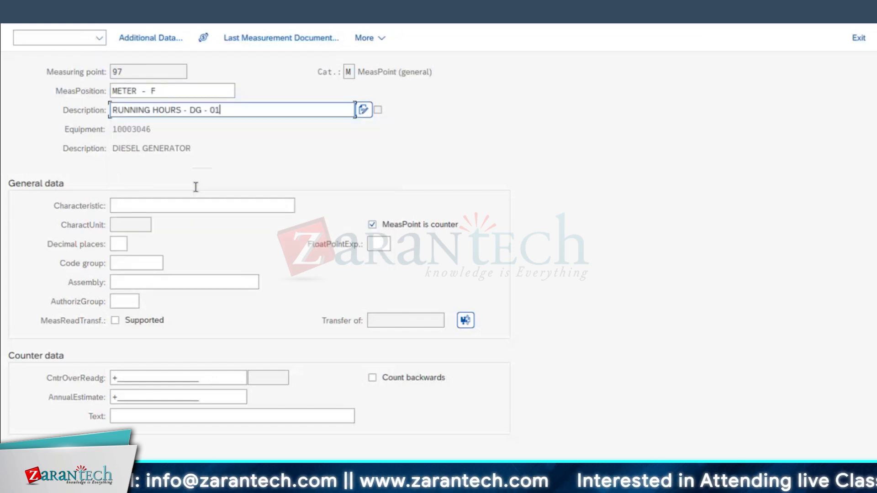
{"action": "left_click", "coordinate": [179, 205]}
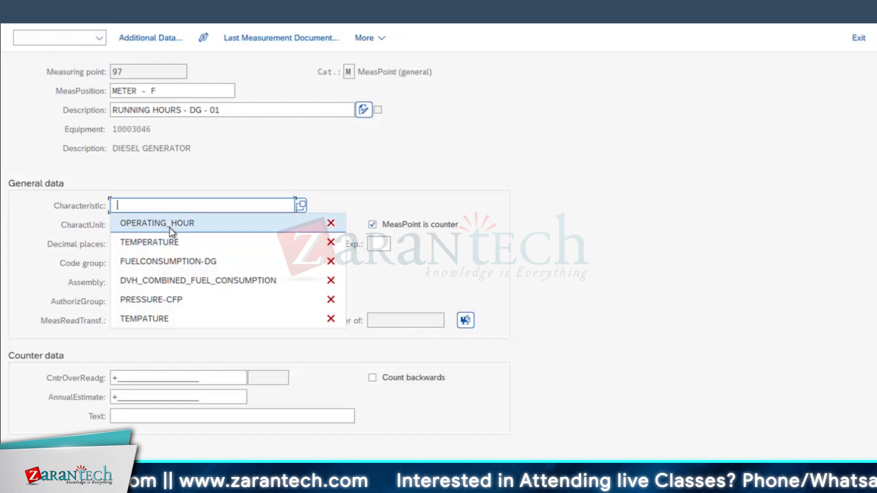
{"action": "left_click", "coordinate": [169, 225]}
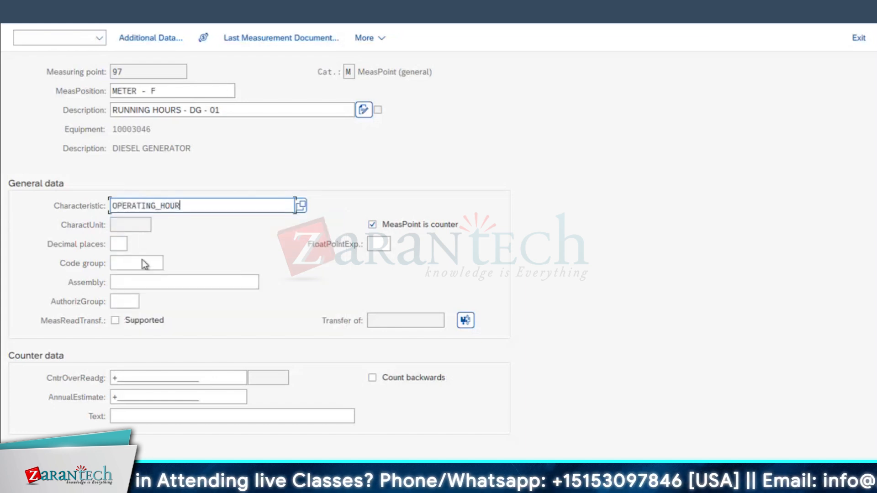
{"action": "key", "text": "Return"}
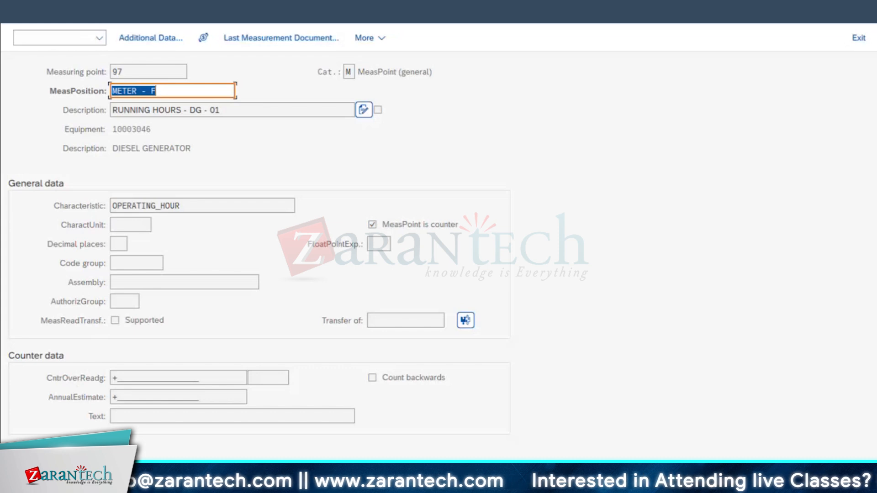
{"action": "left_click", "coordinate": [166, 90]}
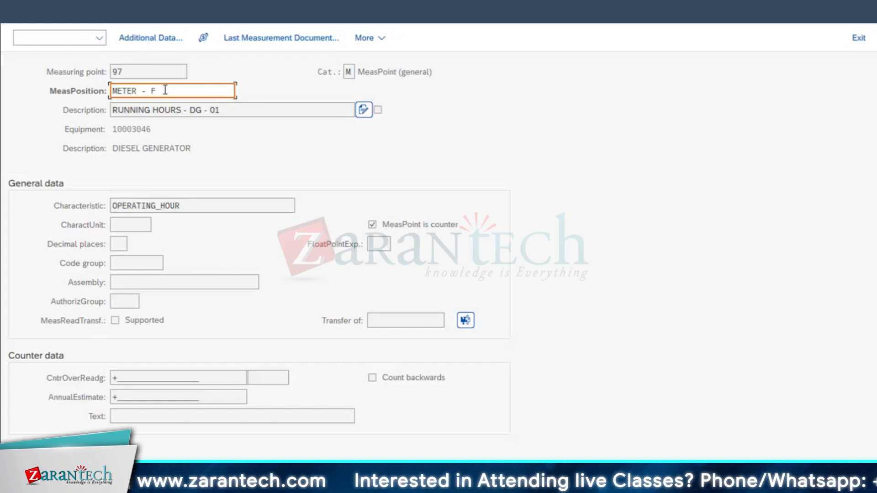
{"action": "key", "text": "Return"}
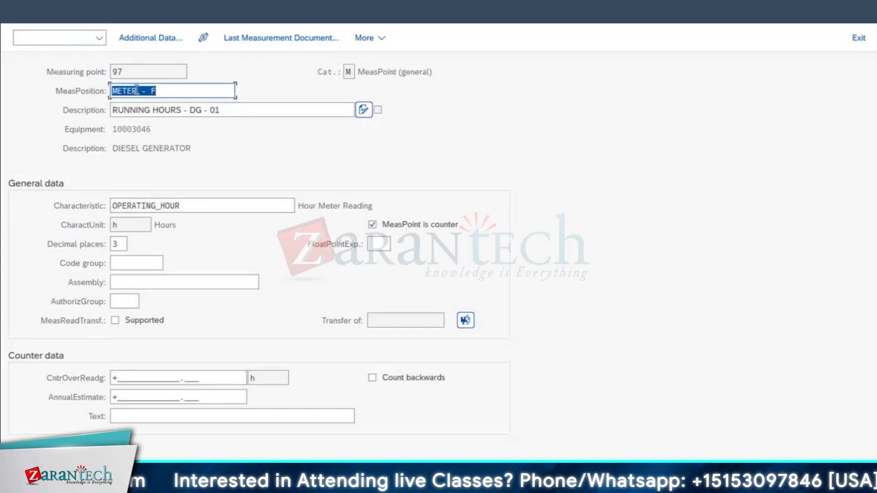
Set the measuring point's counter overflow reading to 99999999 hours.
{"action": "left_click", "coordinate": [124, 380]}
{"action": "type", "text": "9999999"}
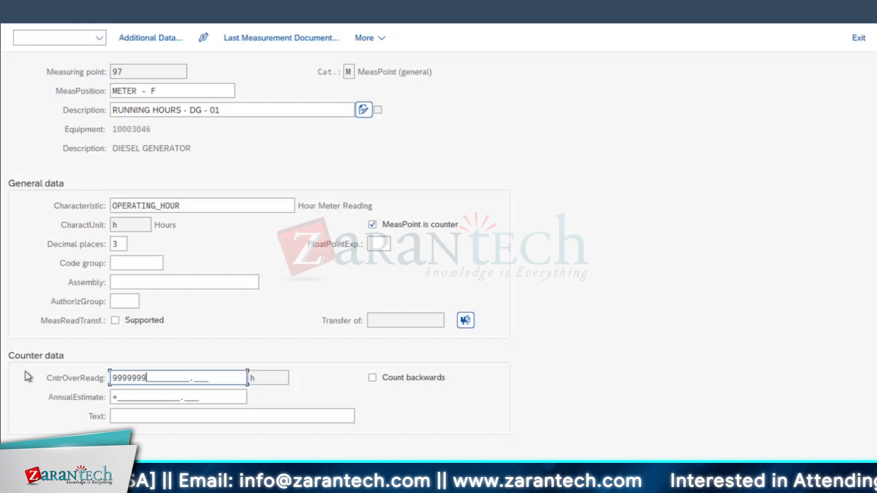
{"action": "type", "text": "9"}
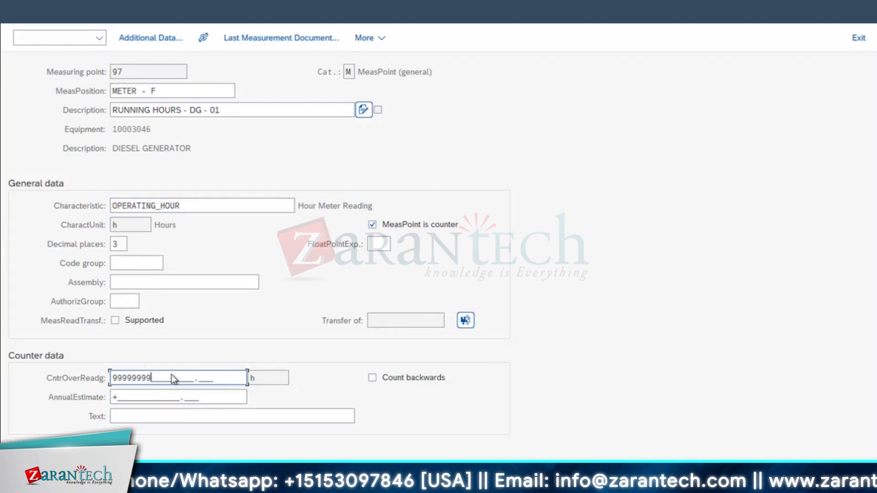
{"action": "left_click", "coordinate": [113, 398]}
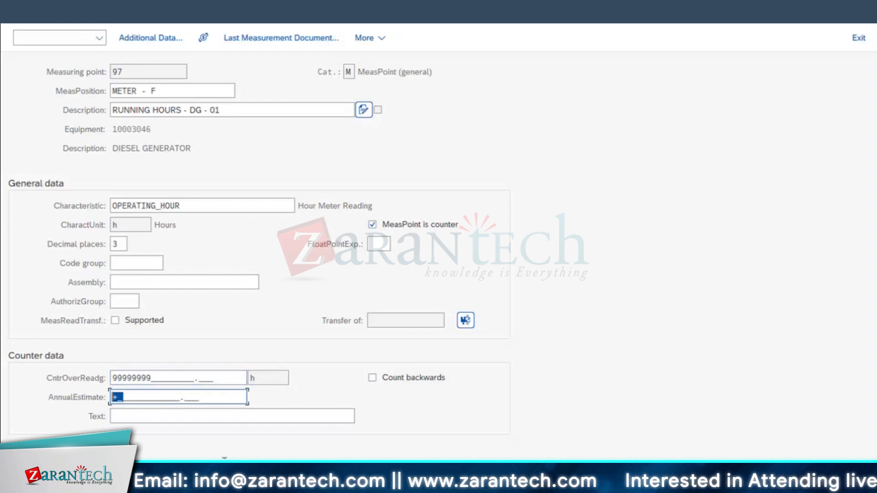
Switch to the Excel workbook and enter 8, 30 and 12 in cells C157, D157 and E157.
{"action": "key", "text": "super+Tab"}
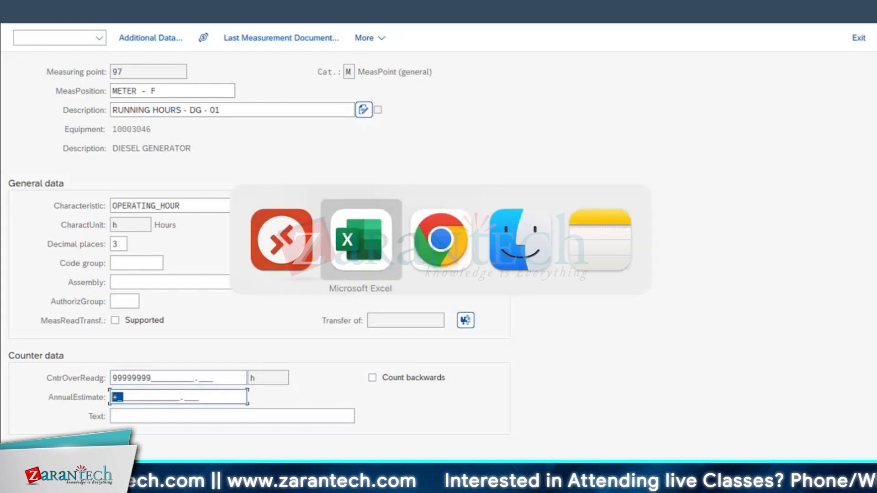
{"action": "left_click", "coordinate": [162, 241]}
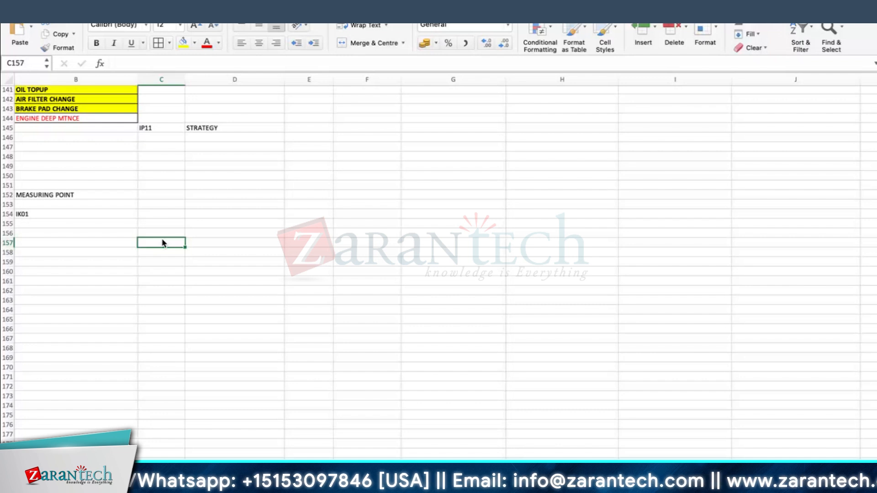
{"action": "type", "text": "8"}
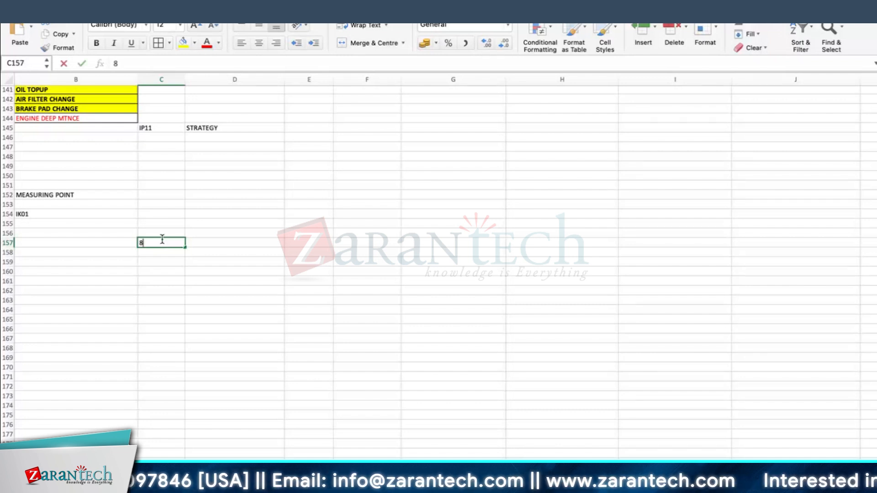
{"action": "key", "text": "Tab"}
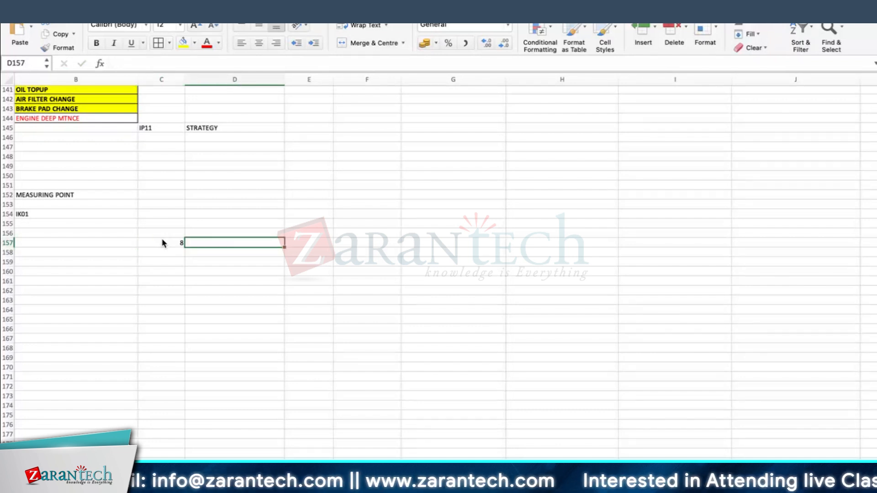
{"action": "key", "text": "Tab"}
{"action": "type", "text": "30"}
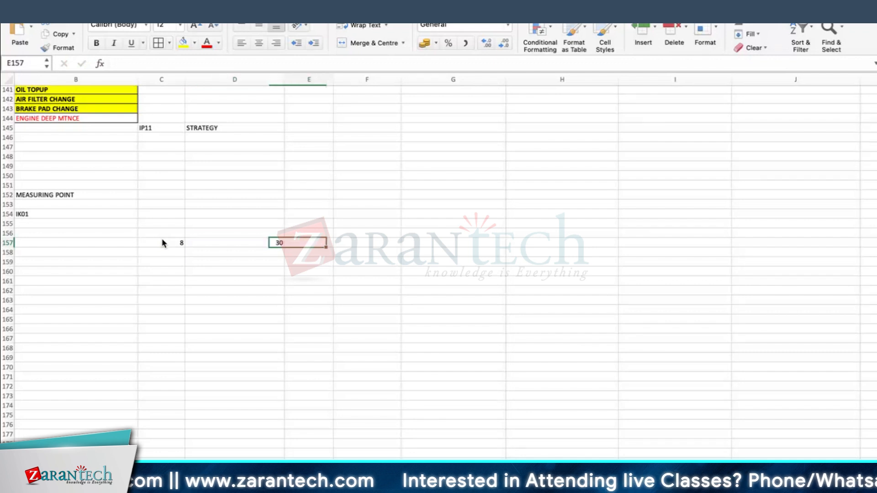
{"action": "key", "text": "Tab"}
{"action": "type", "text": "12"}
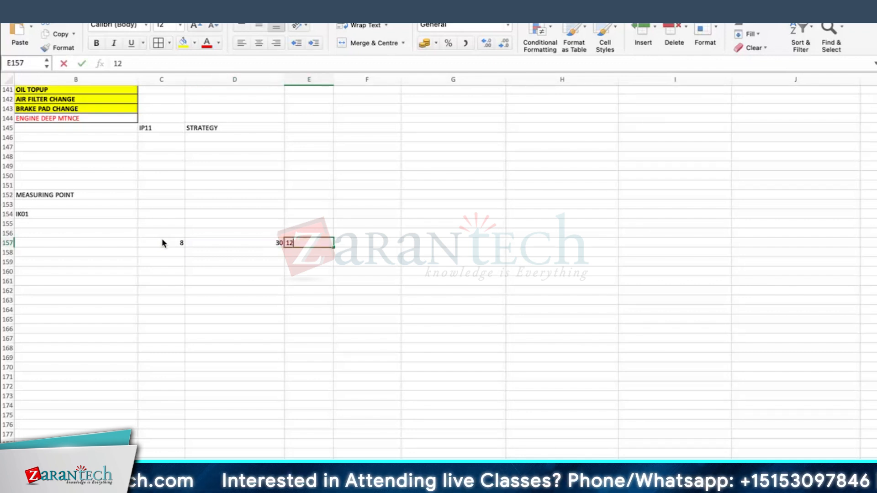
Calculate the annual running hours in F157 with the formula =C157*D157*E157.
{"action": "key", "text": "Tab"}
{"action": "type", "text": "="}
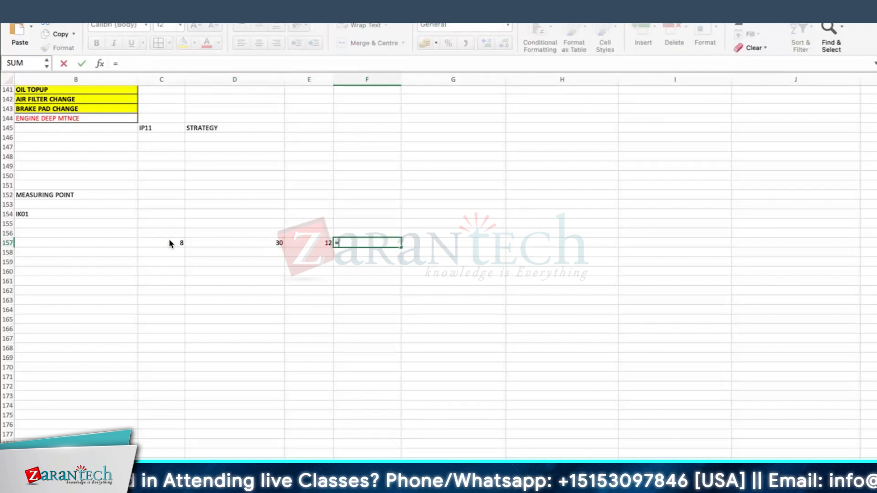
{"action": "left_click", "coordinate": [171, 244]}
{"action": "type", "text": "*"}
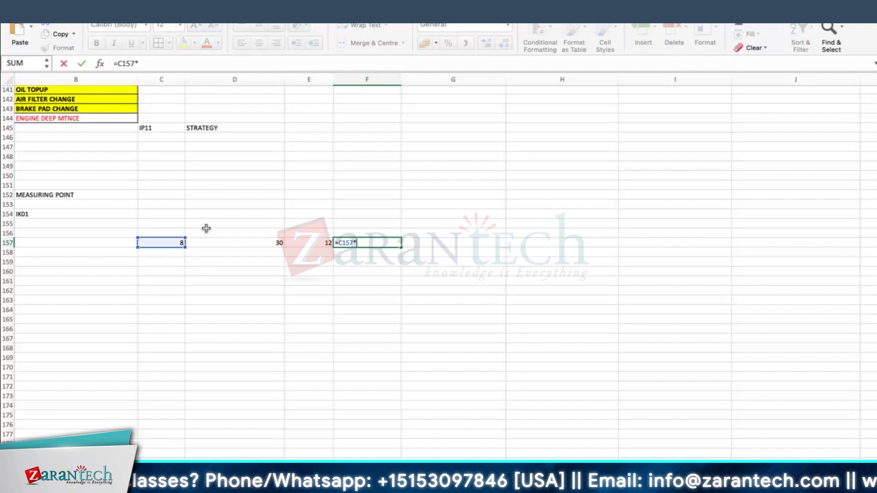
{"action": "left_click", "coordinate": [241, 243]}
{"action": "type", "text": "*"}
{"action": "left_click", "coordinate": [307, 245]}
{"action": "key", "text": "Return"}
{"action": "left_click", "coordinate": [389, 243]}
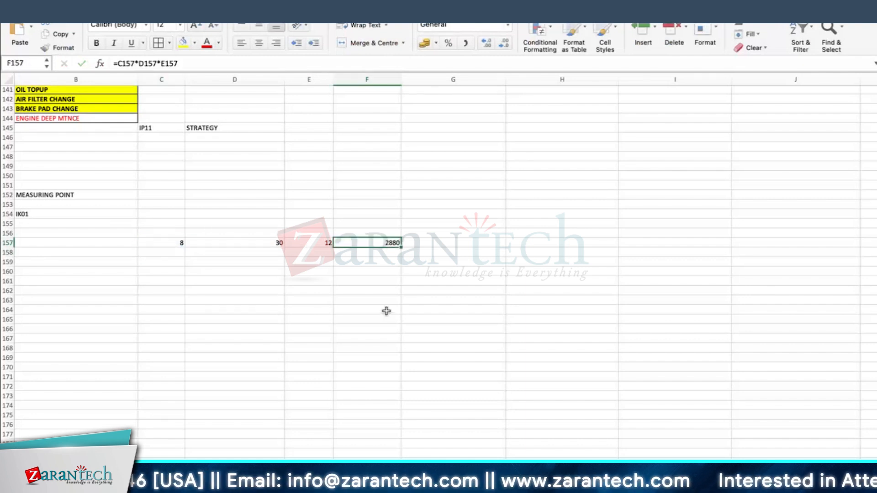
Switch back to SAP and set the measuring point's annual estimate to 2880 hours.
{"action": "key", "text": "super+Tab"}
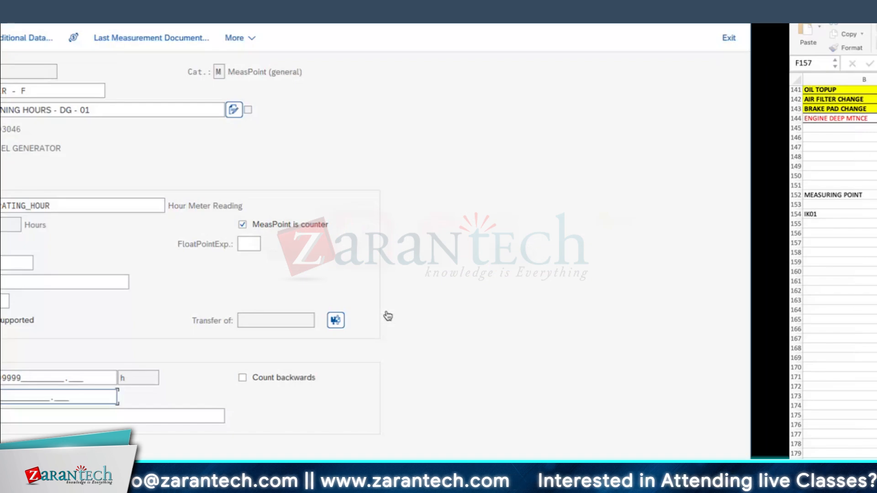
{"action": "type", "text": "28"}
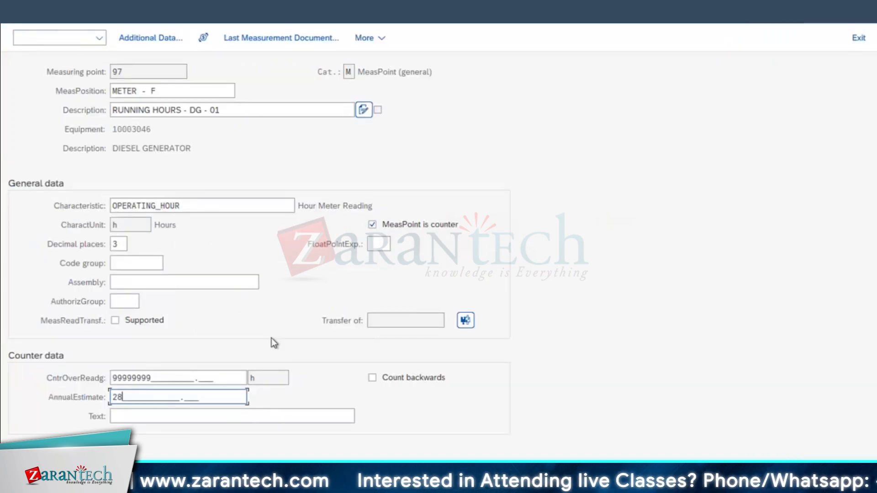
{"action": "type", "text": "80"}
{"action": "key", "text": "Return"}
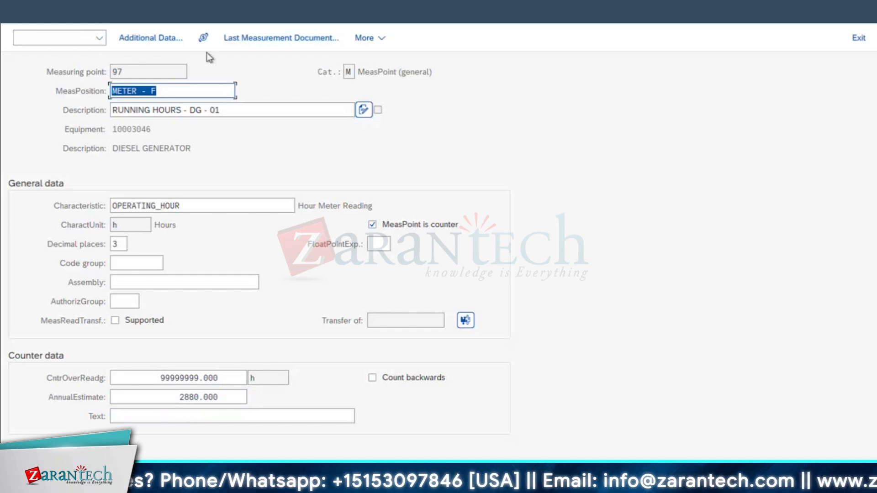
Copy measuring point number 97 and record it in the Excel workbook, with the label MP in B160 and the number in C160.
{"action": "double_click", "coordinate": [121, 73]}
{"action": "key", "text": "super+c"}
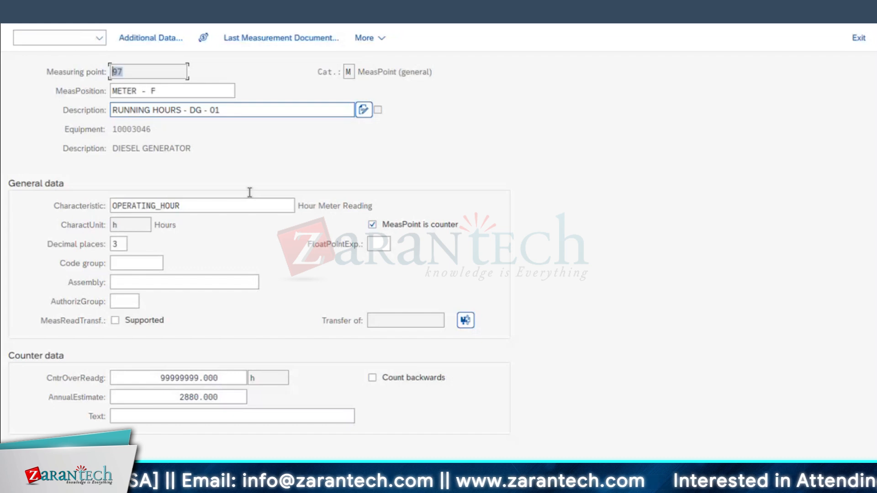
{"action": "key", "text": "super+Tab"}
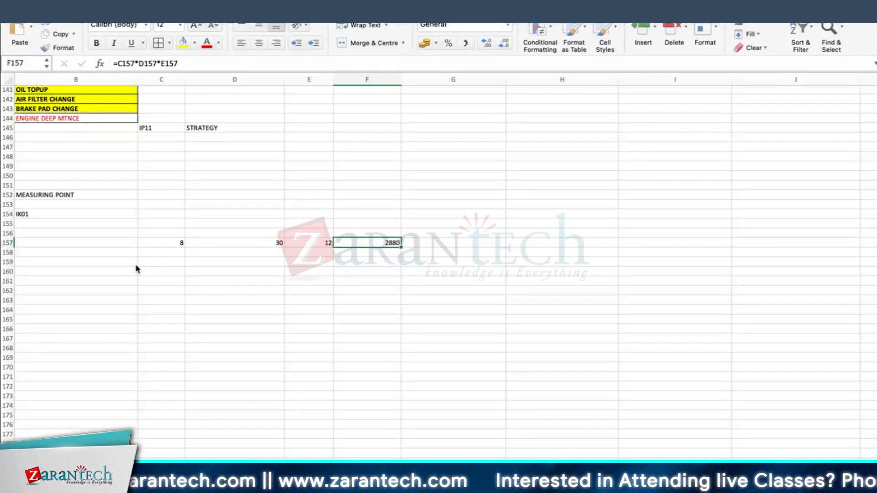
{"action": "left_click", "coordinate": [58, 272]}
{"action": "type", "text": "MP"}
{"action": "key", "text": "Tab"}
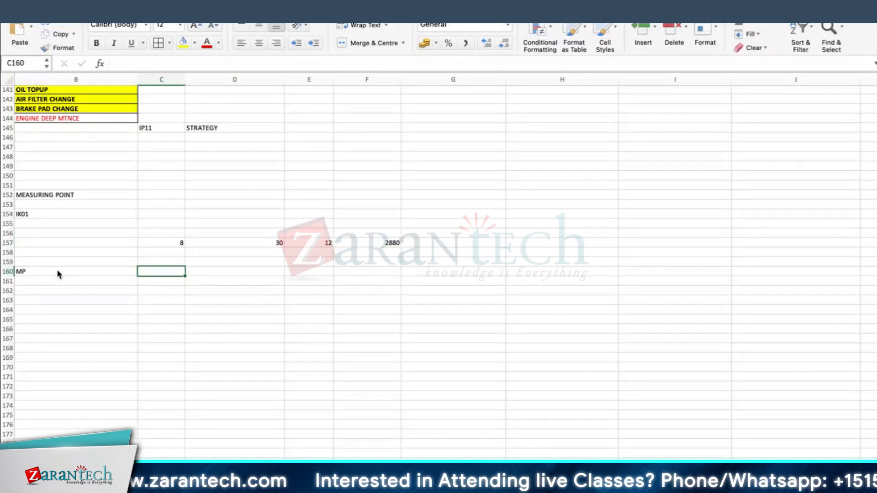
{"action": "key", "text": "super+v"}
Switch back to SAP, save the new measuring point and return to the SAP Easy Access screen.
{"action": "key", "text": "super+Tab"}
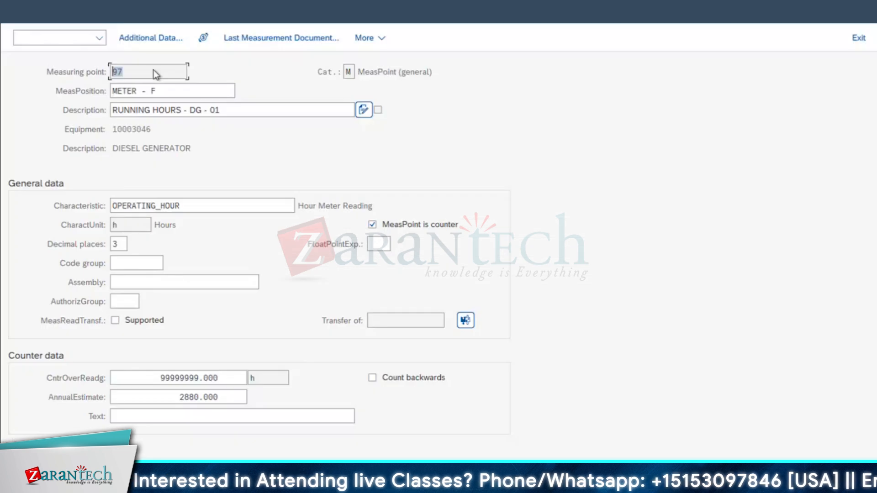
{"action": "key", "text": "ctrl+s"}
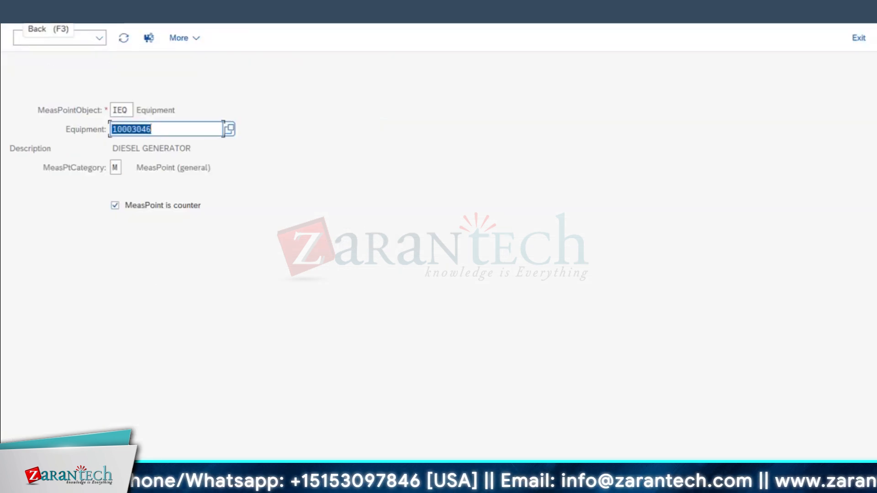
{"action": "key", "text": "F3"}
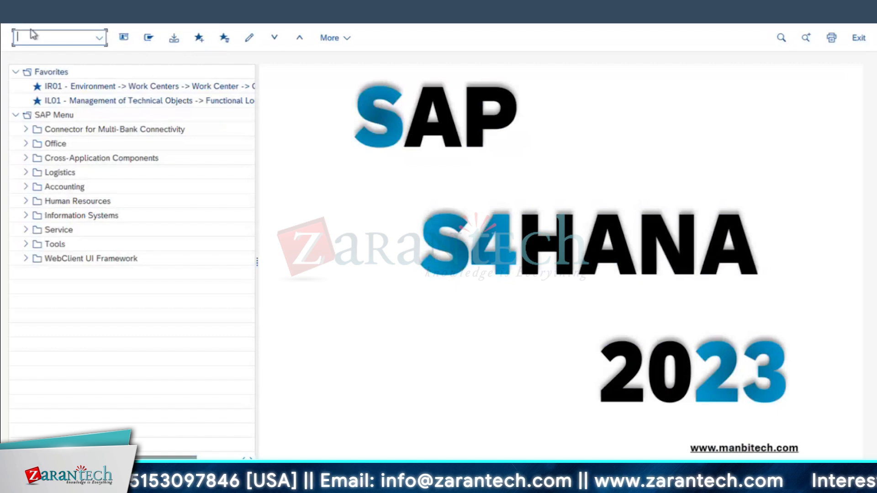
Create and save a measurement document for measuring point 97 with a counter reading of 8 hours.
{"action": "type", "text": "IK1"}
{"action": "key", "text": "Return"}
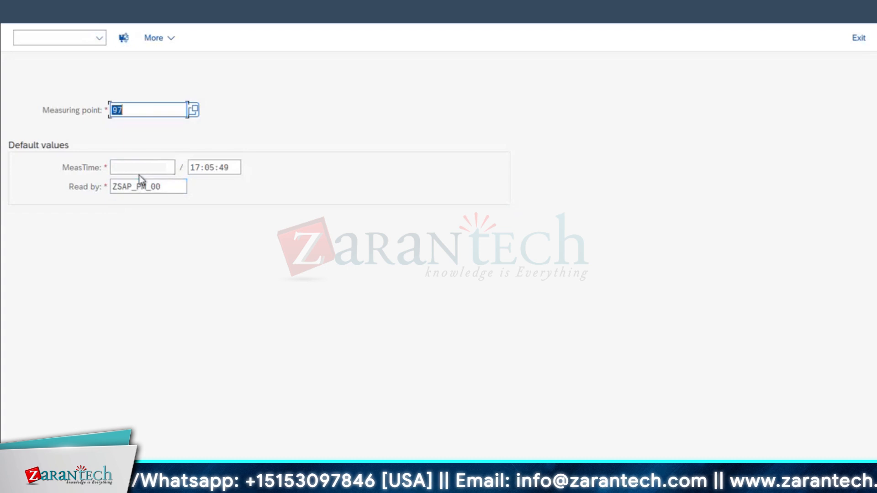
{"action": "key", "text": "Return"}
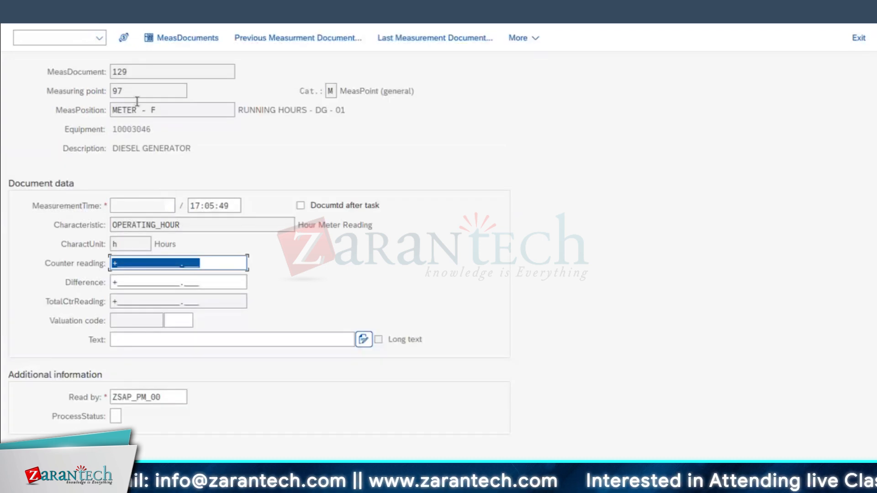
{"action": "left_click", "coordinate": [157, 257]}
{"action": "type", "text": "8"}
{"action": "key", "text": "Return"}
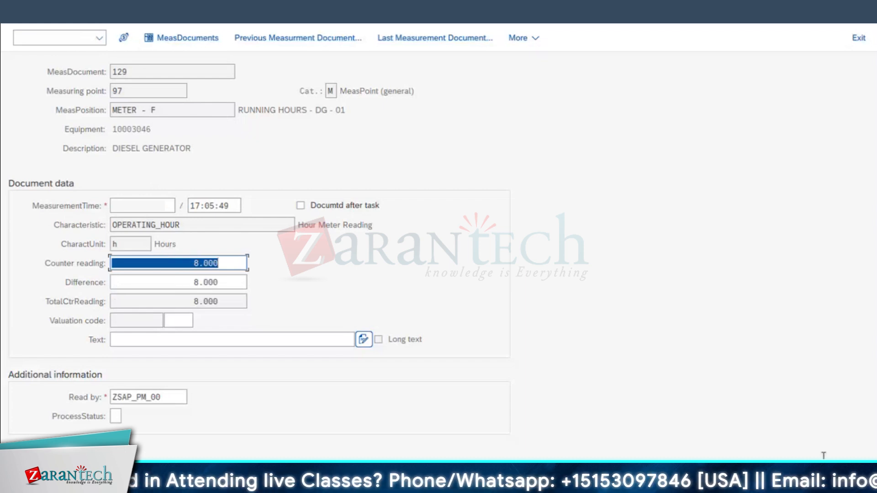
{"action": "left_click", "coordinate": [826, 479]}
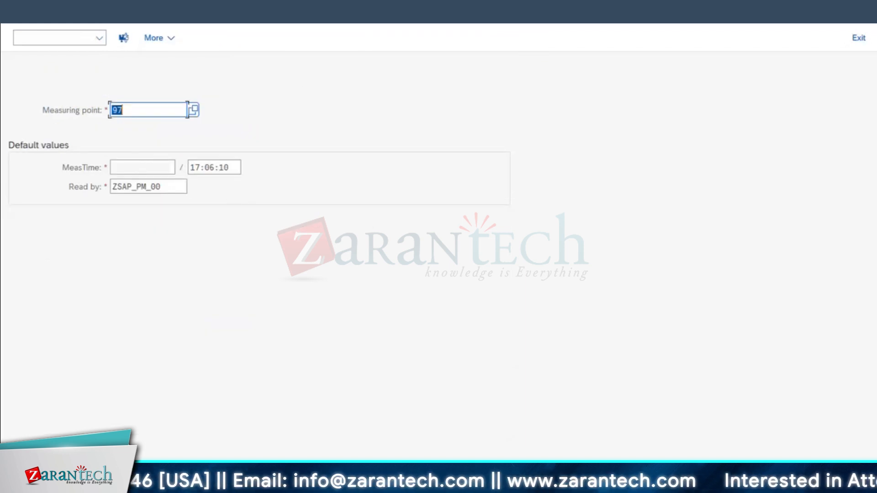
Create and save a second measurement document for measuring point 97 with a counter reading of 16 hours.
{"action": "mouse_move", "coordinate": [211, 490]}
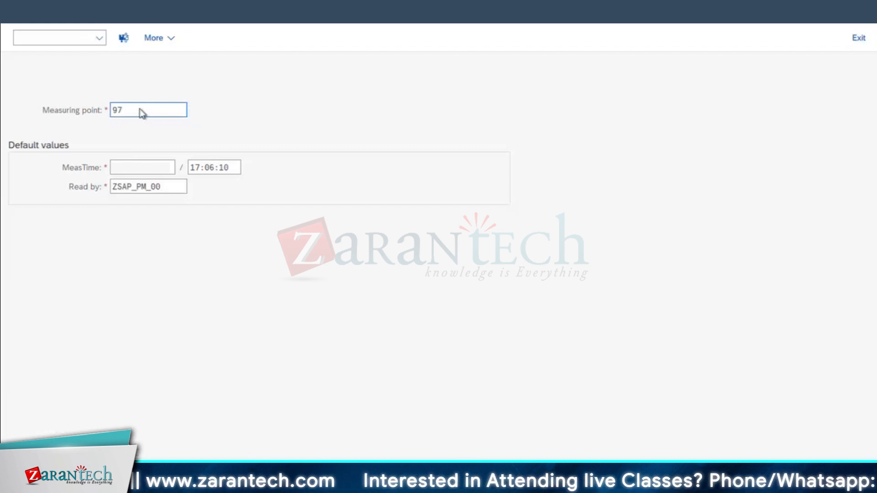
{"action": "key", "text": "Return"}
{"action": "type", "text": "8"}
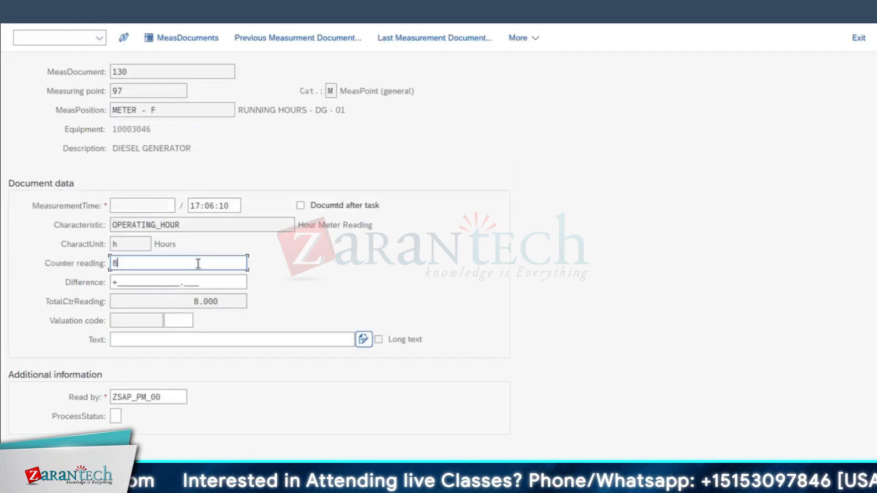
{"action": "key", "text": "BackSpace"}
{"action": "type", "text": "16"}
{"action": "key", "text": "Return"}
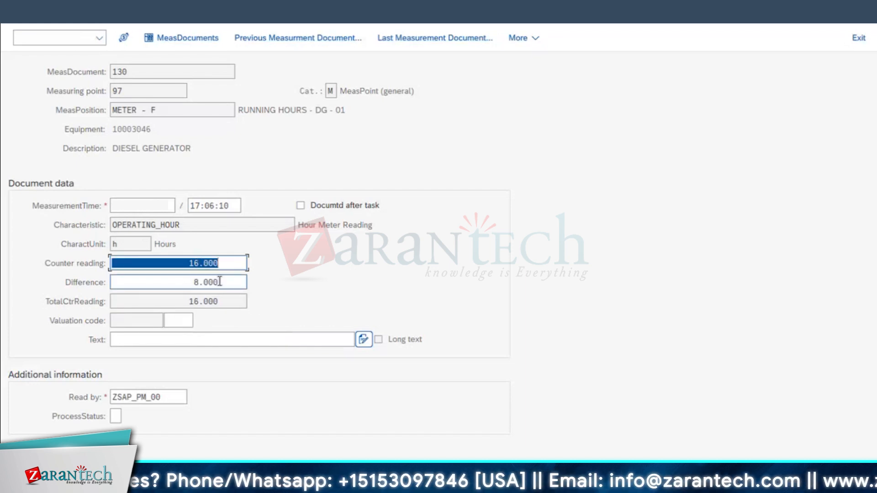
{"action": "left_click_drag", "start_coordinate": [220, 282], "coordinate": [122, 285]}
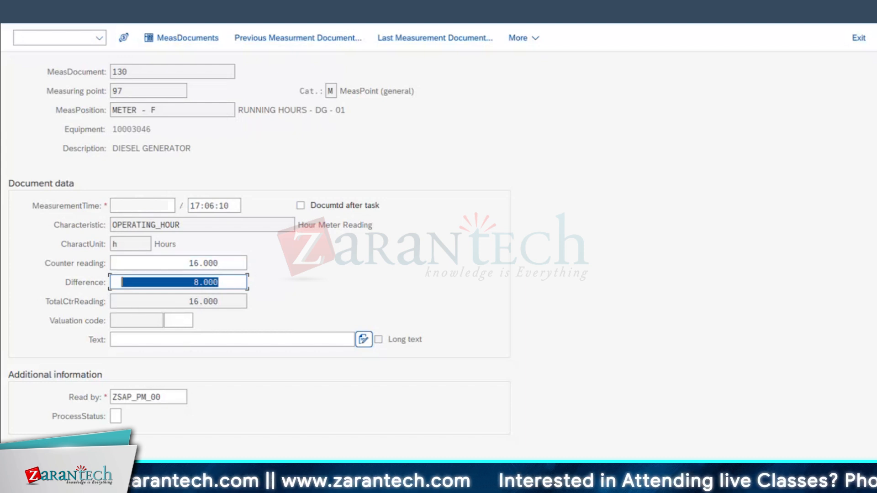
{"action": "key", "text": "ctrl+s"}
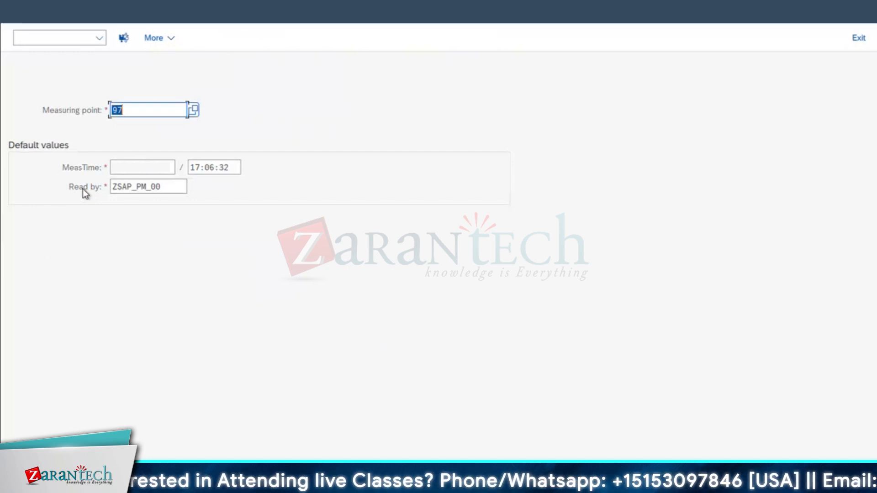
Leave measurement document creation and switch to the SAP window for creating the strategy maintenance plan.
{"action": "key", "text": "Return"}
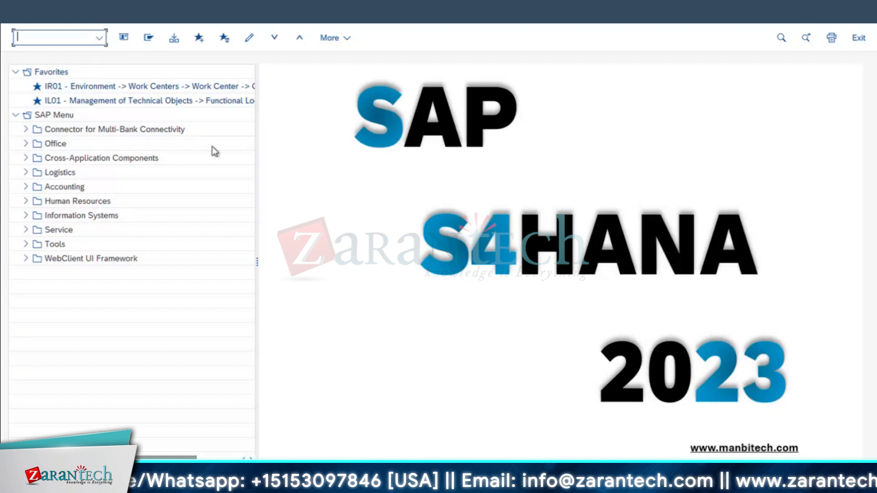
{"action": "left_click", "coordinate": [236, 488]}
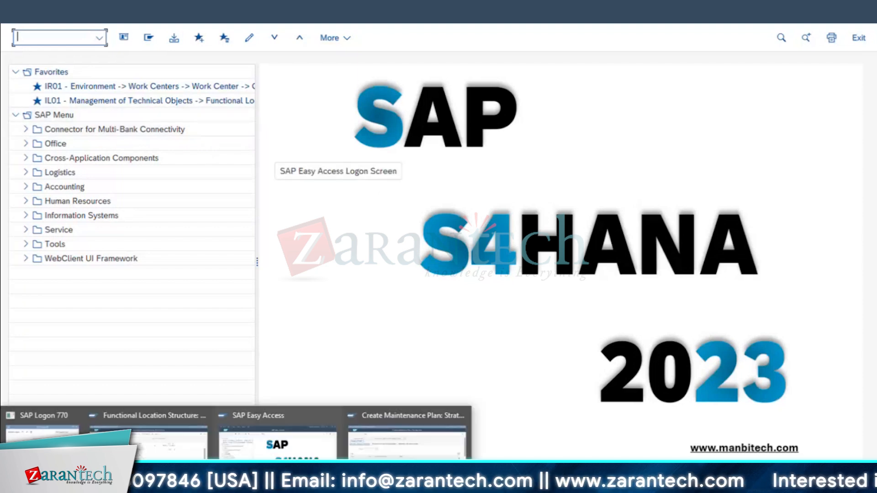
{"action": "left_click", "coordinate": [406, 446]}
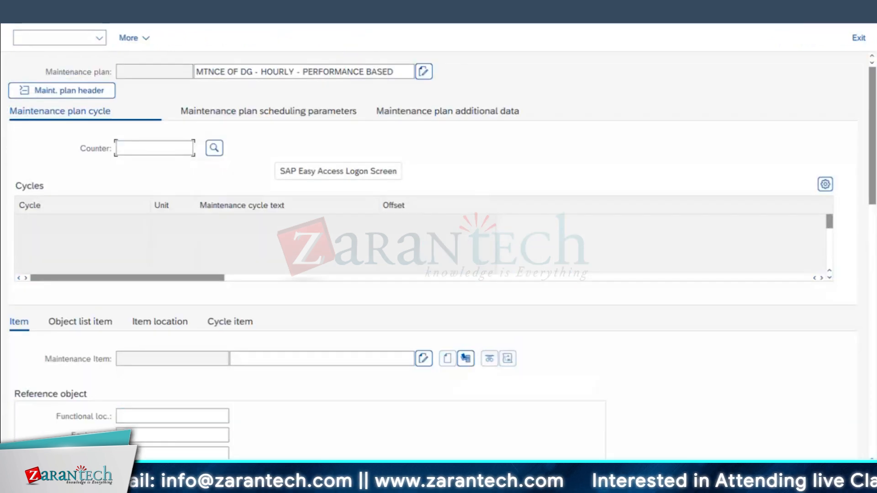
Start transaction IE03 in another SAP session, display equipment 10003046 and open its measuring points/counters.
{"action": "left_click", "coordinate": [149, 433]}
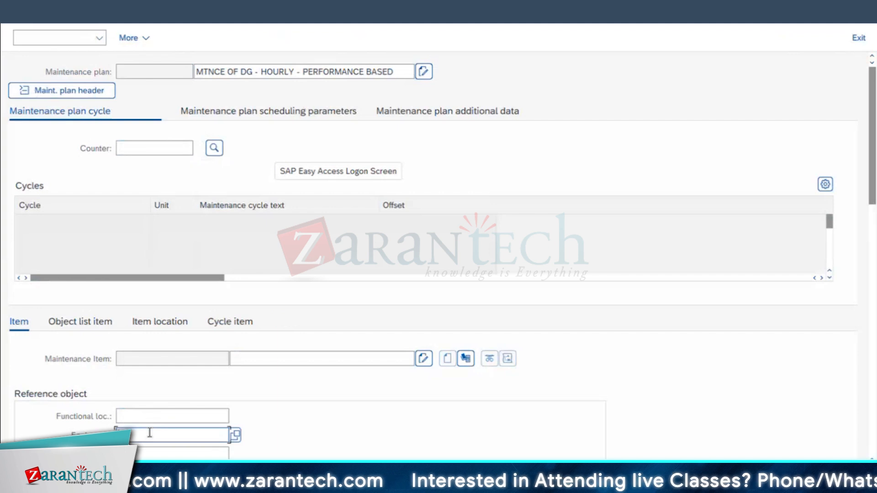
{"action": "left_click", "coordinate": [139, 148]}
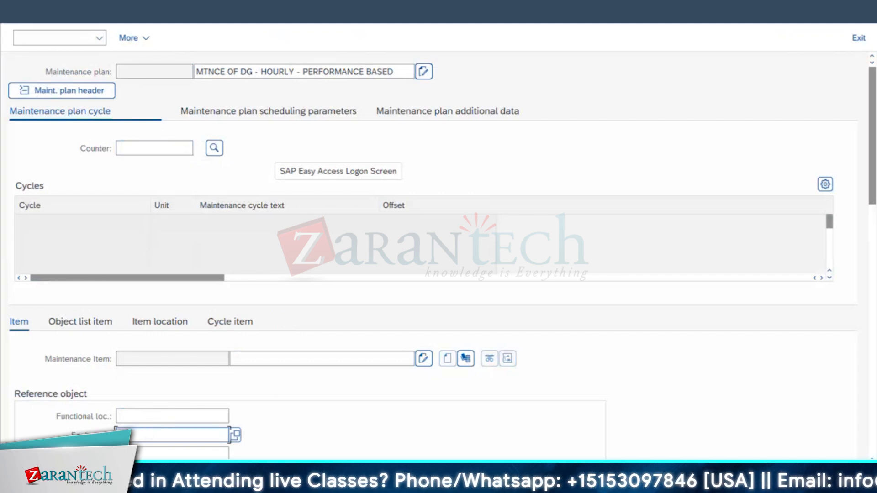
{"action": "left_click", "coordinate": [264, 4]}
{"action": "left_click", "coordinate": [299, 3]}
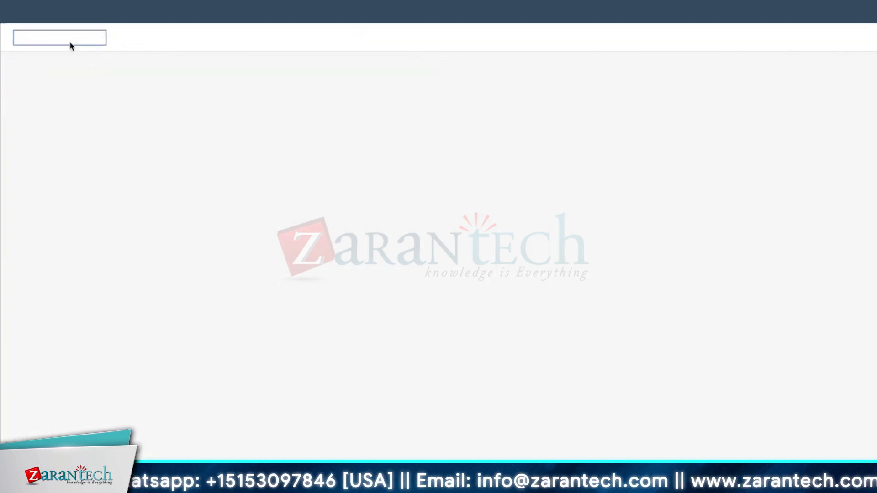
{"action": "type", "text": "IE03"}
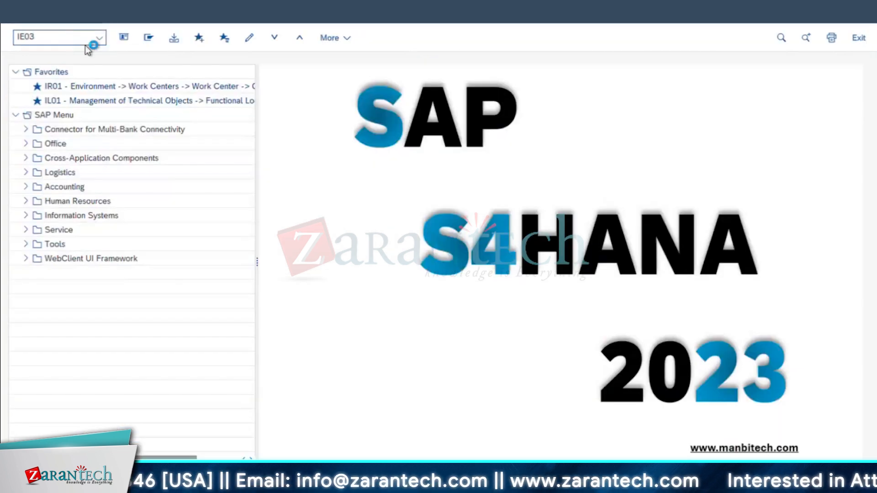
{"action": "key", "text": "Return"}
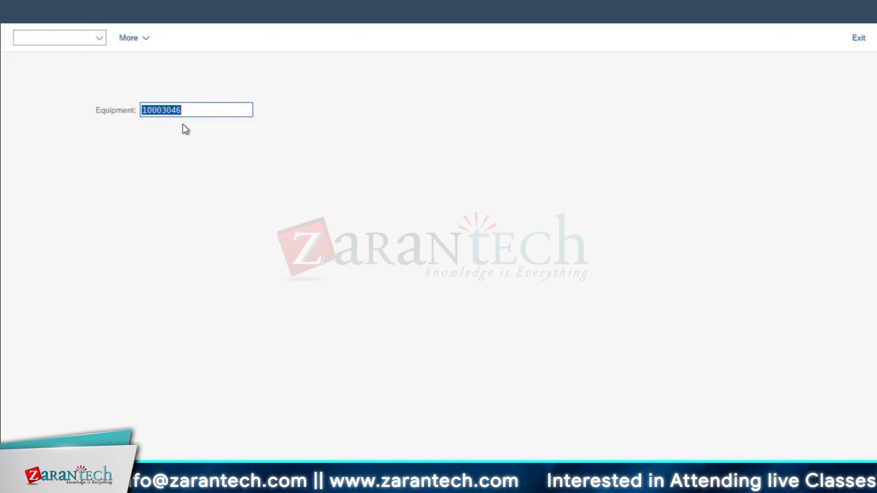
{"action": "key", "text": "Return"}
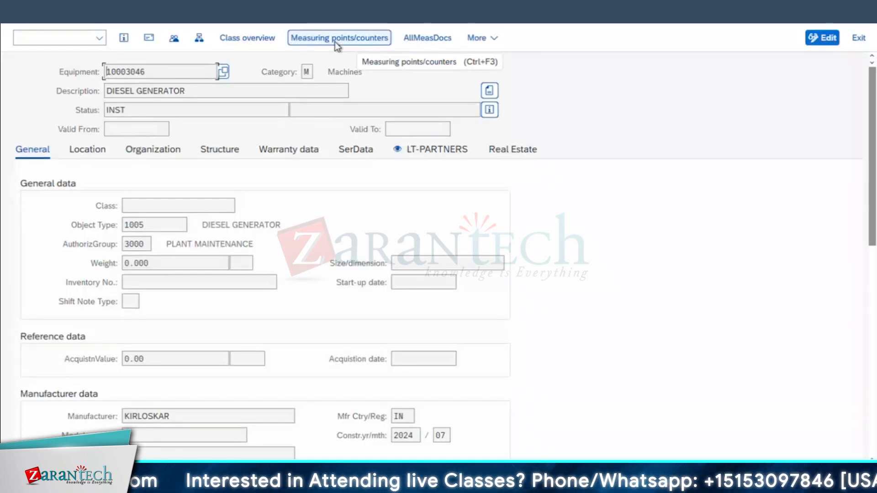
{"action": "left_click", "coordinate": [335, 41]}
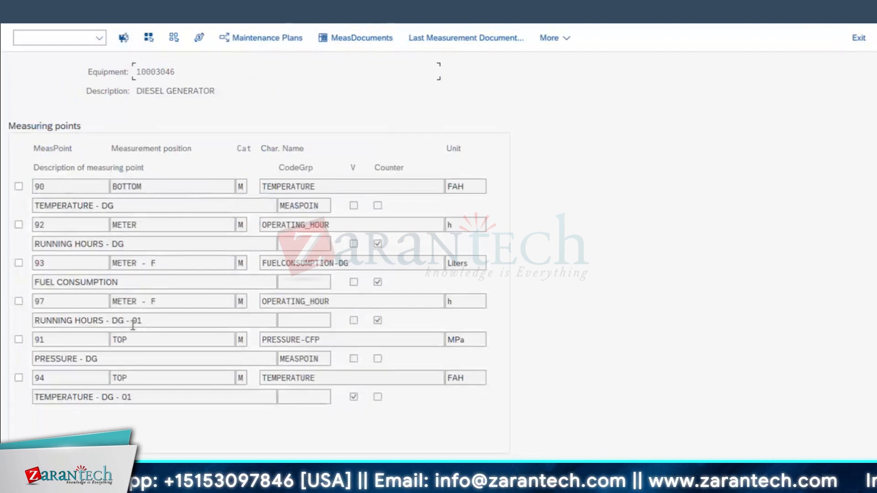
Examine the diesel generator's two running-hours counters, 92 and 97, comparing their descriptions and units.
{"action": "left_click_drag", "start_coordinate": [143, 320], "coordinate": [30, 321]}
{"action": "left_click_drag", "start_coordinate": [126, 249], "coordinate": [14, 224]}
{"action": "left_click_drag", "start_coordinate": [54, 305], "coordinate": [3, 354]}
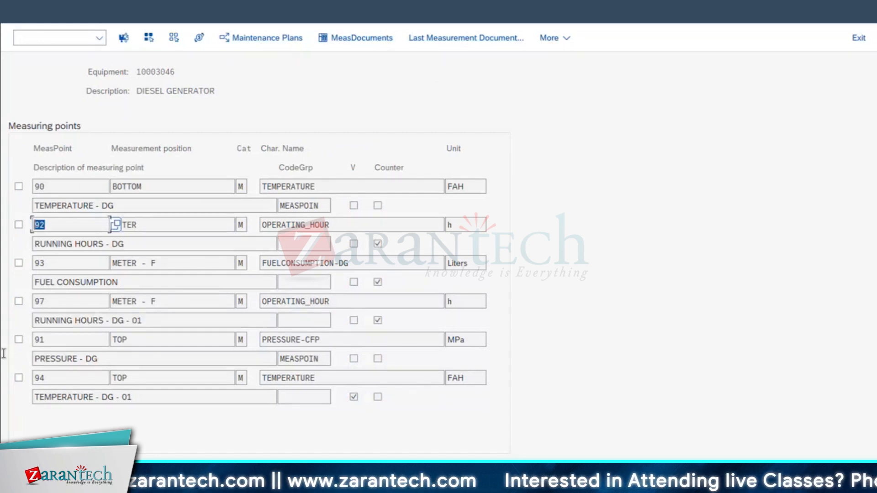
{"action": "left_click_drag", "start_coordinate": [50, 225], "coordinate": [15, 222]}
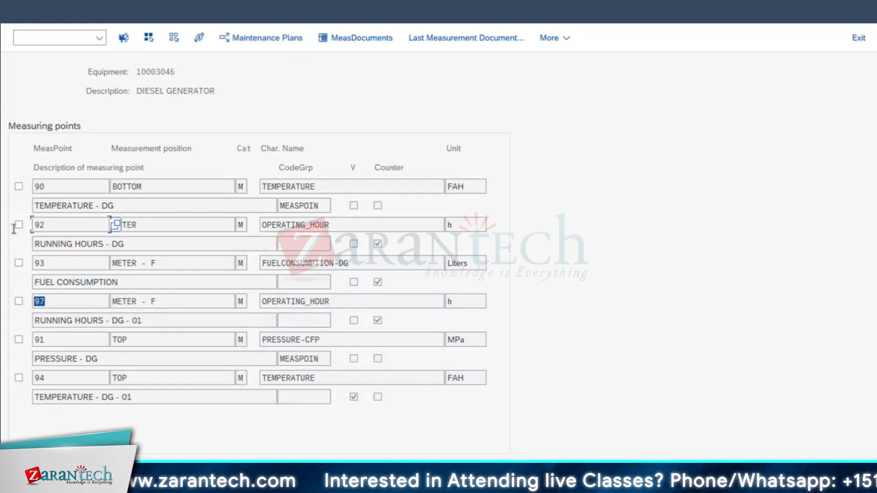
{"action": "left_click", "coordinate": [51, 307]}
{"action": "left_click_drag", "start_coordinate": [4, 325], "coordinate": [4, 323]}
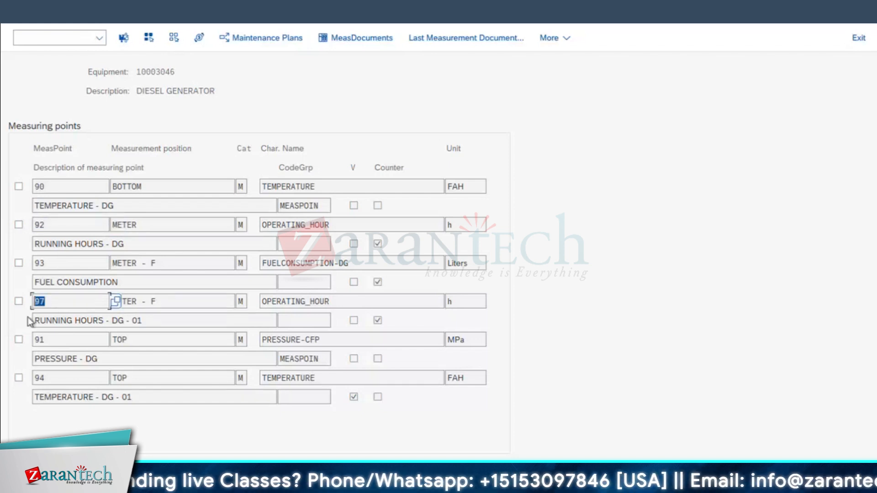
{"action": "left_click_drag", "start_coordinate": [141, 321], "coordinate": [7, 320]}
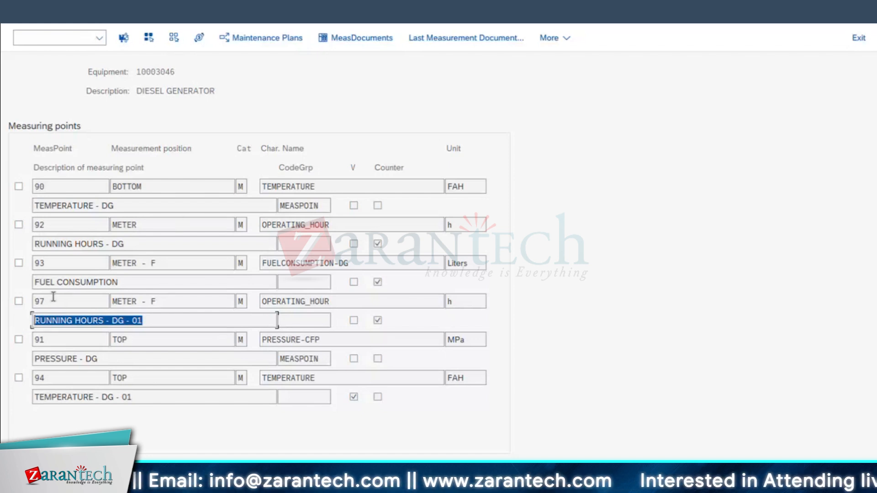
{"action": "double_click", "coordinate": [450, 226]}
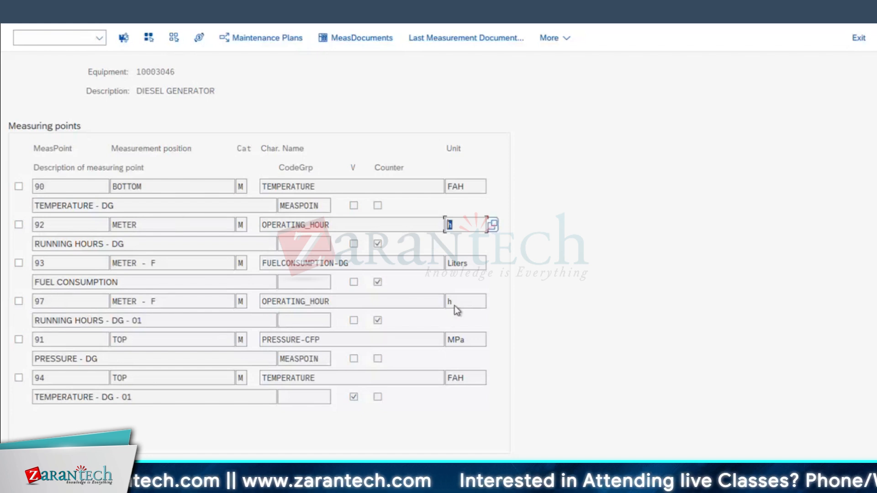
{"action": "left_click", "coordinate": [454, 306]}
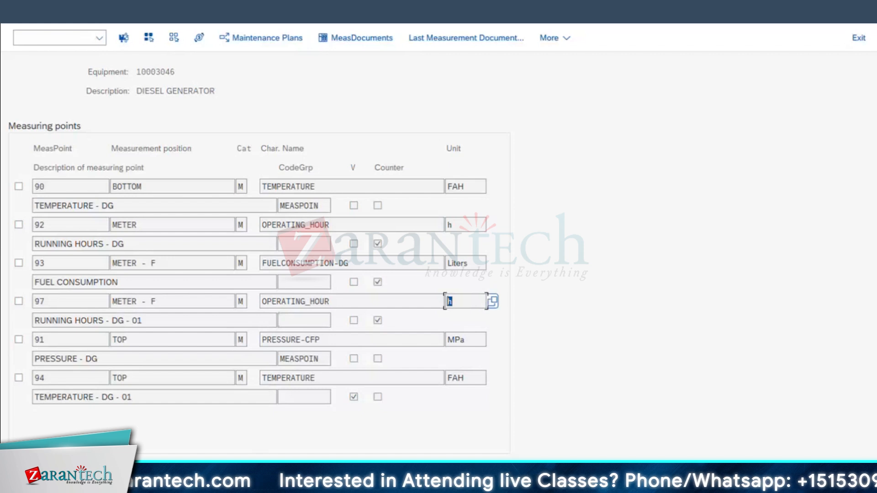
Return to the Create Maintenance Plan session and enter 10003046 as the maintenance item's equipment.
{"action": "left_click", "coordinate": [292, 488]}
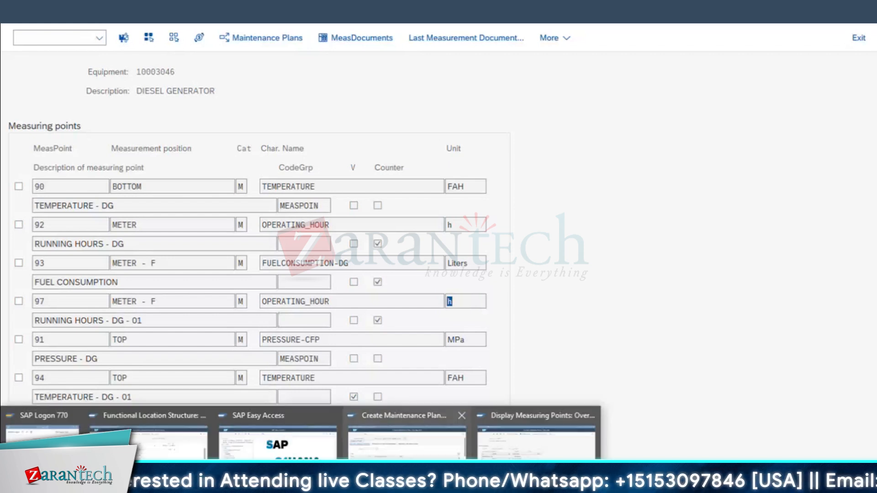
{"action": "left_click", "coordinate": [406, 441]}
{"action": "left_click", "coordinate": [147, 441]}
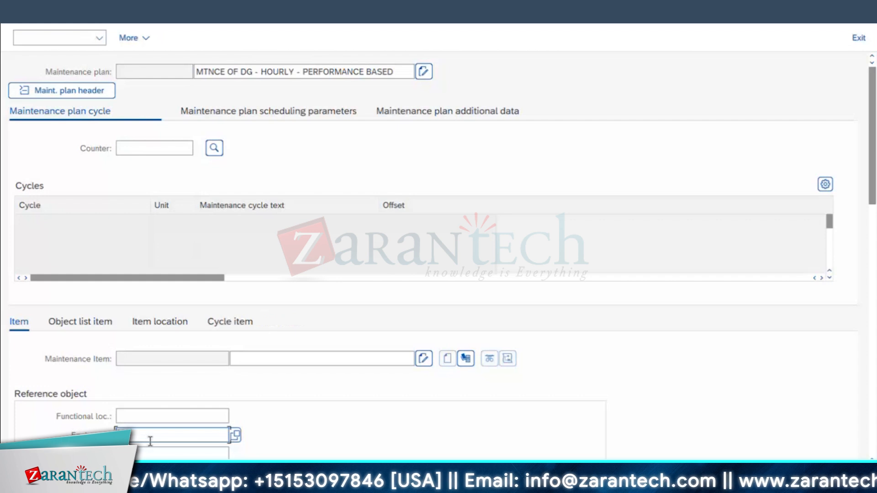
{"action": "left_click", "coordinate": [154, 439]}
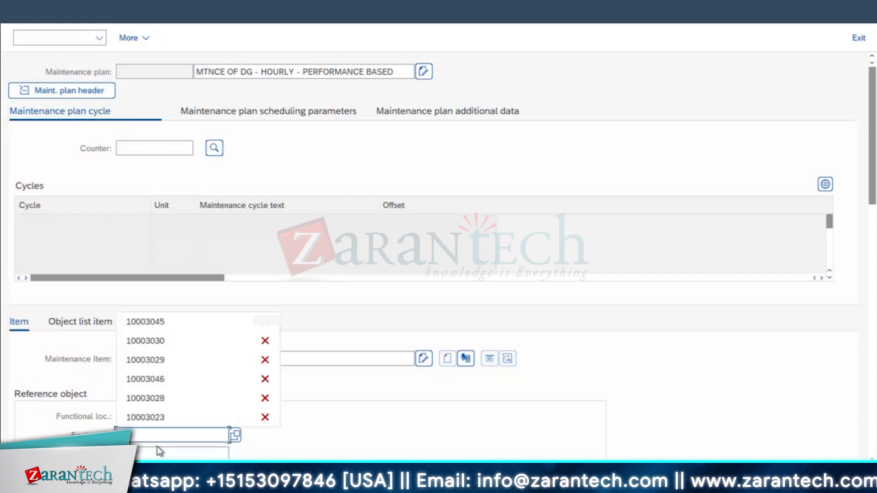
{"action": "left_click", "coordinate": [142, 380]}
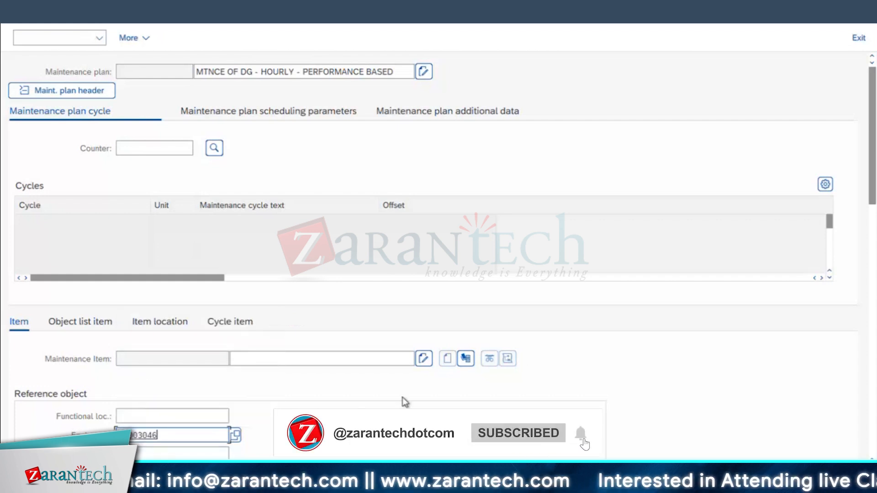
{"action": "key", "text": "Return"}
Confirm the equipment entry and choose counter 97, RUNNING HOURS - DG - 01, for the maintenance plan.
{"action": "scroll", "coordinate": [398, 398], "scroll_direction": "down", "scroll_amount": 4}
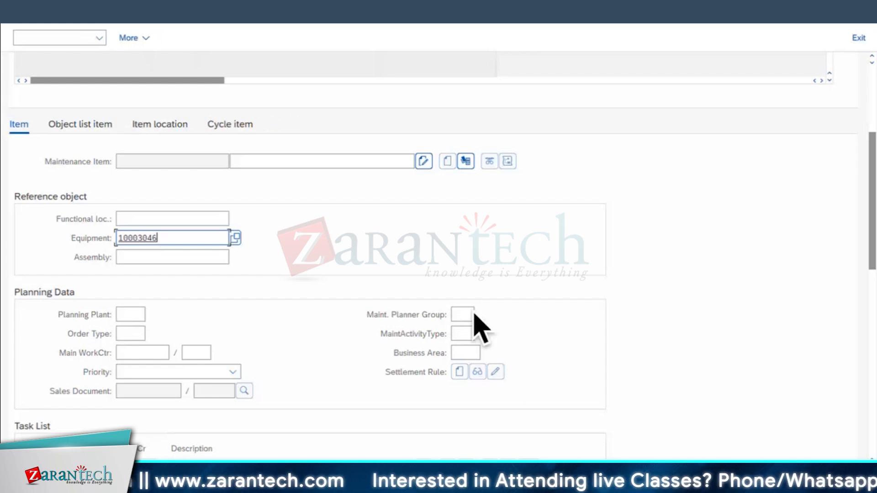
{"action": "left_click", "coordinate": [132, 333]}
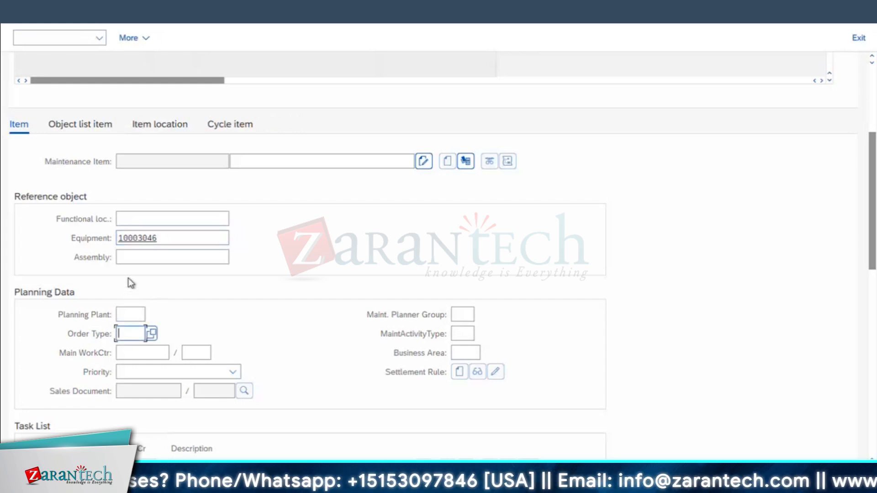
{"action": "left_click", "coordinate": [145, 234]}
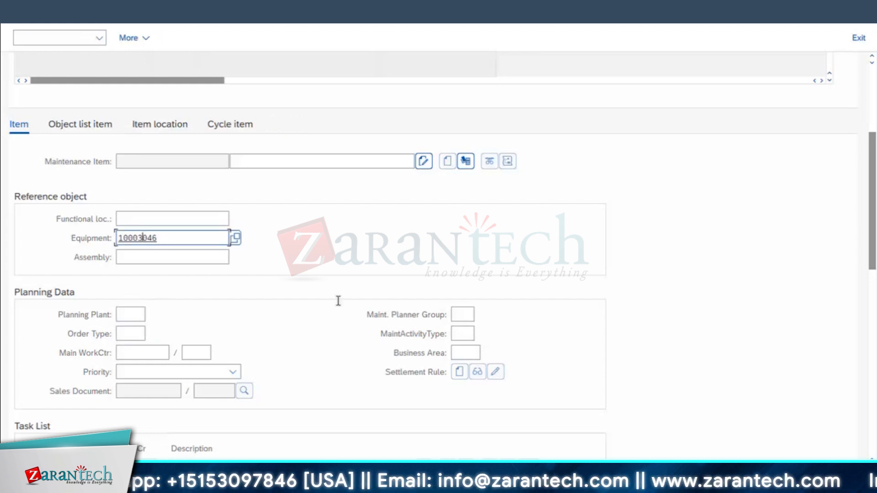
{"action": "key", "text": "Return"}
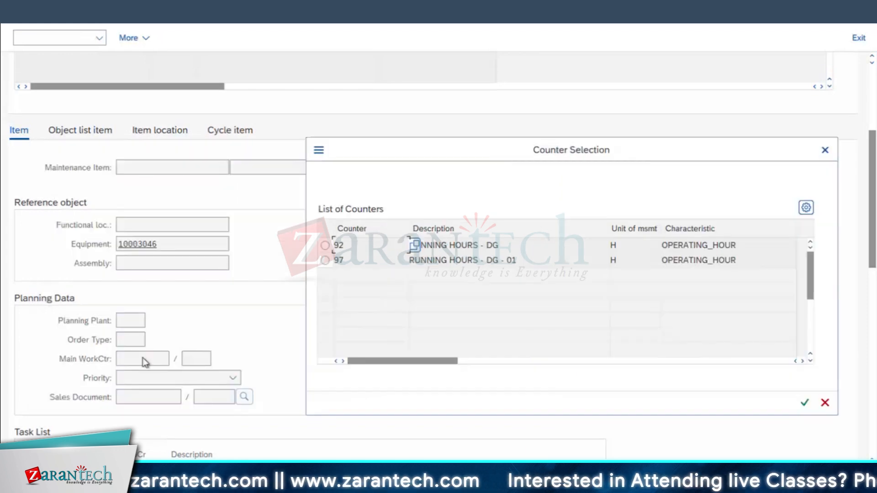
{"action": "left_click_drag", "start_coordinate": [366, 139], "coordinate": [350, 123]}
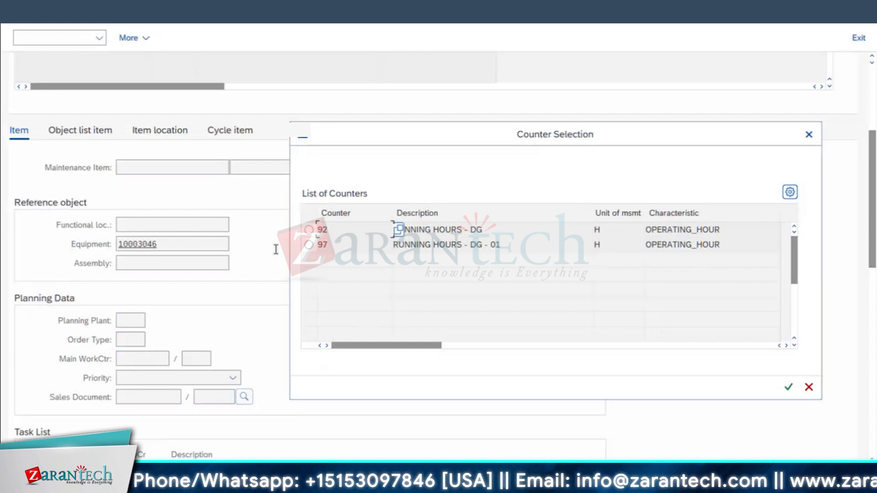
{"action": "left_click", "coordinate": [308, 245]}
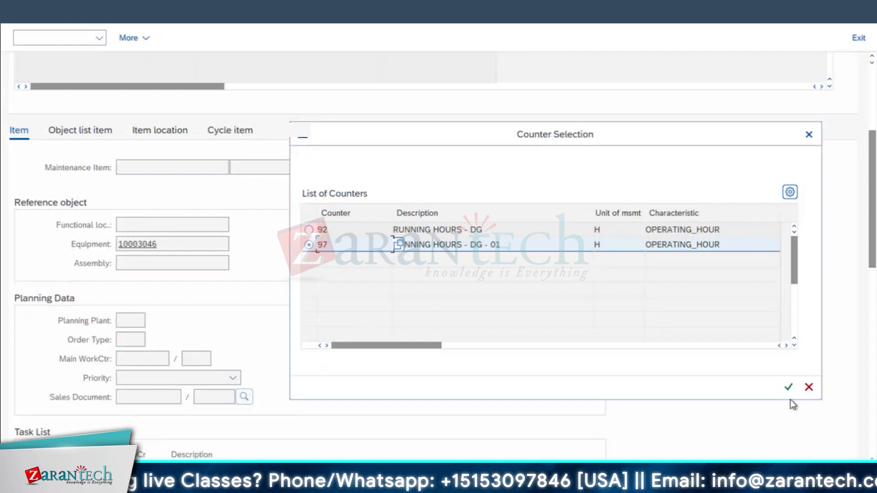
{"action": "left_click", "coordinate": [788, 386]}
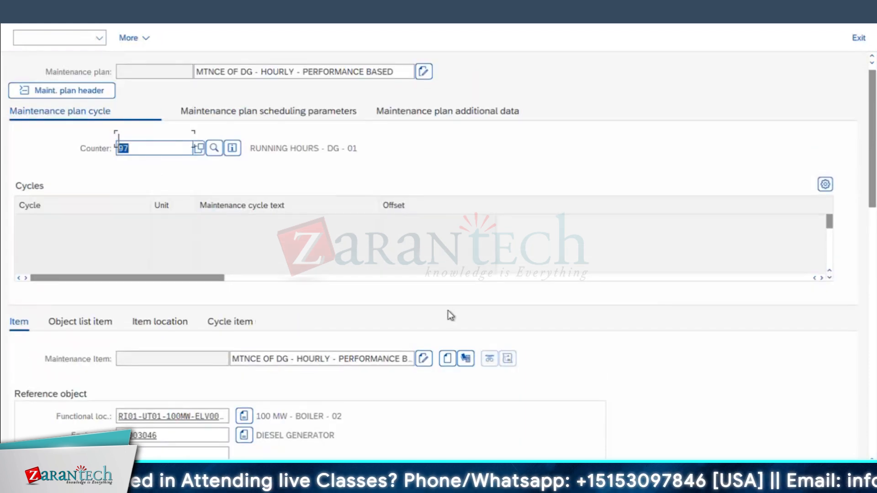
Open the task list search for the maintenance item and restrict the task list type to equipment task lists only.
{"action": "scroll", "coordinate": [448, 311], "scroll_direction": "down", "scroll_amount": 3}
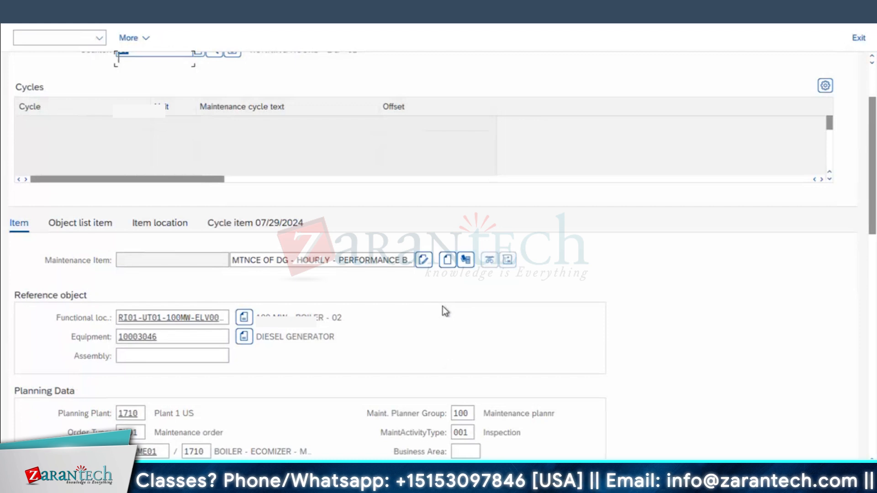
{"action": "scroll", "coordinate": [443, 306], "scroll_direction": "up", "scroll_amount": 1}
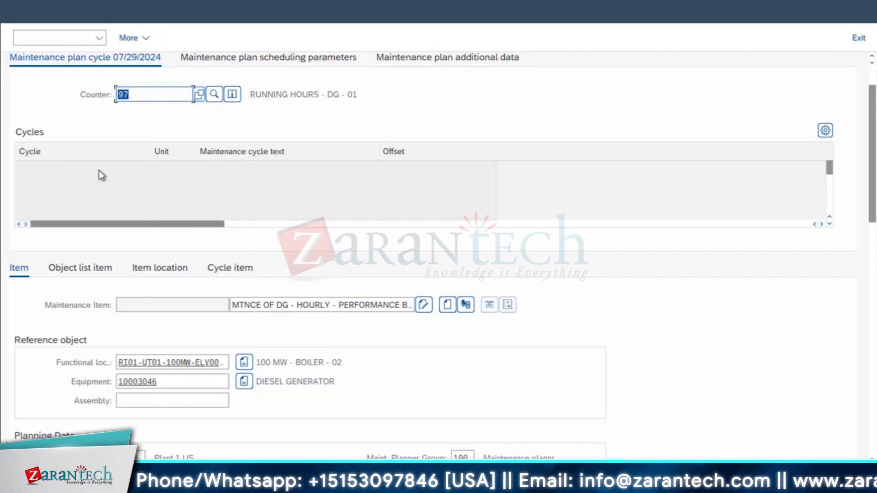
{"action": "scroll", "coordinate": [783, 294], "scroll_direction": "down", "scroll_amount": 5}
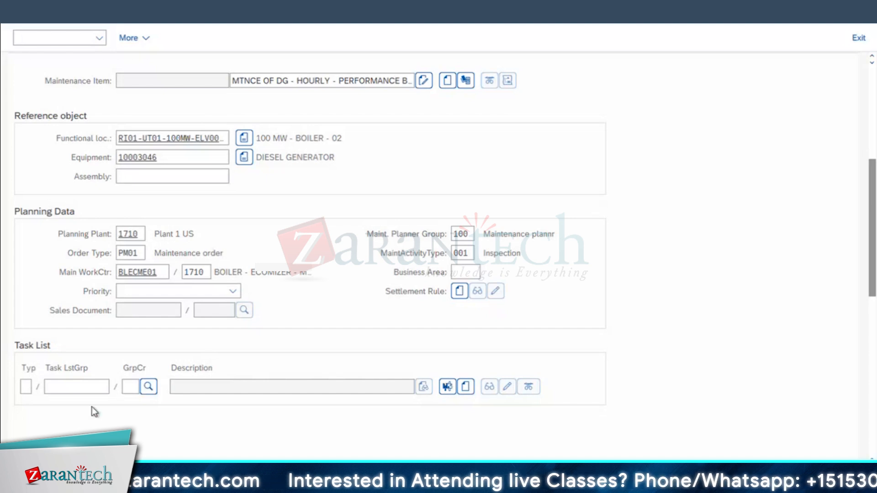
{"action": "scroll", "coordinate": [790, 210], "scroll_direction": "up", "scroll_amount": 1}
{"action": "scroll", "coordinate": [791, 213], "scroll_direction": "up", "scroll_amount": 5}
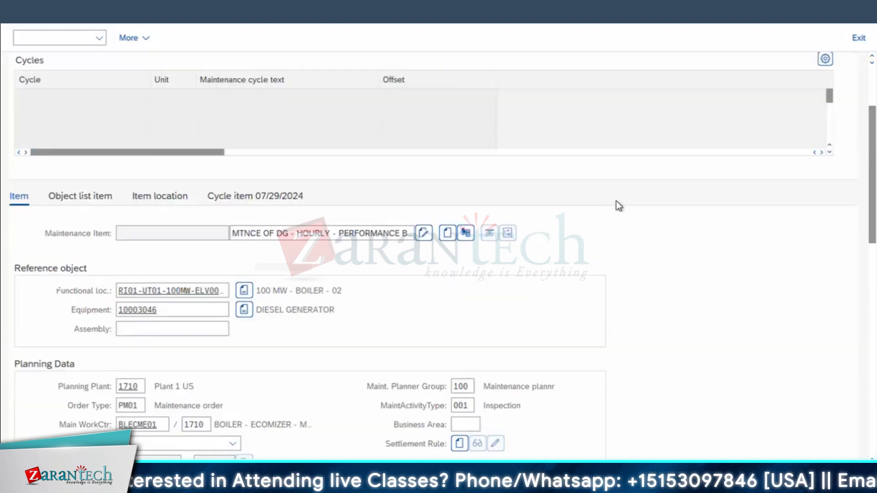
{"action": "scroll", "coordinate": [793, 311], "scroll_direction": "down", "scroll_amount": 6}
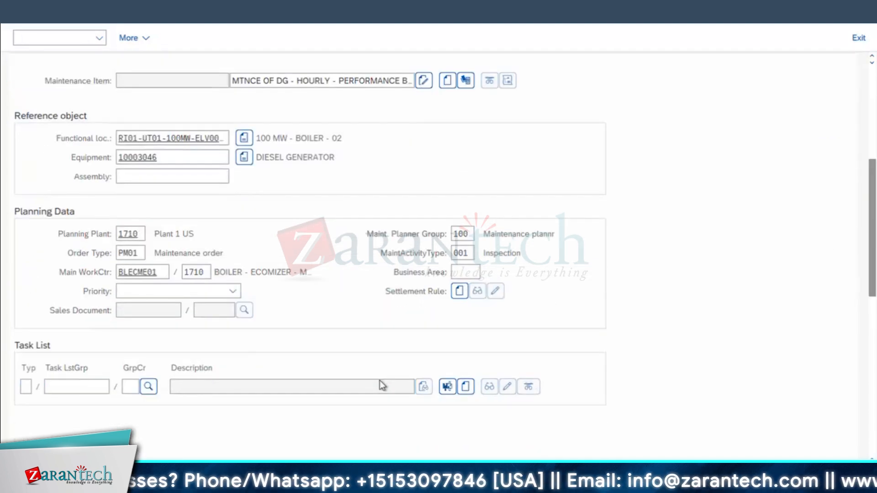
{"action": "left_click", "coordinate": [149, 387]}
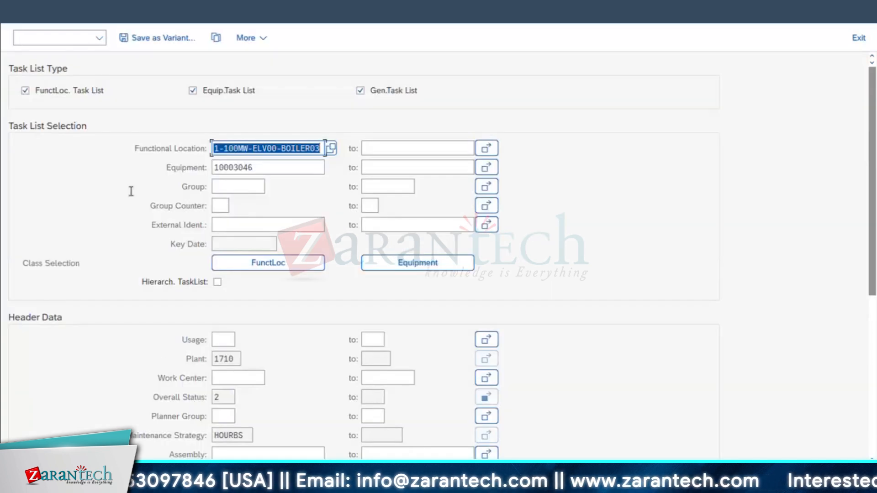
{"action": "left_click", "coordinate": [61, 92]}
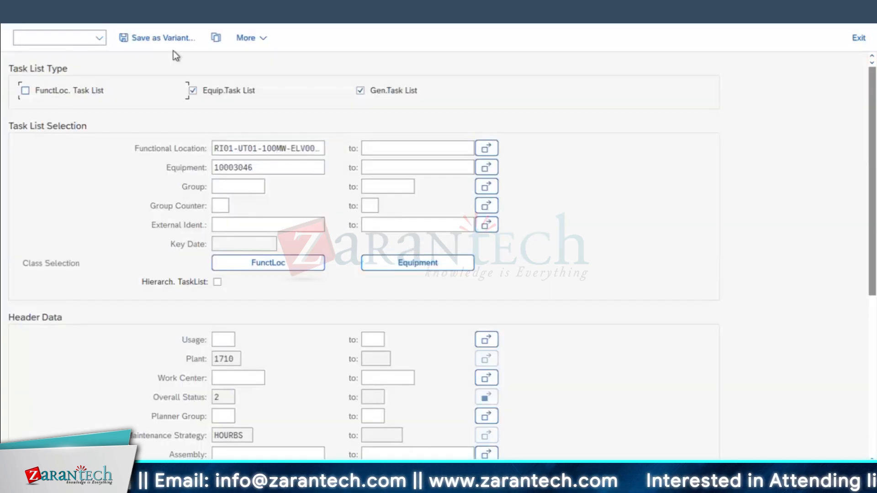
{"action": "left_click", "coordinate": [399, 94]}
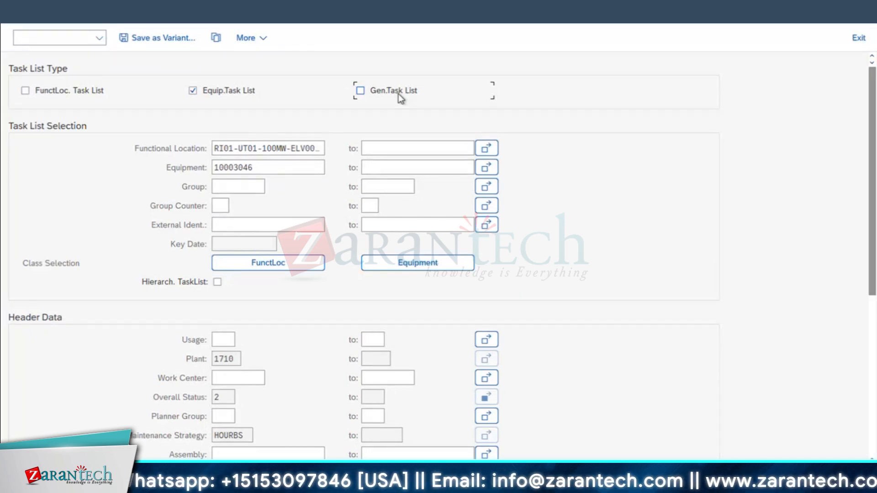
Switch to the SAP Easy Access session and run IA03 to display the task lists of equipment 10003046 with profile 0000001.
{"action": "left_click", "coordinate": [243, 171]}
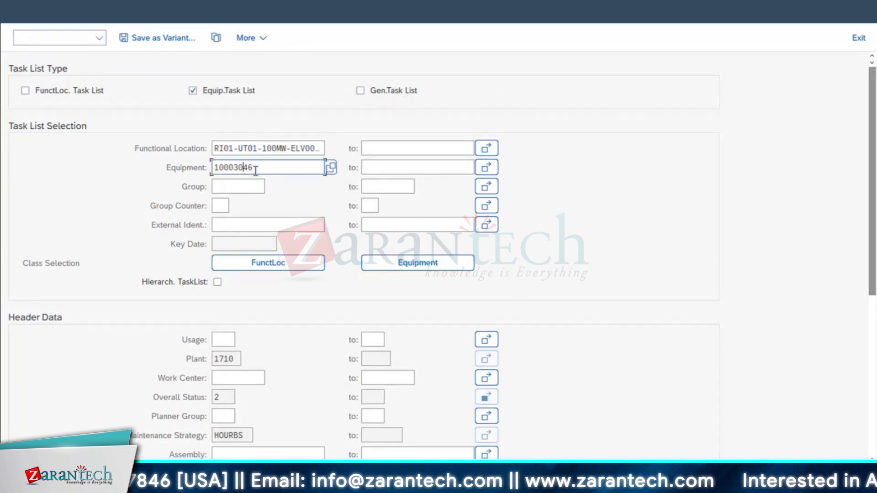
{"action": "key", "text": "ctrl+a"}
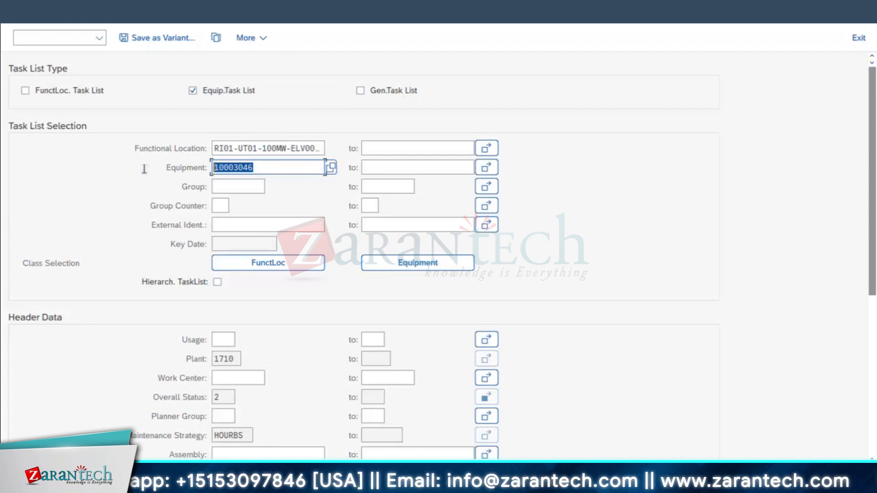
{"action": "mouse_move", "coordinate": [301, 477]}
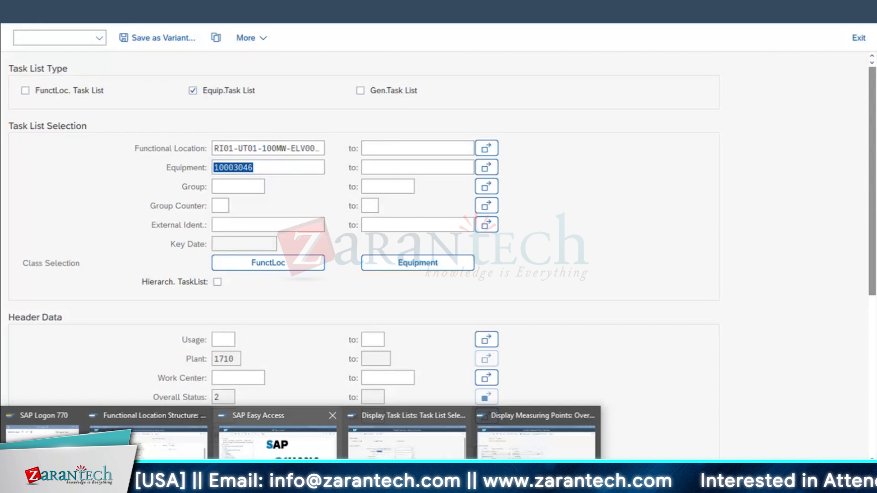
{"action": "left_click", "coordinate": [277, 425]}
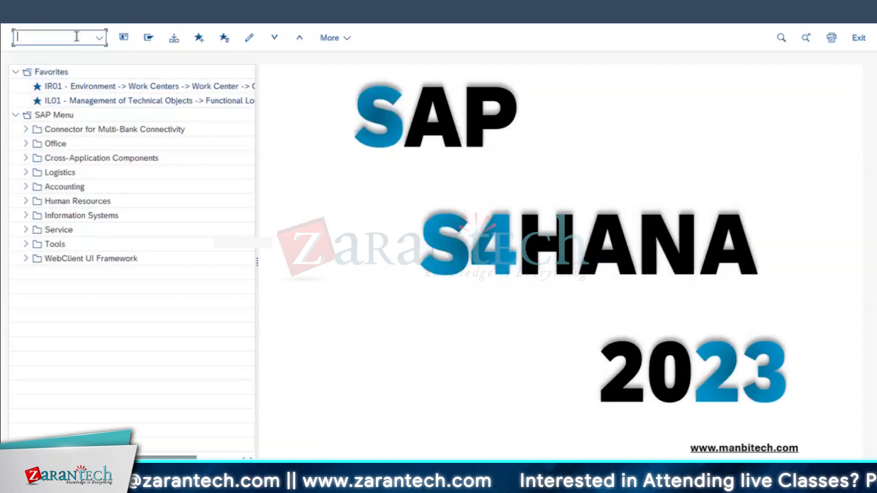
{"action": "type", "text": "IA03"}
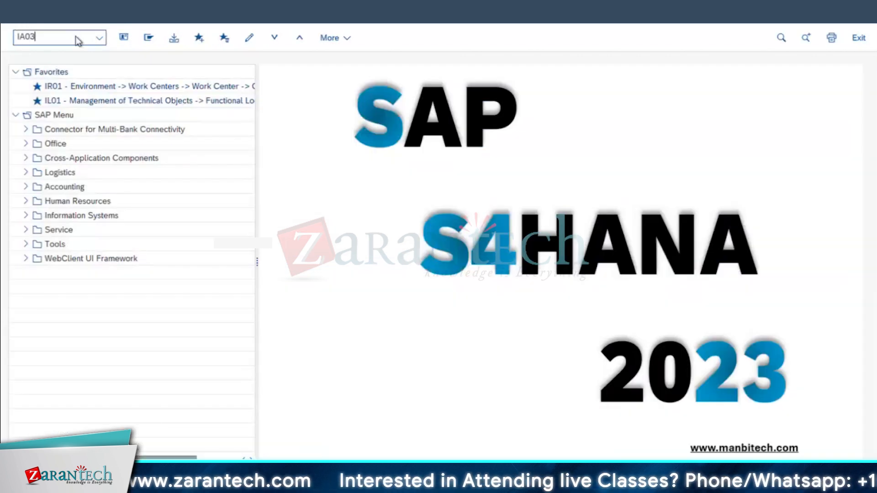
{"action": "left_click", "coordinate": [159, 130]}
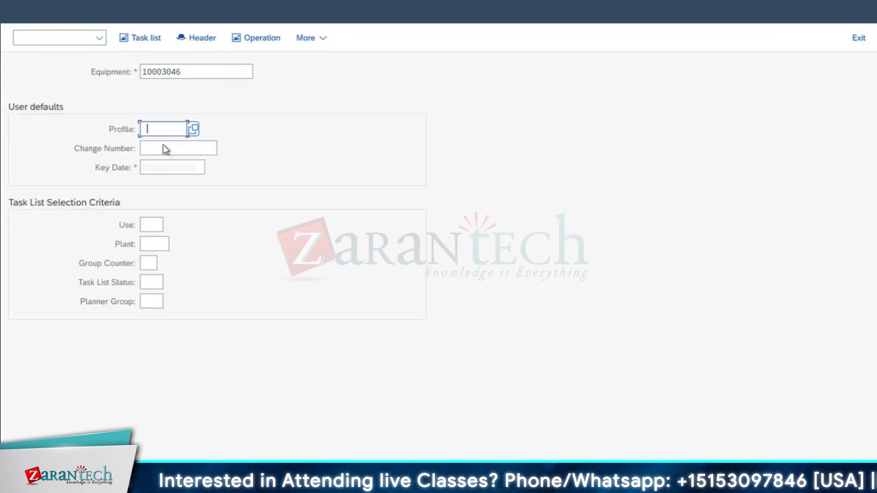
{"action": "left_click", "coordinate": [164, 145]}
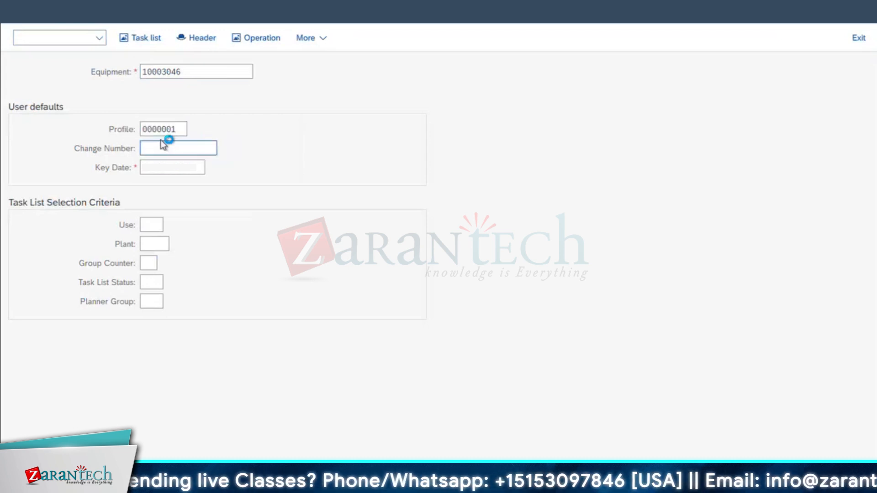
{"action": "key", "text": "Return"}
Examine the diesel generator's equipment task lists, comparing their group counters and maintenance strategies.
{"action": "left_click", "coordinate": [29, 163]}
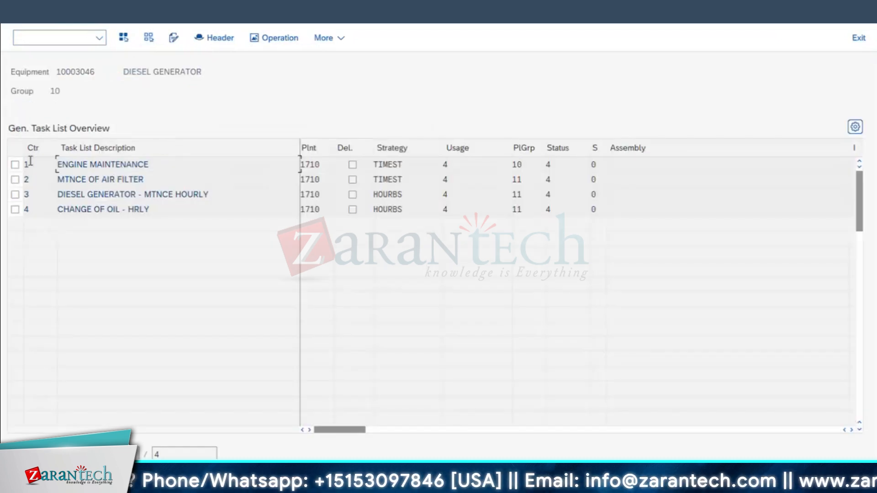
{"action": "left_click", "coordinate": [33, 197]}
{"action": "left_click", "coordinate": [32, 215]}
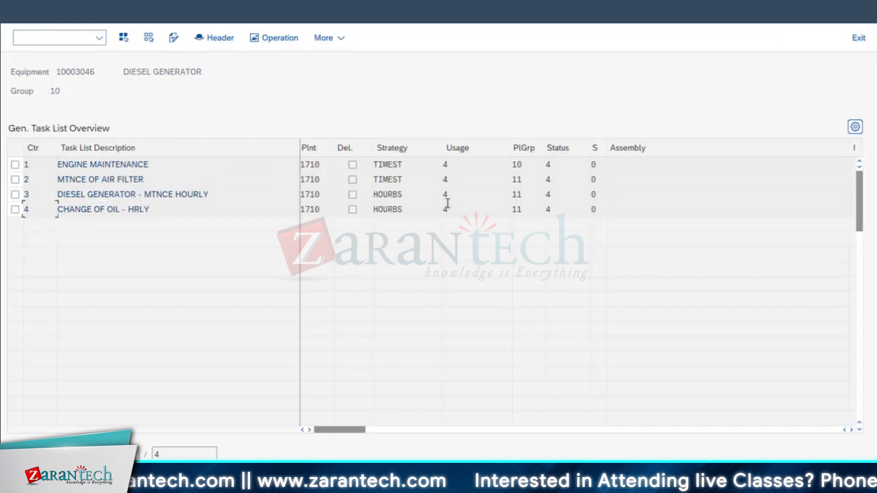
{"action": "left_click_drag", "start_coordinate": [404, 194], "coordinate": [364, 208]}
{"action": "key", "text": "Down"}
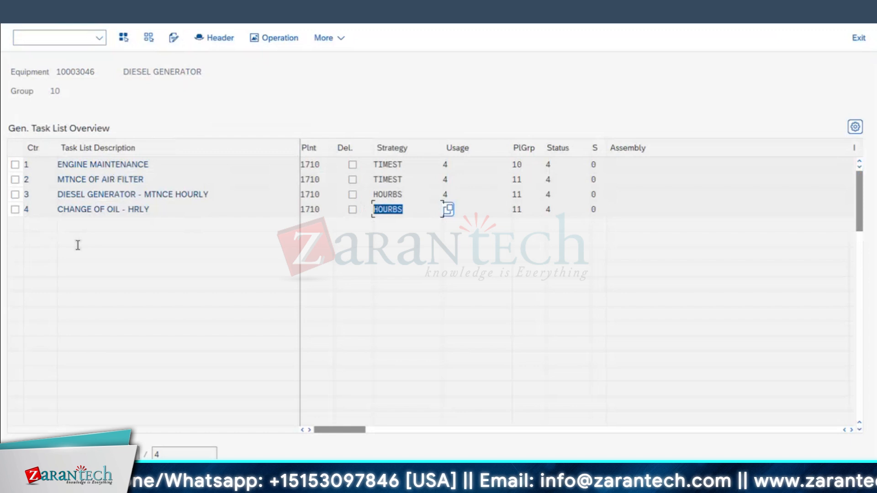
{"action": "key", "text": "Up"}
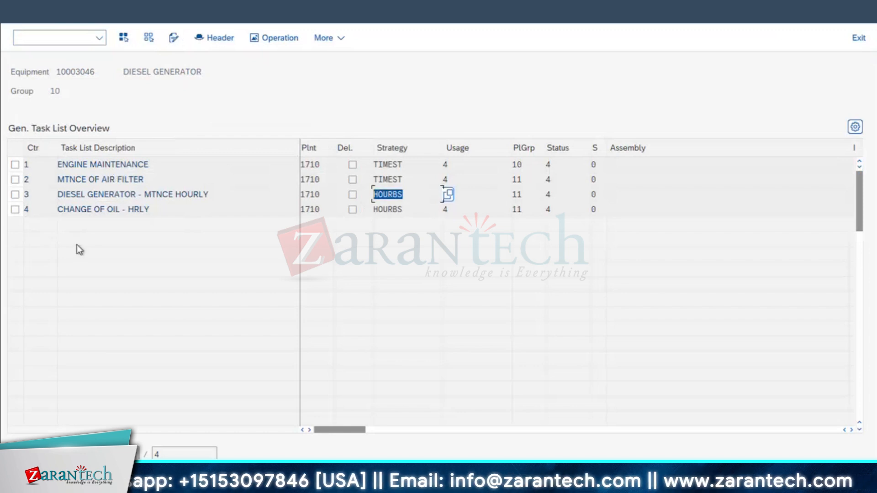
{"action": "left_click", "coordinate": [384, 168]}
{"action": "key", "text": "Down"}
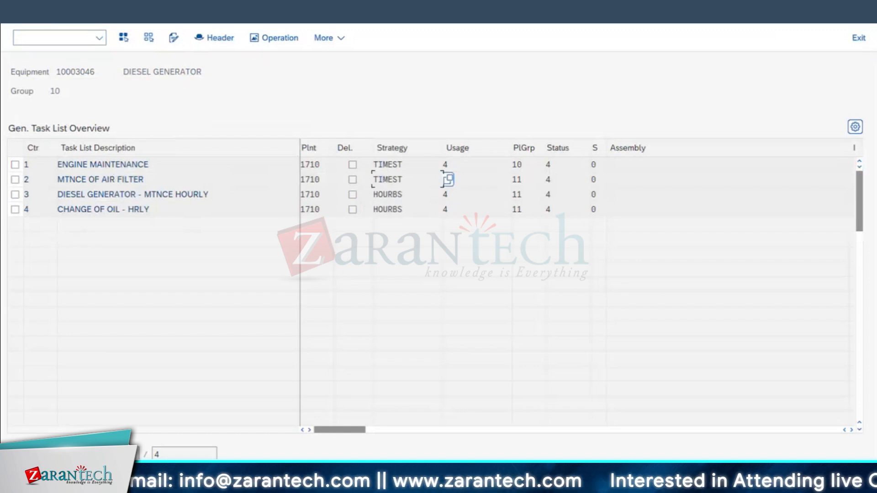
Return to the maintenance item's task list selection, run the search and assign the DIESEL GENERATOR - MTNCE HOURLY task list.
{"action": "mouse_move", "coordinate": [411, 454]}
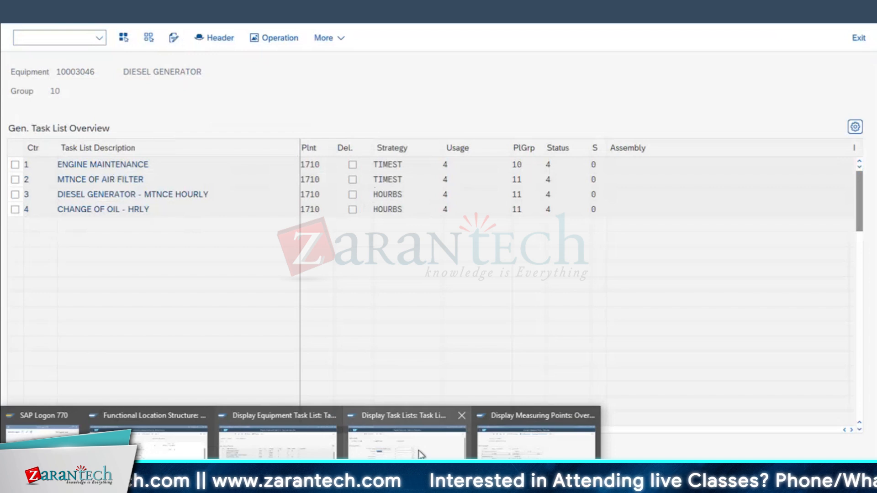
{"action": "left_click", "coordinate": [421, 454]}
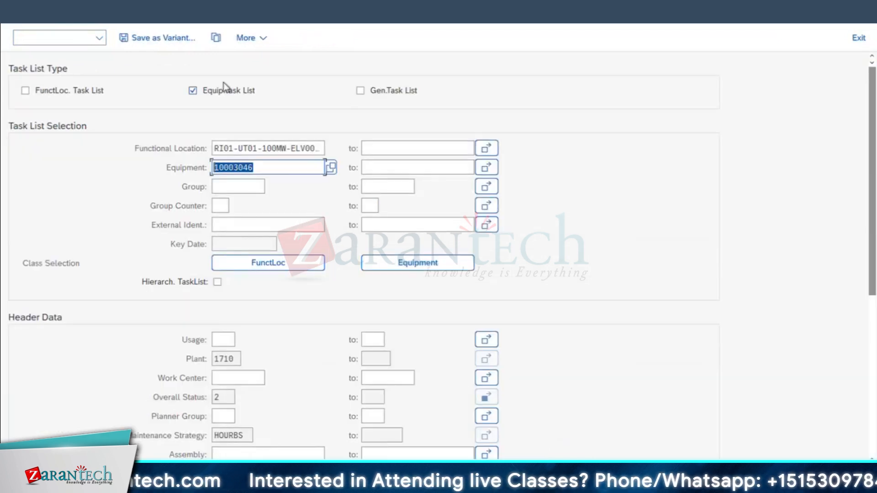
{"action": "key", "text": "F8"}
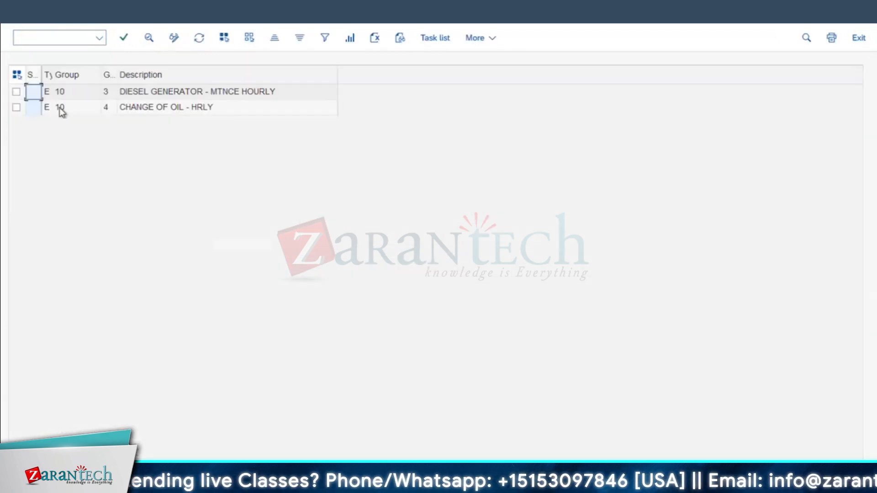
{"action": "double_click", "coordinate": [54, 73]}
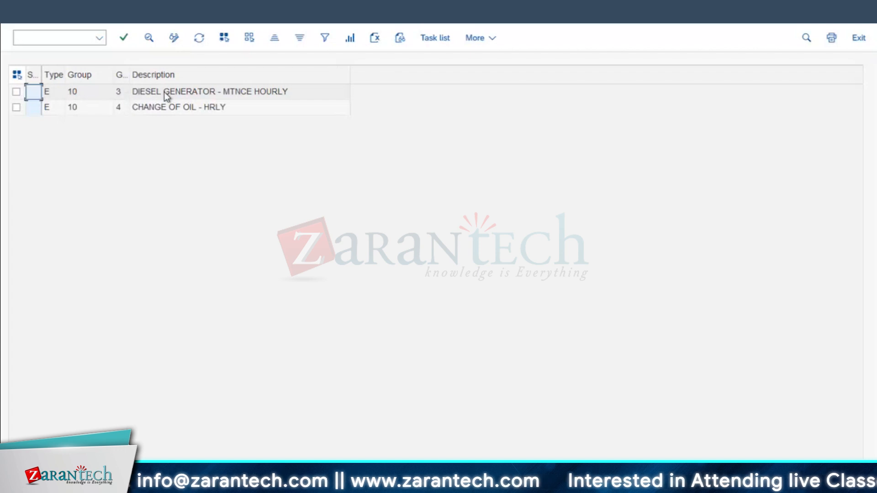
{"action": "left_click", "coordinate": [17, 93]}
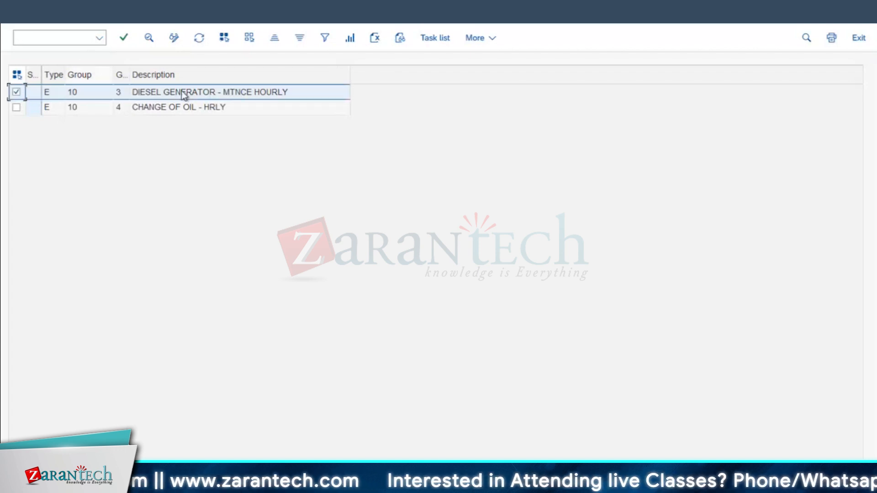
{"action": "left_click", "coordinate": [124, 38]}
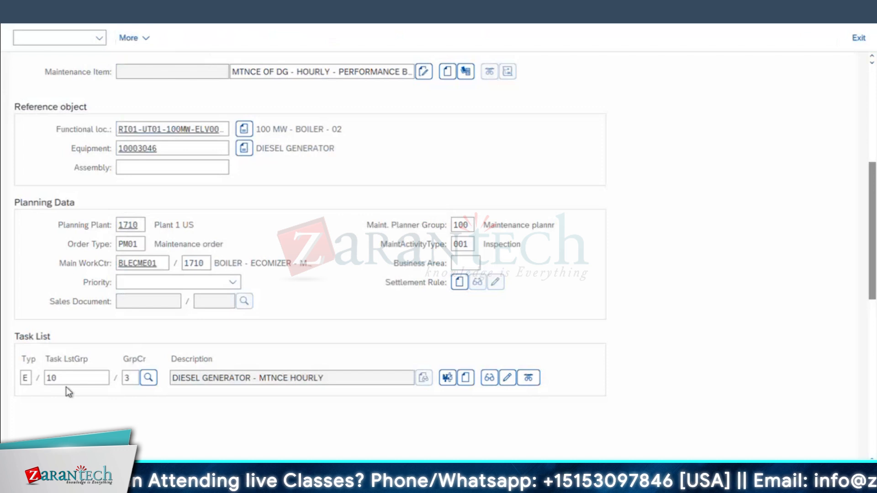
Review all the hourly cycles listed for the maintenance plan with the assigned task list.
{"action": "scroll", "coordinate": [95, 203], "scroll_direction": "up", "scroll_amount": 6}
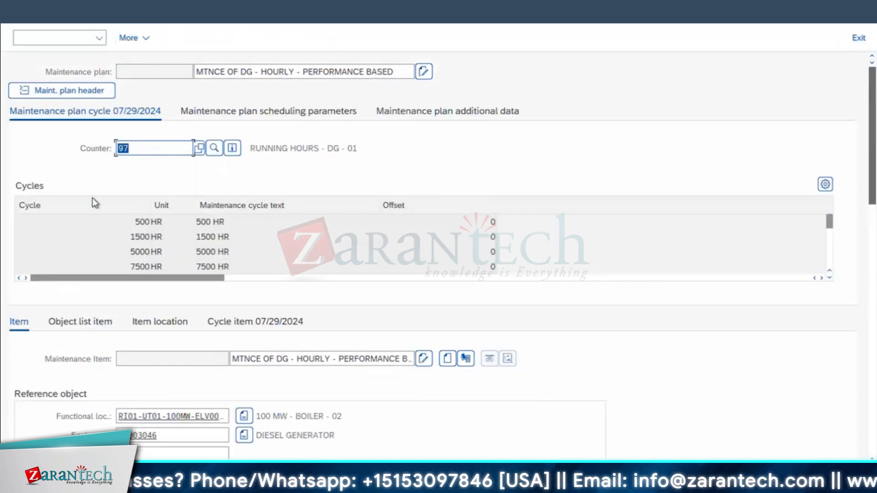
{"action": "double_click", "coordinate": [143, 222]}
{"action": "double_click", "coordinate": [144, 238]}
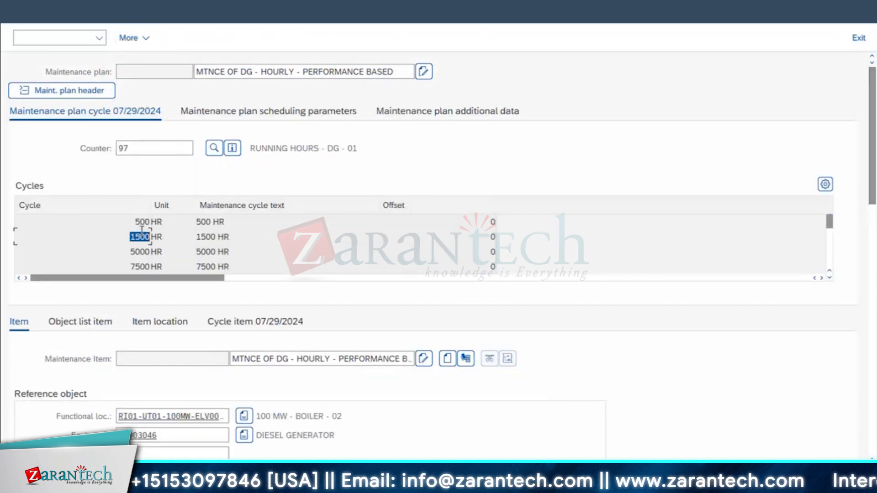
{"action": "double_click", "coordinate": [123, 254]}
{"action": "double_click", "coordinate": [141, 267]}
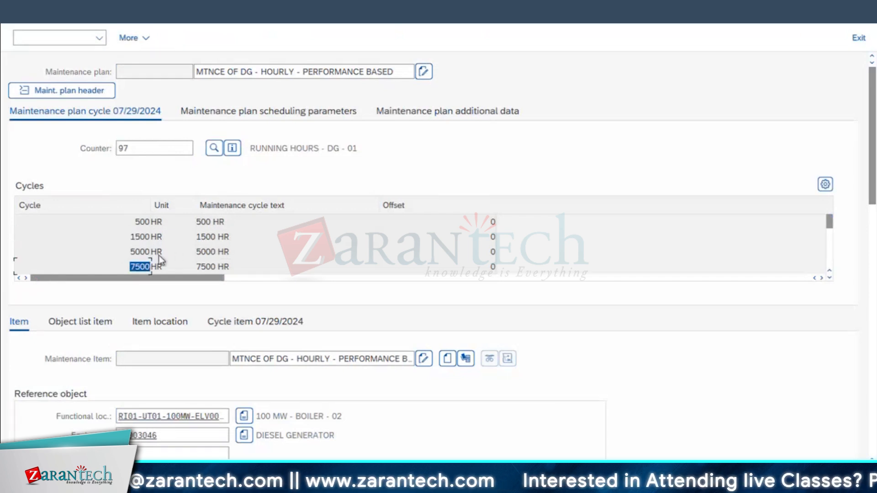
{"action": "scroll", "coordinate": [157, 255], "scroll_direction": "down", "scroll_amount": 3}
{"action": "double_click", "coordinate": [176, 237]}
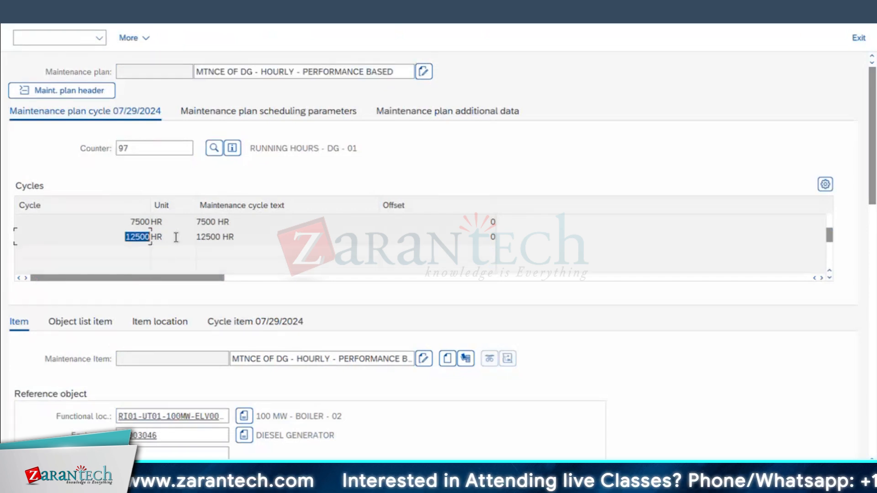
Set the maintenance item's task list group counter to 4 to assign the CHANGE OF OIL - HRLY task list.
{"action": "scroll", "coordinate": [645, 384], "scroll_direction": "down", "scroll_amount": 3}
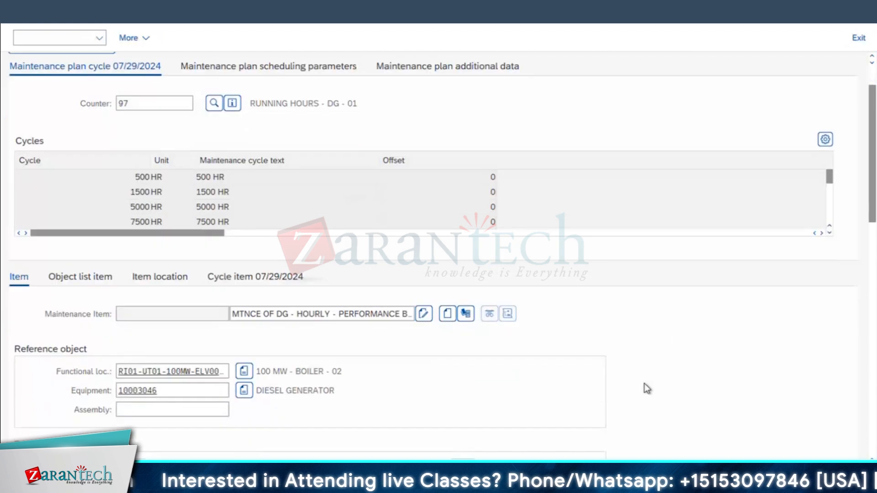
{"action": "scroll", "coordinate": [245, 302], "scroll_direction": "down", "scroll_amount": 5}
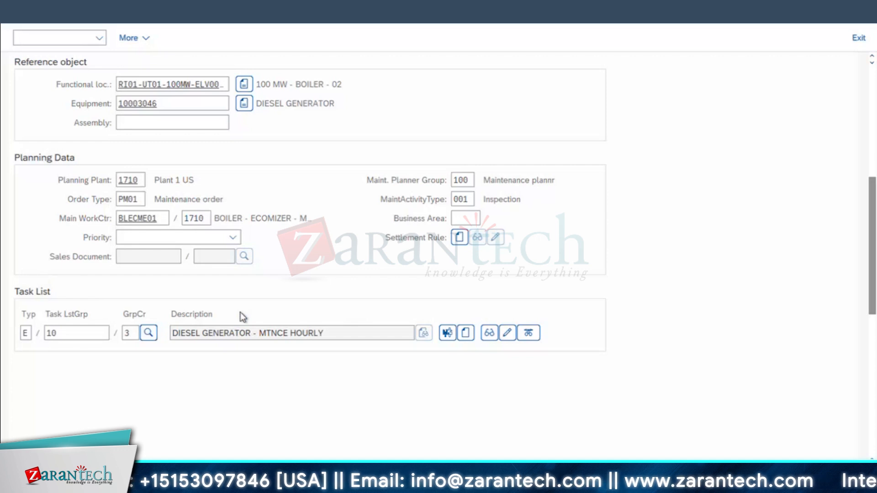
{"action": "double_click", "coordinate": [130, 333]}
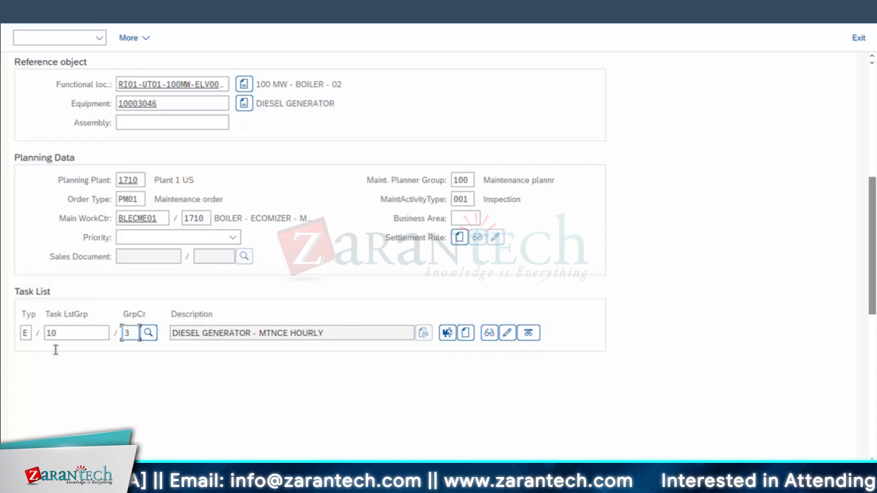
{"action": "type", "text": "4"}
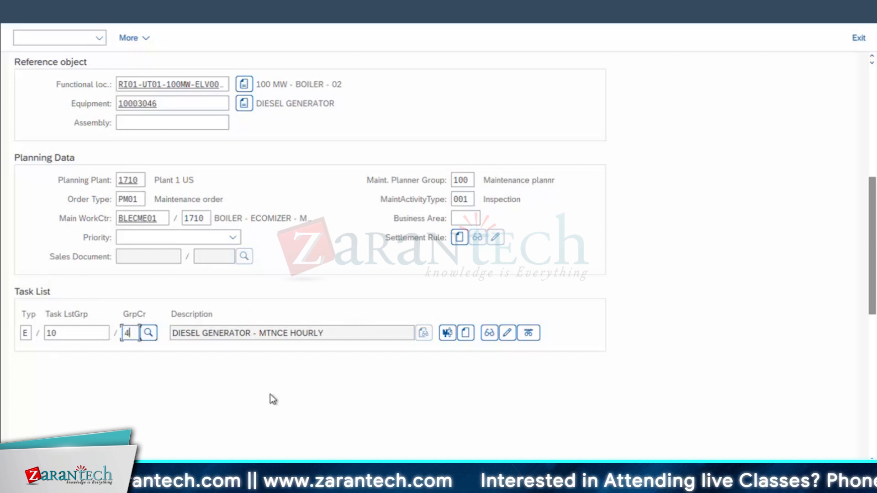
{"action": "key", "text": "Return"}
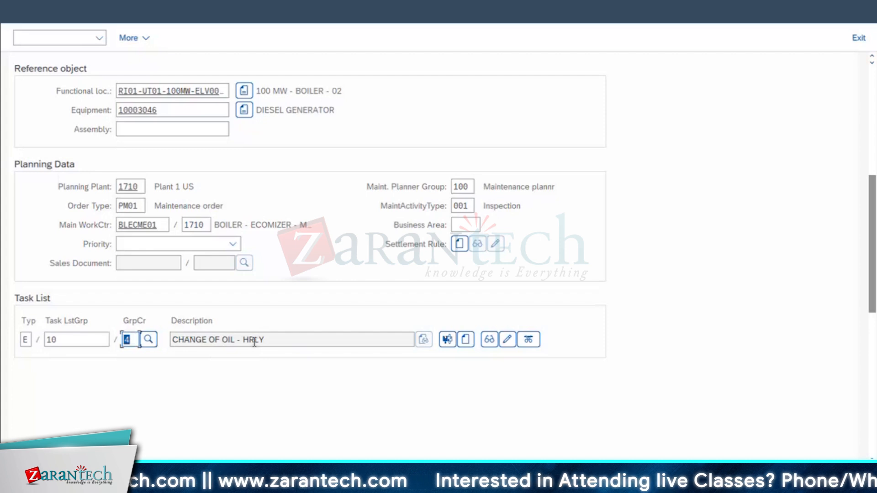
{"action": "key", "text": "Tab"}
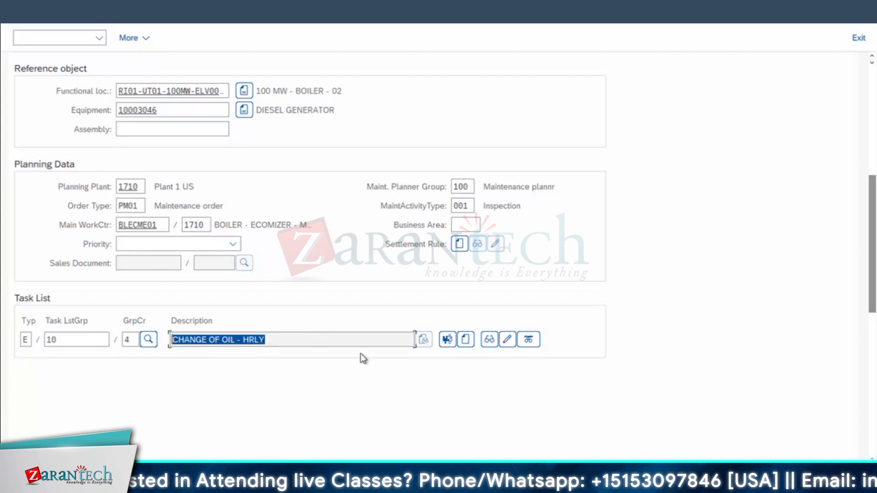
{"action": "left_click", "coordinate": [149, 340]}
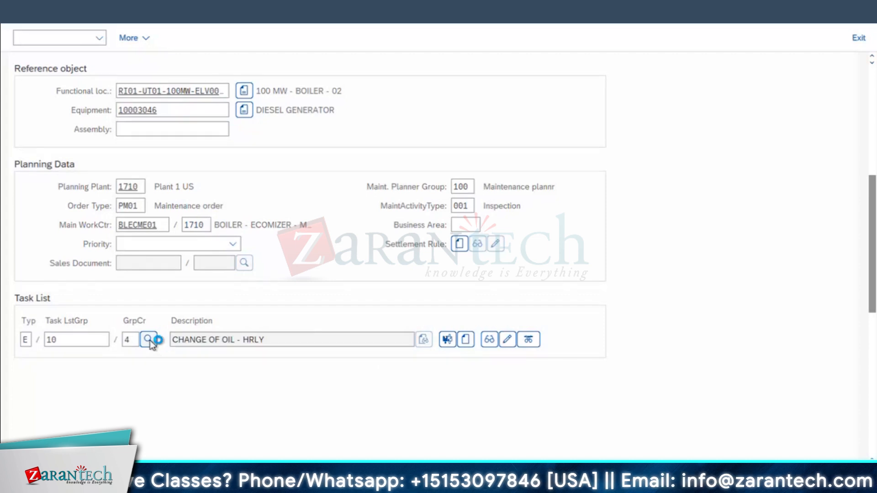
{"action": "key", "text": "F3"}
Switch to the Display Equipment Task List session and check the maintenance packages assigned to the CHANGE OF OIL - HRLY operations.
{"action": "left_click", "coordinate": [300, 485]}
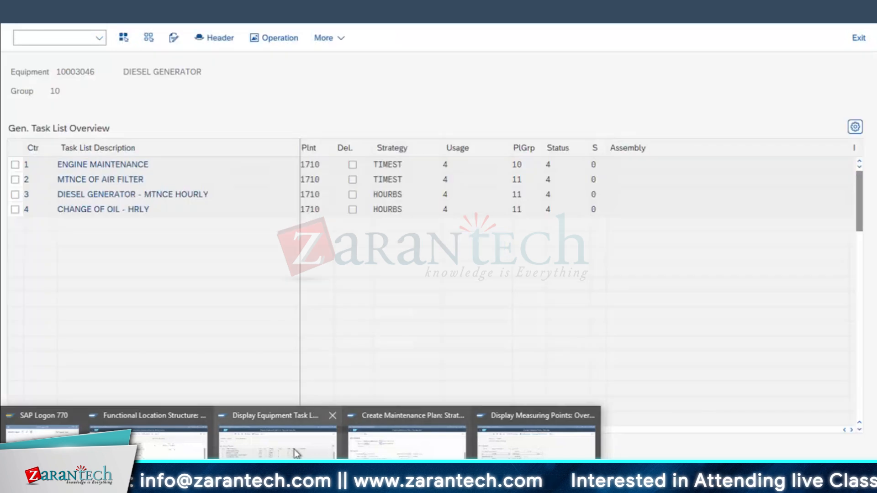
{"action": "left_click", "coordinate": [297, 453]}
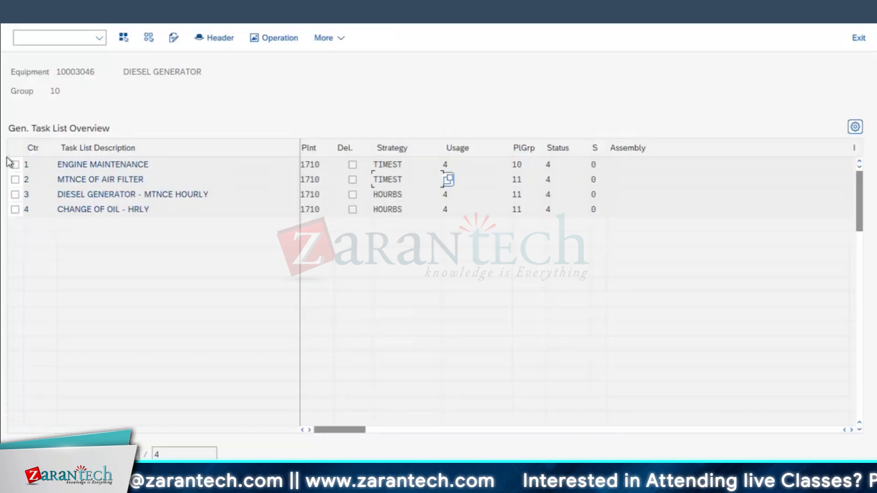
{"action": "double_click", "coordinate": [79, 209]}
{"action": "left_click", "coordinate": [28, 132]}
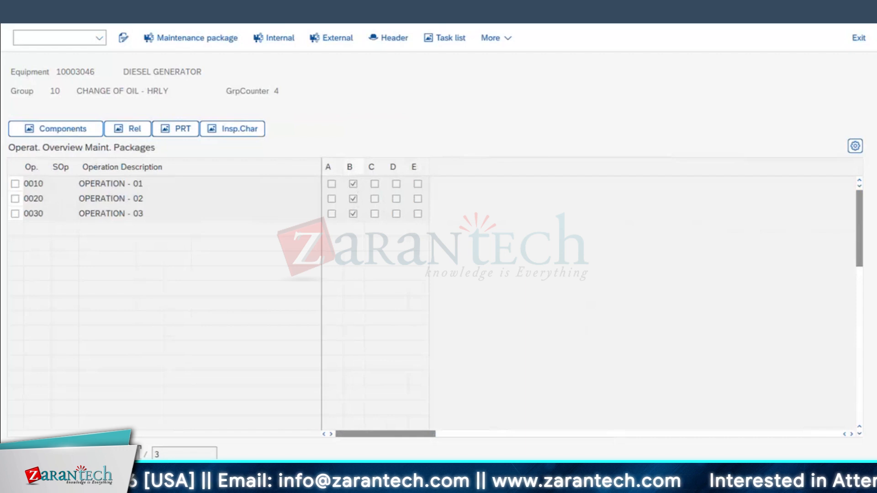
{"action": "key", "text": "F3"}
Return to the Create Maintenance Plan session and check the plan's cycles for the oil change task list.
{"action": "mouse_move", "coordinate": [301, 484]}
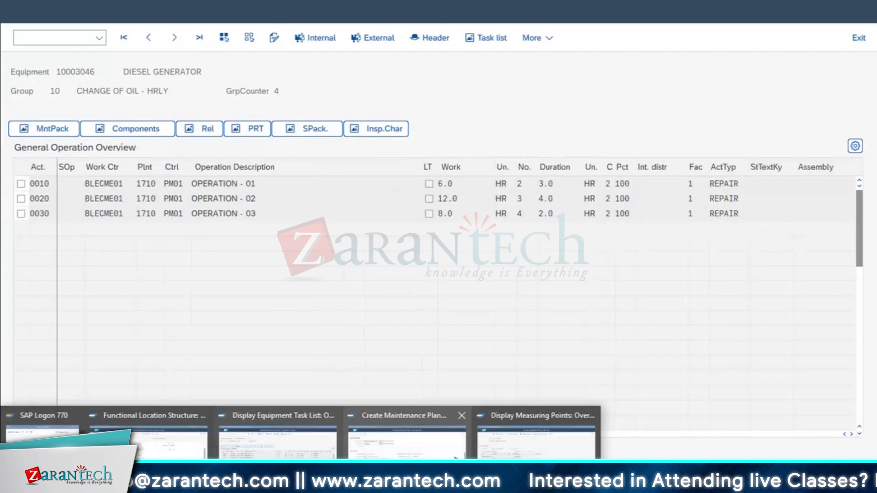
{"action": "left_click", "coordinate": [414, 457]}
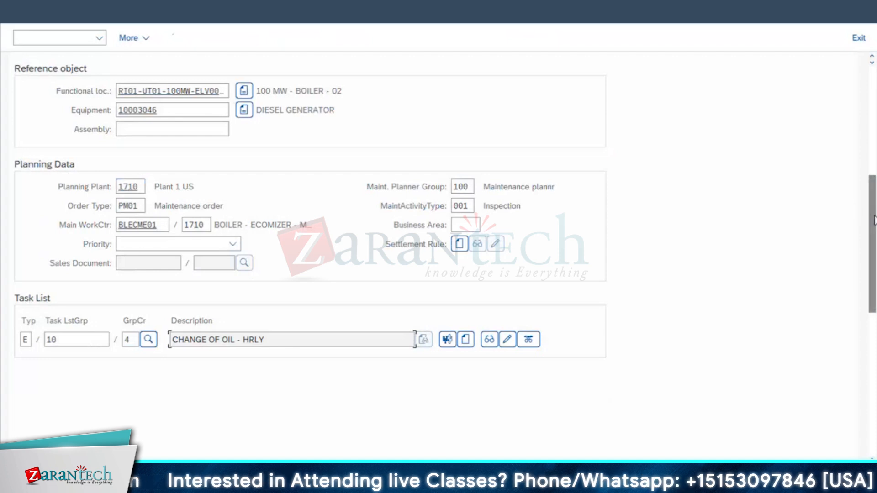
{"action": "scroll", "coordinate": [181, 221], "scroll_direction": "up", "scroll_amount": 5}
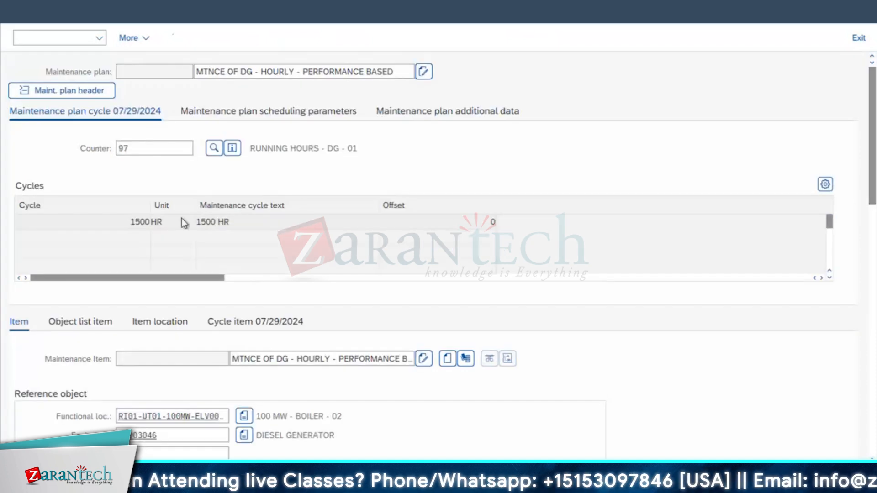
Set the maintenance item's task list group counter to 3 to assign DIESEL GENERATOR - MTNCE HOURLY, and check the plan's cycles.
{"action": "double_click", "coordinate": [132, 224]}
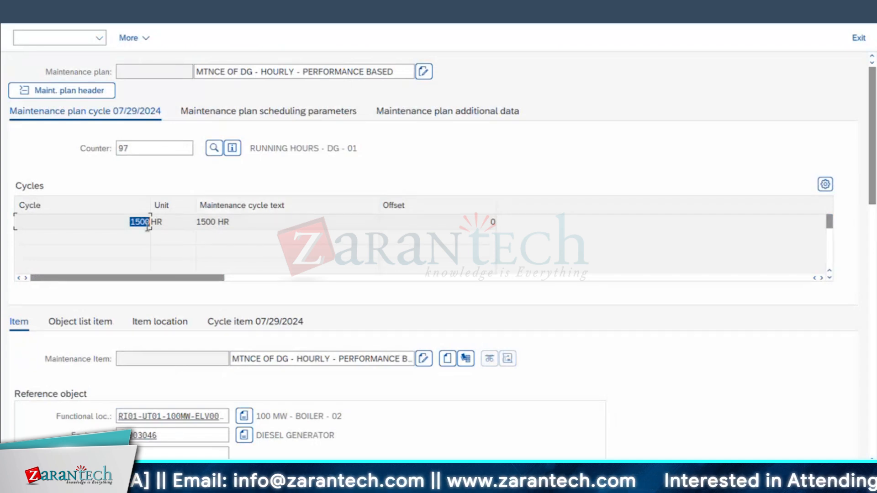
{"action": "left_click", "coordinate": [125, 222]}
{"action": "left_click", "coordinate": [253, 242]}
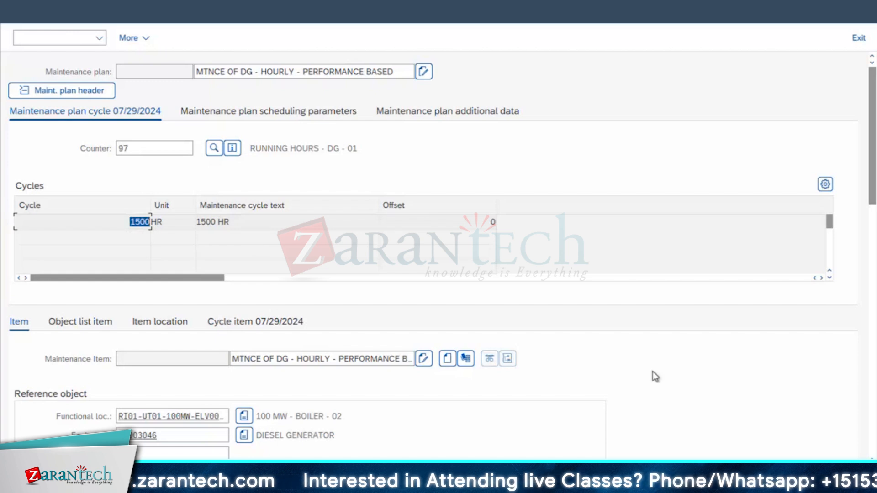
{"action": "left_click", "coordinate": [844, 269]}
{"action": "scroll", "coordinate": [844, 269], "scroll_direction": "down", "scroll_amount": 2}
{"action": "scroll", "coordinate": [846, 273], "scroll_direction": "down", "scroll_amount": 3}
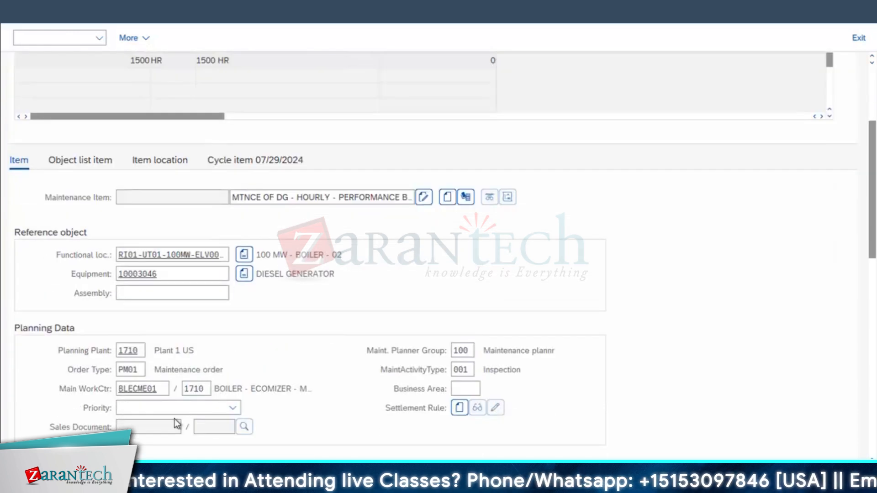
{"action": "key", "text": "Tab"}
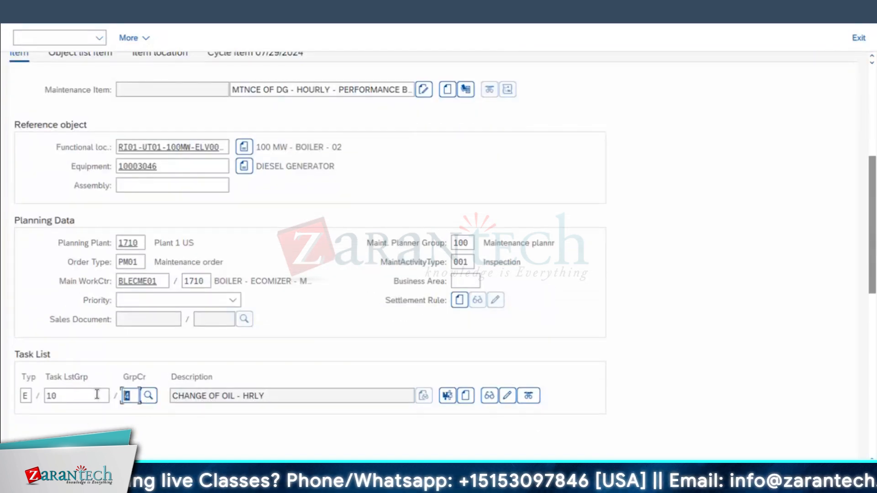
{"action": "type", "text": "3"}
{"action": "key", "text": "Return"}
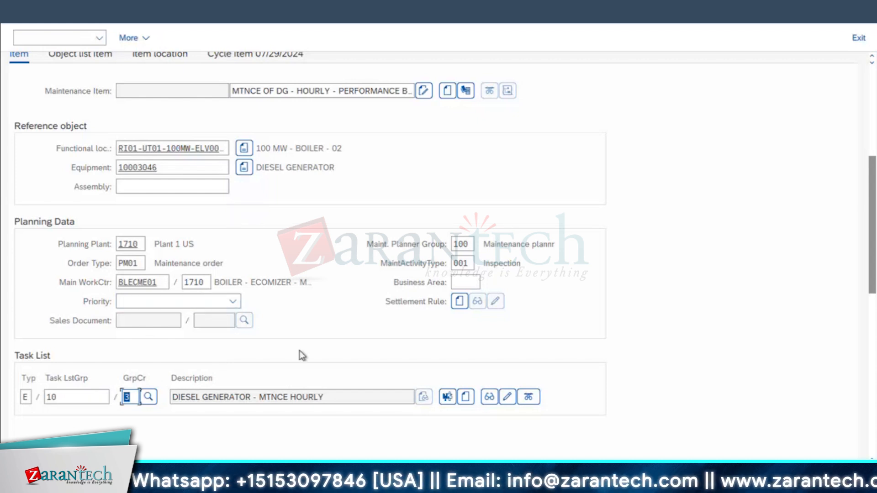
{"action": "scroll", "coordinate": [302, 355], "scroll_direction": "up", "scroll_amount": 3}
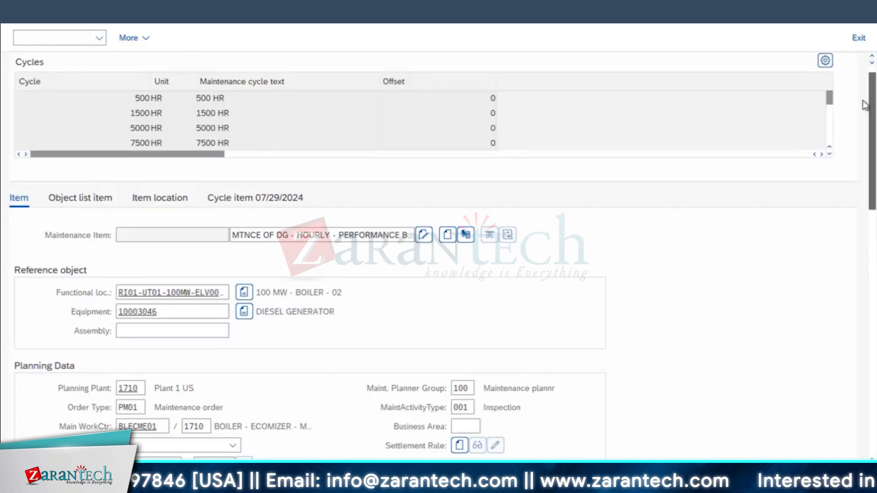
{"action": "scroll", "coordinate": [864, 105], "scroll_direction": "up", "scroll_amount": 3}
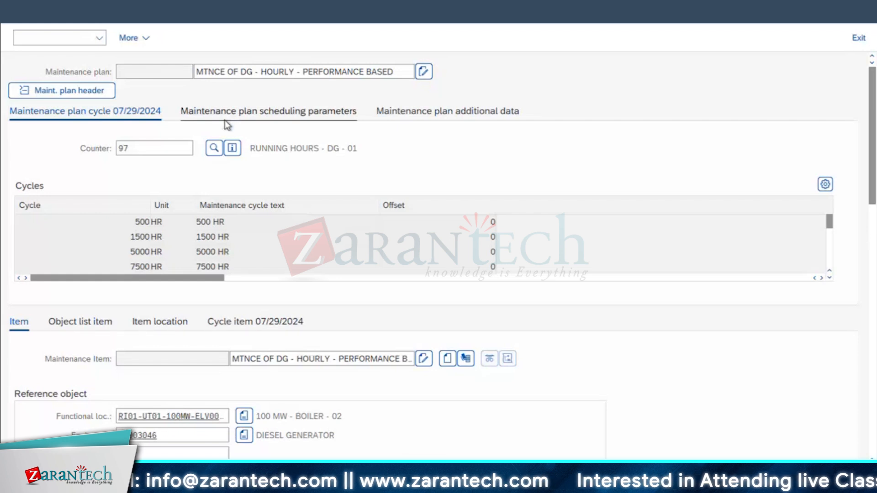
Set the scheduling period to 5 YR in the maintenance plan's scheduling parameters.
{"action": "scroll", "coordinate": [227, 123], "scroll_direction": "down", "scroll_amount": 5}
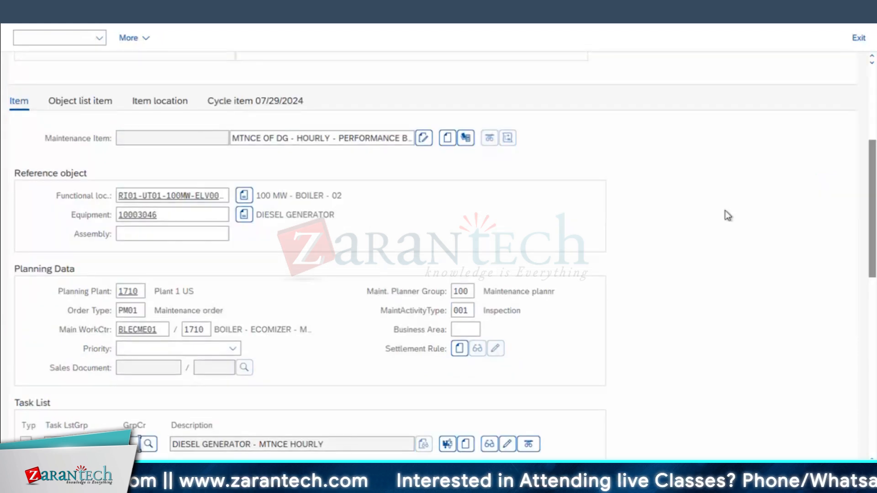
{"action": "scroll", "coordinate": [721, 214], "scroll_direction": "up", "scroll_amount": 5}
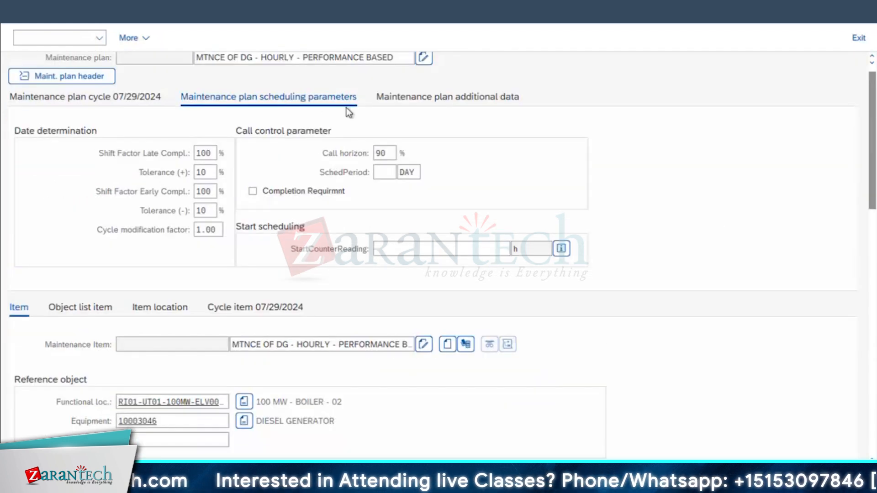
{"action": "scroll", "coordinate": [347, 112], "scroll_direction": "up", "scroll_amount": 1}
{"action": "left_click", "coordinate": [205, 168]}
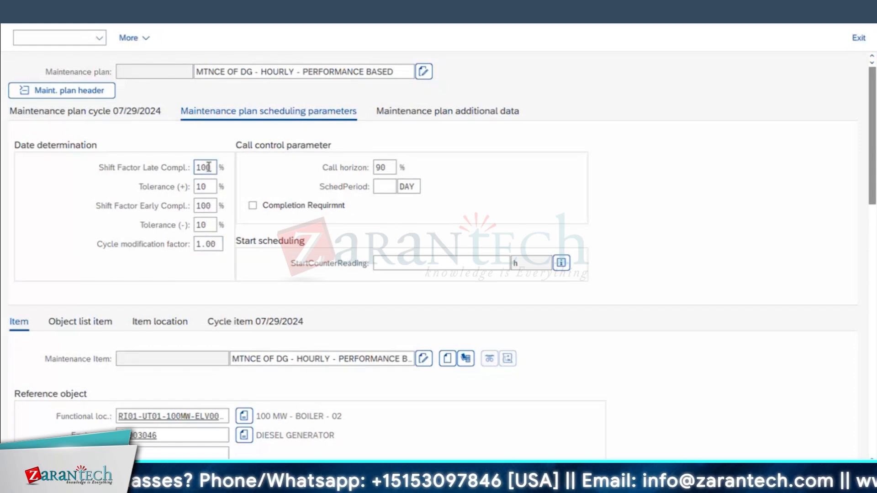
{"action": "left_click", "coordinate": [204, 186]}
{"action": "left_click", "coordinate": [208, 243]}
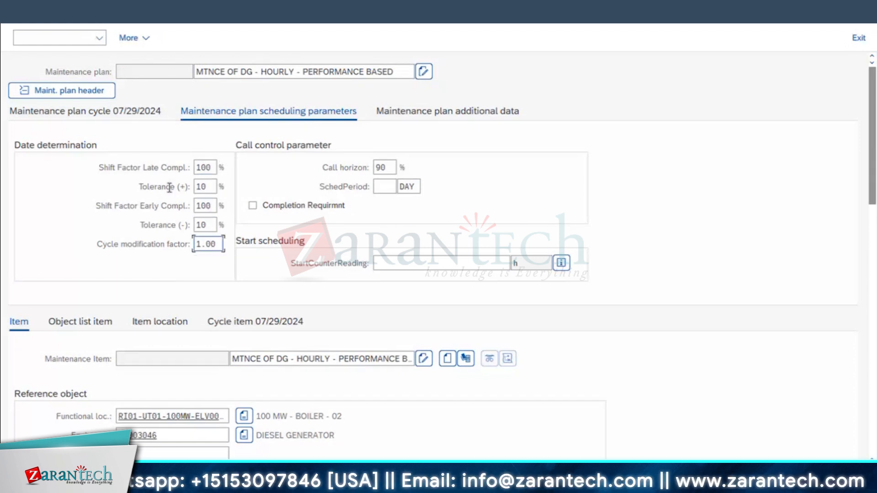
{"action": "left_click", "coordinate": [389, 187]}
{"action": "type", "text": "5"}
{"action": "key", "text": "Tab"}
{"action": "type", "text": "YR"}
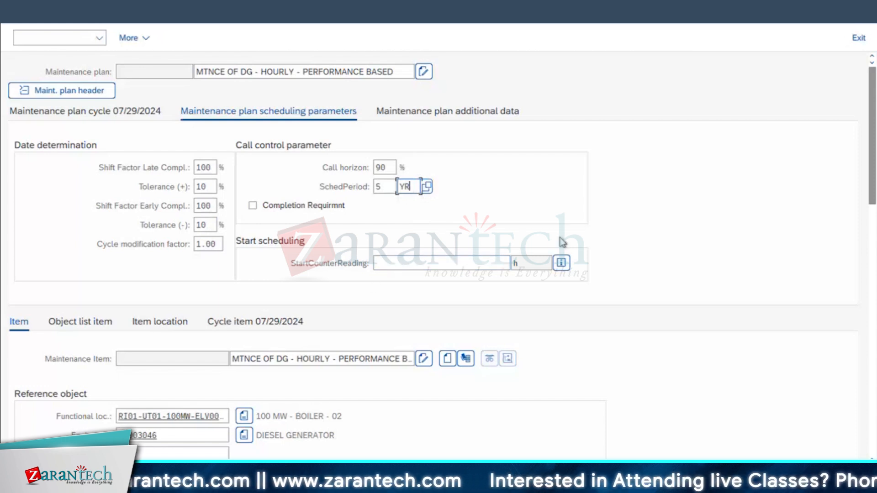
Set the start counter reading for the maintenance plan's scheduling to 0 hours.
{"action": "left_click", "coordinate": [482, 264]}
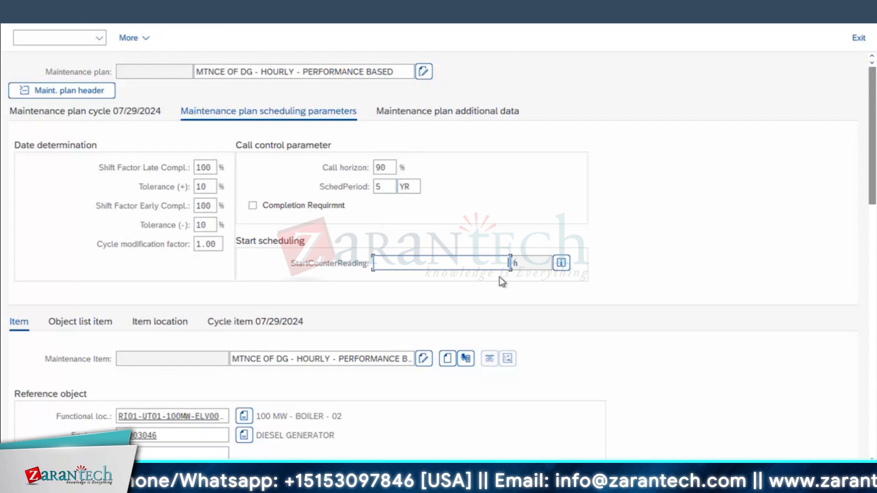
{"action": "type", "text": "0"}
{"action": "key", "text": "Return"}
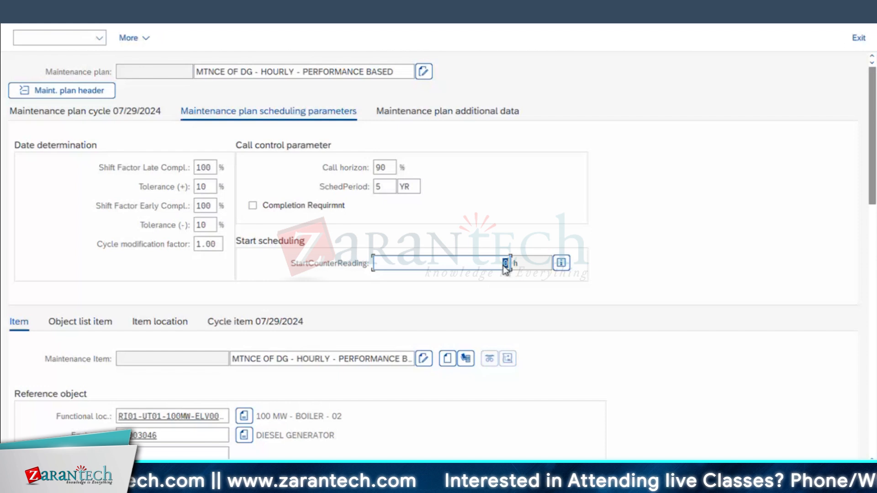
Open the maintenance plan's additional data and view the available sort field options.
{"action": "left_click", "coordinate": [447, 115]}
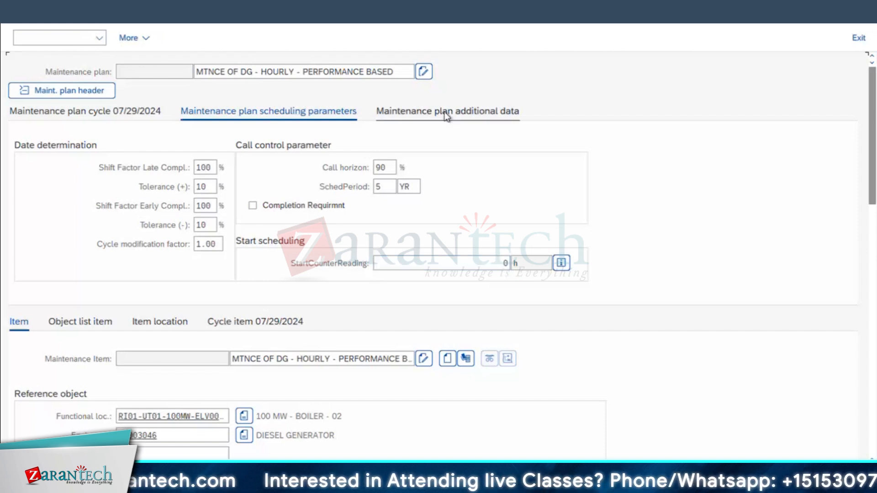
{"action": "left_click", "coordinate": [224, 145]}
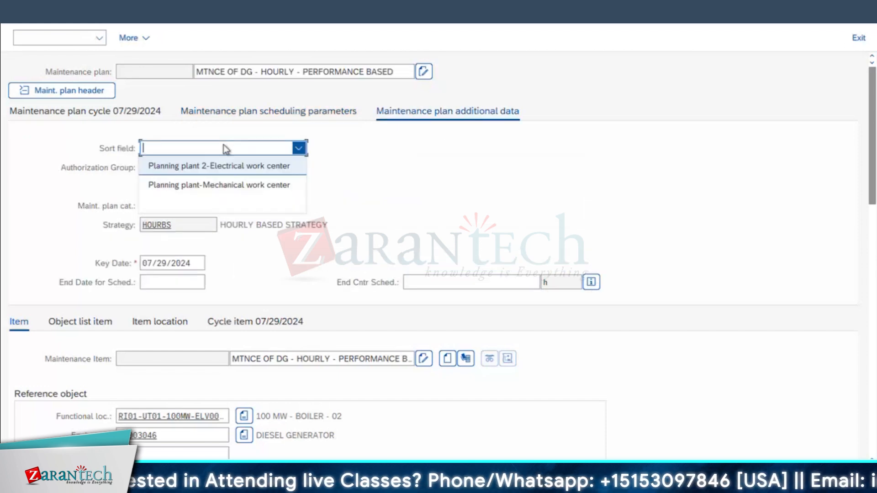
{"action": "left_click", "coordinate": [354, 197]}
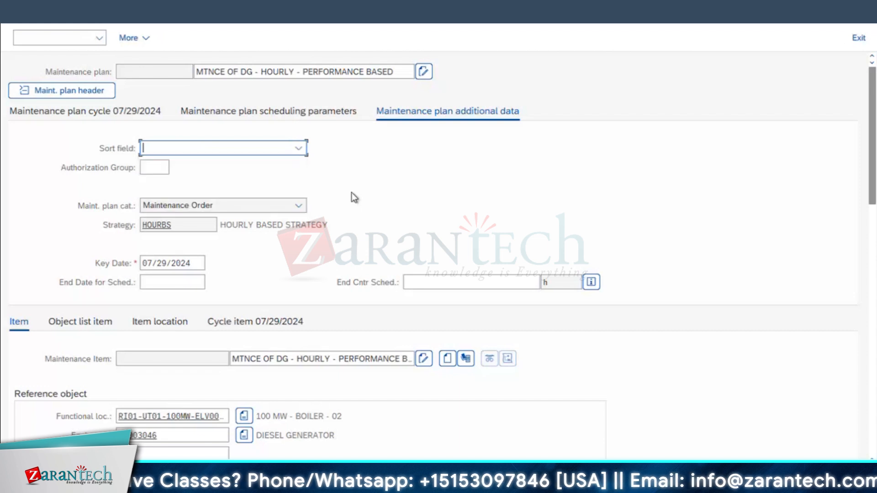
Switch to another SAP session and open the SAP Reference IMG through transaction SPRO.
{"action": "left_click", "coordinate": [265, 11]}
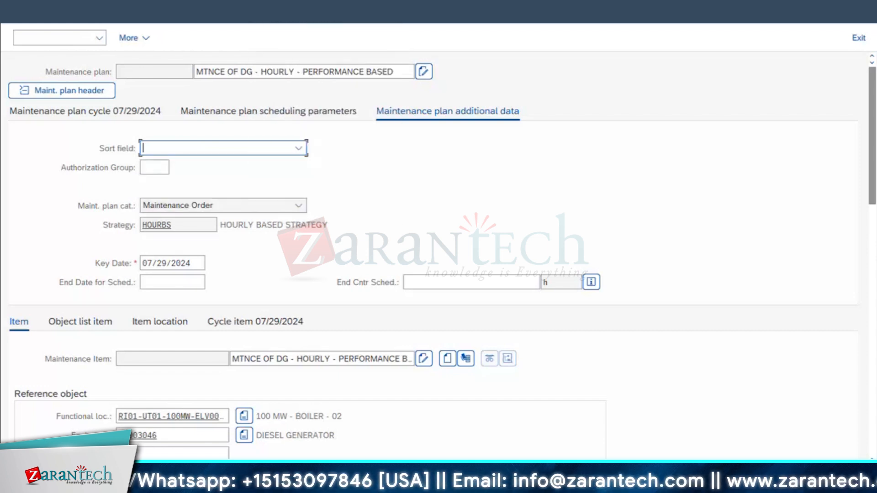
{"action": "left_click", "coordinate": [56, 38]}
{"action": "type", "text": "/n"}
{"action": "key", "text": "Return"}
{"action": "type", "text": "SPRO"}
{"action": "key", "text": "Return"}
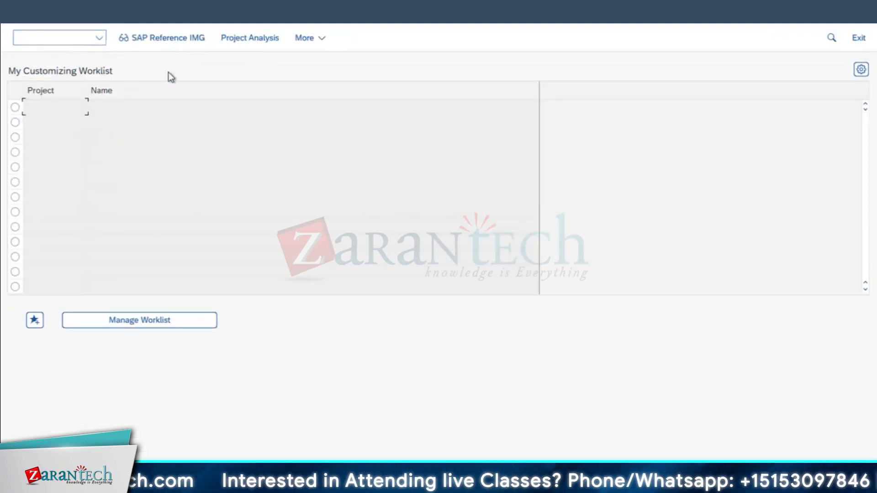
{"action": "left_click", "coordinate": [179, 38]}
Open the Define Sort Fields for Maintenance Plan activity under Plant Maintenance and Customer Service, Maintenance Plans.
{"action": "scroll", "coordinate": [175, 337], "scroll_direction": "down", "scroll_amount": 5}
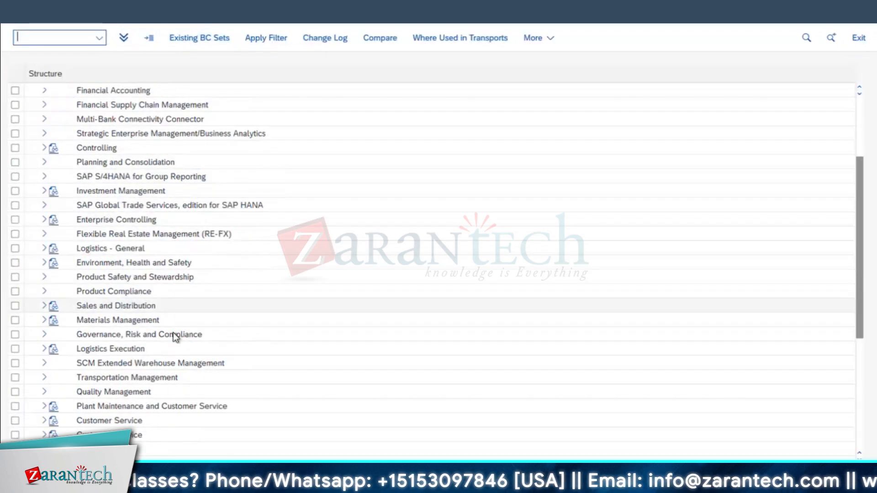
{"action": "scroll", "coordinate": [174, 333], "scroll_direction": "down", "scroll_amount": 3}
{"action": "left_click", "coordinate": [45, 277]}
{"action": "left_click", "coordinate": [45, 277]}
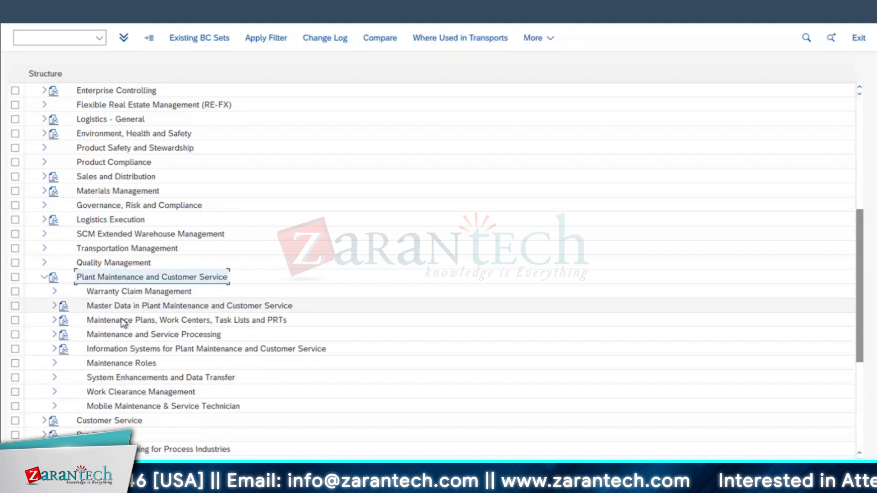
{"action": "left_click", "coordinate": [174, 320]}
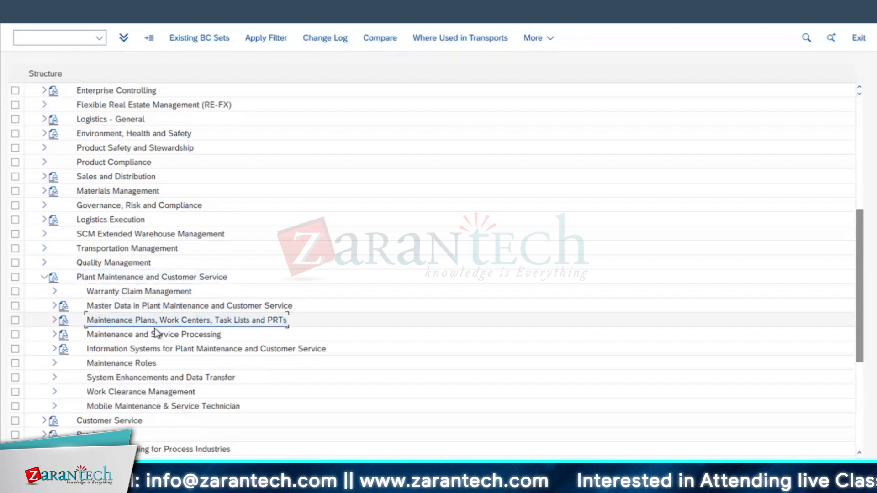
{"action": "left_click", "coordinate": [55, 321]}
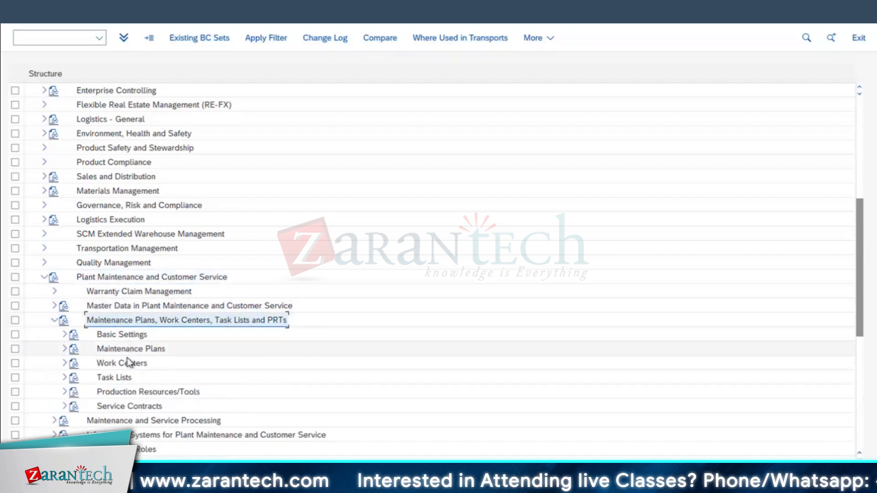
{"action": "left_click", "coordinate": [98, 348]}
{"action": "left_click", "coordinate": [64, 349]}
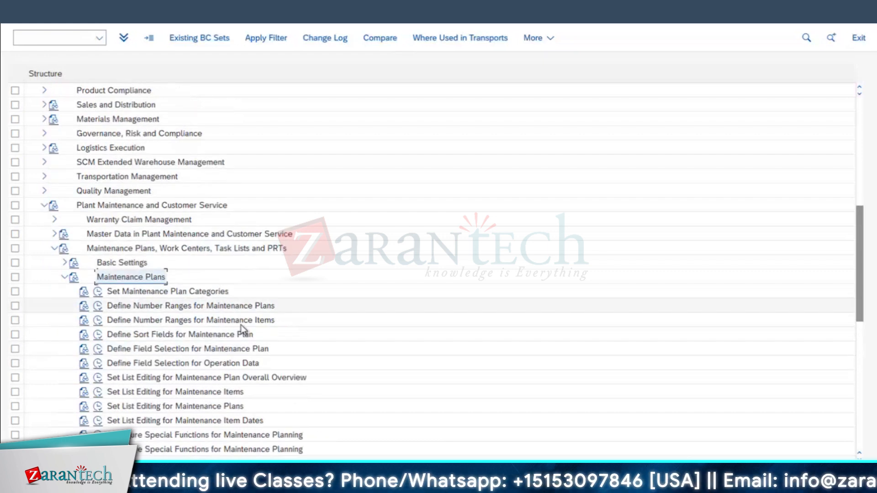
{"action": "scroll", "coordinate": [240, 325], "scroll_direction": "down", "scroll_amount": 2}
{"action": "left_click", "coordinate": [180, 278]}
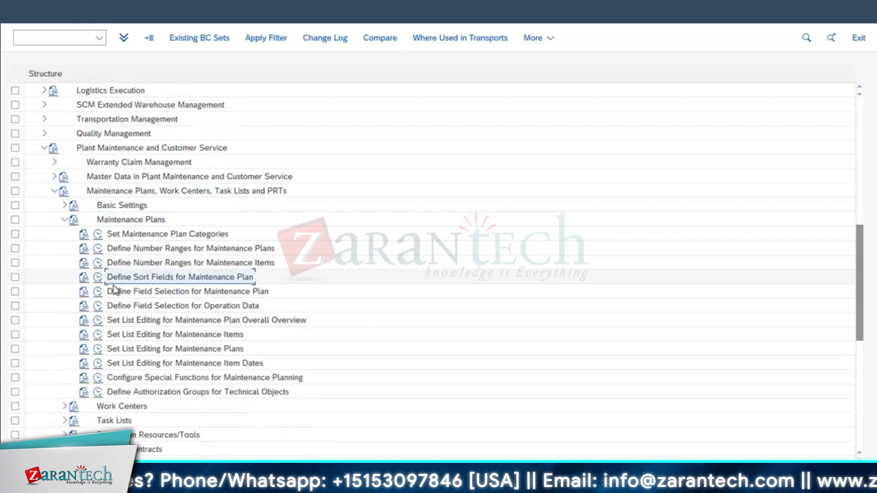
{"action": "left_click", "coordinate": [98, 279]}
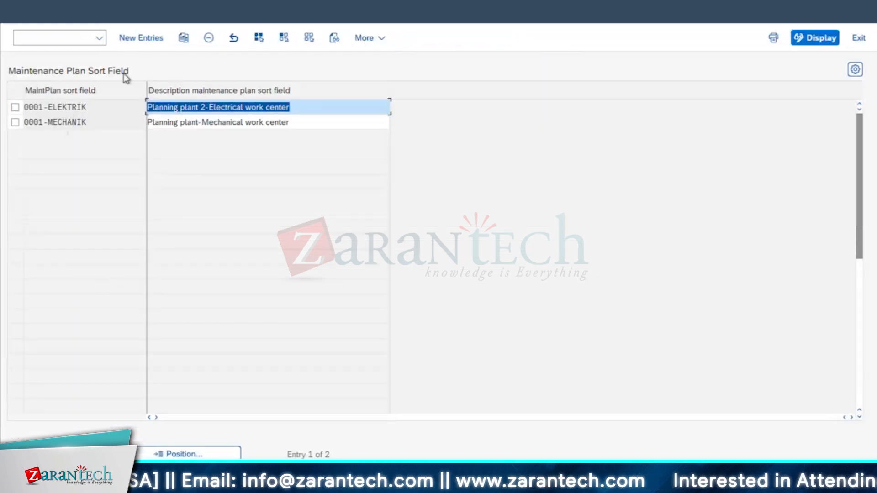
Add a new maintenance plan sort field 1710 with the description Boiler Mechanical Team.
{"action": "left_click", "coordinate": [141, 39]}
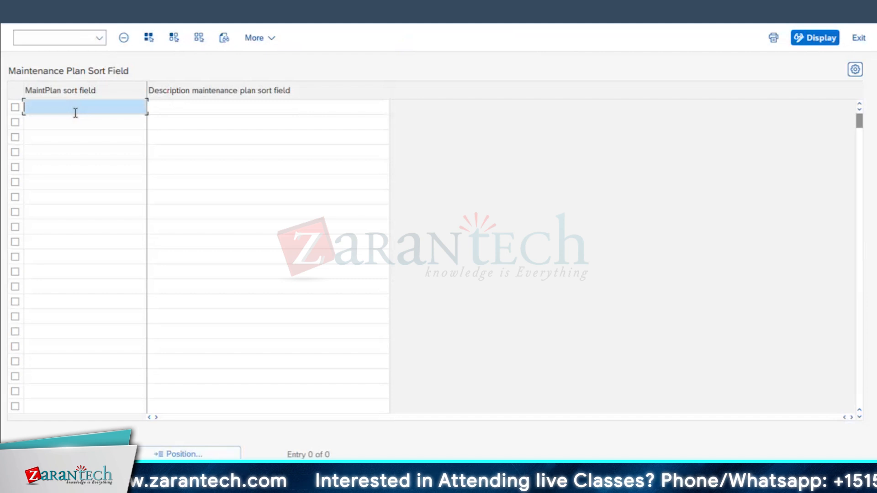
{"action": "type", "text": "1000"}
{"action": "key", "text": "BackSpace"}
{"action": "key", "text": "BackSpace"}
{"action": "key", "text": "BackSpace"}
{"action": "type", "text": "71"}
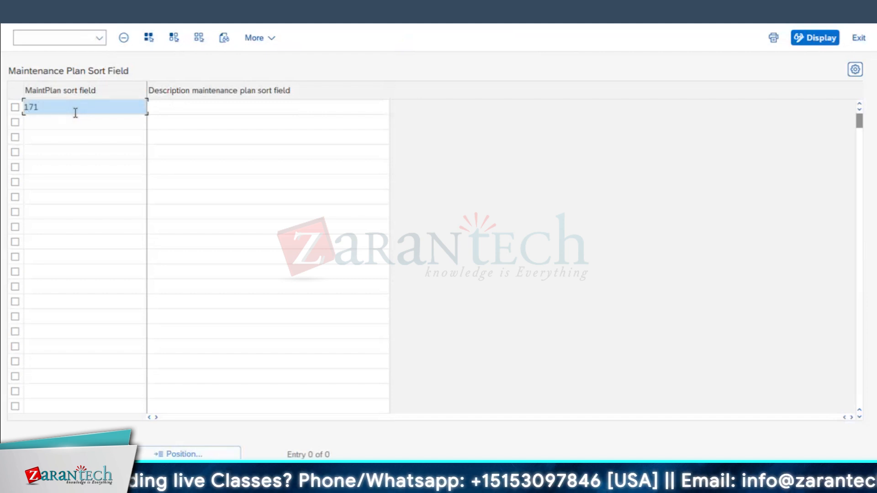
{"action": "type", "text": "0"}
{"action": "key", "text": "Tab"}
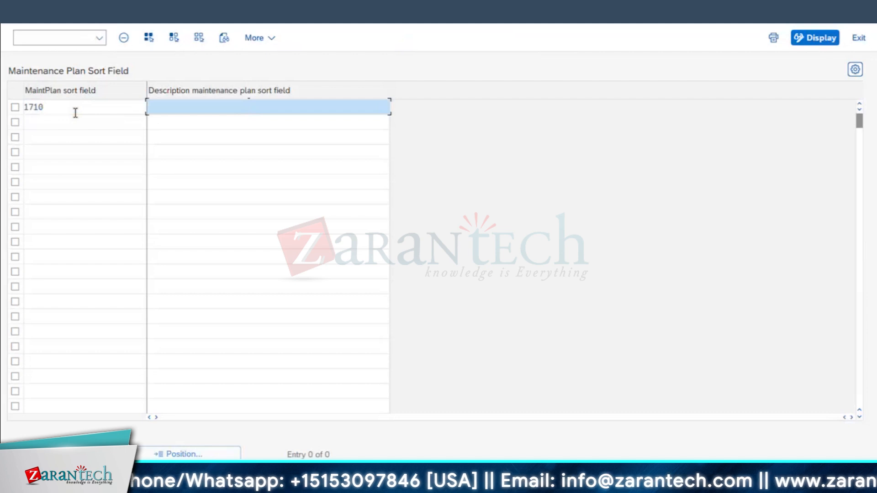
{"action": "type", "text": "Boiler"}
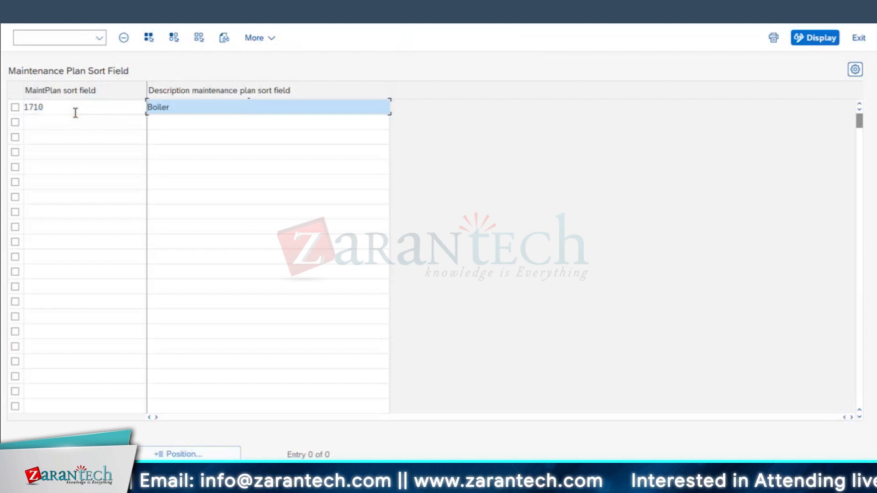
{"action": "type", "text": " Mechanic"}
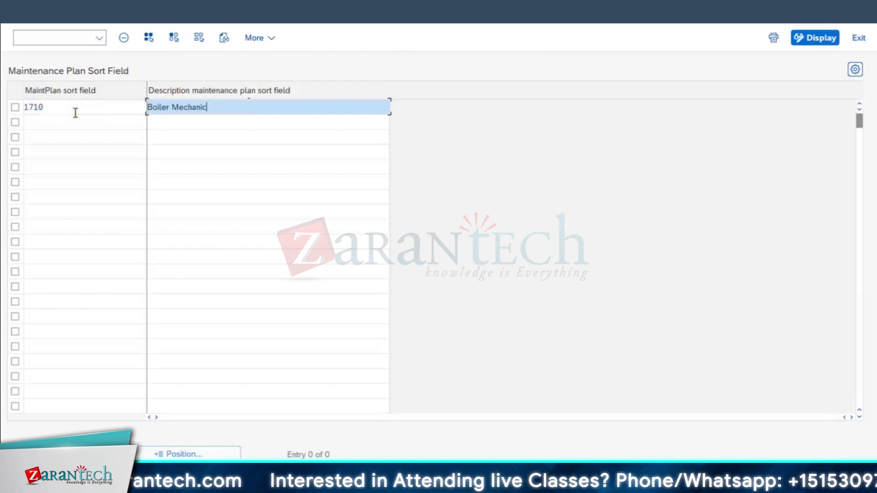
{"action": "type", "text": "al Team"}
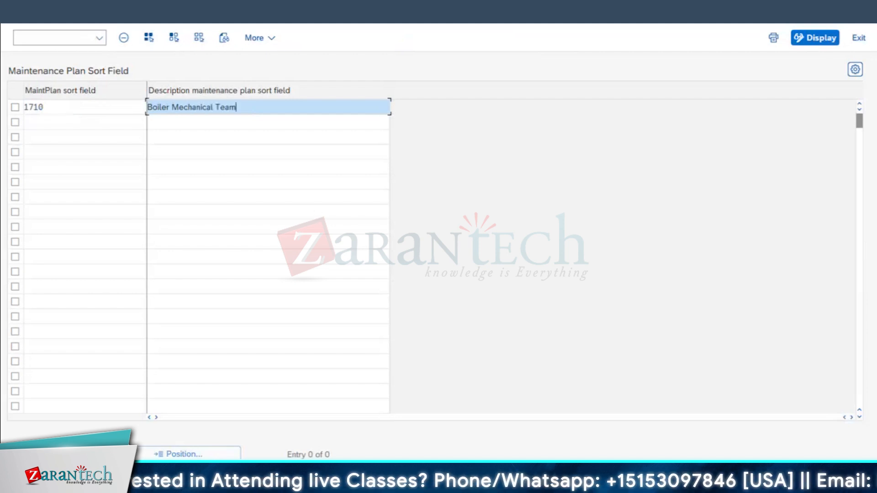
Save the new sort field to customizing request S4HK902997 and select its key 1710.
{"action": "key", "text": "ctrl+s"}
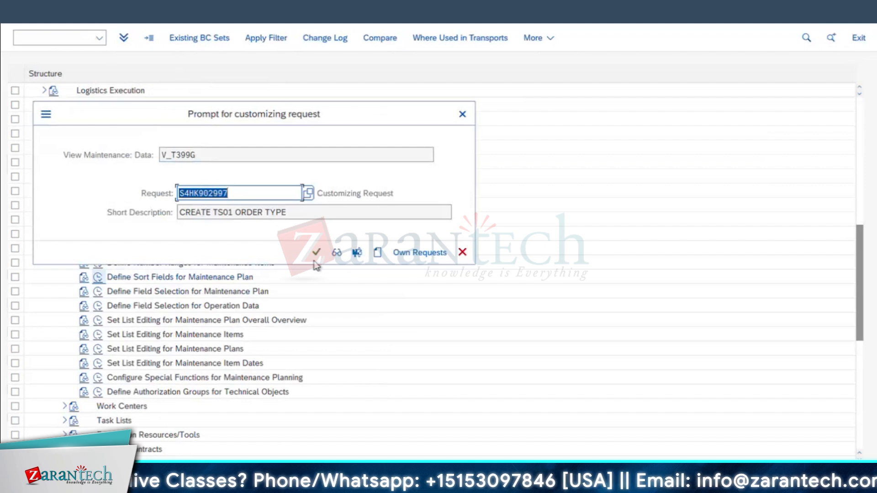
{"action": "left_click", "coordinate": [317, 253]}
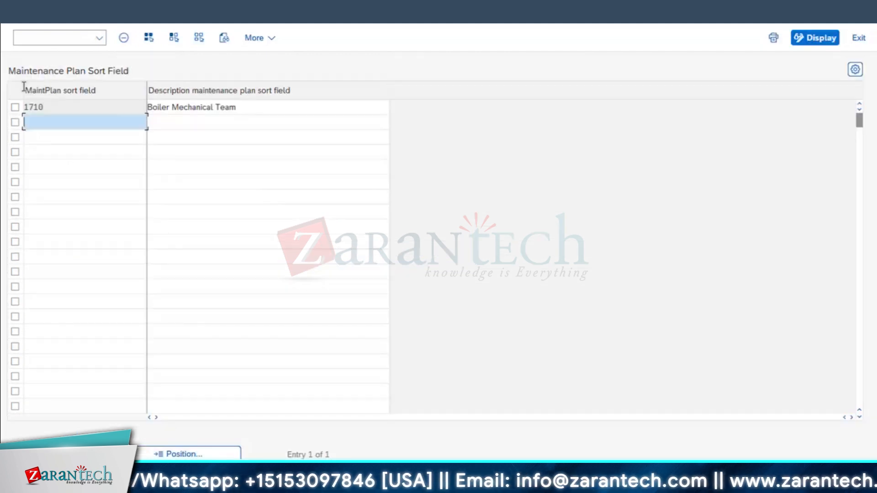
{"action": "left_click_drag", "start_coordinate": [46, 107], "coordinate": [2, 107]}
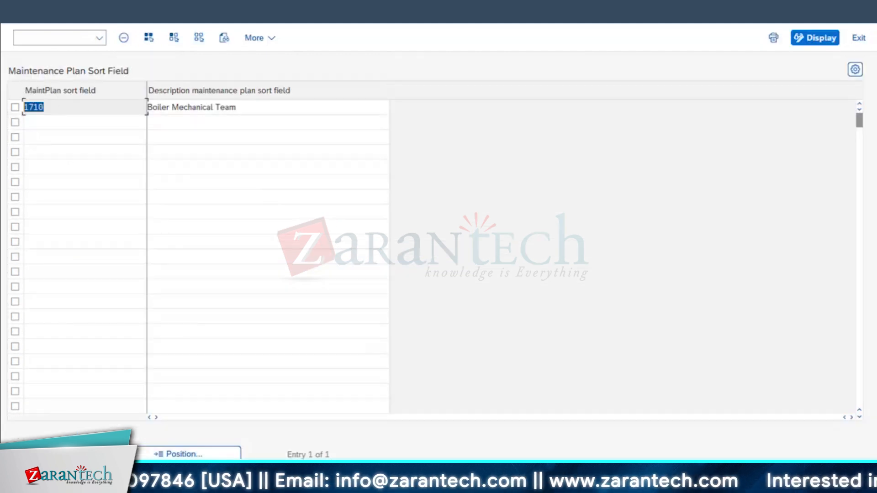
Return to the maintenance plan session and check the sort field options in the plan's additional data.
{"action": "left_click", "coordinate": [283, 484]}
{"action": "left_click", "coordinate": [407, 443]}
{"action": "left_click", "coordinate": [256, 153]}
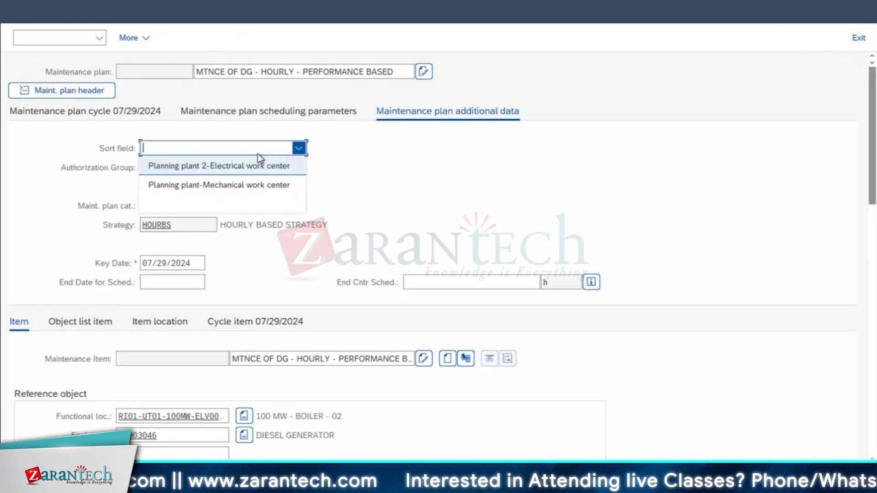
{"action": "left_click", "coordinate": [430, 157]}
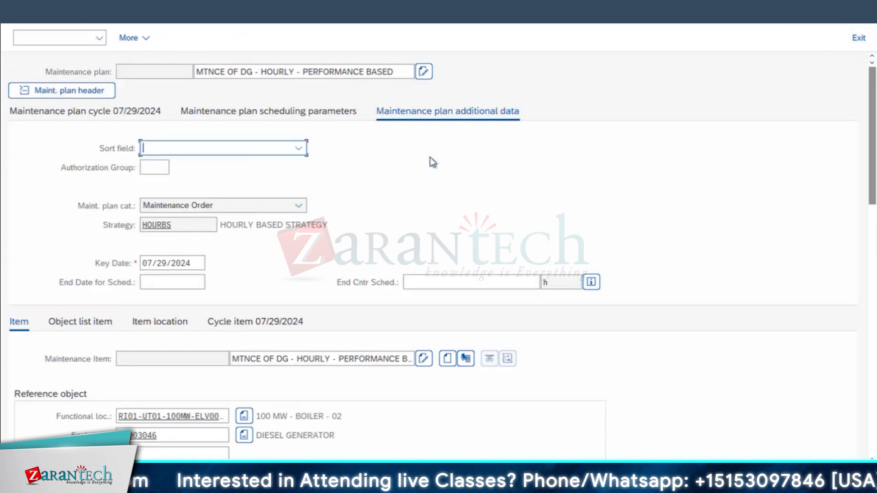
{"action": "left_click", "coordinate": [260, 113]}
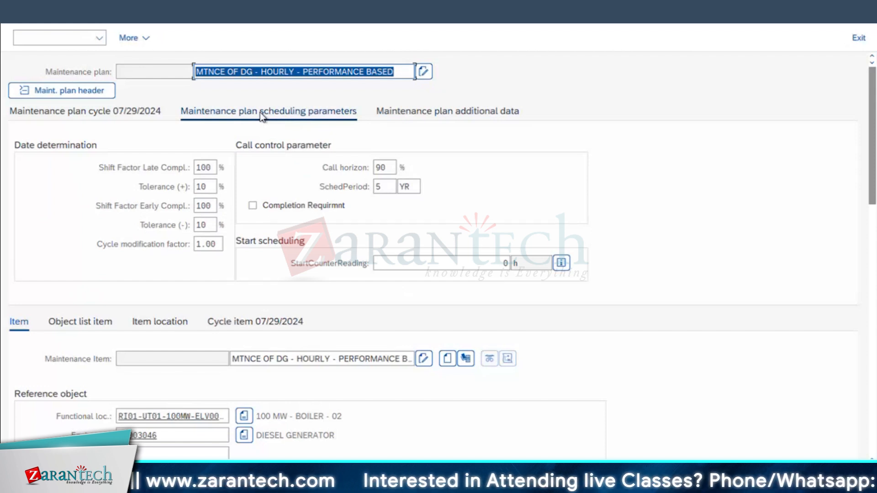
{"action": "left_click", "coordinate": [455, 113]}
{"action": "left_click", "coordinate": [199, 149]}
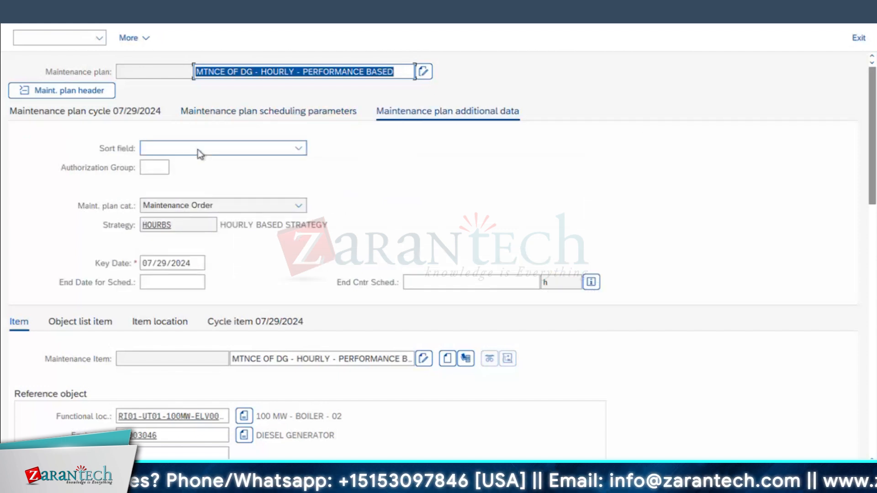
{"action": "left_click", "coordinate": [157, 168]}
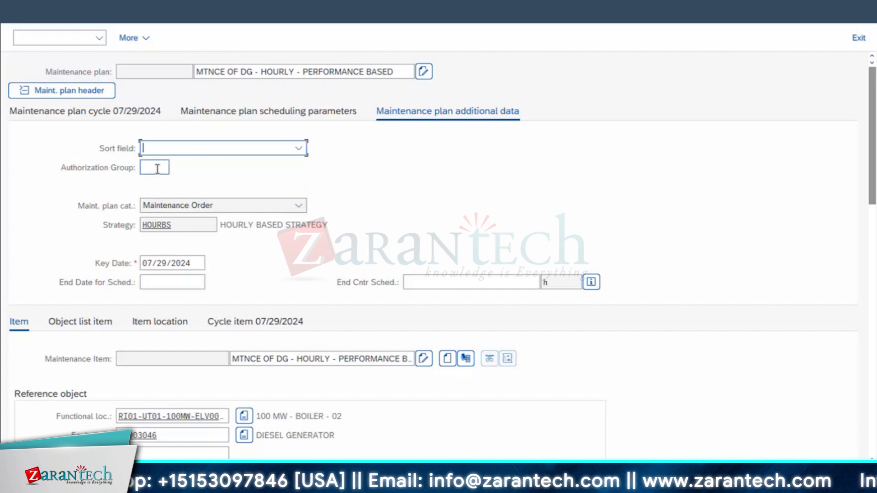
Assign authorization group 3000 to the maintenance plan and save the plan.
{"action": "left_click", "coordinate": [158, 169]}
{"action": "left_click", "coordinate": [161, 187]}
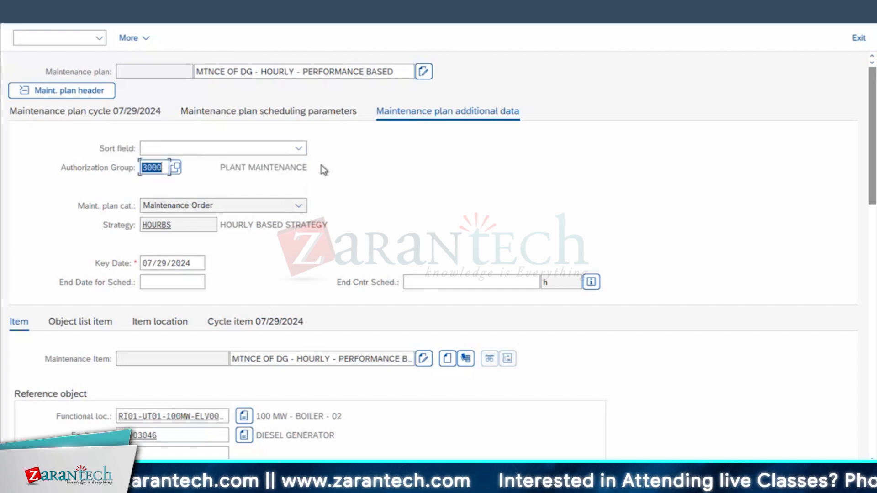
{"action": "key", "text": "ctrl+s"}
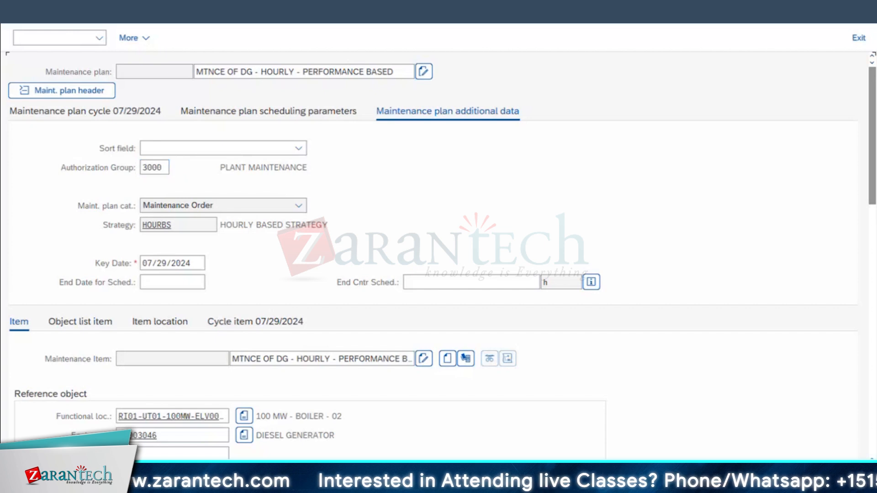
Reopen maintenance plan 185 for changing and set its sort field to Boiler Mechanical Team.
{"action": "left_click", "coordinate": [89, 43]}
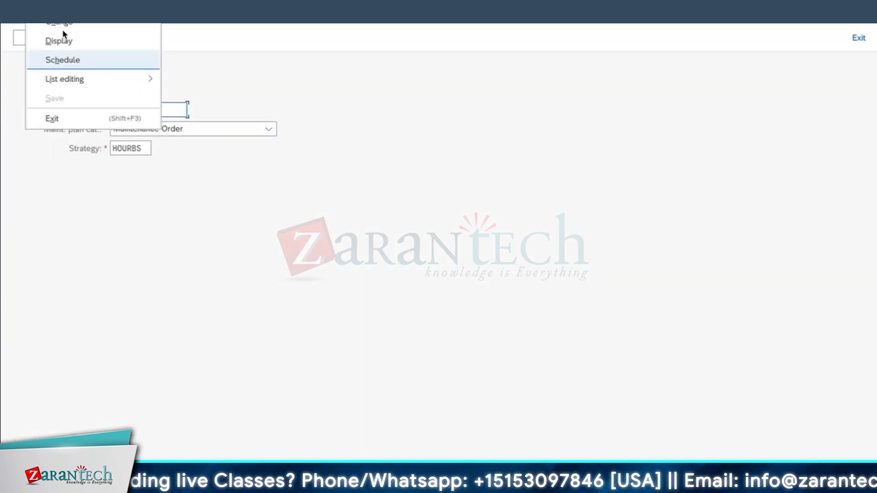
{"action": "left_click", "coordinate": [63, 39]}
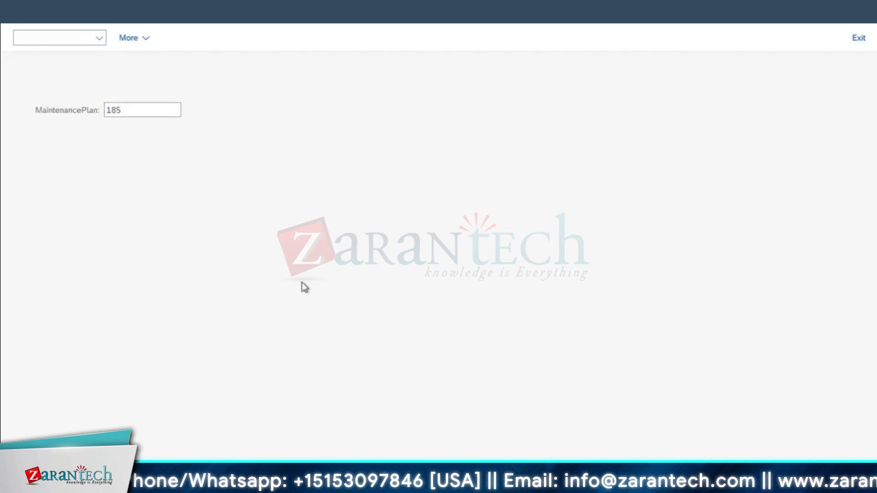
{"action": "key", "text": "Return"}
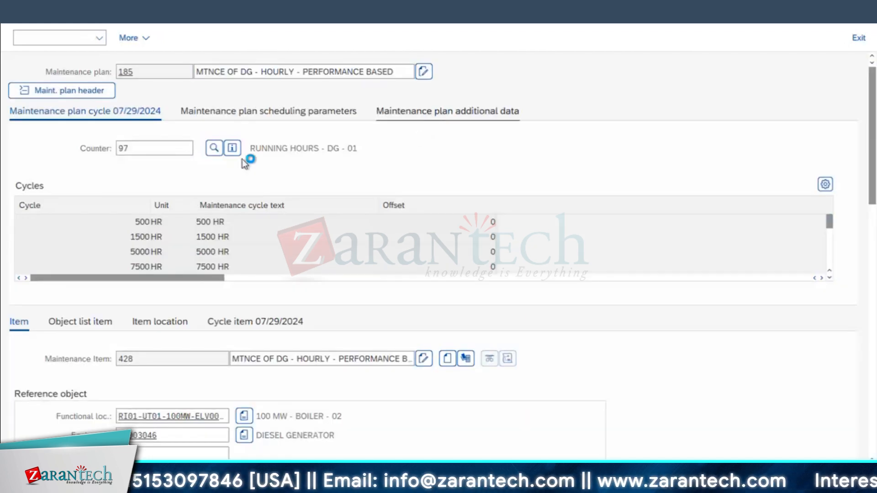
{"action": "left_click", "coordinate": [166, 153]}
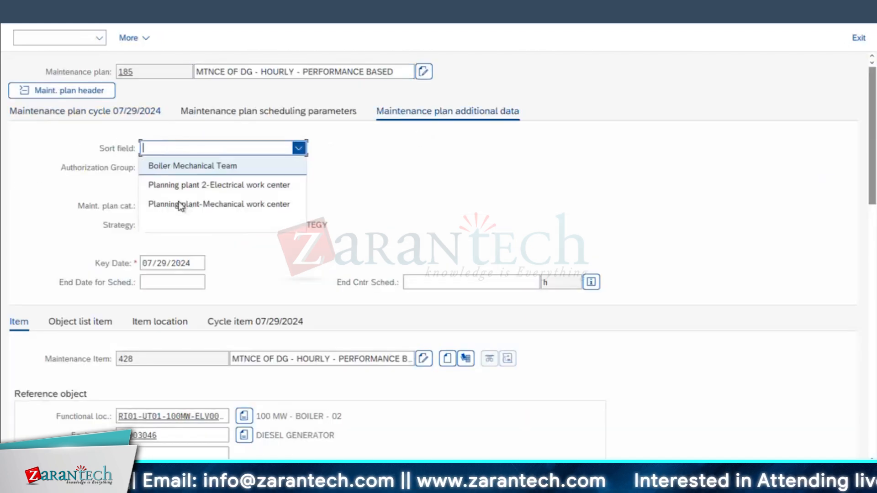
{"action": "left_click", "coordinate": [235, 172]}
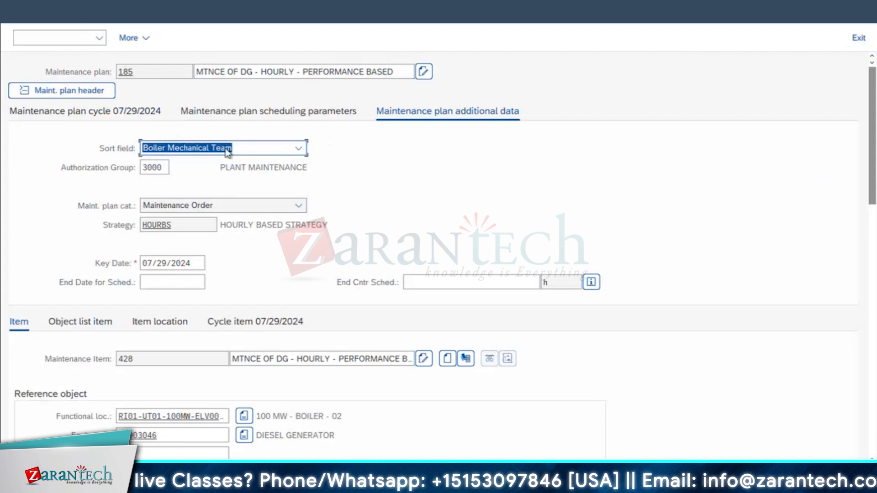
{"action": "key", "text": "F3"}
Switch to the Excel notes and enter PERFORMANE / ACTIVITY in cell I53, below the strategy plan's TIME entry.
{"action": "key", "text": "super+Tab"}
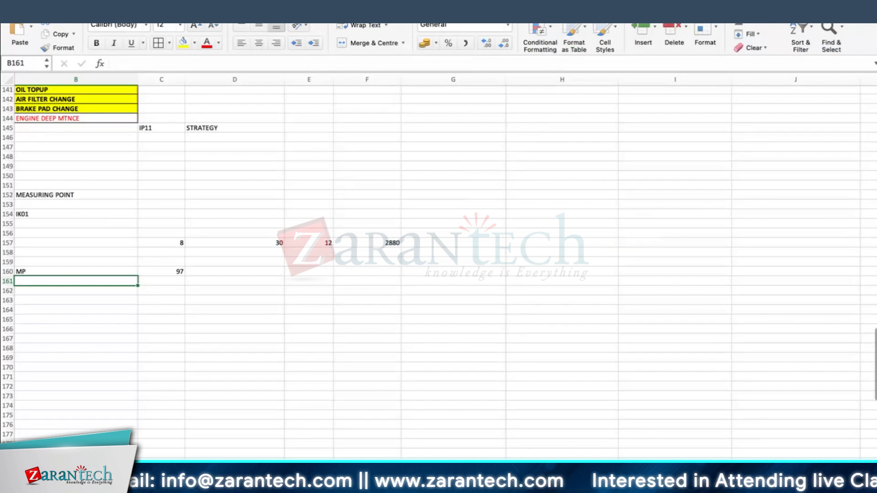
{"action": "scroll", "coordinate": [818, 355], "scroll_direction": "up", "scroll_amount": 20}
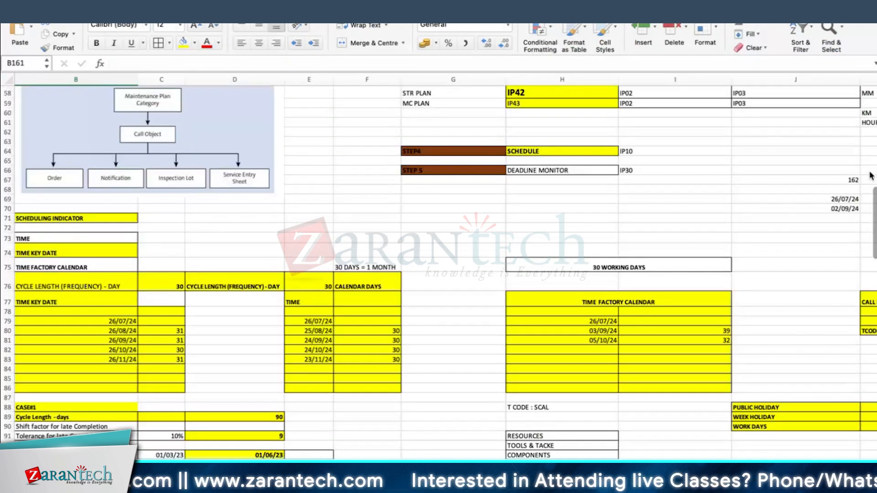
{"action": "scroll", "coordinate": [859, 178], "scroll_direction": "up", "scroll_amount": 15}
{"action": "scroll", "coordinate": [823, 185], "scroll_direction": "down", "scroll_amount": 7}
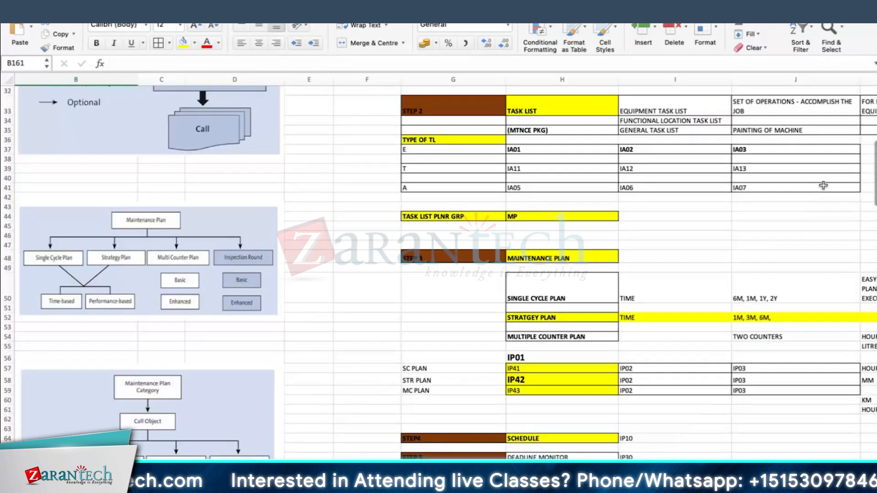
{"action": "left_click", "coordinate": [532, 264]}
{"action": "left_click", "coordinate": [530, 318]}
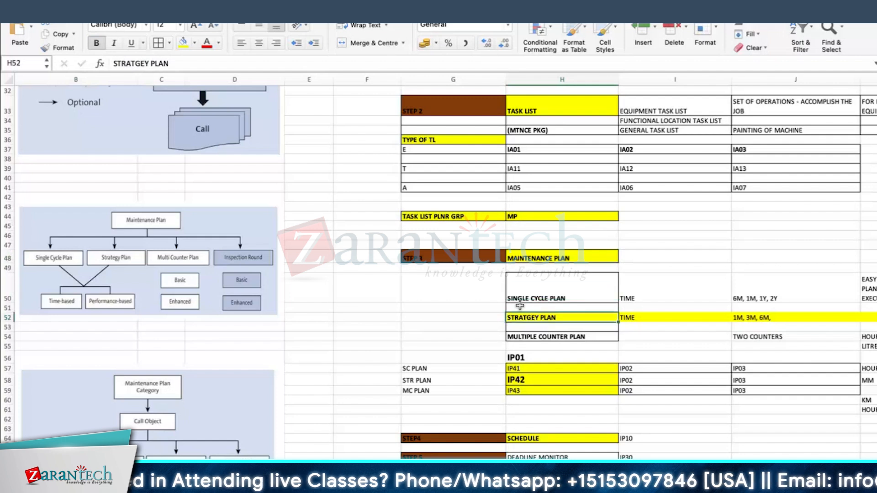
{"action": "left_click", "coordinate": [651, 327]}
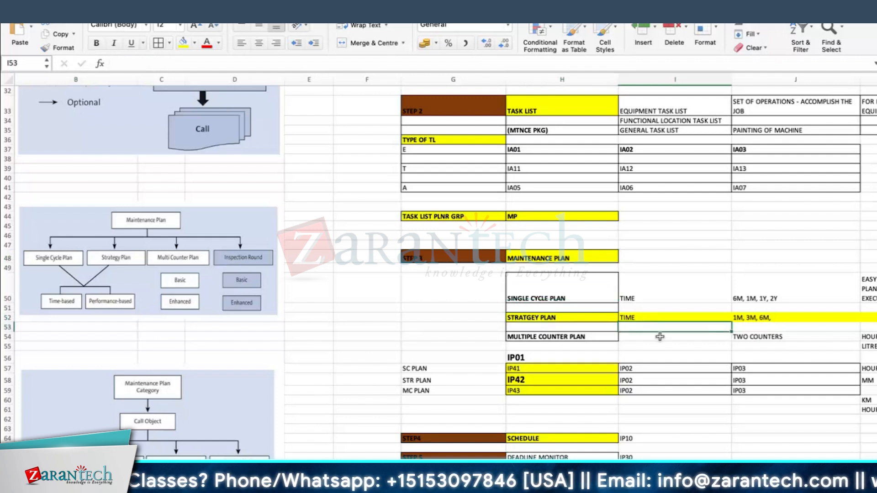
{"action": "type", "text": "PERFOR"}
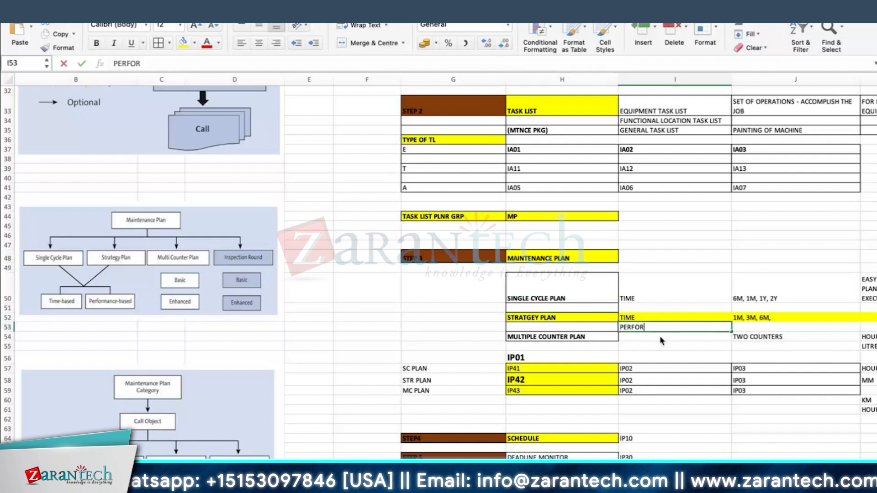
{"action": "type", "text": "MANE / A"}
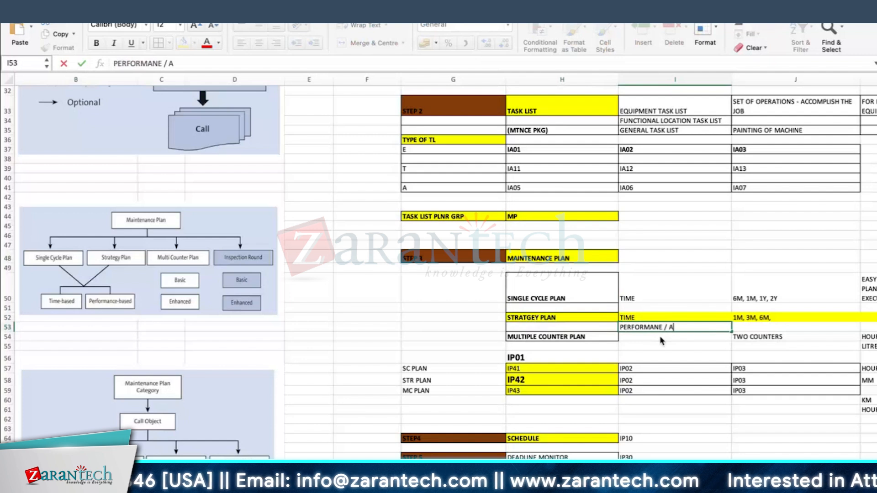
{"action": "type", "text": "CTIVITY"}
{"action": "key", "text": "Return"}
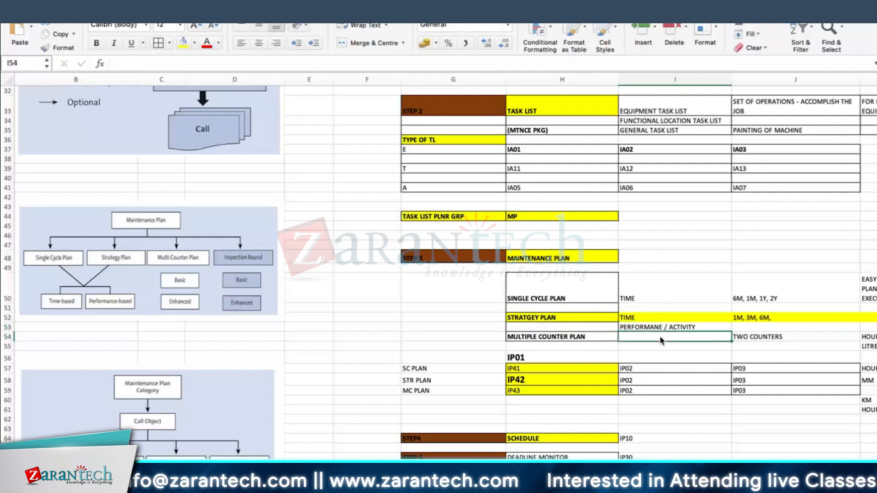
Look up the transaction code for the SCHEDULE step in the Excel notes.
{"action": "scroll", "coordinate": [660, 338], "scroll_direction": "down", "scroll_amount": 2}
{"action": "scroll", "coordinate": [660, 337], "scroll_direction": "down", "scroll_amount": 2}
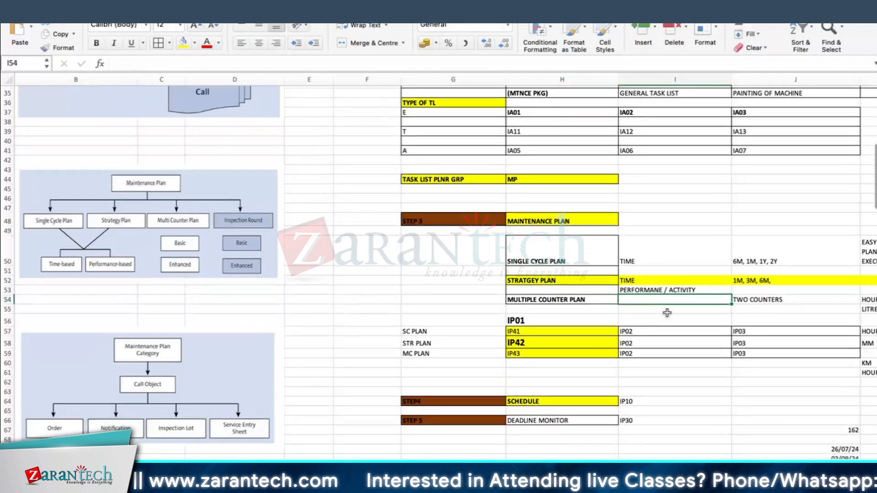
{"action": "scroll", "coordinate": [667, 313], "scroll_direction": "down", "scroll_amount": 8}
{"action": "left_click", "coordinate": [556, 248]}
{"action": "left_click", "coordinate": [434, 249]}
{"action": "left_click", "coordinate": [675, 249]}
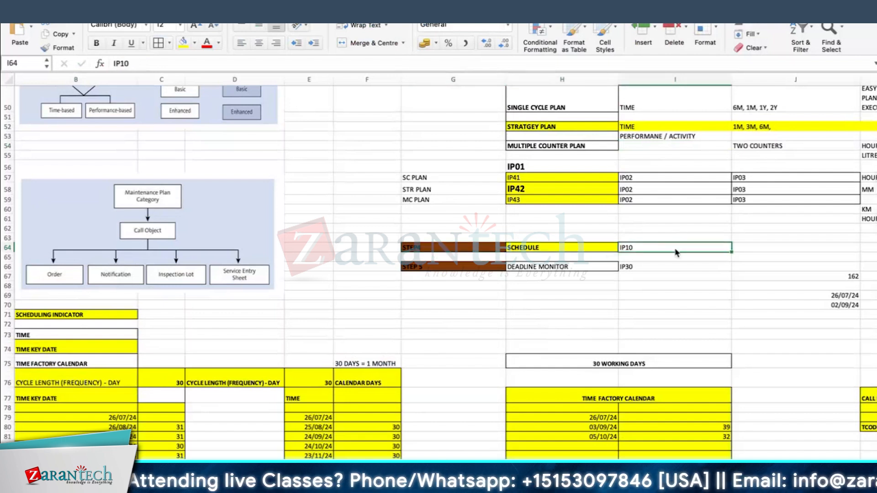
Switch back to SAP and open maintenance plan 185 for scheduling.
{"action": "key", "text": "super+Tab"}
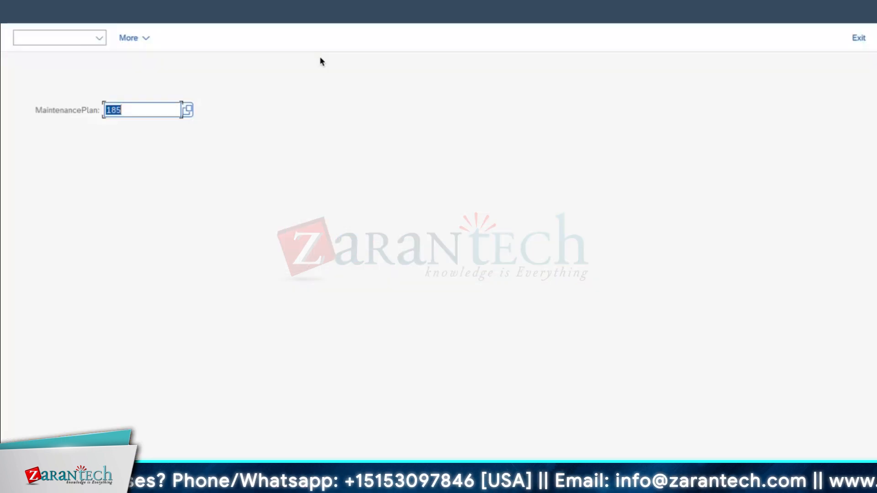
{"action": "left_click", "coordinate": [51, 8]}
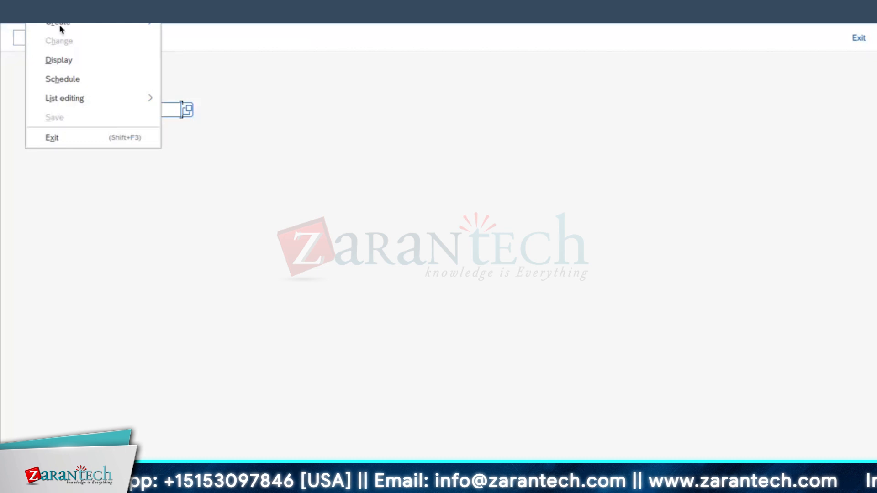
{"action": "left_click", "coordinate": [66, 82]}
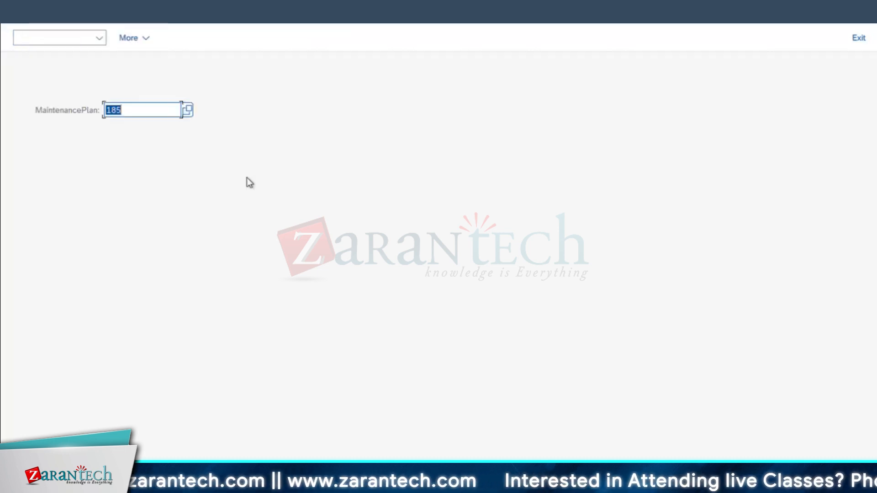
{"action": "key", "text": "Return"}
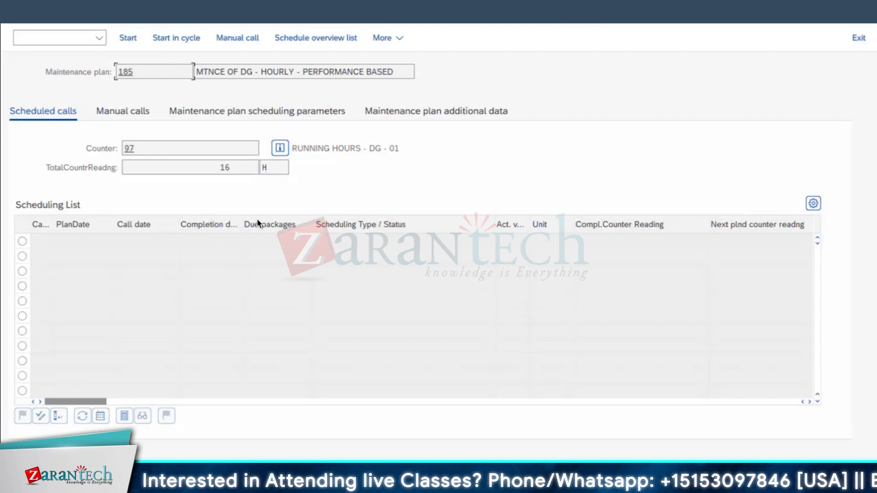
Examine the counter information for the plan's running hours counter, including its activity and current readings.
{"action": "key", "text": "Tab"}
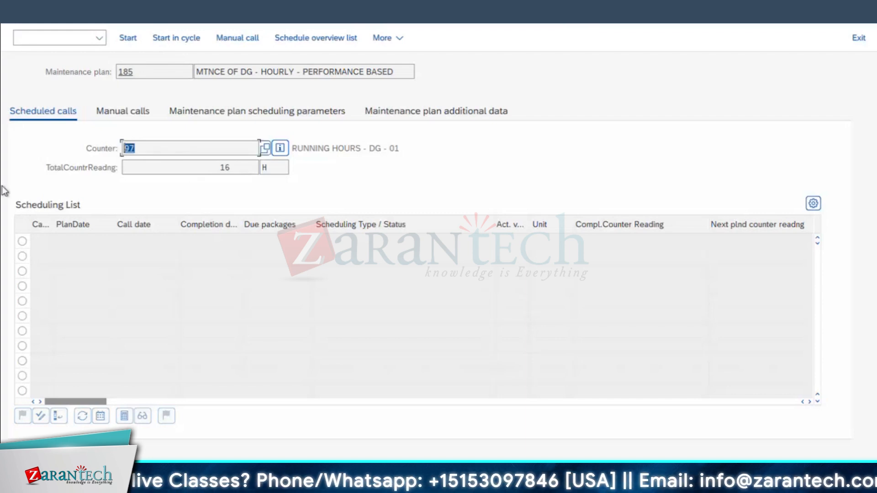
{"action": "left_click", "coordinate": [284, 148]}
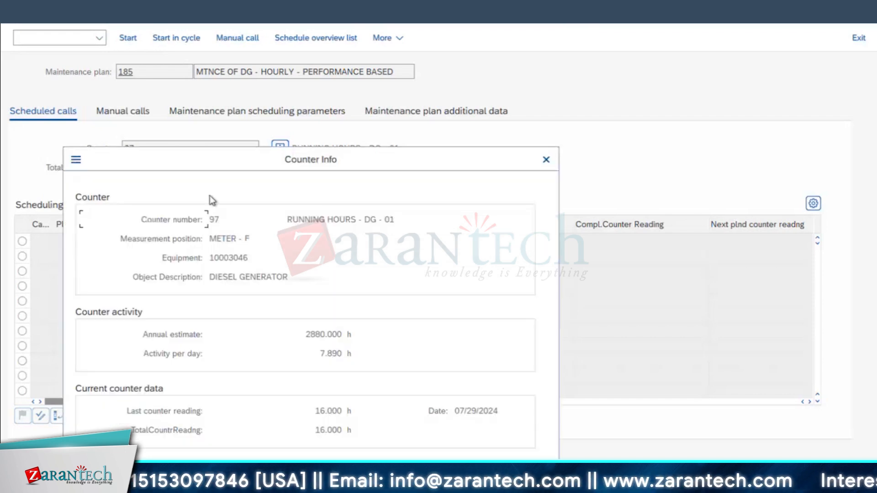
{"action": "left_click_drag", "start_coordinate": [232, 166], "coordinate": [416, 95]}
{"action": "left_click_drag", "start_coordinate": [380, 149], "coordinate": [433, 171]}
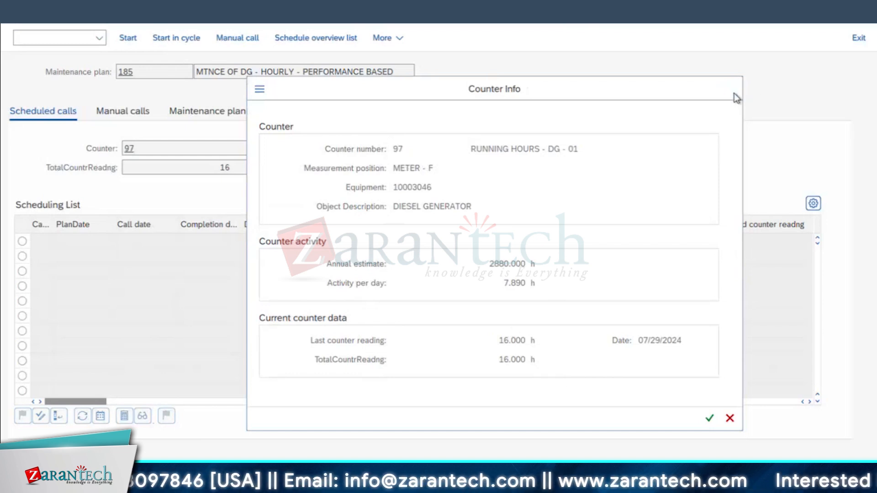
{"action": "left_click", "coordinate": [733, 93]}
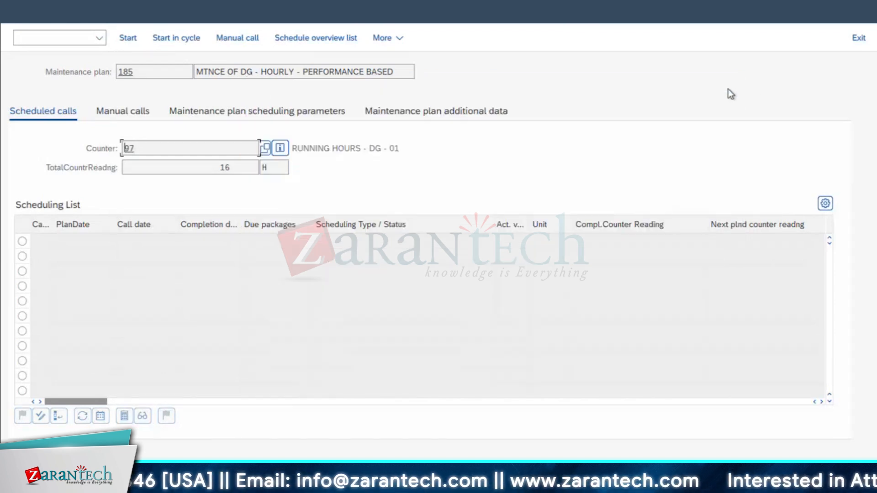
Start the plan's scheduling with a start counter reading of 0 H, and return to the Excel notes.
{"action": "left_click", "coordinate": [128, 38]}
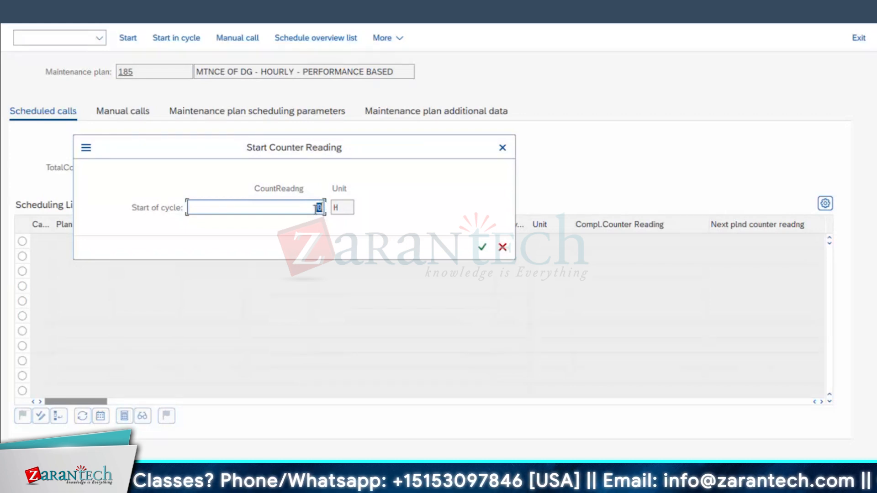
{"action": "left_click", "coordinate": [482, 251]}
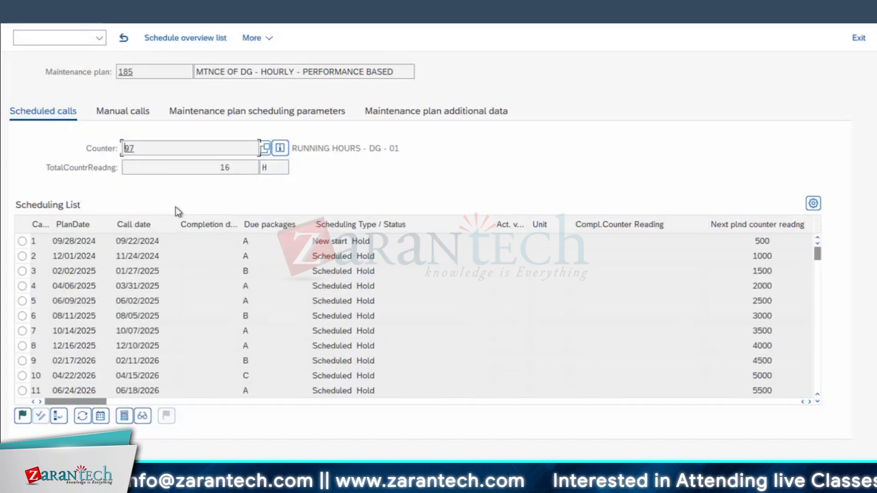
{"action": "left_click", "coordinate": [300, 232]}
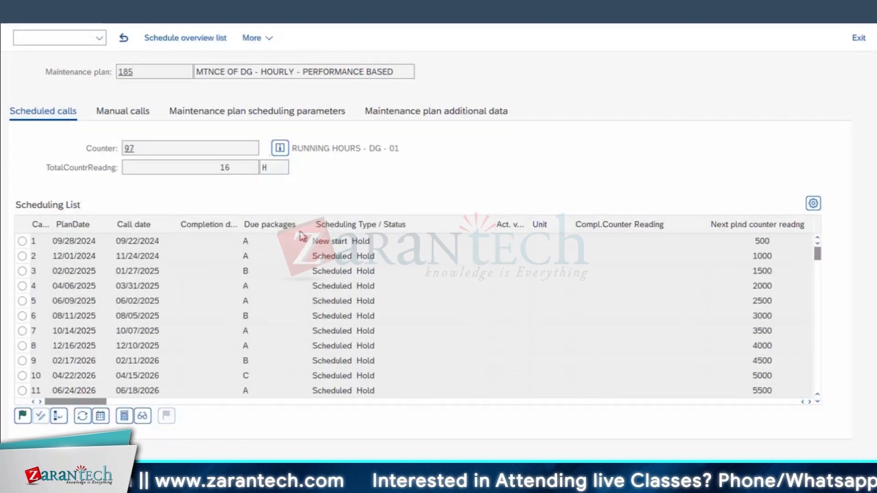
{"action": "key", "text": "F3"}
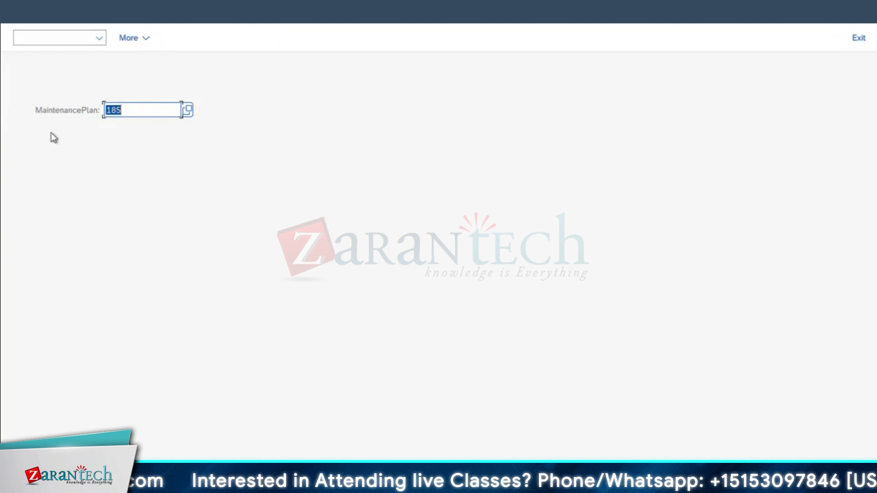
{"action": "key", "text": "super+Tab"}
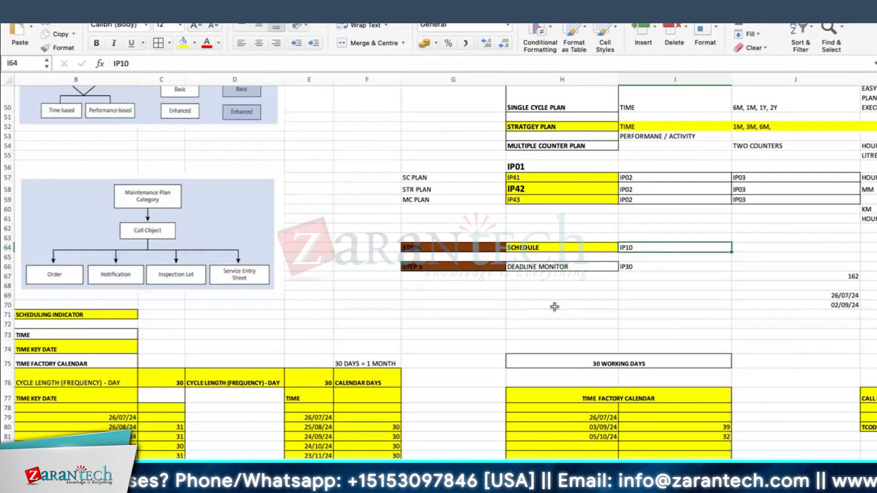
List the maintenance cycle hours 500, 1500 and 5000 in cells H97 to H99 of the notes.
{"action": "left_click", "coordinate": [555, 307]}
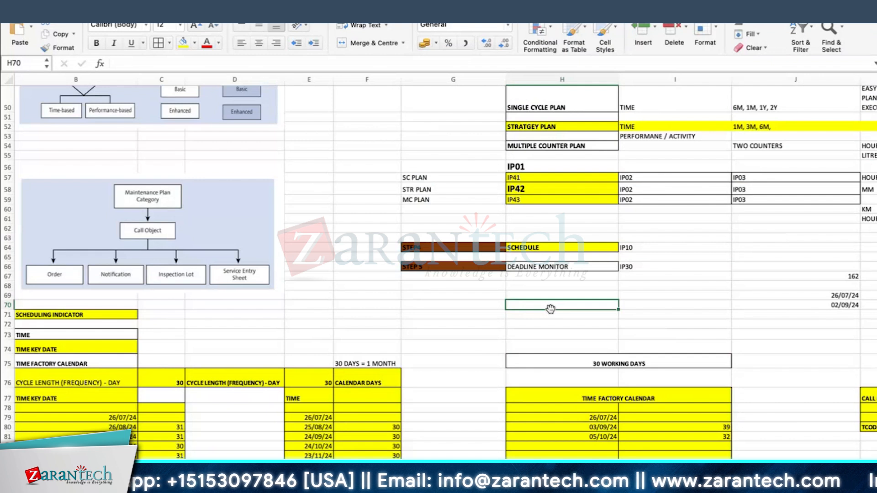
{"action": "scroll", "coordinate": [550, 309], "scroll_direction": "down", "scroll_amount": 10}
{"action": "left_click", "coordinate": [555, 345]}
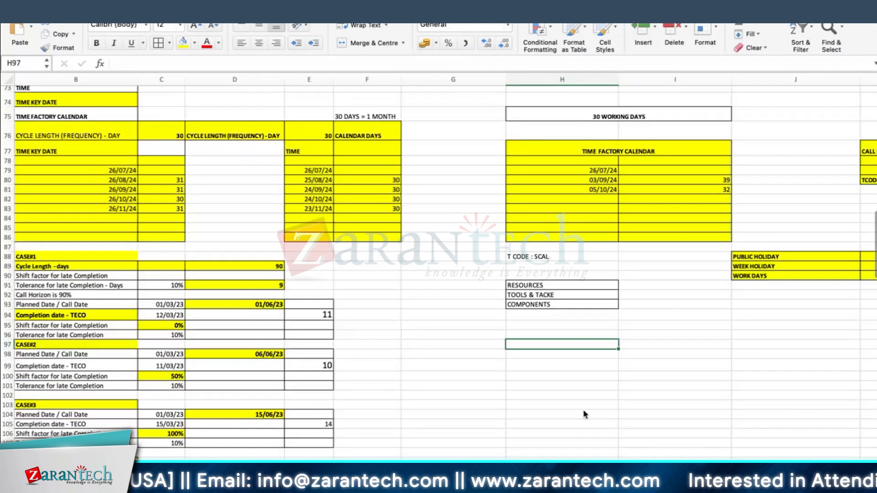
{"action": "type", "text": "500"}
{"action": "key", "text": "Return"}
{"action": "type", "text": "1500"}
{"action": "key", "text": "Return"}
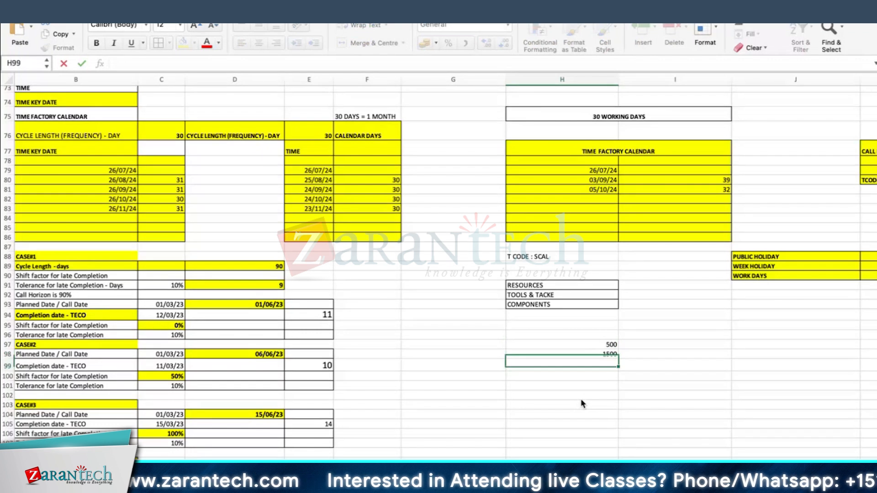
{"action": "type", "text": "5000"}
{"action": "key", "text": "Return"}
Note MEASURING DOCUMENT and MANUALLY in column I below the cycle hours, placed in I103:I104 in bold with yellow fill and borders.
{"action": "left_click", "coordinate": [660, 344]}
{"action": "scroll", "coordinate": [640, 386], "scroll_direction": "up", "scroll_amount": 5}
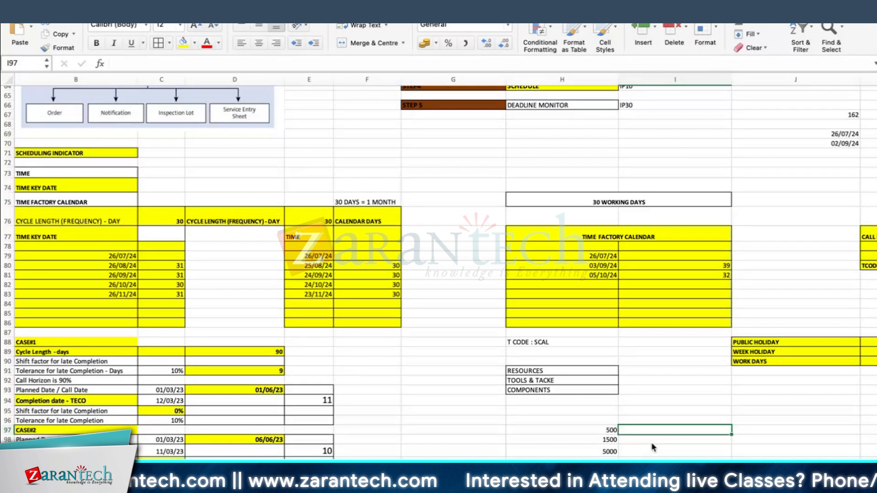
{"action": "scroll", "coordinate": [653, 448], "scroll_direction": "down", "scroll_amount": 3}
{"action": "left_click", "coordinate": [655, 411]}
{"action": "double_click", "coordinate": [656, 411]}
{"action": "type", "text": "MEA"}
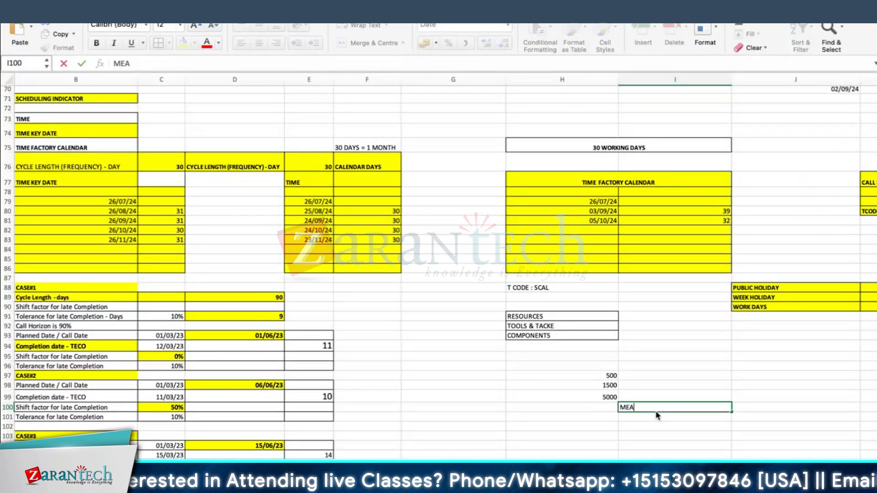
{"action": "type", "text": "SURING D"}
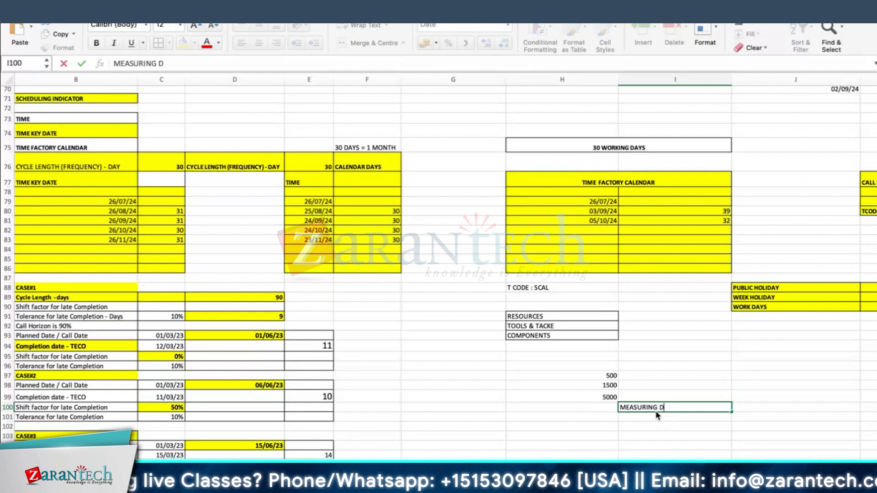
{"action": "type", "text": "OCUMENT"}
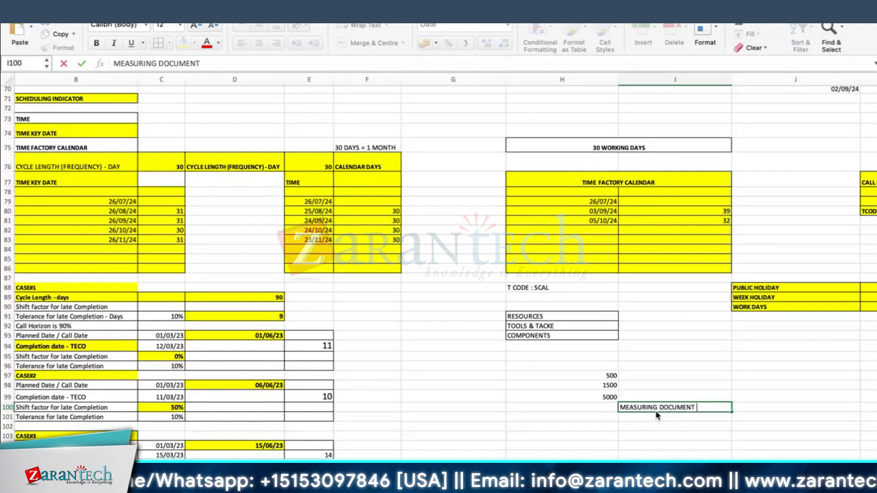
{"action": "key", "text": "Return"}
{"action": "type", "text": "MANUALLY"}
{"action": "key", "text": "Return"}
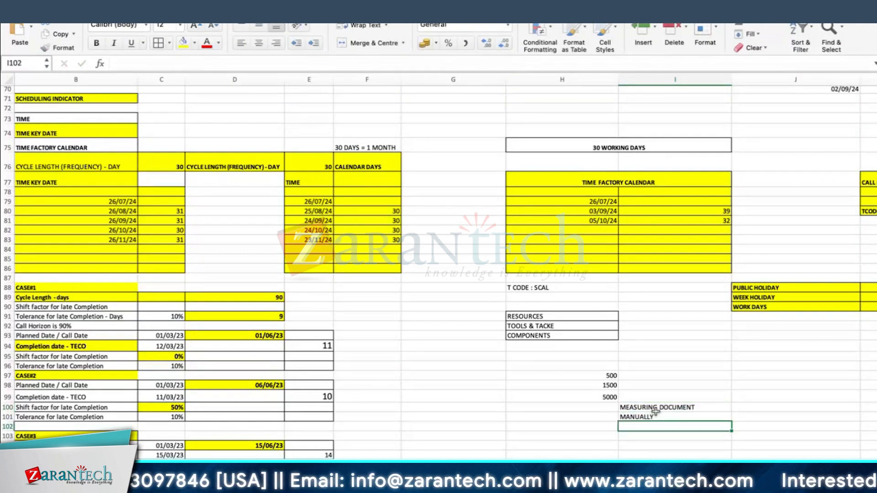
{"action": "left_click_drag", "start_coordinate": [655, 411], "coordinate": [658, 418]}
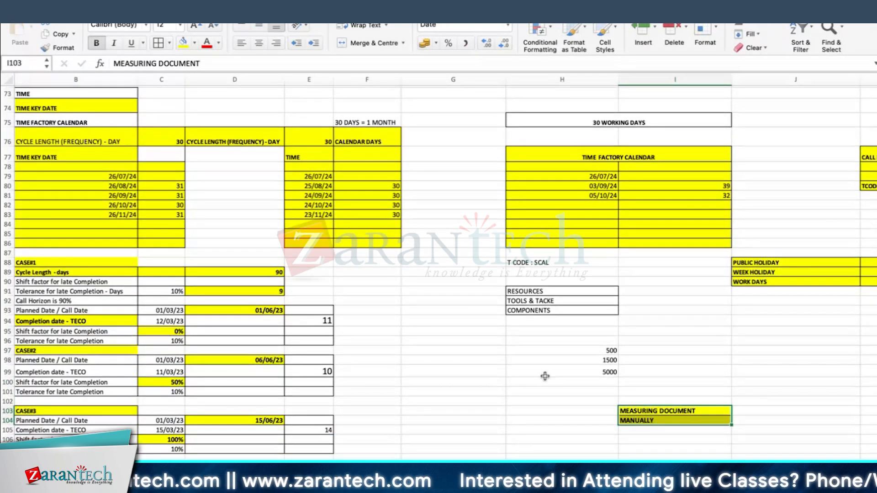
Calculate 90% of the 500-hour cycle in G97 with =90%*H97, and move that cell to G103.
{"action": "left_click", "coordinate": [490, 350]}
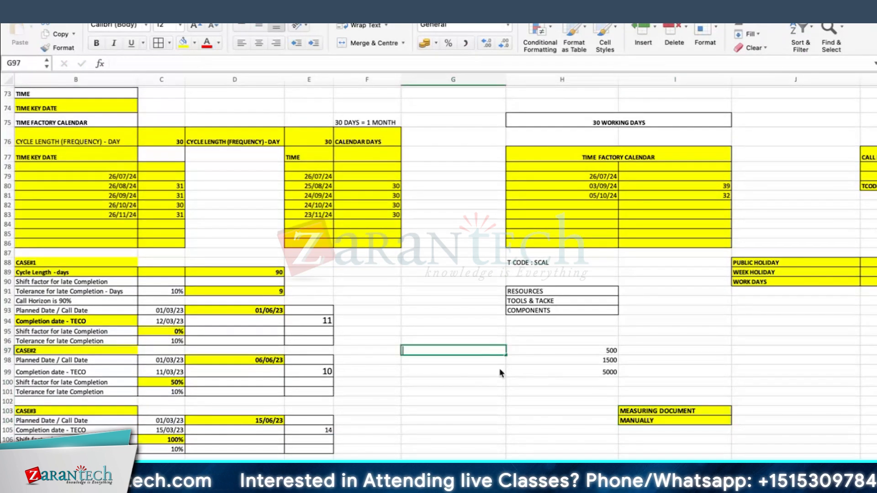
{"action": "type", "text": "=90%*"}
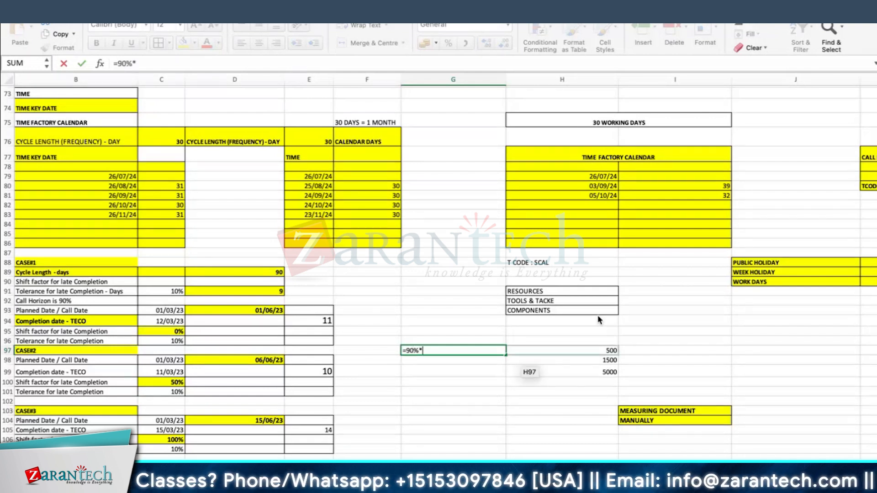
{"action": "left_click", "coordinate": [534, 350]}
{"action": "key", "text": "Return"}
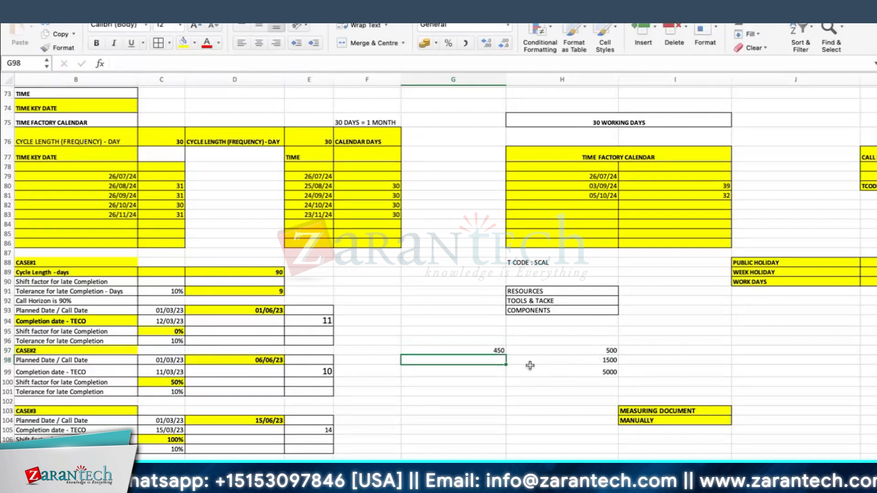
{"action": "key", "text": "Up"}
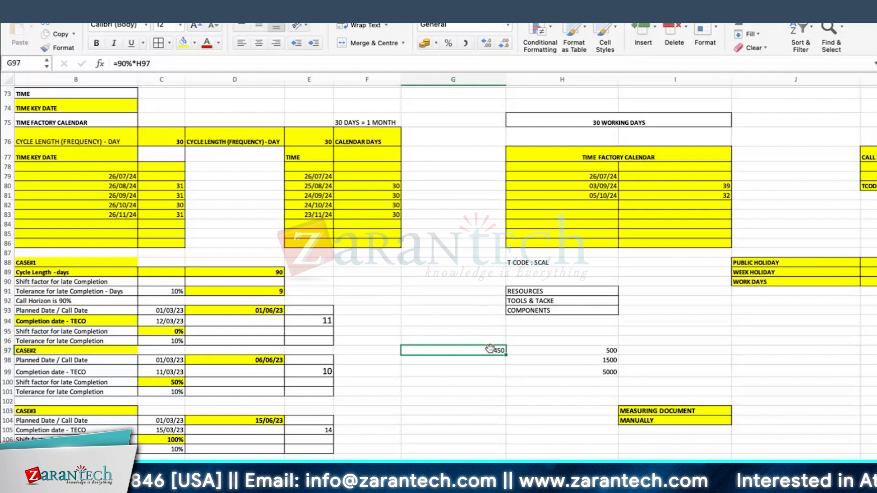
{"action": "left_click_drag", "start_coordinate": [493, 346], "coordinate": [485, 410]}
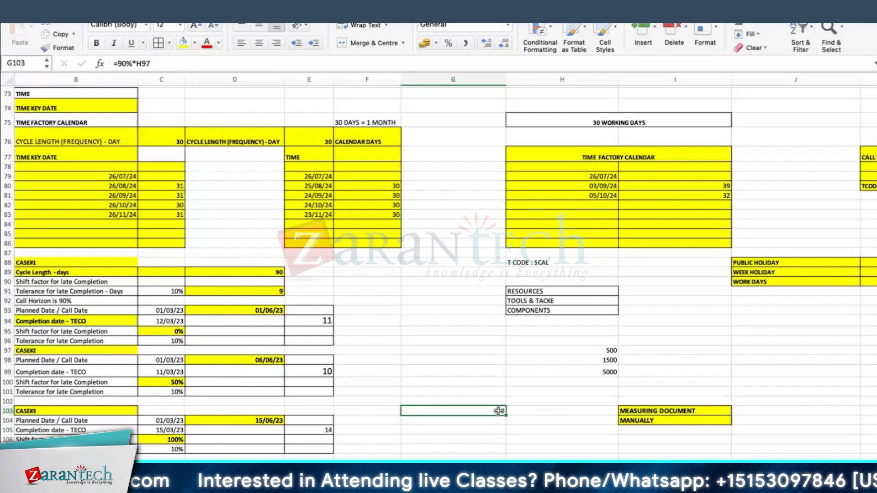
Move the 90% calculation from G103 to I107, below the measuring document note.
{"action": "scroll", "coordinate": [590, 373], "scroll_direction": "up", "scroll_amount": 3}
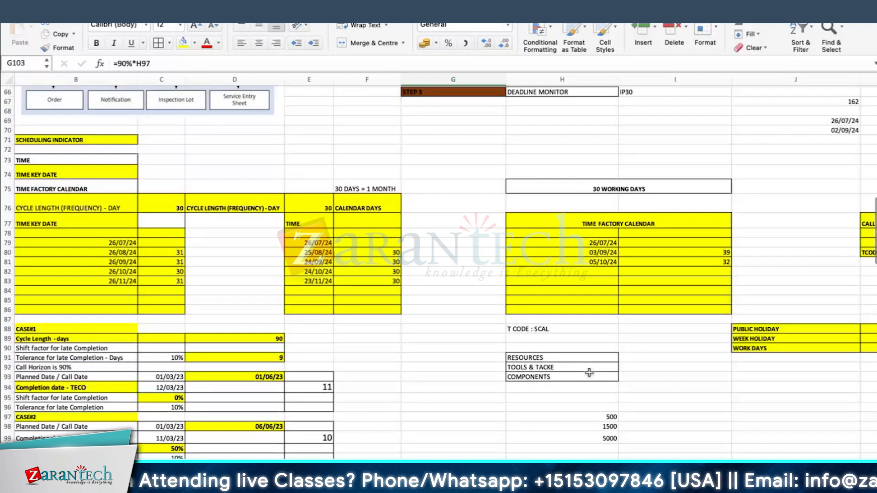
{"action": "scroll", "coordinate": [658, 298], "scroll_direction": "down", "scroll_amount": 10}
{"action": "scroll", "coordinate": [662, 304], "scroll_direction": "up", "scroll_amount": 1}
{"action": "scroll", "coordinate": [661, 304], "scroll_direction": "up", "scroll_amount": 3}
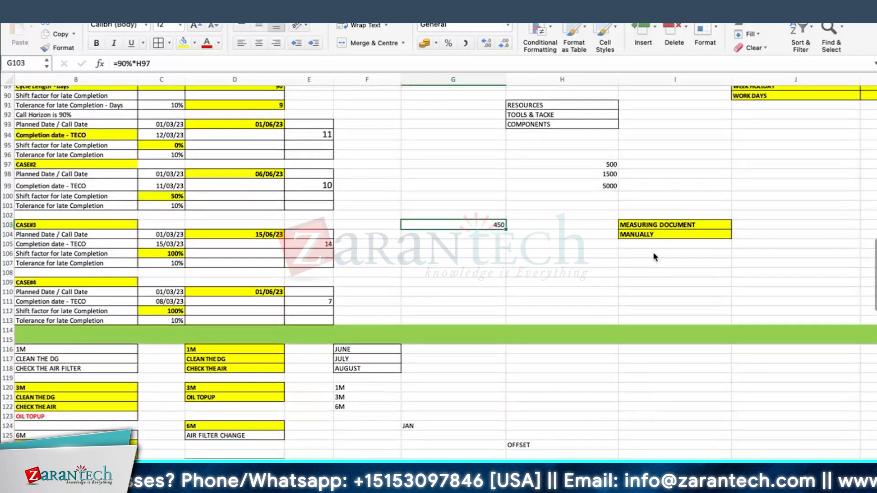
{"action": "left_click", "coordinate": [648, 233]}
{"action": "left_click", "coordinate": [495, 223]}
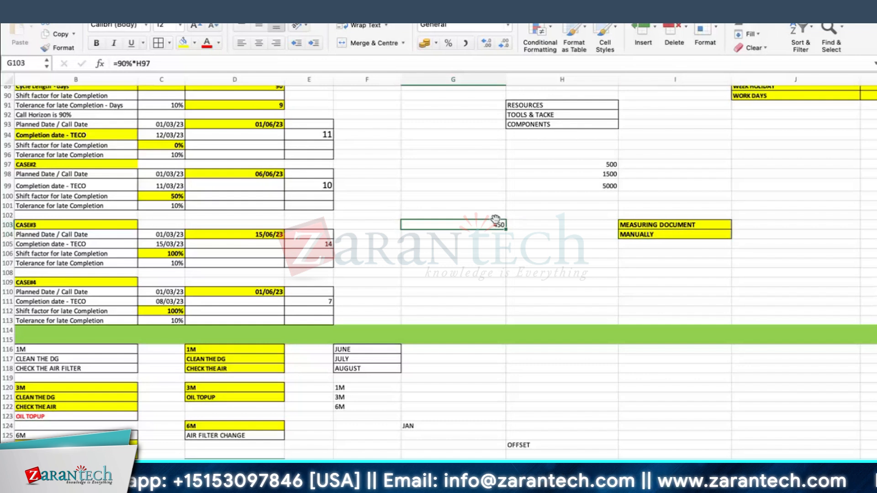
{"action": "left_click_drag", "start_coordinate": [496, 222], "coordinate": [618, 226]}
{"action": "left_click", "coordinate": [610, 291]}
Switch back to SAP and open maintenance plan 185 in the scheduling transaction.
{"action": "key", "text": "super+Tab"}
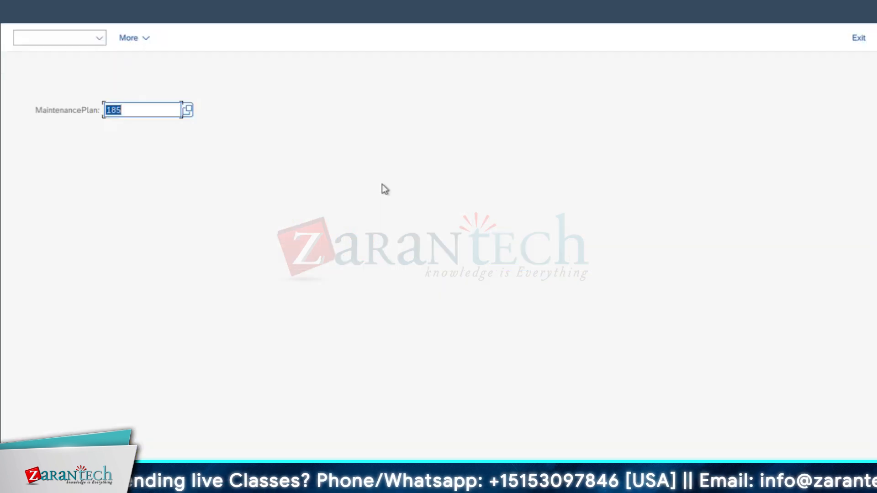
{"action": "left_click", "coordinate": [133, 111]}
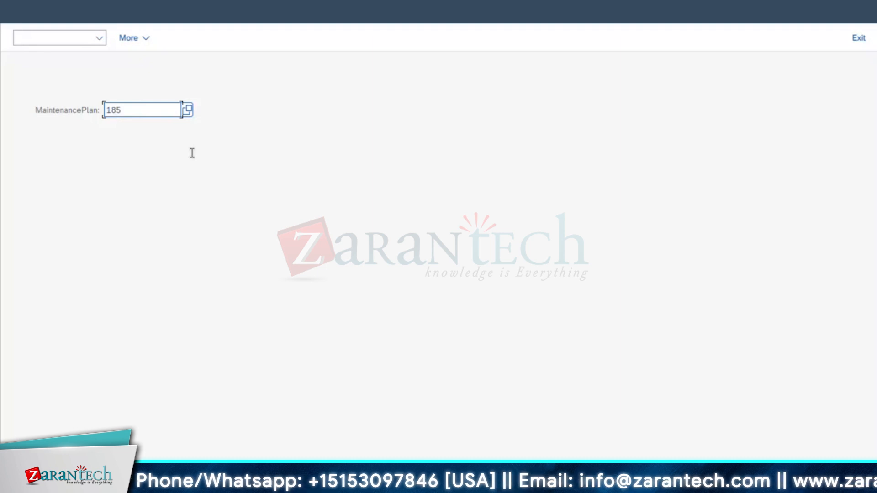
{"action": "key", "text": "Return"}
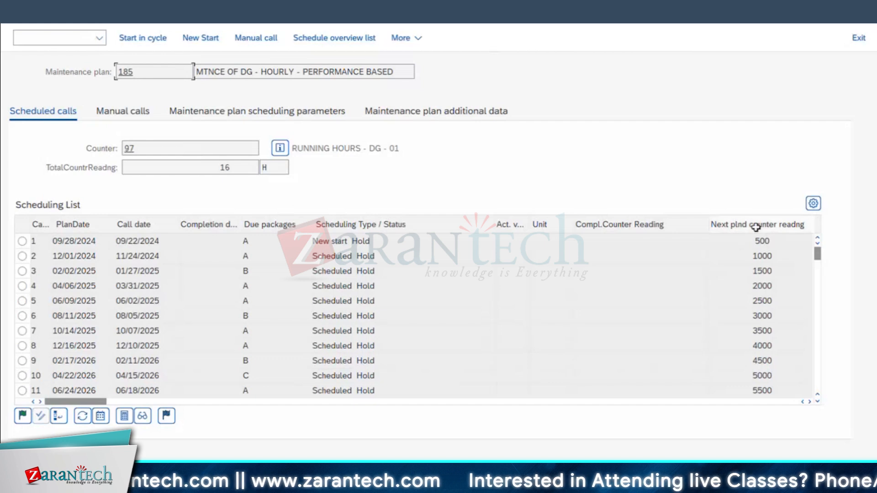
Check the next planned counter readings of the first calls, and narrow the scheduling list columns to fit TotalCountrReadng in view.
{"action": "left_click", "coordinate": [772, 241]}
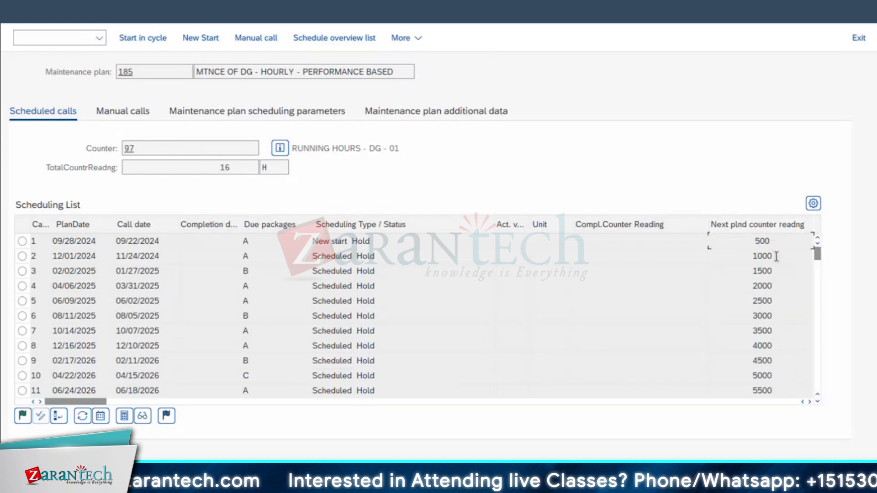
{"action": "left_click", "coordinate": [765, 256]}
{"action": "double_click", "coordinate": [758, 256]}
{"action": "double_click", "coordinate": [756, 270]}
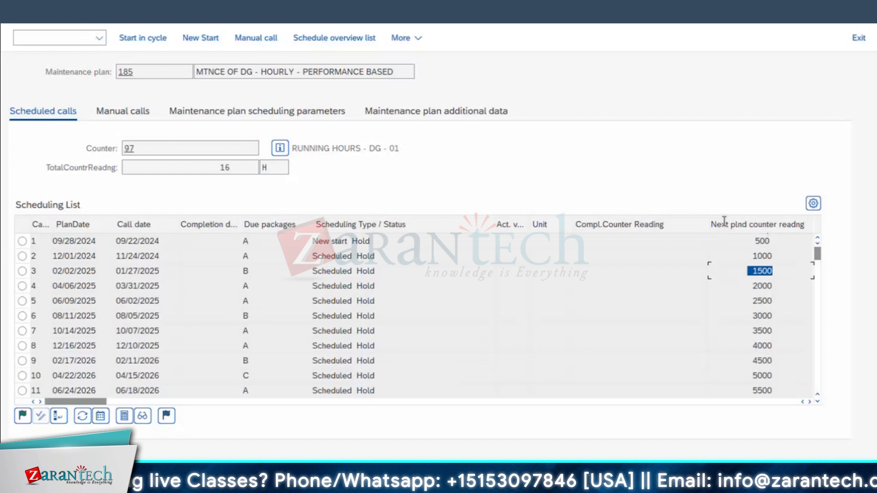
{"action": "left_click_drag", "start_coordinate": [708, 223], "coordinate": [667, 226]}
{"action": "left_click_drag", "start_coordinate": [495, 220], "coordinate": [398, 220]}
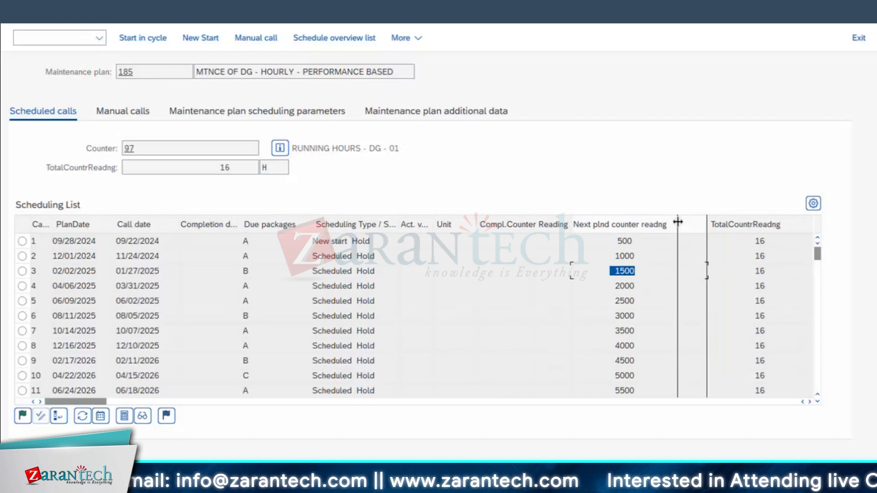
{"action": "left_click_drag", "start_coordinate": [677, 222], "coordinate": [680, 227]}
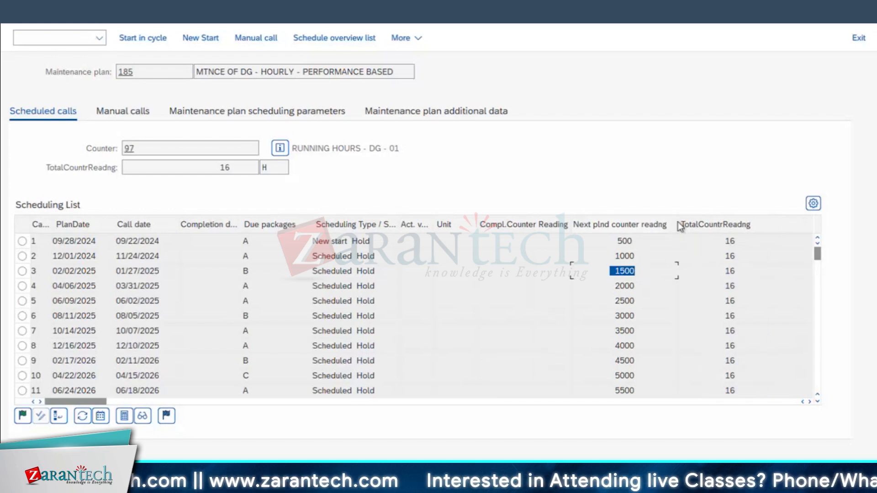
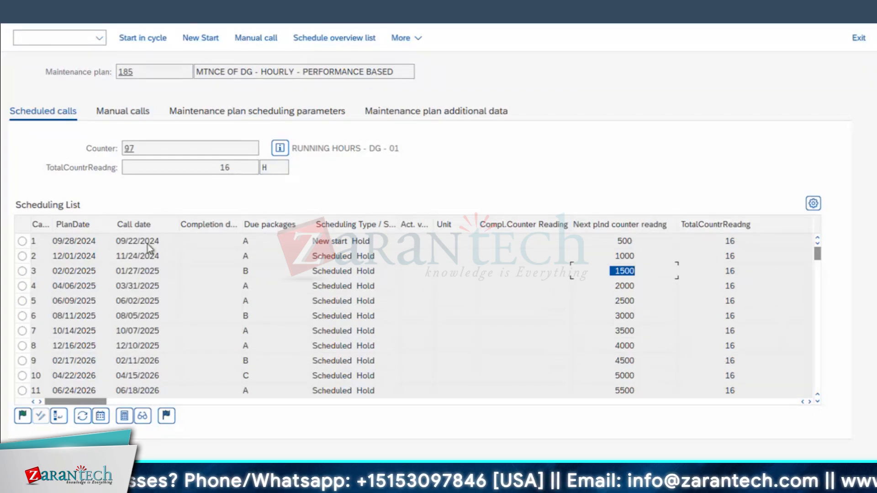
Compare the call dates with the plan dates of the first calls in the scheduling list.
{"action": "left_click", "coordinate": [136, 235]}
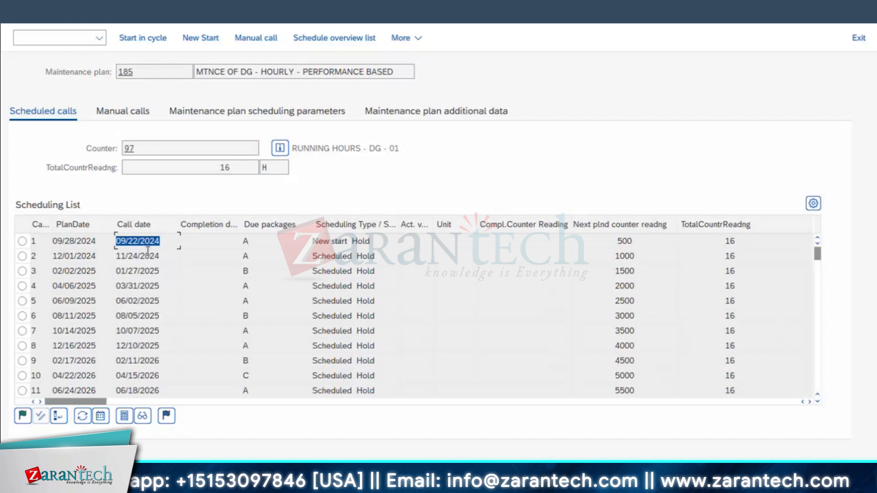
{"action": "left_click", "coordinate": [166, 243]}
{"action": "left_click_drag", "start_coordinate": [166, 243], "coordinate": [6, 251]}
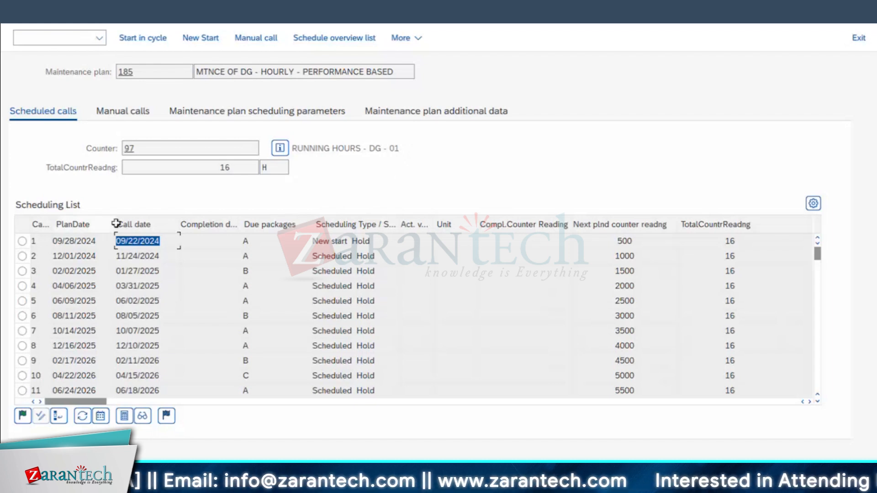
{"action": "left_click", "coordinate": [140, 255]}
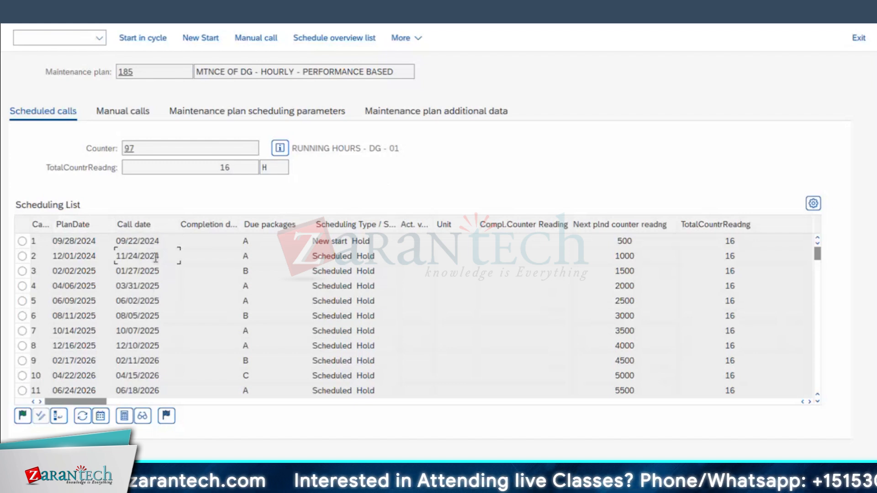
{"action": "left_click_drag", "start_coordinate": [162, 244], "coordinate": [2, 282]}
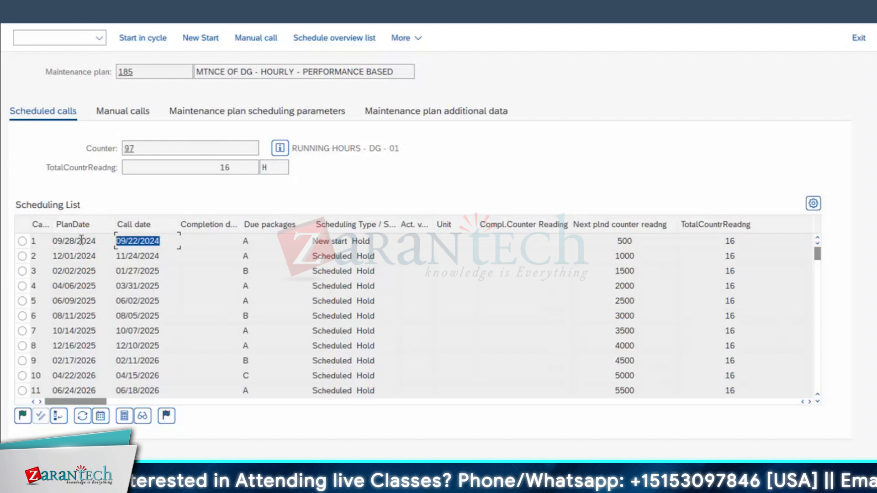
{"action": "left_click", "coordinate": [101, 242]}
{"action": "left_click_drag", "start_coordinate": [101, 242], "coordinate": [2, 286]}
Switch to the Excel notes and enter the label ANNUAL ESTIMATE in B157, beside the running-hours calculation.
{"action": "key", "text": "super+Tab"}
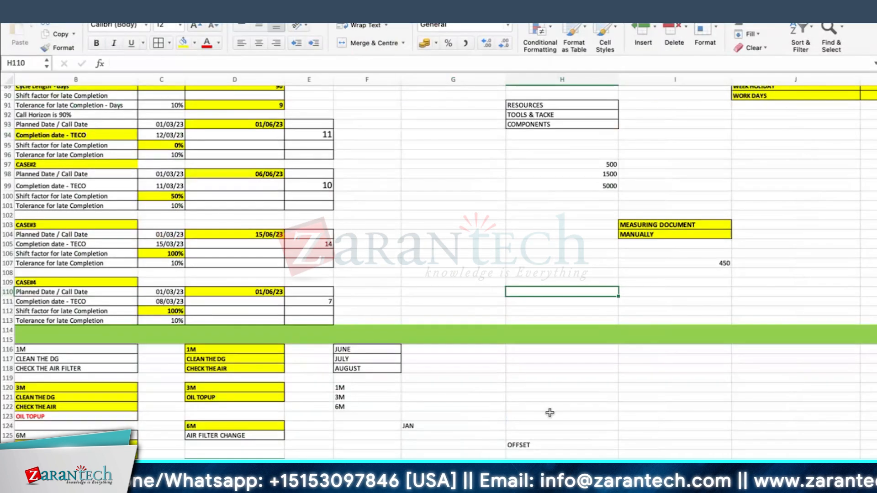
{"action": "scroll", "coordinate": [325, 413], "scroll_direction": "down", "scroll_amount": 5}
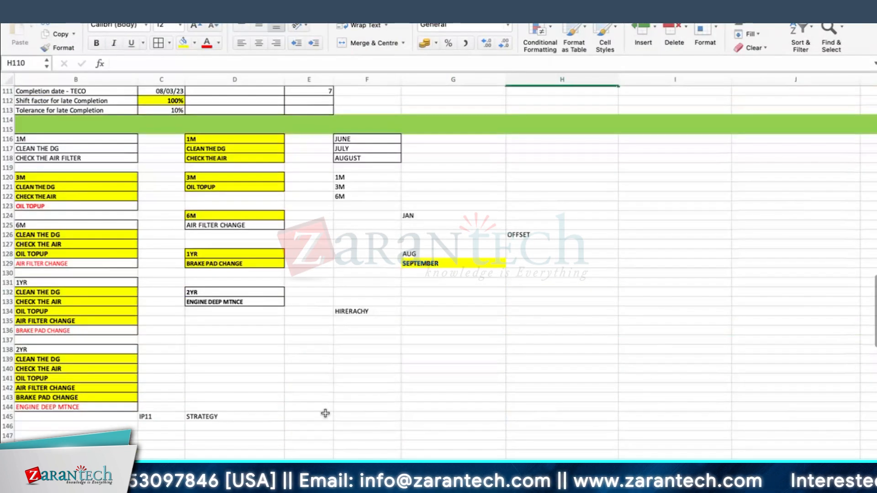
{"action": "scroll", "coordinate": [325, 414], "scroll_direction": "down", "scroll_amount": 10}
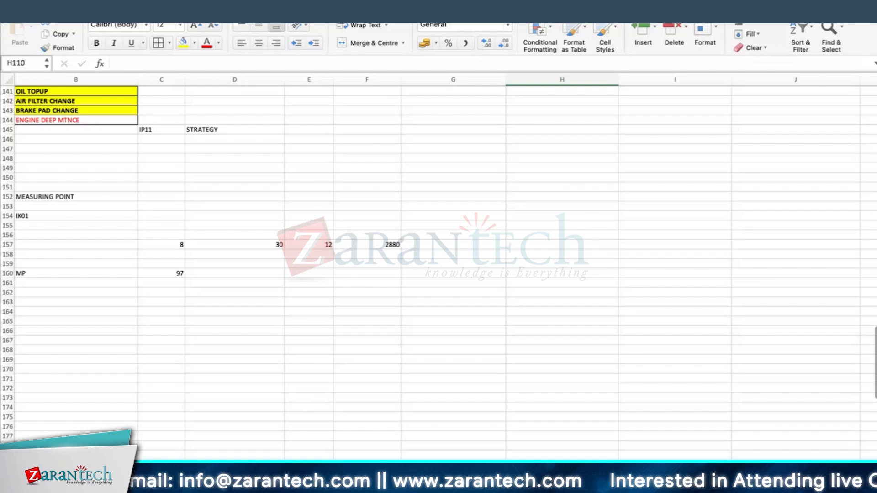
{"action": "scroll", "coordinate": [149, 193], "scroll_direction": "up", "scroll_amount": 1}
{"action": "scroll", "coordinate": [149, 193], "scroll_direction": "left", "scroll_amount": 1}
{"action": "scroll", "coordinate": [148, 194], "scroll_direction": "up", "scroll_amount": 3}
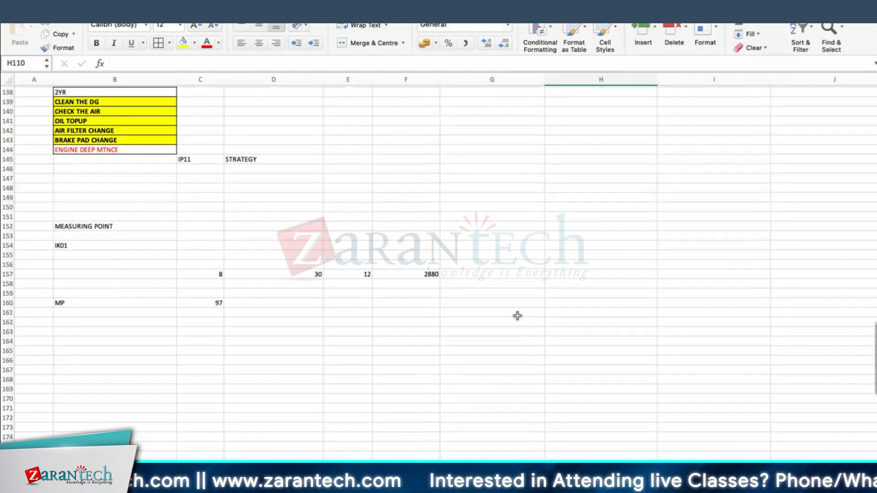
{"action": "left_click", "coordinate": [121, 331]}
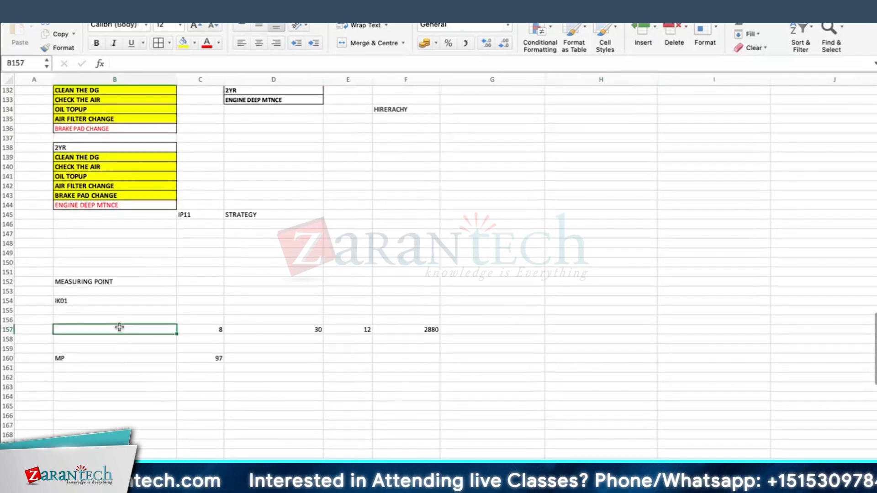
{"action": "type", "text": "ANNUAL "}
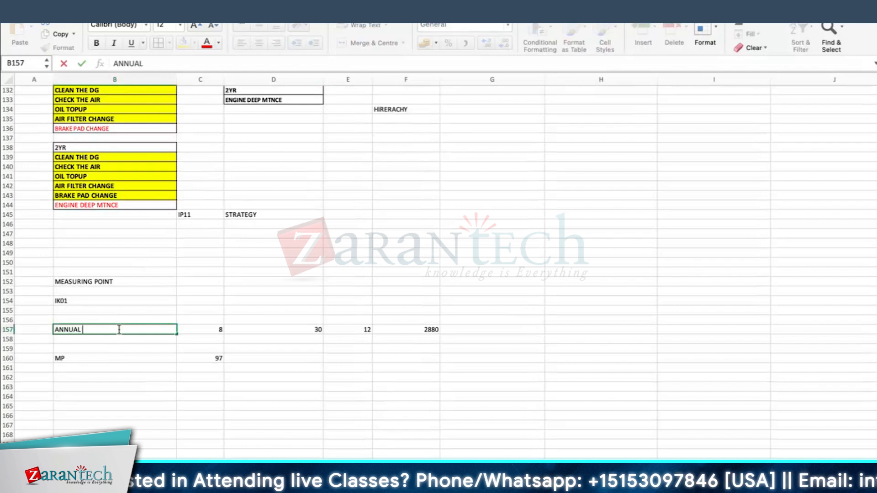
{"action": "type", "text": "ESTIMATE"}
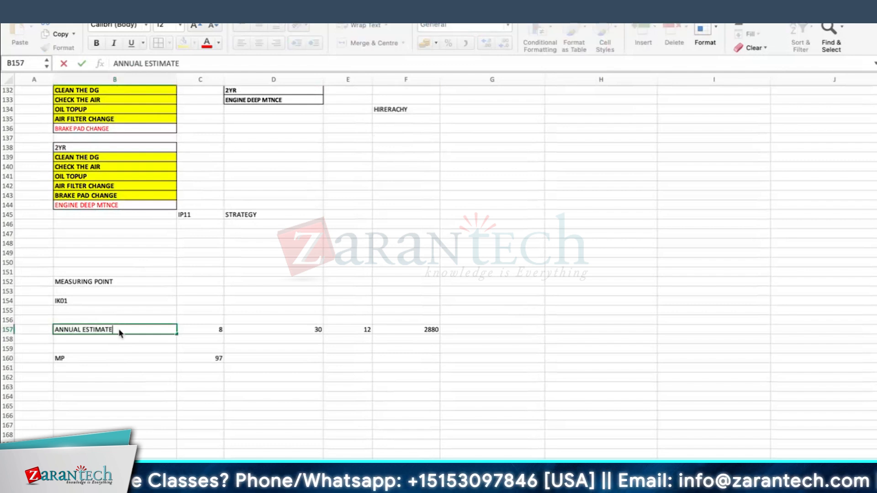
{"action": "key", "text": "Return"}
Format the ANNUAL ESTIMATE label in B157 as bold with a yellow fill.
{"action": "left_click", "coordinate": [119, 331]}
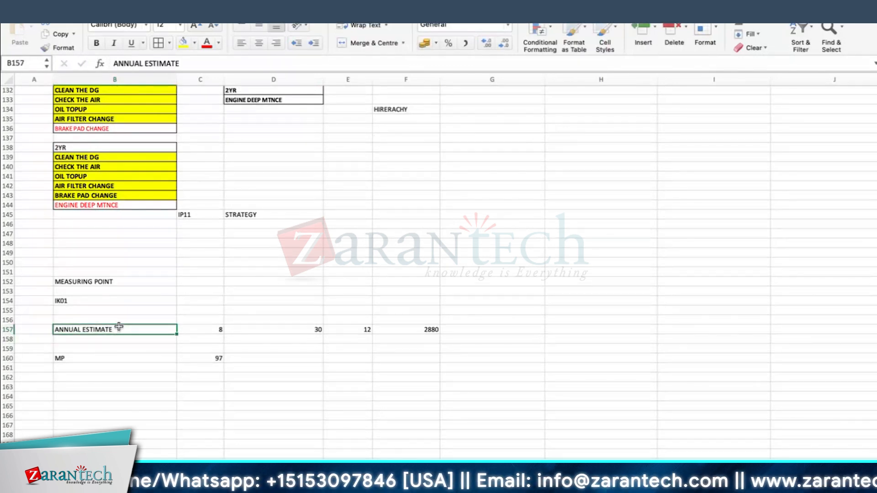
{"action": "left_click", "coordinate": [183, 43]}
{"action": "left_click", "coordinate": [217, 328]}
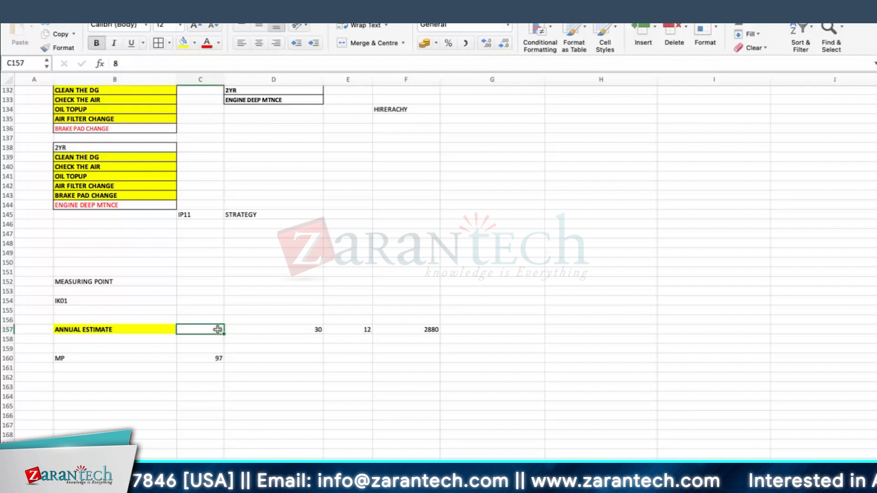
{"action": "left_click", "coordinate": [297, 281]}
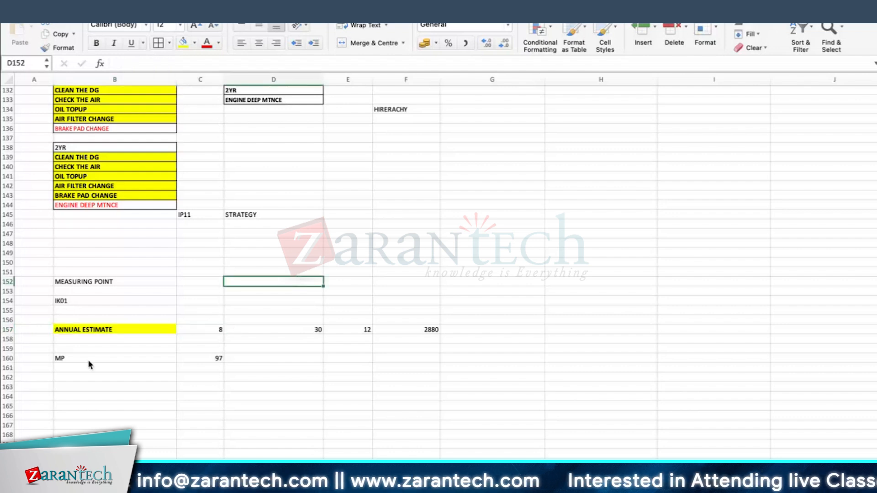
Add cell borders to the MP entry in B160:C160 and the annual estimate row in B157:F157.
{"action": "left_click_drag", "start_coordinate": [196, 357], "coordinate": [137, 359]}
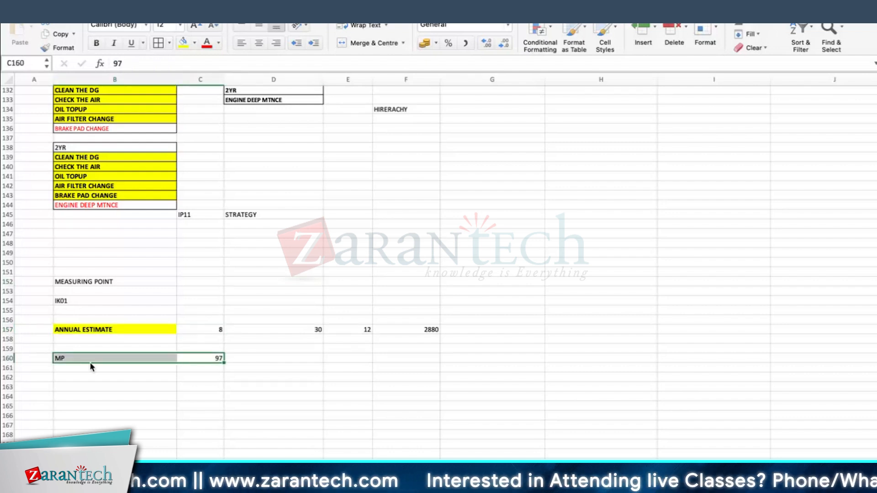
{"action": "left_click", "coordinate": [204, 386]}
{"action": "left_click_drag", "start_coordinate": [128, 329], "coordinate": [432, 331]}
{"action": "left_click", "coordinate": [169, 49]}
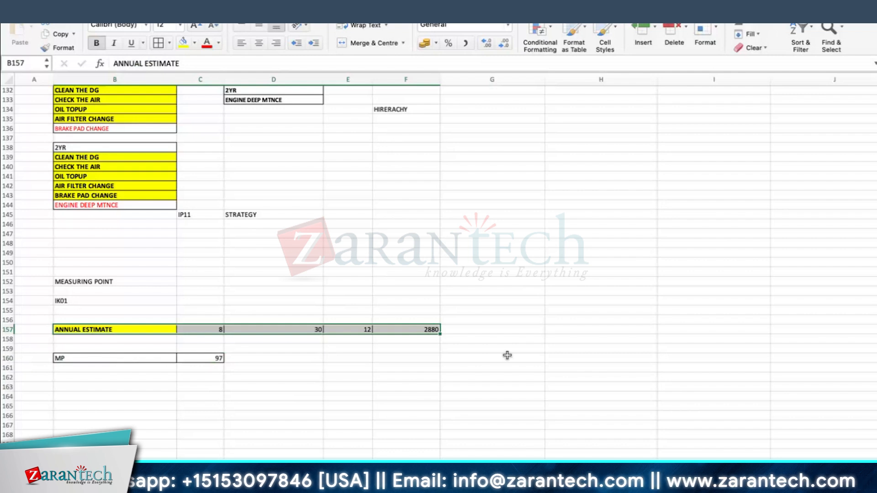
{"action": "left_click", "coordinate": [378, 377]}
Enter the start date 29/07/2024 in D163, below the measuring point entry.
{"action": "left_click", "coordinate": [322, 388]}
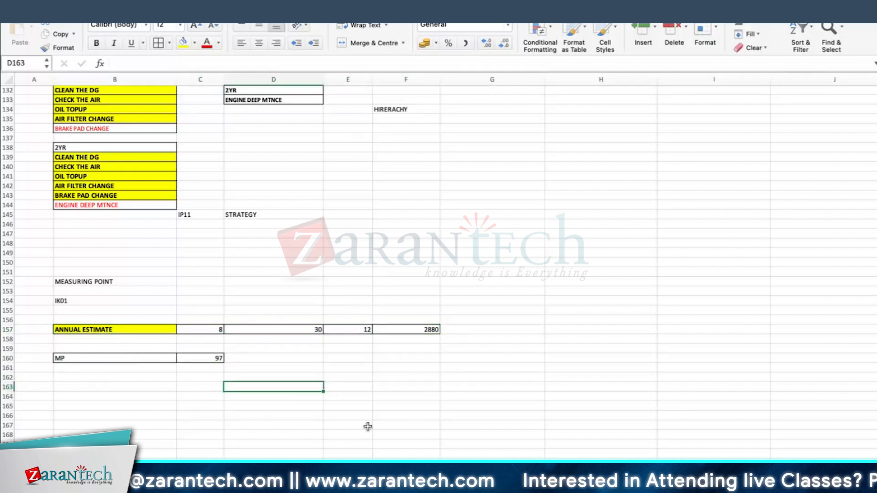
{"action": "type", "text": "29/0"}
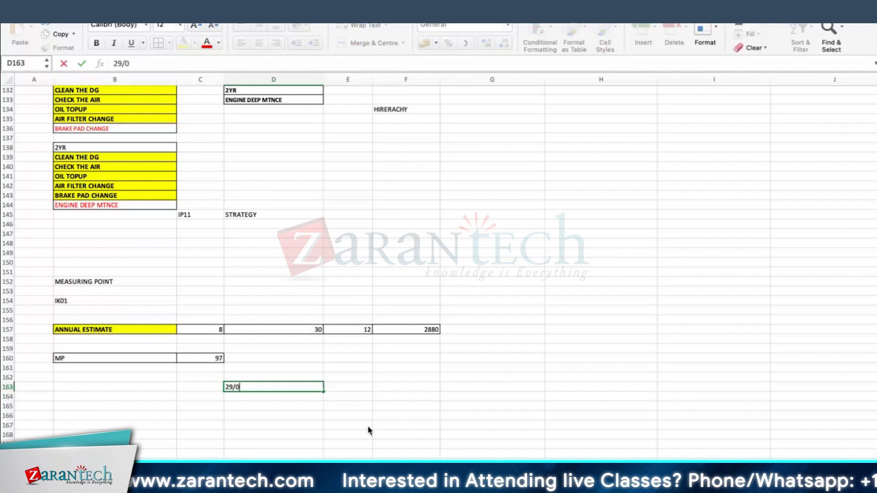
{"action": "type", "text": "7/2024"}
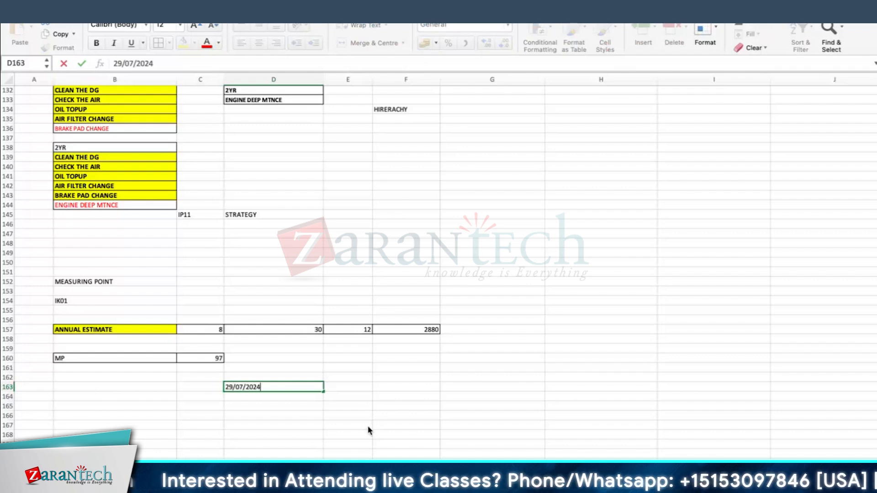
{"action": "key", "text": "Return"}
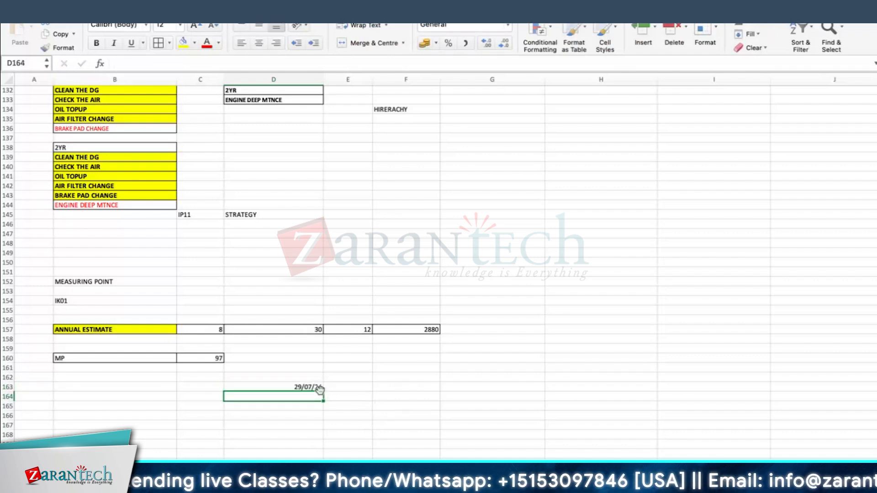
Enter the counter readings 500 in D166 and 450 in D167, below the start date.
{"action": "left_click", "coordinate": [269, 417]}
{"action": "type", "text": "500"}
{"action": "key", "text": "Return"}
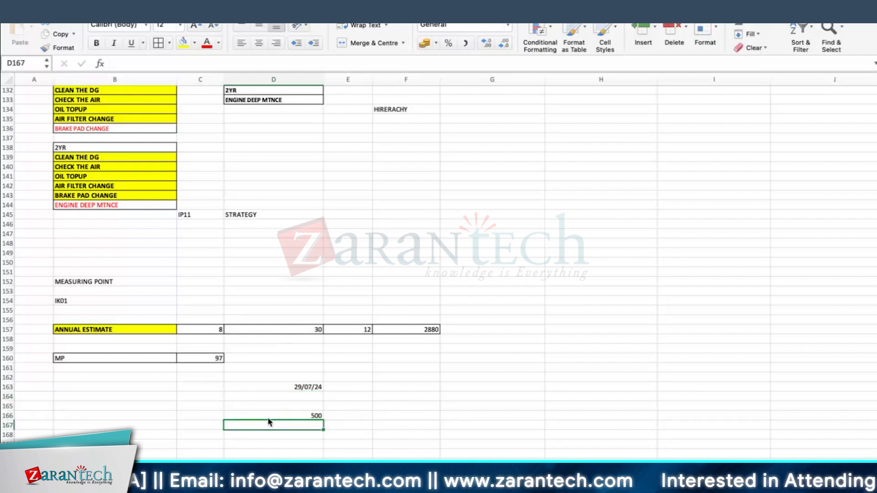
{"action": "type", "text": "450"}
{"action": "key", "text": "Return"}
Calculate the days needed to reach 500 hours in G163 with the formula =500/8.
{"action": "scroll", "coordinate": [506, 398], "scroll_direction": "down", "scroll_amount": 3}
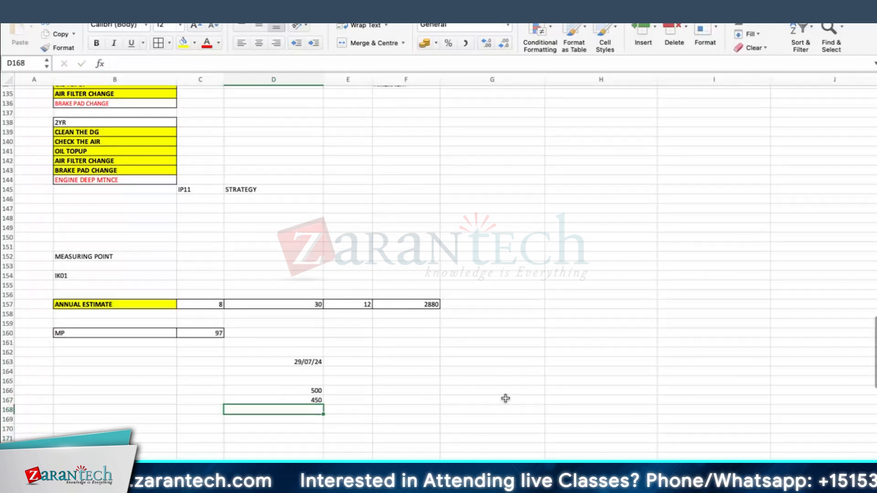
{"action": "scroll", "coordinate": [506, 398], "scroll_direction": "down", "scroll_amount": 3}
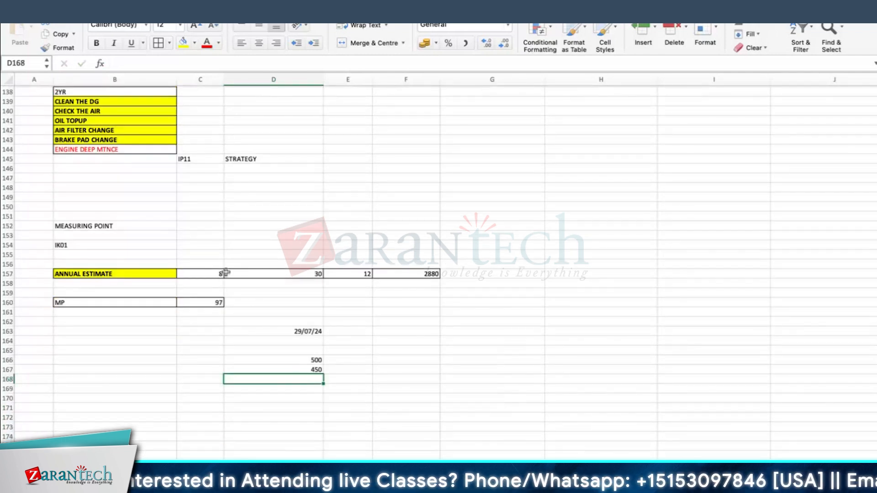
{"action": "left_click", "coordinate": [500, 332]}
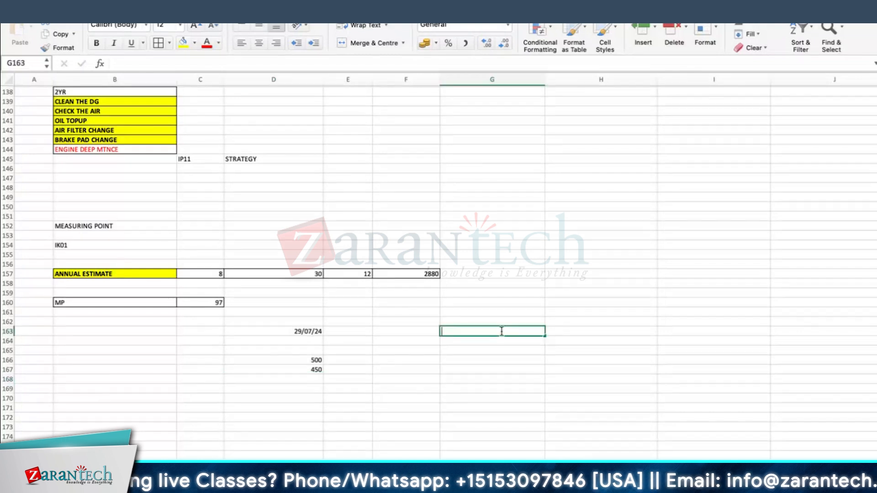
{"action": "type", "text": "=500"}
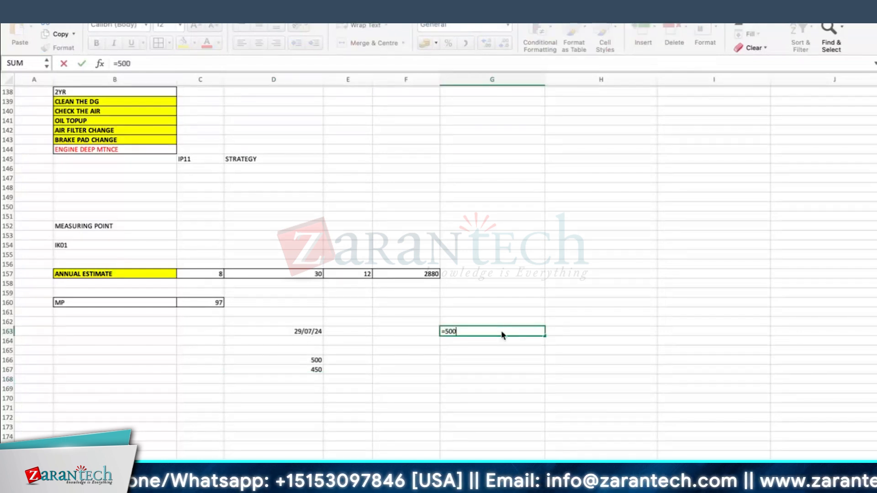
{"action": "type", "text": "/8"}
{"action": "key", "text": "Return"}
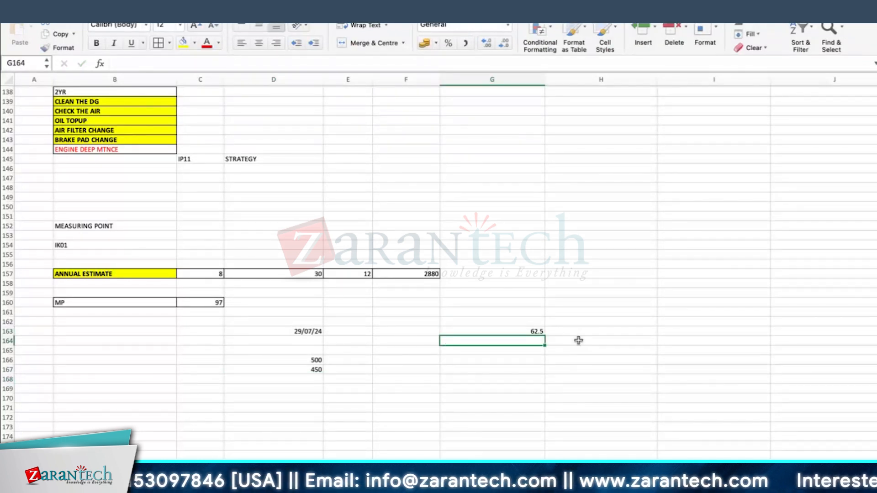
{"action": "left_click", "coordinate": [520, 332]}
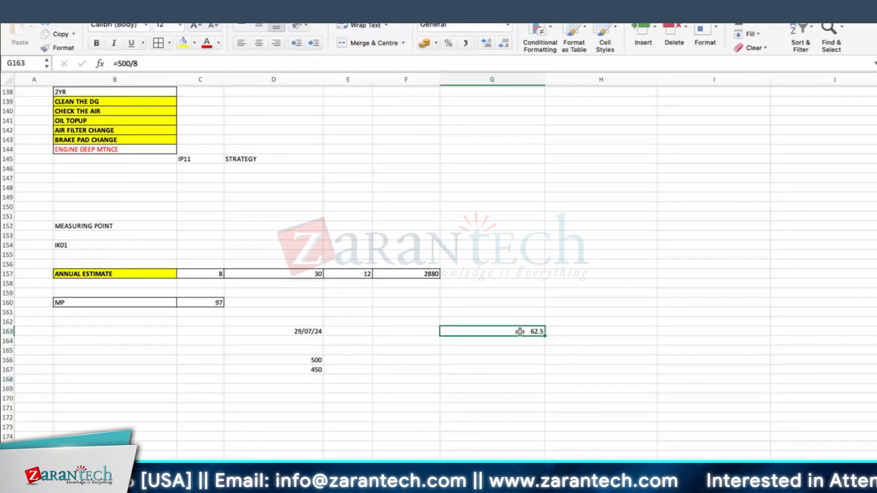
Enter the planned date 30/09/2024 in F166, in the row of the 500-hour reading.
{"action": "left_click", "coordinate": [395, 363]}
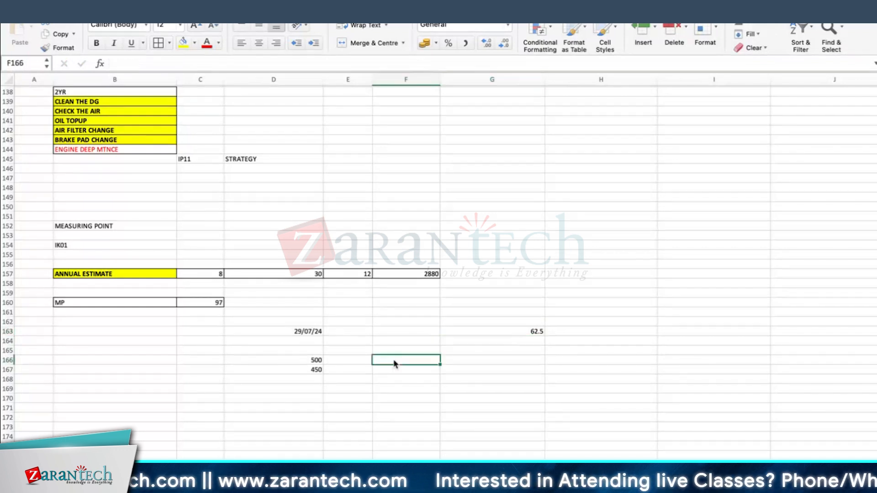
{"action": "type", "text": "30/"}
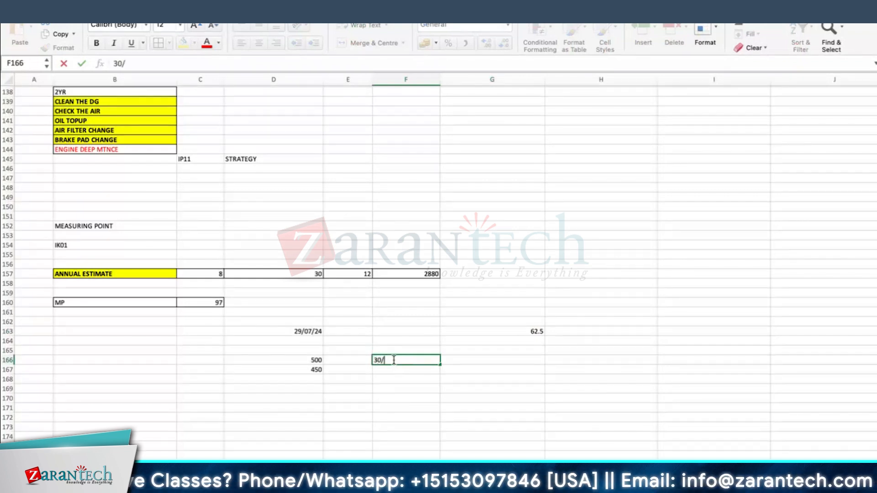
{"action": "type", "text": "10"}
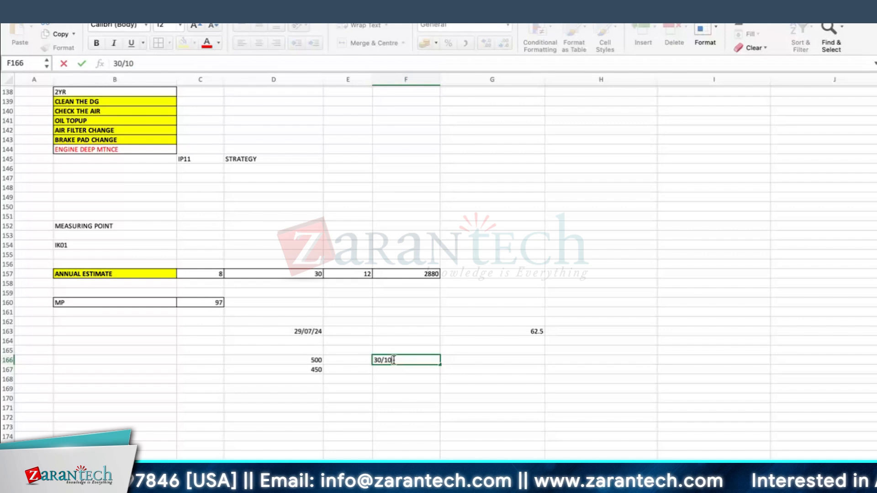
{"action": "key", "text": "BackSpace"}
{"action": "key", "text": "BackSpace"}
{"action": "type", "text": "09"}
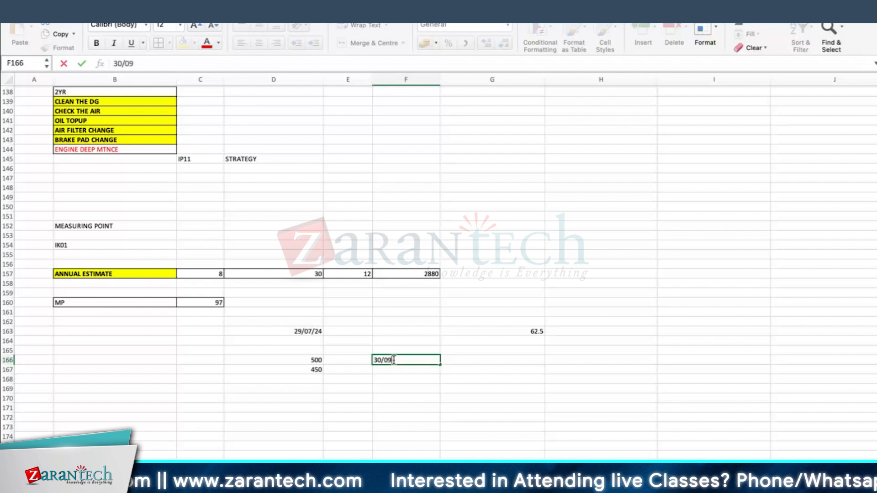
{"action": "type", "text": "/2024"}
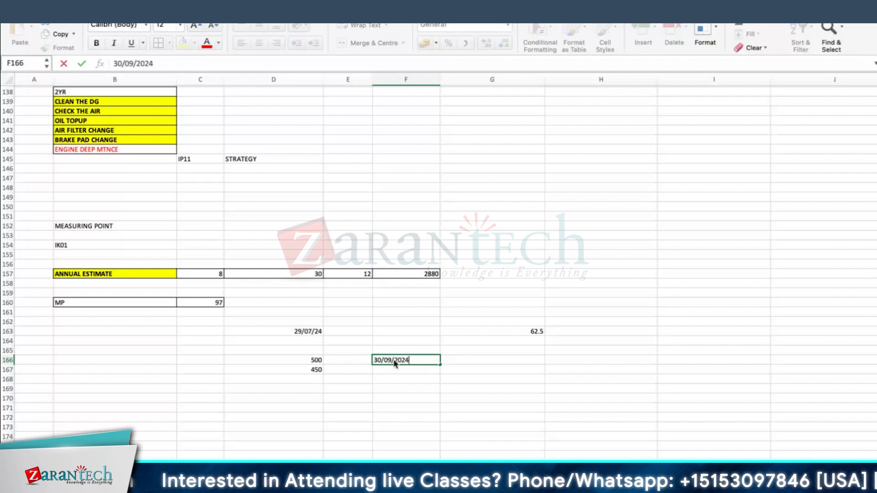
{"action": "key", "text": "Return"}
Calculate the days between the start date and the planned date in G166 with =F166-D163.
{"action": "left_click", "coordinate": [529, 361]}
{"action": "type", "text": "="}
{"action": "left_click", "coordinate": [410, 361]}
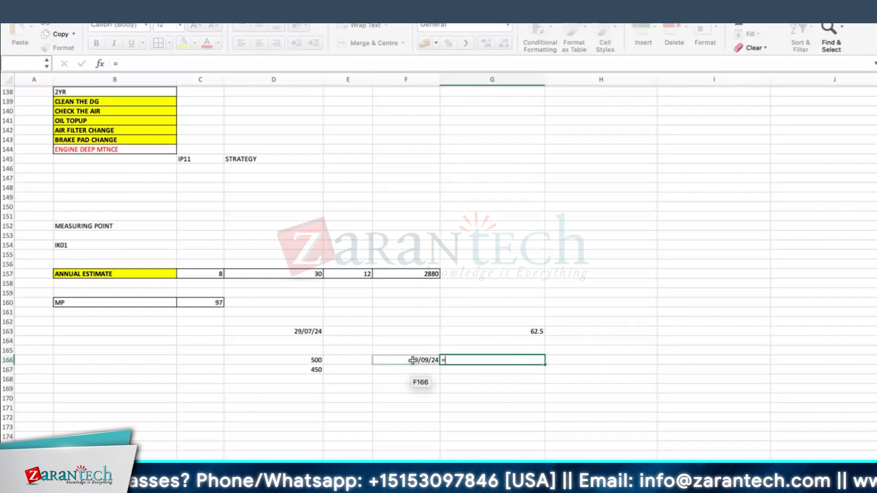
{"action": "type", "text": "-"}
{"action": "left_click", "coordinate": [315, 331]}
{"action": "key", "text": "Return"}
{"action": "left_click", "coordinate": [544, 360]}
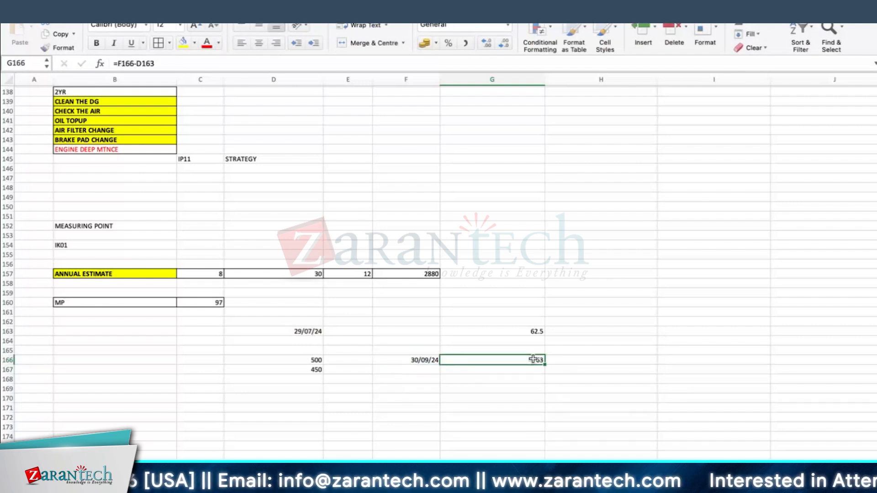
Compare the planned date in F166 with its day count in G166, and examine the 450-hour row below.
{"action": "left_click", "coordinate": [416, 360]}
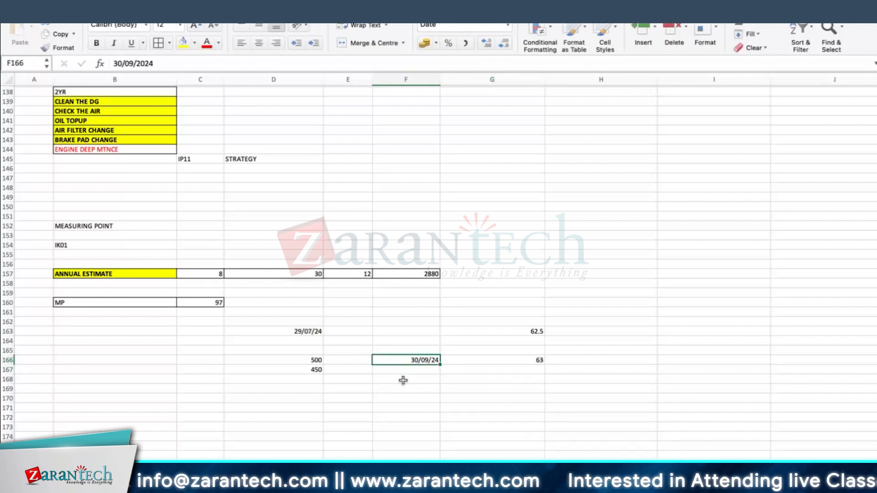
{"action": "left_click", "coordinate": [537, 364]}
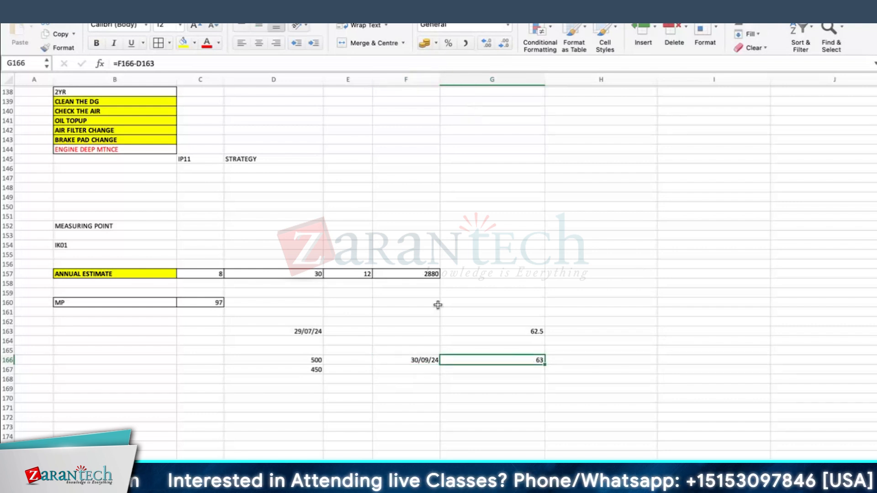
{"action": "left_click", "coordinate": [418, 360]}
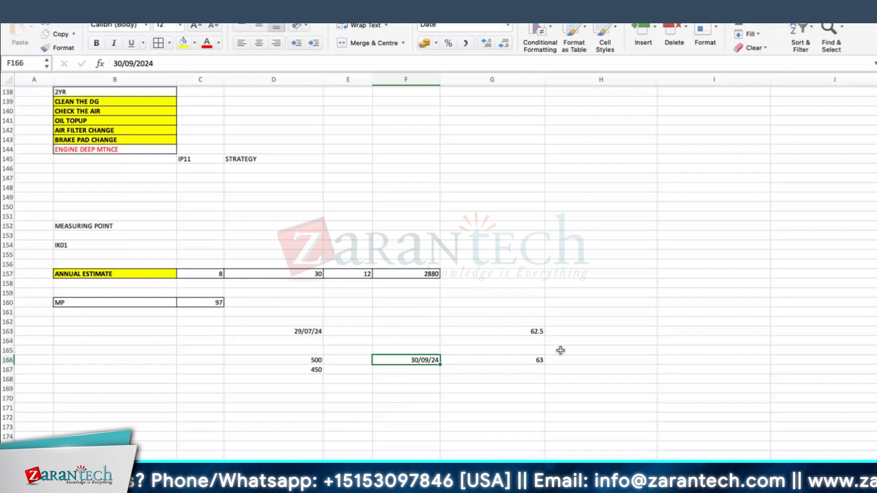
{"action": "left_click", "coordinate": [318, 371]}
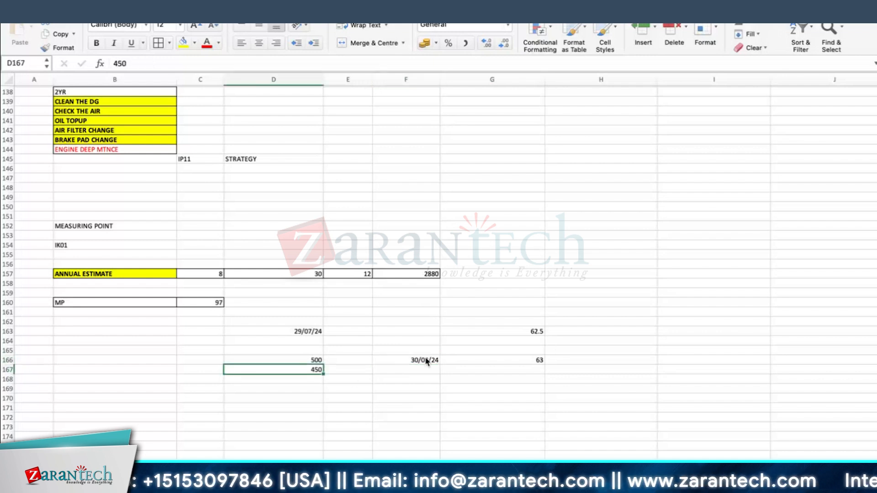
{"action": "left_click", "coordinate": [416, 370]}
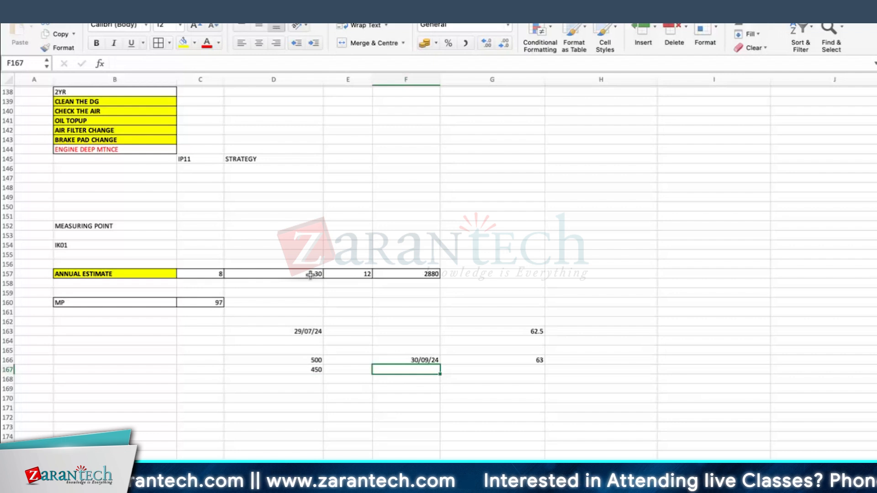
{"action": "left_click", "coordinate": [311, 389]}
{"action": "type", "text": "=450\\"}
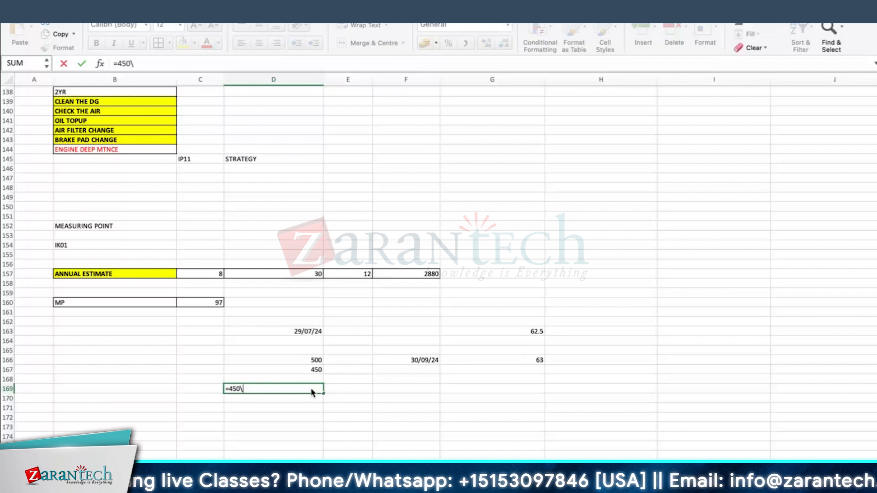
{"action": "type", "text": "8"}
{"action": "key", "text": "Return"}
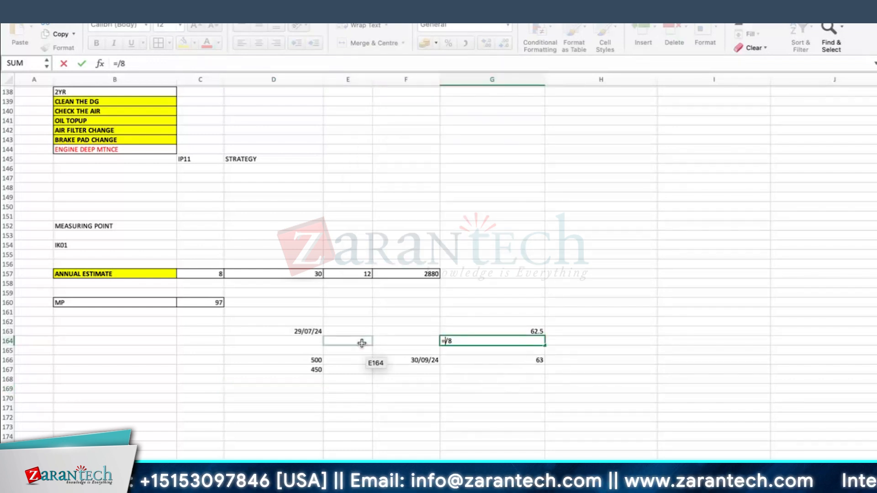
Calculate the days needed to reach 450 hours in G164 with the formula =450/8.
{"action": "type", "text": "450/8"}
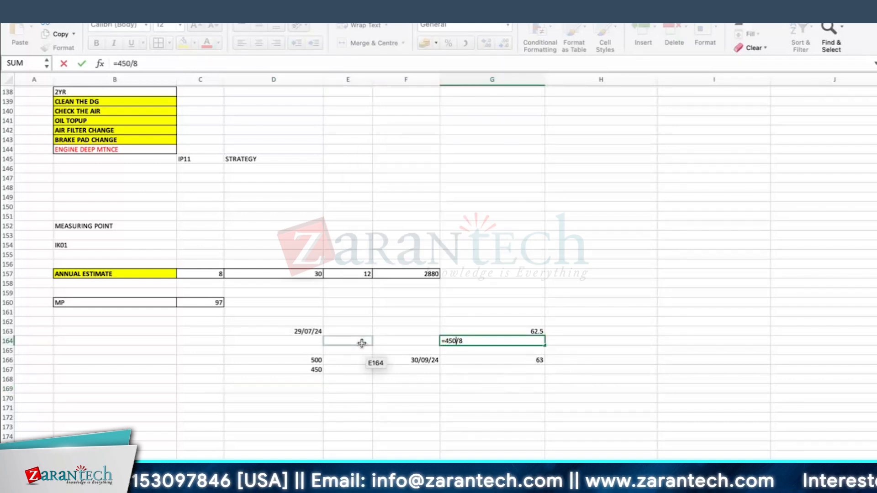
{"action": "key", "text": "Return"}
{"action": "left_click", "coordinate": [516, 341]}
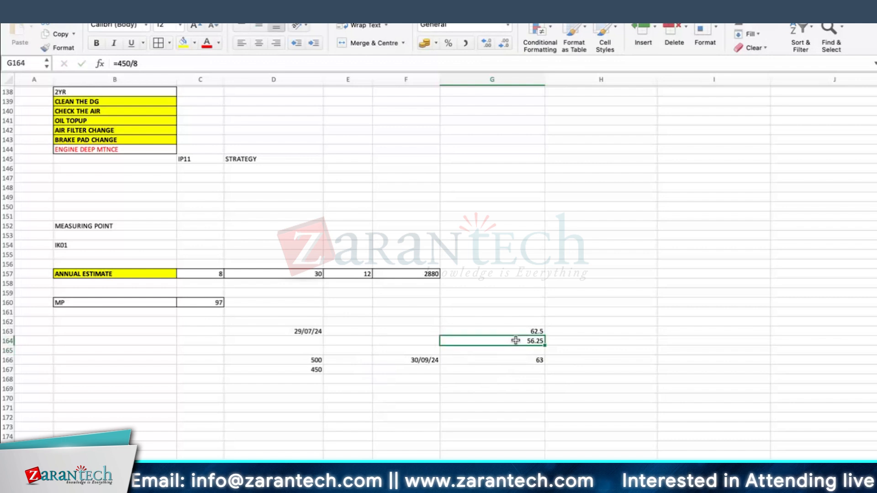
Enter the date 23/09/2024 in F167 for the 450-hour reading and calculate its days from the start date in G167.
{"action": "left_click", "coordinate": [419, 372]}
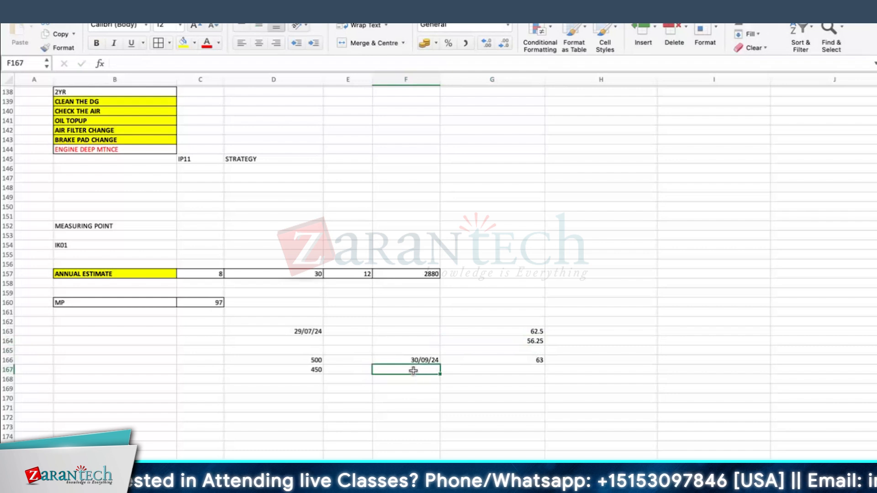
{"action": "type", "text": "2"}
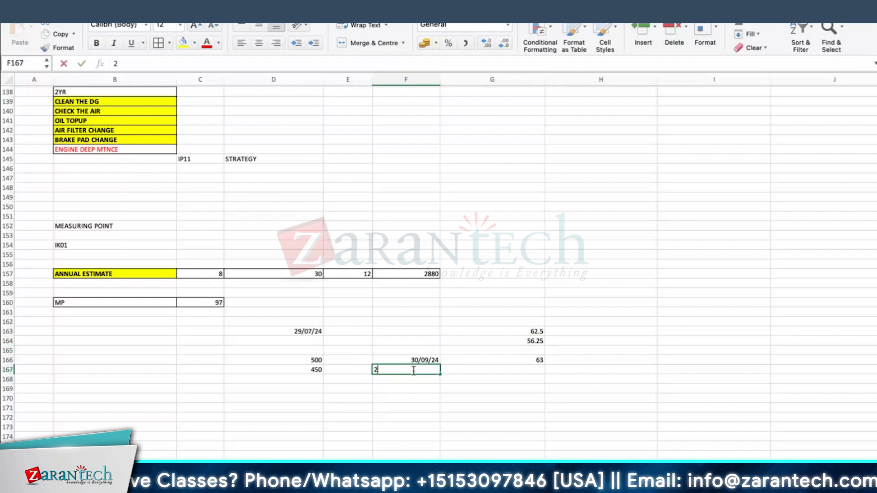
{"action": "type", "text": "3/09/24"}
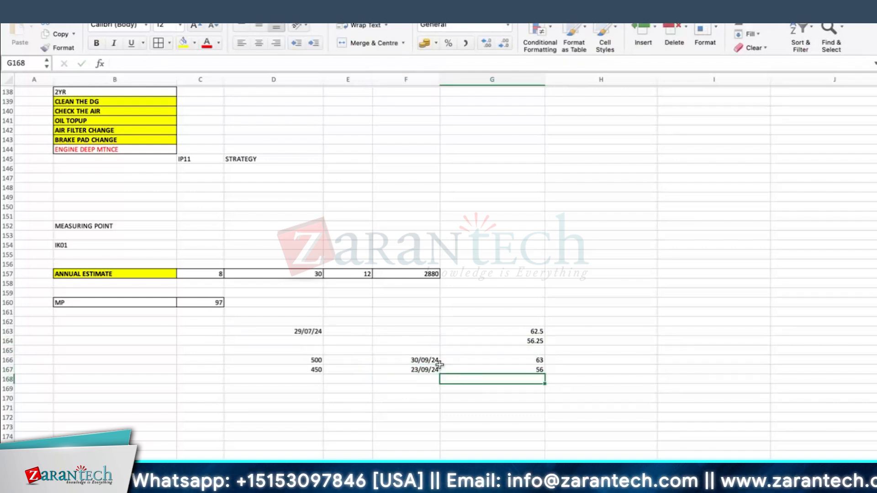
{"action": "left_click", "coordinate": [421, 370]}
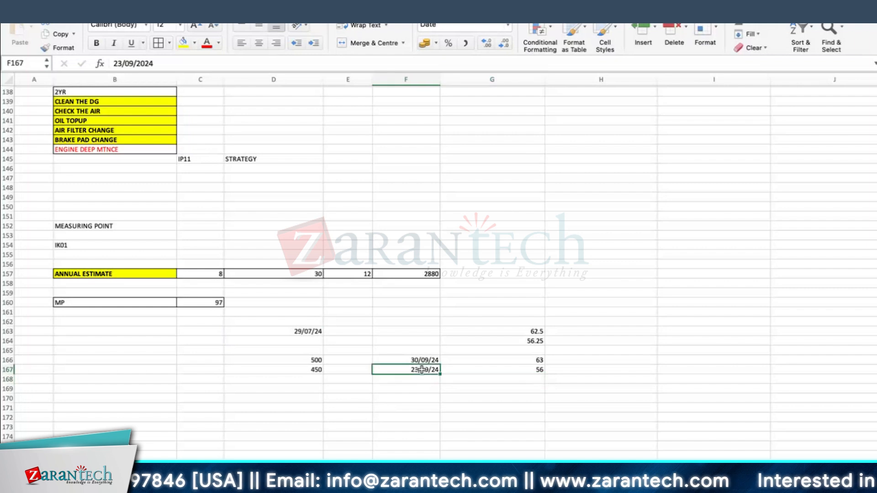
Make the two dates in F166:F167 bold at font size 16, and widen column F slightly.
{"action": "mouse_move", "coordinate": [9, 375]}
{"action": "left_mouse_down"}
{"action": "mouse_move", "coordinate": [9, 384]}
{"action": "mouse_move", "coordinate": [7, 375]}
{"action": "left_mouse_up"}
{"action": "left_click", "coordinate": [412, 372]}
{"action": "left_click_drag", "start_coordinate": [412, 372], "coordinate": [414, 386]}
{"action": "left_click", "coordinate": [96, 43]}
{"action": "left_click", "coordinate": [195, 27]}
{"action": "left_click", "coordinate": [195, 27]}
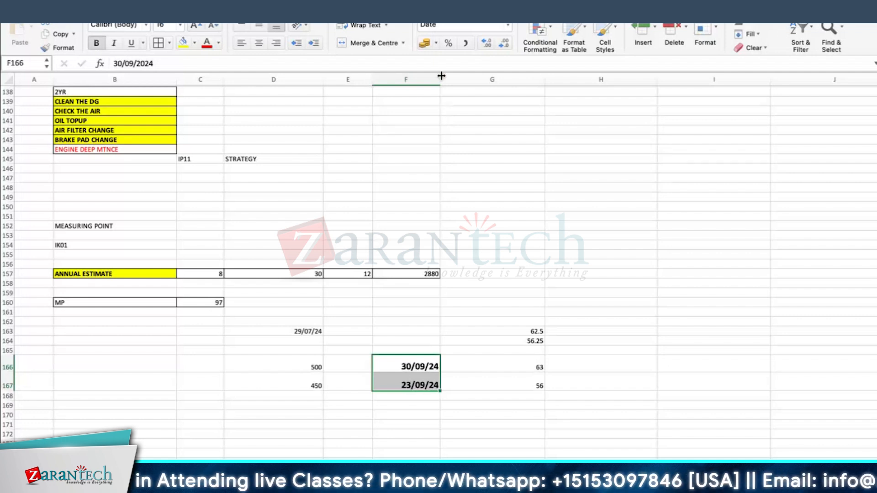
{"action": "left_click_drag", "start_coordinate": [440, 80], "coordinate": [453, 79]}
{"action": "scroll", "coordinate": [445, 424], "scroll_direction": "up", "scroll_amount": 1}
{"action": "left_click", "coordinate": [444, 432]}
Compare the plan date and call date of call 1 in SAP's scheduling list with the planned date and day count in Excel.
{"action": "key", "text": "super+Tab"}
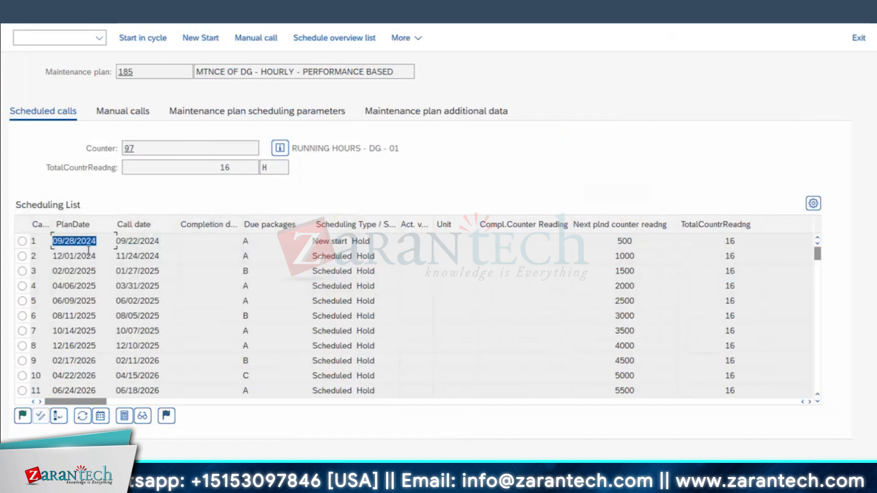
{"action": "left_click", "coordinate": [85, 244]}
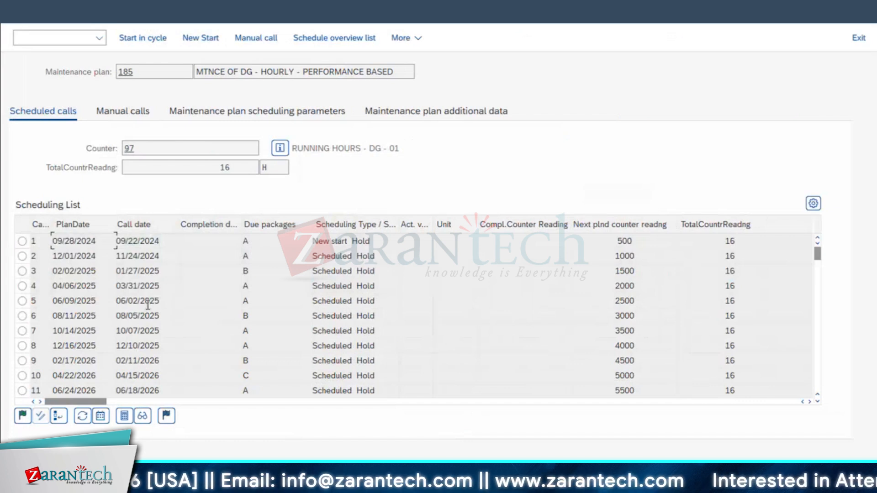
{"action": "left_click_drag", "start_coordinate": [96, 242], "coordinate": [7, 242]}
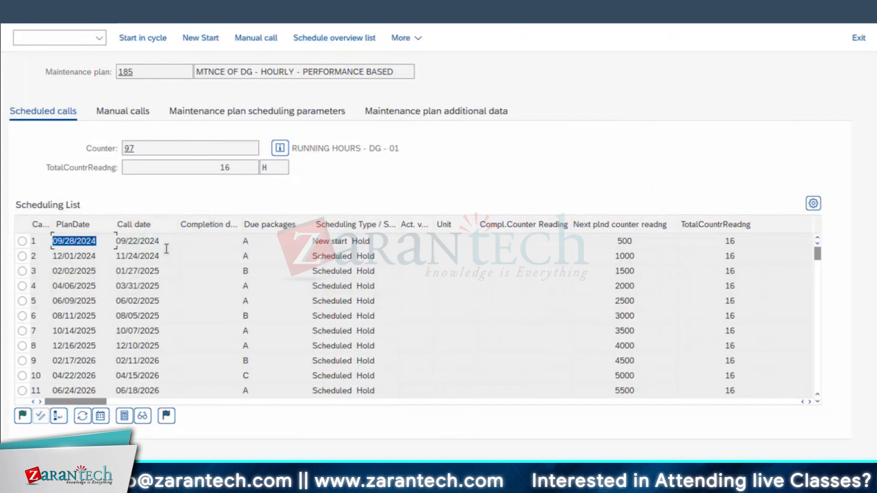
{"action": "left_click", "coordinate": [132, 242]}
{"action": "key", "text": "super+Tab"}
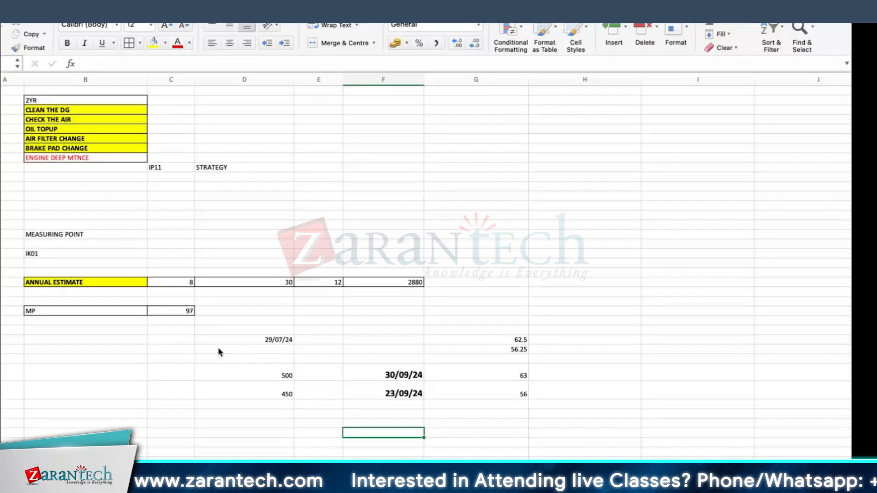
{"action": "left_click", "coordinate": [421, 375]}
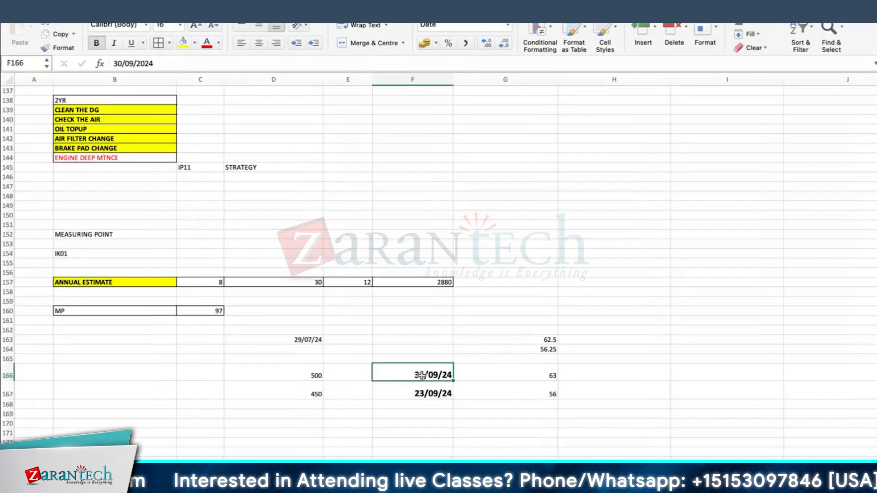
{"action": "left_click", "coordinate": [544, 374]}
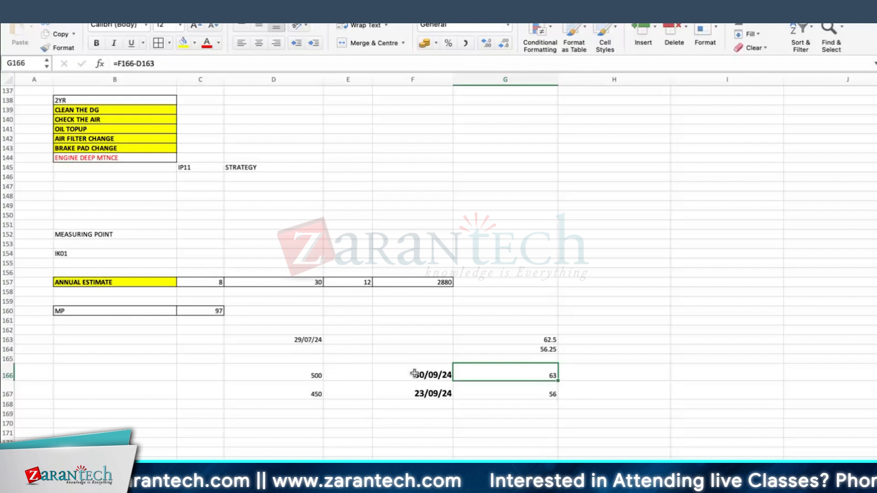
Recheck call 1's plan date in SAP against the 30-day month in Excel's annual estimate and the day count in G166.
{"action": "key", "text": "super+Tab"}
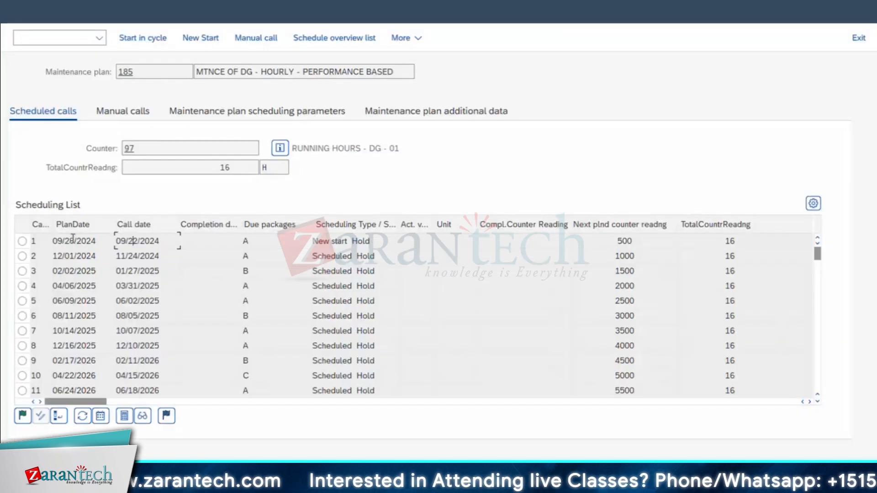
{"action": "double_click", "coordinate": [73, 239]}
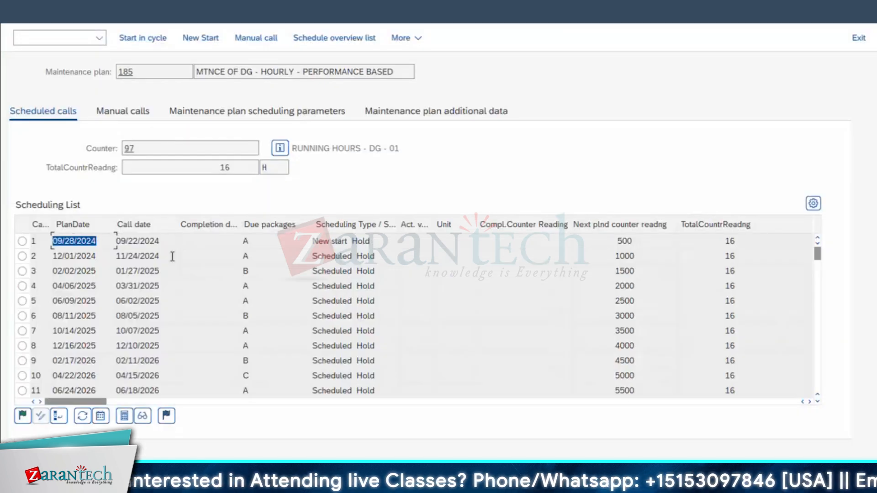
{"action": "key", "text": "super+Tab"}
{"action": "left_click", "coordinate": [308, 282]}
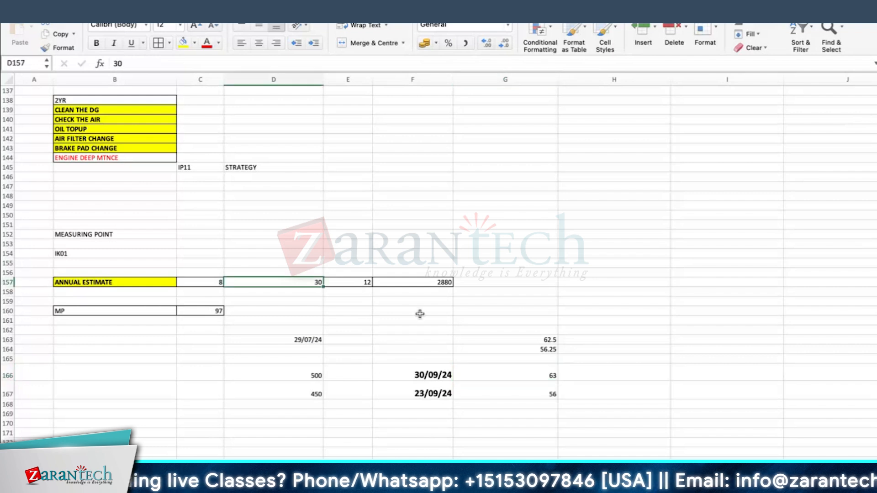
{"action": "left_click", "coordinate": [515, 374]}
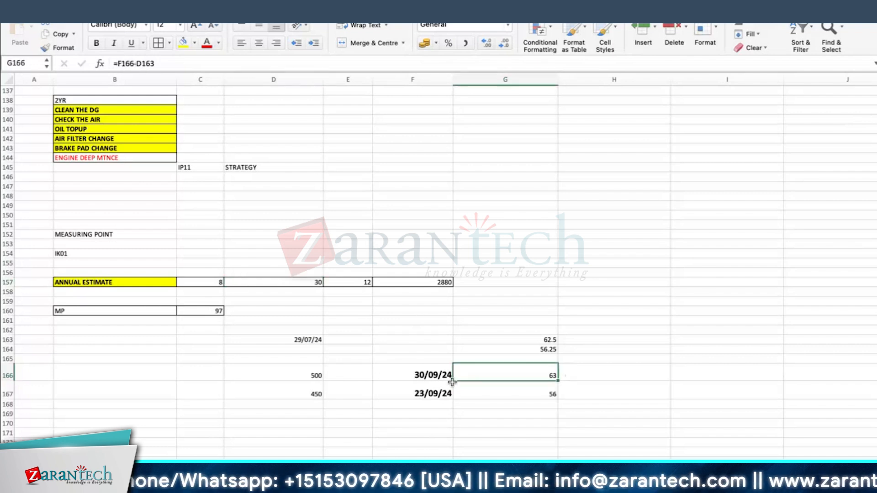
{"action": "key", "text": "super+Tab"}
{"action": "left_click", "coordinate": [82, 238]}
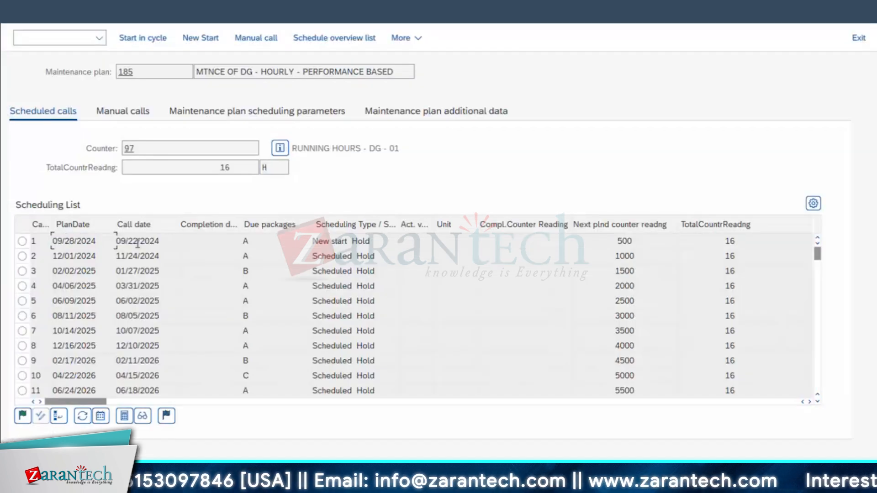
Switch to Excel and highlight the two dates in F166:F167 with a yellow fill.
{"action": "key", "text": "super+Tab"}
{"action": "left_click", "coordinate": [421, 394]}
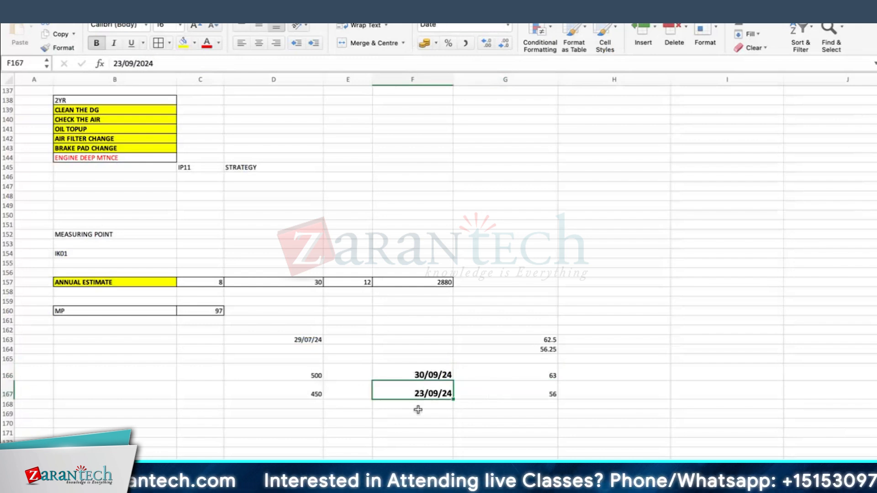
{"action": "left_click_drag", "start_coordinate": [411, 374], "coordinate": [411, 393]}
{"action": "left_click", "coordinate": [182, 46]}
{"action": "scroll", "coordinate": [391, 289], "scroll_direction": "down", "scroll_amount": 4}
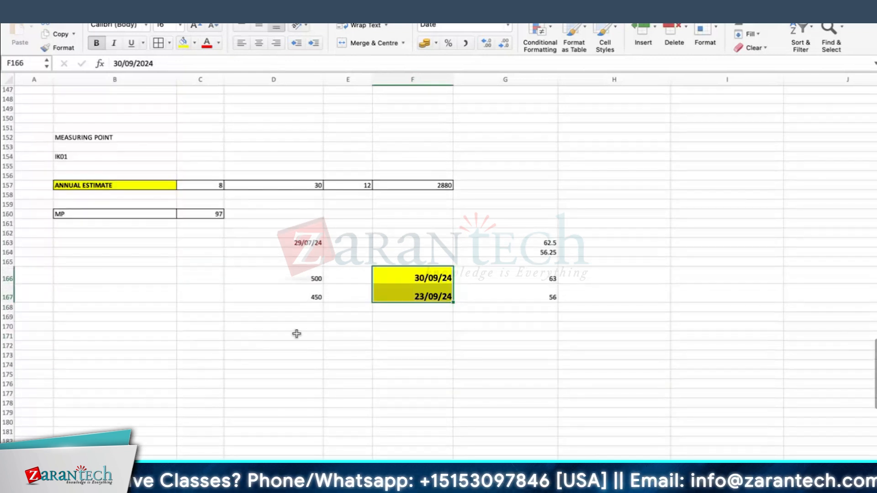
Switch to SAP and examine the call dates and due packages of the first three calls of maintenance plan 185.
{"action": "key", "text": "super+Tab"}
{"action": "left_click", "coordinate": [262, 265]}
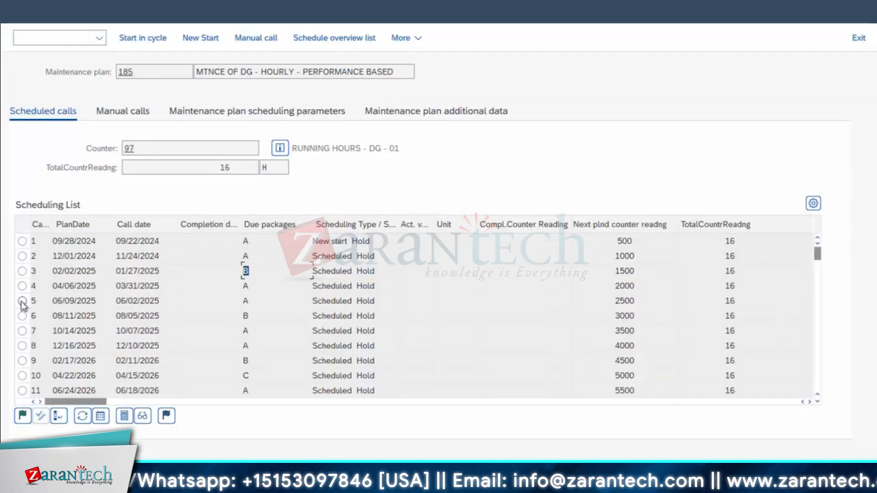
{"action": "left_click", "coordinate": [137, 241]}
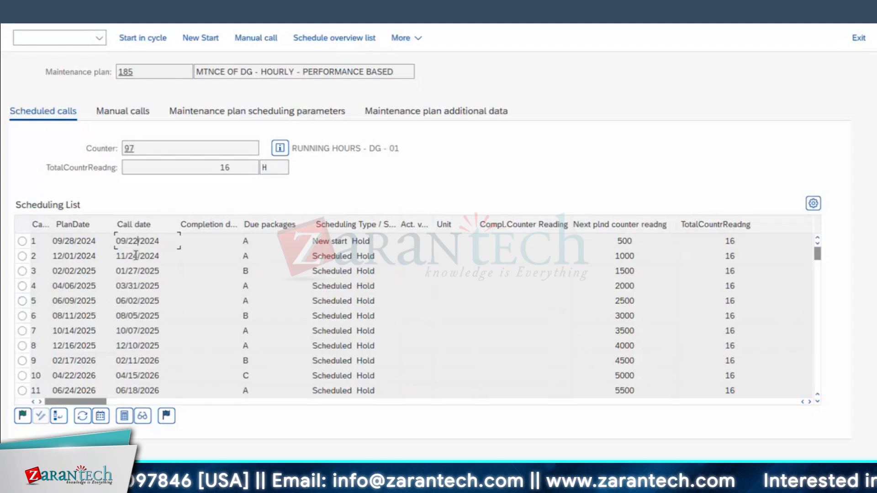
{"action": "left_click", "coordinate": [131, 256]}
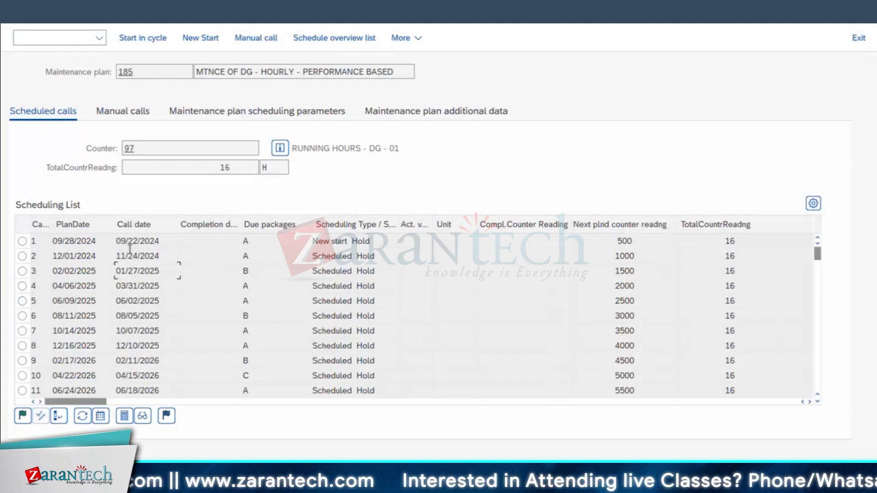
{"action": "left_click", "coordinate": [130, 259]}
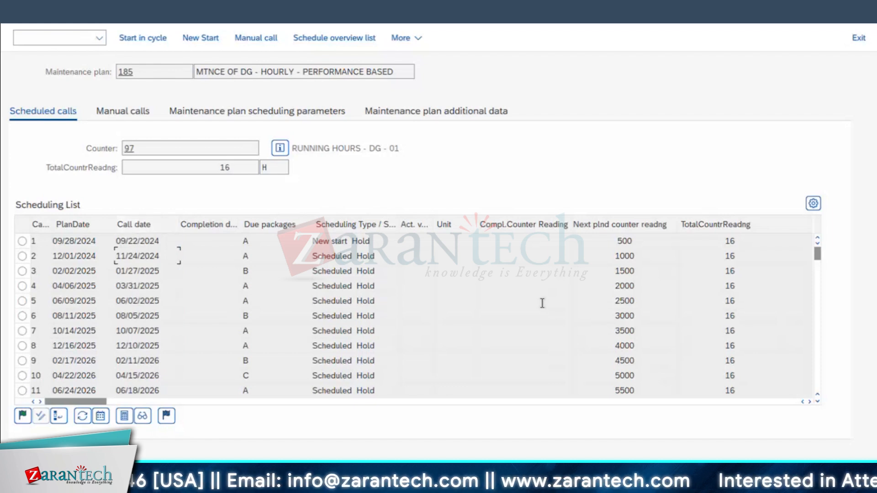
{"action": "left_click_drag", "start_coordinate": [166, 247], "coordinate": [45, 261]}
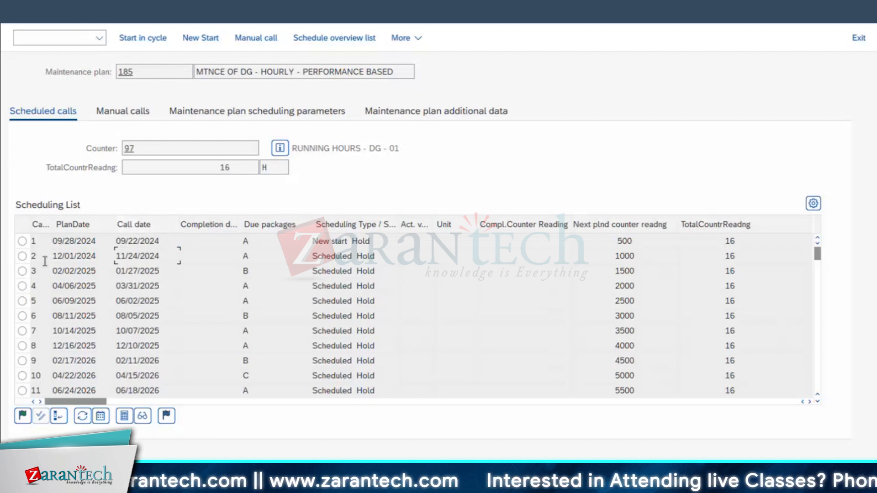
Examine call 1's call date and plan date in relation to the total counter reading of the running-hours counter.
{"action": "left_click", "coordinate": [124, 242]}
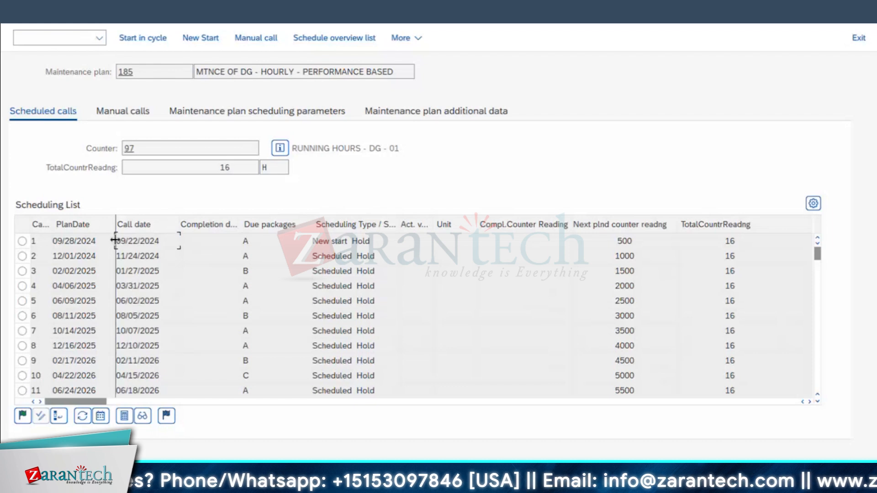
{"action": "left_click_drag", "start_coordinate": [115, 241], "coordinate": [139, 236]}
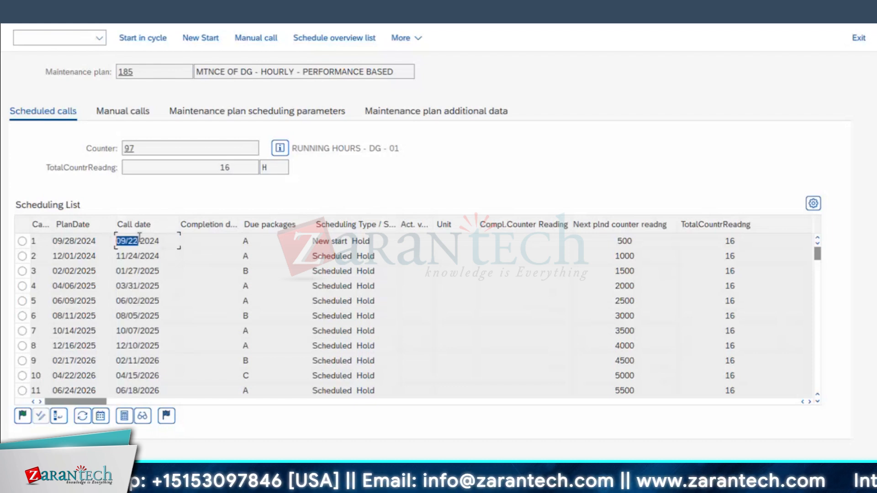
{"action": "left_click", "coordinate": [139, 236]}
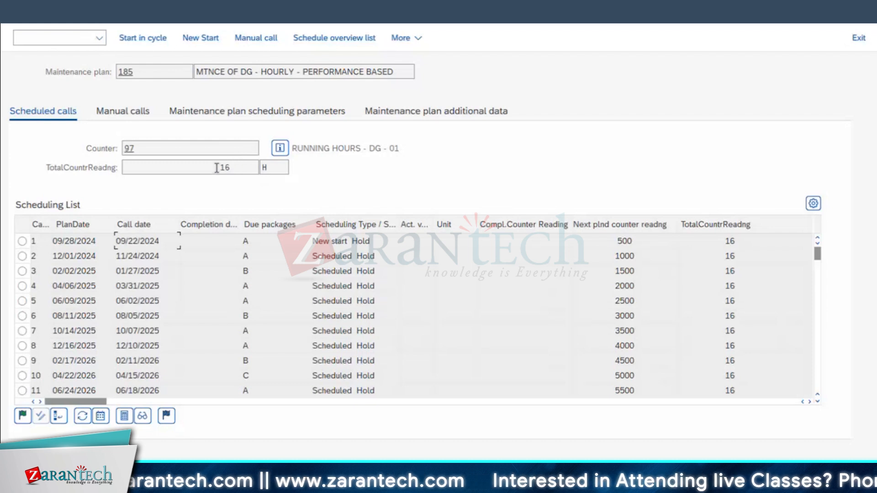
{"action": "double_click", "coordinate": [184, 173]}
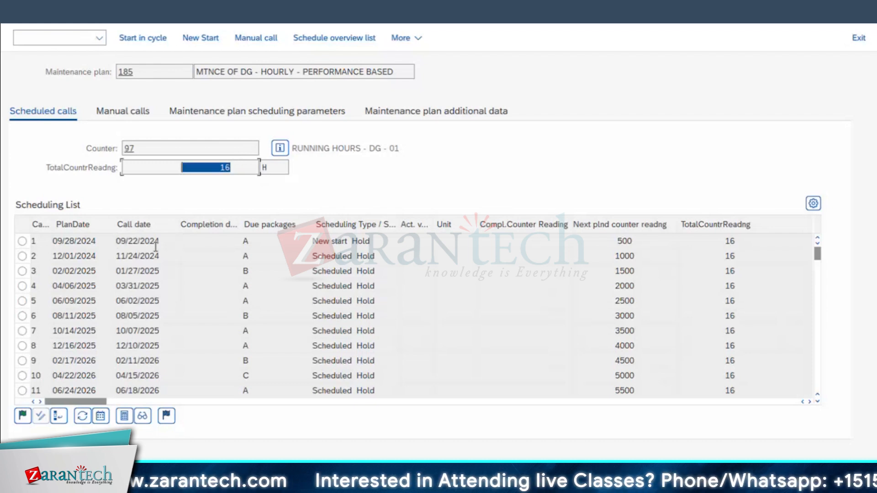
{"action": "left_click", "coordinate": [169, 243]}
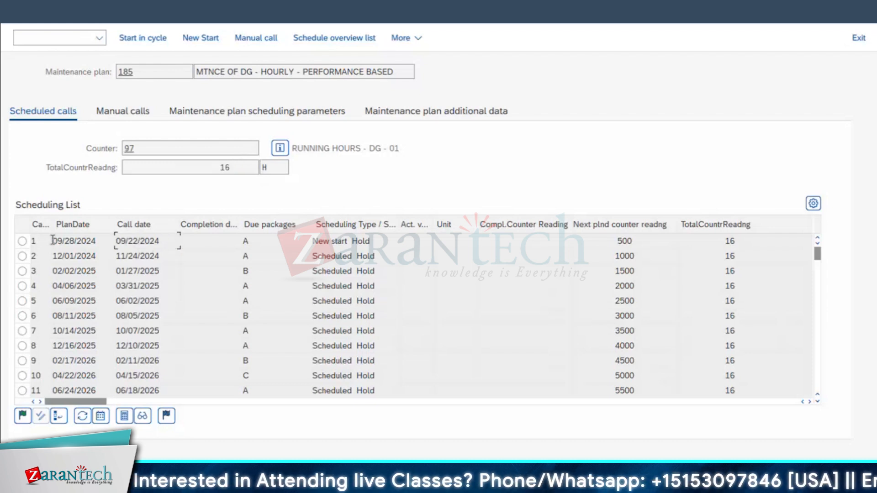
{"action": "left_click_drag", "start_coordinate": [53, 240], "coordinate": [51, 240]}
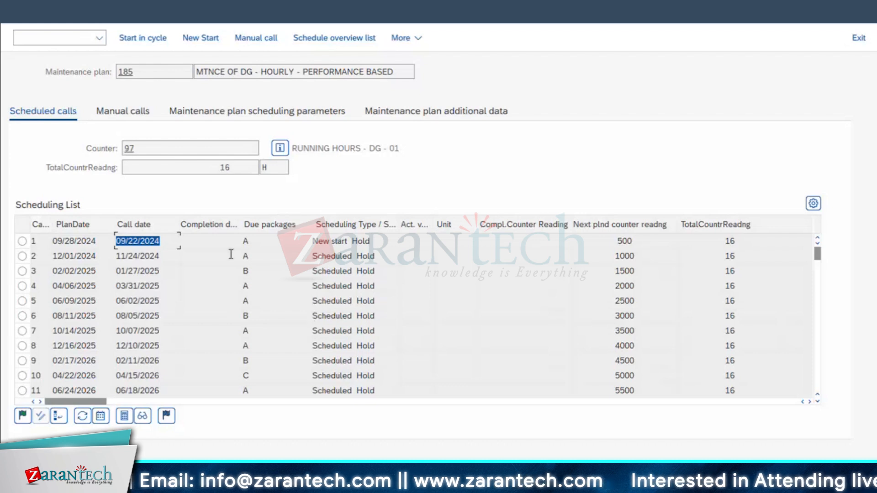
Leave the schedule of maintenance plan 185 and start transaction IP30 in the session showing the maintenance plan sort fields.
{"action": "left_click_drag", "start_coordinate": [403, 149], "coordinate": [293, 148]}
{"action": "key", "text": "F3"}
{"action": "left_click", "coordinate": [365, 485]}
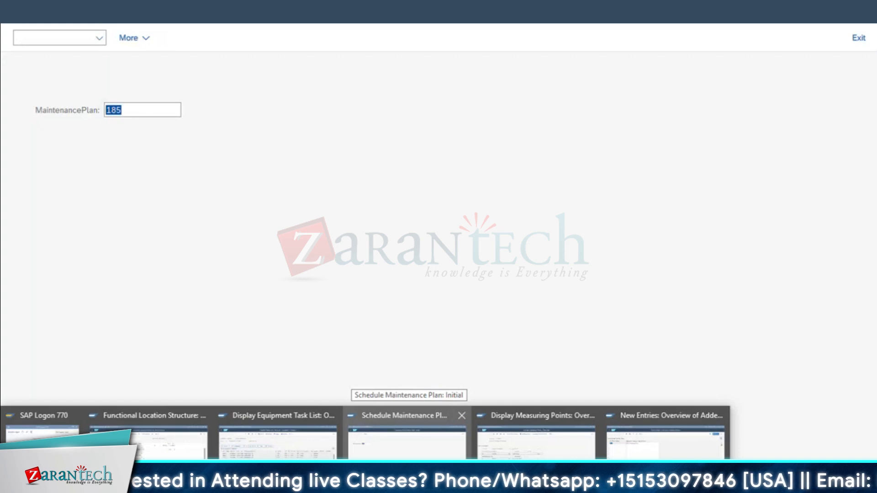
{"action": "left_click", "coordinate": [666, 442]}
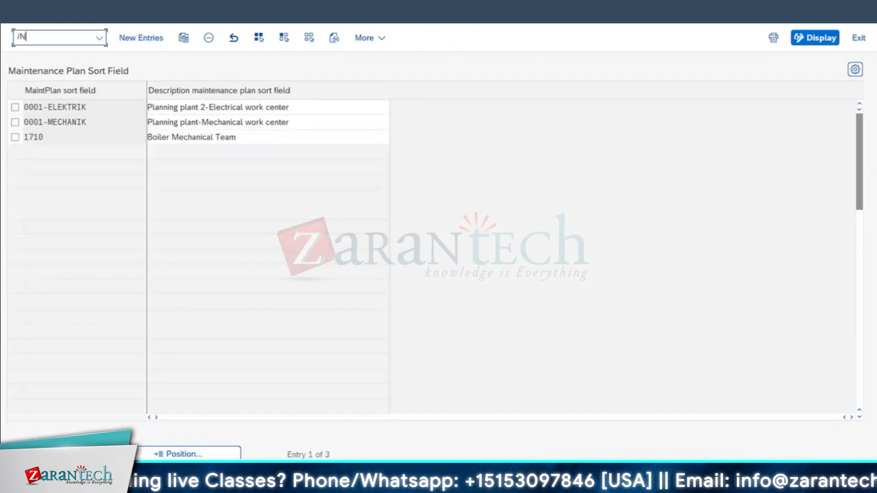
{"action": "type", "text": "IP3"}
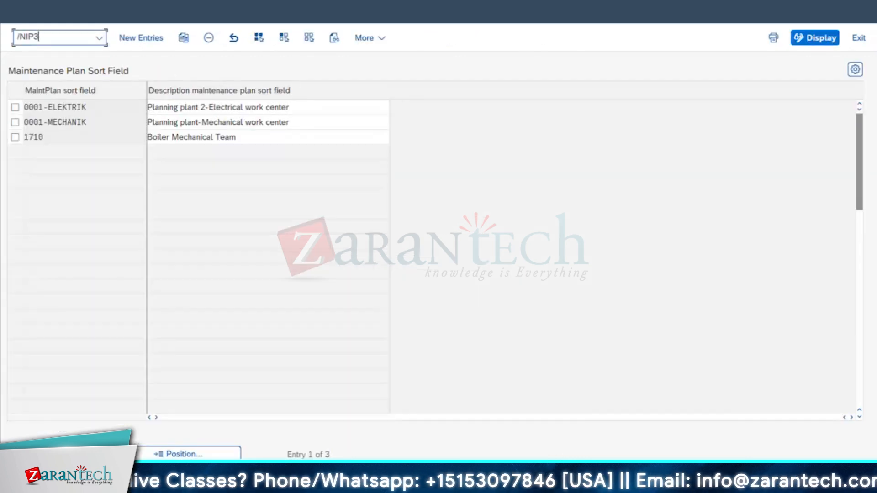
{"action": "type", "text": "0"}
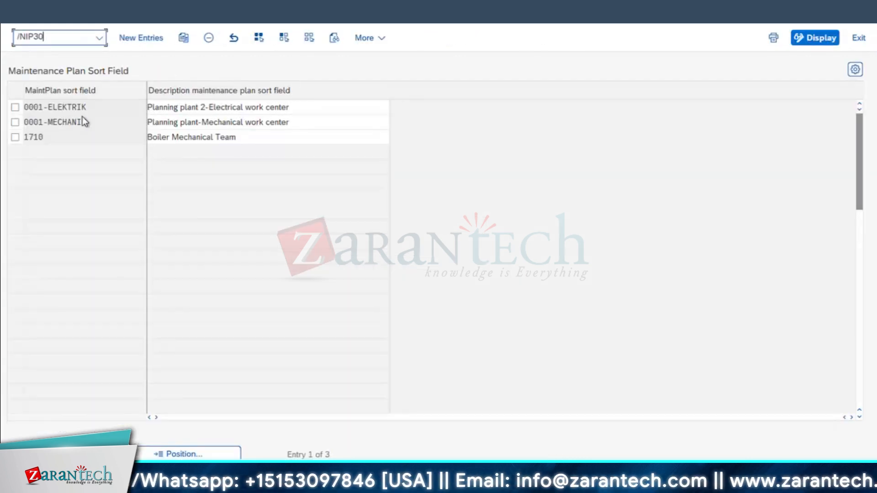
{"action": "key", "text": "Return"}
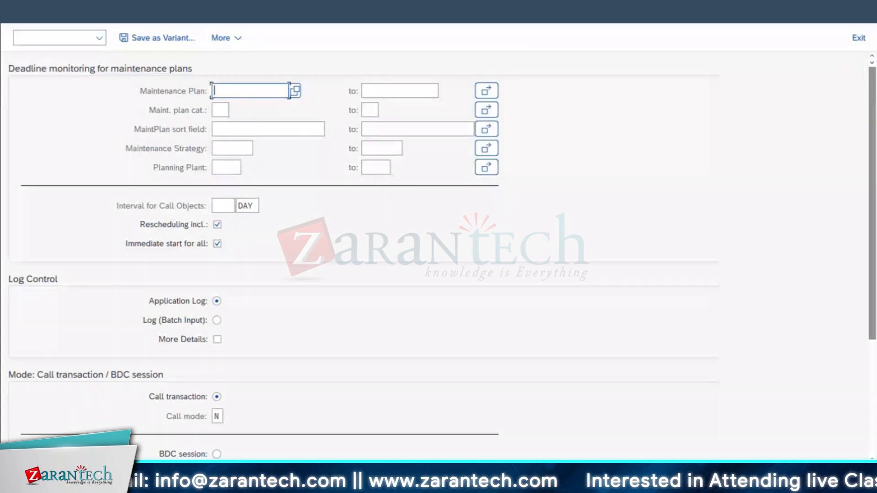
Recheck the plan number in the scheduling session and run deadline monitoring for maintenance plan 185.
{"action": "left_click", "coordinate": [320, 484]}
{"action": "left_click", "coordinate": [406, 431]}
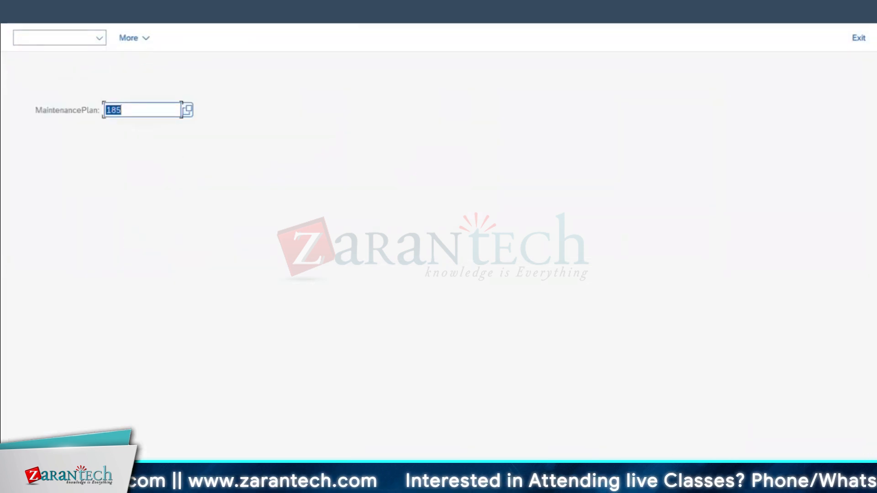
{"action": "left_click", "coordinate": [320, 484]}
{"action": "left_click", "coordinate": [639, 455]}
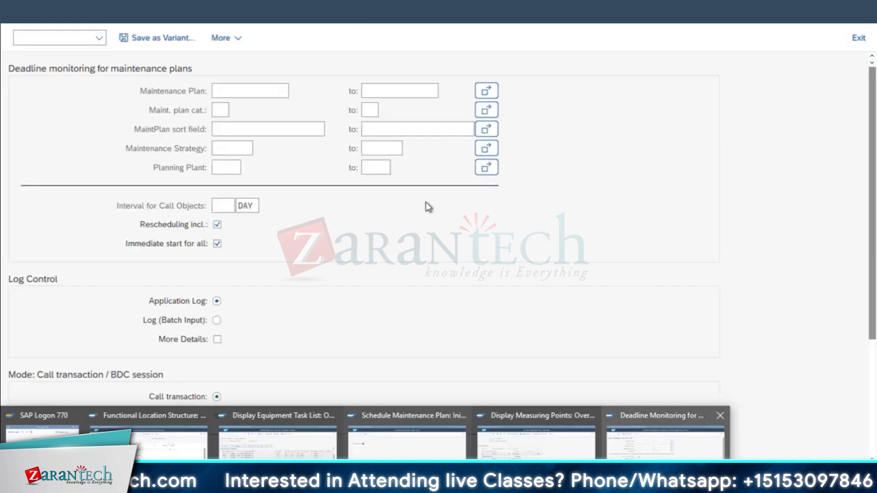
{"action": "left_click", "coordinate": [247, 97]}
{"action": "type", "text": "185"}
{"action": "key", "text": "Return"}
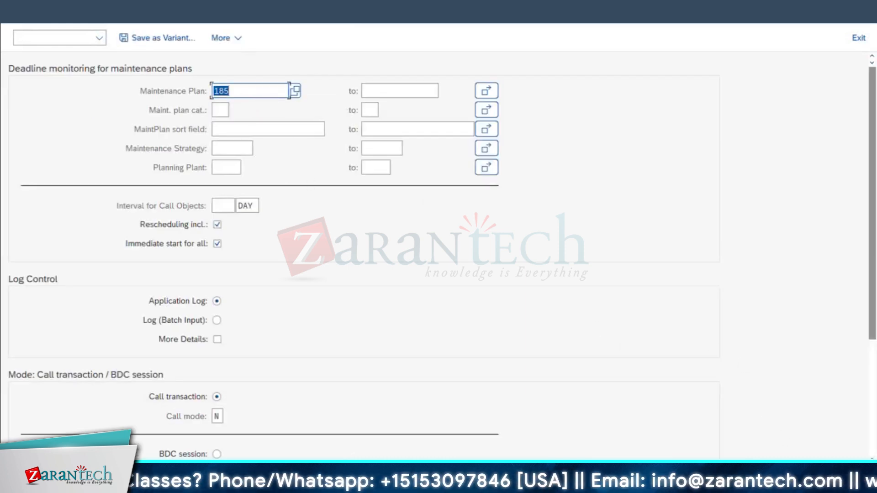
{"action": "left_click", "coordinate": [852, 467]}
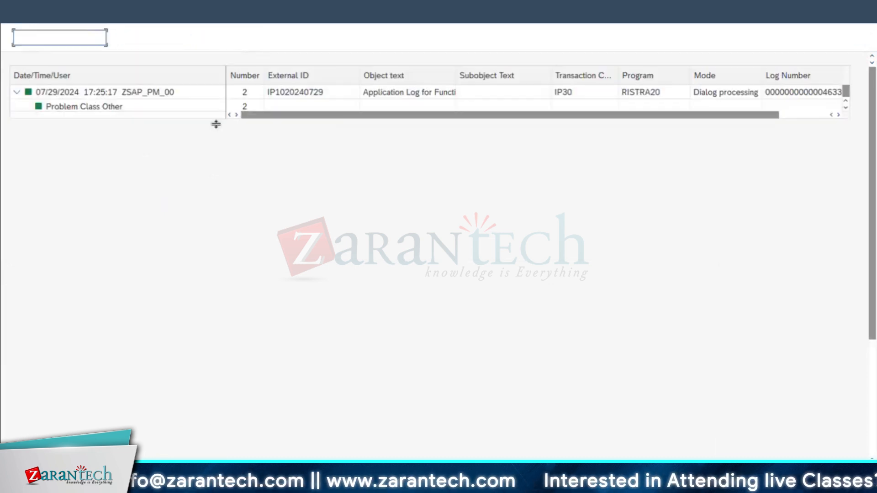
Examine the scheduling log and the date monitoring list for maintenance plan 185, and return to the deadline monitoring selection.
{"action": "left_click", "coordinate": [131, 194]}
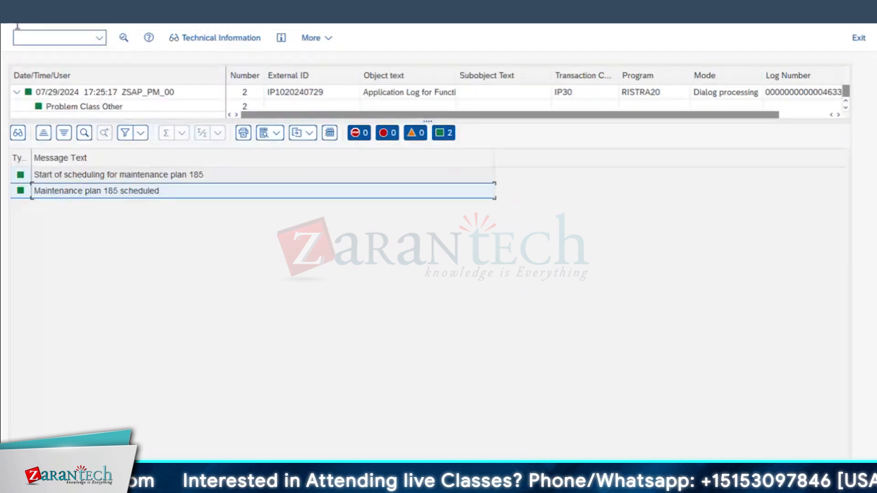
{"action": "left_click", "coordinate": [19, 15]}
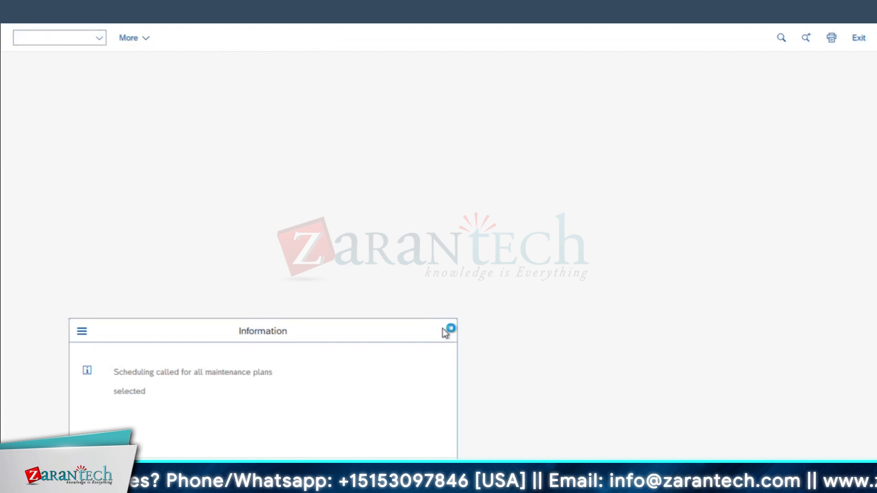
{"action": "left_click", "coordinate": [444, 332]}
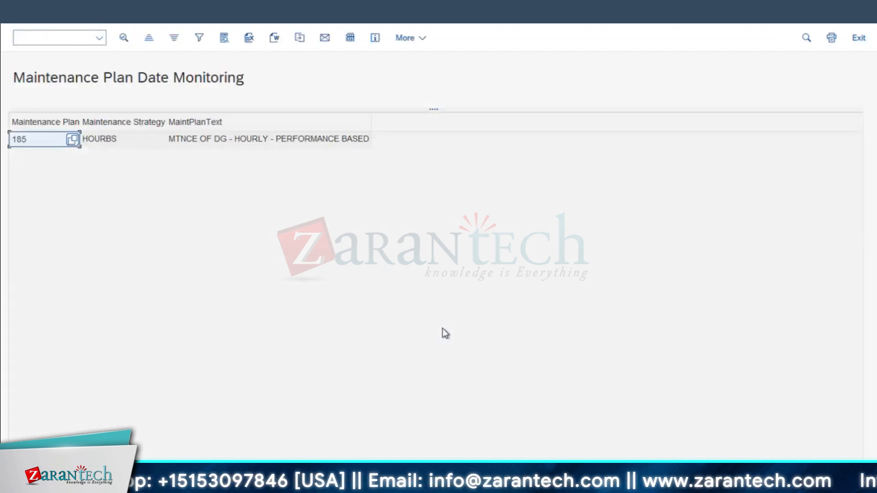
{"action": "key", "text": "F3"}
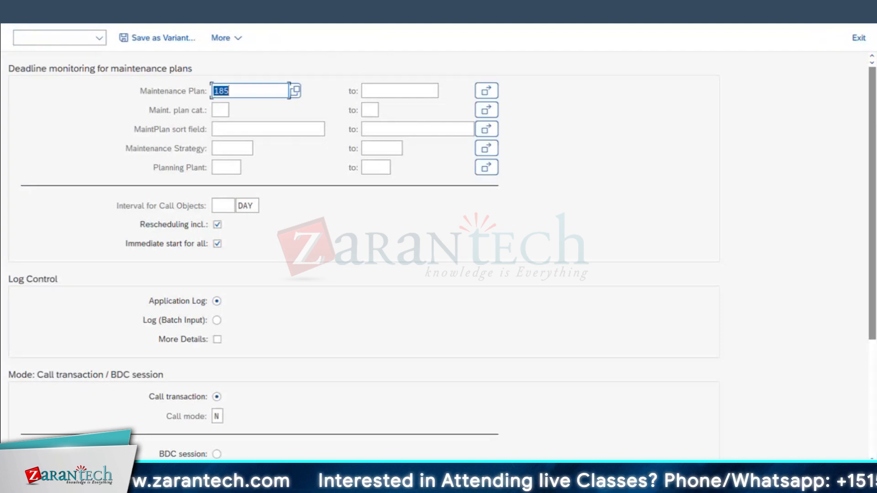
Check the call-date day count in G167 in Excel against the interval for call objects in SAP's deadline monitoring.
{"action": "left_click", "coordinate": [242, 484]}
{"action": "left_click", "coordinate": [228, 205]}
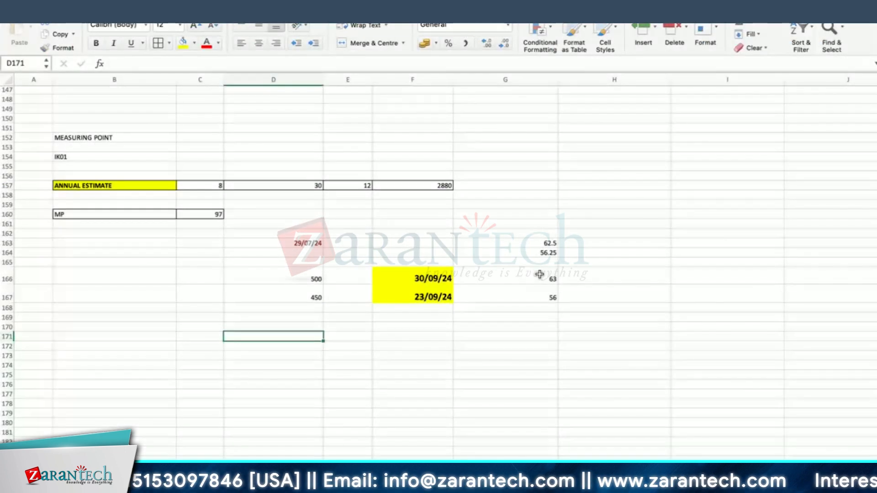
{"action": "left_click", "coordinate": [546, 296]}
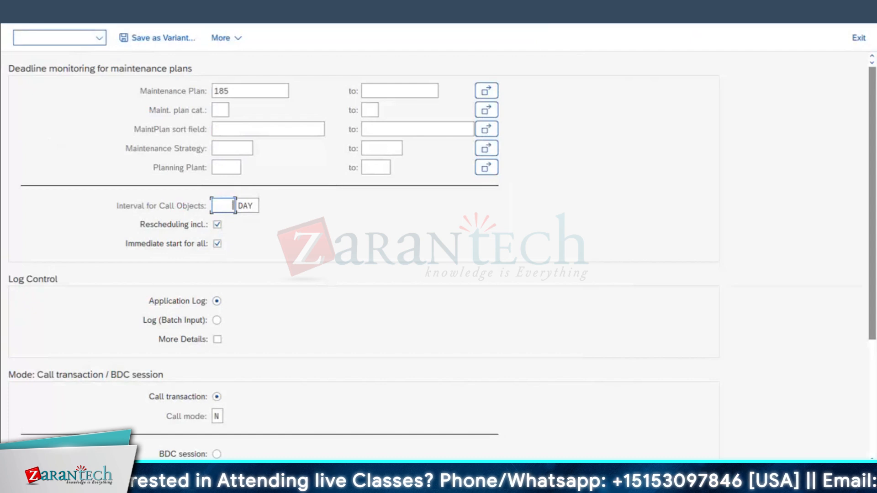
{"action": "key", "text": "alt+y"}
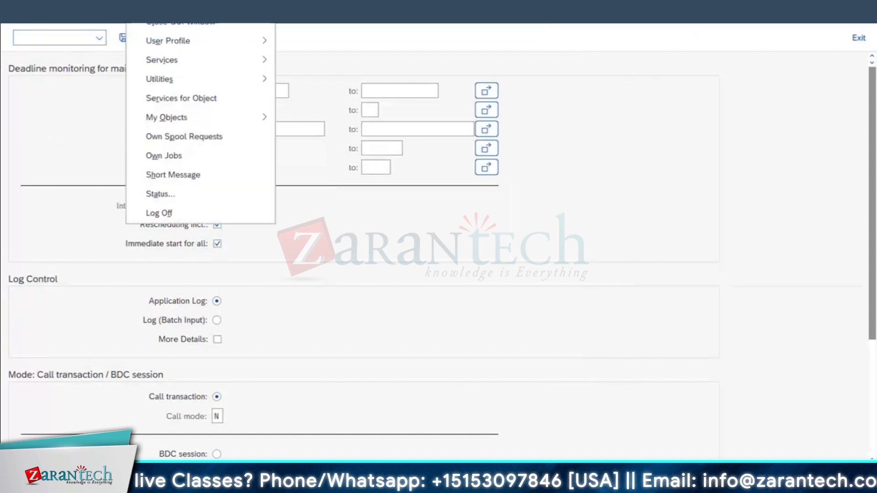
{"action": "key", "text": "Escape"}
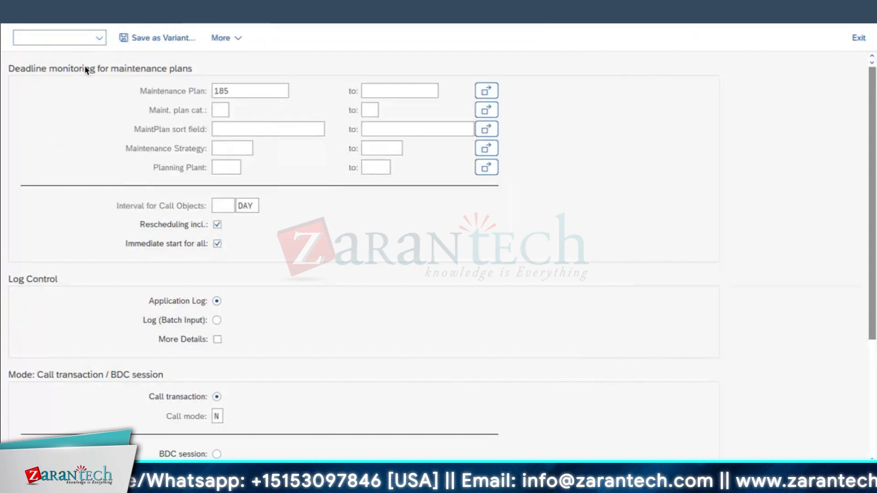
Leave deadline monitoring and start transaction IK11 to create a measurement document.
{"action": "key", "text": "F3"}
{"action": "type", "text": "IK11"}
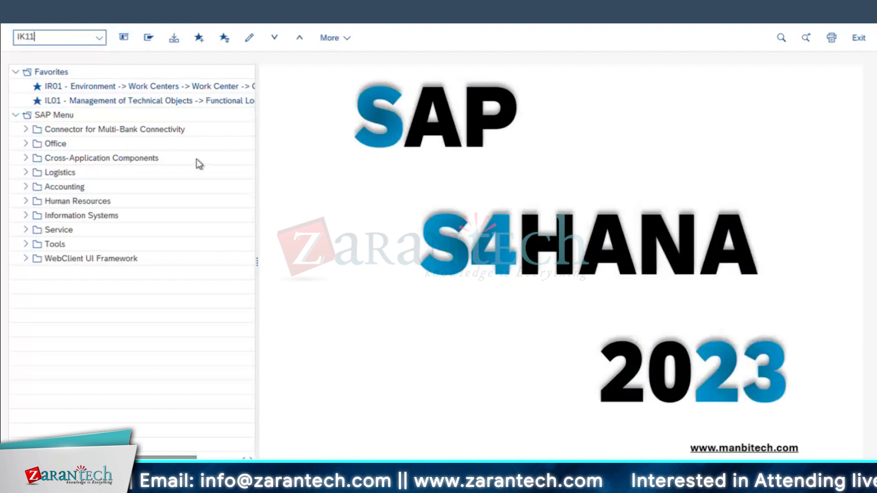
{"action": "key", "text": "Return"}
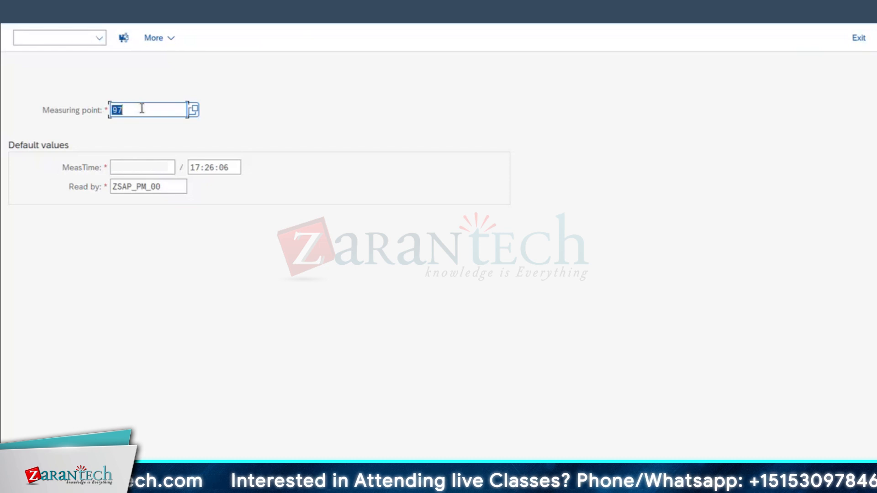
Switch to Excel and add the 16 hours to the 450-hour call point with =450+16 in F171.
{"action": "key", "text": "super+Tab"}
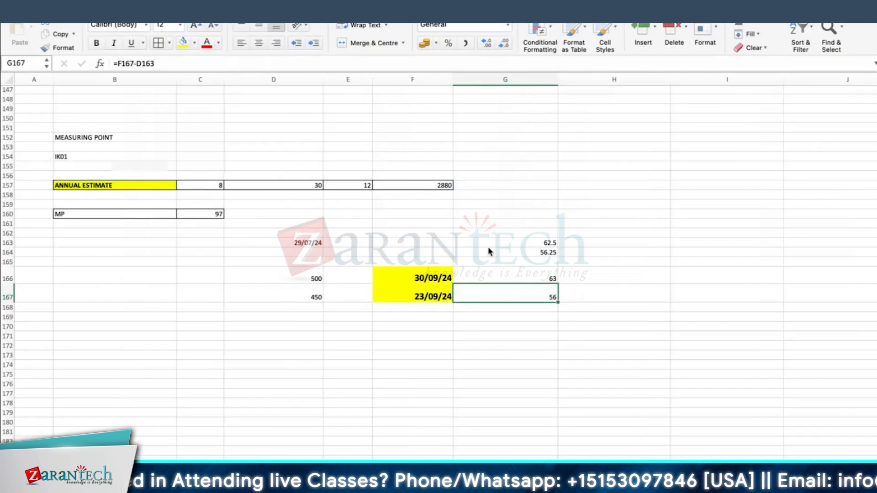
{"action": "left_click", "coordinate": [483, 345]}
{"action": "left_click", "coordinate": [400, 333]}
{"action": "type", "text": "450"}
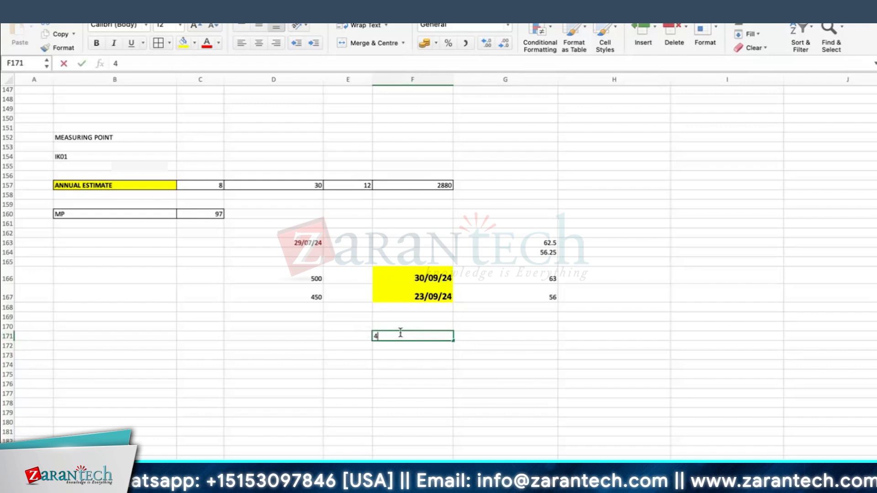
{"action": "key", "text": "BackSpace"}
{"action": "key", "text": "BackSpace"}
{"action": "key", "text": "BackSpace"}
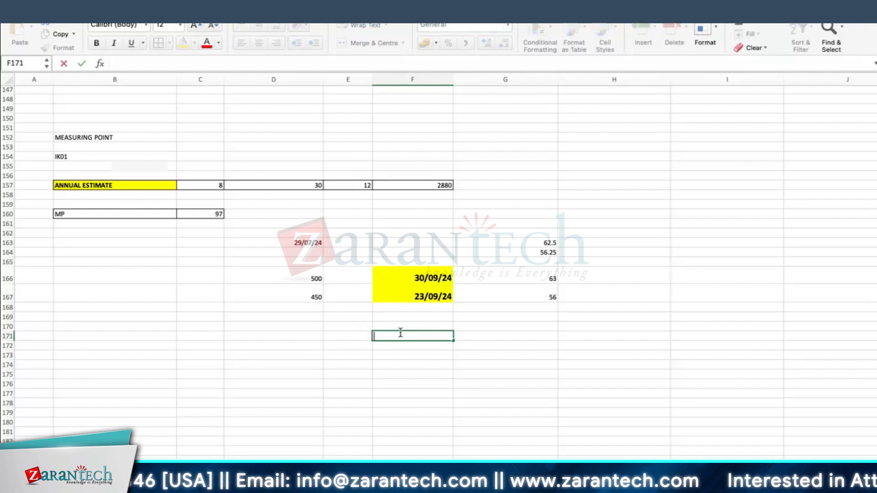
{"action": "type", "text": "="}
{"action": "key", "text": "BackSpace"}
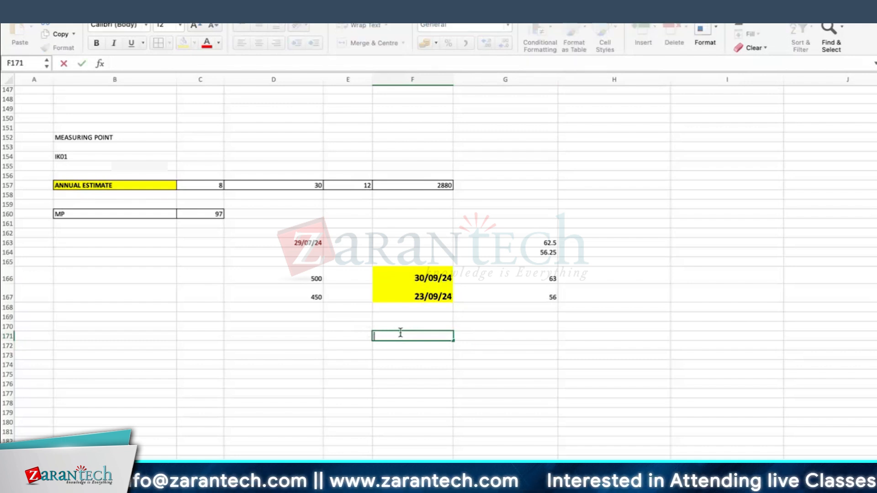
{"action": "type", "text": "=450+"}
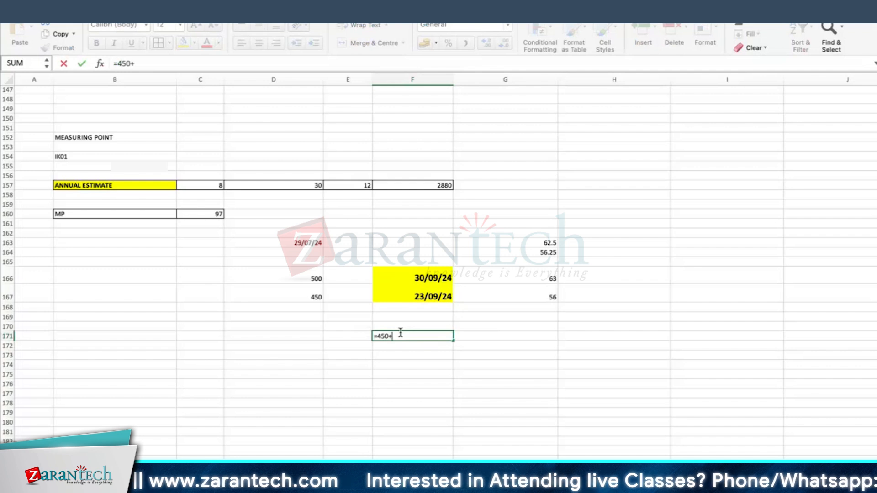
{"action": "type", "text": "16"}
{"action": "left_click", "coordinate": [401, 336]}
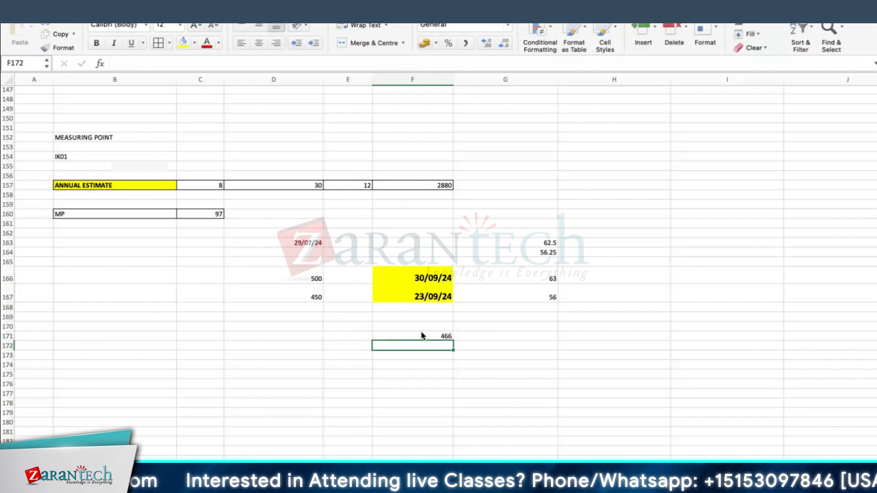
{"action": "left_click", "coordinate": [434, 365]}
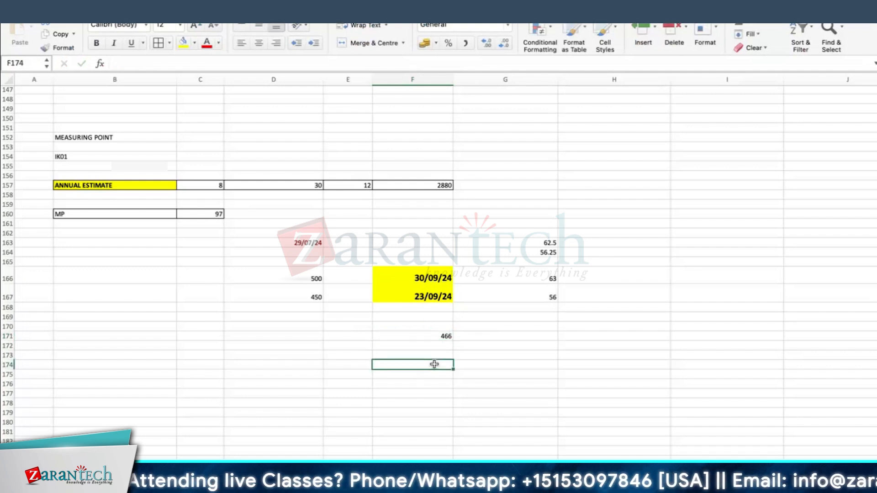
Switch to SAP and save a measurement document for measuring point 97 with a counter reading of 350 hours.
{"action": "key", "text": "ctrl+Right"}
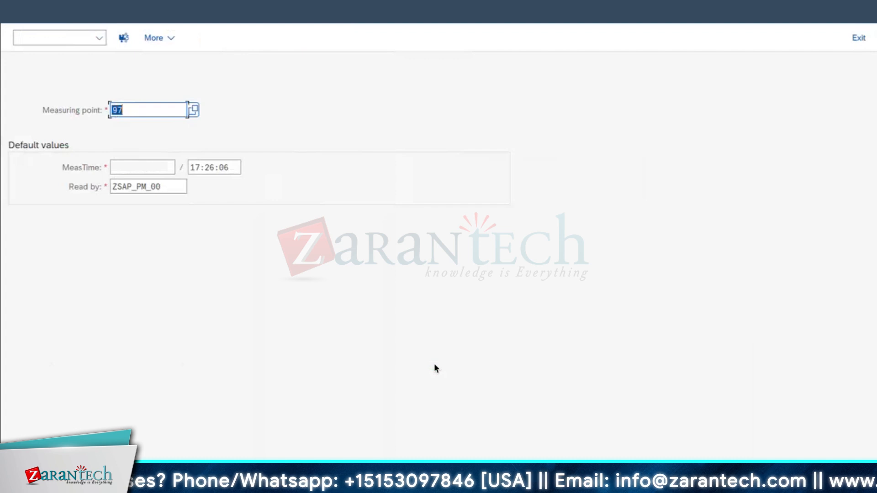
{"action": "left_click", "coordinate": [133, 112]}
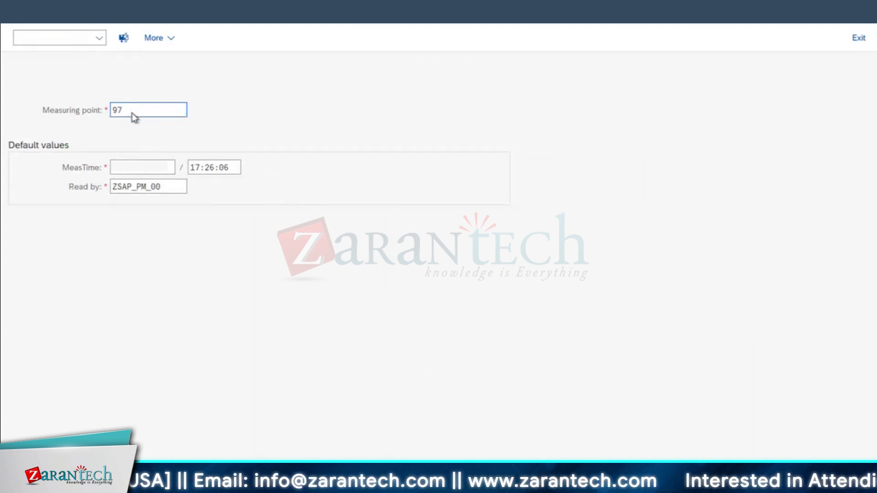
{"action": "key", "text": "Return"}
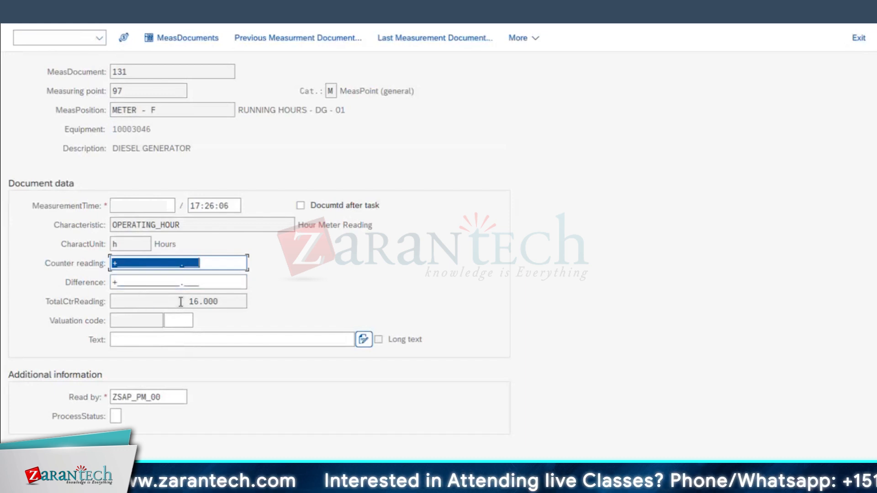
{"action": "type", "text": "350\\"}
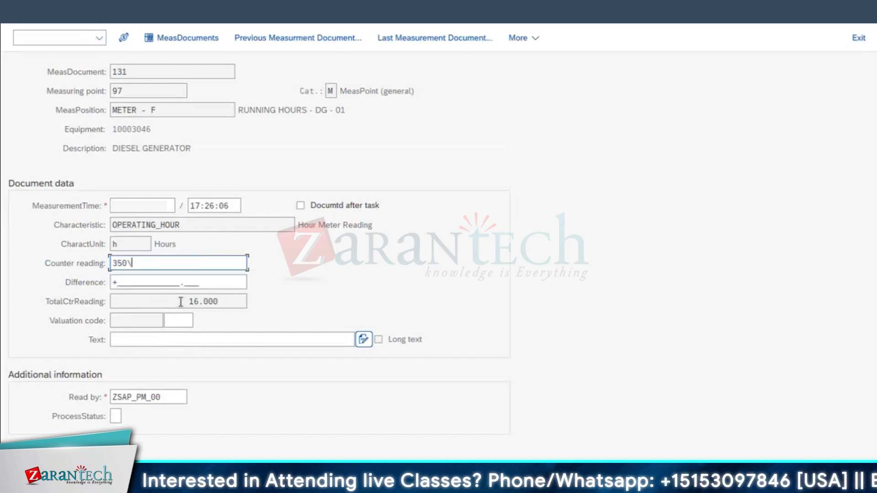
{"action": "key", "text": "BackSpace"}
{"action": "key", "text": "Return"}
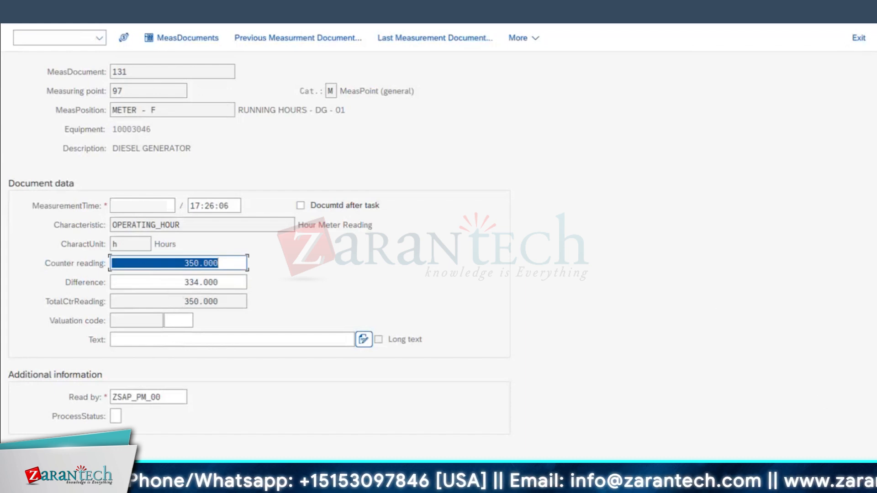
{"action": "key", "text": "ctrl+s"}
{"action": "key", "text": "F3"}
Start transaction IK17, list the measurement documents for measuring point 97 and check their counter readings.
{"action": "left_click", "coordinate": [48, 38]}
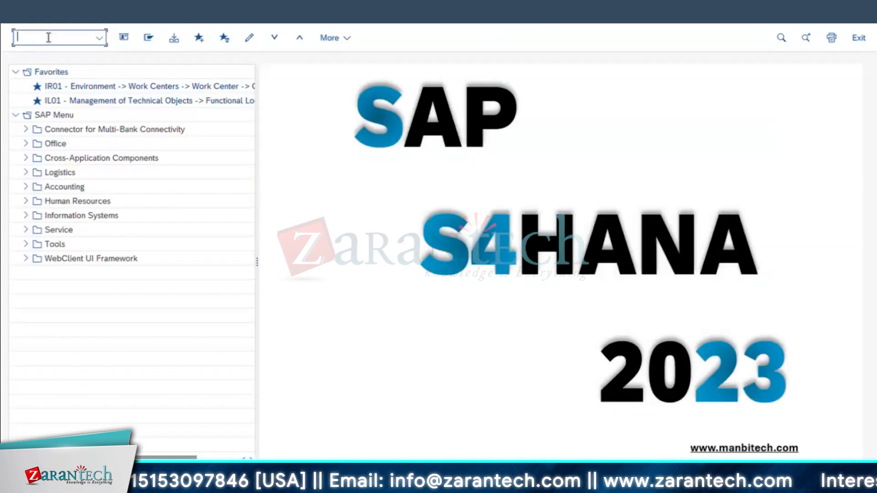
{"action": "type", "text": "IP"}
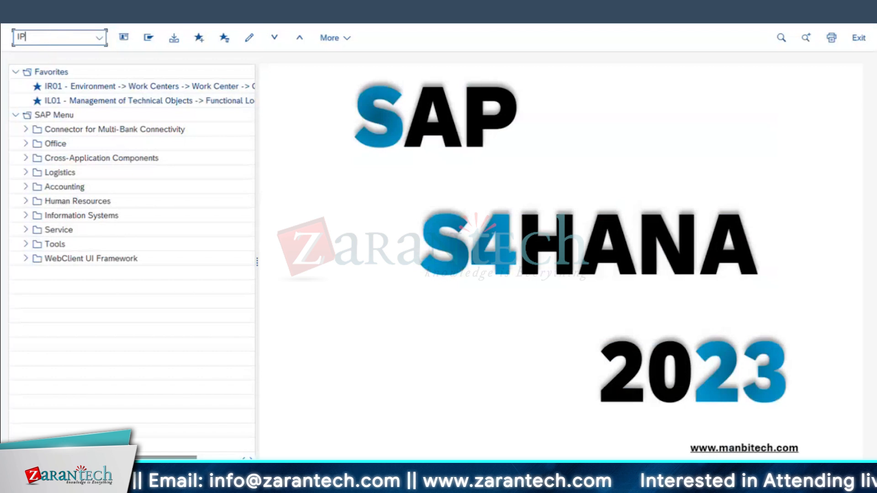
{"action": "key", "text": "BackSpace"}
{"action": "key", "text": "BackSpace"}
{"action": "type", "text": "IK17"}
{"action": "key", "text": "Return"}
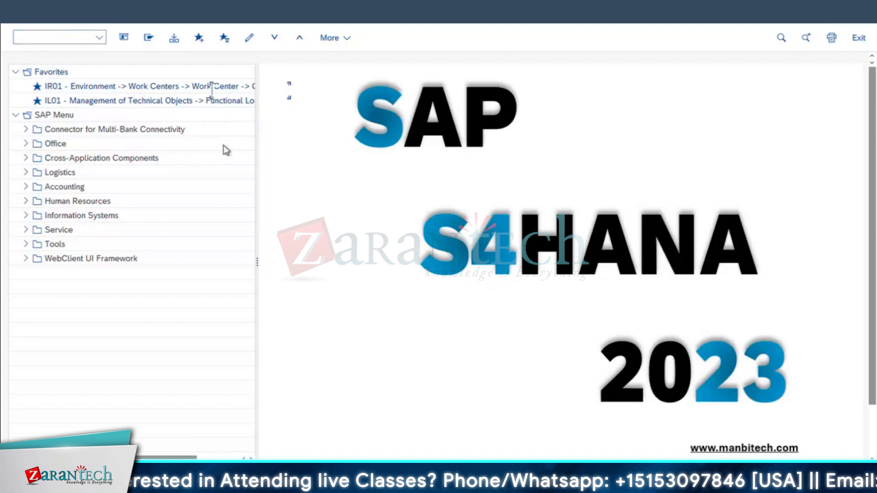
{"action": "type", "text": "97"}
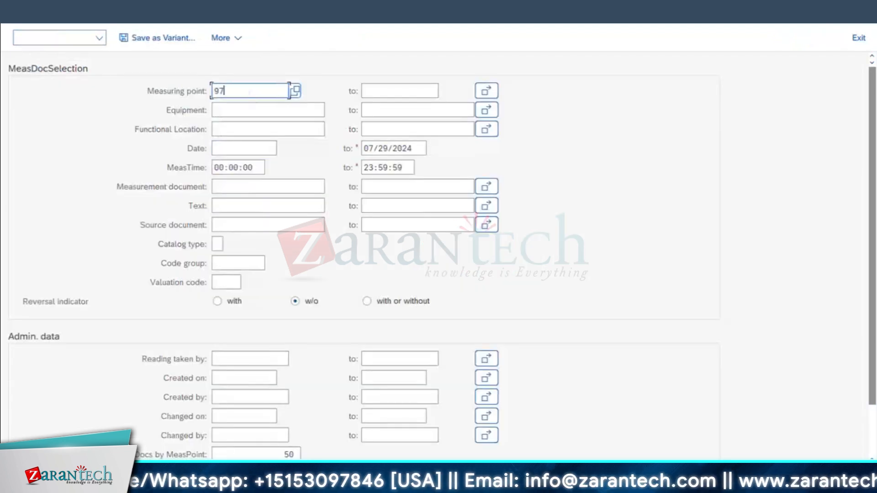
{"action": "key", "text": "Return"}
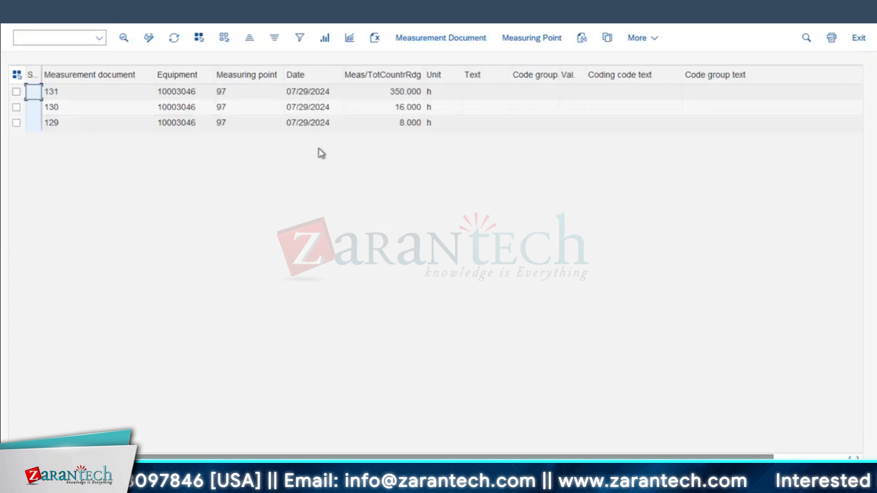
{"action": "left_click", "coordinate": [397, 124]}
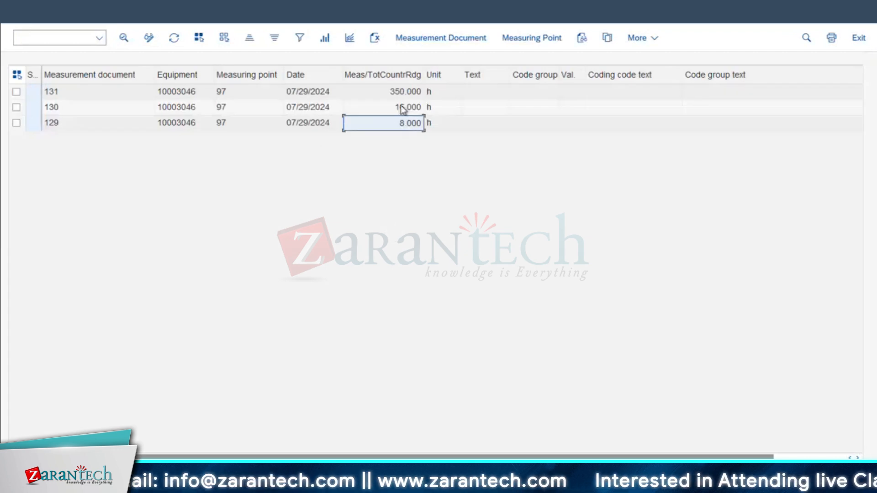
{"action": "left_click", "coordinate": [403, 92]}
{"action": "left_click_drag", "start_coordinate": [462, 72], "coordinate": [446, 67]}
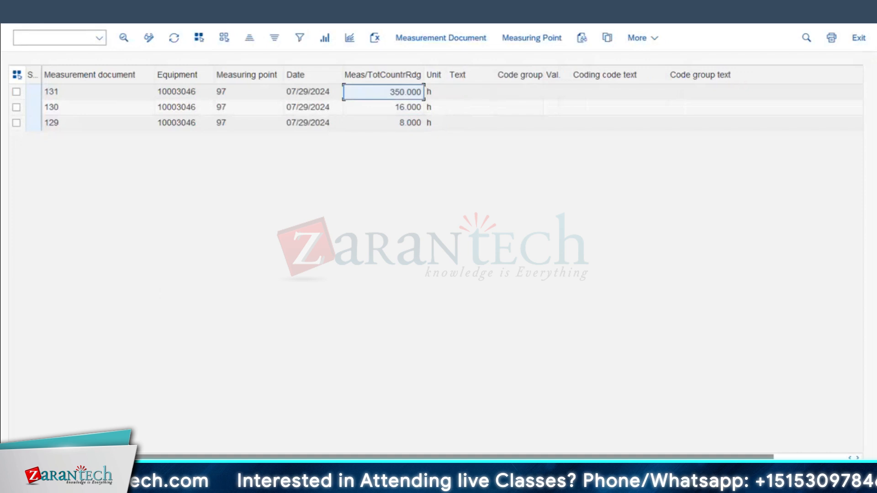
Switch to Excel and compare the call-point sum in F171 with the 450-hour value in D167.
{"action": "key", "text": "super+Tab"}
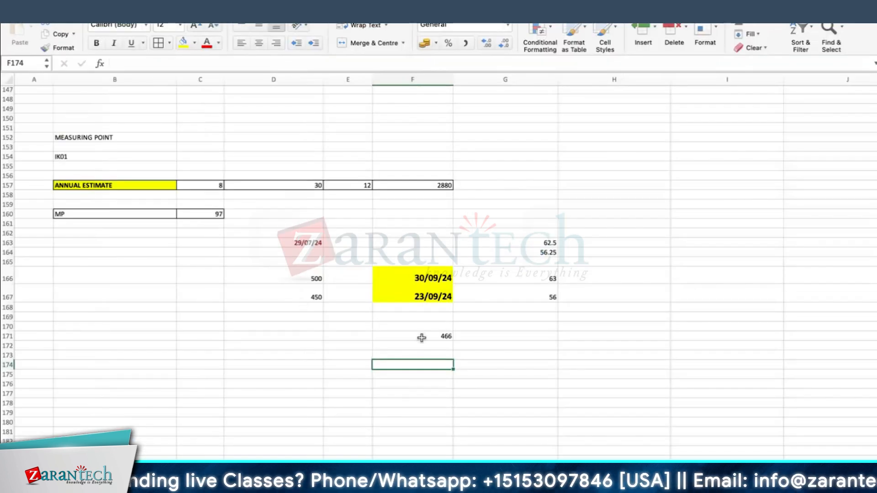
{"action": "left_click", "coordinate": [422, 338]}
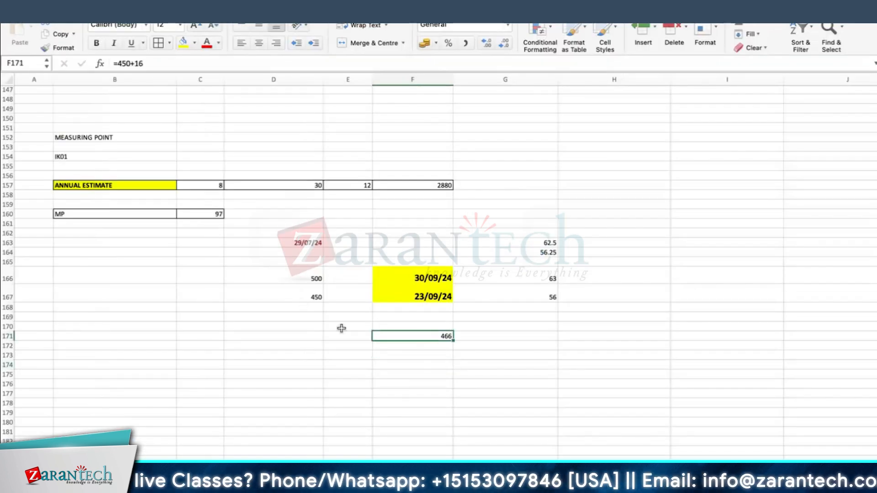
{"action": "left_click", "coordinate": [517, 348]}
{"action": "left_click", "coordinate": [413, 338]}
{"action": "left_click", "coordinate": [304, 296]}
{"action": "left_click", "coordinate": [392, 336]}
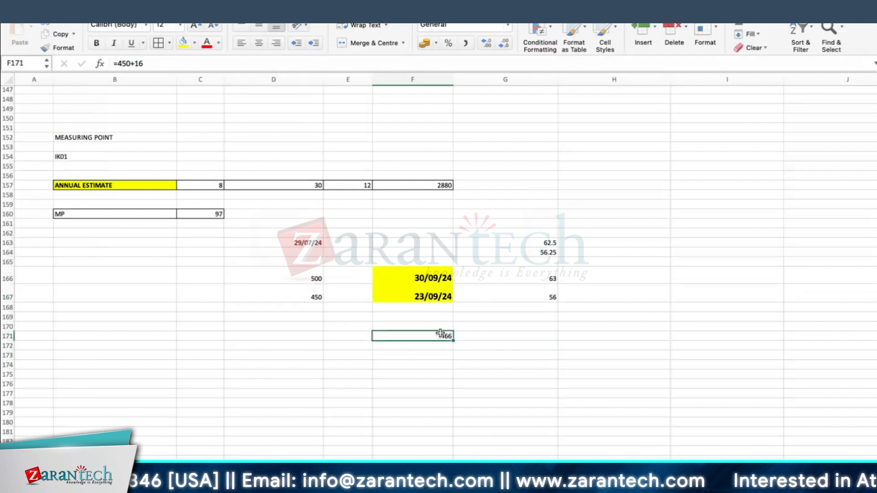
{"action": "left_click", "coordinate": [395, 367]}
Switch to SAP, run deadline monitoring for maintenance plan 185 and return to its selection screen.
{"action": "key", "text": "super+Tab"}
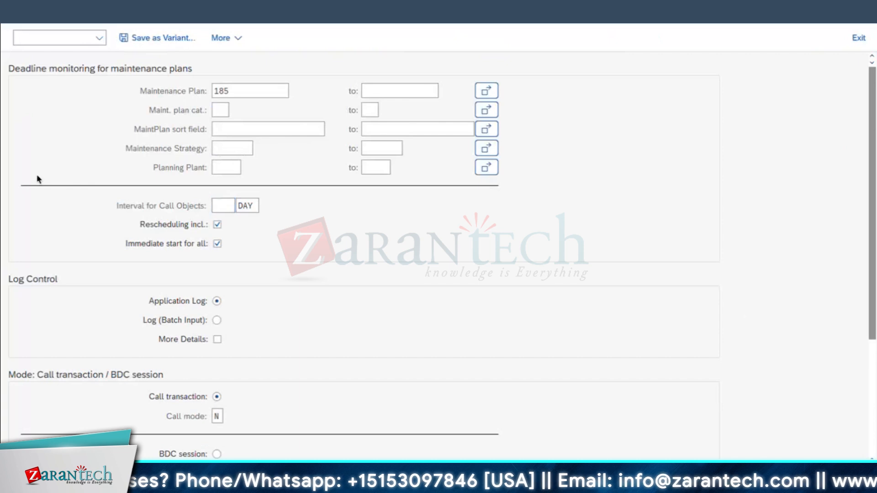
{"action": "key", "text": "F8"}
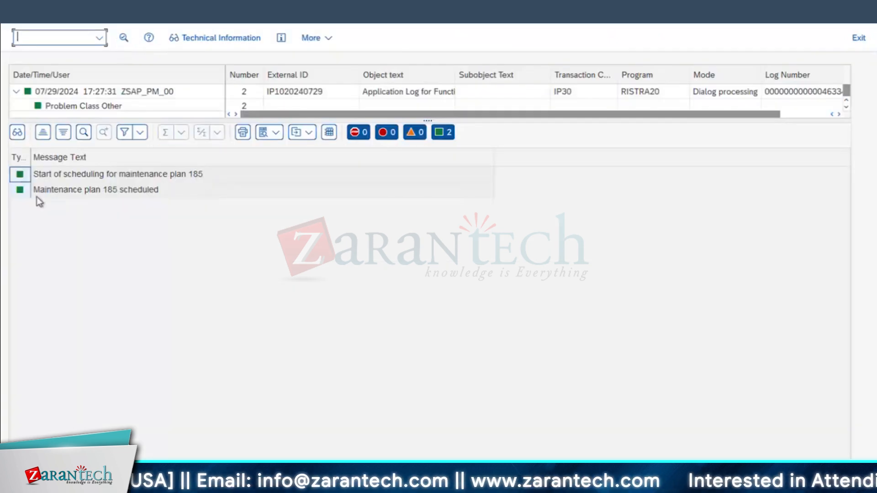
{"action": "key", "text": "F3"}
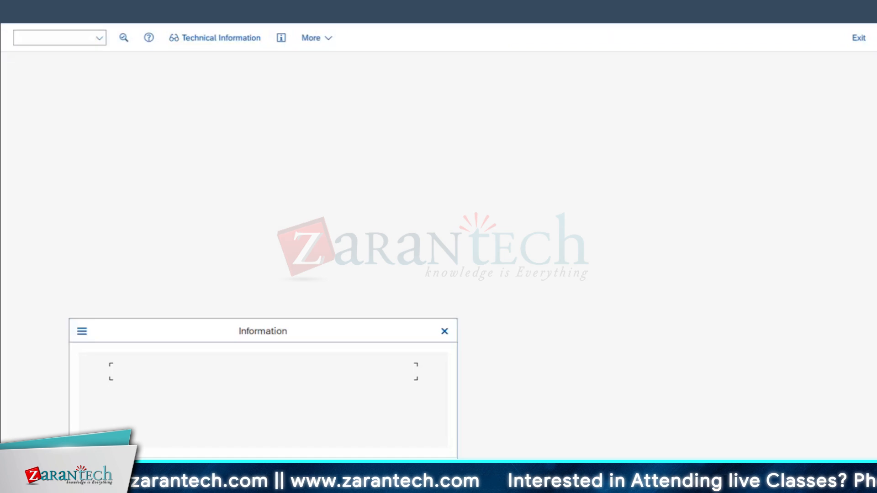
{"action": "left_click", "coordinate": [444, 332]}
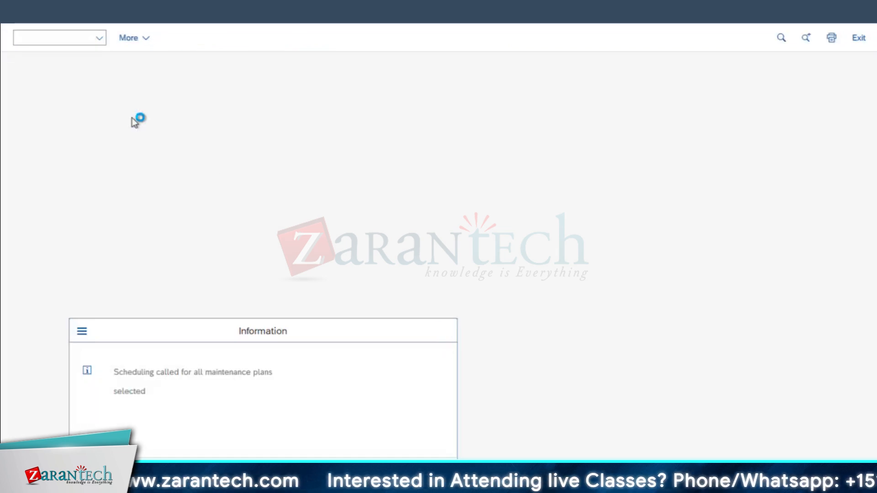
{"action": "key", "text": "F3"}
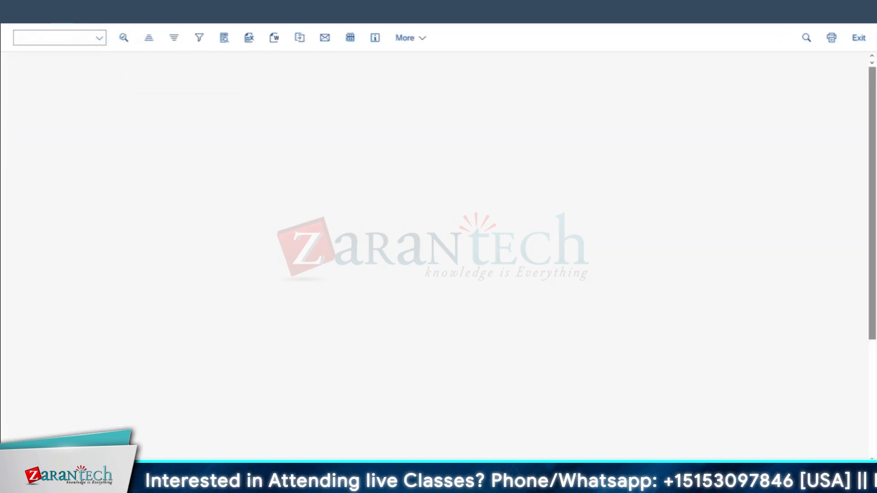
Save a measurement document for measuring point 97 with a counter reading of 430 hours.
{"action": "left_click", "coordinate": [249, 483]}
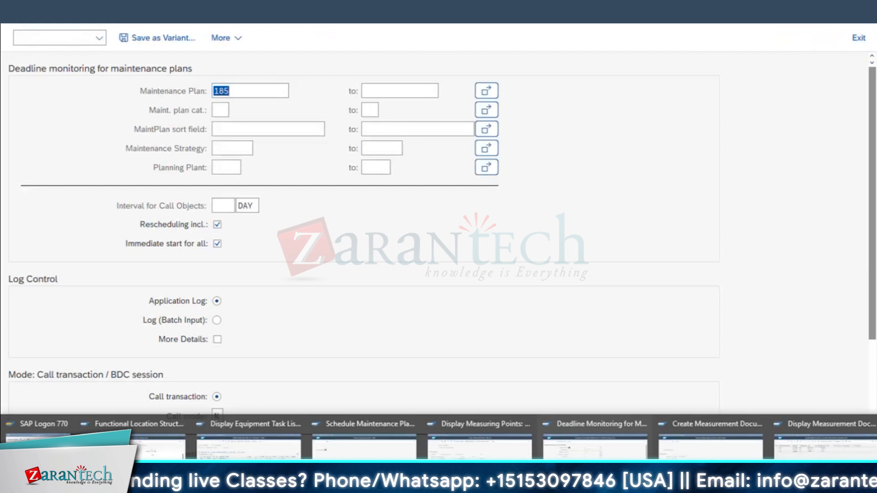
{"action": "left_click", "coordinate": [710, 424]}
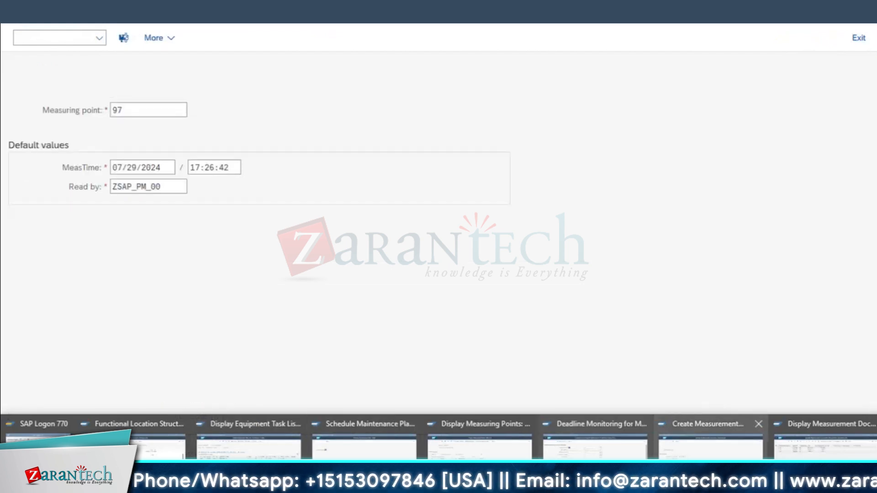
{"action": "key", "text": "Return"}
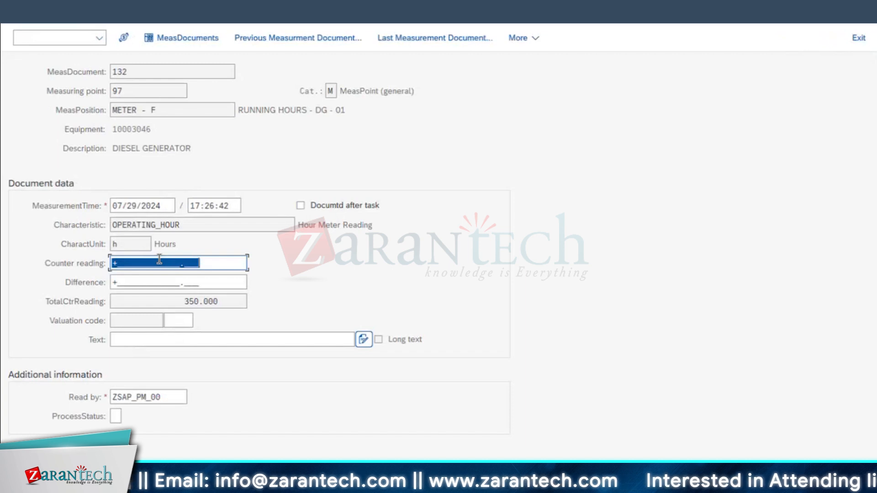
{"action": "type", "text": "450"}
{"action": "key", "text": "ctrl+s"}
Return to the deadline monitoring session and run it again for maintenance plan 185.
{"action": "left_click", "coordinate": [249, 482]}
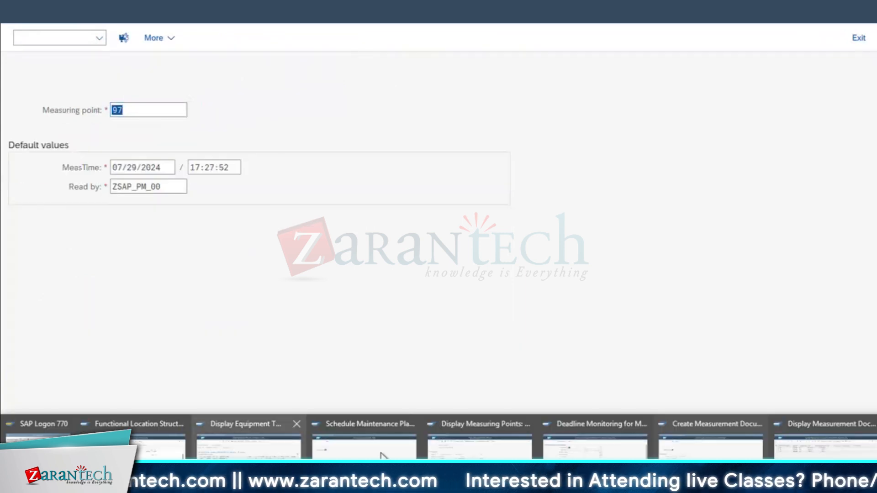
{"action": "left_click", "coordinate": [479, 445]}
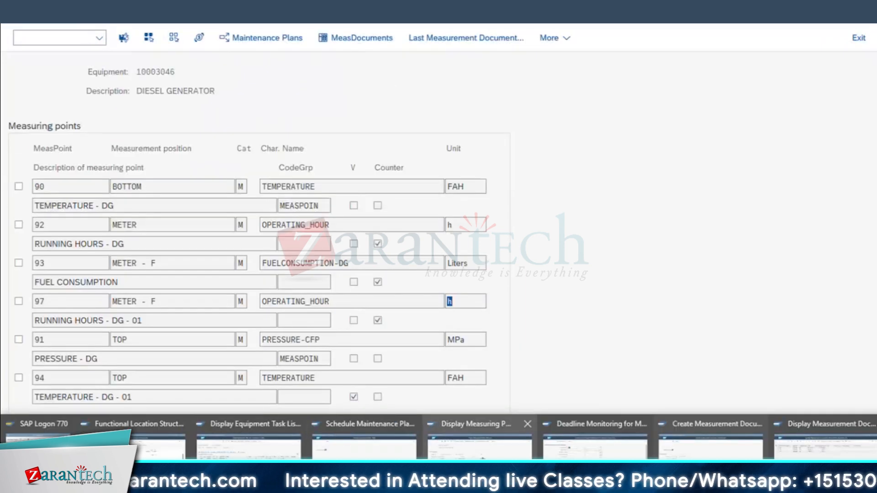
{"action": "left_click", "coordinate": [594, 445]}
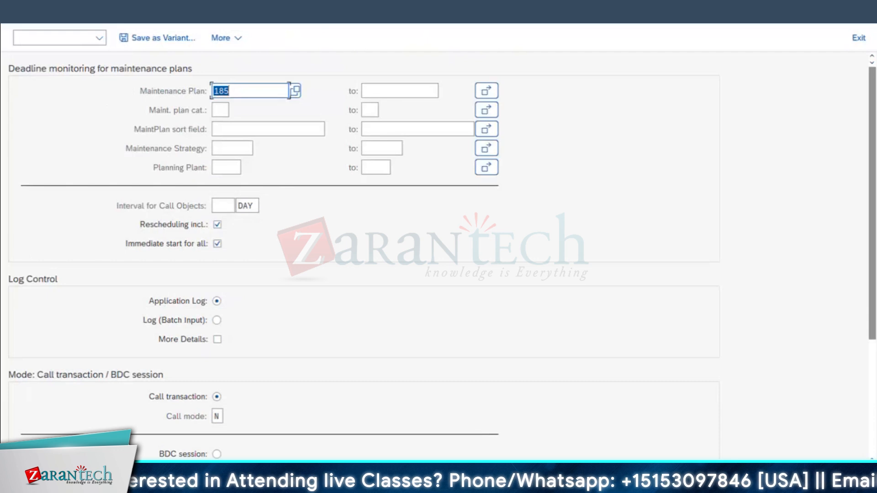
{"action": "key", "text": "F8"}
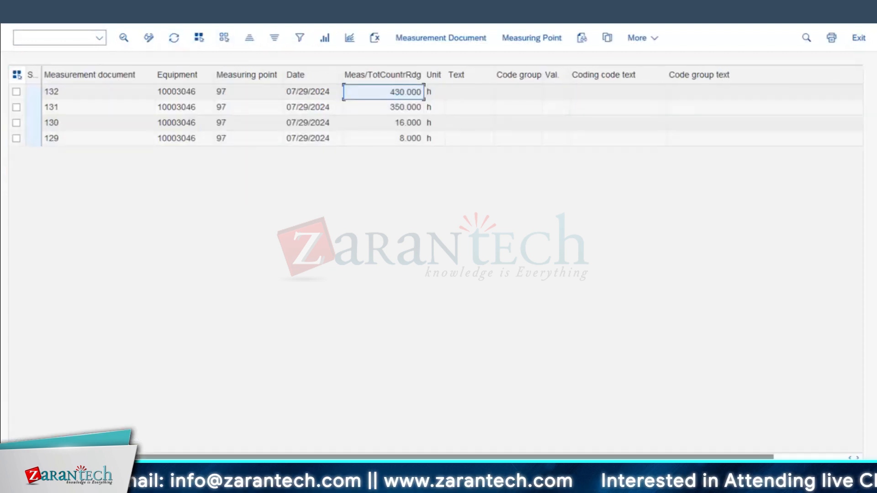
Save another measurement document for measuring point 97 with a counter reading of 450 hours.
{"action": "mouse_move", "coordinate": [439, 485]}
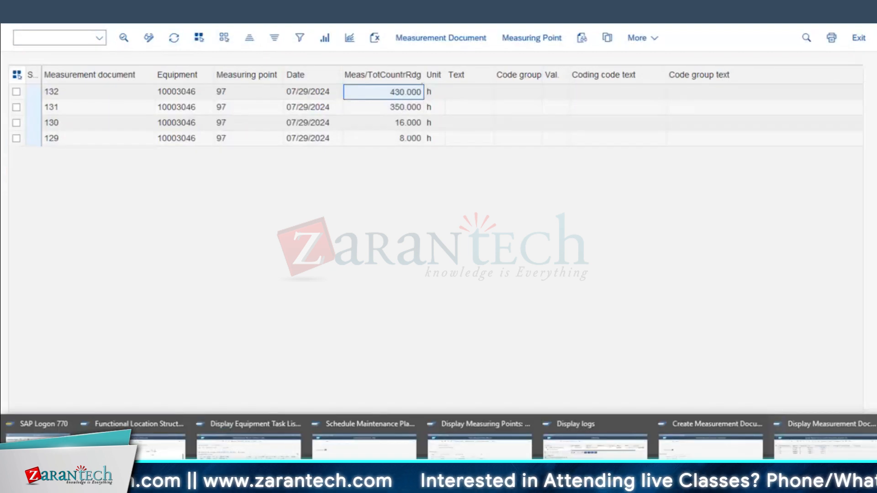
{"action": "left_click", "coordinate": [364, 438]}
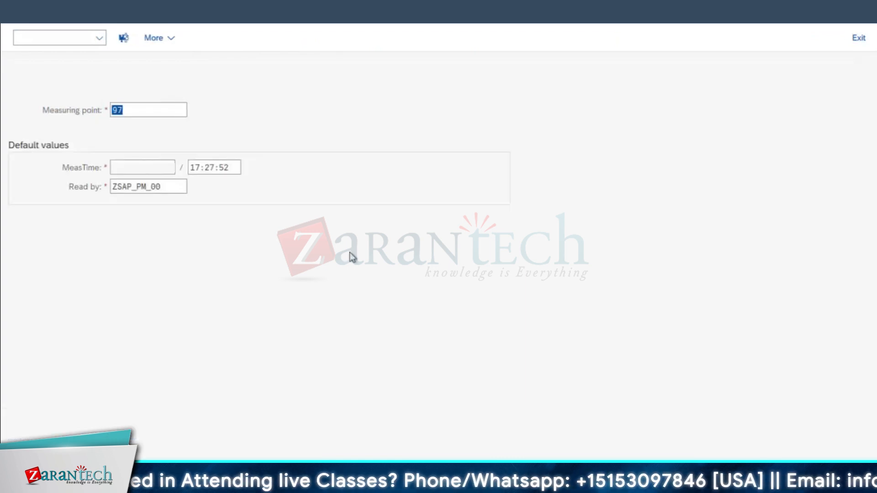
{"action": "key", "text": "Return"}
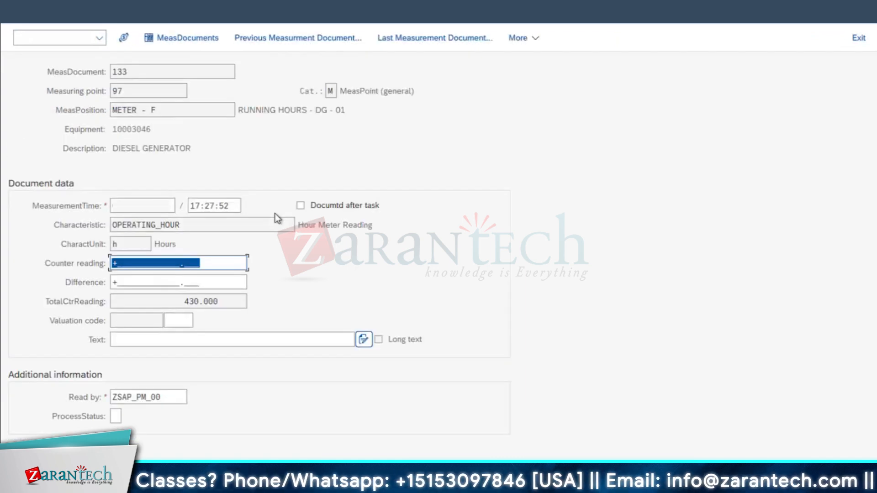
{"action": "type", "text": "450"}
{"action": "key", "text": "Return"}
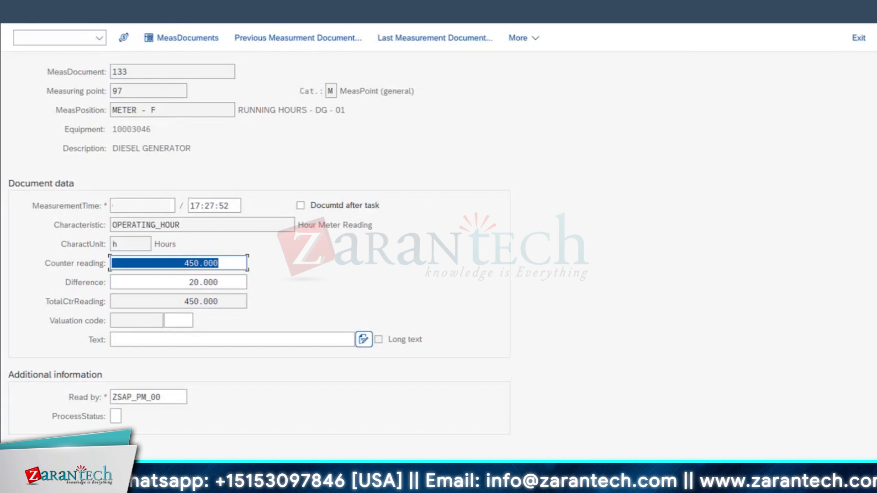
{"action": "key", "text": "ctrl+s"}
Leave the previous log, rerun deadline monitoring for maintenance plan 185 and check the order message in the new log.
{"action": "mouse_move", "coordinate": [375, 443]}
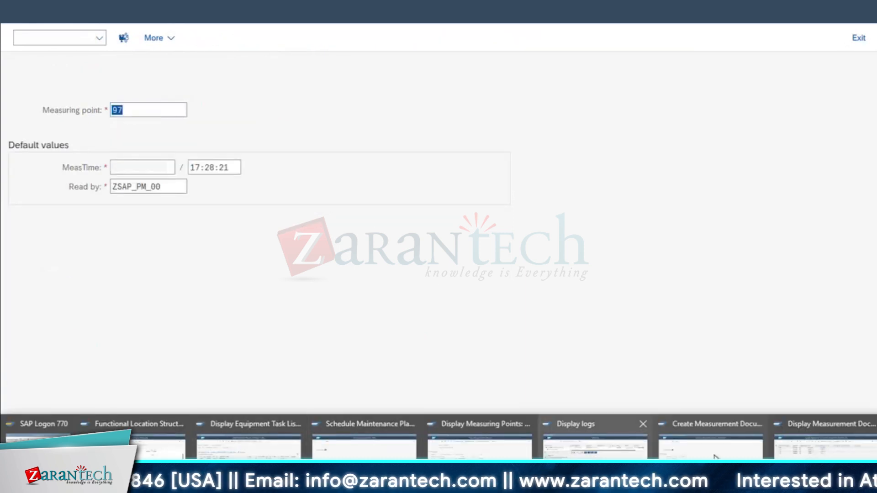
{"action": "left_click", "coordinate": [617, 441]}
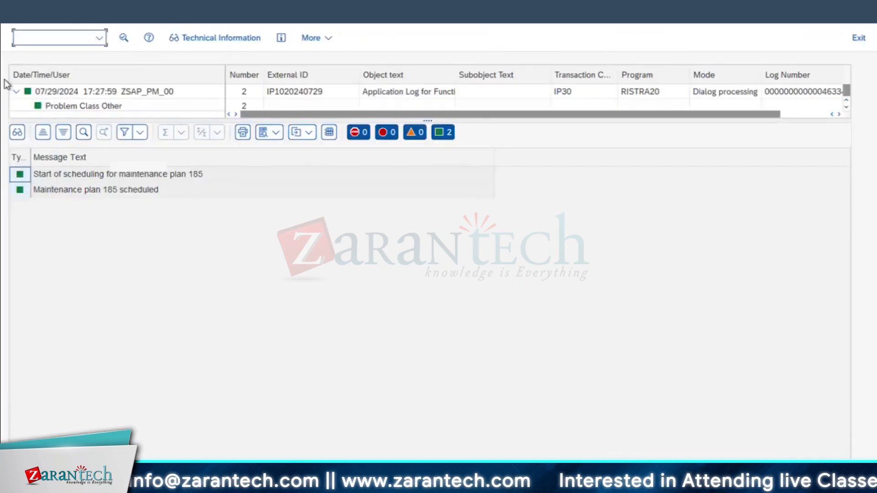
{"action": "left_click", "coordinate": [10, 14]}
{"action": "left_click", "coordinate": [10, 14]}
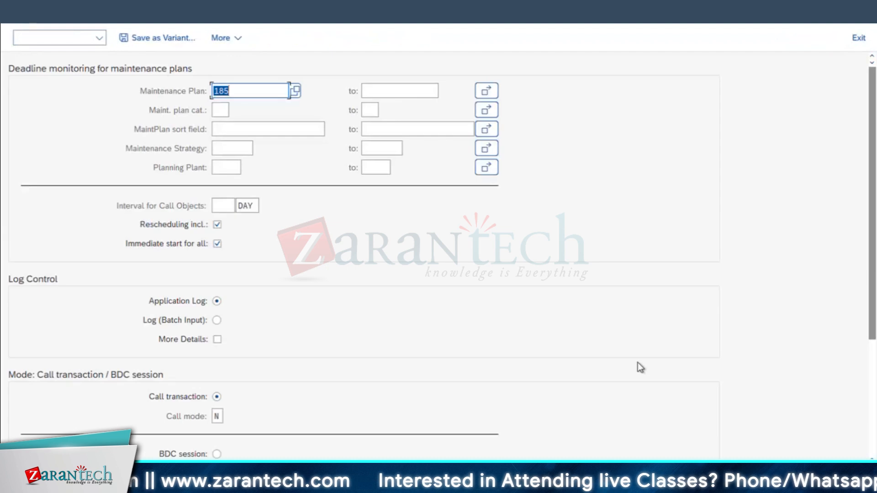
{"action": "left_click", "coordinate": [850, 468]}
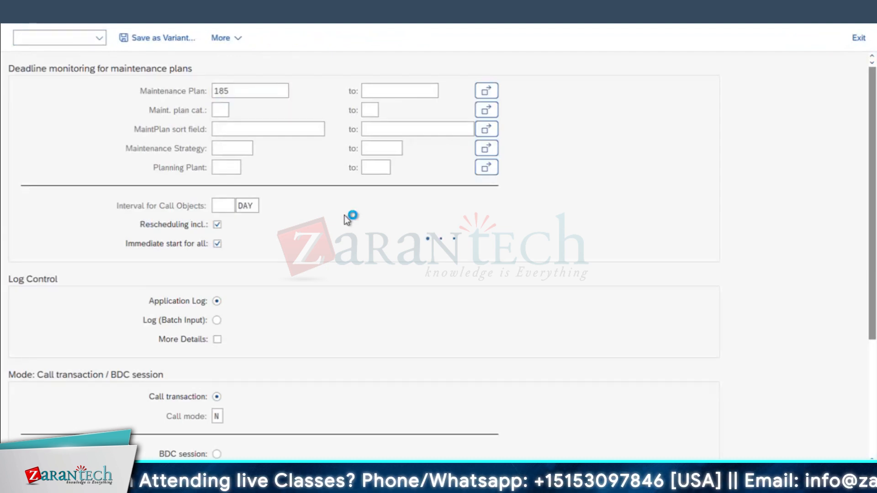
{"action": "left_click", "coordinate": [106, 250]}
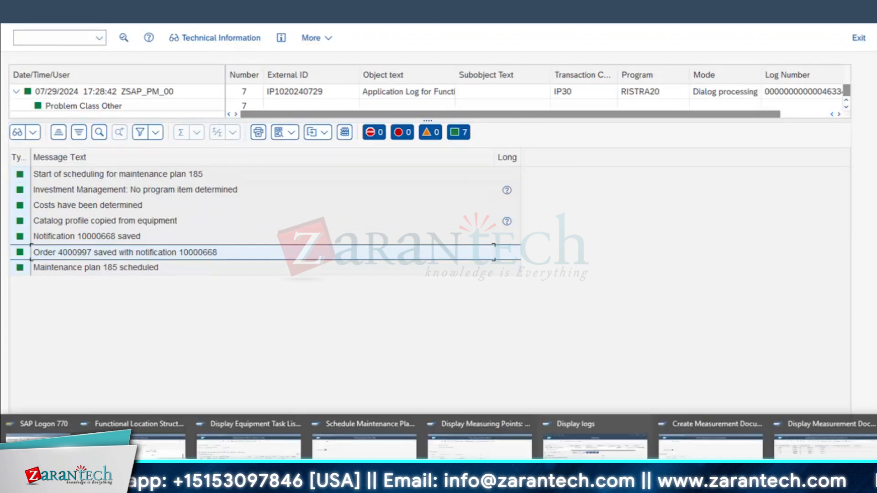
Switch to the Excel sheet, enter 16 in B167 and 0 in B169, and compare them with the 450 and 466 cells.
{"action": "key", "text": "super+Tab"}
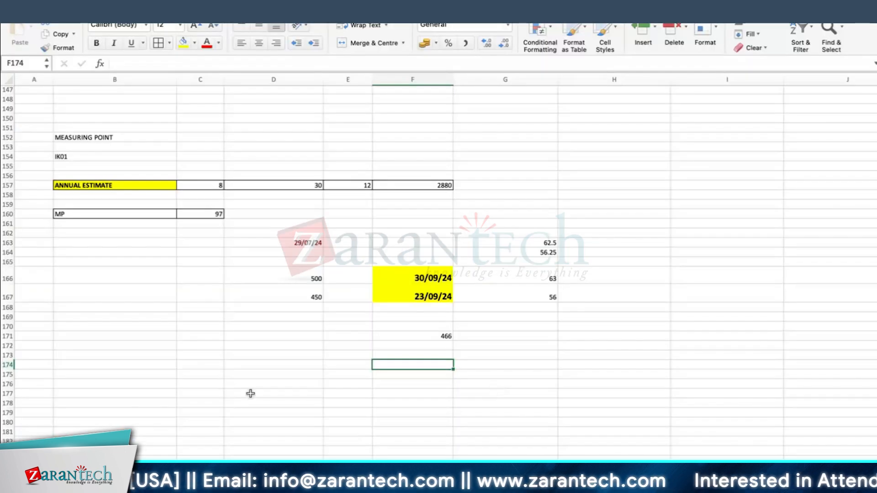
{"action": "left_click", "coordinate": [116, 291]}
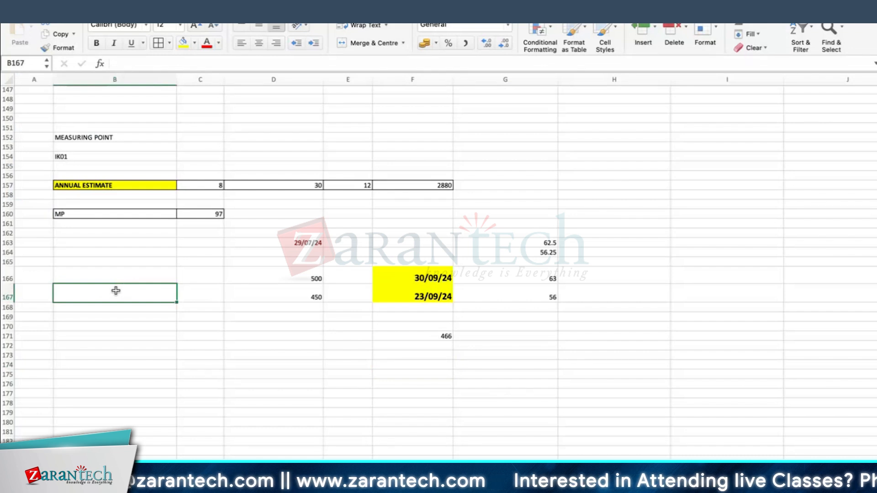
{"action": "type", "text": "16"}
{"action": "key", "text": "Return"}
{"action": "key", "text": "Return"}
{"action": "type", "text": "0"}
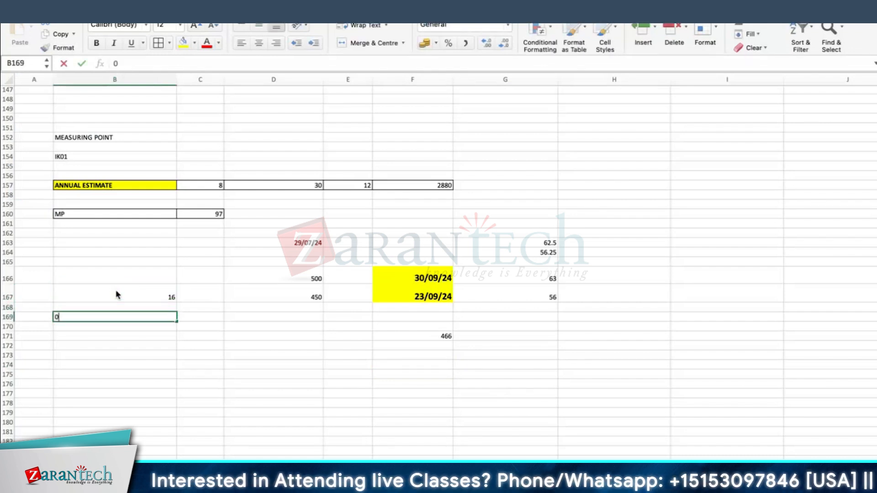
{"action": "key", "text": "Tab"}
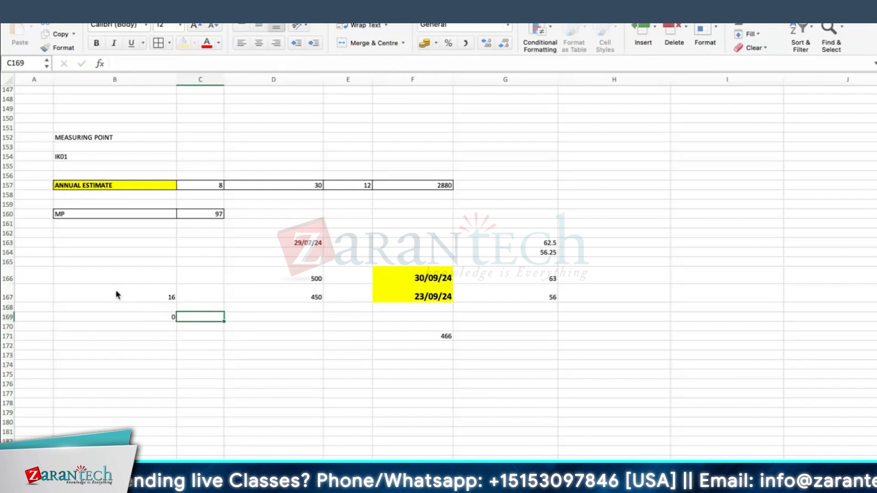
{"action": "left_click", "coordinate": [142, 317]}
{"action": "left_click", "coordinate": [167, 300]}
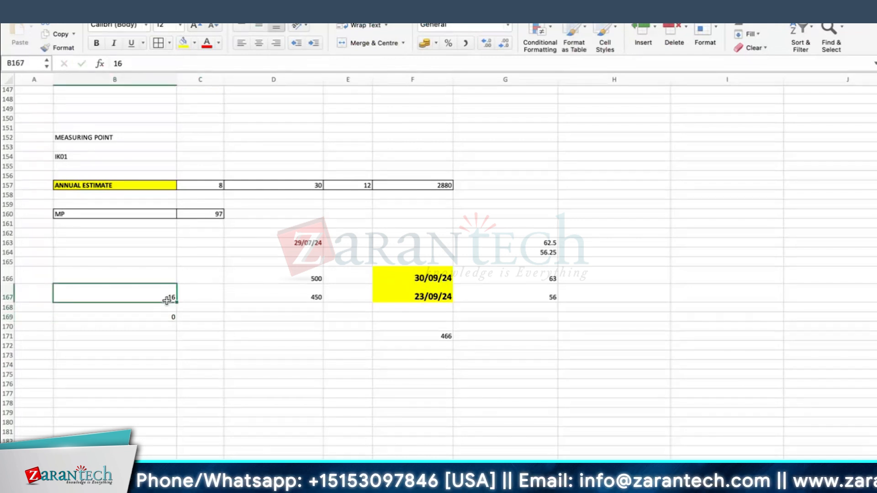
{"action": "left_click", "coordinate": [167, 317]}
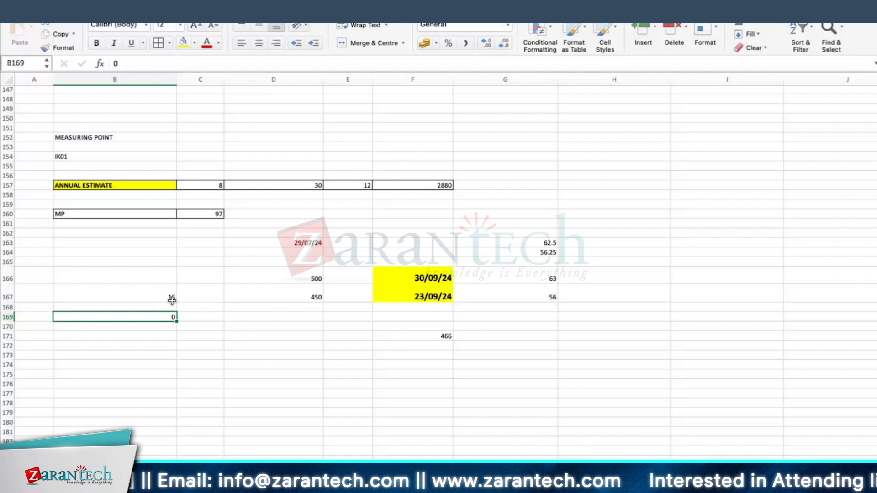
{"action": "left_click", "coordinate": [282, 294]}
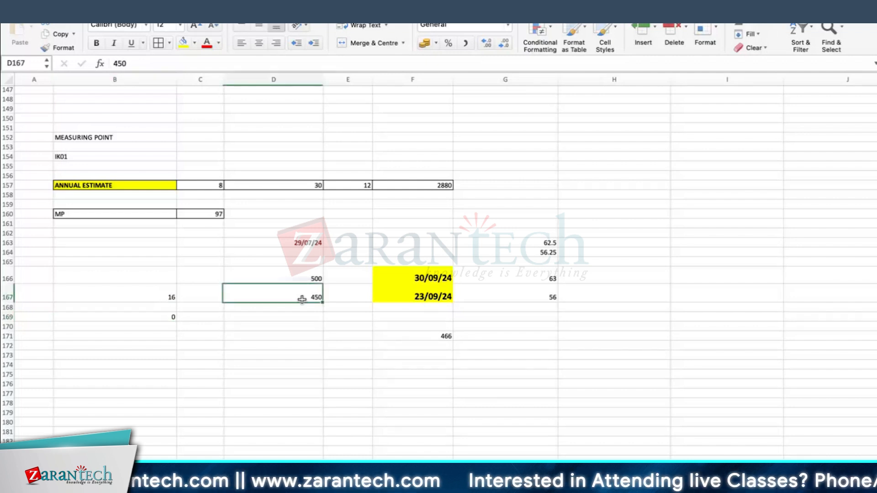
{"action": "left_click", "coordinate": [426, 337]}
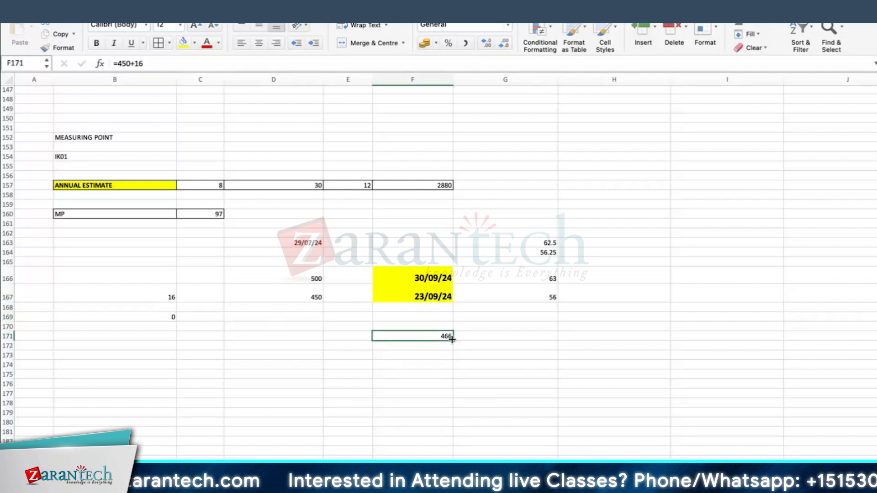
Enter 450 in C167 and arrange 16 and 450 in bordered cells D171 and E171 beside the 466 total.
{"action": "left_click", "coordinate": [173, 298]}
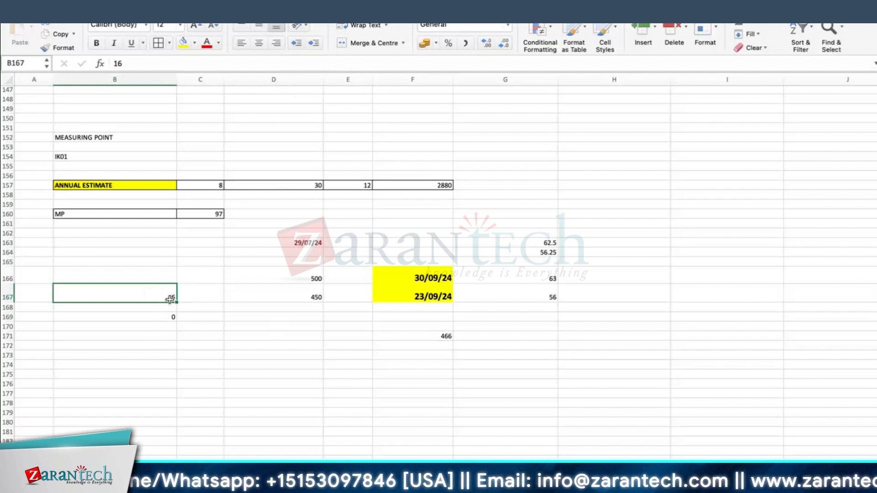
{"action": "left_click", "coordinate": [214, 294]}
{"action": "type", "text": "450"}
{"action": "key", "text": "Tab"}
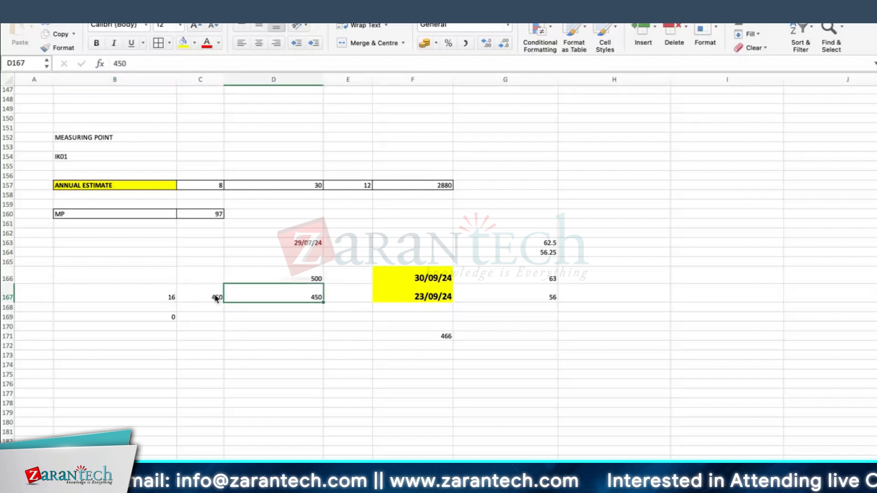
{"action": "left_click_drag", "start_coordinate": [168, 297], "coordinate": [357, 330]}
{"action": "left_click", "coordinate": [454, 365]}
Move the 0 from B169 to B166, in the row of the 500-hour value.
{"action": "left_click", "coordinate": [163, 315]}
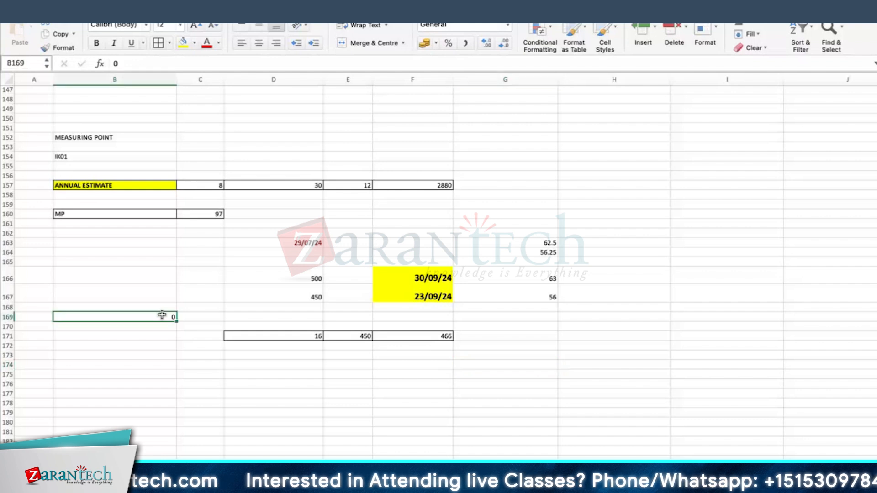
{"action": "left_click_drag", "start_coordinate": [164, 311], "coordinate": [167, 360]}
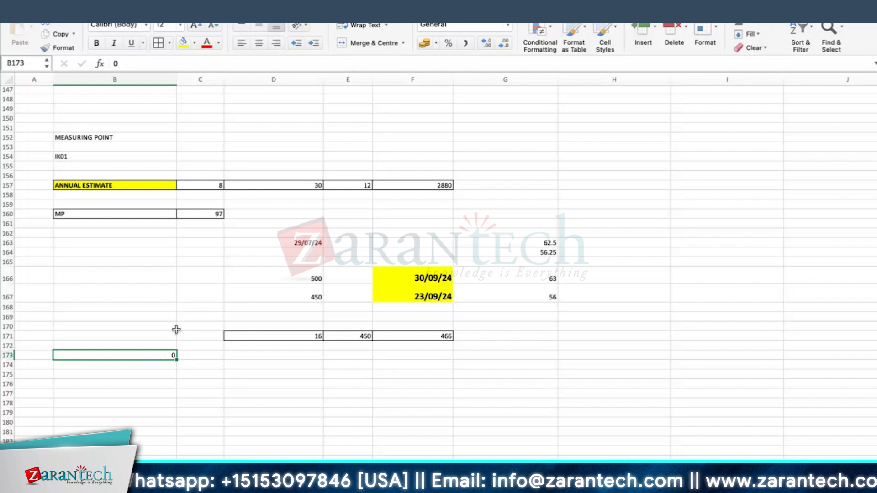
{"action": "left_click_drag", "start_coordinate": [137, 360], "coordinate": [138, 279]}
{"action": "left_click", "coordinate": [268, 375]}
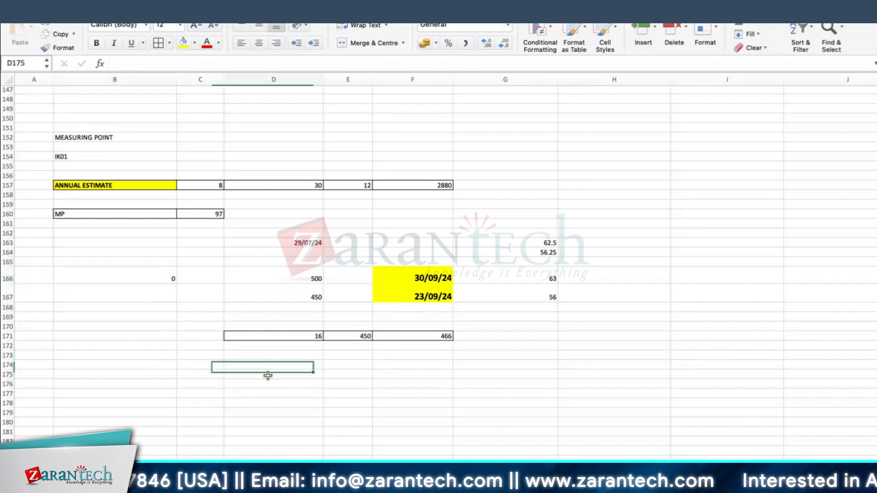
Switch back to SAP, leave the log and deadline monitoring, and open transaction IP10.
{"action": "key", "text": "super+Tab"}
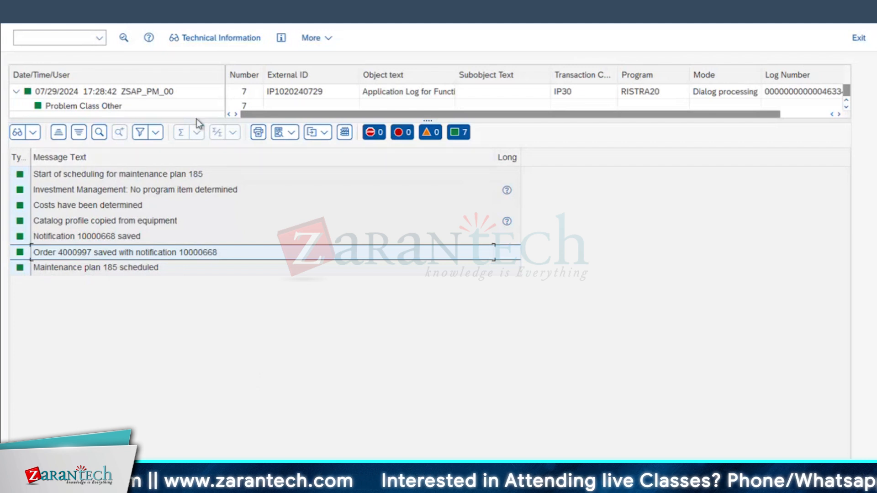
{"action": "key", "text": "F3"}
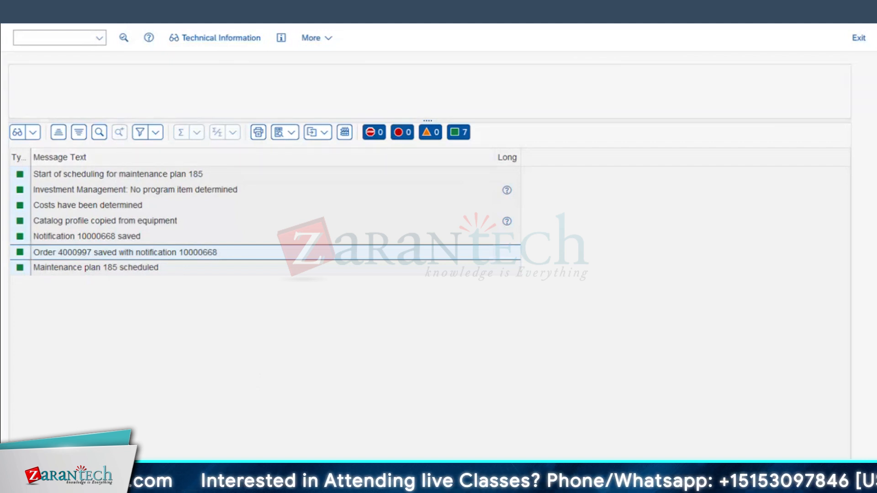
{"action": "left_click", "coordinate": [444, 331]}
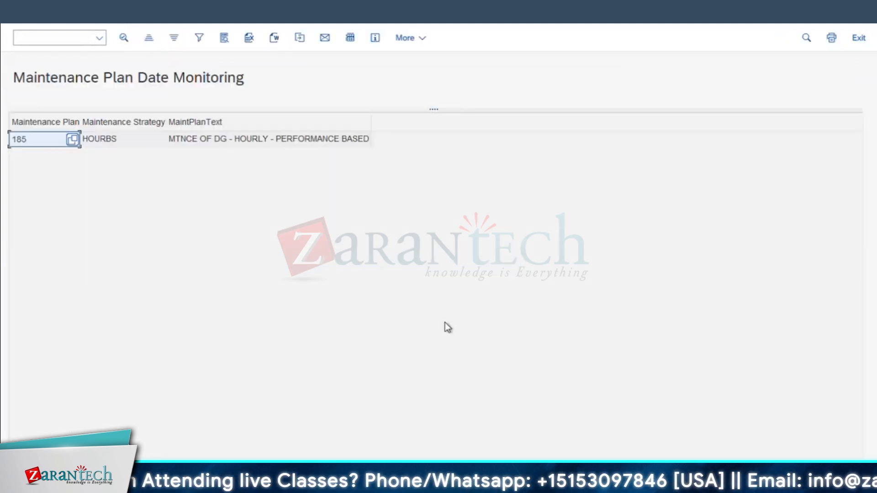
{"action": "key", "text": "F3"}
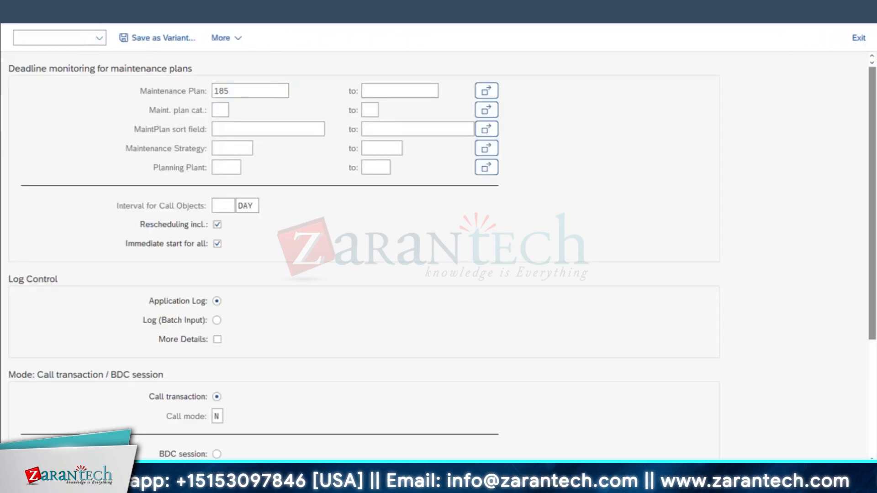
{"action": "key", "text": "F3"}
{"action": "type", "text": "IP10"}
{"action": "key", "text": "Return"}
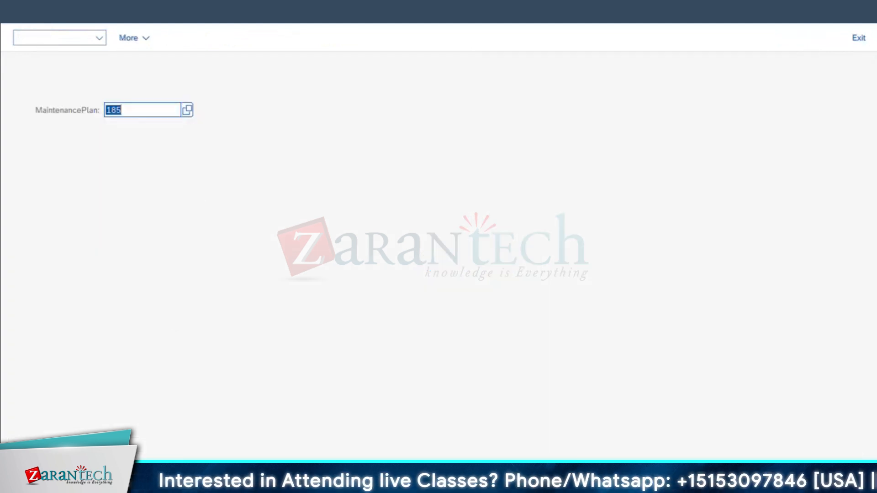
Switch to the other maintenance plan scheduling session, leave it and open transaction IP42.
{"action": "left_click", "coordinate": [323, 485]}
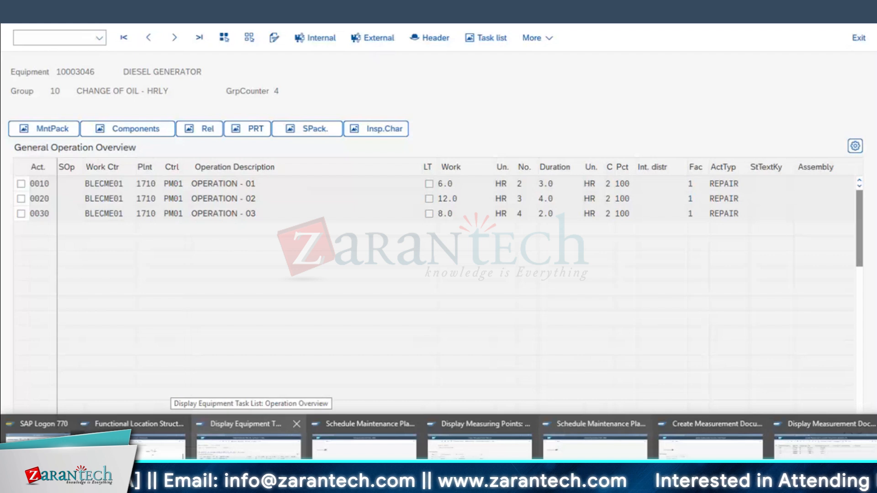
{"action": "left_click", "coordinate": [354, 445]}
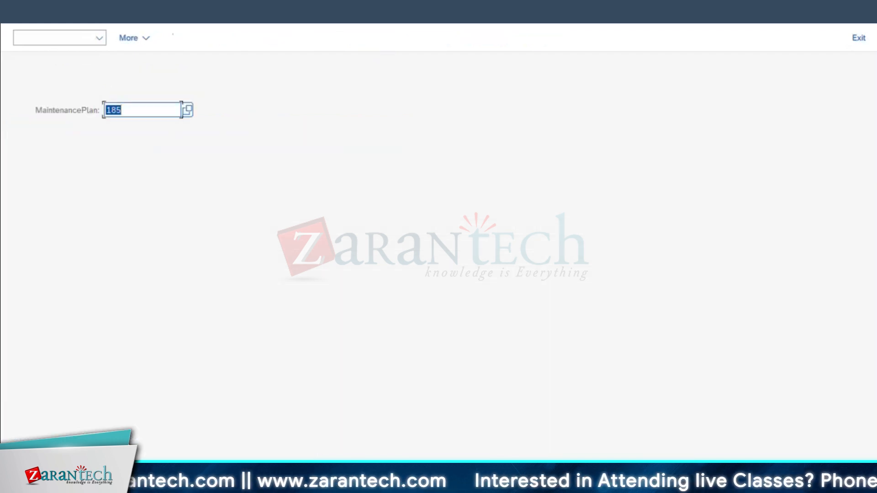
{"action": "key", "text": "F3"}
{"action": "type", "text": "IP42"}
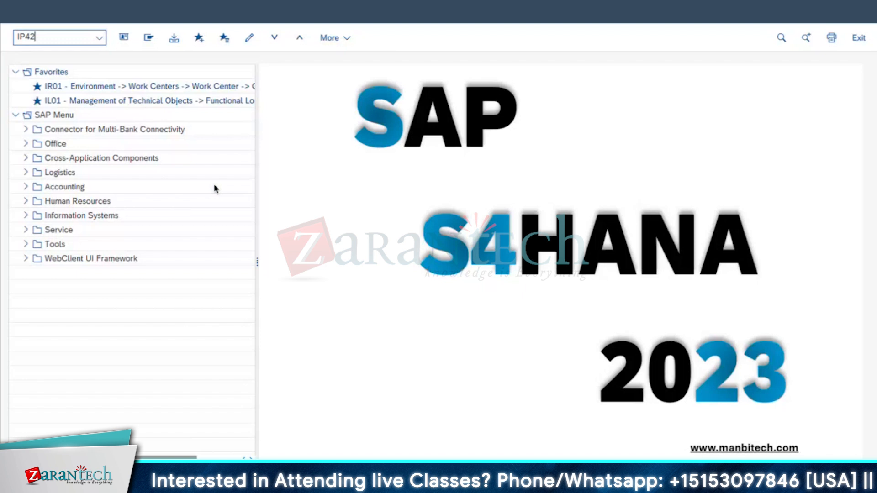
{"action": "key", "text": "Return"}
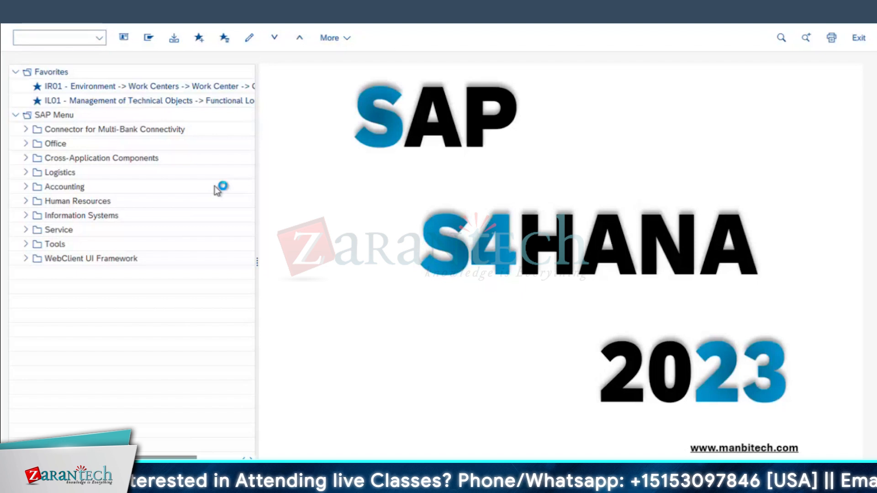
Start a new maintenance-order strategy plan with the strategy TIMEST.
{"action": "double_click", "coordinate": [137, 149]}
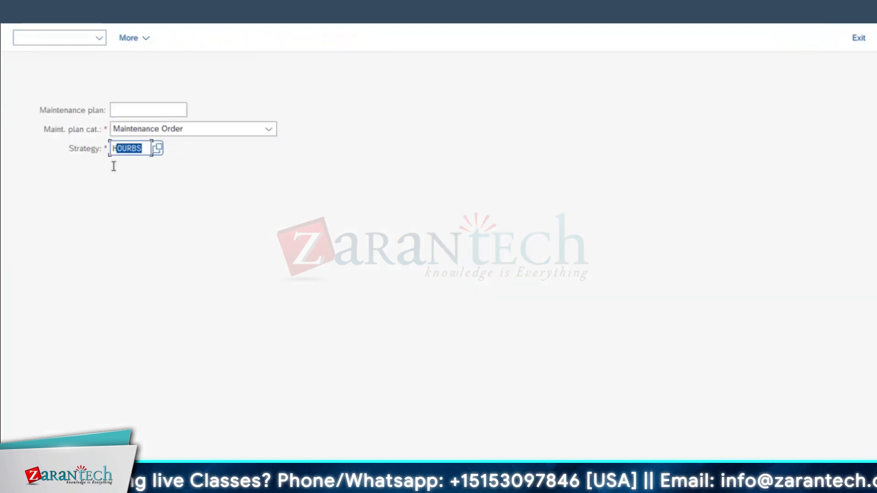
{"action": "key", "text": "BackSpace"}
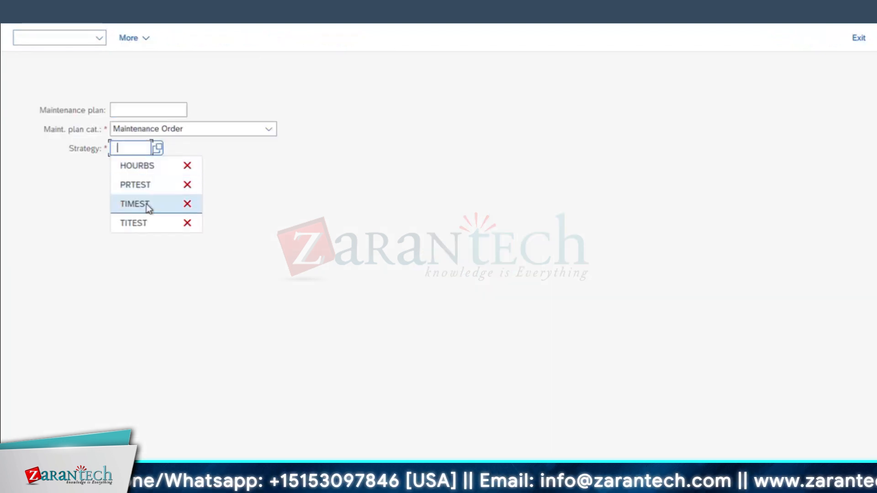
{"action": "left_click", "coordinate": [146, 209]}
{"action": "key", "text": "Return"}
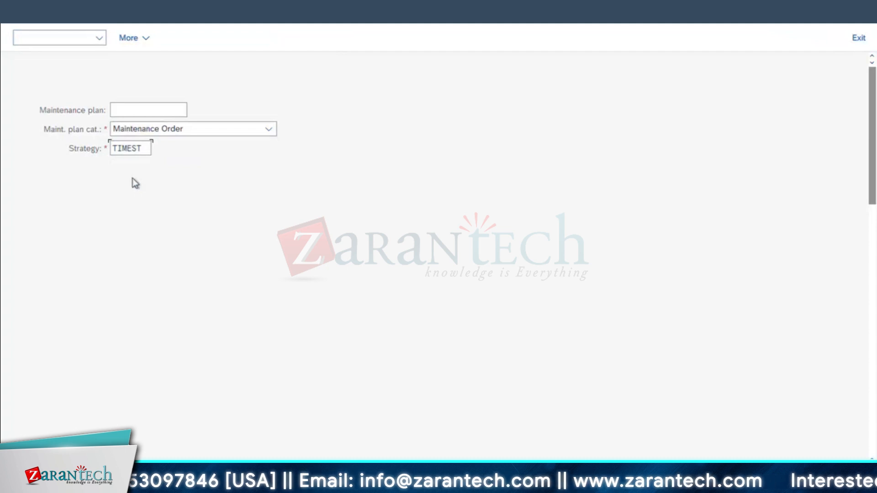
Assign equipment 10003046 to the plan and name it MAINTENANCE OF DG & PUMP.
{"action": "left_click", "coordinate": [151, 435]}
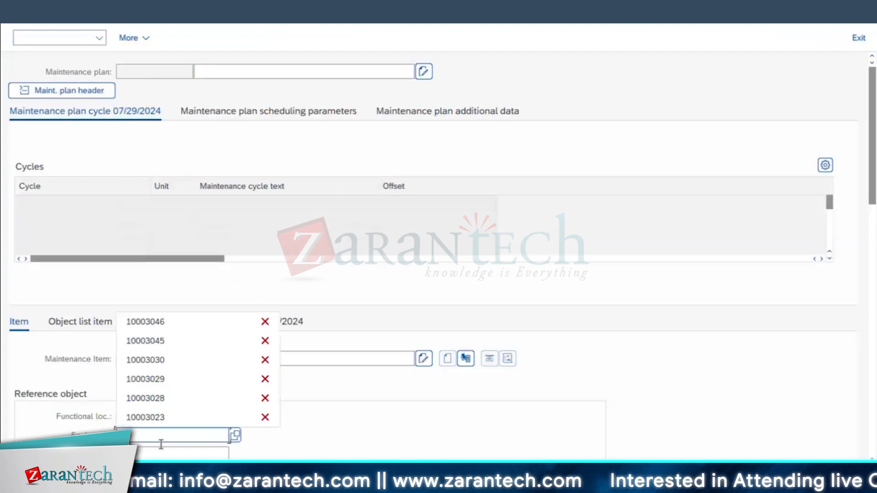
{"action": "left_click", "coordinate": [158, 322]}
{"action": "left_click", "coordinate": [221, 72]}
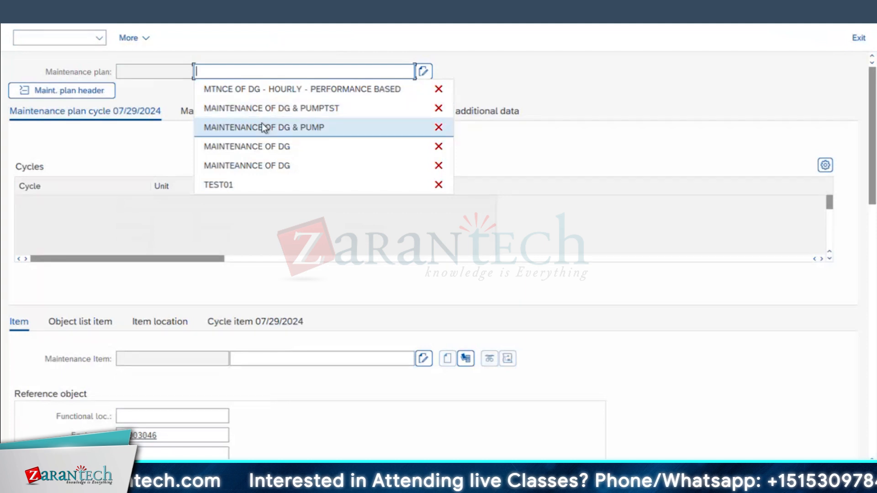
{"action": "left_click", "coordinate": [262, 126]}
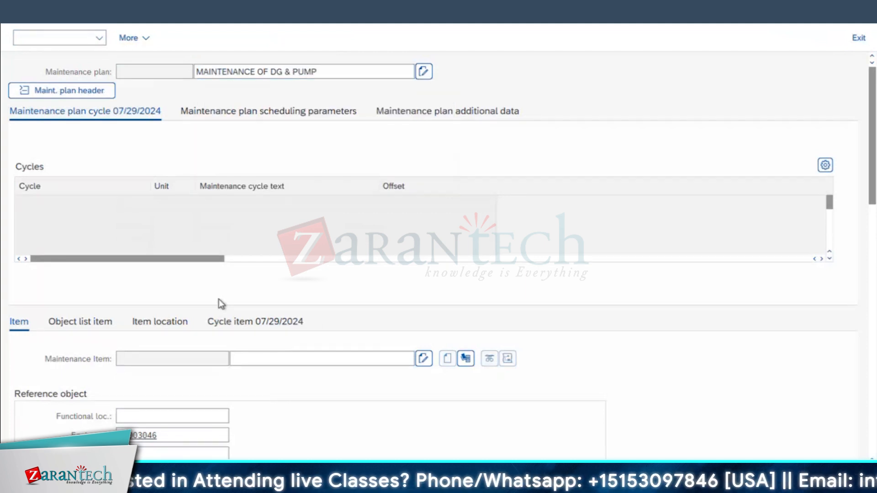
{"action": "key", "text": "Return"}
Search for task lists for the maintenance item, limiting the selection to equipment task lists of 10003046.
{"action": "scroll", "coordinate": [438, 385], "scroll_direction": "down", "scroll_amount": 5}
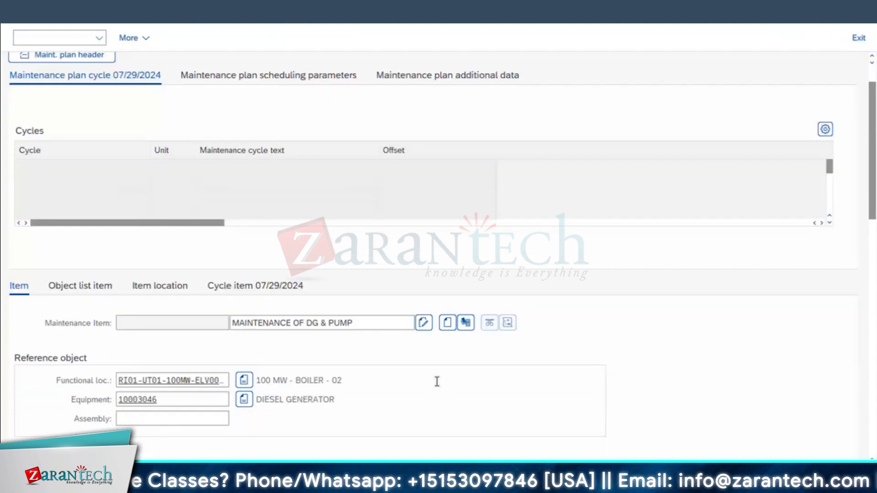
{"action": "scroll", "coordinate": [217, 437], "scroll_direction": "down", "scroll_amount": 2}
{"action": "left_click", "coordinate": [155, 325]}
{"action": "left_click", "coordinate": [49, 90]}
{"action": "left_click", "coordinate": [361, 91]}
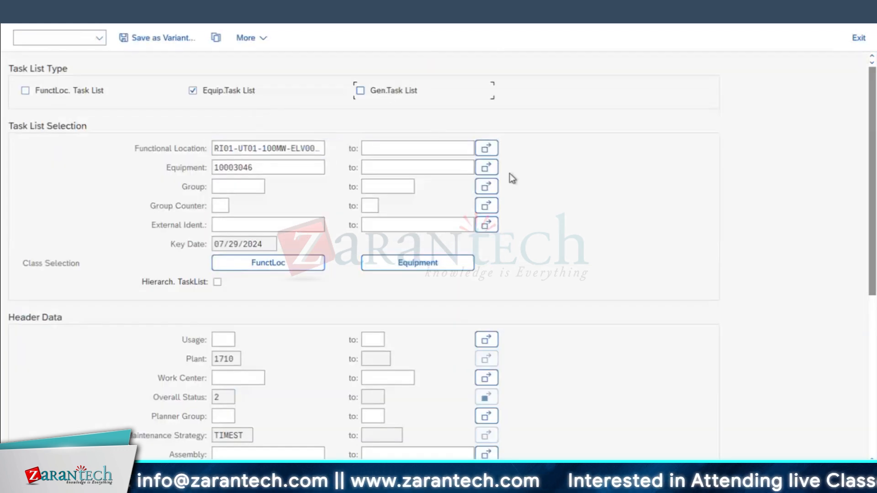
{"action": "left_click", "coordinate": [845, 472]}
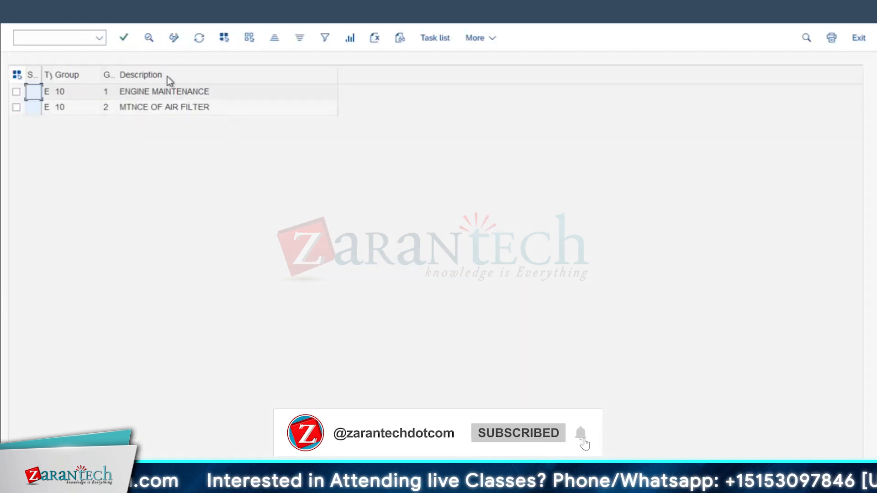
Assign the ENGINE MAINTENANCE task list, group 10 counter 1, to the maintenance item.
{"action": "left_click", "coordinate": [136, 98]}
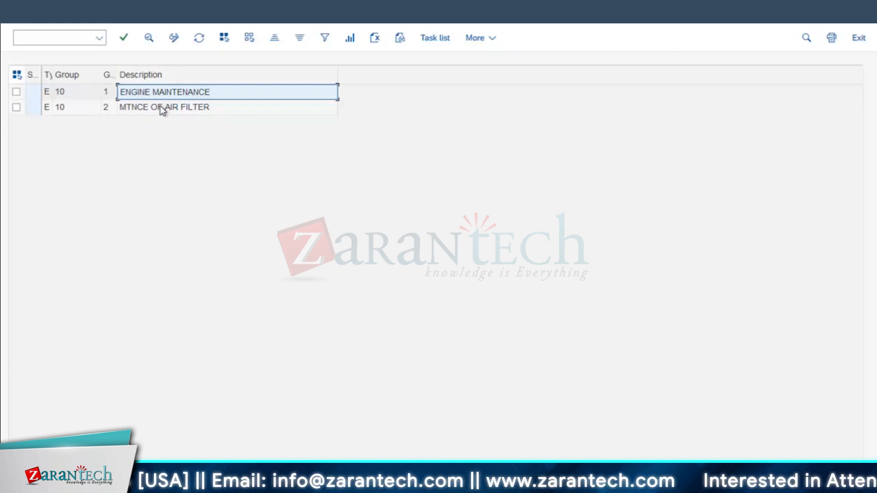
{"action": "left_click", "coordinate": [16, 92]}
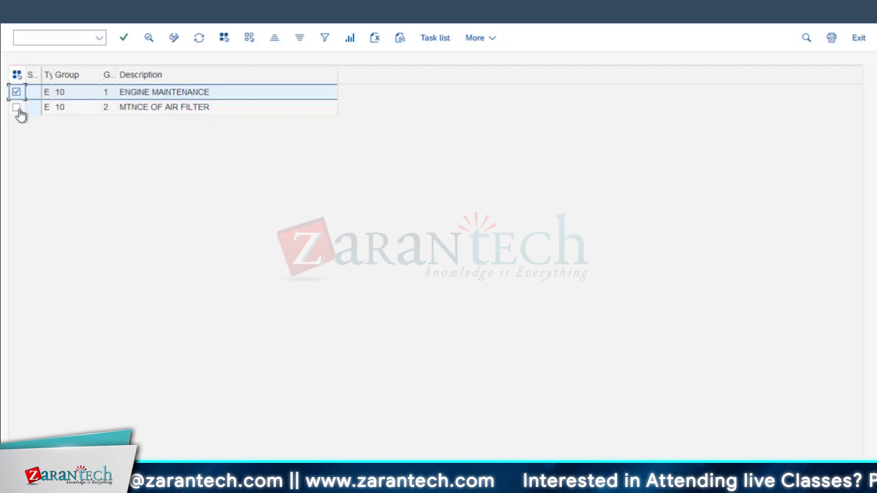
{"action": "left_click", "coordinate": [125, 39]}
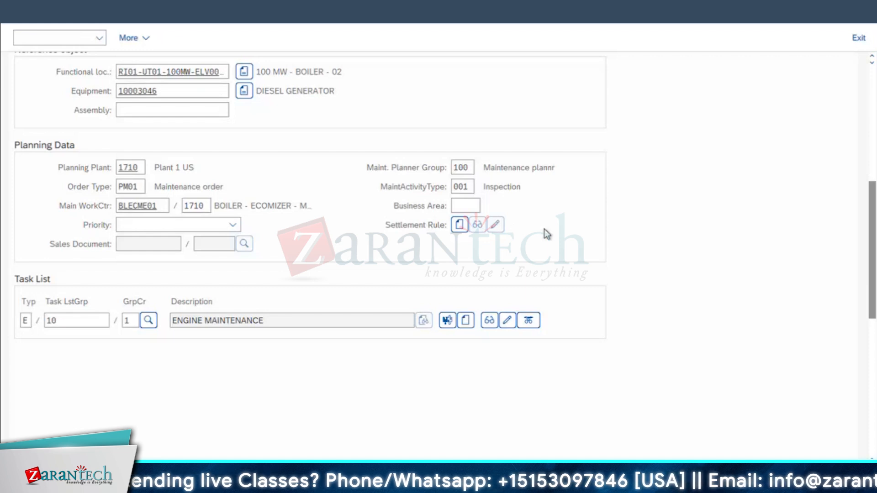
{"action": "scroll", "coordinate": [544, 229], "scroll_direction": "up", "scroll_amount": 1}
{"action": "scroll", "coordinate": [612, 198], "scroll_direction": "down", "scroll_amount": 2}
{"action": "scroll", "coordinate": [610, 210], "scroll_direction": "up", "scroll_amount": 9}
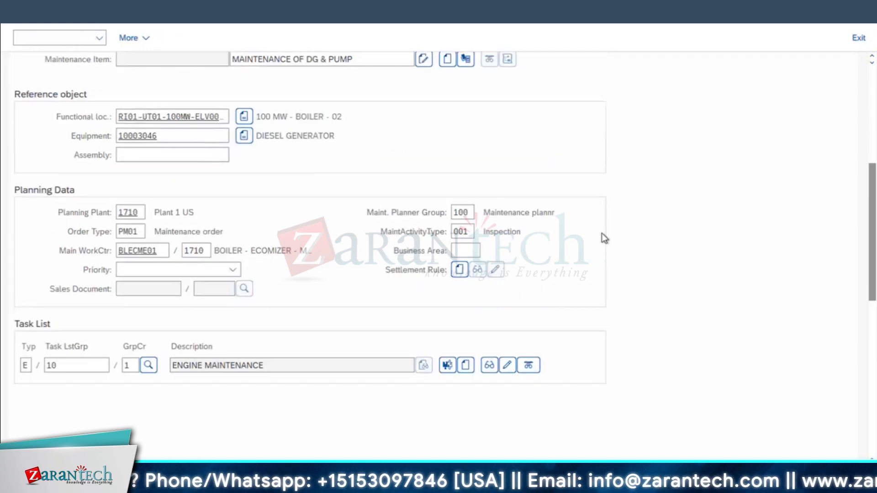
Dismiss the cycle start date prompt without confirming a date and return to the maintenance plan header.
{"action": "scroll", "coordinate": [289, 157], "scroll_direction": "up", "scroll_amount": 3}
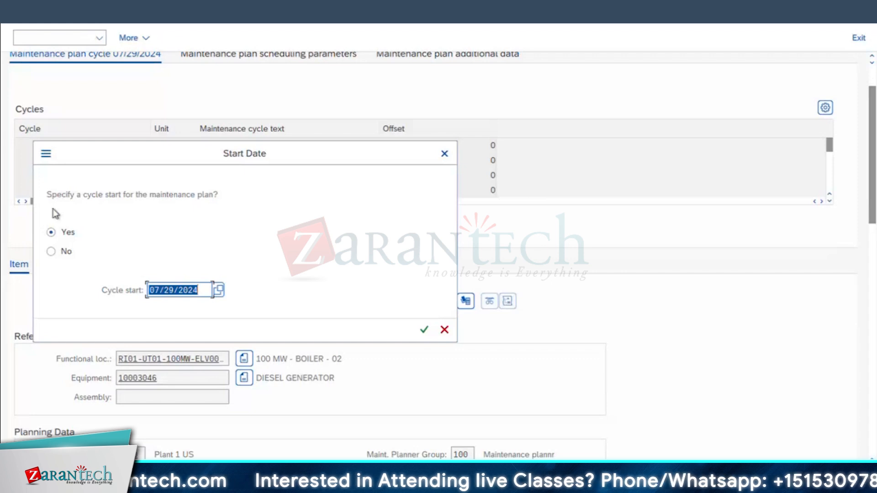
{"action": "left_click", "coordinate": [444, 156]}
{"action": "scroll", "coordinate": [868, 66], "scroll_direction": "up", "scroll_amount": 2}
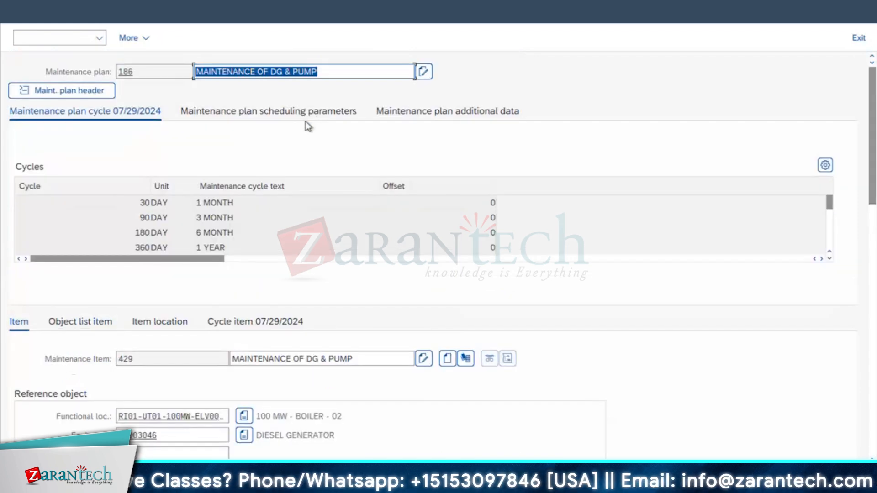
Set the plan's scheduling period to 5 YR and its start of cycle to 07/29/2024.
{"action": "left_click", "coordinate": [290, 112]}
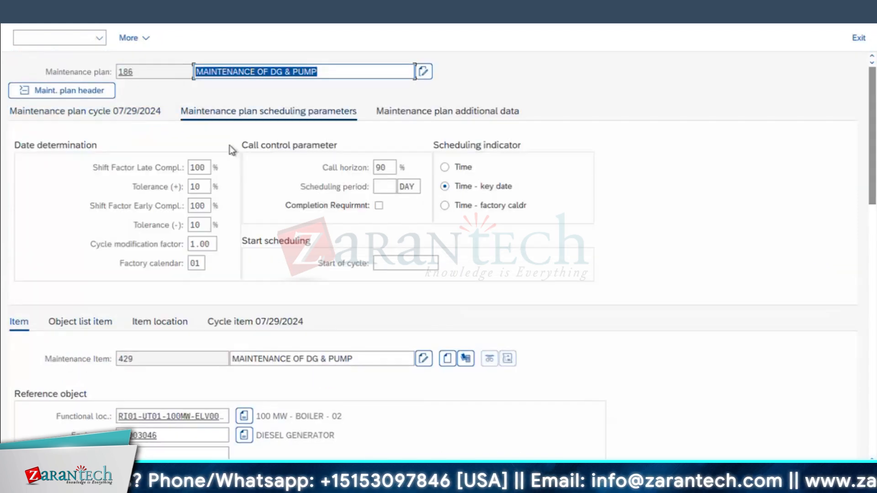
{"action": "left_click", "coordinate": [391, 185]}
{"action": "type", "text": "5"}
{"action": "left_click", "coordinate": [420, 187]}
{"action": "type", "text": "YR"}
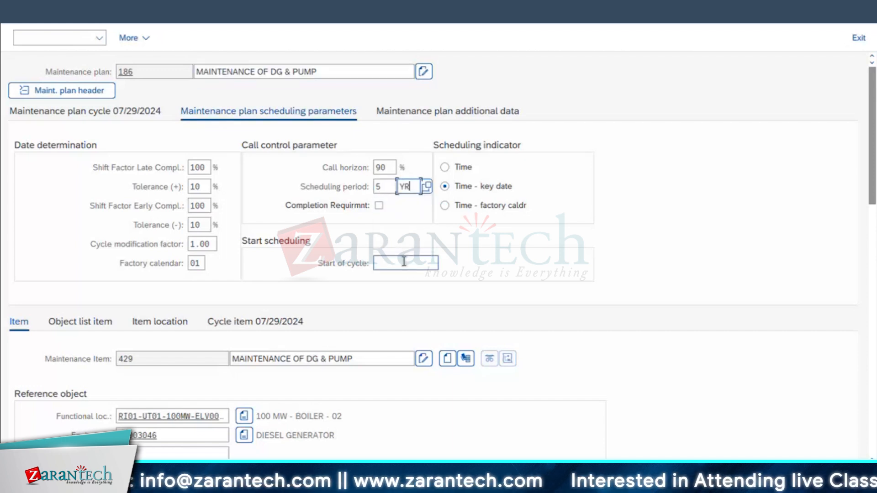
{"action": "left_click", "coordinate": [384, 264]}
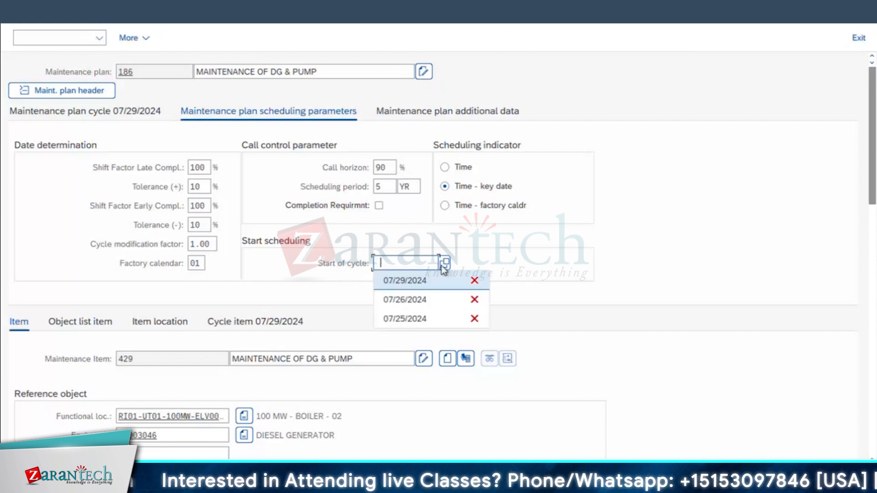
{"action": "left_click", "coordinate": [428, 287]}
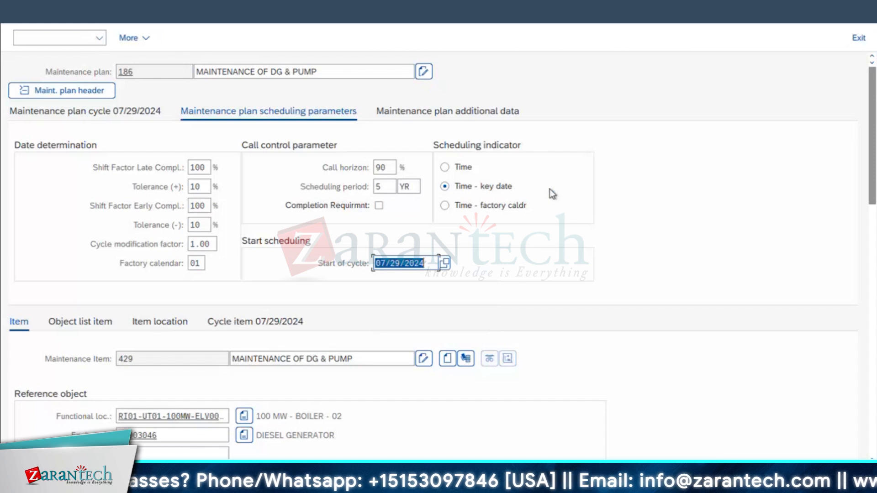
Set the plan's sort field to Boiler Mechanical Team and its authorization group to 3000.
{"action": "left_click", "coordinate": [499, 114]}
{"action": "left_click", "coordinate": [177, 147]}
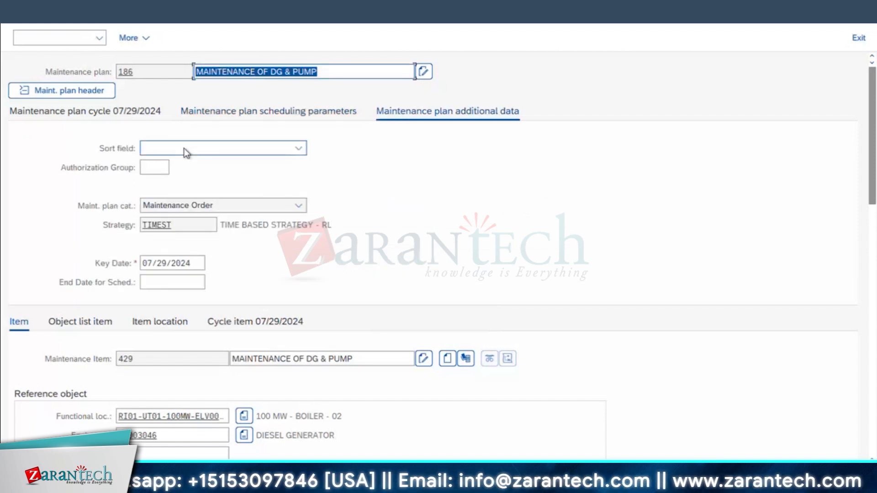
{"action": "left_click", "coordinate": [169, 166]}
{"action": "left_click", "coordinate": [152, 168]}
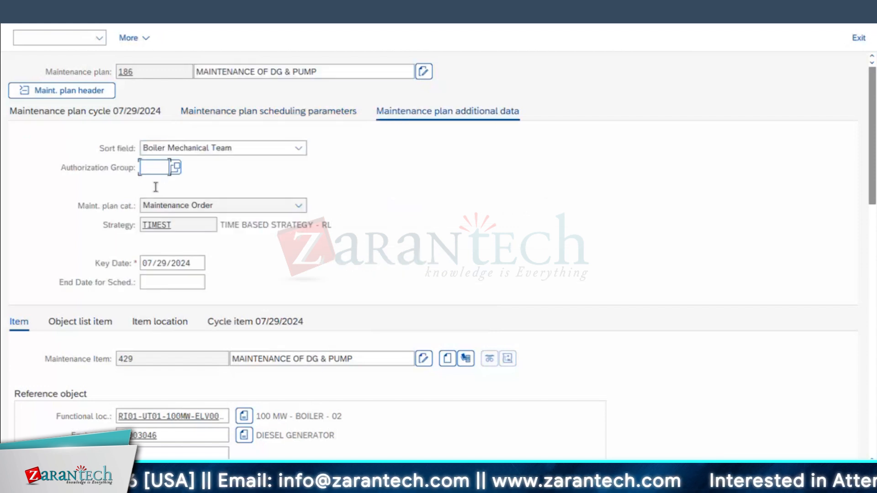
{"action": "left_click", "coordinate": [159, 186]}
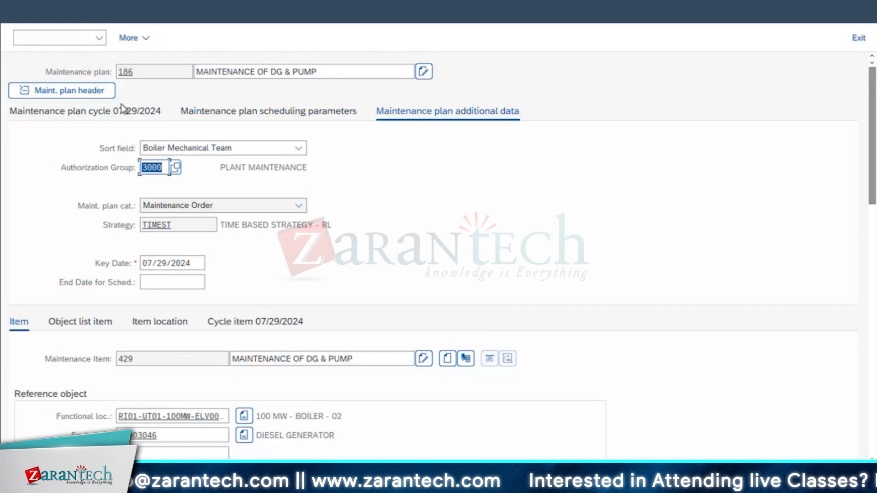
View the selection screen for assigning an existing maintenance item, and return to the plan without choosing one.
{"action": "left_click", "coordinate": [119, 117]}
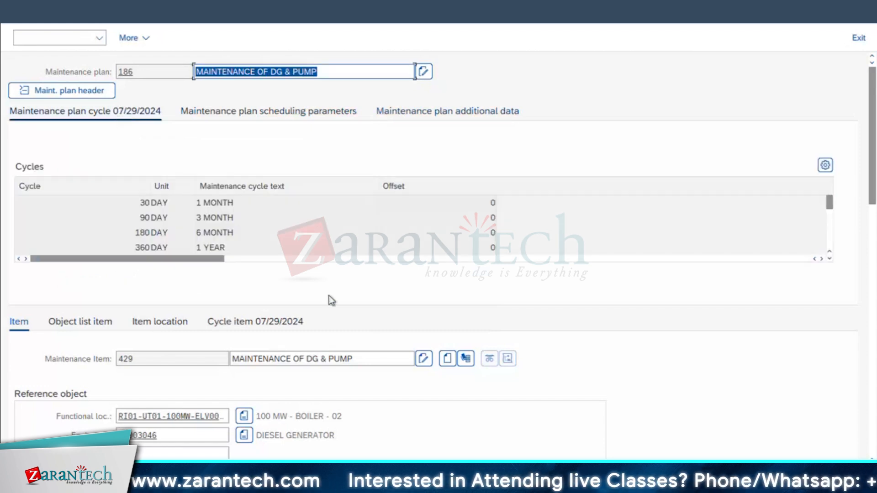
{"action": "scroll", "coordinate": [731, 383], "scroll_direction": "down", "scroll_amount": 4}
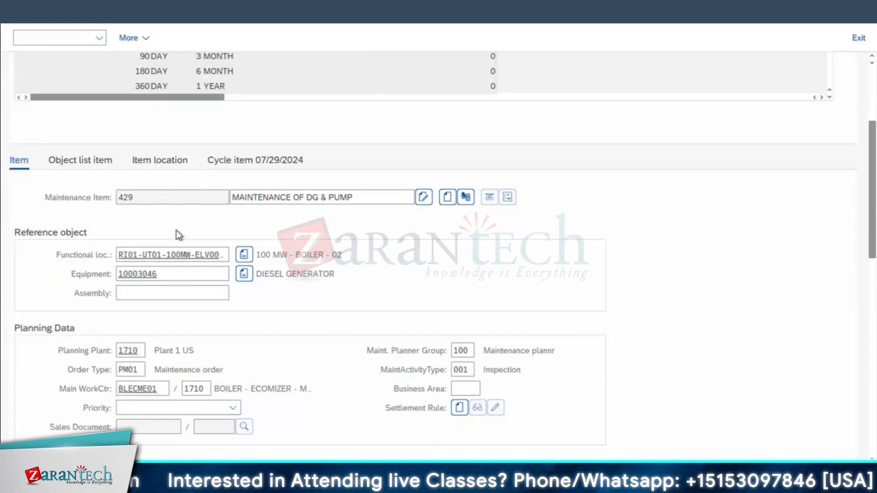
{"action": "left_click", "coordinate": [466, 200]}
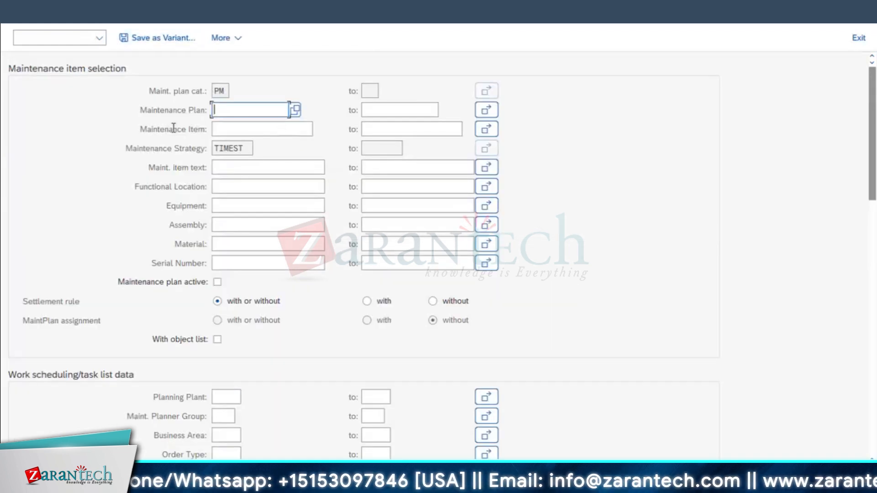
{"action": "key", "text": "F3"}
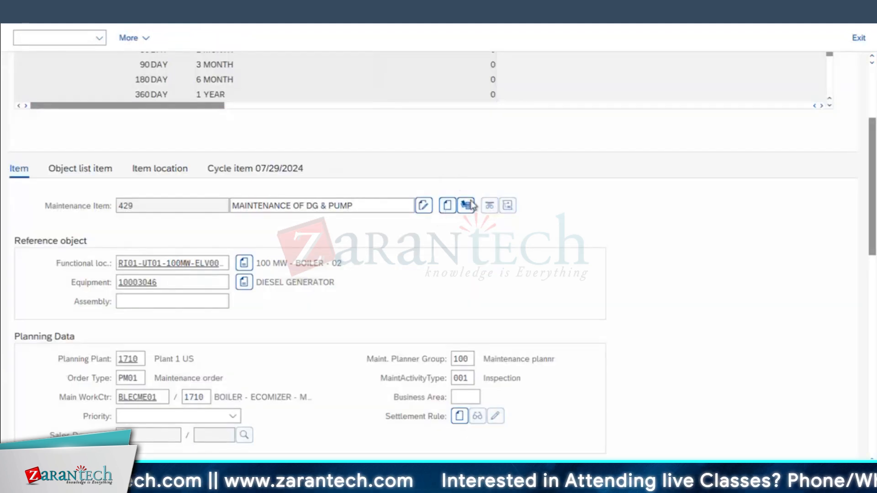
Add a second maintenance item to the plan and open its equipment for entry.
{"action": "left_click", "coordinate": [448, 205]}
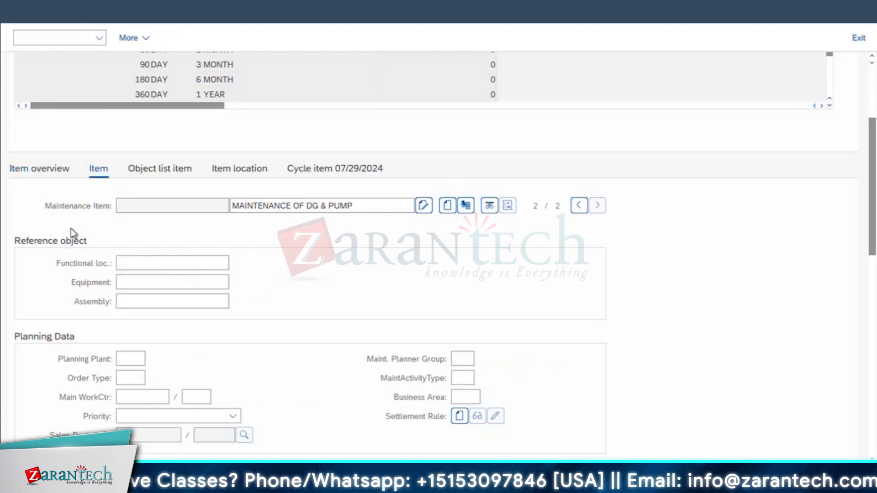
{"action": "left_click", "coordinate": [134, 281]}
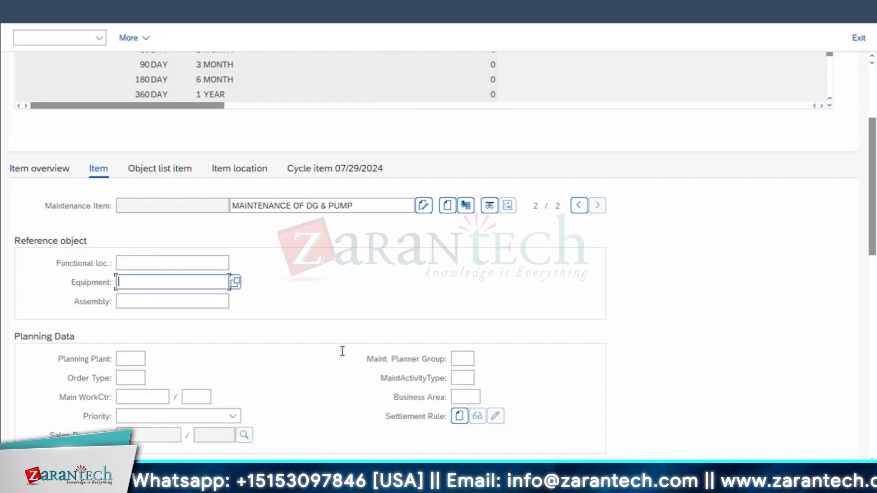
Assign equipment 10003046 as the reference object of the second maintenance item.
{"action": "scroll", "coordinate": [337, 353], "scroll_direction": "down", "scroll_amount": 3}
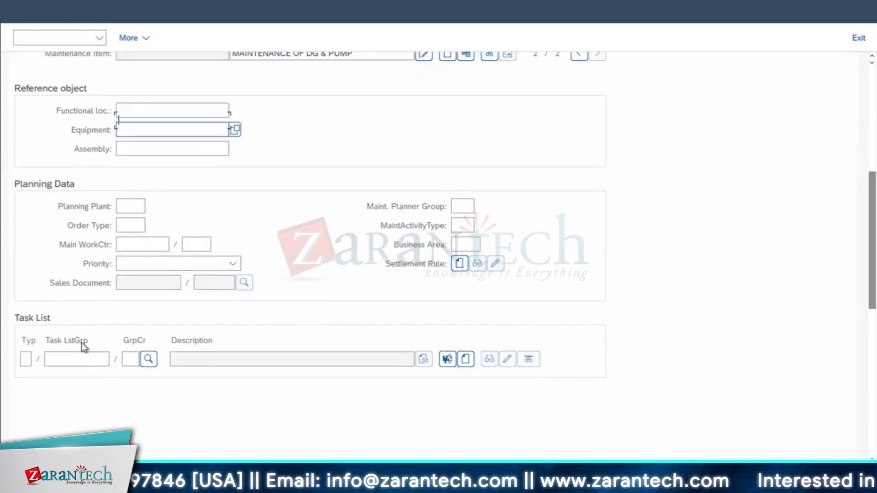
{"action": "scroll", "coordinate": [599, 315], "scroll_direction": "up", "scroll_amount": 5}
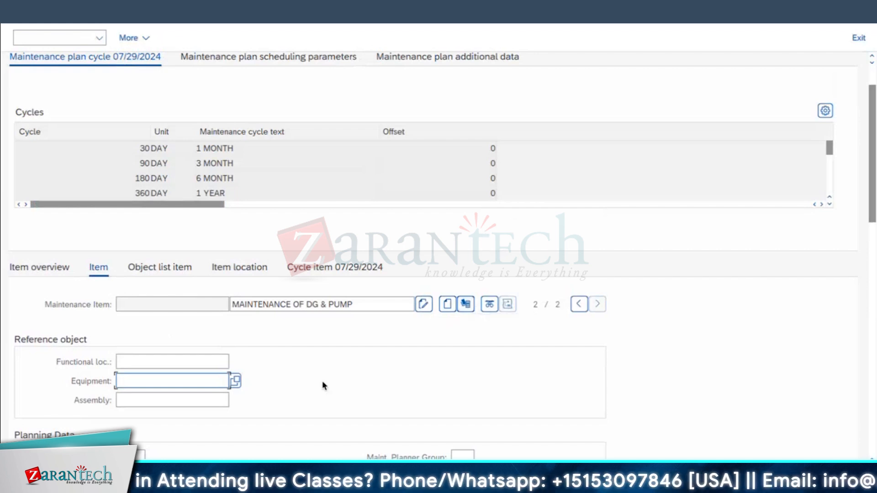
{"action": "left_click", "coordinate": [157, 384]}
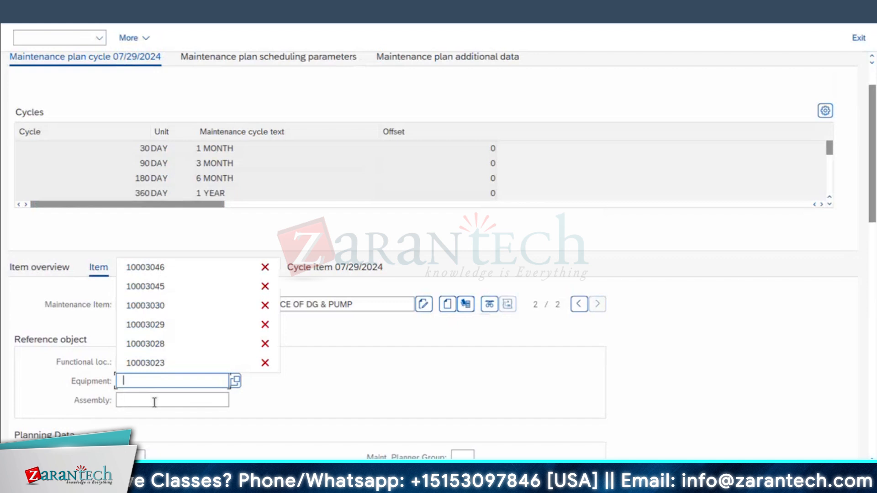
{"action": "left_click", "coordinate": [144, 267]}
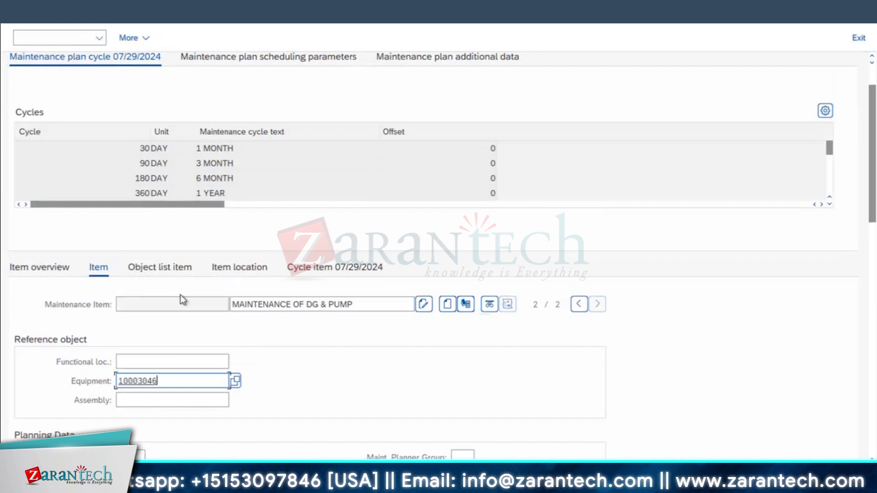
{"action": "key", "text": "Return"}
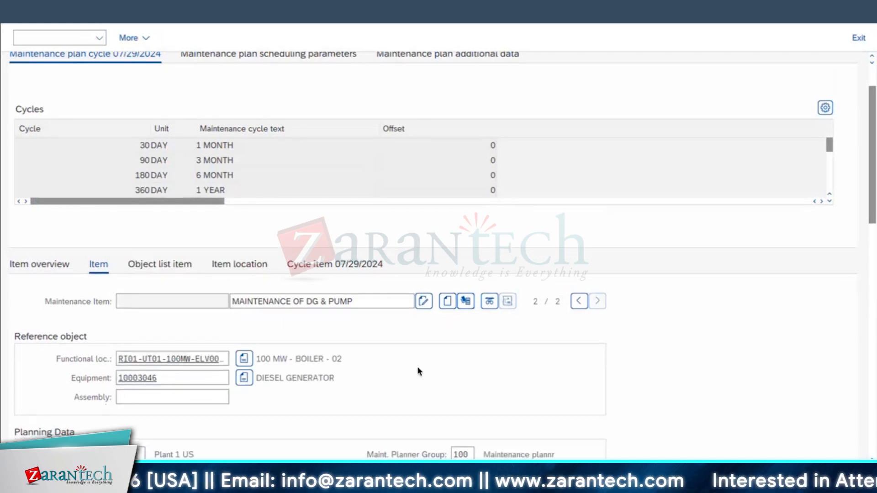
Find the equipment's task lists and assign group 10, counter 2, MTNCE OF AIR FILTER, to the second maintenance item.
{"action": "scroll", "coordinate": [414, 409], "scroll_direction": "down", "scroll_amount": 6}
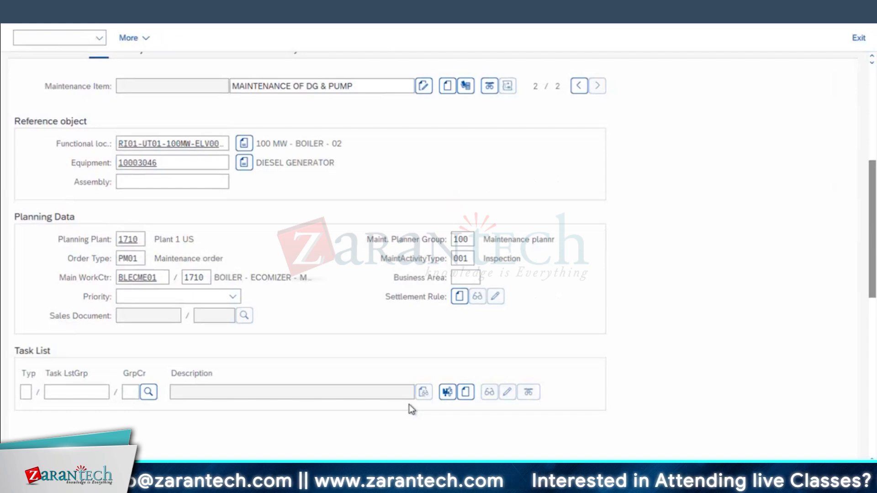
{"action": "left_click", "coordinate": [148, 330]}
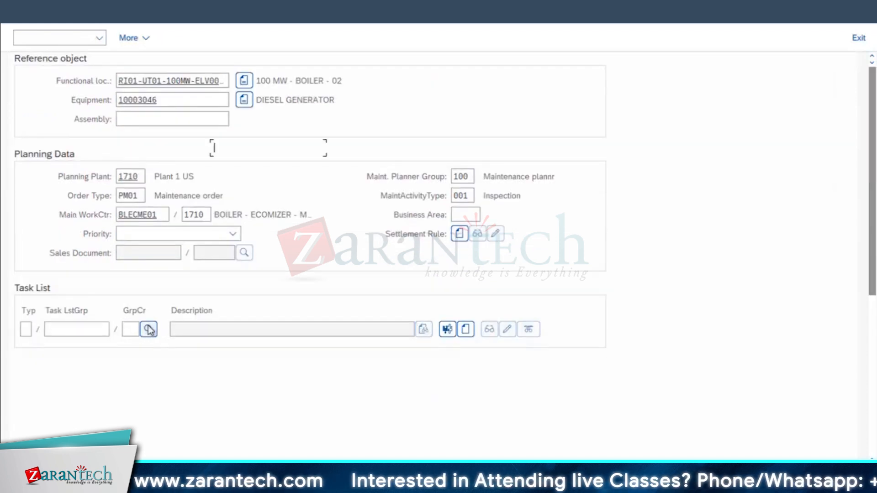
{"action": "left_click", "coordinate": [238, 97]}
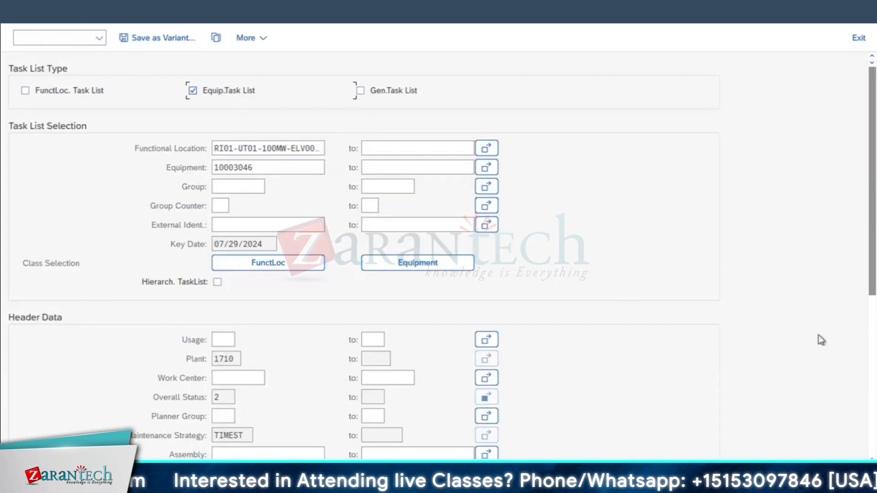
{"action": "left_click", "coordinate": [19, 108]}
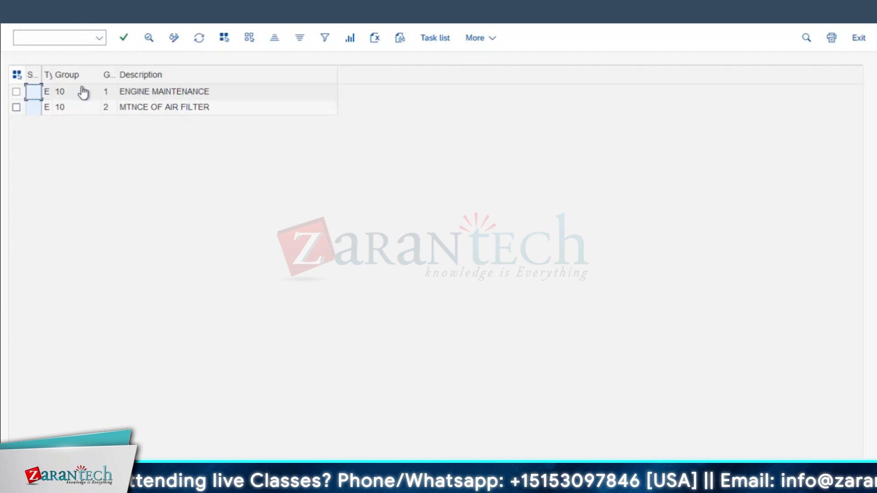
{"action": "left_click", "coordinate": [126, 42]}
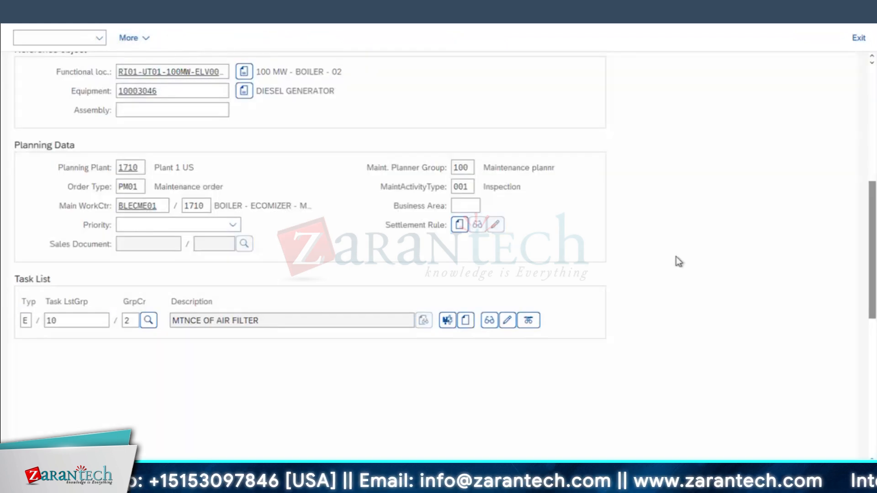
Switch to the Display Equipment Task List window and view the maintenance packages of the MTNCE OF AIR FILTER task list.
{"action": "scroll", "coordinate": [674, 256], "scroll_direction": "up", "scroll_amount": 8}
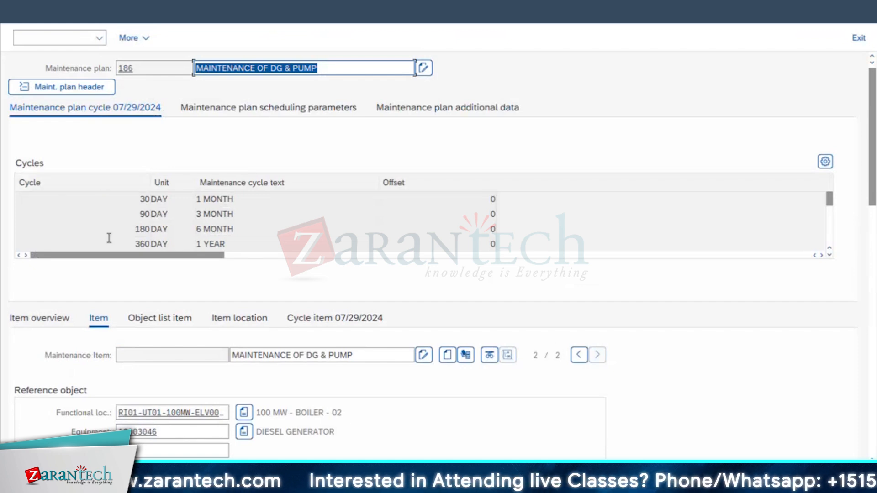
{"action": "scroll", "coordinate": [359, 388], "scroll_direction": "down", "scroll_amount": 1}
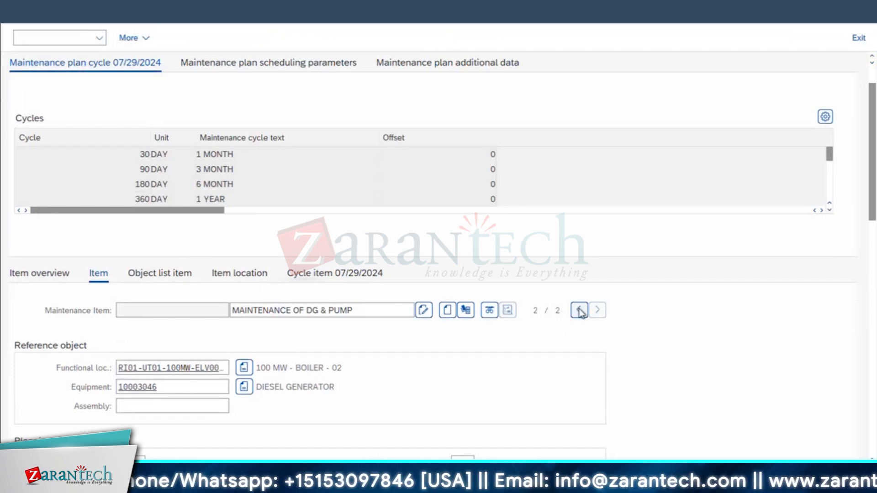
{"action": "scroll", "coordinate": [417, 380], "scroll_direction": "up", "scroll_amount": 1}
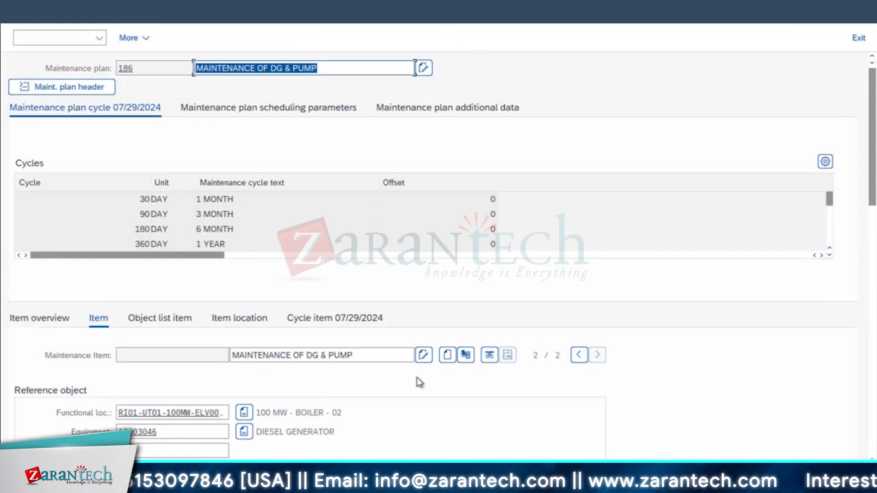
{"action": "scroll", "coordinate": [416, 366], "scroll_direction": "down", "scroll_amount": 6}
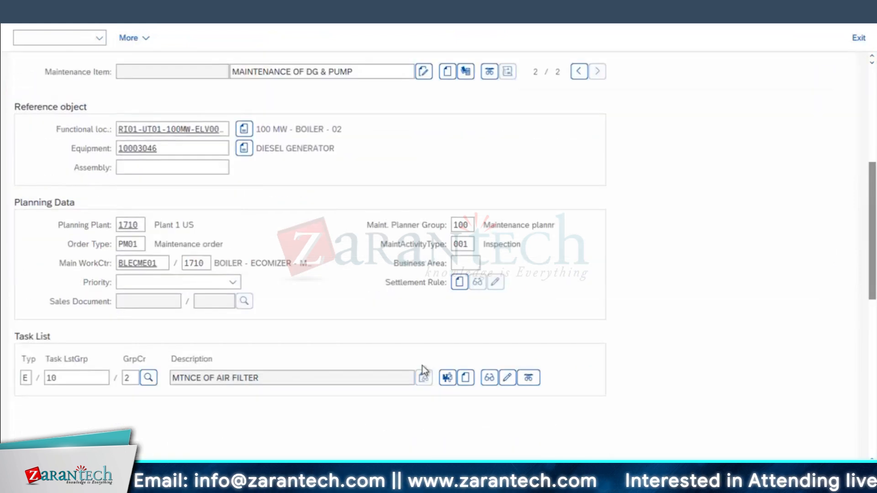
{"action": "mouse_move", "coordinate": [274, 484]}
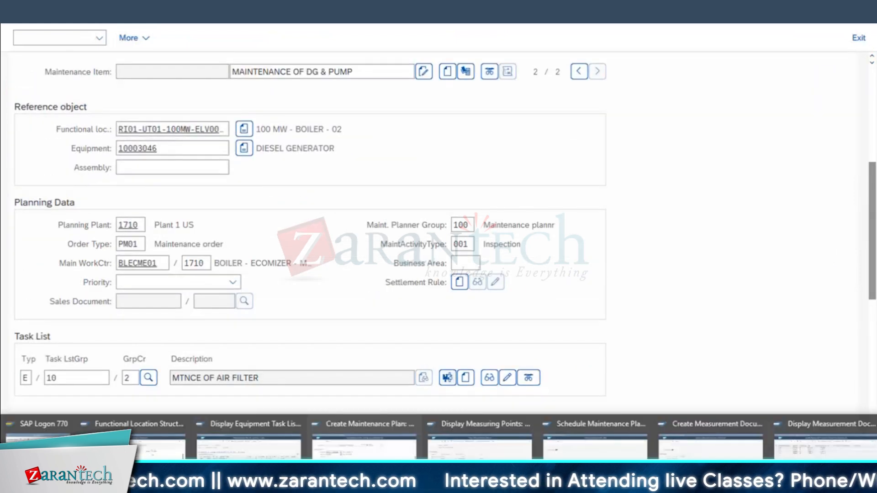
{"action": "left_click", "coordinate": [249, 450]}
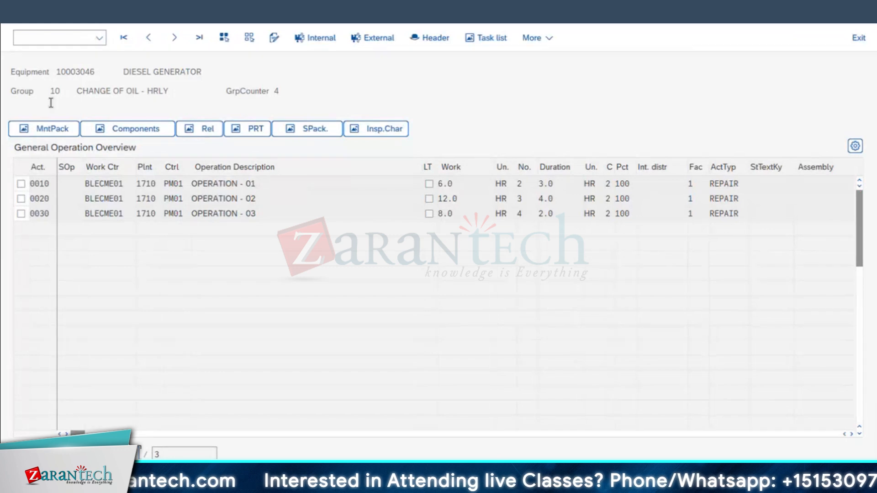
{"action": "left_click", "coordinate": [22, 14]}
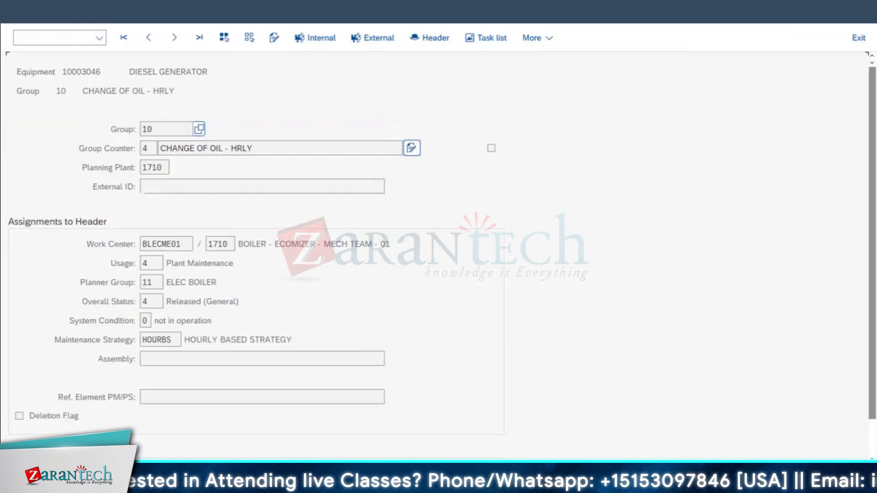
{"action": "left_click", "coordinate": [22, 14]}
{"action": "left_click", "coordinate": [15, 208]}
{"action": "left_click", "coordinate": [17, 173]}
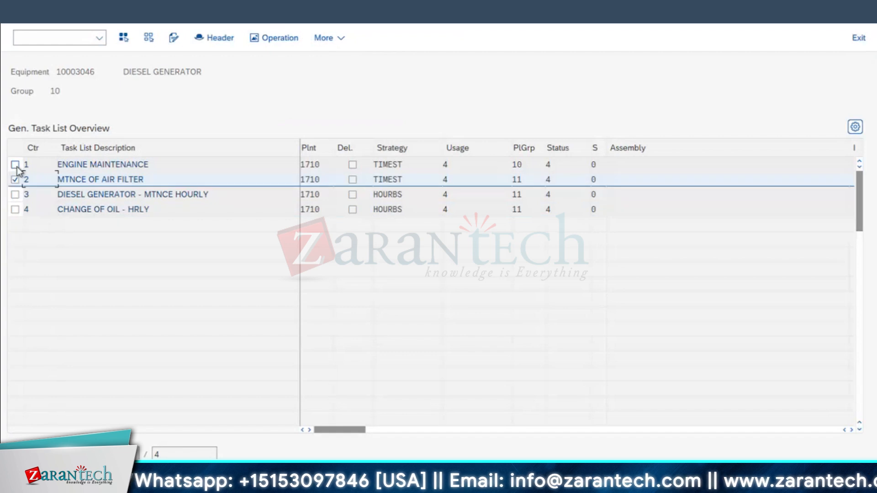
{"action": "left_click", "coordinate": [260, 38]}
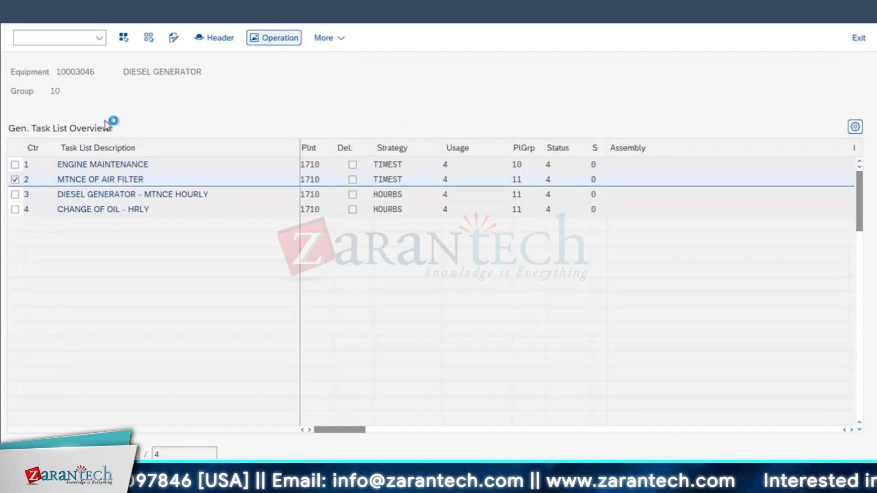
{"action": "left_click", "coordinate": [52, 129]}
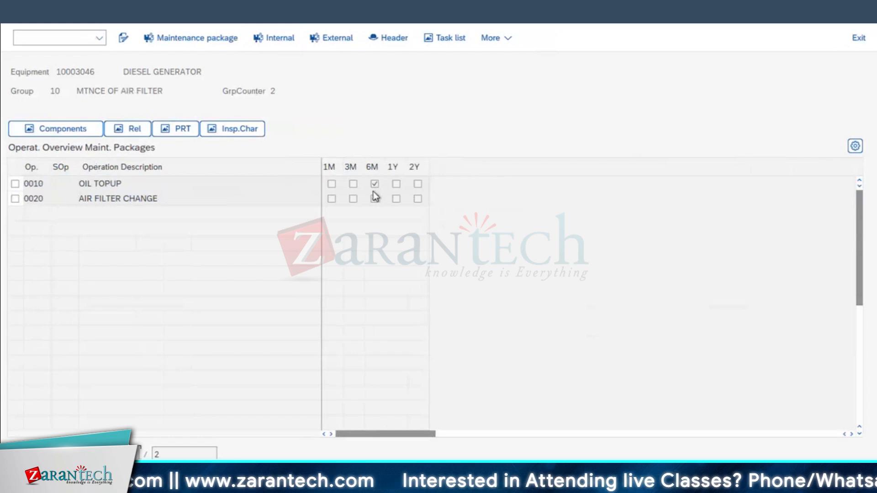
{"action": "key", "text": "F3"}
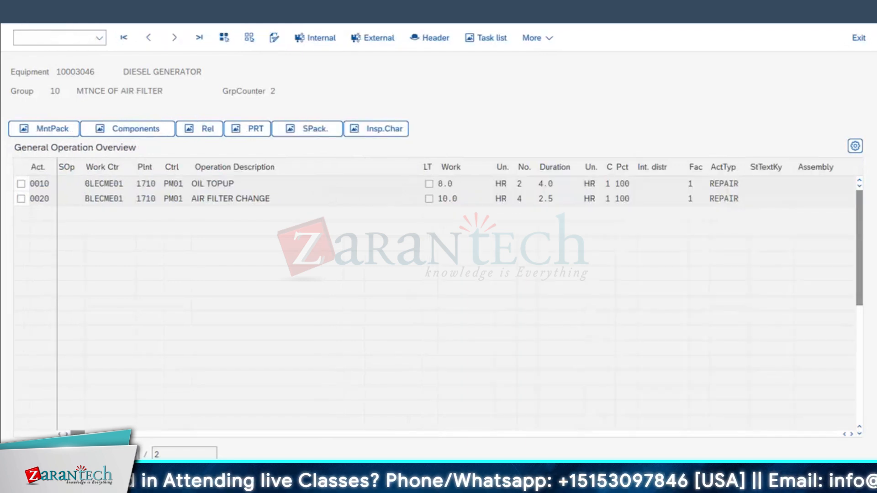
View the maintenance packages assigned to the operations of the ENGINE MAINTENANCE task list.
{"action": "left_click", "coordinate": [23, 21]}
{"action": "left_click", "coordinate": [23, 21]}
{"action": "left_click", "coordinate": [15, 164]}
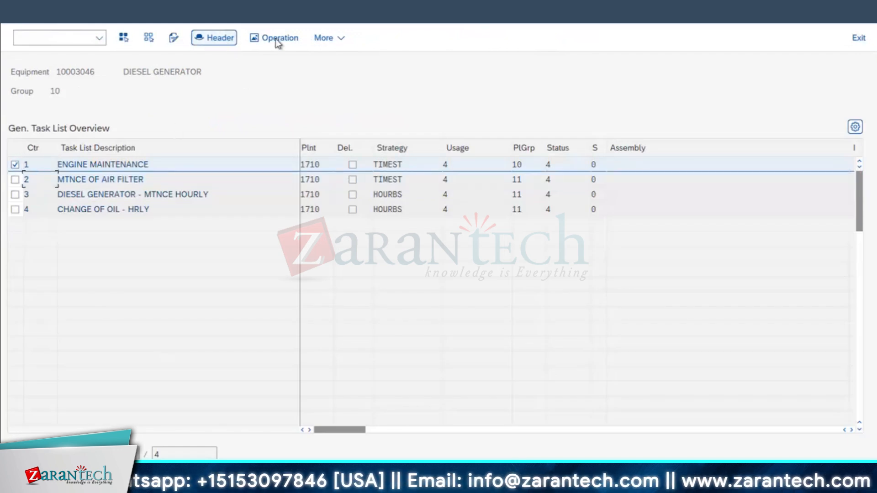
{"action": "left_click", "coordinate": [55, 130]}
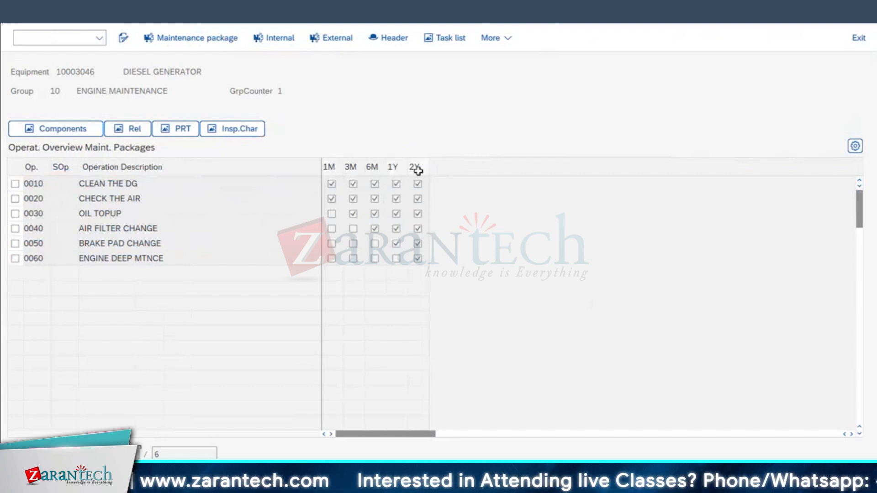
{"action": "left_click", "coordinate": [17, 15]}
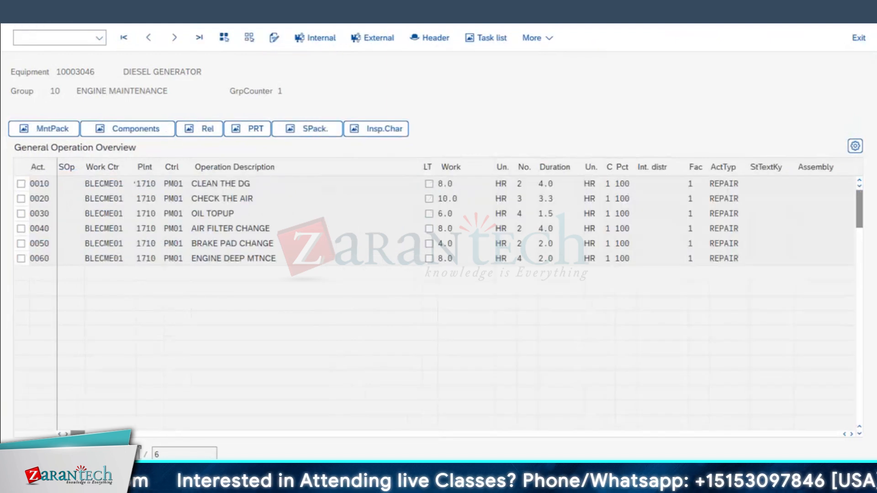
Return to the Create Maintenance Plan window and save the MAINTENANCE OF DG & PUMP plan.
{"action": "mouse_move", "coordinate": [355, 483]}
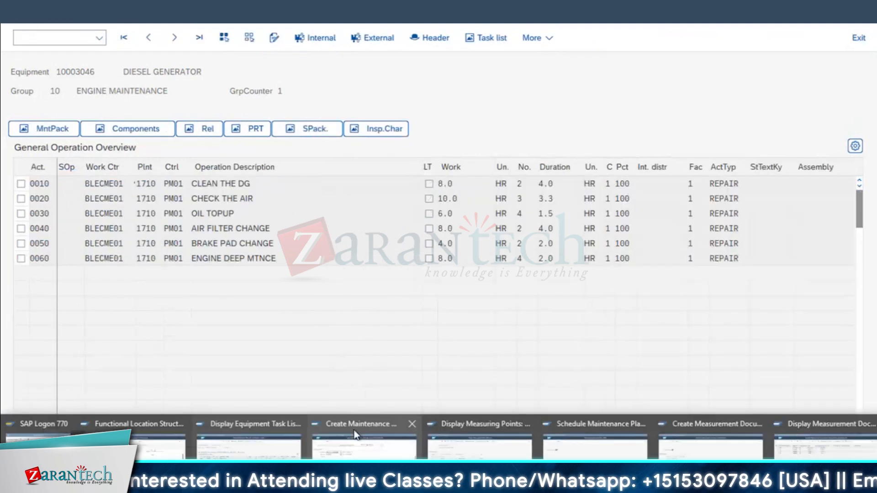
{"action": "left_click", "coordinate": [405, 448]}
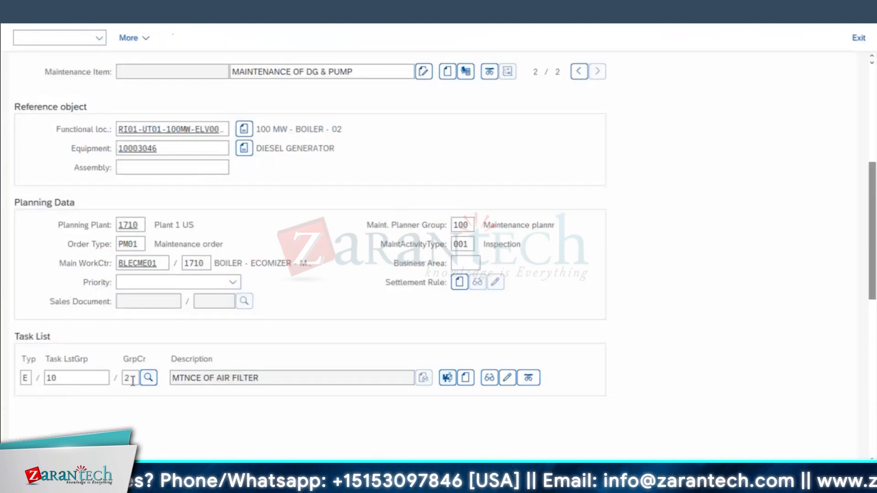
{"action": "scroll", "coordinate": [833, 235], "scroll_direction": "up", "scroll_amount": 3}
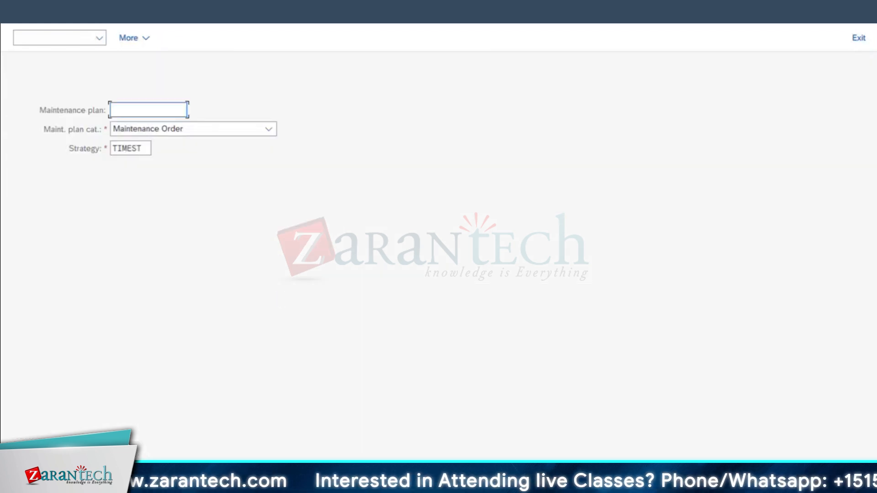
Open maintenance plan 186 for scheduling.
{"action": "left_click", "coordinate": [58, 38]}
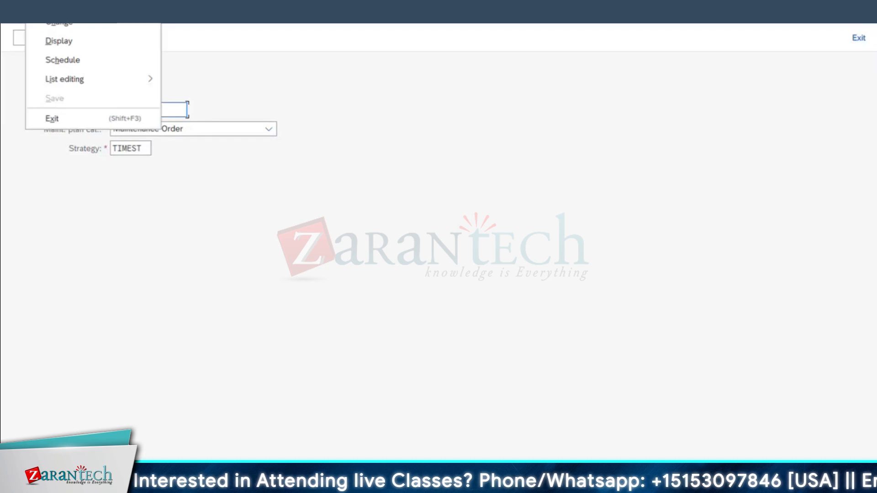
{"action": "left_click", "coordinate": [61, 60]}
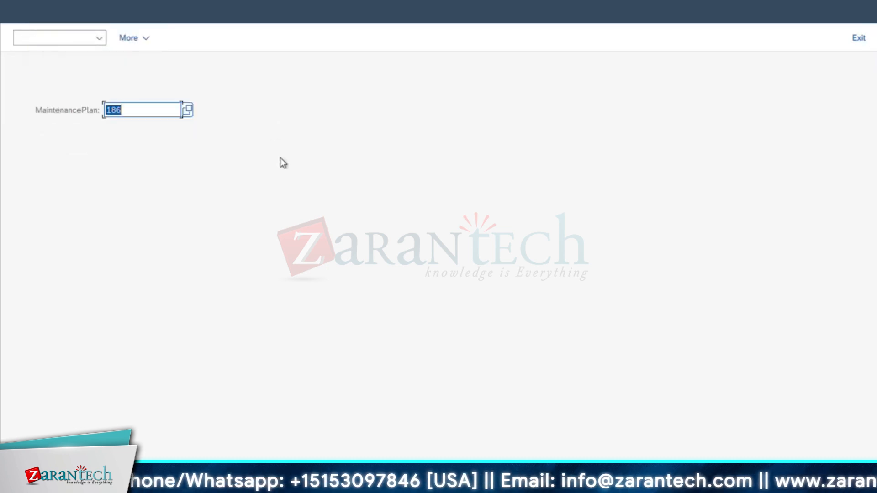
{"action": "key", "text": "Return"}
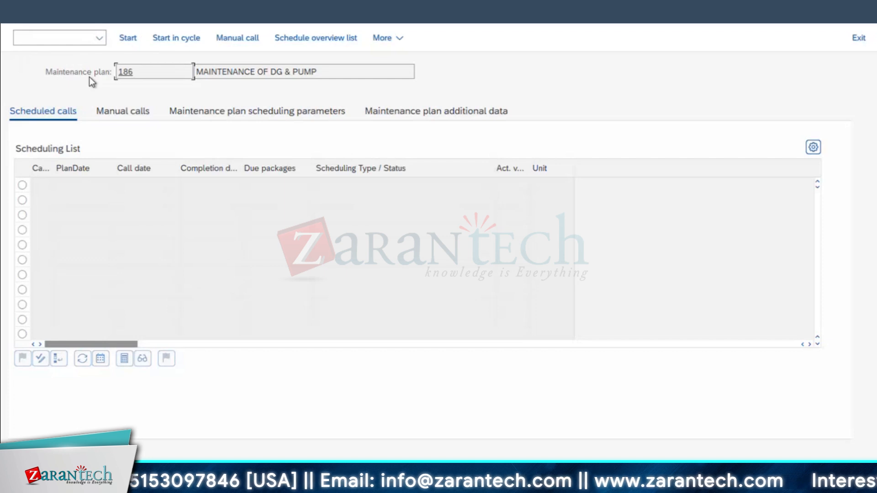
Start the plan's scheduling with 07/29/2024 as the start of cycle and save the schedule.
{"action": "left_click", "coordinate": [128, 39]}
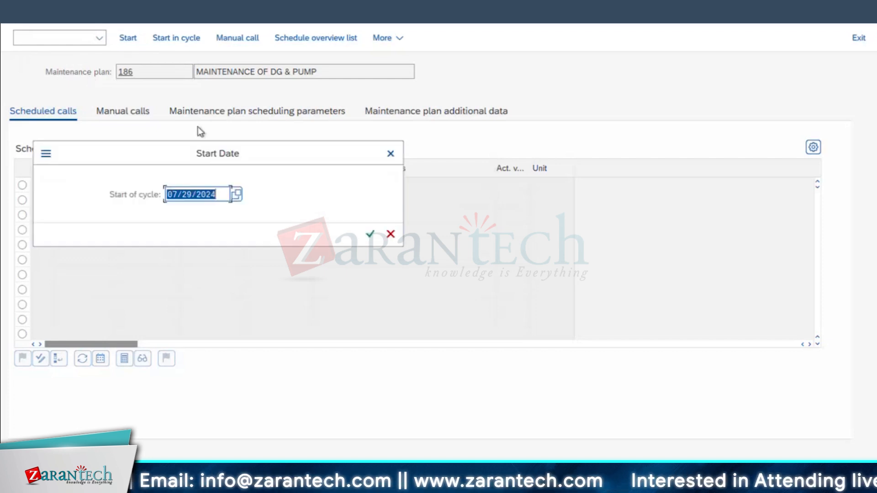
{"action": "left_click", "coordinate": [369, 234]}
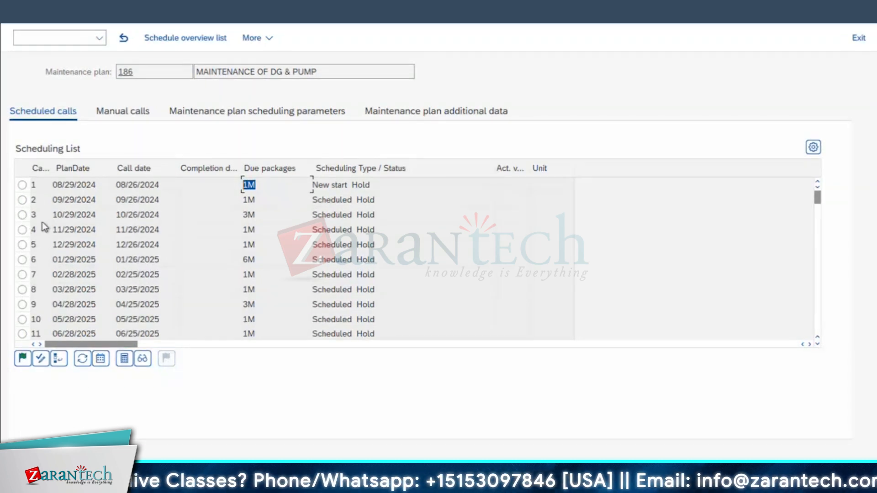
{"action": "key", "text": "F3"}
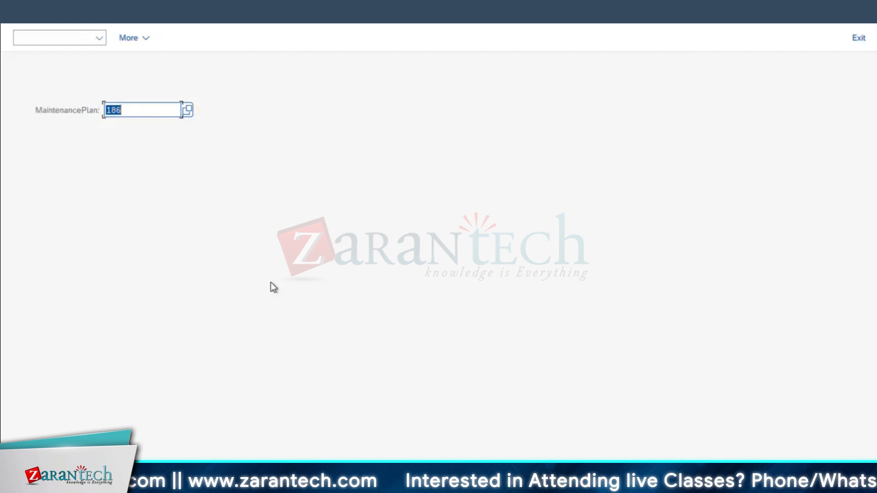
Release scheduled call 1 of maintenance plan 186, save the schedule and reopen the plan's scheduling list.
{"action": "key", "text": "F3"}
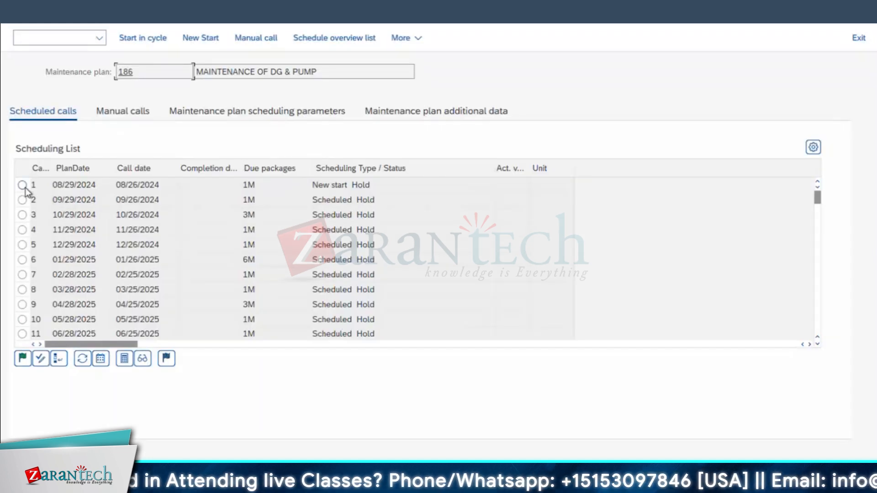
{"action": "left_click", "coordinate": [23, 185]}
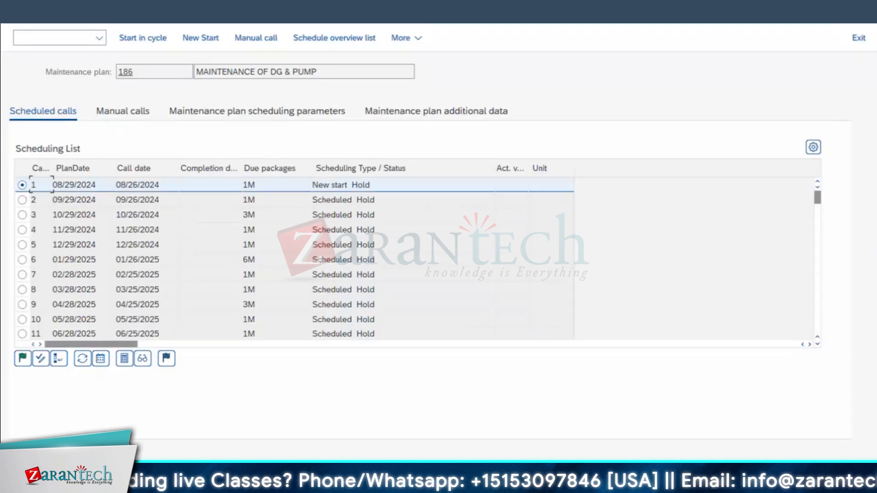
{"action": "left_click", "coordinate": [22, 358]}
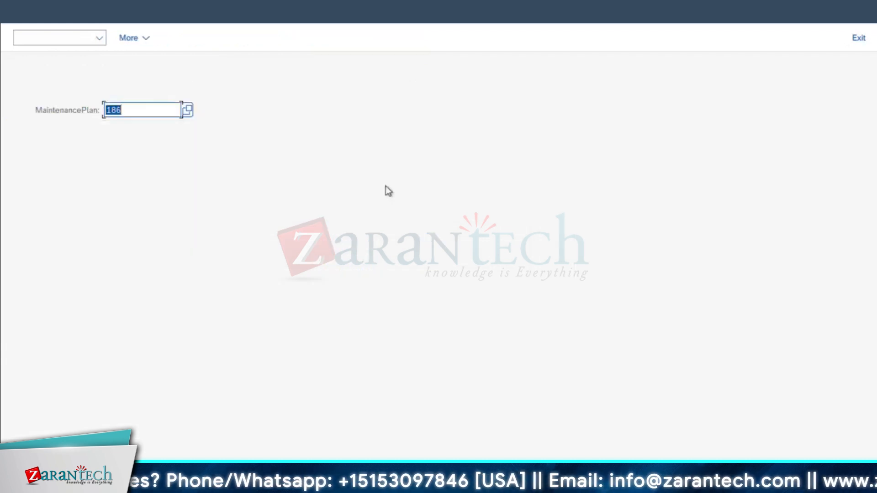
{"action": "key", "text": "Return"}
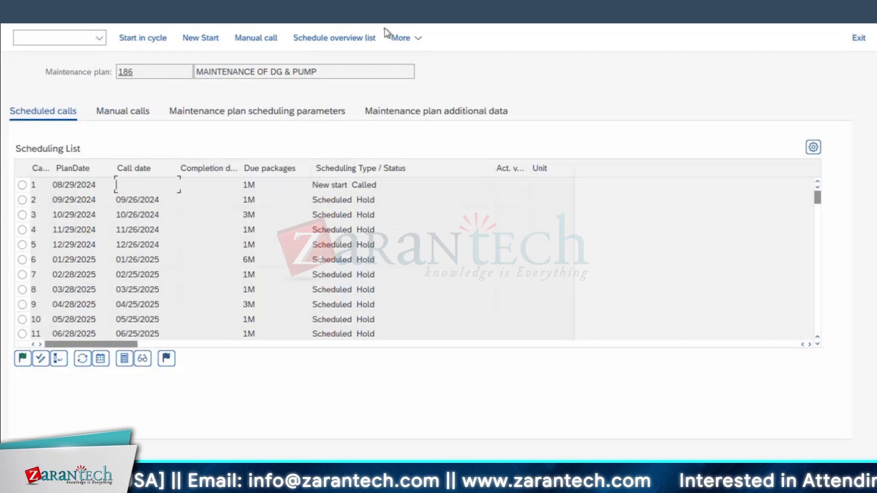
Switch to the other Schedule Maintenance Plan window and display maintenance plan 186 there with transaction IP03.
{"action": "mouse_move", "coordinate": [224, 440]}
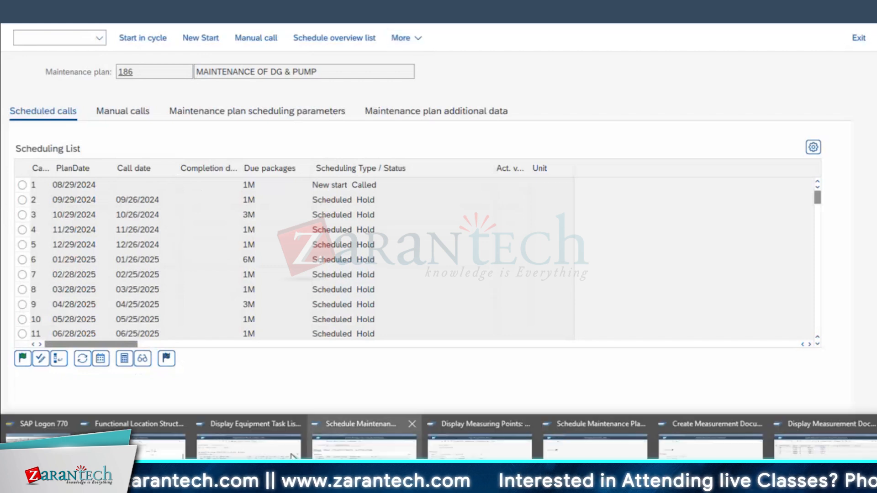
{"action": "left_click", "coordinate": [595, 446]}
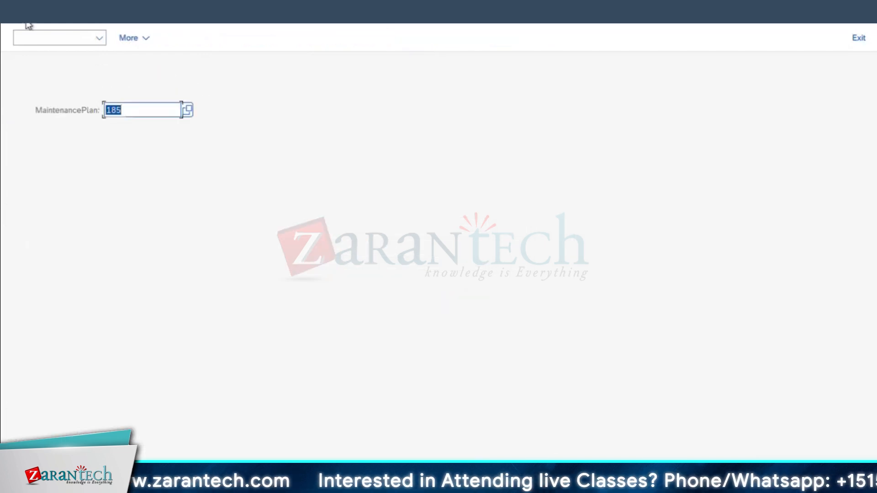
{"action": "key", "text": "F3"}
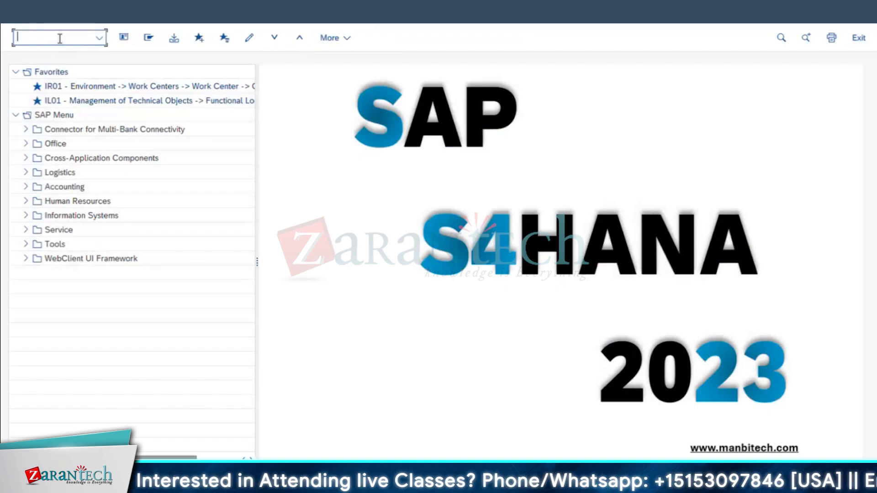
{"action": "type", "text": "IP03"}
{"action": "key", "text": "Return"}
{"action": "type", "text": "186"}
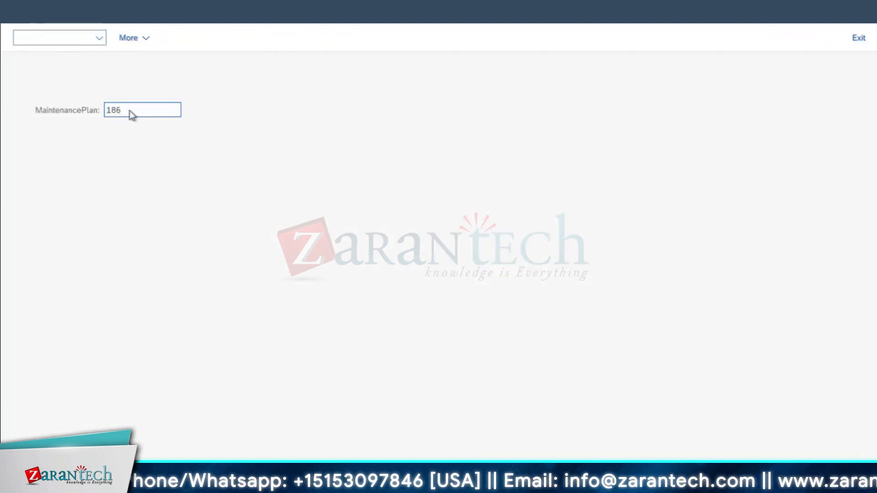
{"action": "key", "text": "Return"}
Review the plan's cycles, scheduling parameters, additional data and schedule calls.
{"action": "left_click", "coordinate": [667, 112]}
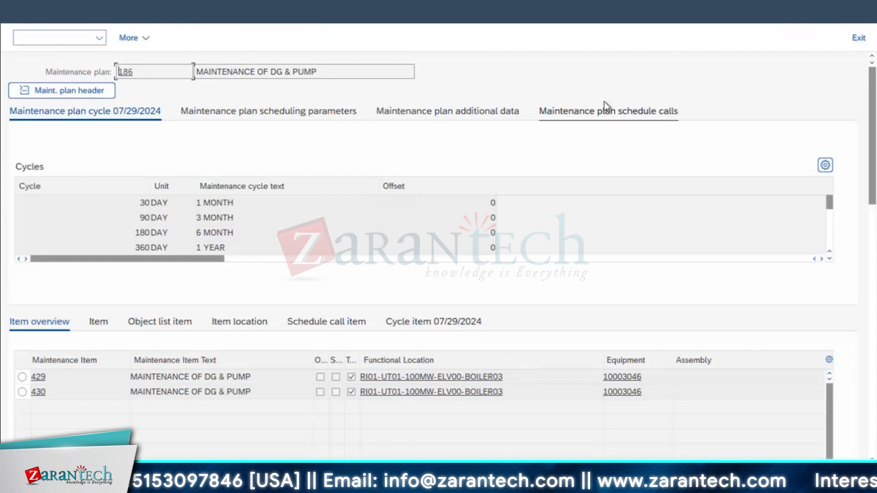
{"action": "left_click", "coordinate": [81, 115]}
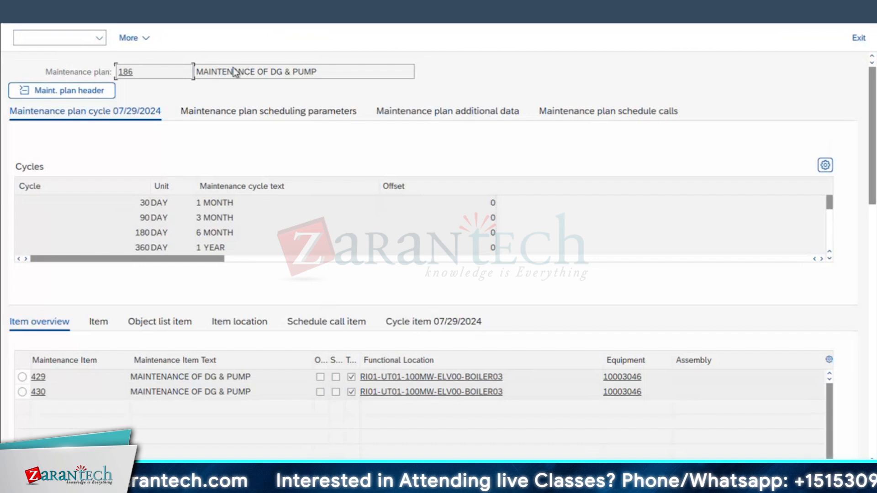
{"action": "left_click", "coordinate": [233, 116]}
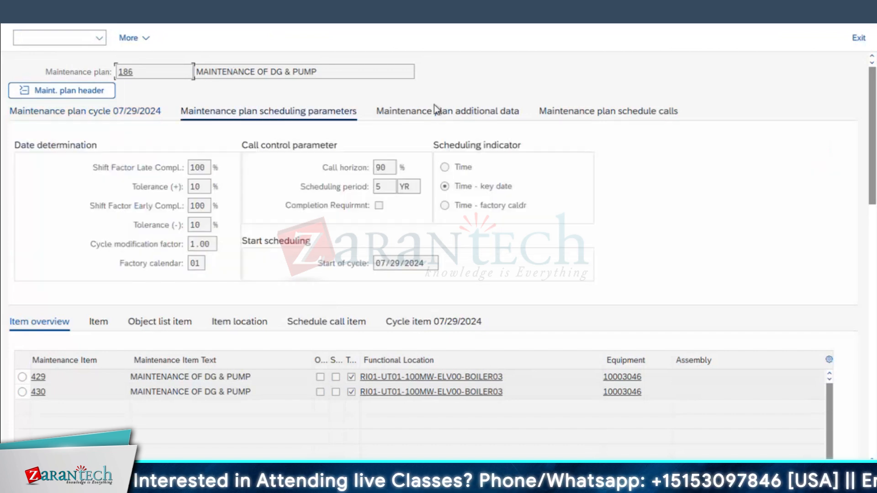
{"action": "left_click", "coordinate": [460, 116]}
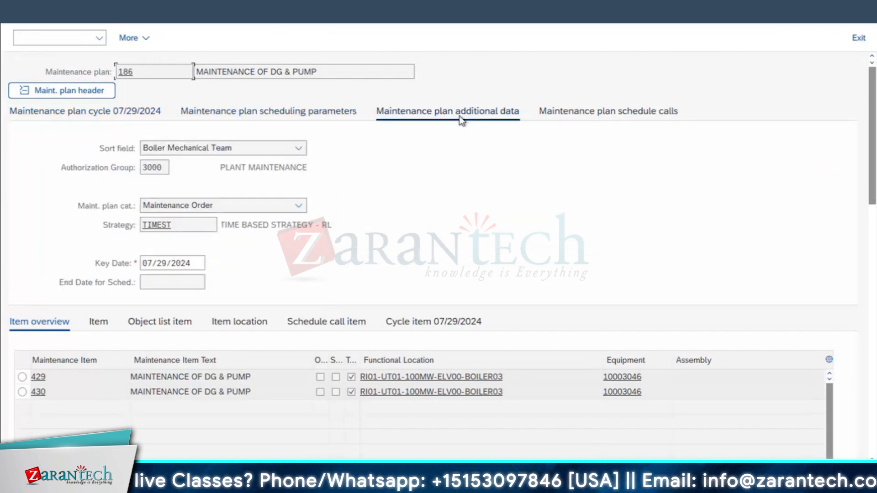
{"action": "left_click", "coordinate": [672, 113]}
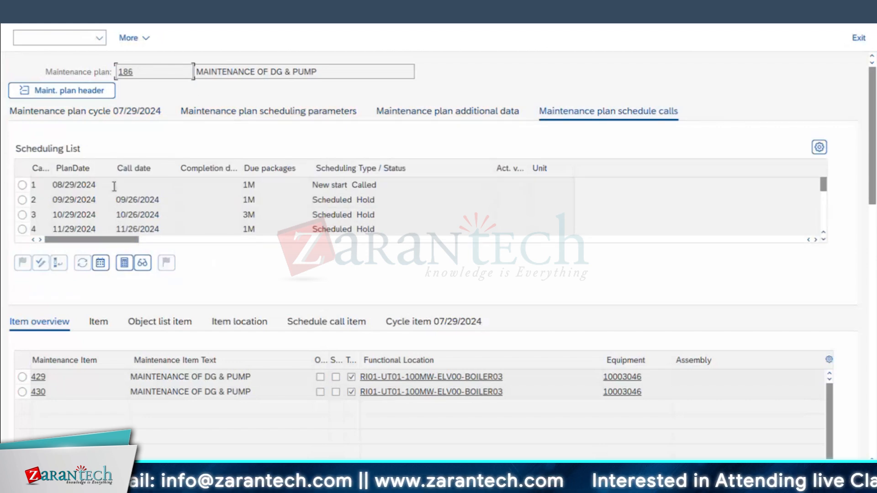
Display the maintenance order generated for call 1 and view its operations.
{"action": "left_click", "coordinate": [22, 185]}
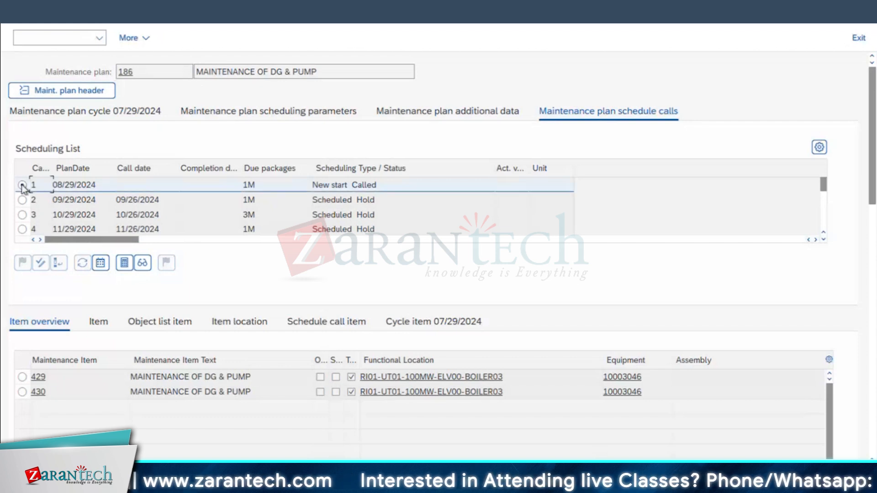
{"action": "left_click", "coordinate": [145, 268]}
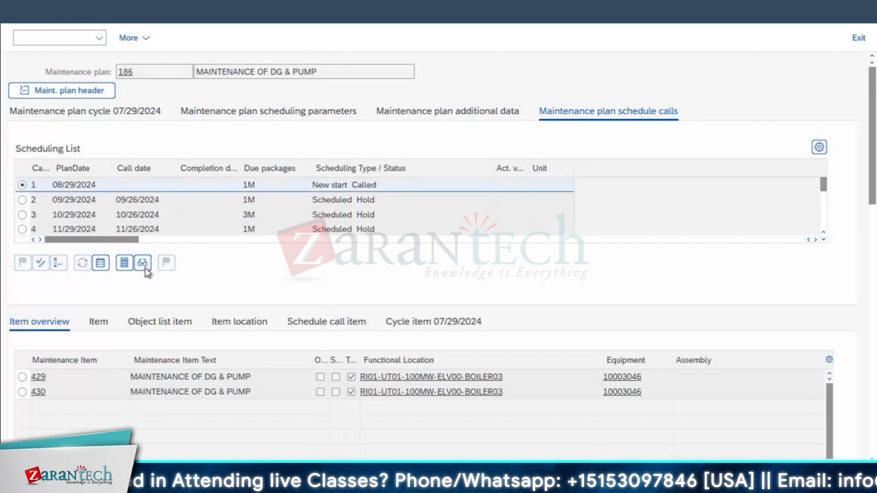
{"action": "left_click", "coordinate": [144, 267]}
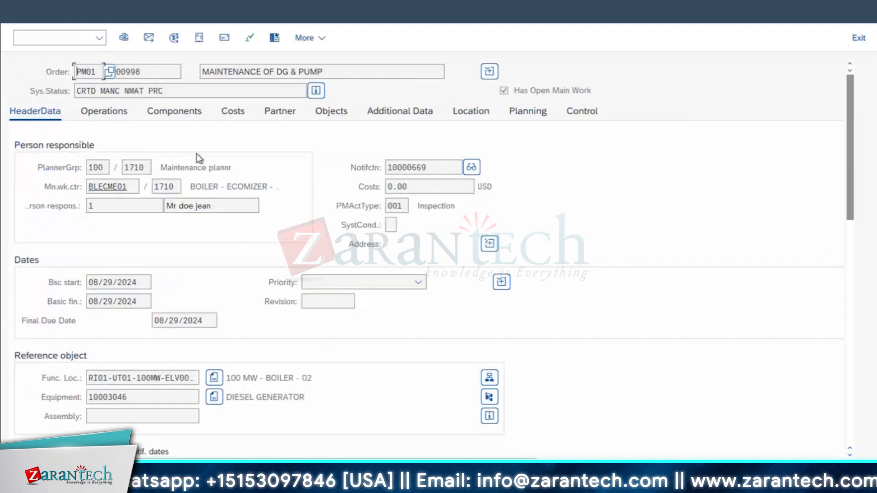
{"action": "left_click", "coordinate": [101, 113]}
{"action": "left_click", "coordinate": [369, 218]}
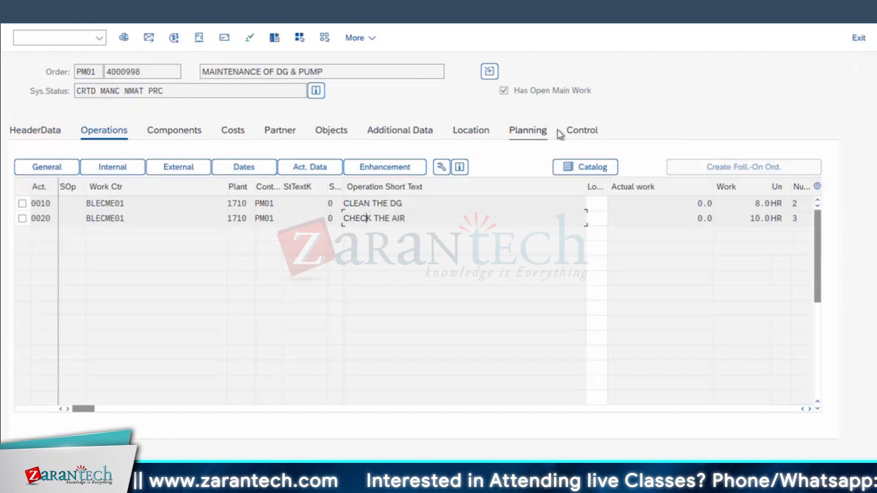
Check the order's generating plan, call number, maintenance item and Entered By field, and return to the plan selection.
{"action": "left_click", "coordinate": [530, 133]}
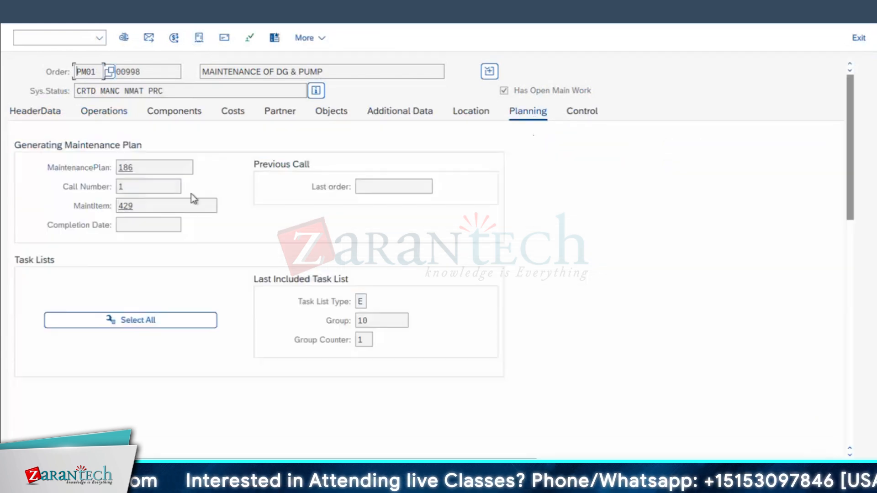
{"action": "left_click_drag", "start_coordinate": [134, 169], "coordinate": [62, 183]}
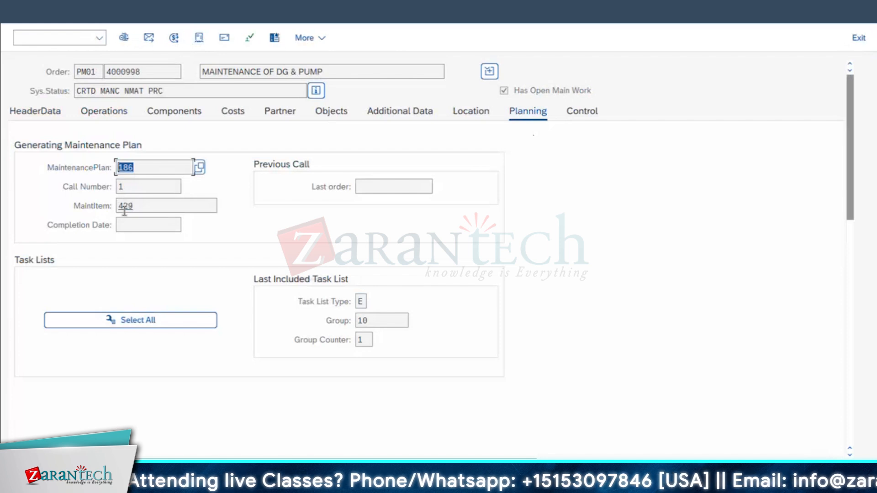
{"action": "left_click_drag", "start_coordinate": [126, 188], "coordinate": [1, 213]}
{"action": "key", "text": "Tab"}
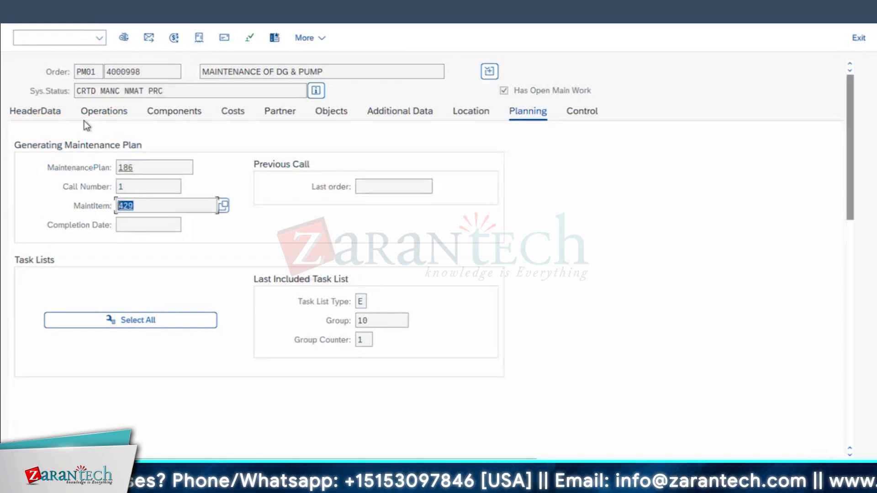
{"action": "left_click", "coordinate": [591, 113]}
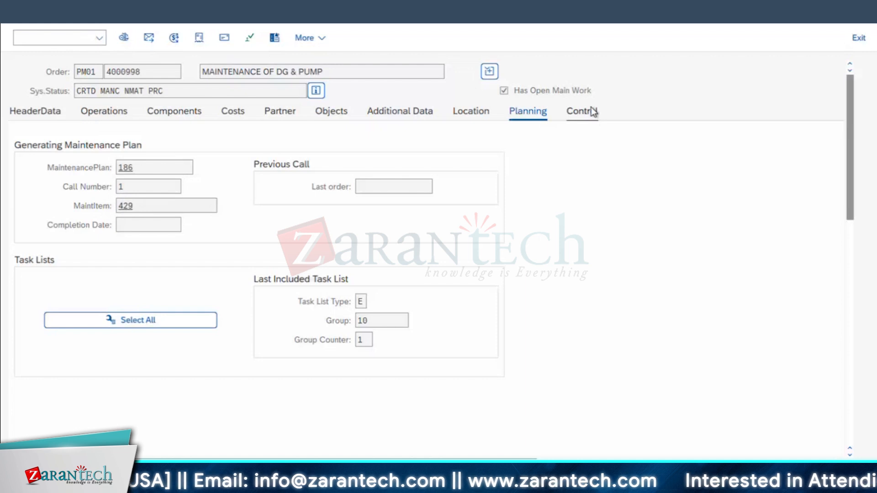
{"action": "left_click_drag", "start_coordinate": [174, 166], "coordinate": [3, 171]}
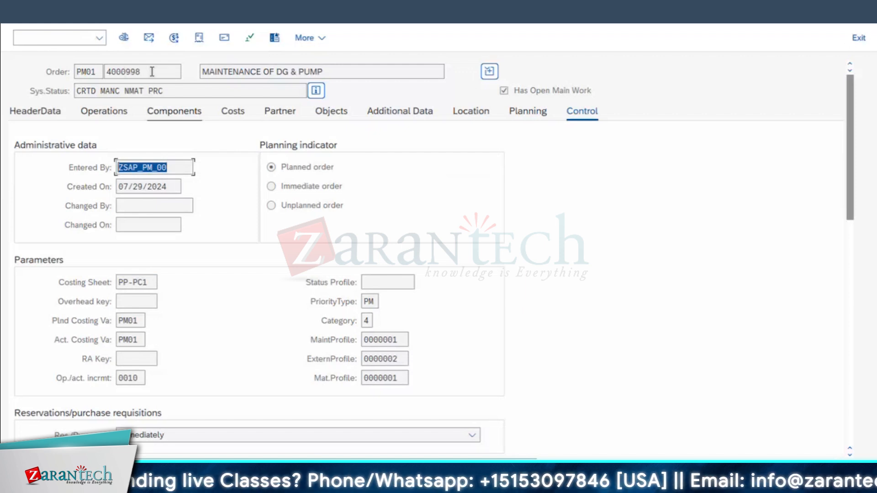
{"action": "key", "text": "F3"}
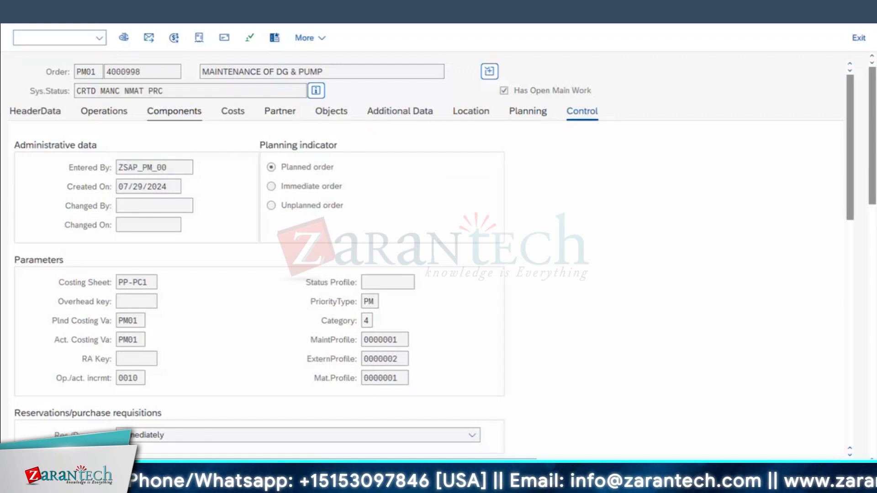
{"action": "key", "text": "F3"}
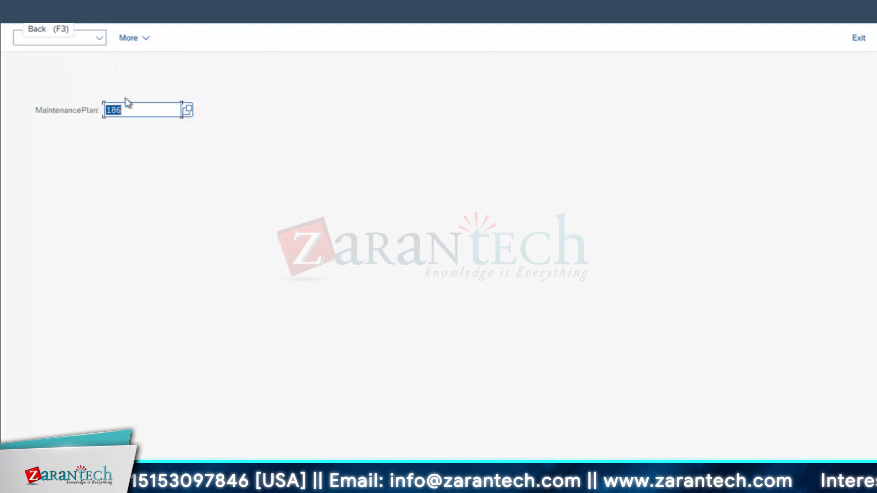
Display maintenance plan 185 and open the order generated for its first call.
{"action": "left_click", "coordinate": [132, 110]}
{"action": "key", "text": "BackSpace"}
{"action": "type", "text": "5"}
{"action": "key", "text": "Return"}
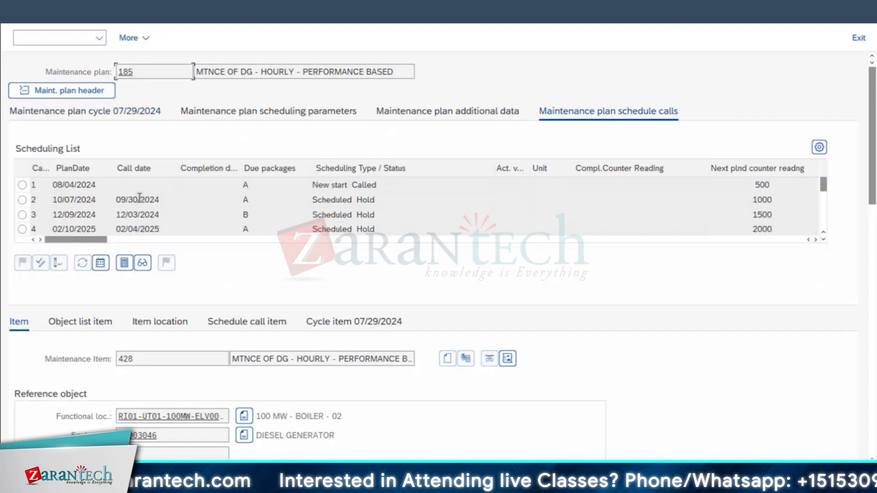
{"action": "left_click", "coordinate": [22, 184]}
{"action": "left_click", "coordinate": [144, 265]}
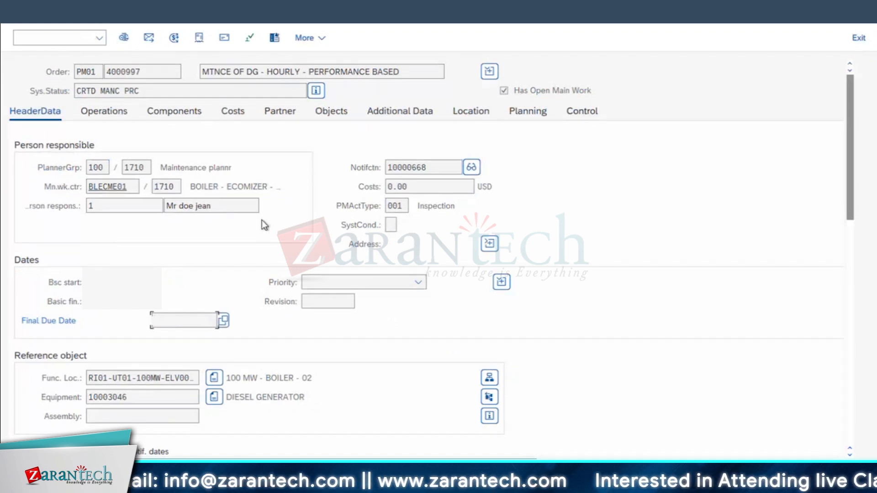
Check the Entered By field in the order's control data and return to the plan selection.
{"action": "left_click", "coordinate": [582, 111]}
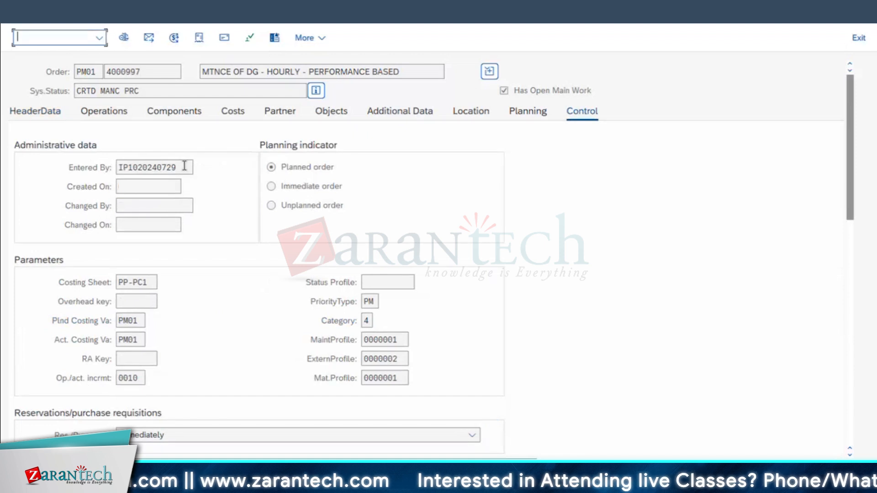
{"action": "double_click", "coordinate": [184, 166]}
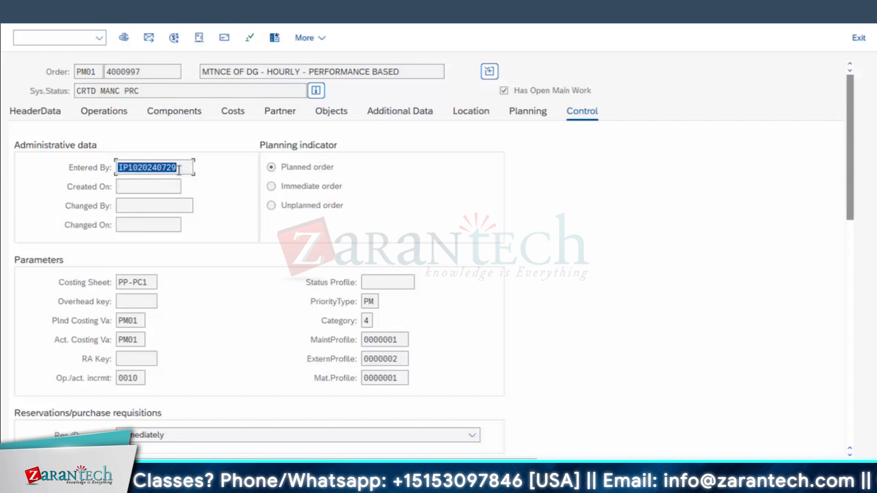
{"action": "left_click", "coordinate": [149, 170]}
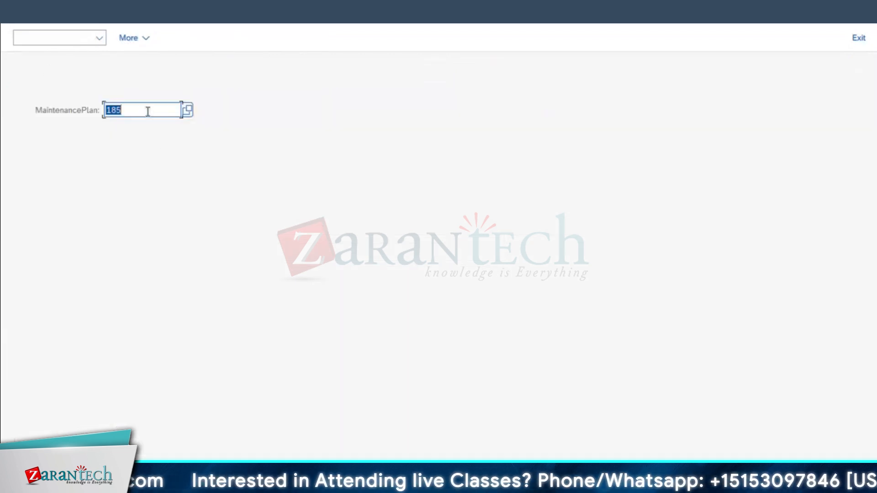
Display maintenance plan 186 again with its schedule calls and item overview.
{"action": "left_click", "coordinate": [148, 112]}
{"action": "key", "text": "BackSpace"}
{"action": "type", "text": "6"}
{"action": "key", "text": "Return"}
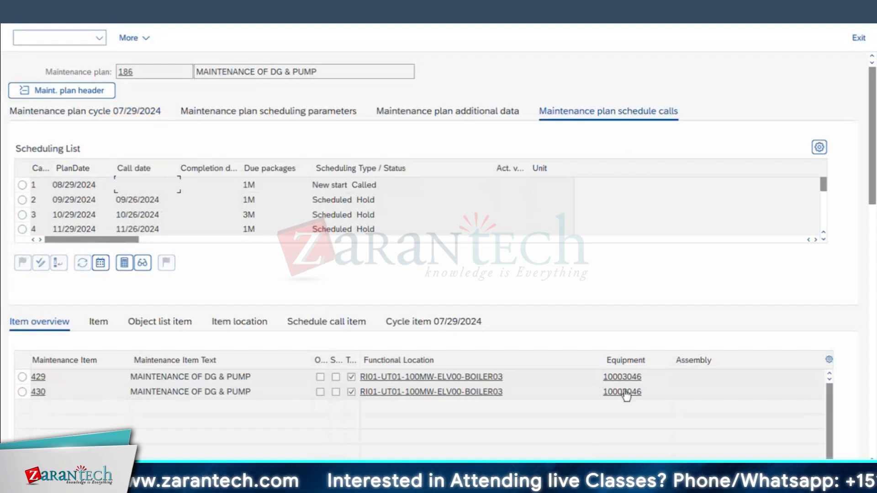
Switch to the plan 186 scheduling window, skip call 2 planned for 09/29/2024 and save the schedule.
{"action": "mouse_move", "coordinate": [186, 484]}
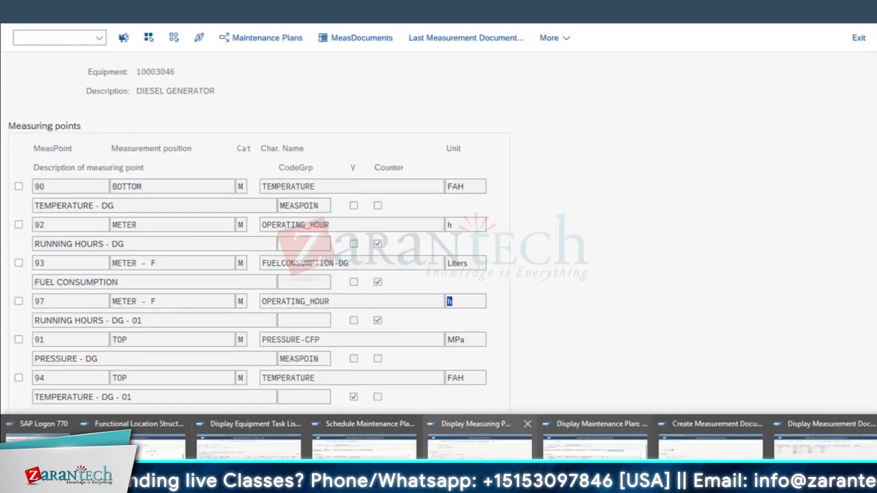
{"action": "left_click", "coordinate": [361, 452]}
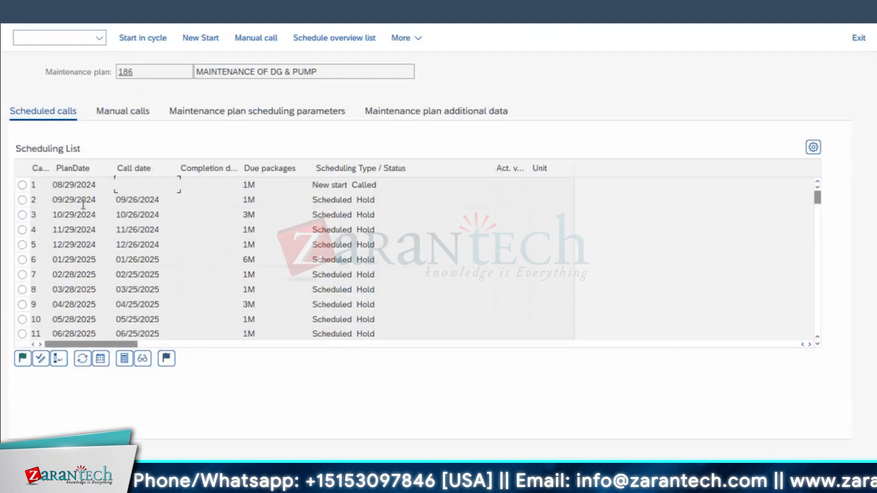
{"action": "left_click", "coordinate": [22, 201]}
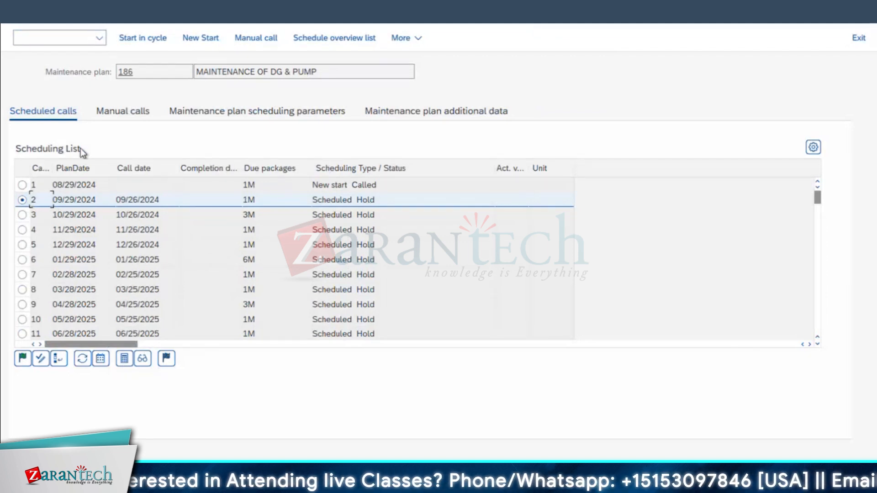
{"action": "left_click", "coordinate": [58, 360]}
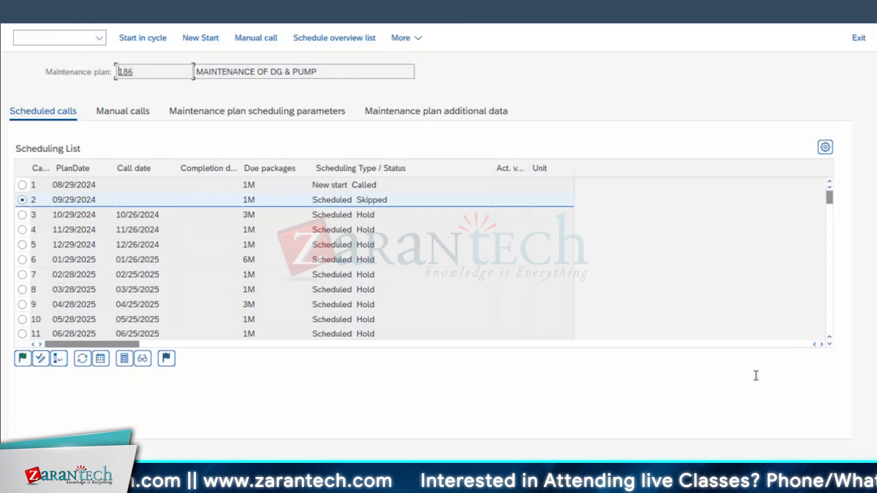
{"action": "left_click", "coordinate": [829, 476]}
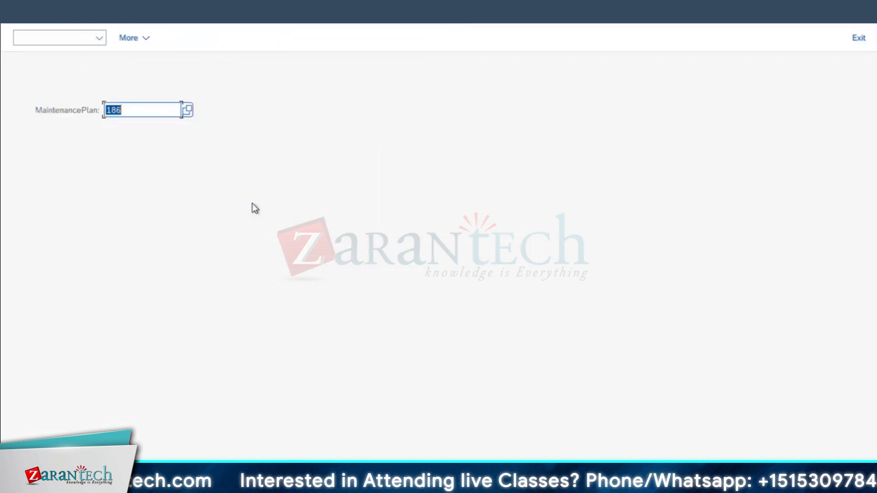
Reopen scheduling for maintenance plan 186, check the status of call 2 and try to display its call object.
{"action": "key", "text": "Return"}
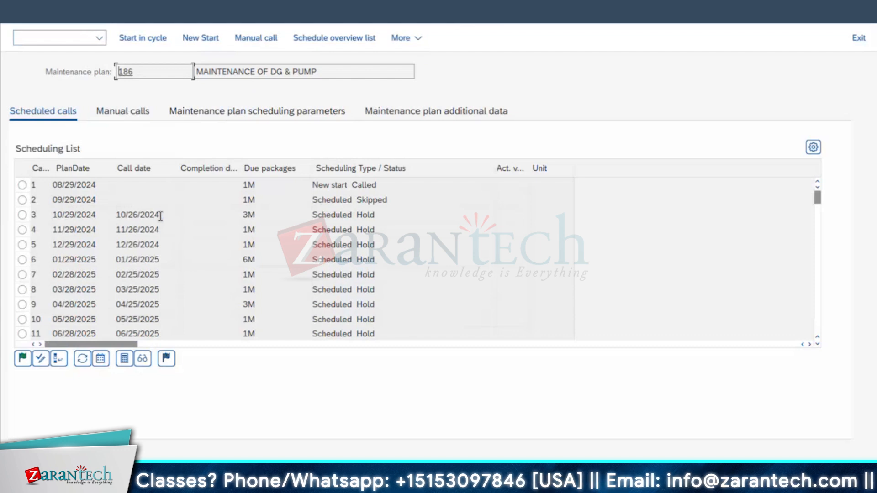
{"action": "left_click", "coordinate": [314, 200]}
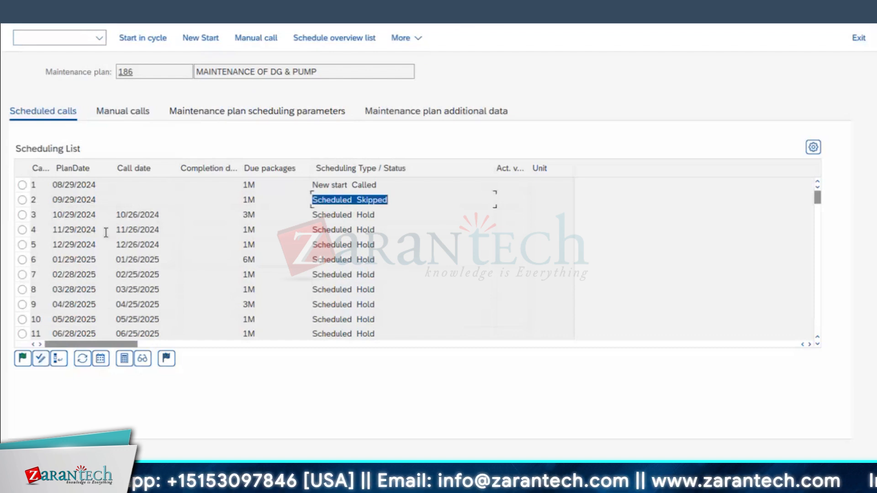
{"action": "left_click", "coordinate": [22, 199]}
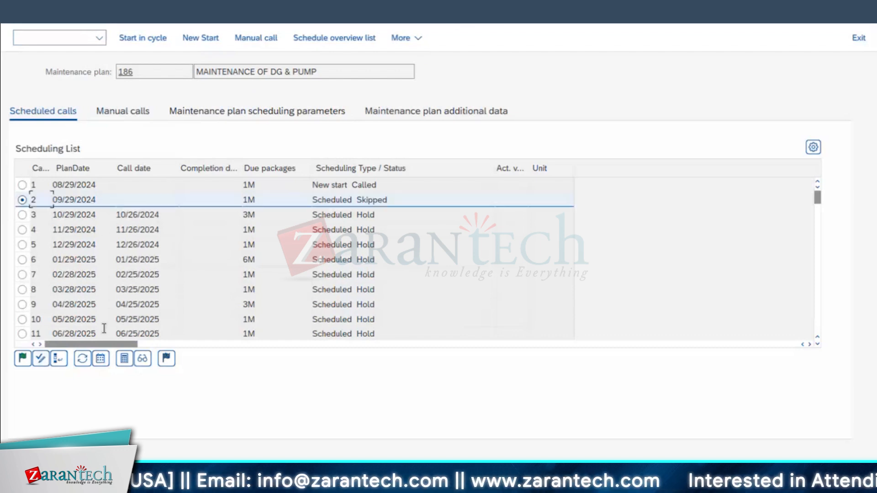
{"action": "left_click", "coordinate": [143, 359]}
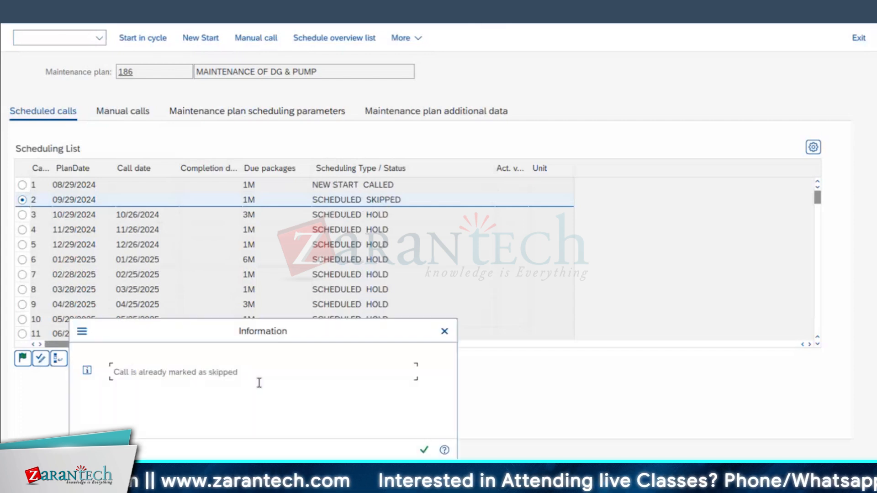
{"action": "left_click", "coordinate": [424, 451]}
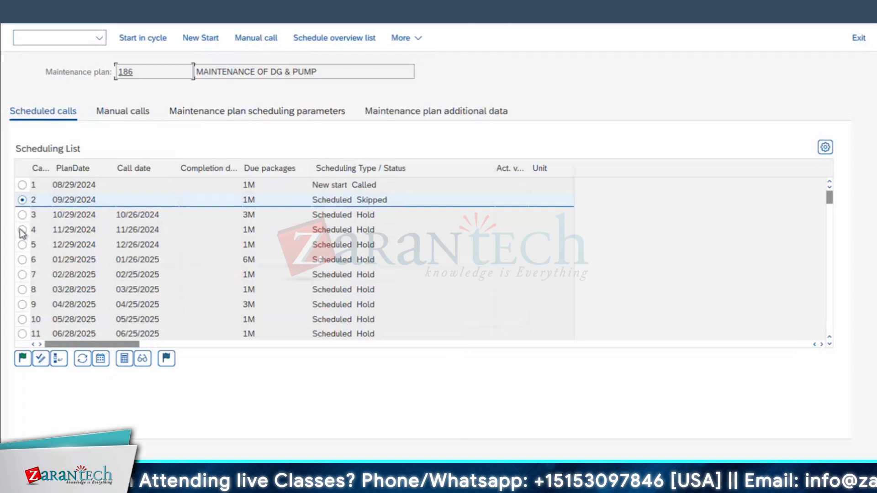
Fix the planned date of call 3, originally due on 10/29/2024, to 10/24/2024 in the scheduling list.
{"action": "left_click", "coordinate": [26, 216]}
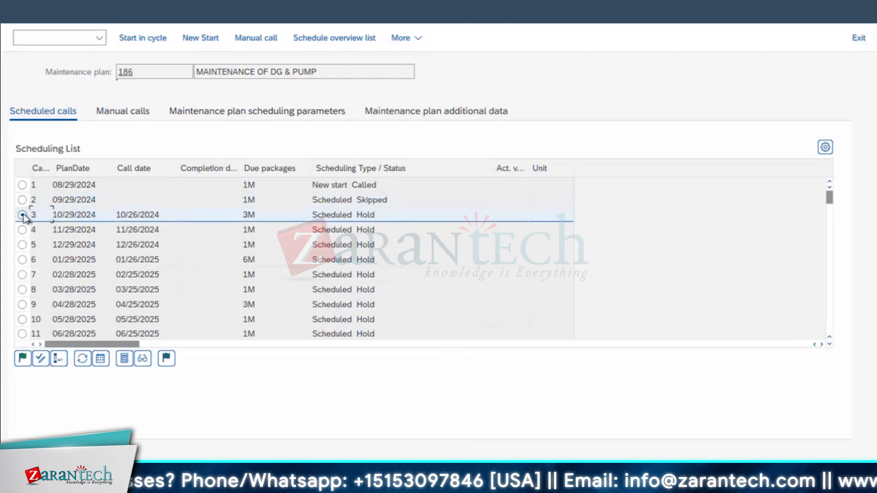
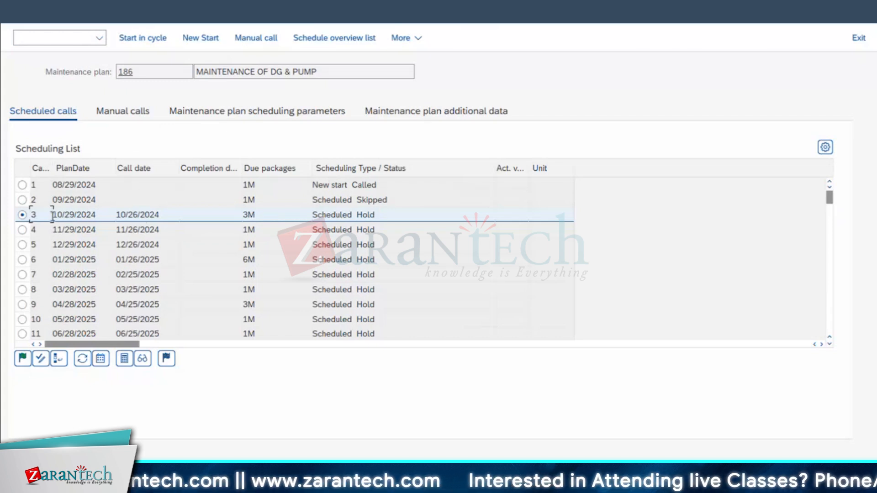
{"action": "left_click", "coordinate": [41, 359]}
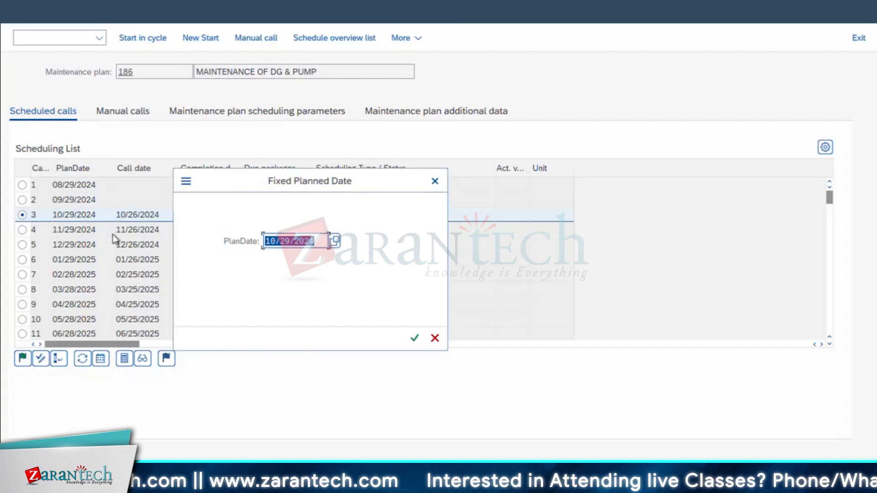
{"action": "left_click", "coordinate": [289, 241]}
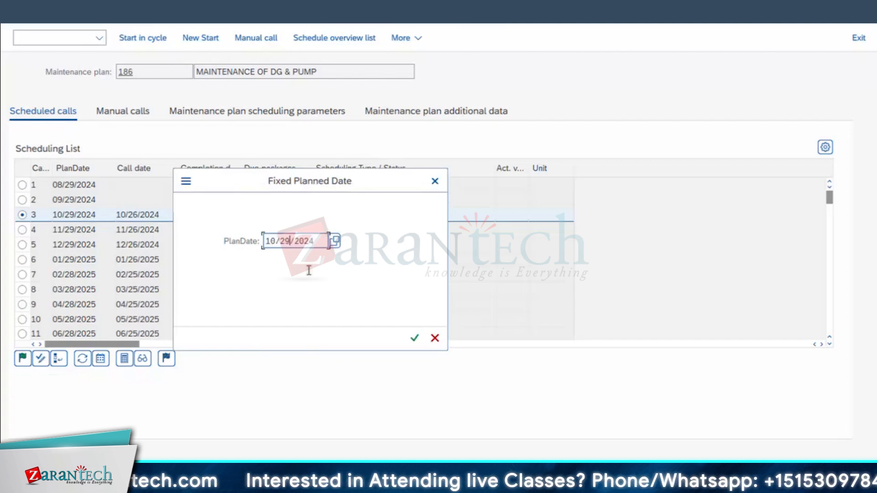
{"action": "key", "text": "BackSpace"}
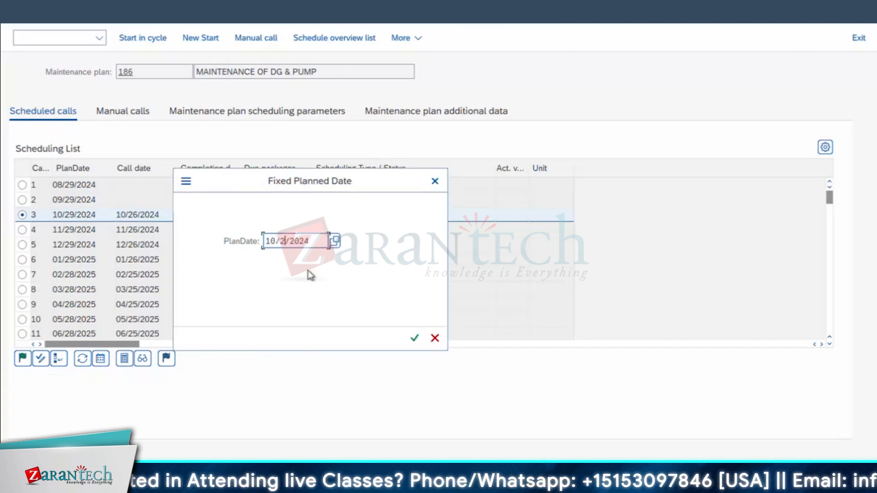
{"action": "type", "text": "4"}
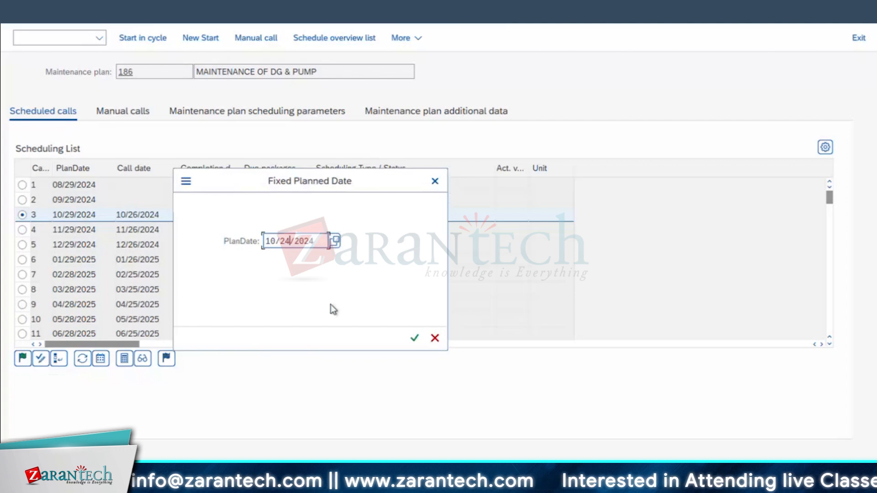
{"action": "left_click", "coordinate": [414, 338]}
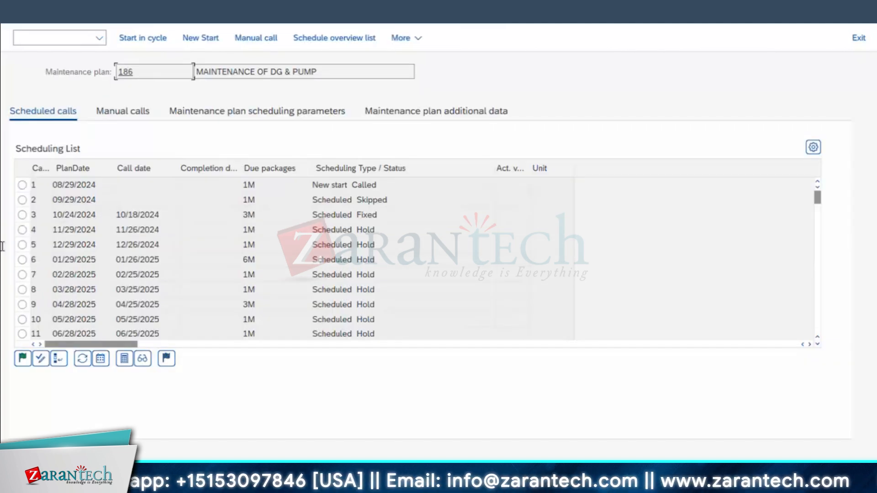
{"action": "left_click_drag", "start_coordinate": [97, 215], "coordinate": [2, 247]}
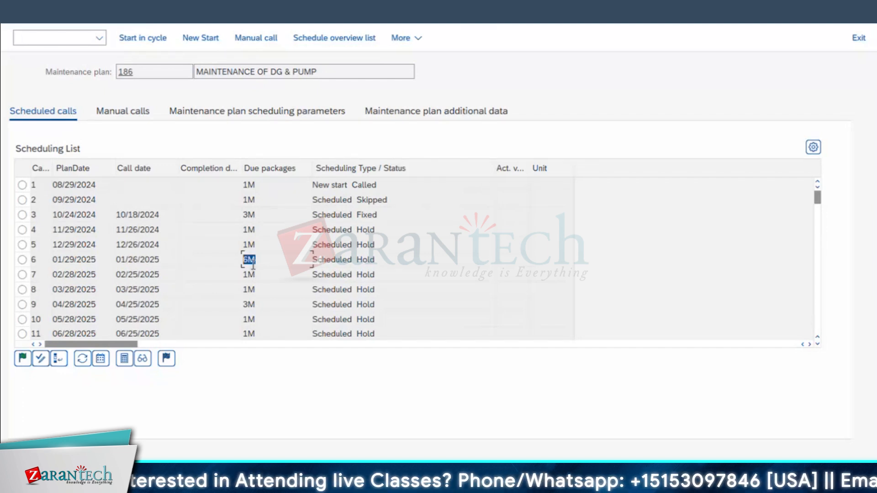
Open the order generated for call 1, view its planning data and return to the scheduling list.
{"action": "left_click", "coordinate": [22, 186]}
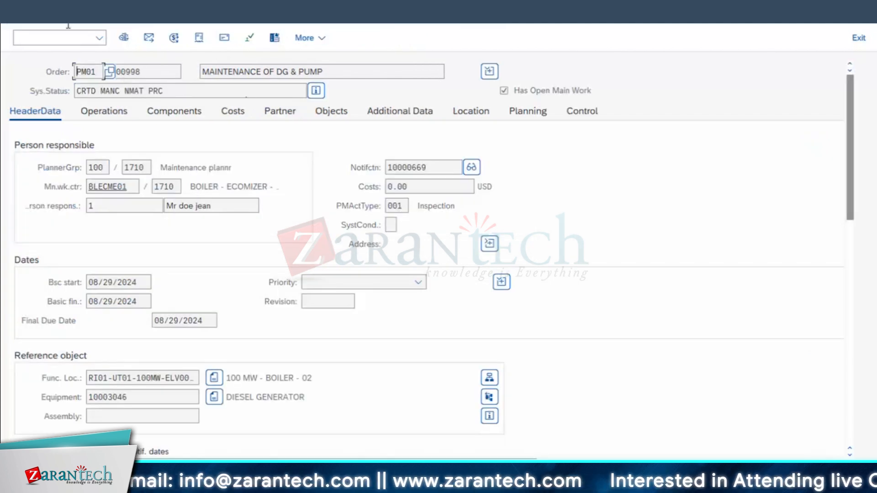
{"action": "left_click", "coordinate": [534, 115]}
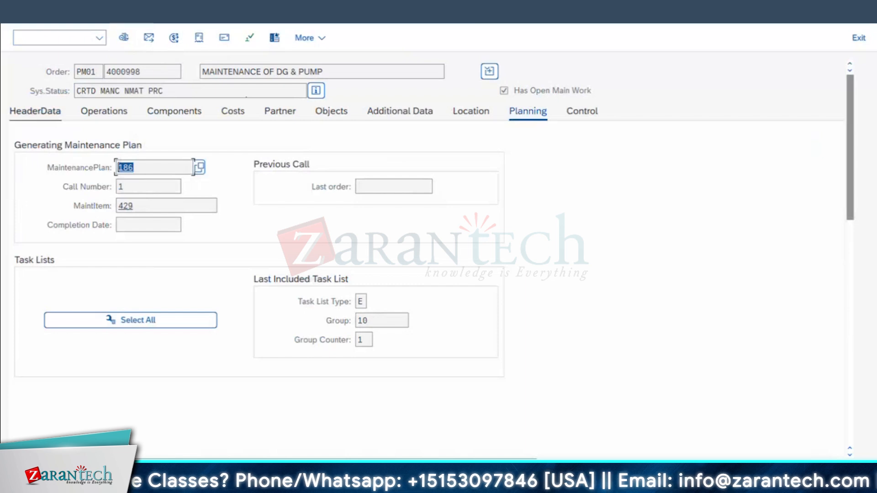
{"action": "left_click", "coordinate": [21, 14]}
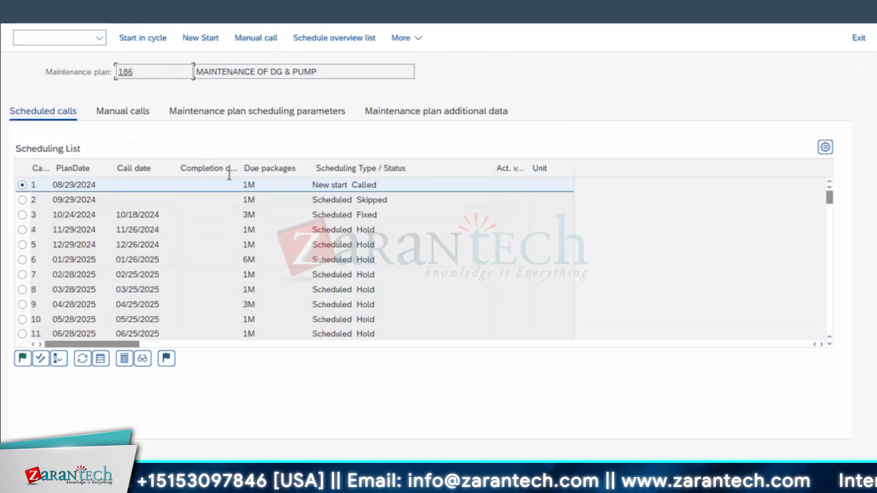
Try to release call 6, the 6M package planned for 01/29/2025, ahead of the preceding calls.
{"action": "left_click", "coordinate": [258, 260]}
{"action": "left_click", "coordinate": [22, 260]}
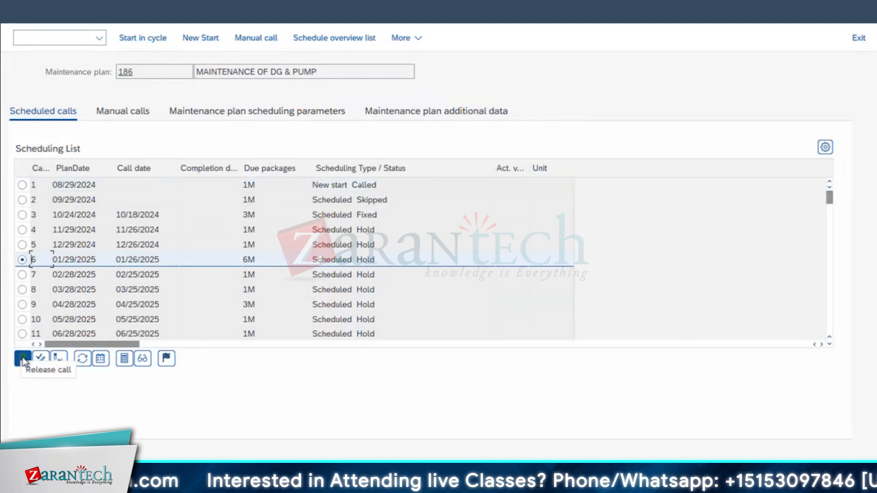
{"action": "left_click", "coordinate": [22, 359]}
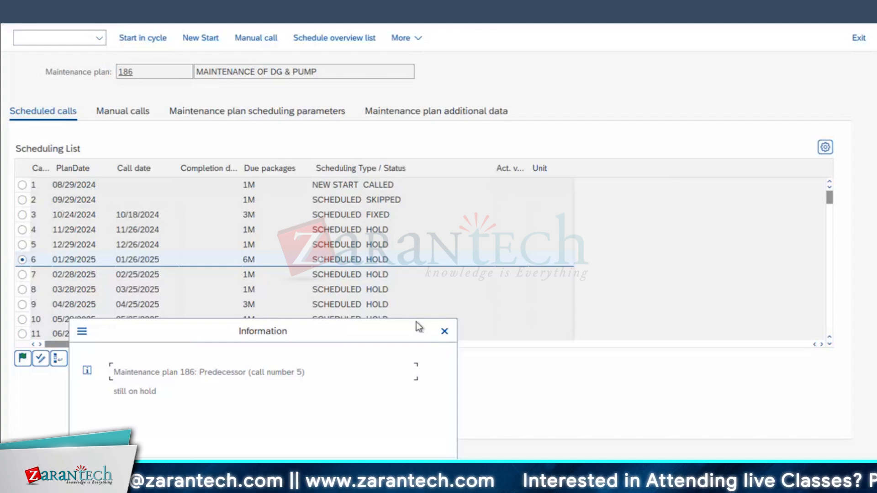
{"action": "left_click", "coordinate": [444, 331]}
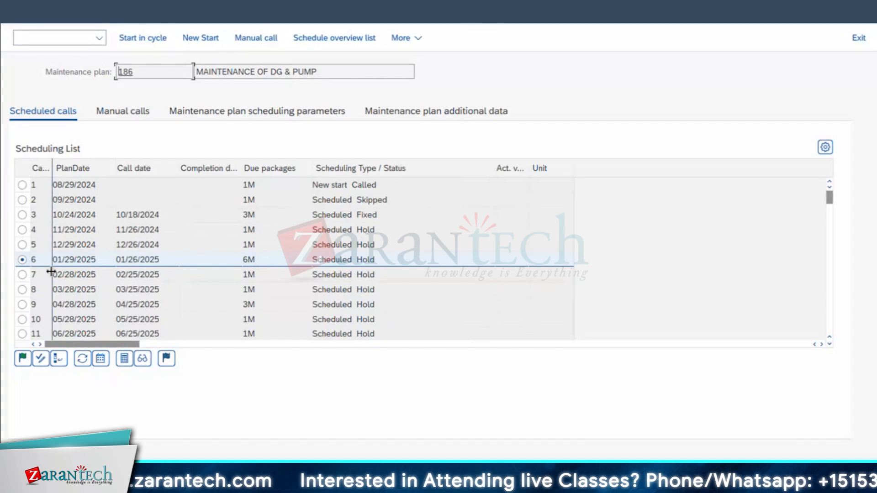
Create a manual call dated 07/29/2024 with the 6M package for plan 186 and save the schedule.
{"action": "left_click", "coordinate": [22, 260]}
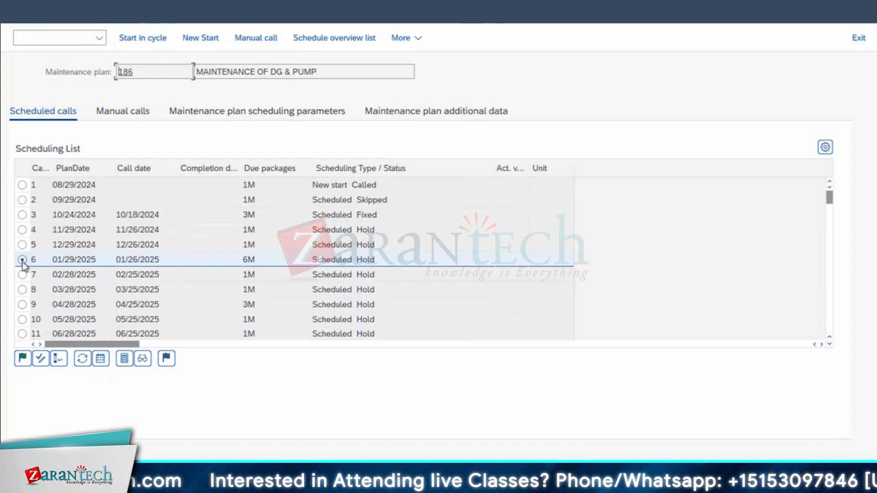
{"action": "left_click", "coordinate": [256, 38]}
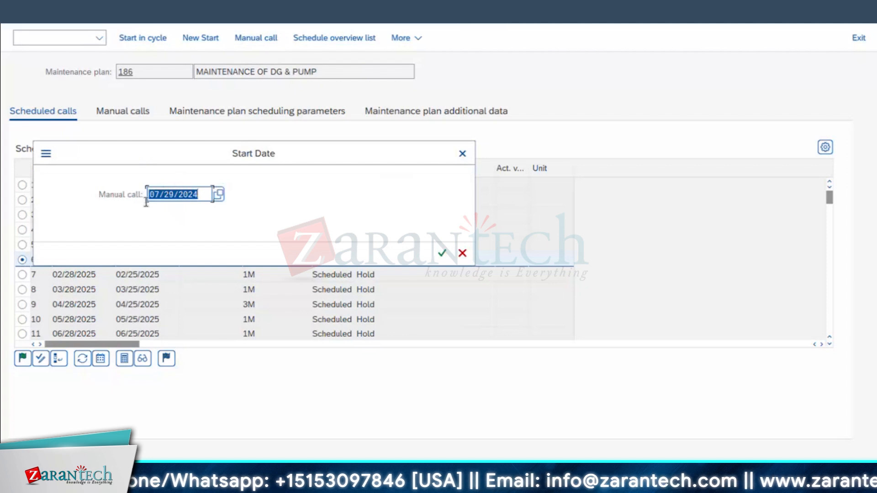
{"action": "left_click", "coordinate": [442, 252]}
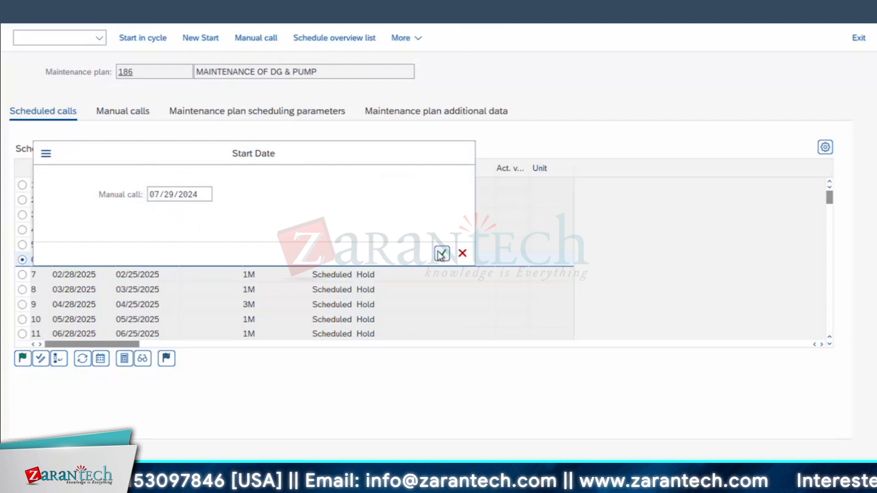
{"action": "left_click", "coordinate": [237, 241]}
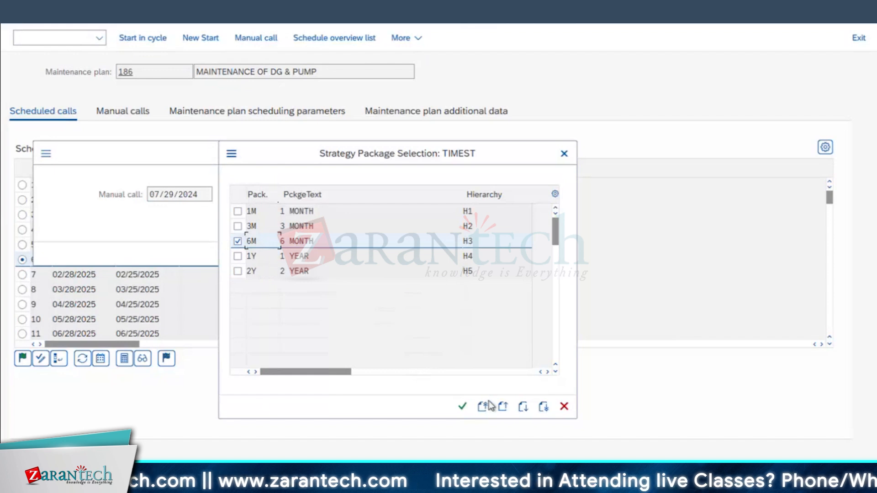
{"action": "left_click", "coordinate": [463, 407]}
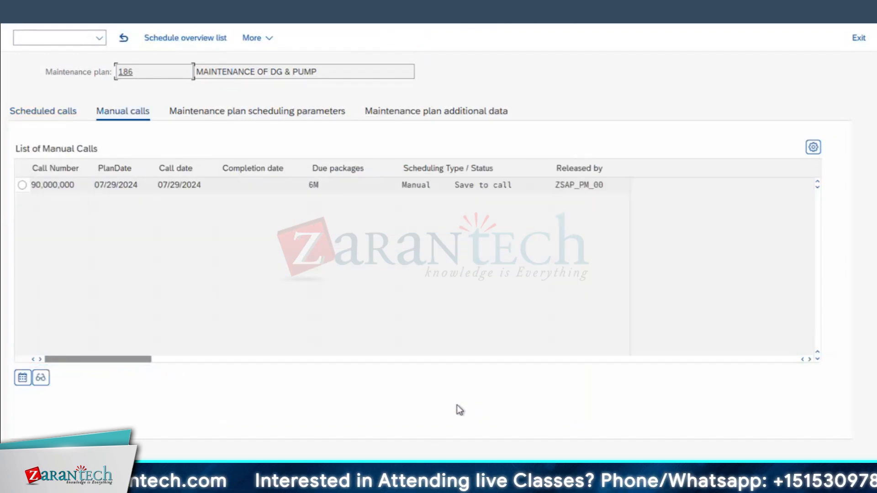
{"action": "left_click", "coordinate": [22, 186]}
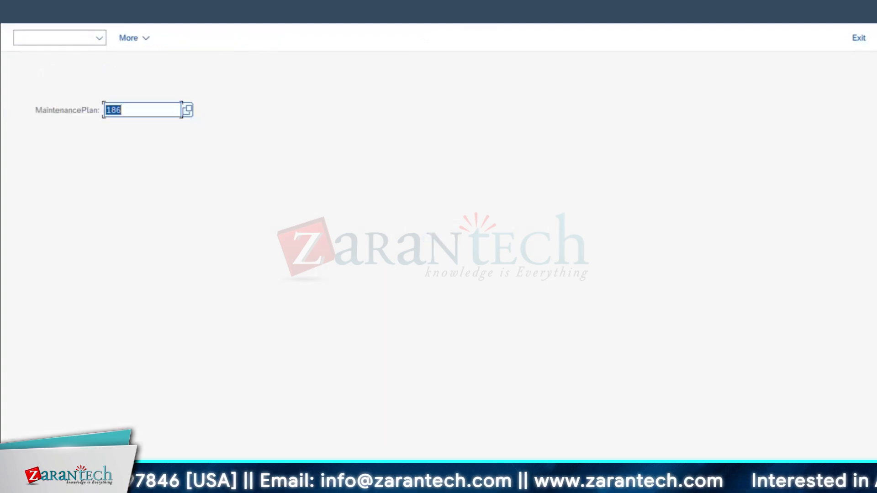
Switch to the Display Maintenance Plan window, reload plan 186 and show its manual maintenance schedule calls.
{"action": "left_click", "coordinate": [249, 490]}
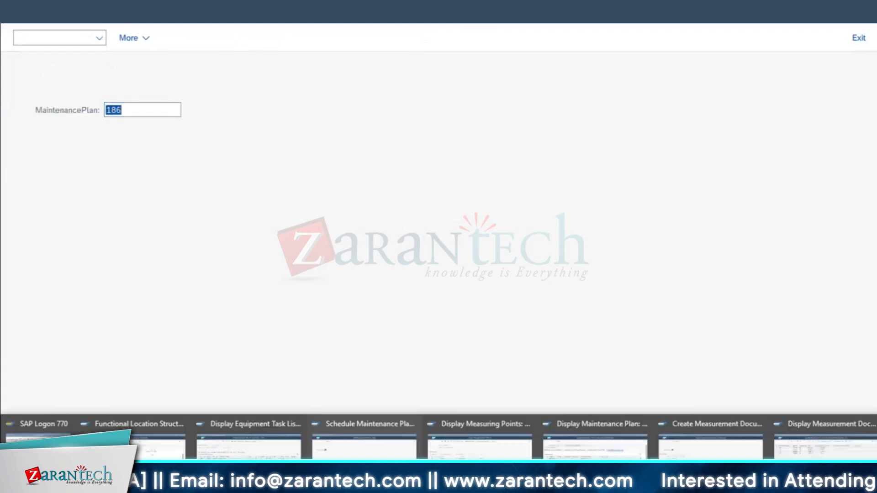
{"action": "left_click", "coordinate": [601, 455]}
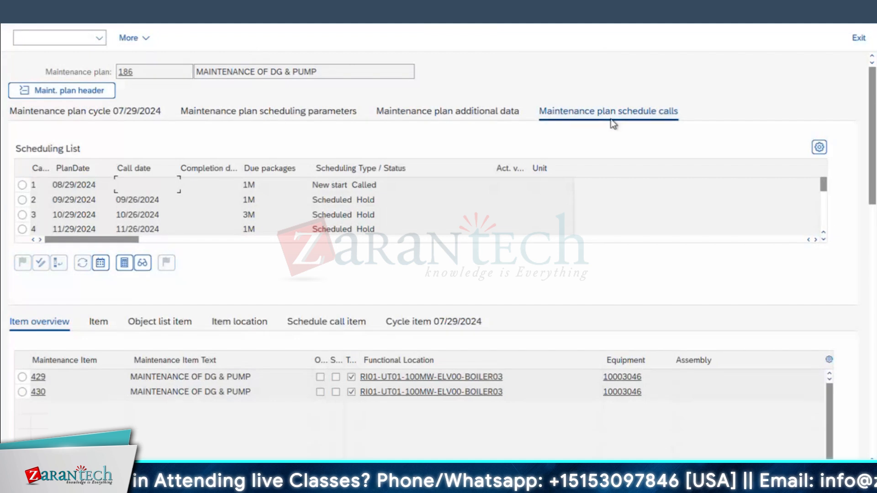
{"action": "left_click", "coordinate": [25, 23]}
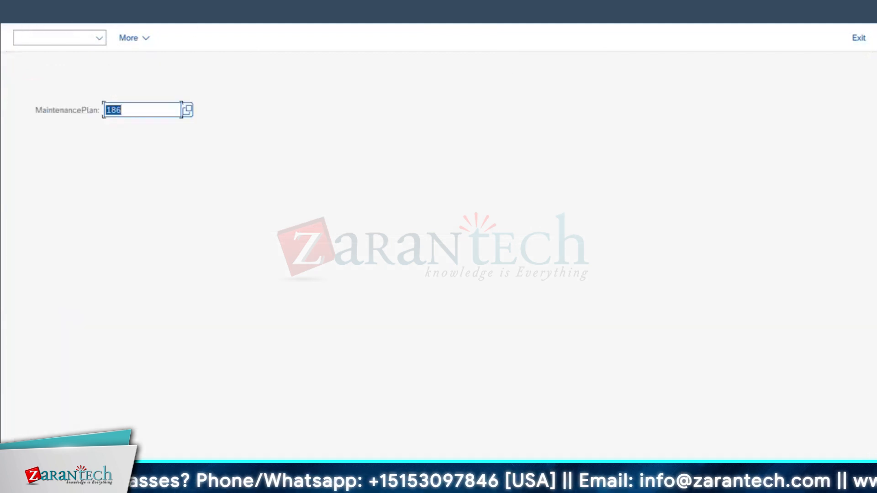
{"action": "key", "text": "Return"}
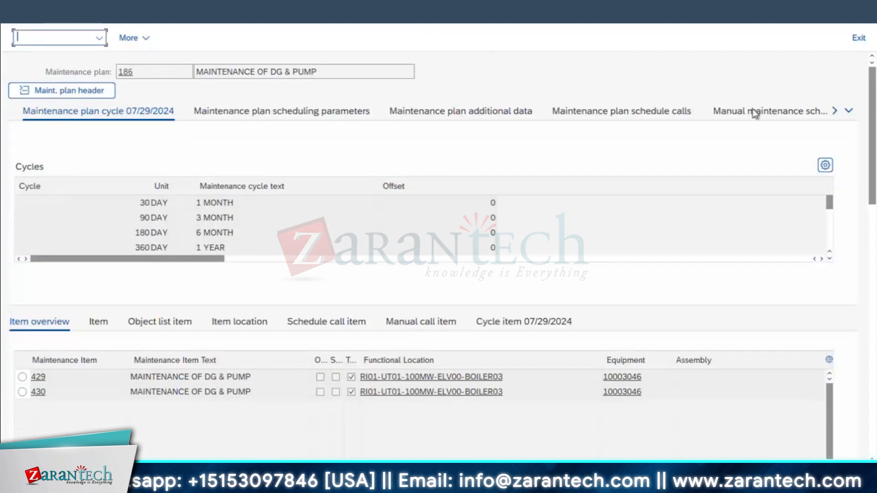
{"action": "left_click", "coordinate": [759, 118]}
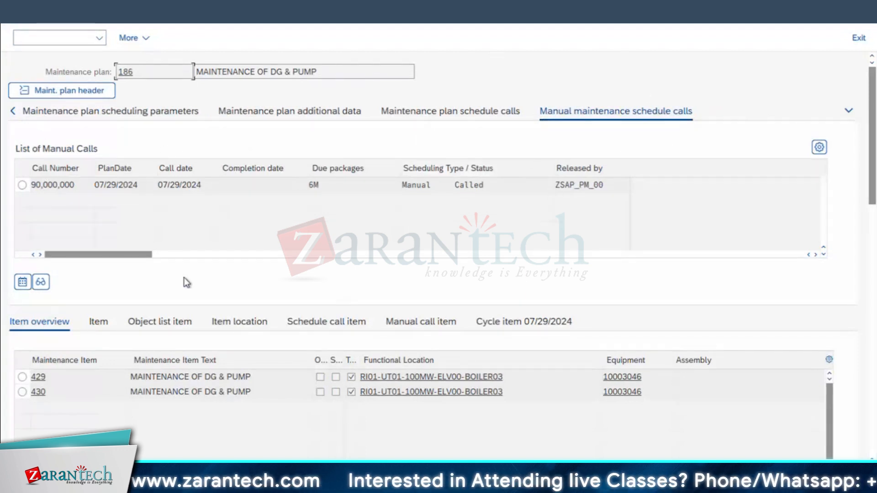
Display the call objects of the manual 6M call dated 07/29/2024 and check the orders for maintenance items 429 and 430.
{"action": "left_click", "coordinate": [21, 187]}
{"action": "left_click", "coordinate": [23, 186]}
{"action": "left_click", "coordinate": [41, 281]}
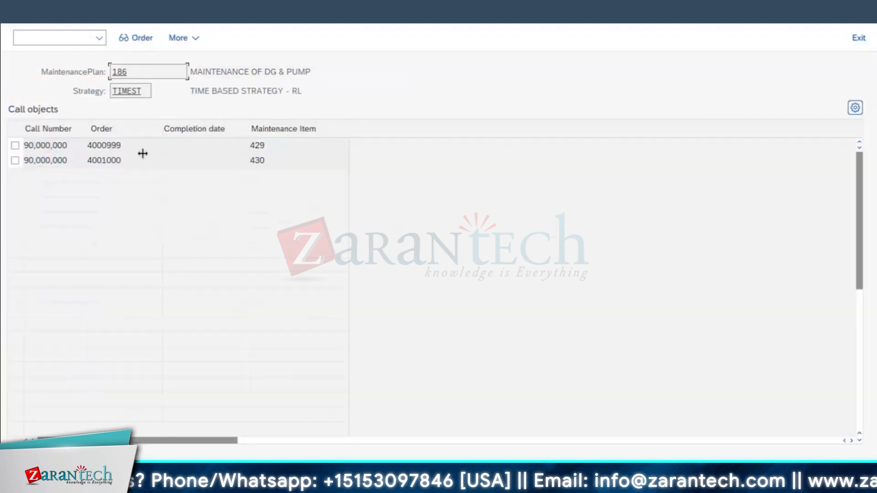
{"action": "left_click", "coordinate": [111, 161]}
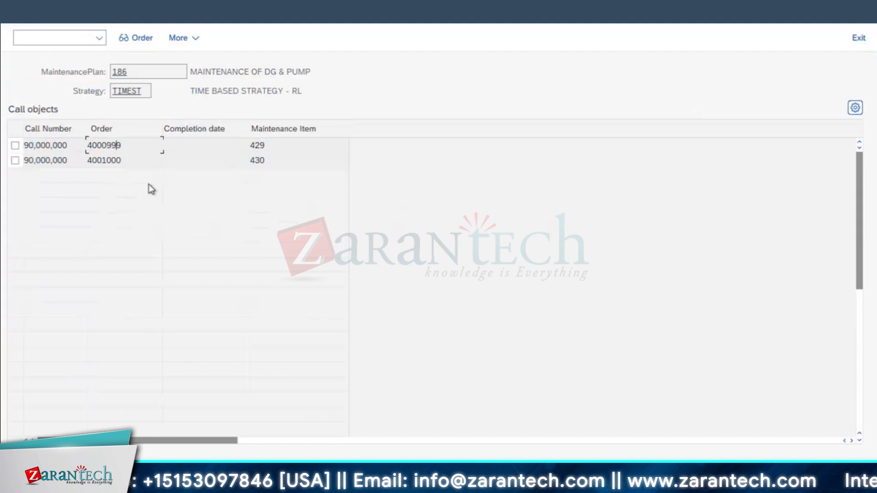
{"action": "double_click", "coordinate": [274, 145]}
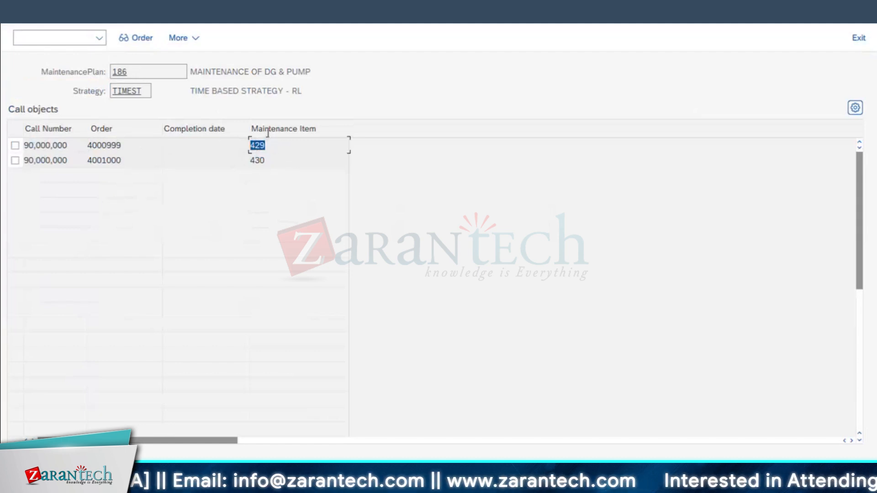
{"action": "double_click", "coordinate": [258, 160]}
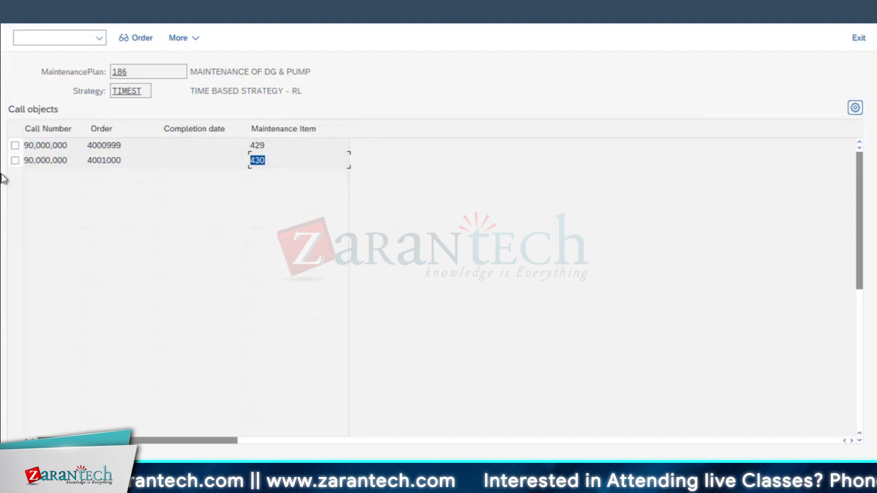
Open the order for maintenance item 430, check its previous call, call number and task list planning data, and return to the call objects.
{"action": "left_click", "coordinate": [15, 161]}
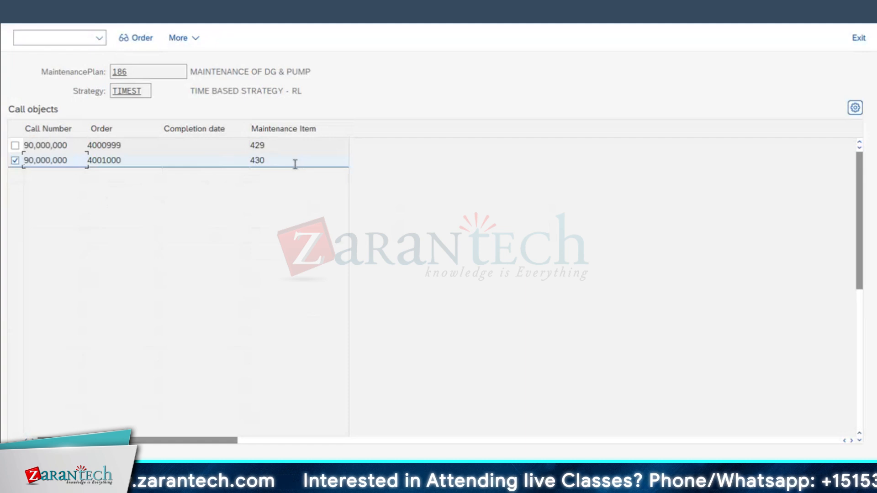
{"action": "left_click", "coordinate": [124, 39]}
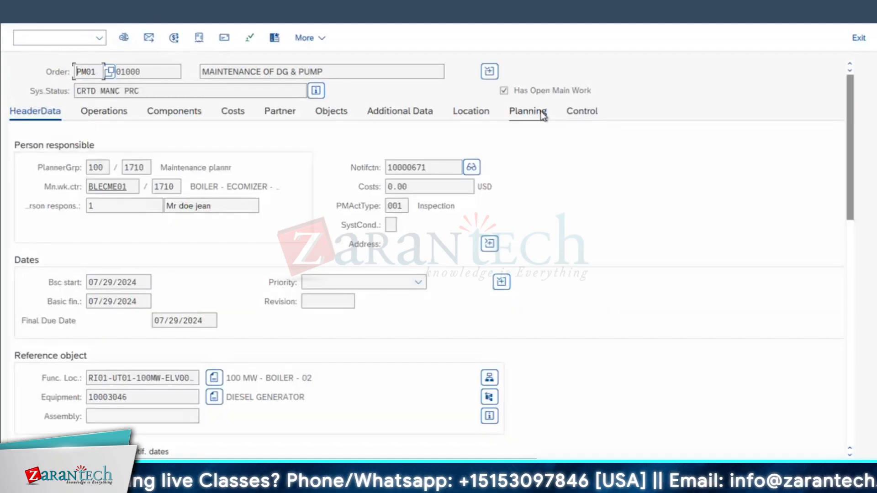
{"action": "left_click", "coordinate": [543, 114]}
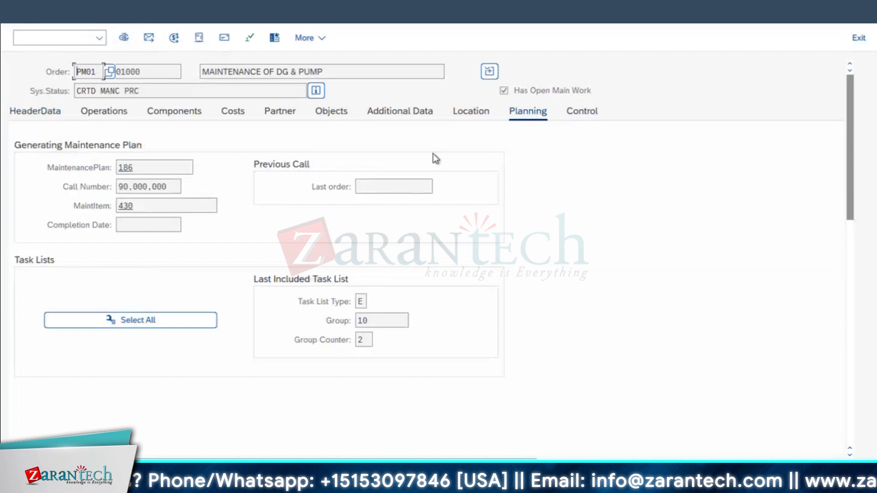
{"action": "left_click", "coordinate": [392, 185]}
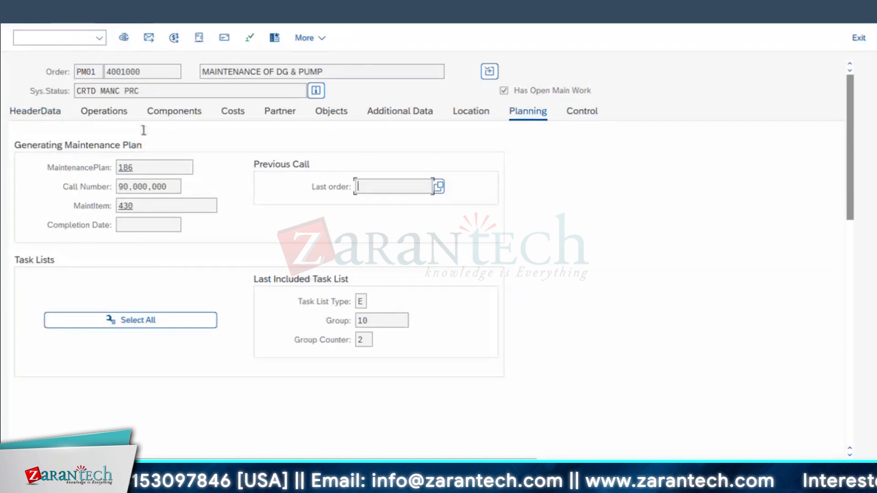
{"action": "left_click", "coordinate": [163, 188]}
{"action": "key", "text": "ctrl+a"}
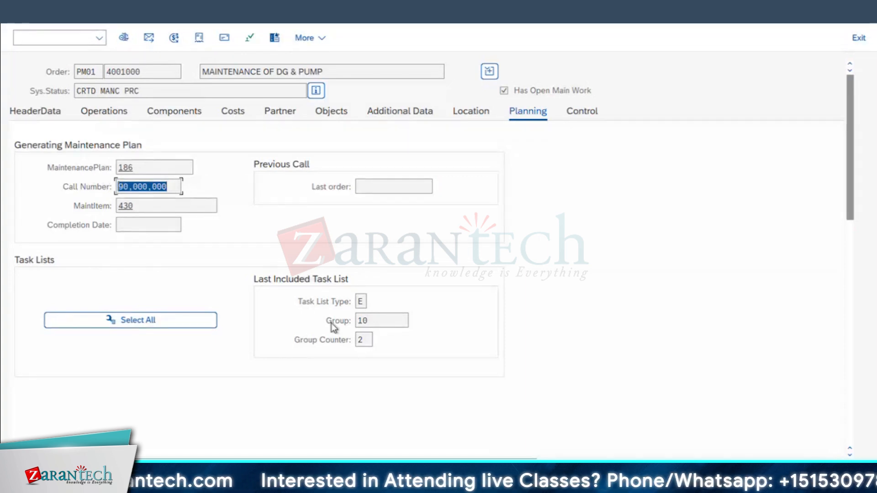
{"action": "left_click", "coordinate": [361, 301]}
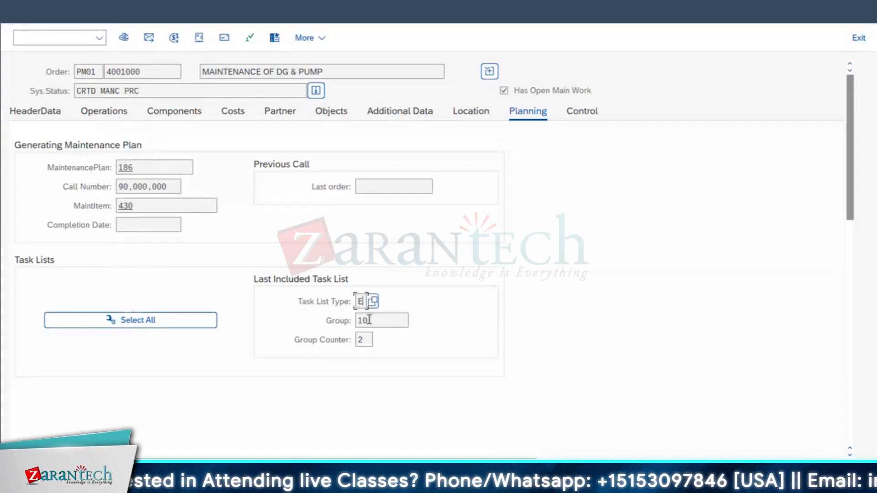
{"action": "key", "text": "Tab"}
{"action": "key", "text": "Tab"}
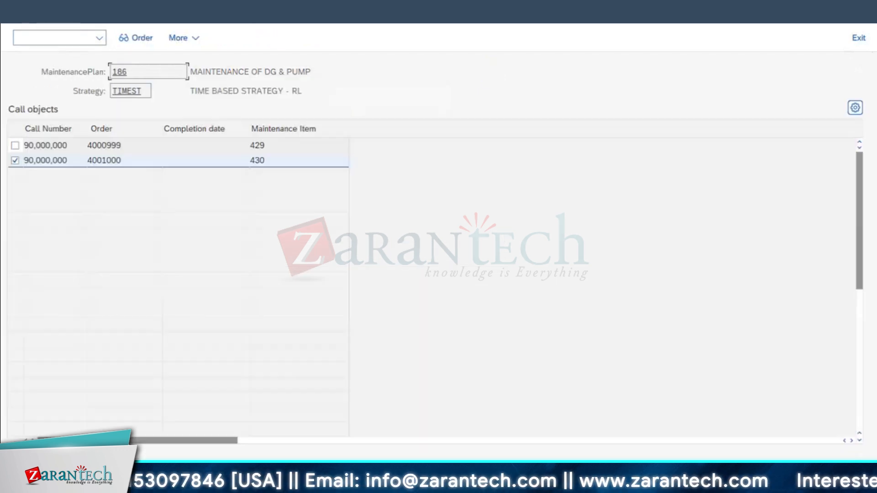
Open the order for maintenance item 429, review its planning data and operations, and return to the plan's manual calls.
{"action": "left_click", "coordinate": [15, 146]}
{"action": "left_click", "coordinate": [15, 160]}
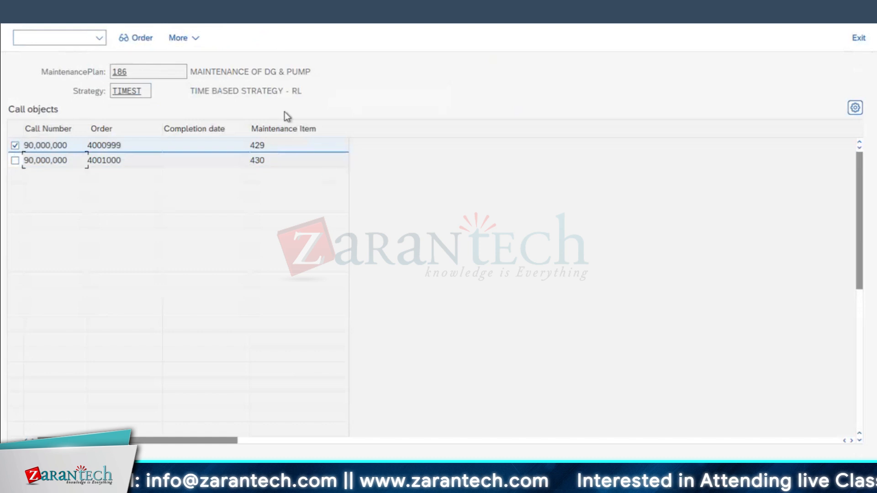
{"action": "left_click", "coordinate": [139, 38]}
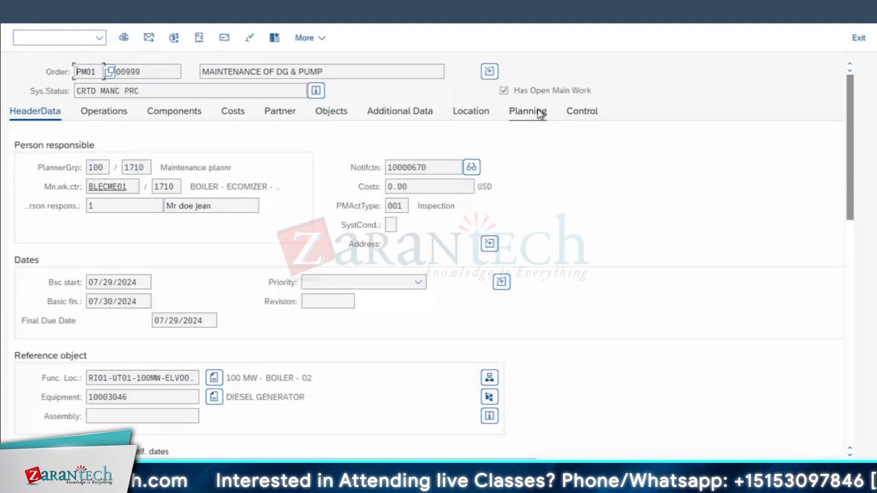
{"action": "left_click", "coordinate": [538, 113]}
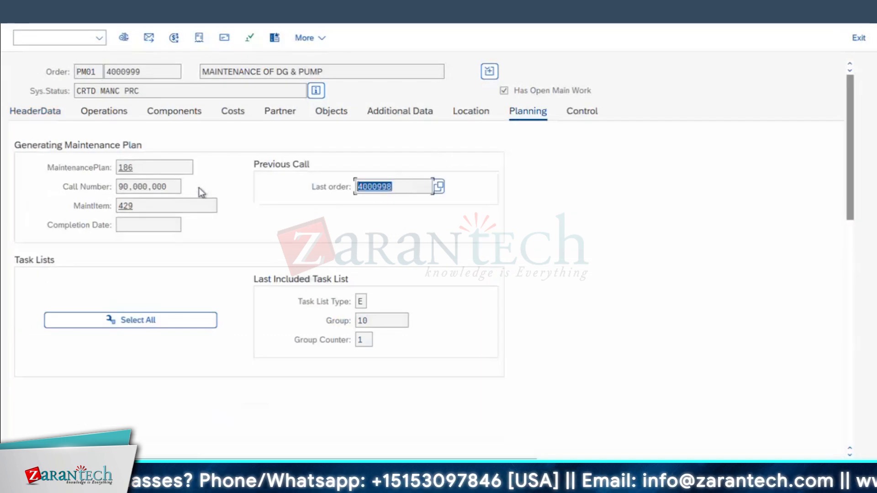
{"action": "left_click_drag", "start_coordinate": [168, 187], "coordinate": [2, 198]}
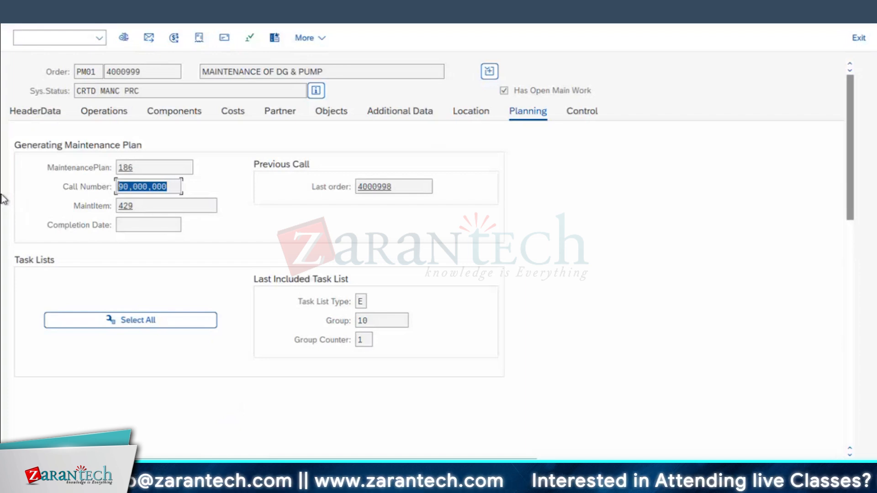
{"action": "left_click", "coordinate": [106, 113]}
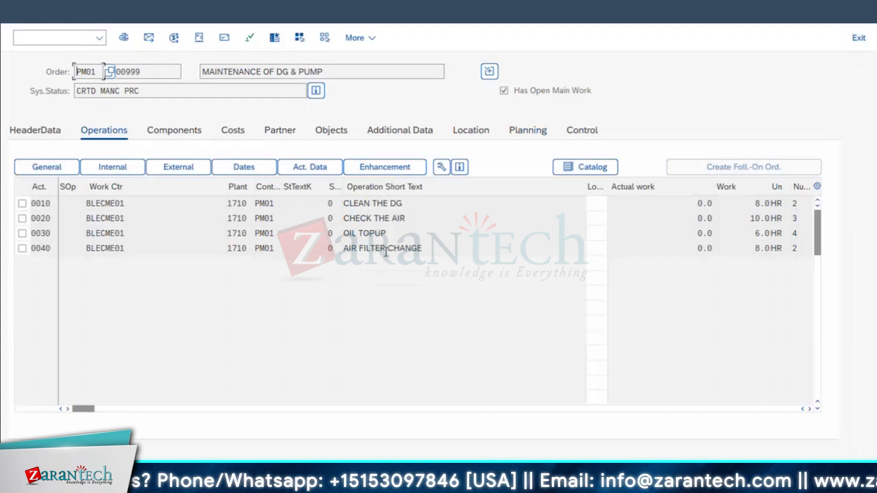
{"action": "key", "text": "F3"}
{"action": "key", "text": "F3"}
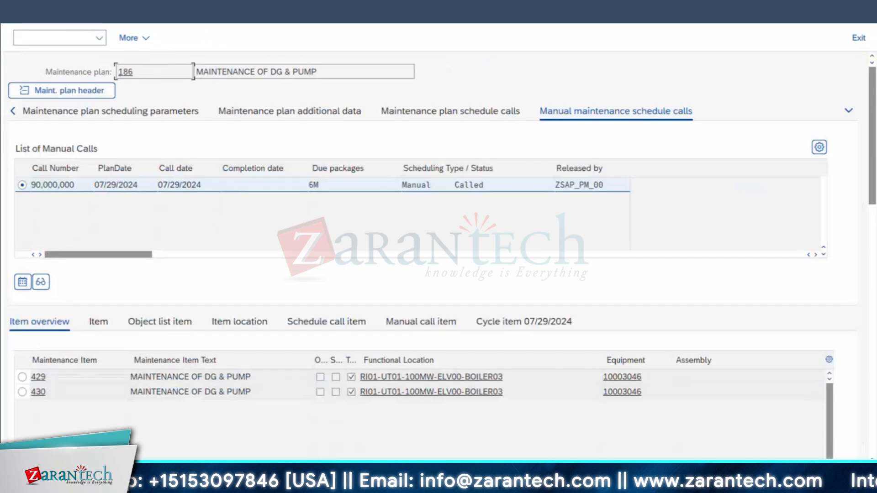
Switch to the scheduling window, load plan 186 and check the due package and call dates of the first scheduled calls.
{"action": "mouse_move", "coordinate": [475, 484]}
{"action": "left_click", "coordinate": [377, 434]}
{"action": "key", "text": "Return"}
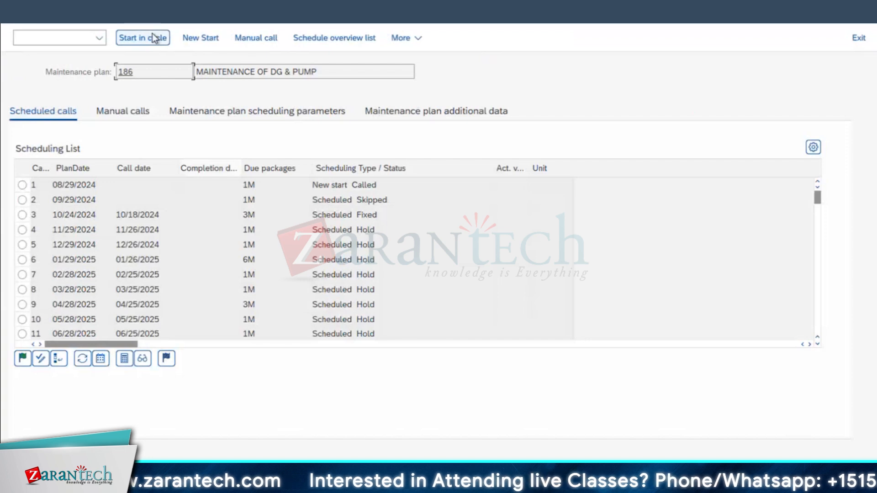
{"action": "left_click", "coordinate": [258, 186]}
{"action": "left_click_drag", "start_coordinate": [259, 185], "coordinate": [219, 187]}
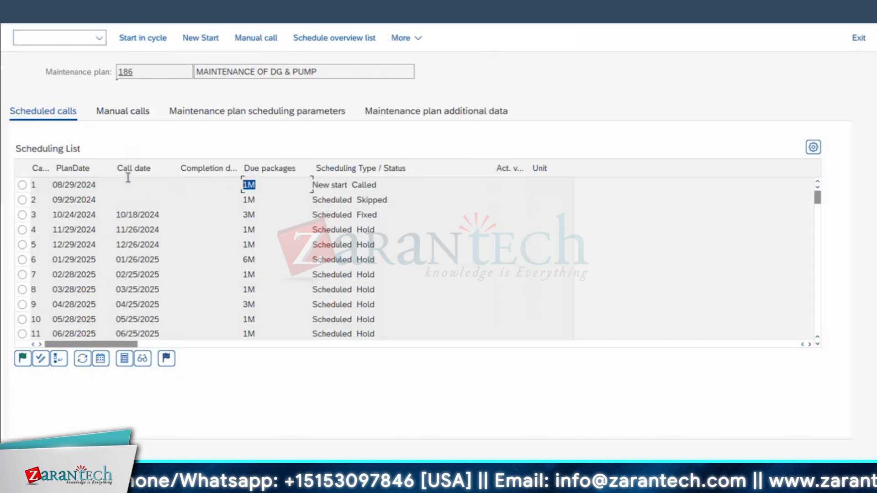
{"action": "left_click", "coordinate": [129, 200]}
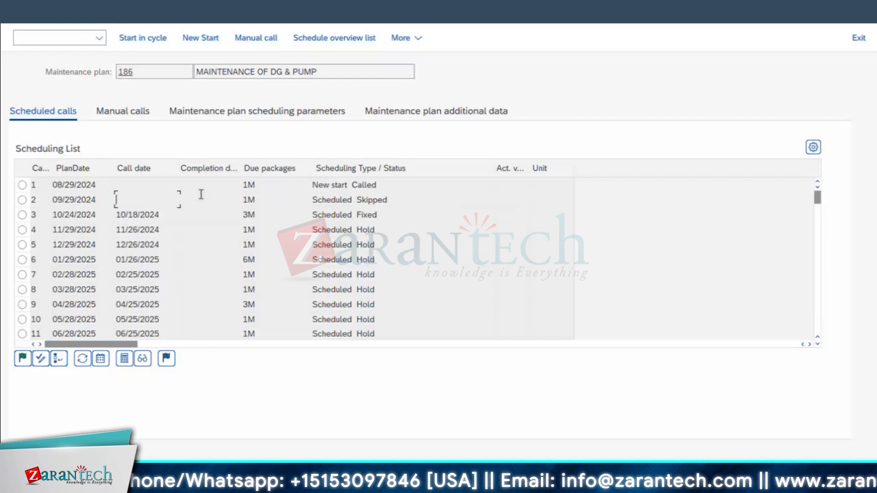
Leave the scheduling list of plan 186, saving the maintenance plan, and reopen it for scheduling.
{"action": "key", "text": "F3"}
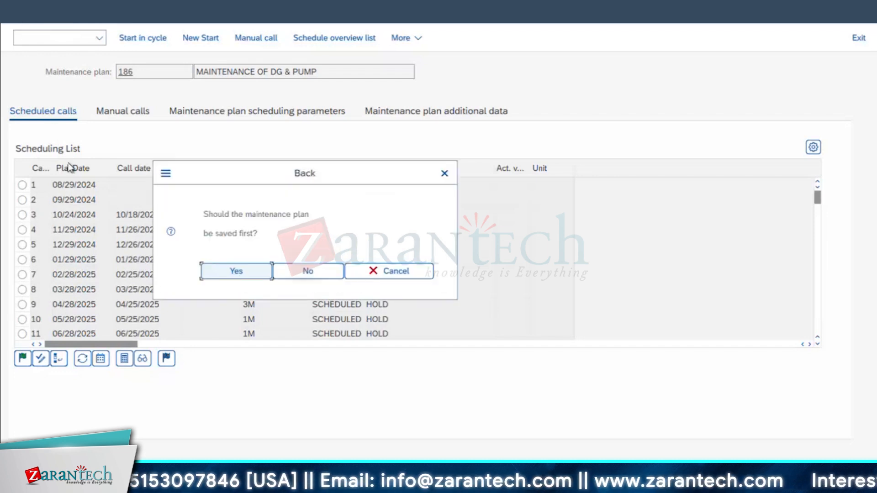
{"action": "left_click", "coordinate": [114, 180]}
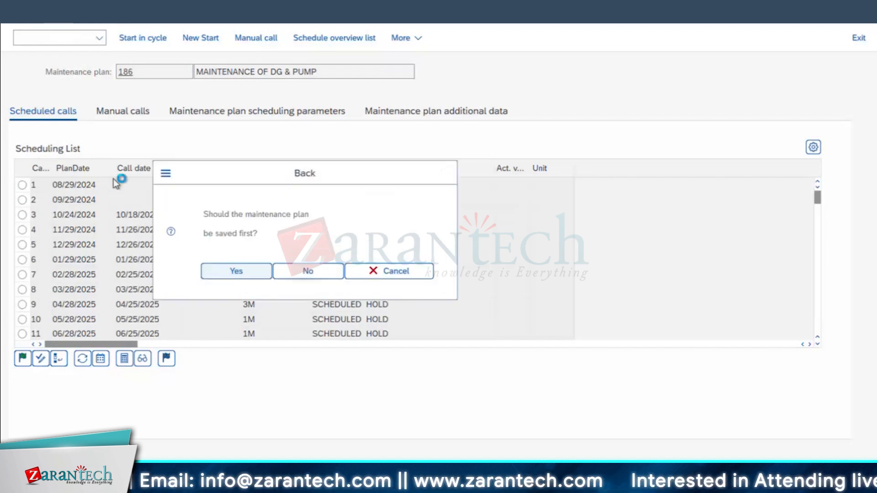
{"action": "key", "text": "Return"}
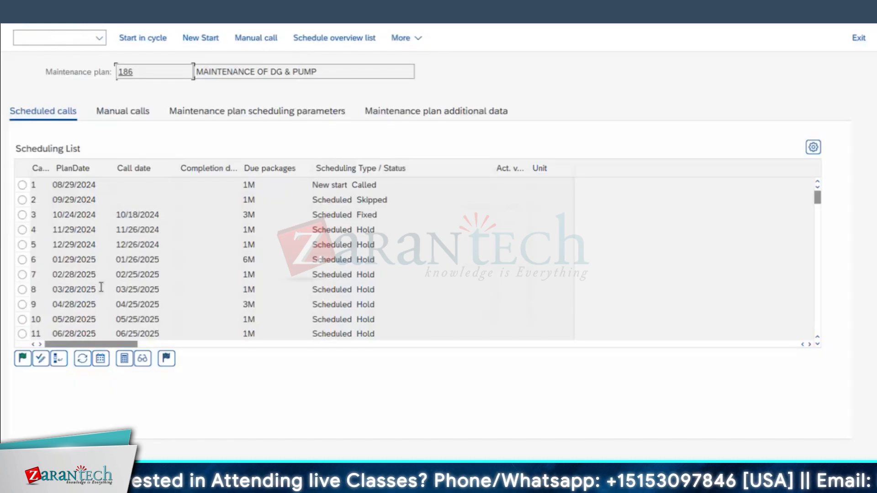
Look through the scheduled calls of plan 186 down to the last one and check its call date.
{"action": "scroll", "coordinate": [101, 287], "scroll_direction": "down", "scroll_amount": 9}
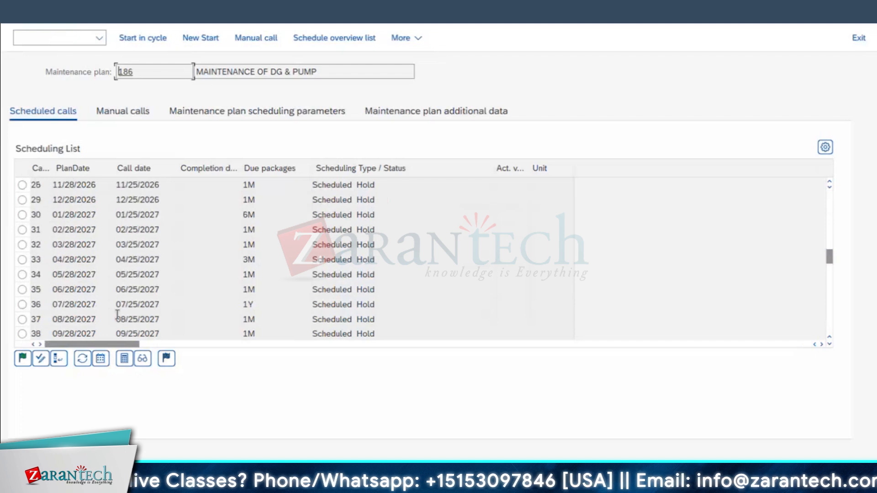
{"action": "scroll", "coordinate": [117, 315], "scroll_direction": "down", "scroll_amount": 5}
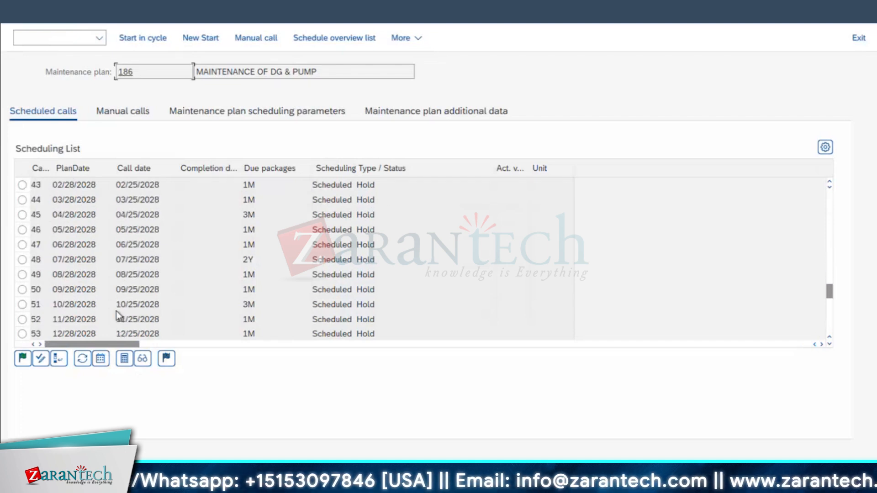
{"action": "scroll", "coordinate": [118, 315], "scroll_direction": "down", "scroll_amount": 6}
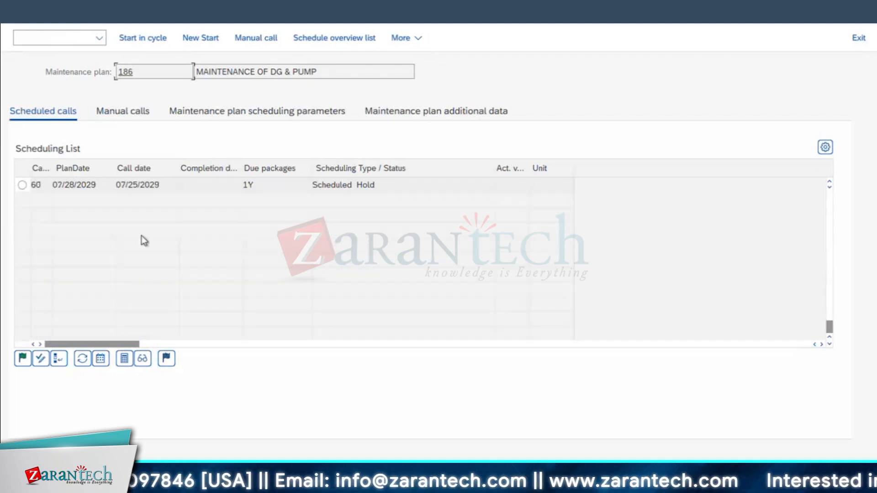
{"action": "scroll", "coordinate": [160, 208], "scroll_direction": "up", "scroll_amount": 1}
{"action": "left_click", "coordinate": [157, 229]}
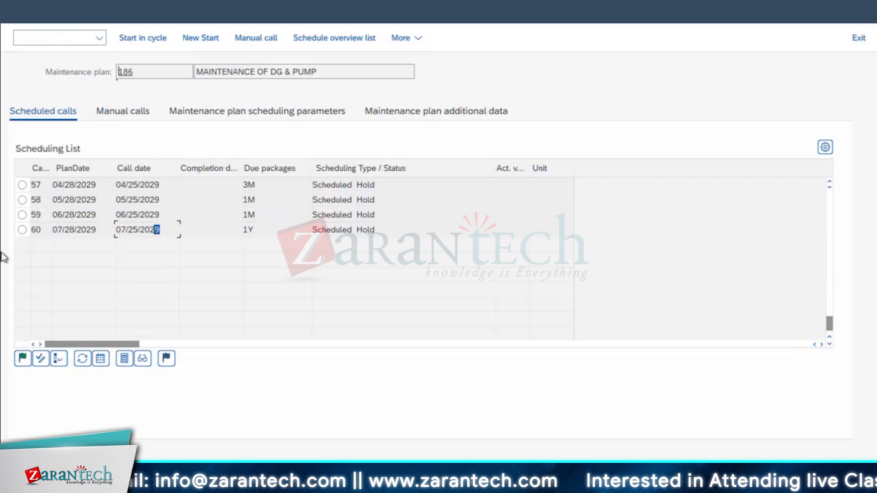
{"action": "left_click_drag", "start_coordinate": [1, 252], "coordinate": [1, 251]}
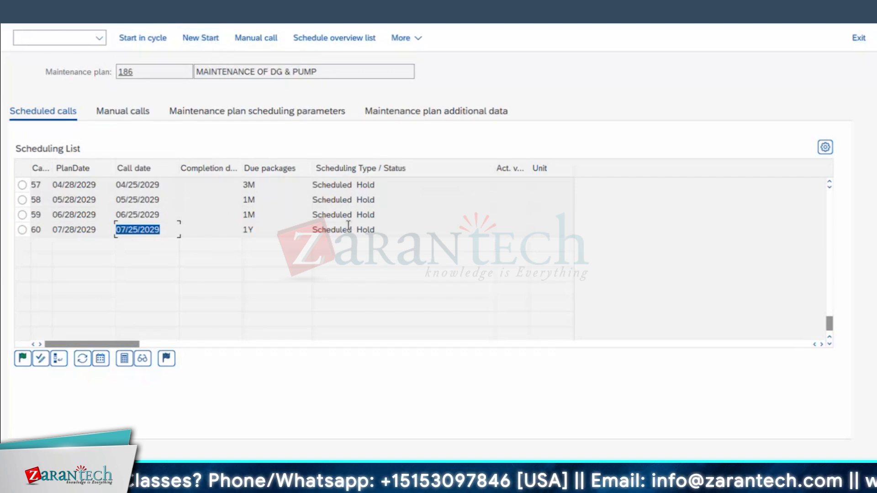
Start a new scheduling cycle for plan 186 from 07/29/2024, skipping the waiting calls to keep their history.
{"action": "left_click", "coordinate": [206, 40]}
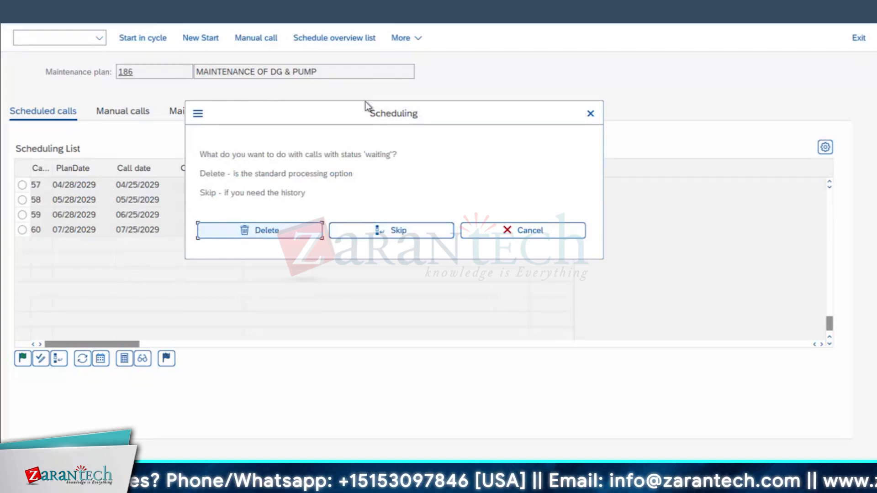
{"action": "left_click_drag", "start_coordinate": [366, 108], "coordinate": [461, 86]}
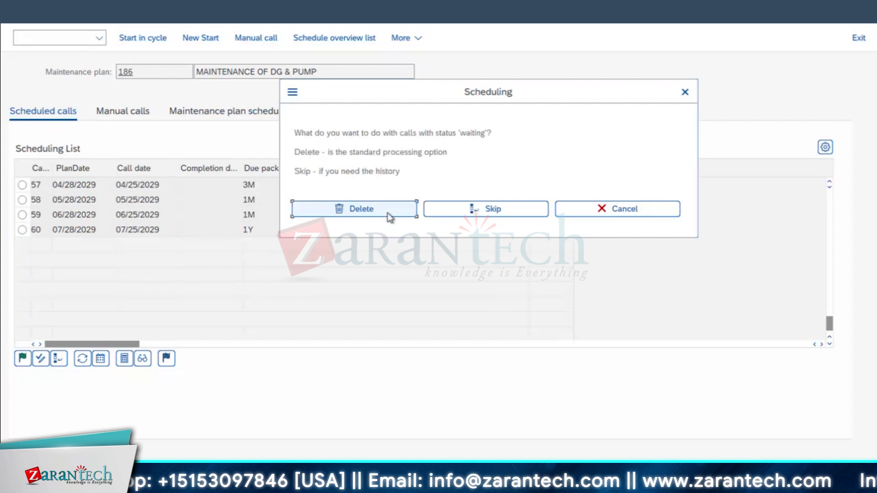
{"action": "left_click", "coordinate": [483, 211]}
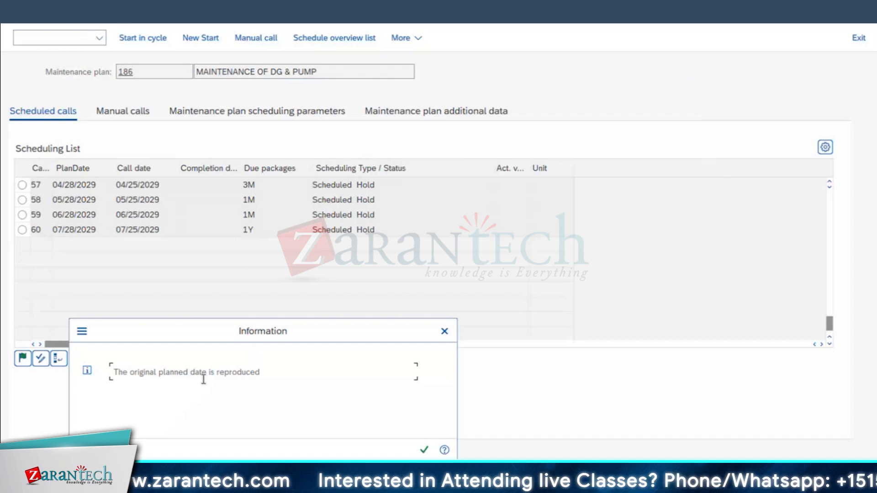
{"action": "left_click", "coordinate": [424, 450]}
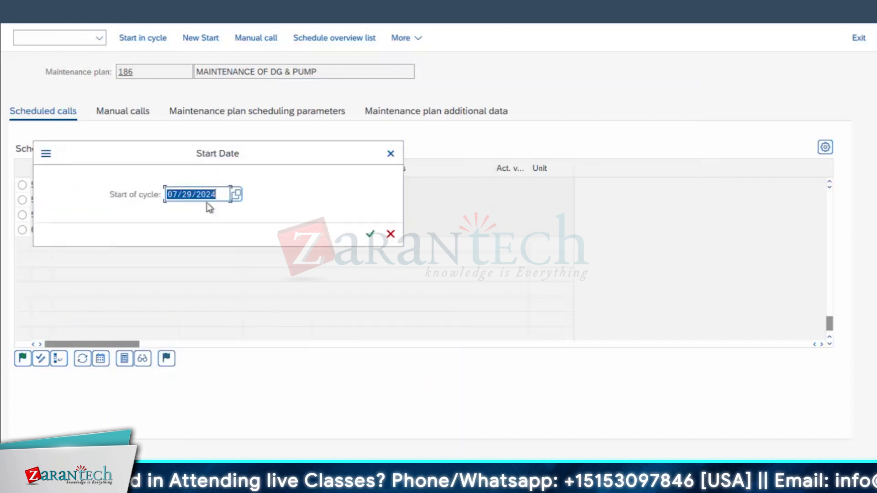
{"action": "left_click", "coordinate": [371, 233]}
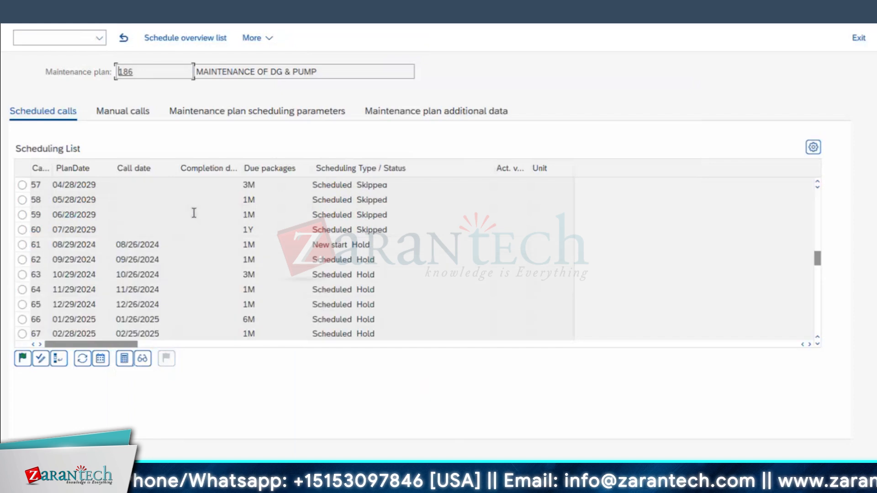
Check the status of call 60, save the restarted schedule and reopen the scheduling list of plan 186.
{"action": "left_click", "coordinate": [36, 229]}
{"action": "left_click", "coordinate": [359, 225]}
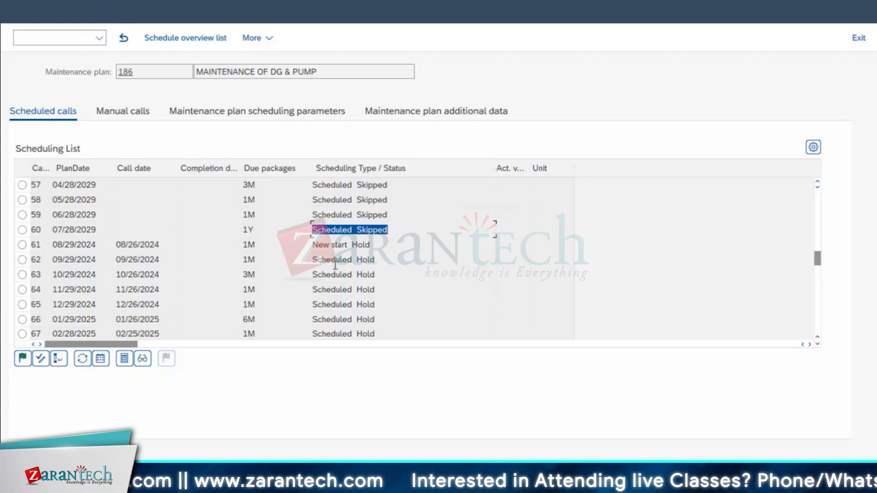
{"action": "key", "text": "F3"}
{"action": "key", "text": "Return"}
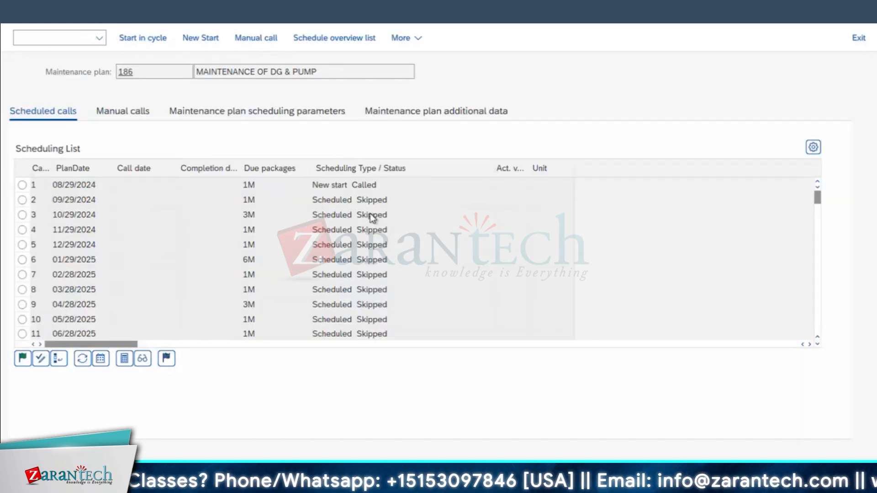
Examine the restarted calls of plan 186, from the plan date of new-start call 61 through to final call 120.
{"action": "scroll", "coordinate": [371, 213], "scroll_direction": "down", "scroll_amount": 2}
{"action": "scroll", "coordinate": [90, 217], "scroll_direction": "down", "scroll_amount": 2}
{"action": "scroll", "coordinate": [88, 218], "scroll_direction": "down", "scroll_amount": 3}
{"action": "scroll", "coordinate": [88, 217], "scroll_direction": "down", "scroll_amount": 12}
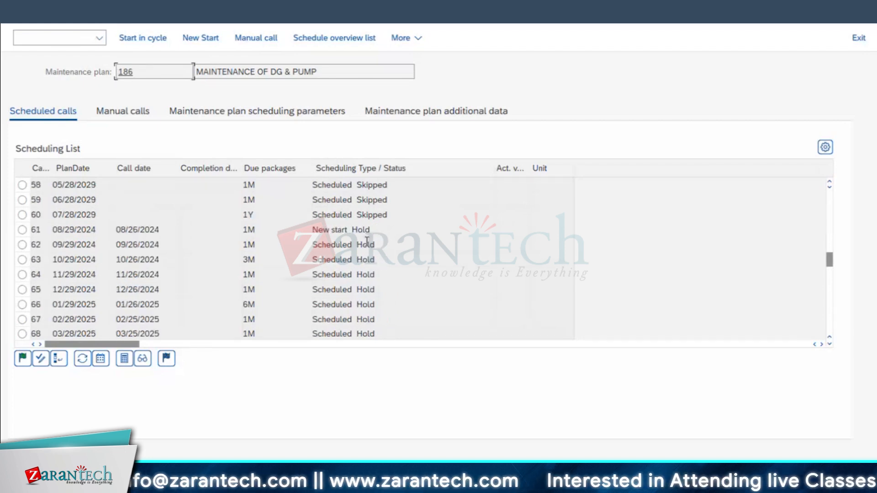
{"action": "scroll", "coordinate": [365, 247], "scroll_direction": "up", "scroll_amount": 1}
{"action": "scroll", "coordinate": [119, 238], "scroll_direction": "down", "scroll_amount": 1}
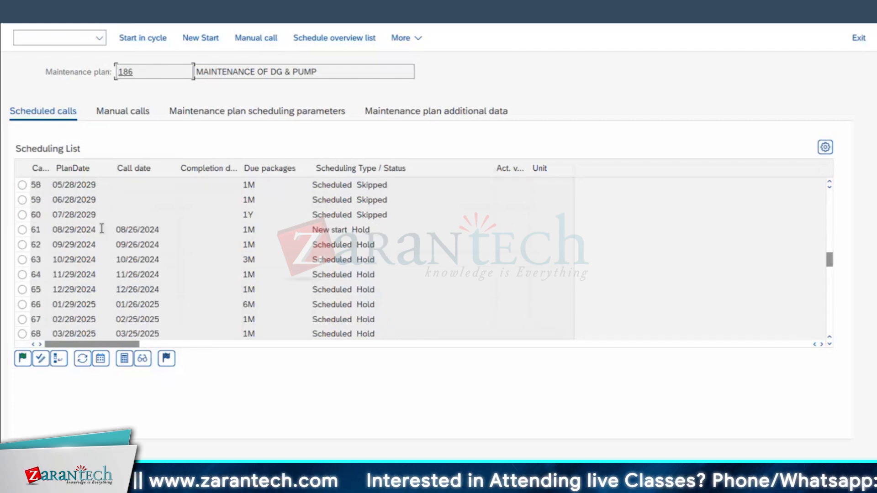
{"action": "left_click", "coordinate": [98, 229]}
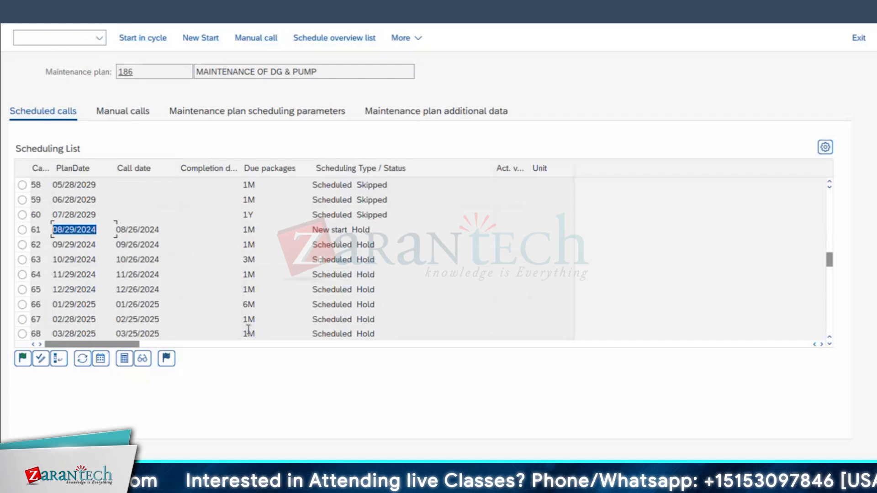
{"action": "left_click", "coordinate": [22, 229]}
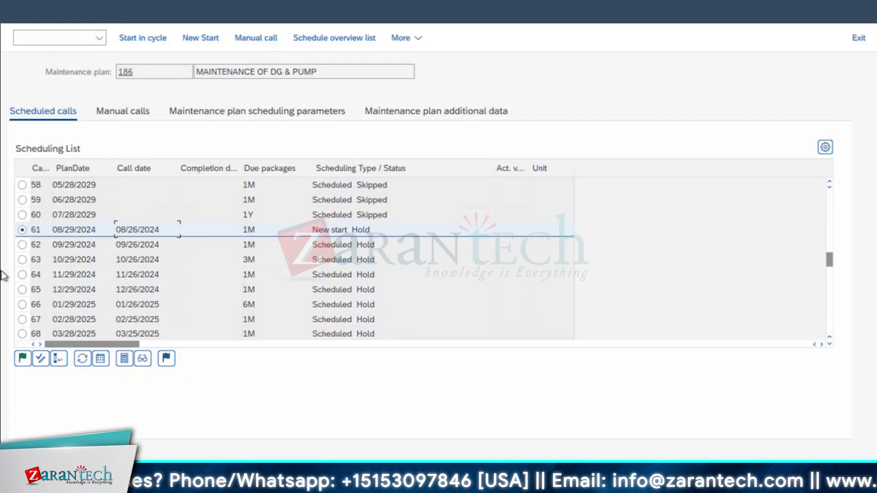
{"action": "left_click_drag", "start_coordinate": [77, 230], "coordinate": [4, 274]}
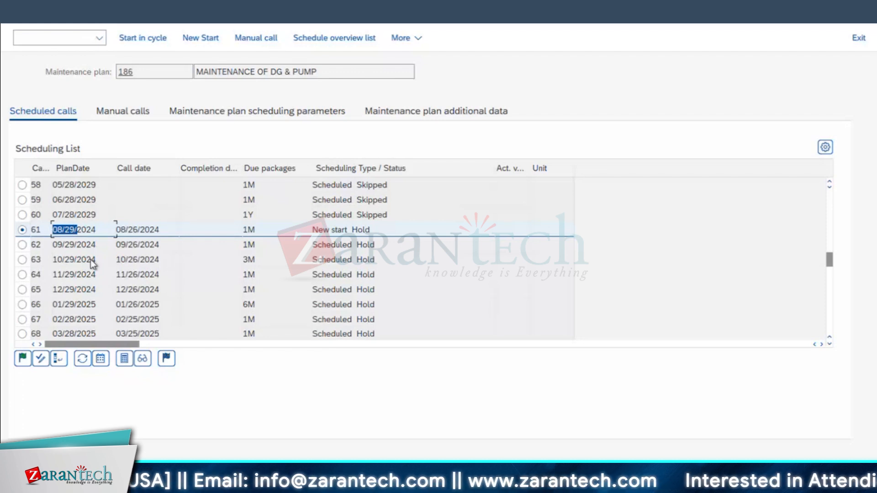
{"action": "scroll", "coordinate": [93, 263], "scroll_direction": "down", "scroll_amount": 5}
{"action": "scroll", "coordinate": [92, 262], "scroll_direction": "down", "scroll_amount": 15}
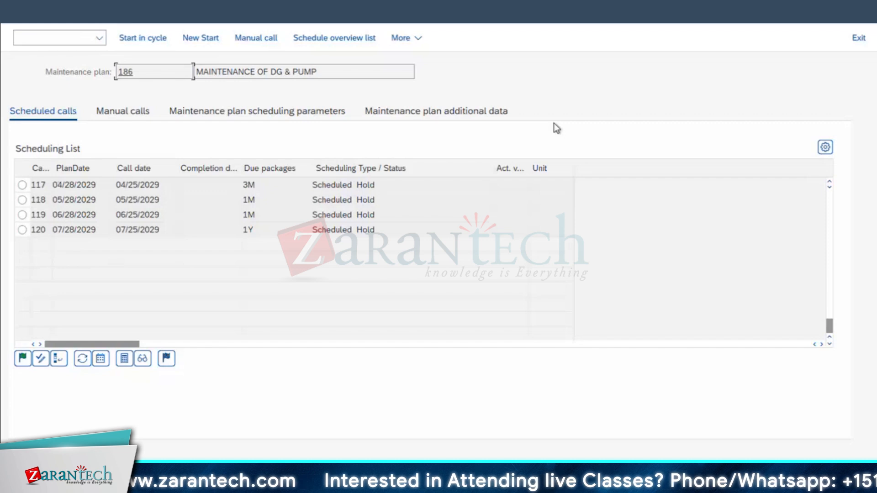
{"action": "scroll", "coordinate": [561, 171], "scroll_direction": "up", "scroll_amount": 1}
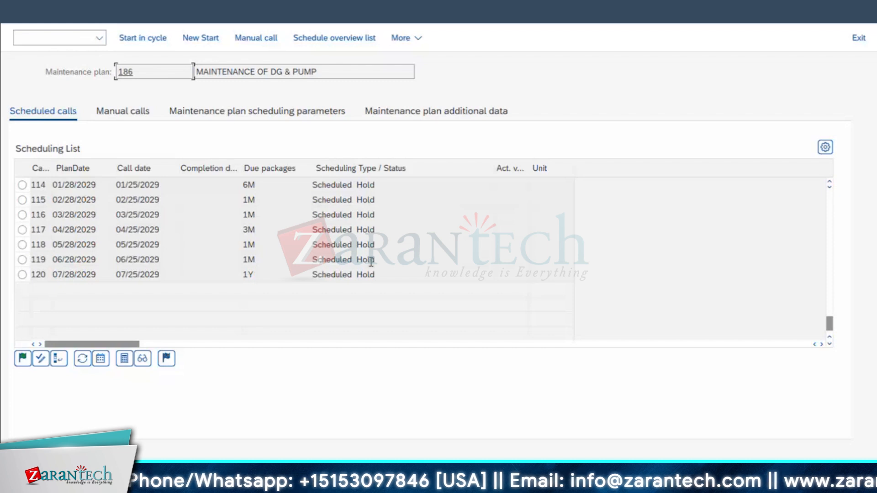
Leave the scheduling of plan 186 and start a new maintenance plan with transaction IP41, describing it as SINGLE CYCLE - GREASING OF MOTOR.
{"action": "key", "text": "F3"}
{"action": "key", "text": "F3"}
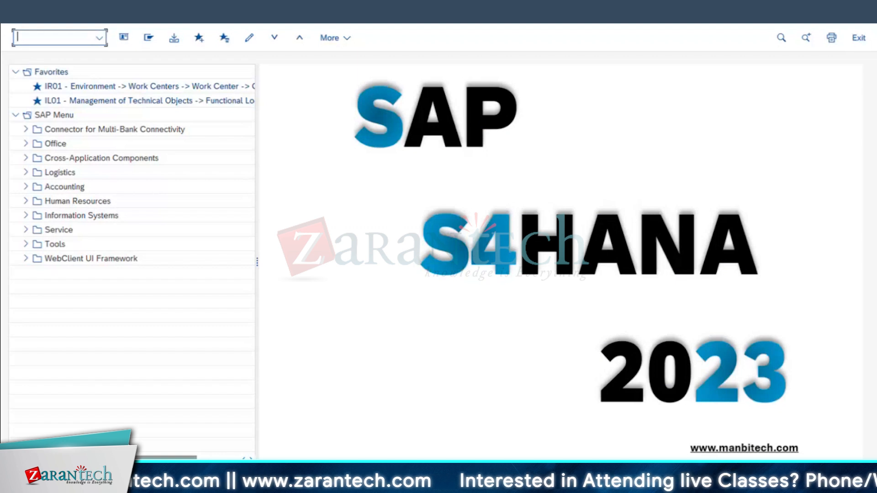
{"action": "type", "text": "IP41"}
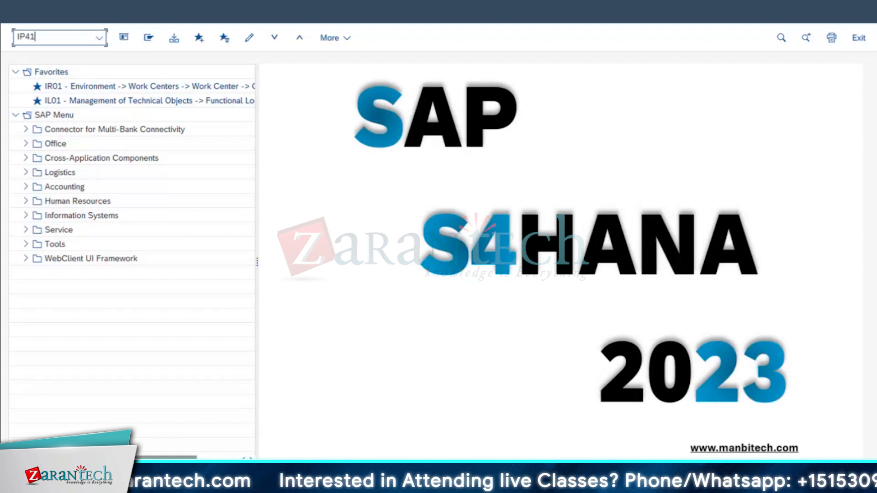
{"action": "key", "text": "Return"}
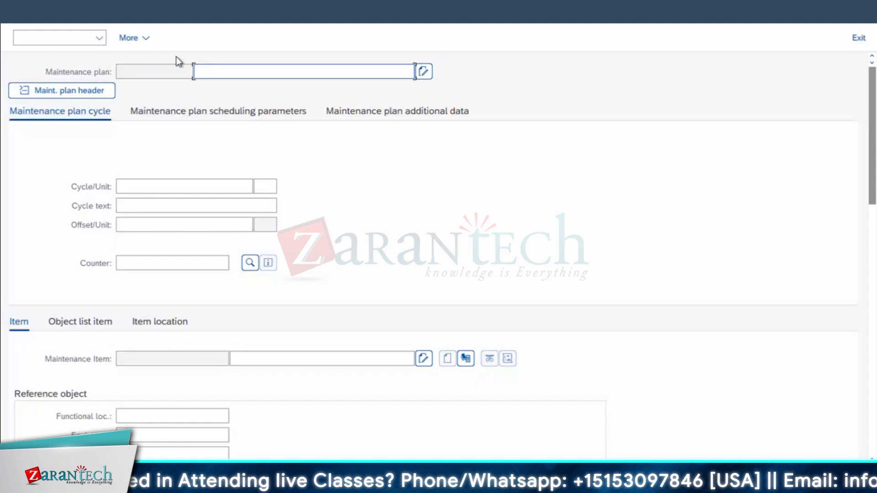
{"action": "type", "text": "SINGLE CYCLE - GREAS"}
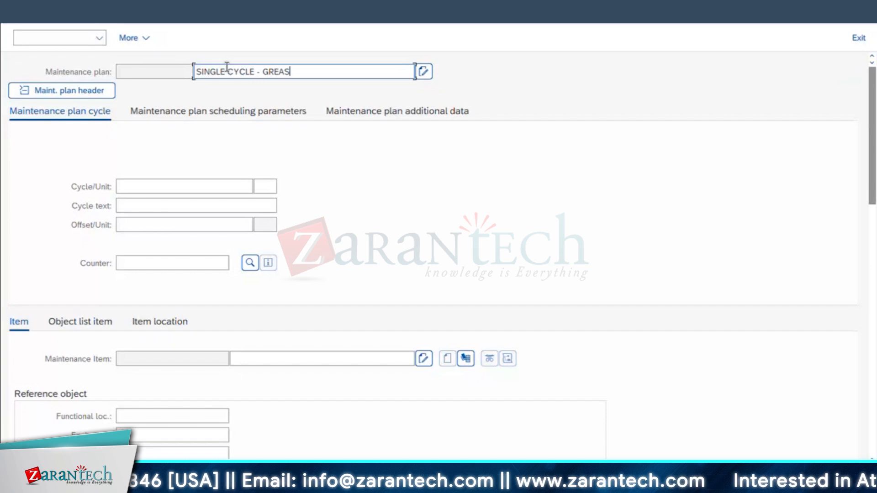
{"action": "type", "text": "ING OF MOTOR"}
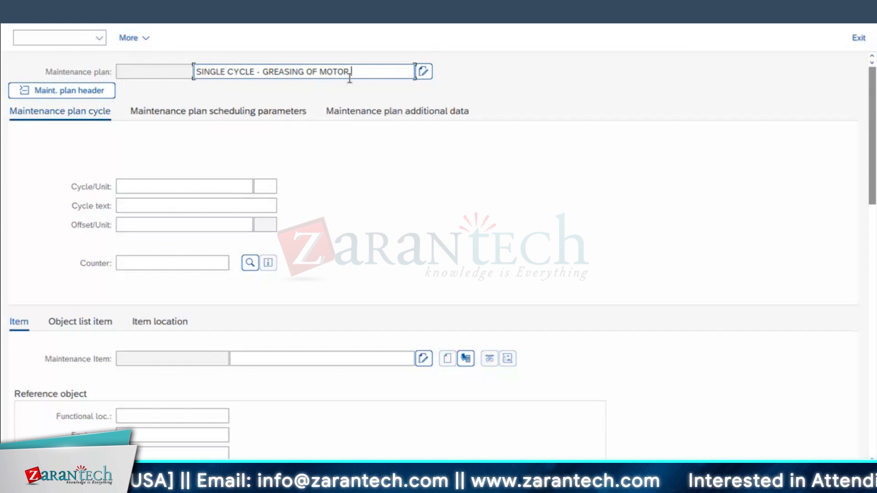
Enter a maintenance plan cycle of 30 with the unit DAY.
{"action": "scroll", "coordinate": [240, 180], "scroll_direction": "down", "scroll_amount": 1}
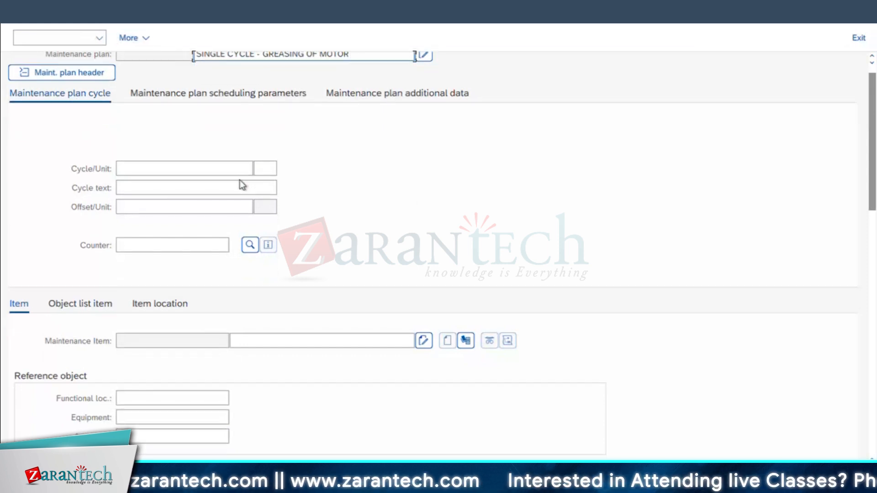
{"action": "left_click", "coordinate": [215, 165]}
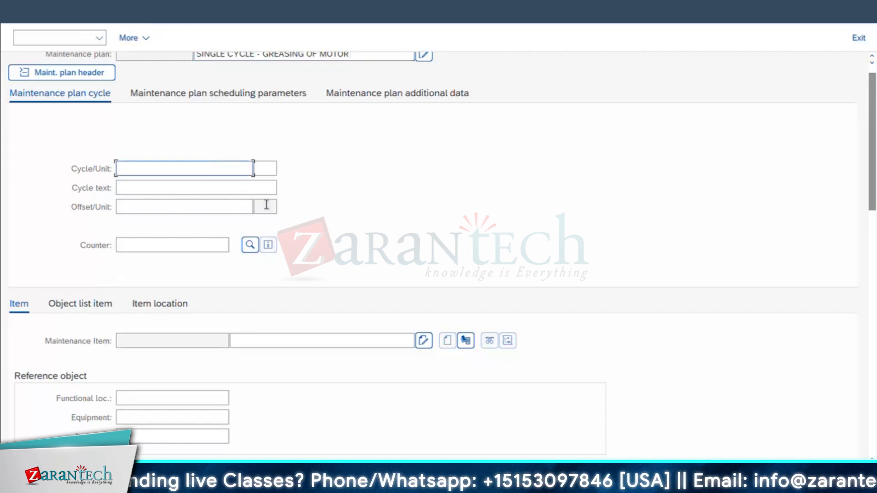
{"action": "type", "text": "30"}
{"action": "key", "text": "Tab"}
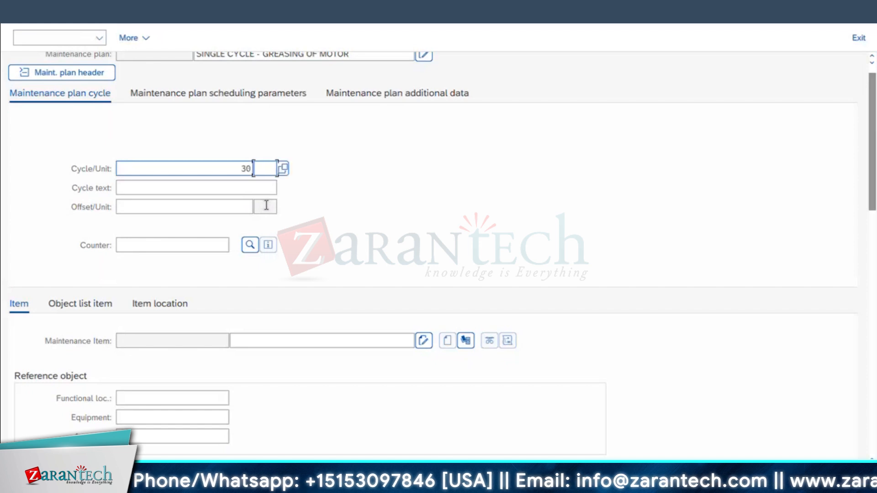
{"action": "type", "text": "D"}
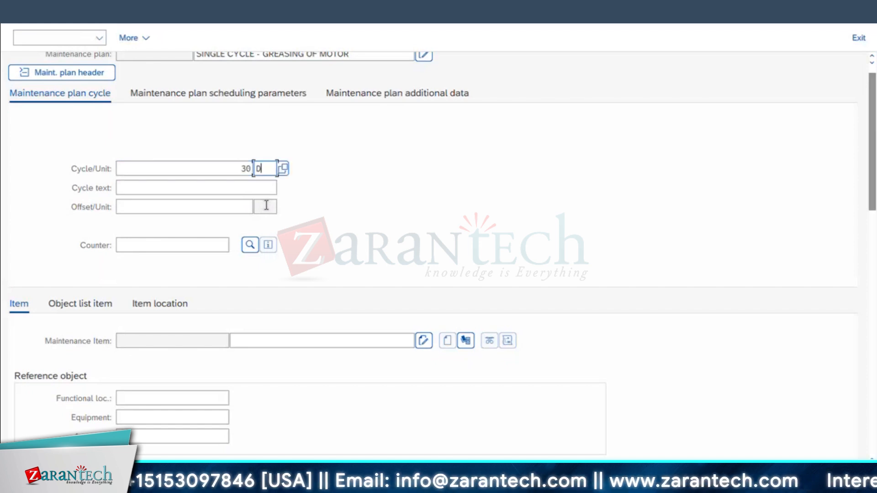
{"action": "type", "text": "AY"}
{"action": "key", "text": "BackSpace"}
{"action": "key", "text": "BackSpace"}
{"action": "key", "text": "BackSpace"}
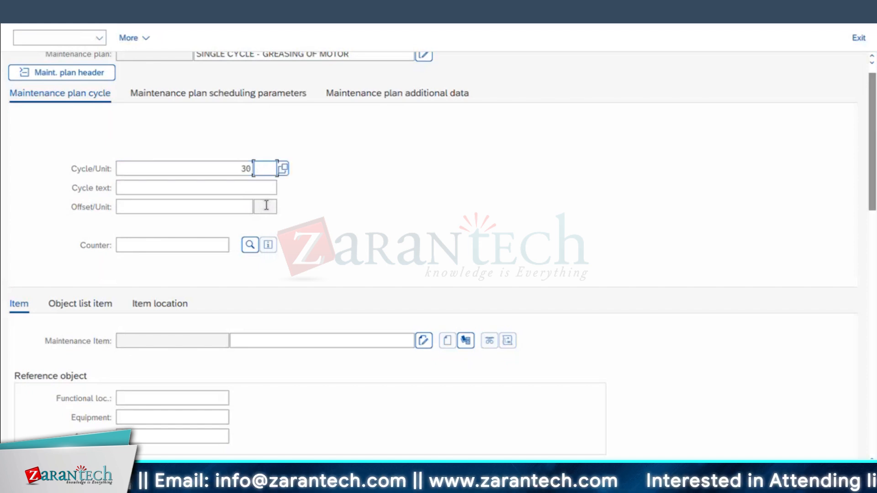
{"action": "type", "text": "MON"}
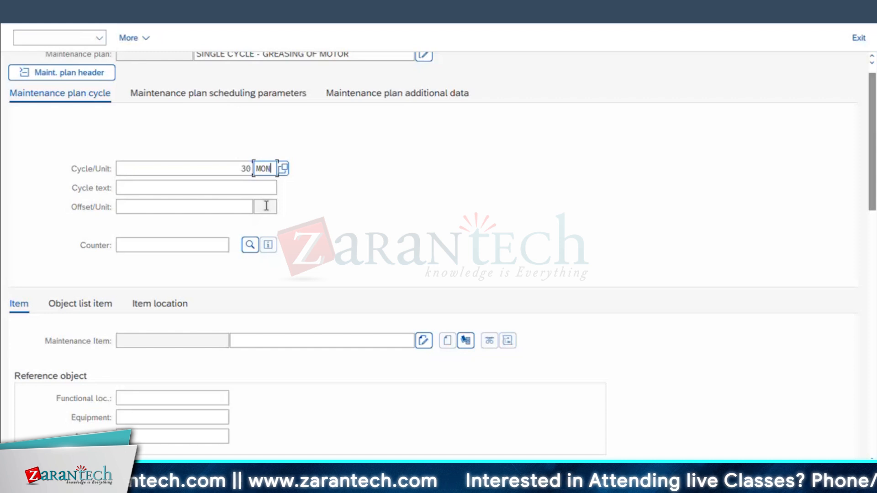
{"action": "key", "text": "BackSpace"}
{"action": "key", "text": "BackSpace"}
{"action": "key", "text": "BackSpace"}
{"action": "type", "text": "DAY"}
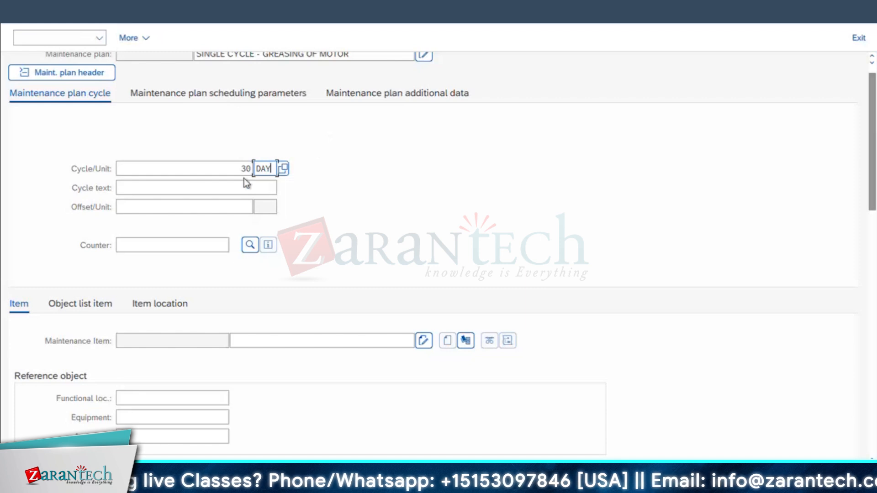
Set the maintenance plan cycle to 1 with the unit MON.
{"action": "key", "text": "shift+Tab"}
{"action": "type", "text": "1"}
{"action": "key", "text": "Tab"}
{"action": "type", "text": "MON"}
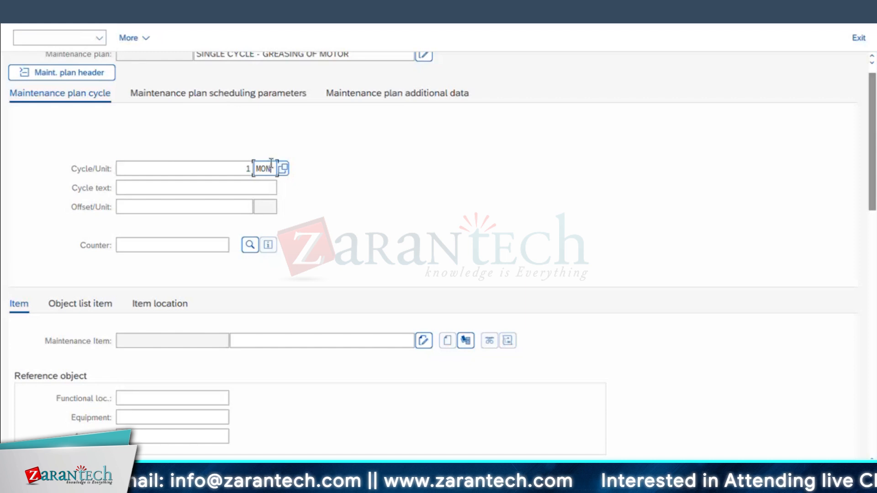
{"action": "left_click", "coordinate": [177, 187]}
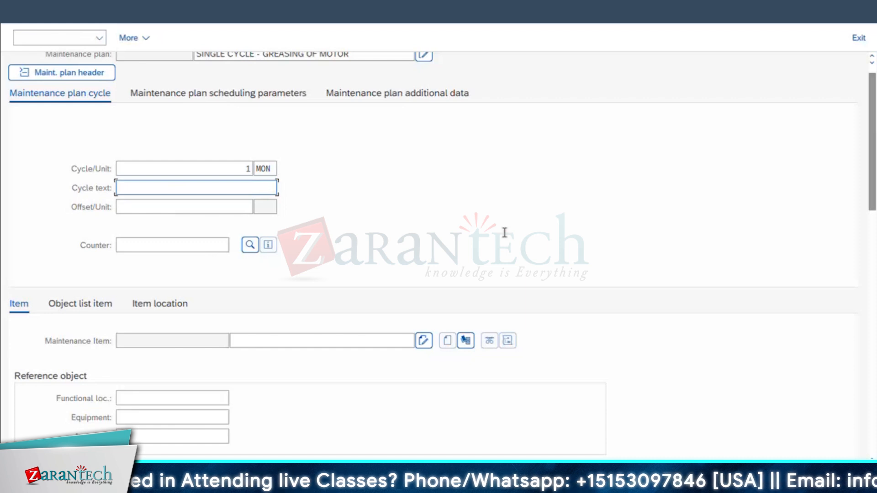
Assign equipment 10003046 as the maintenance item's reference object and check the filled-in planning data.
{"action": "scroll", "coordinate": [504, 233], "scroll_direction": "down", "scroll_amount": 2}
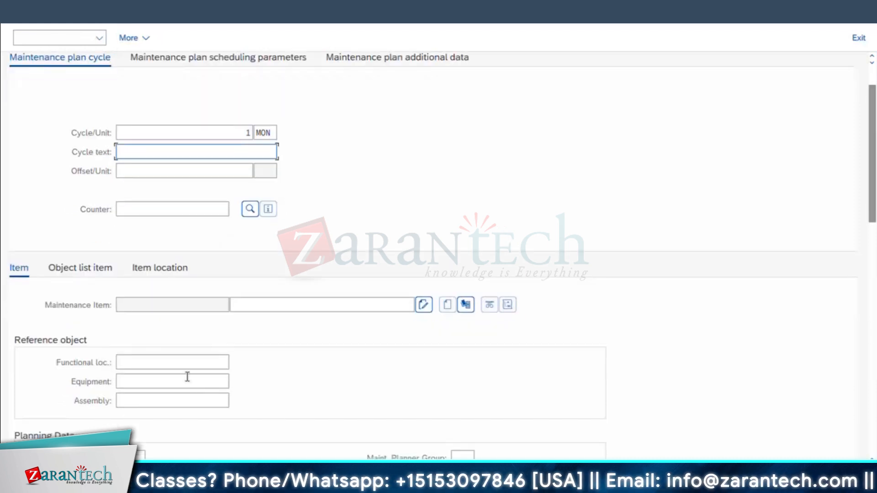
{"action": "left_click", "coordinate": [187, 381]}
{"action": "left_click", "coordinate": [164, 268]}
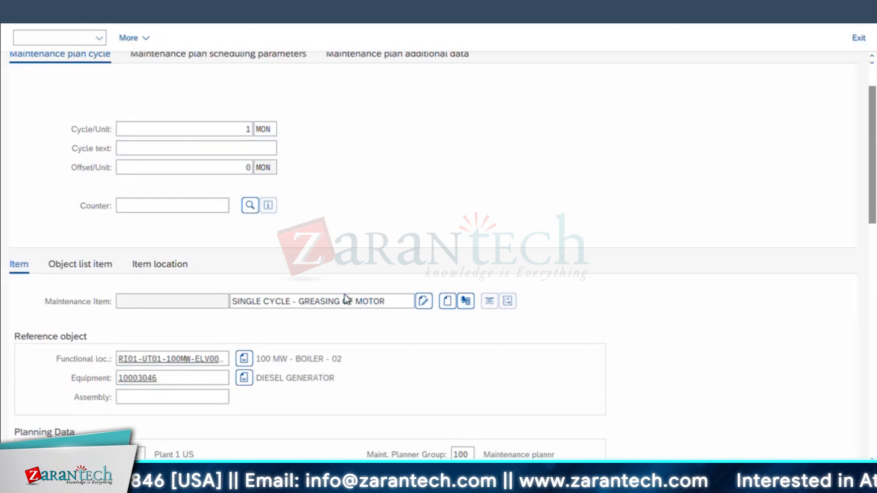
{"action": "scroll", "coordinate": [333, 292], "scroll_direction": "down", "scroll_amount": 5}
{"action": "scroll", "coordinate": [334, 300], "scroll_direction": "down", "scroll_amount": 4}
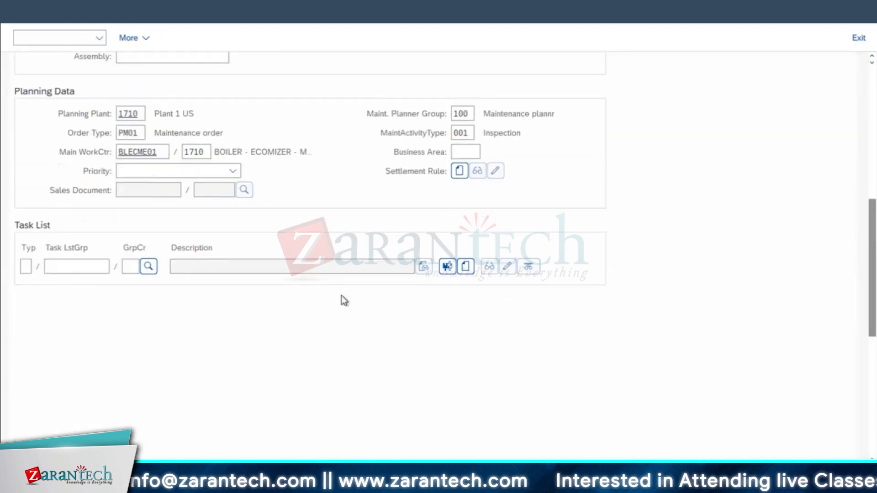
{"action": "scroll", "coordinate": [349, 286], "scroll_direction": "up", "scroll_amount": 6}
{"action": "scroll", "coordinate": [370, 201], "scroll_direction": "up", "scroll_amount": 4}
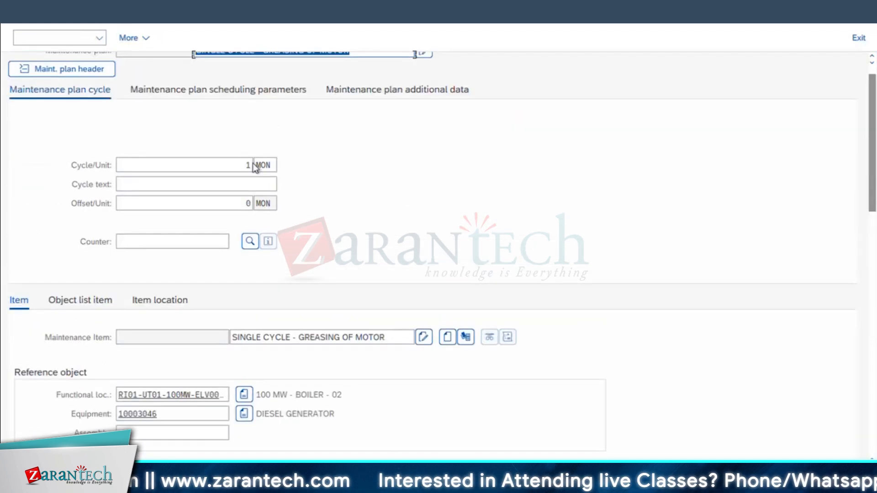
Limit the task list selection to equipment task lists and assign ENGINE MAINTENANCE, group 10 counter 1, to the maintenance item.
{"action": "scroll", "coordinate": [358, 212], "scroll_direction": "down", "scroll_amount": 9}
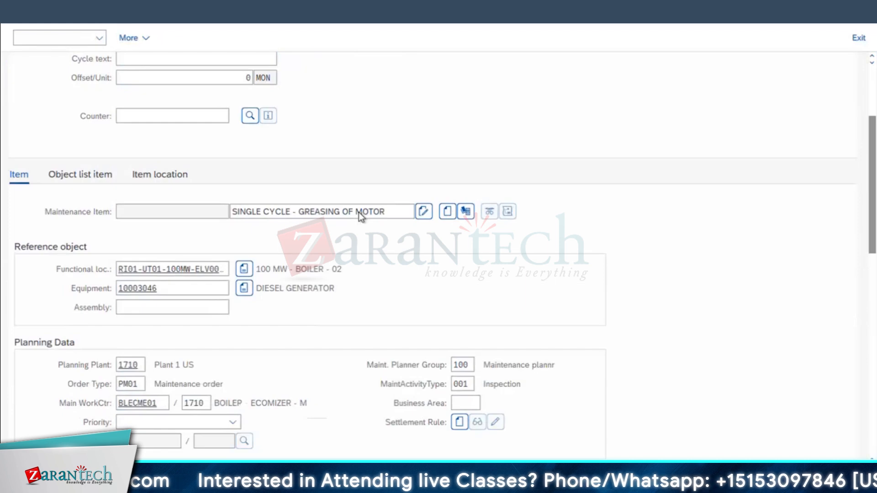
{"action": "scroll", "coordinate": [207, 281], "scroll_direction": "down", "scroll_amount": 1}
{"action": "left_click", "coordinate": [147, 302]}
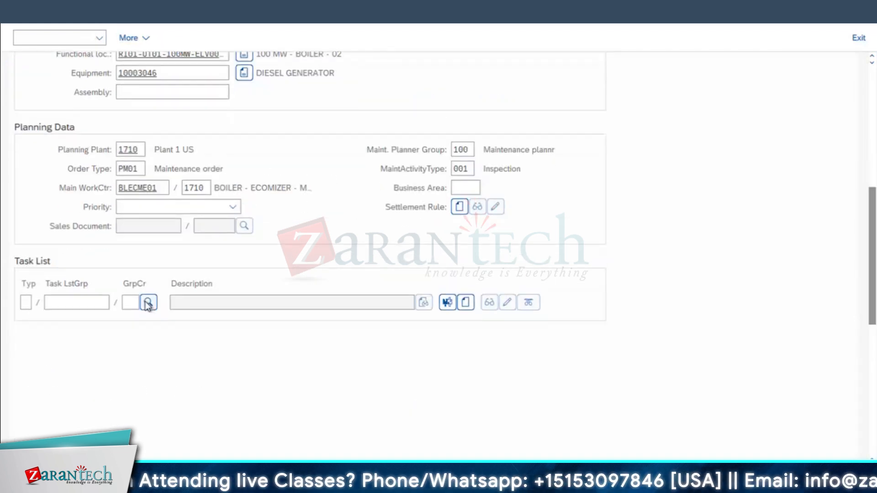
{"action": "left_click", "coordinate": [392, 92]}
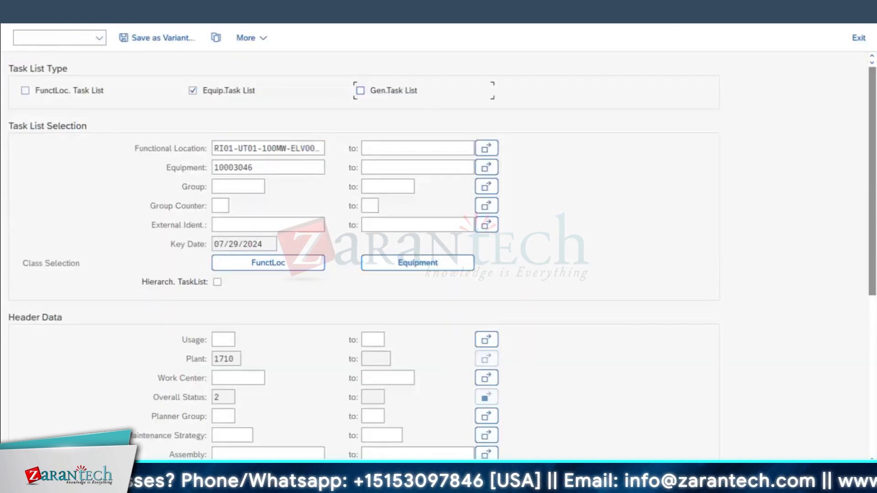
{"action": "key", "text": "F8"}
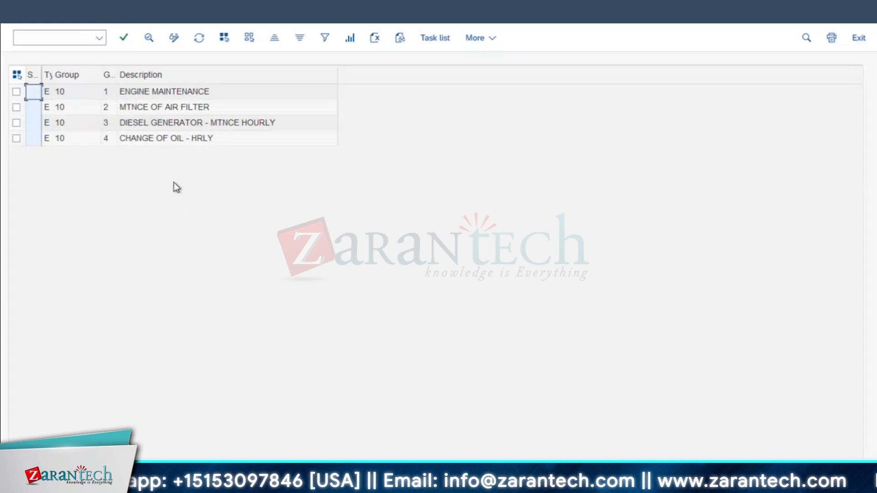
{"action": "left_click", "coordinate": [184, 92]}
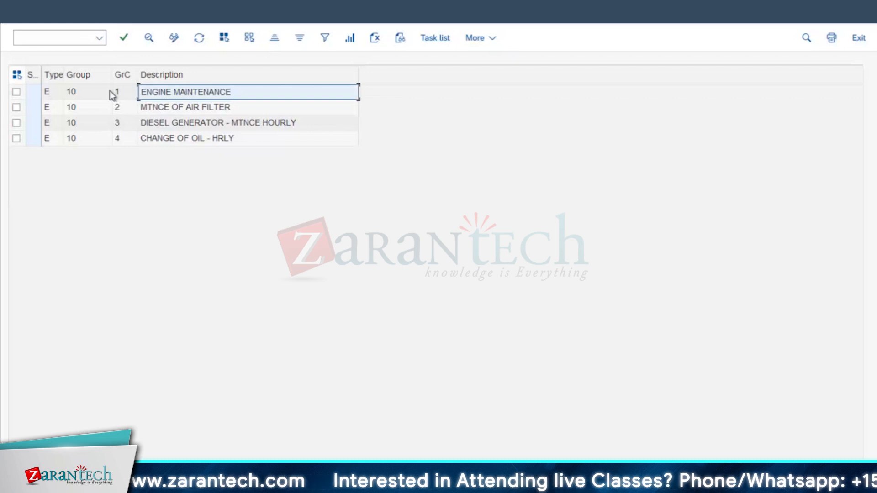
{"action": "left_click", "coordinate": [17, 92]}
{"action": "left_click", "coordinate": [123, 37]}
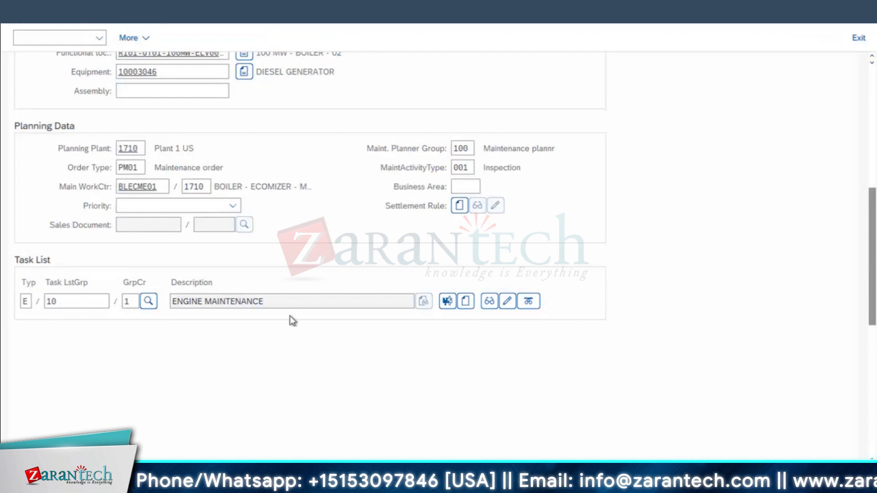
Set the greasing plan's late and early completion shift factors to 100% and both tolerances to 10%.
{"action": "scroll", "coordinate": [302, 317], "scroll_direction": "up", "scroll_amount": 5}
{"action": "scroll", "coordinate": [320, 323], "scroll_direction": "up", "scroll_amount": 3}
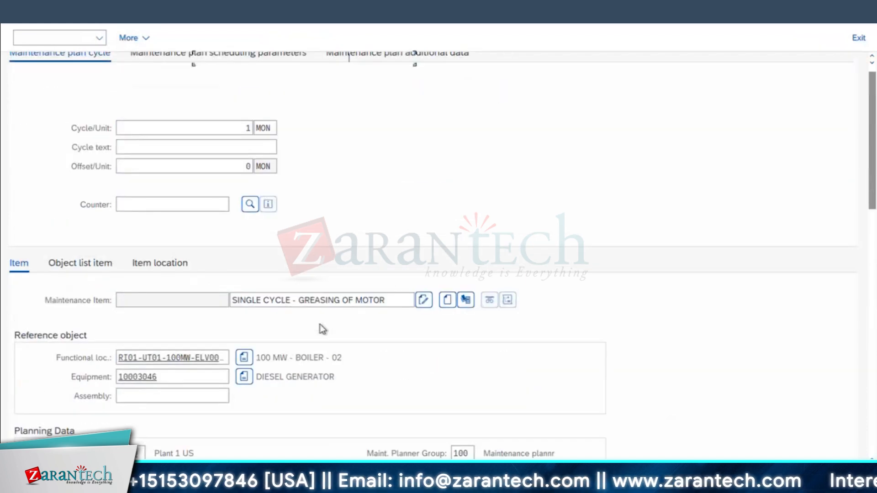
{"action": "scroll", "coordinate": [206, 171], "scroll_direction": "up", "scroll_amount": 2}
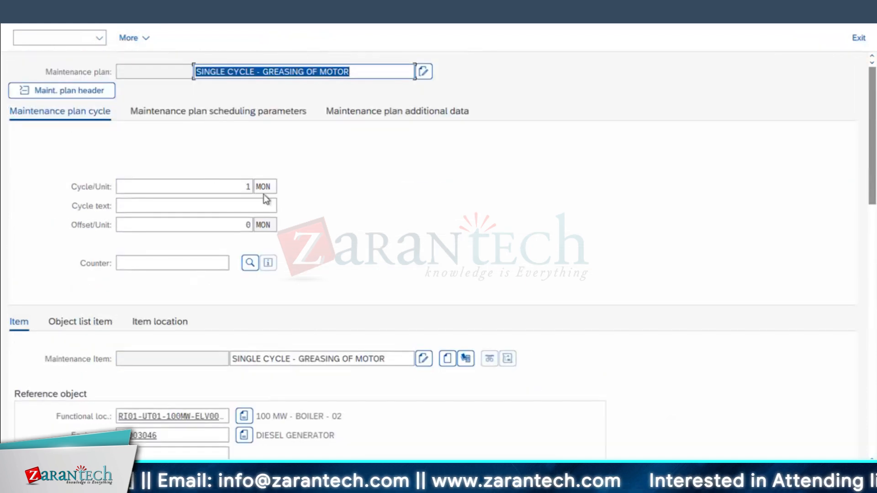
{"action": "left_click", "coordinate": [177, 115]}
{"action": "left_click", "coordinate": [203, 167]}
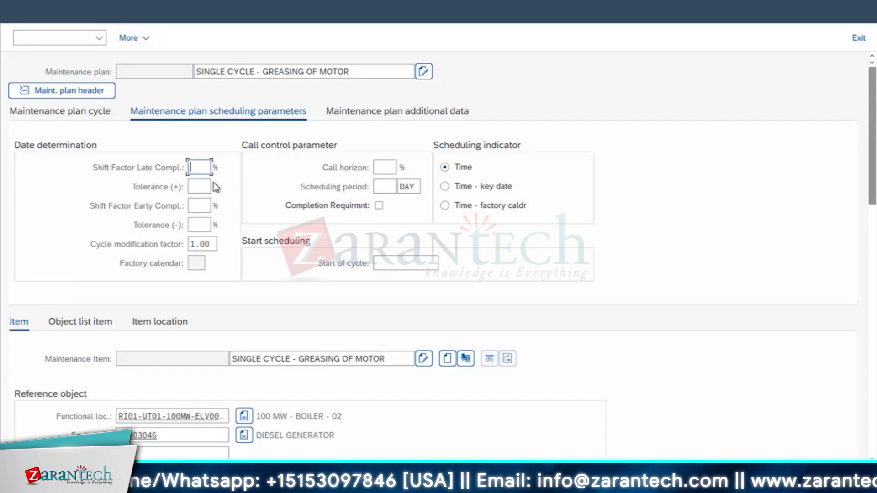
{"action": "type", "text": "100"}
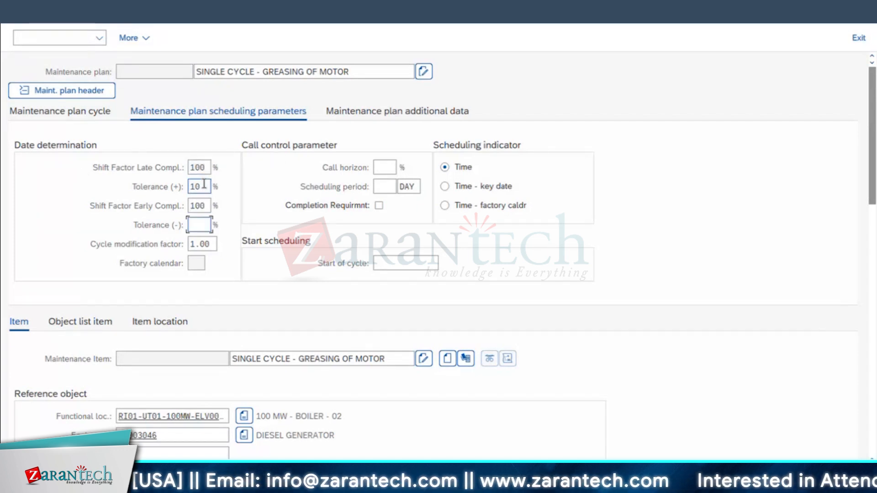
{"action": "type", "text": "10"}
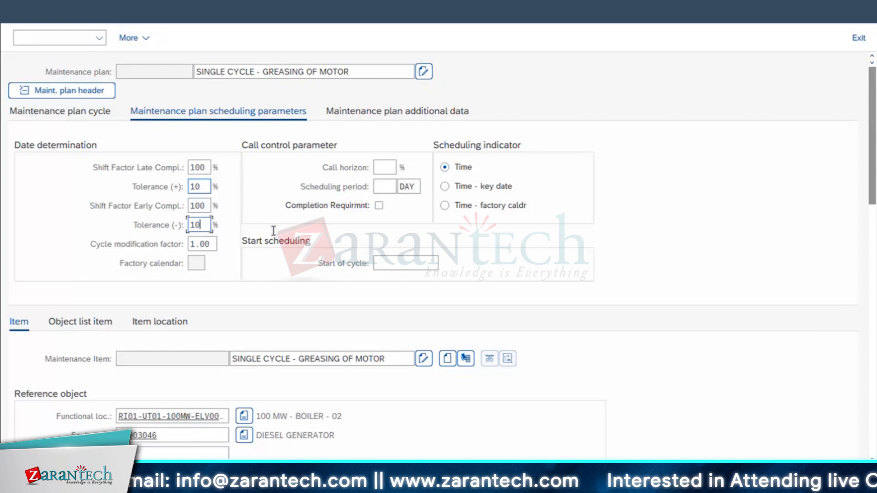
{"action": "key", "text": "Tab"}
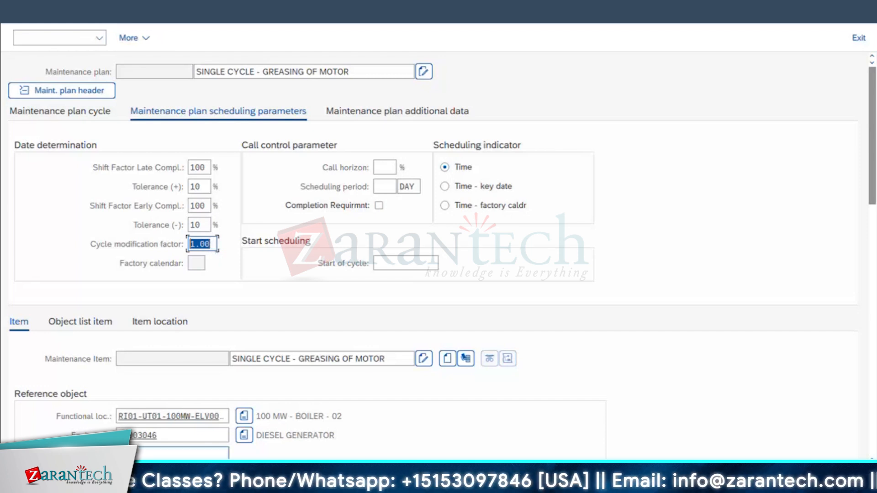
Switch to the session showing the measurement document list and display maintenance plan 186 with transaction IP03.
{"action": "mouse_move", "coordinate": [365, 484]}
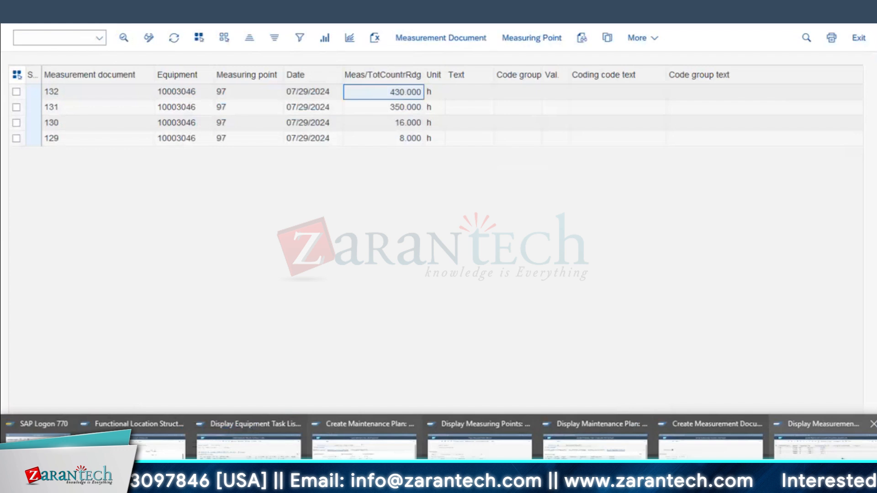
{"action": "left_click", "coordinate": [842, 458]}
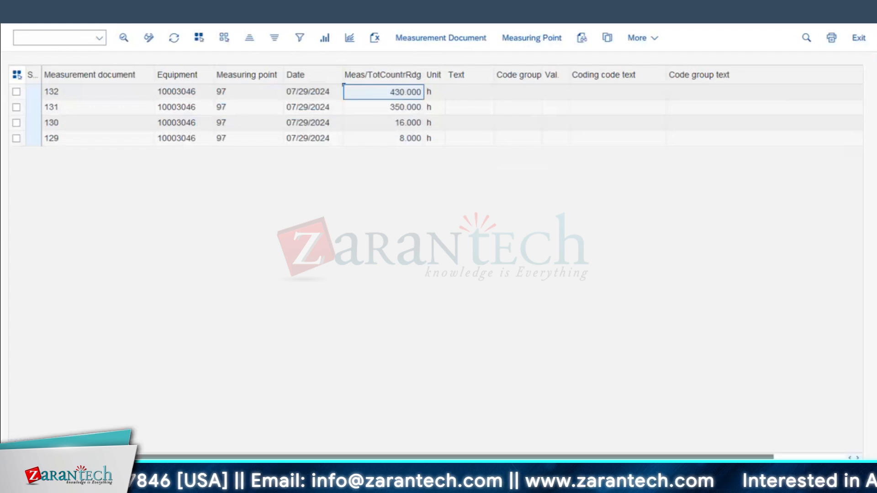
{"action": "left_click", "coordinate": [38, 37]}
{"action": "type", "text": "/NIP03"}
{"action": "key", "text": "Return"}
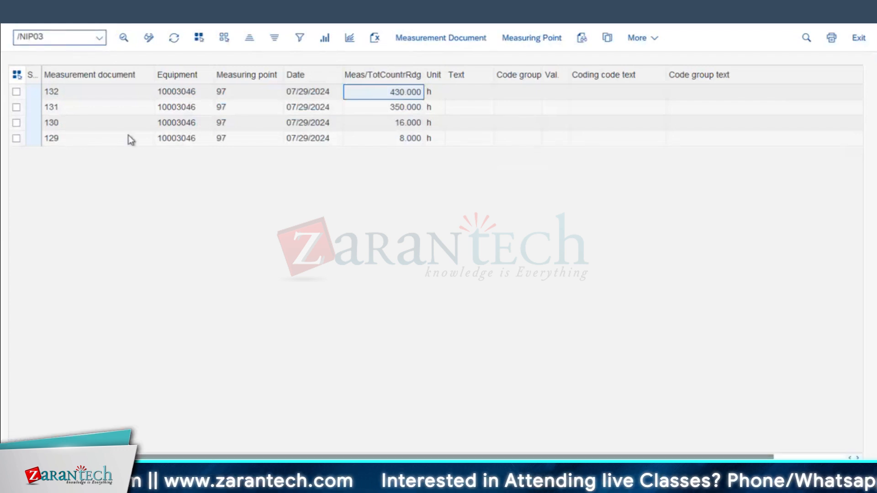
{"action": "type", "text": "186"}
{"action": "key", "text": "Return"}
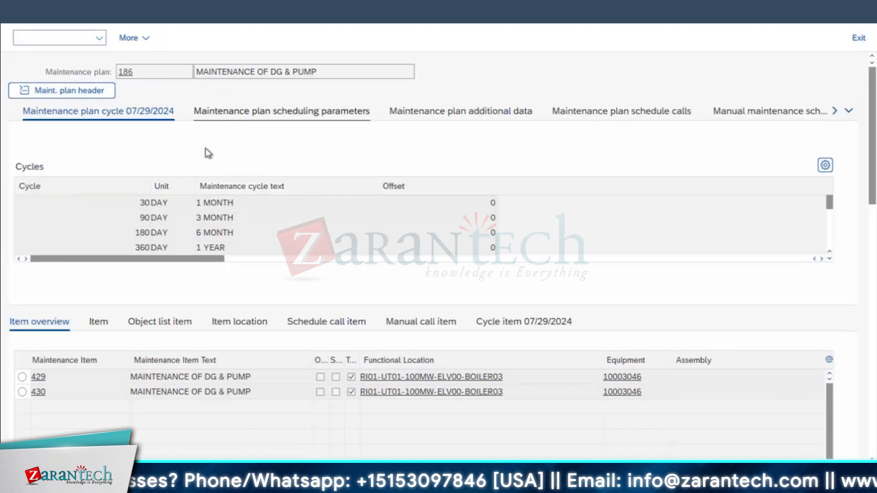
Examine the cycles of maintenance plan 186 one by one, from 1 MONTH to 1 YEAR.
{"action": "left_click", "coordinate": [274, 111]}
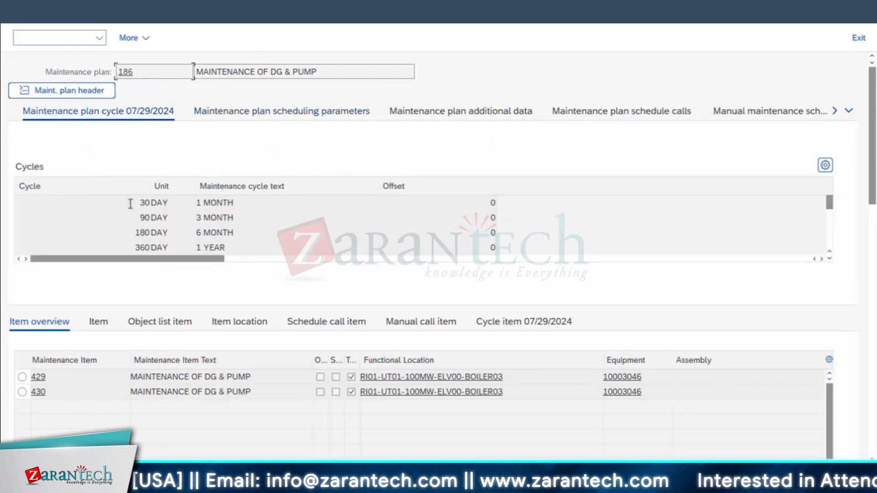
{"action": "left_click_drag", "start_coordinate": [130, 204], "coordinate": [201, 202]}
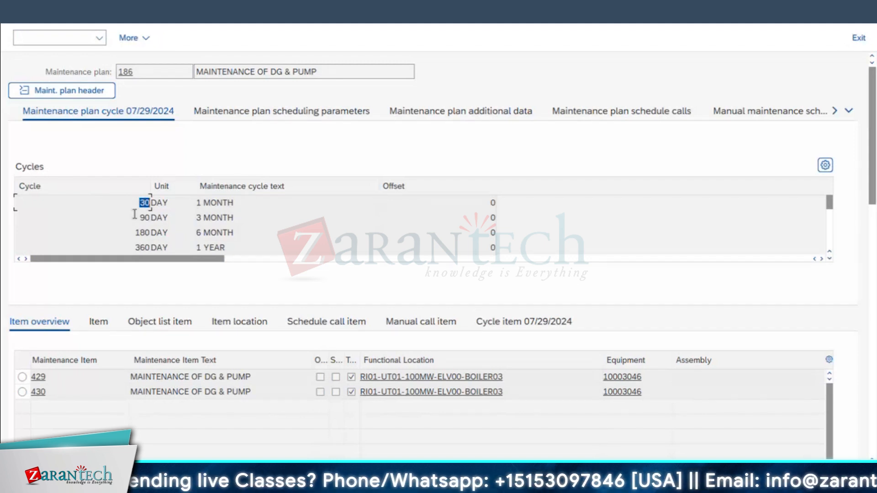
{"action": "key", "text": "Down"}
{"action": "key", "text": "Down"}
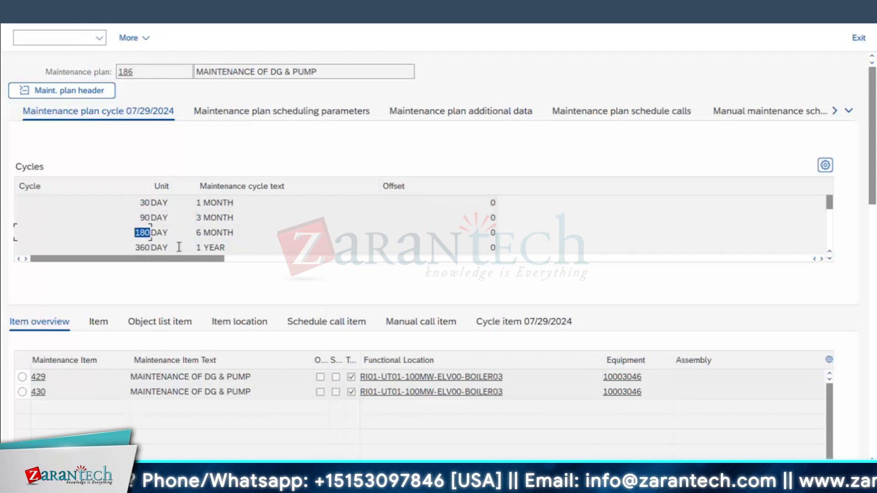
{"action": "key", "text": "Down"}
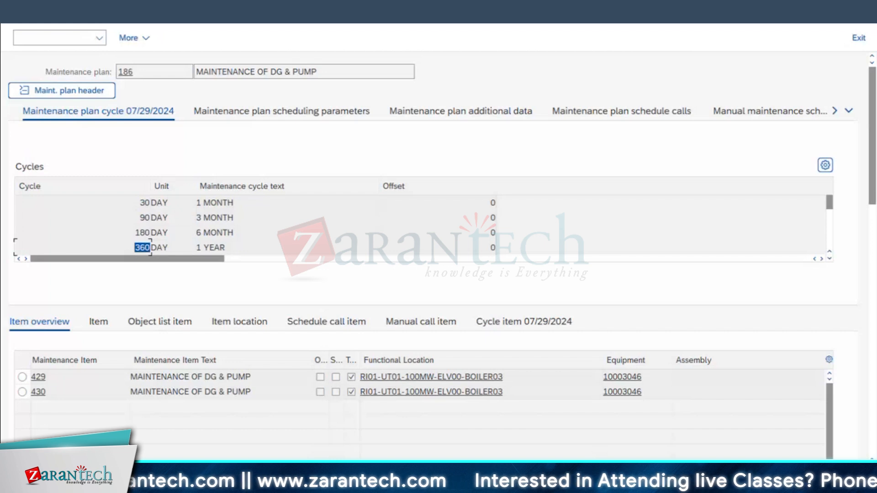
Open maintenance plan 186 for changing instead of display.
{"action": "left_click", "coordinate": [60, 37]}
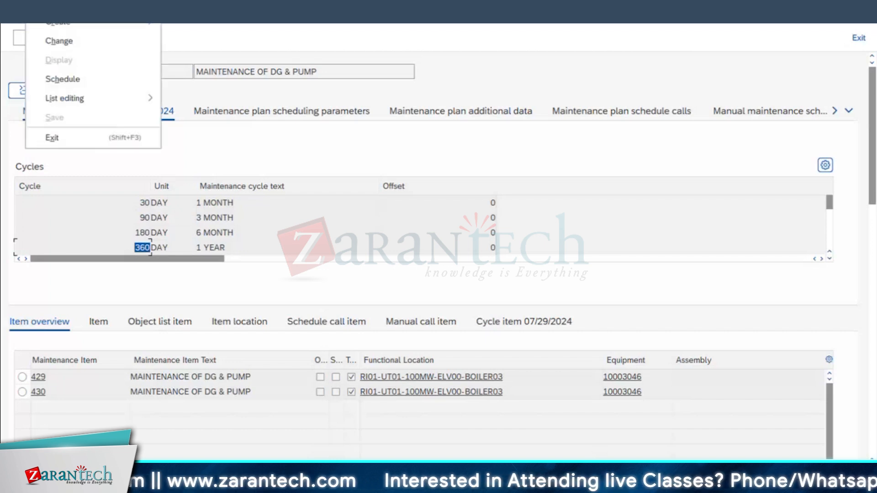
{"action": "left_click", "coordinate": [63, 40]}
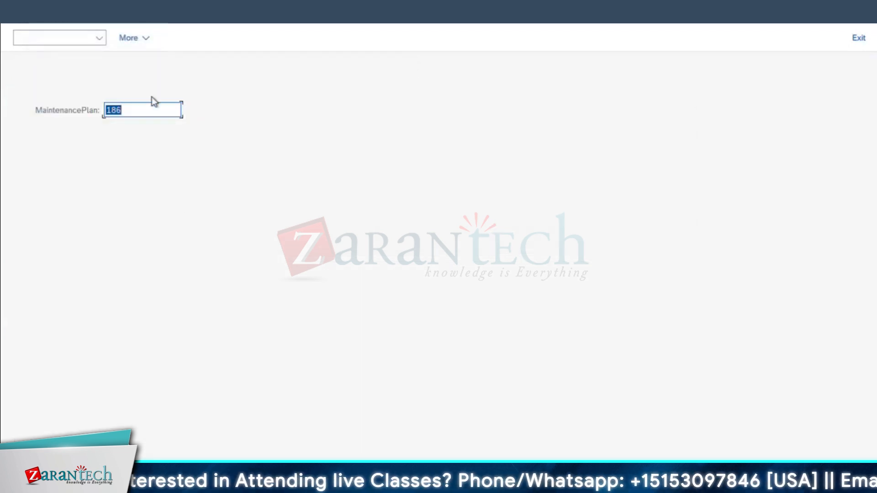
{"action": "key", "text": "Return"}
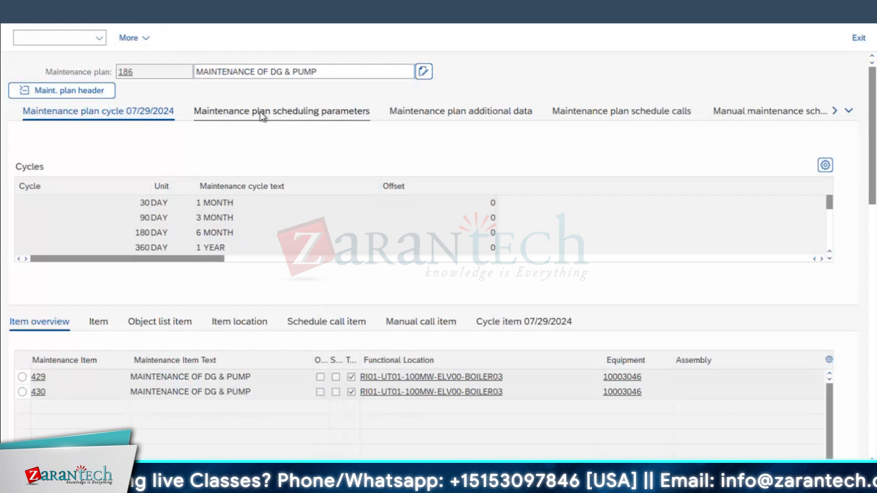
Set the cycle modification factor in plan 186's scheduling parameters to 2.00.
{"action": "left_click", "coordinate": [259, 111]}
{"action": "left_click", "coordinate": [198, 245]}
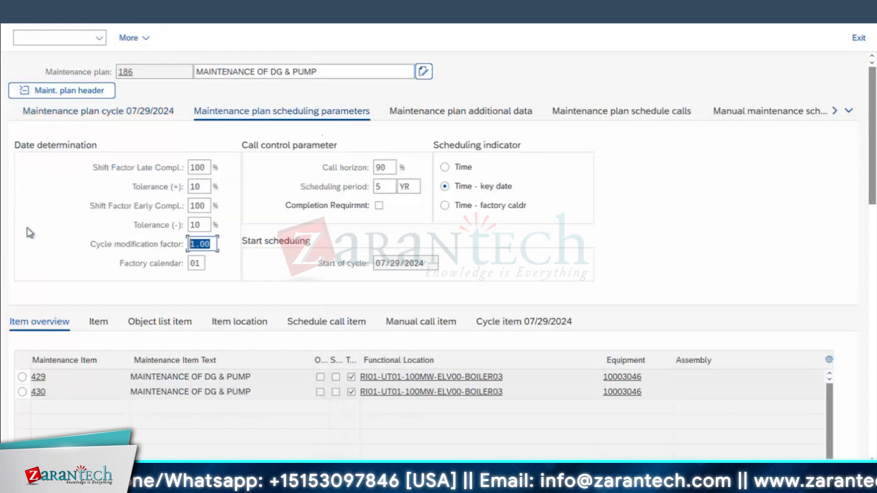
{"action": "type", "text": "2"}
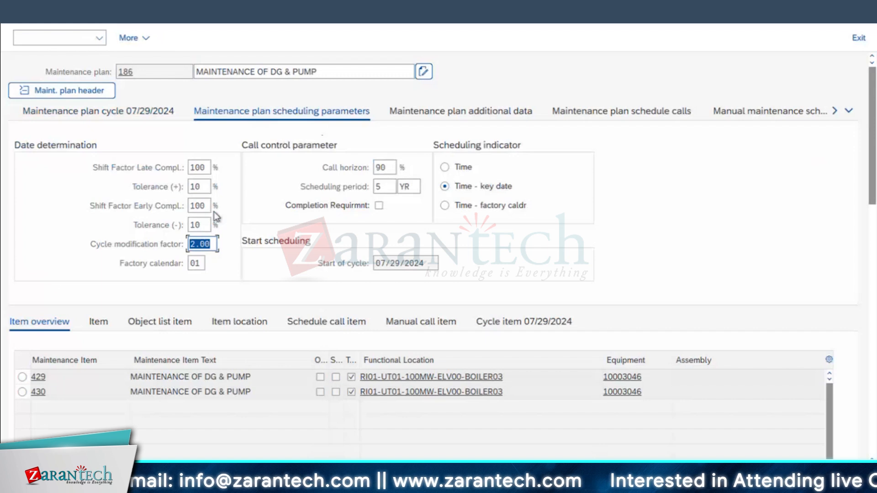
Review all of plan 186's cycles through 2 YEAR, and compare them with the cycle modification factor.
{"action": "left_click", "coordinate": [134, 114]}
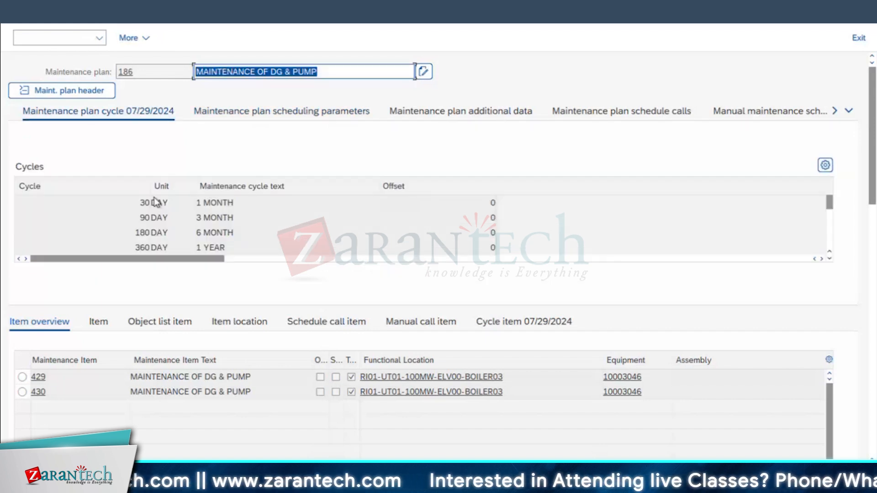
{"action": "left_click", "coordinate": [140, 201]}
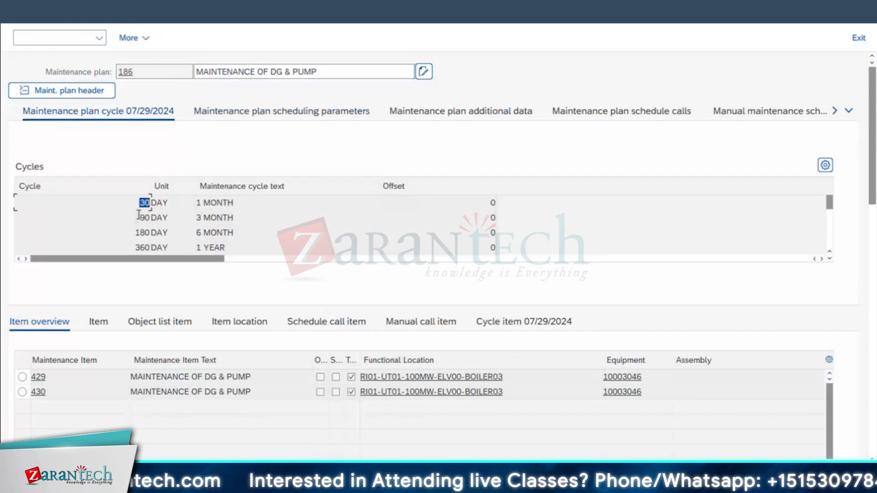
{"action": "key", "text": "Down"}
{"action": "key", "text": "Down"}
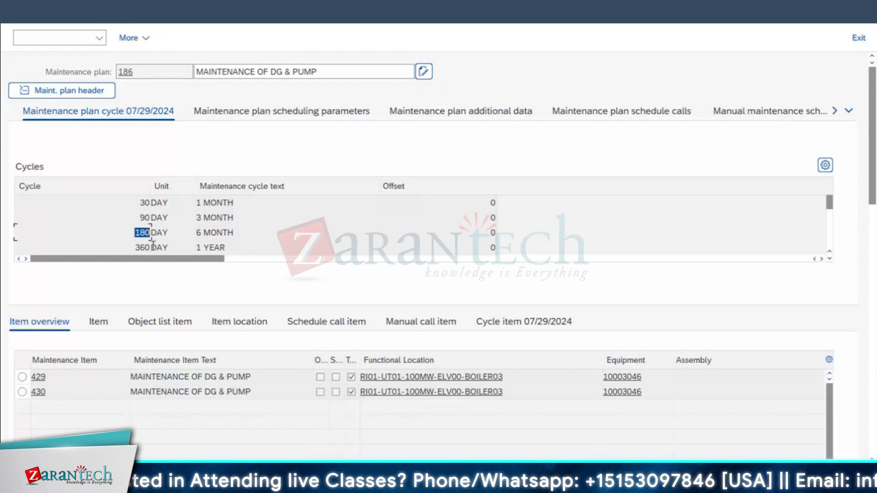
{"action": "left_click", "coordinate": [144, 258]}
{"action": "scroll", "coordinate": [140, 243], "scroll_direction": "down", "scroll_amount": 1}
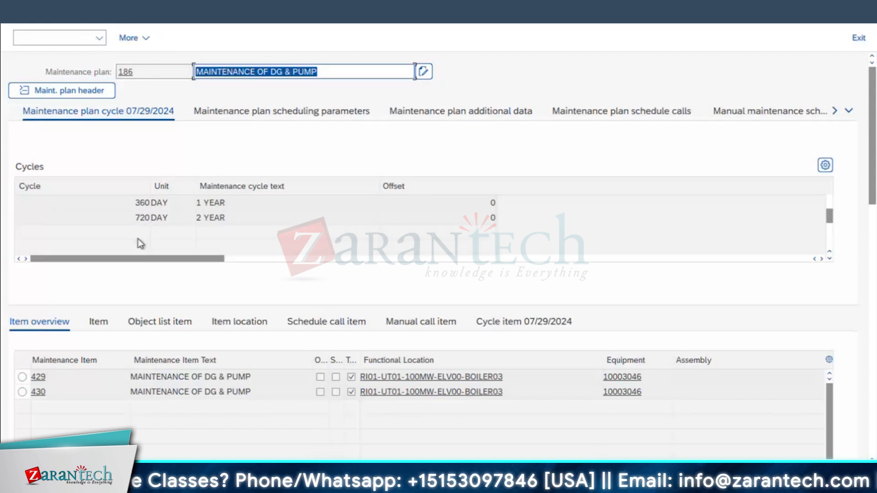
{"action": "left_click", "coordinate": [136, 217]}
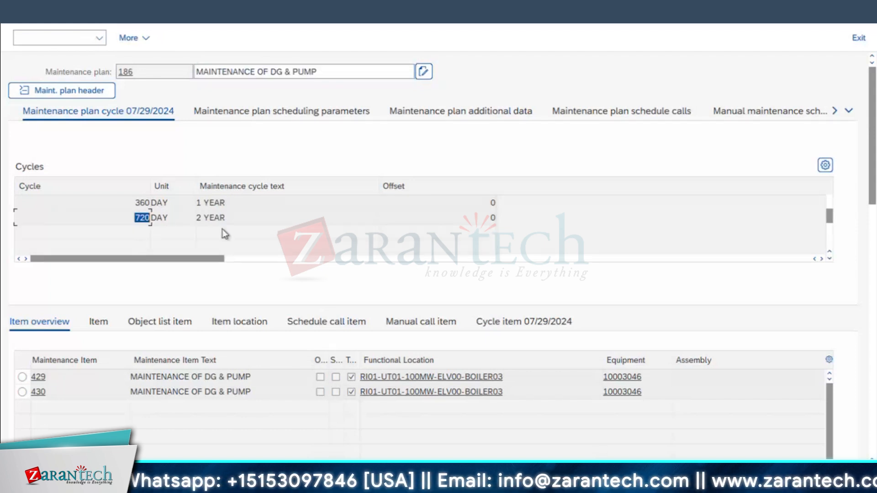
{"action": "left_click", "coordinate": [213, 115]}
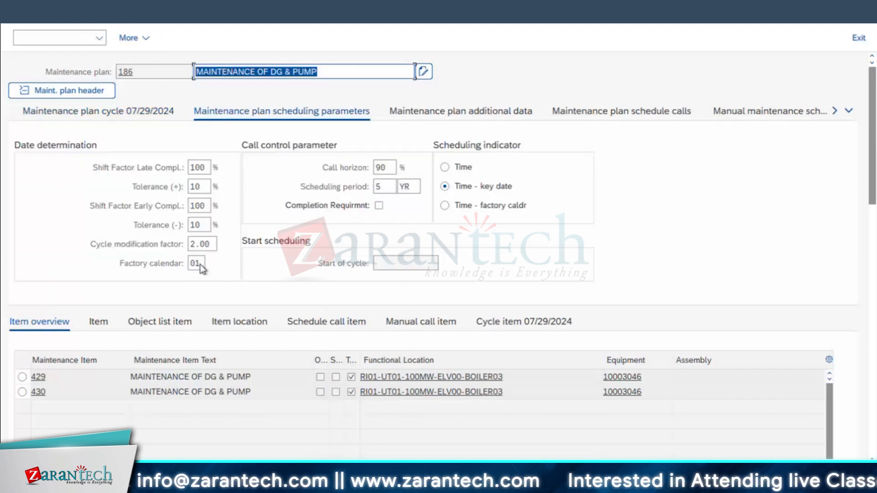
{"action": "left_click", "coordinate": [211, 243]}
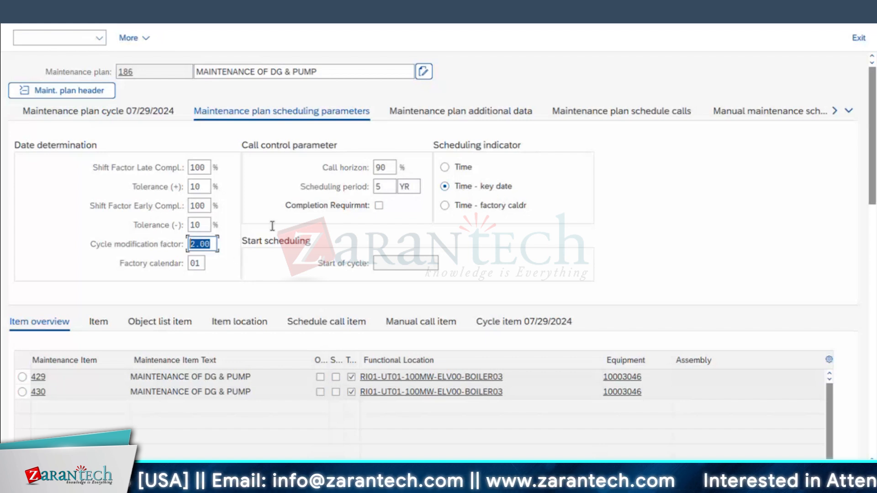
Set plan 186's scheduling indicator to Time and its cycle modification factor to 1.50.
{"action": "left_click", "coordinate": [451, 168]}
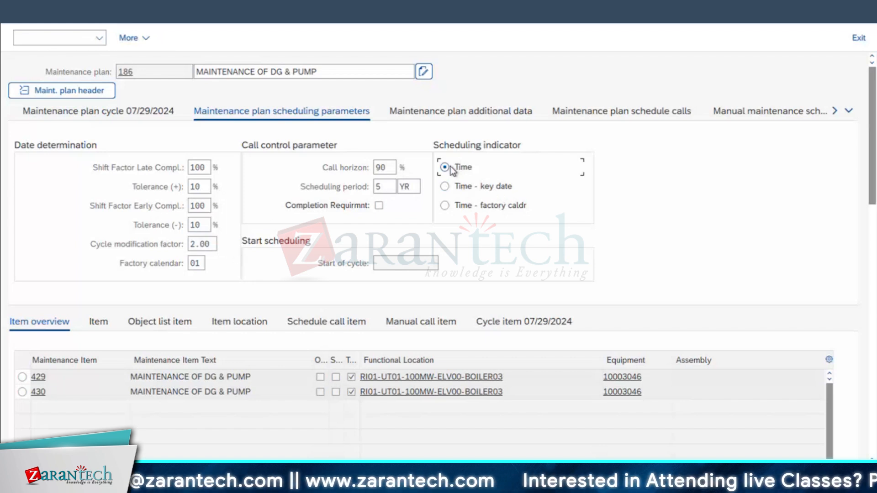
{"action": "left_click", "coordinate": [203, 244]}
{"action": "type", "text": "1."}
{"action": "type", "text": "5"}
{"action": "type", "text": "0"}
{"action": "key", "text": "Return"}
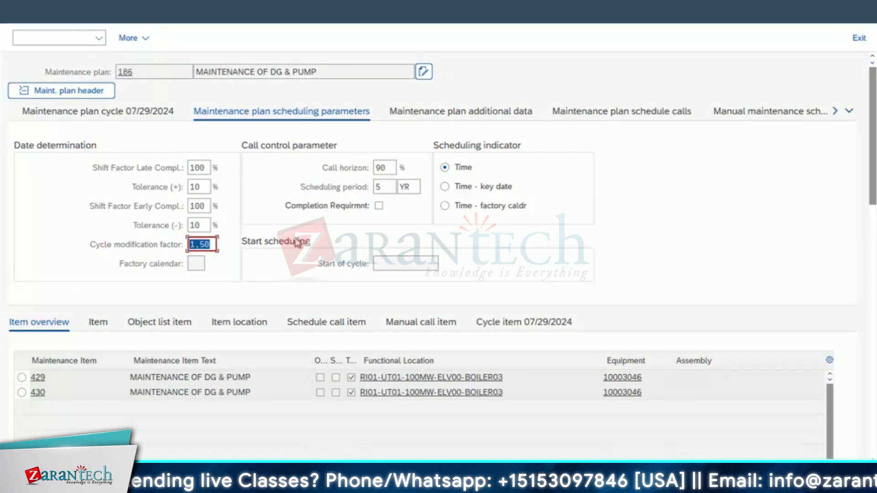
{"action": "left_click", "coordinate": [202, 244]}
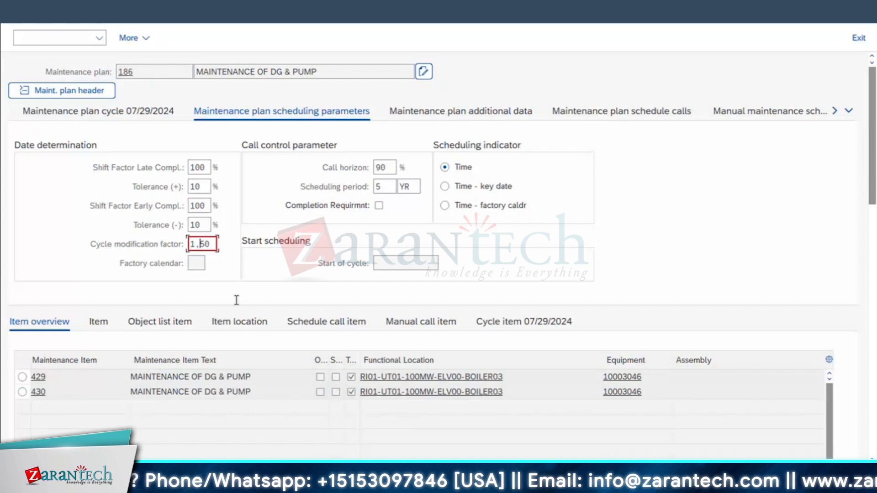
{"action": "key", "text": "BackSpace"}
{"action": "type", "text": "."}
{"action": "key", "text": "Return"}
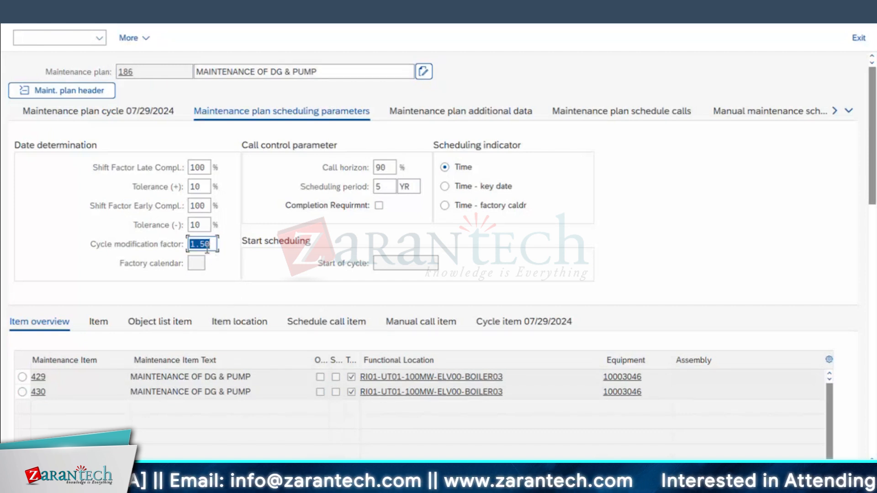
Check plan 186's 1 MONTH and 3 MONTH cycles against the 1.50 cycle modification factor.
{"action": "left_click", "coordinate": [136, 113]}
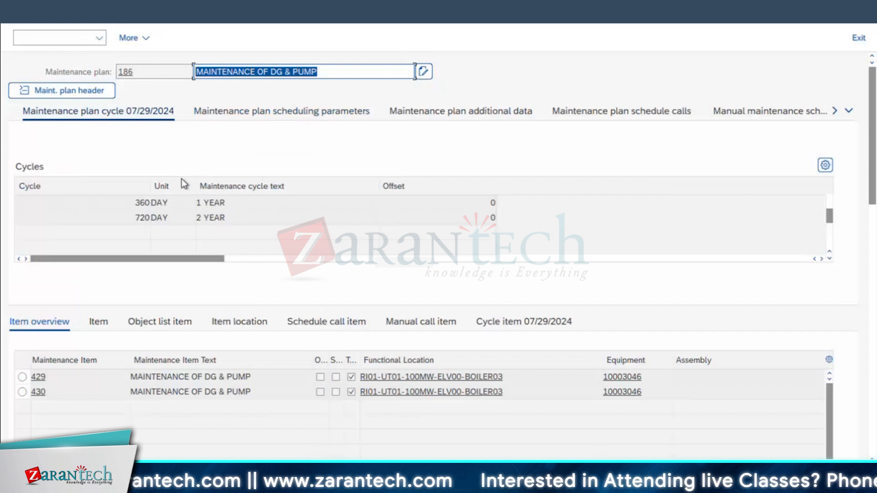
{"action": "scroll", "coordinate": [119, 214], "scroll_direction": "up", "scroll_amount": 2}
{"action": "left_click", "coordinate": [139, 207]}
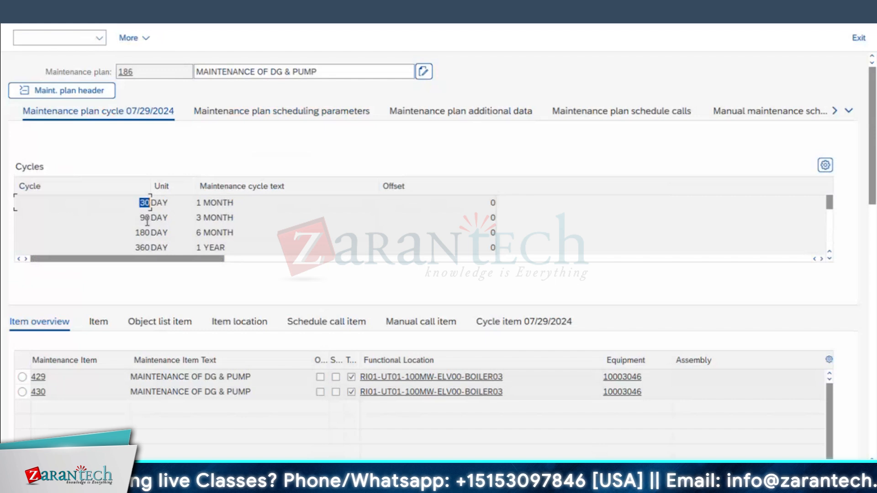
{"action": "key", "text": "Down"}
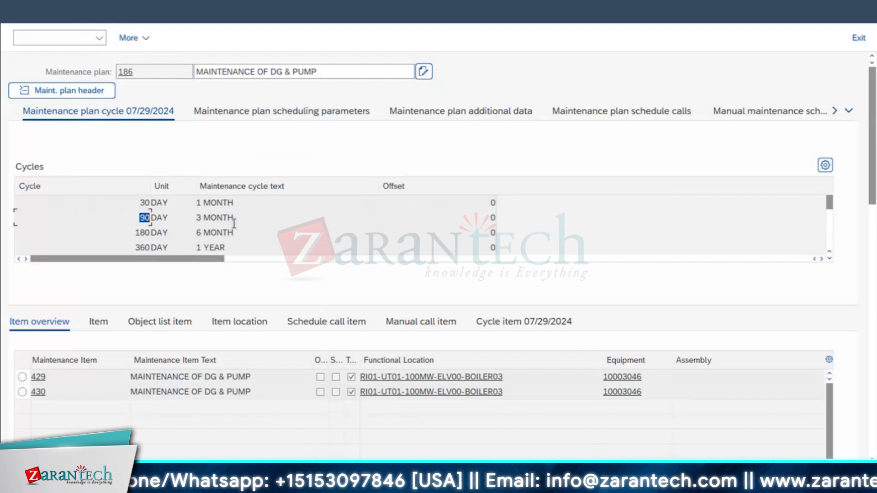
{"action": "left_click", "coordinate": [287, 111]}
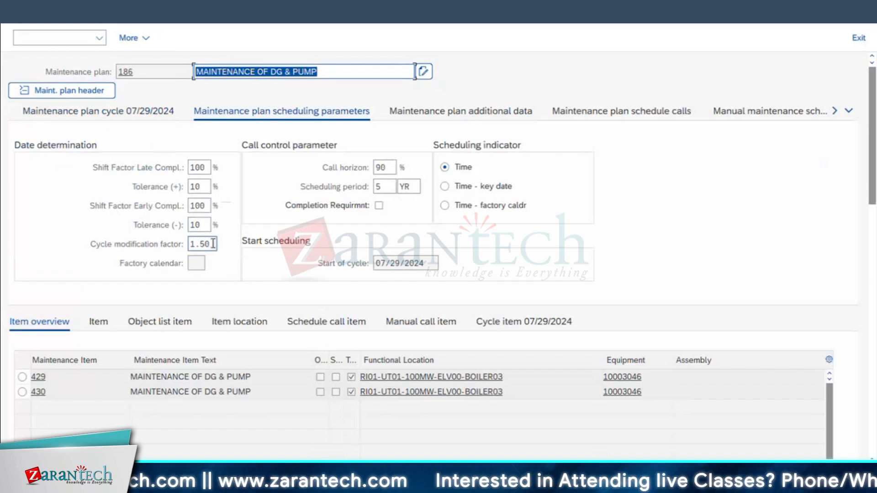
{"action": "left_click", "coordinate": [204, 246]}
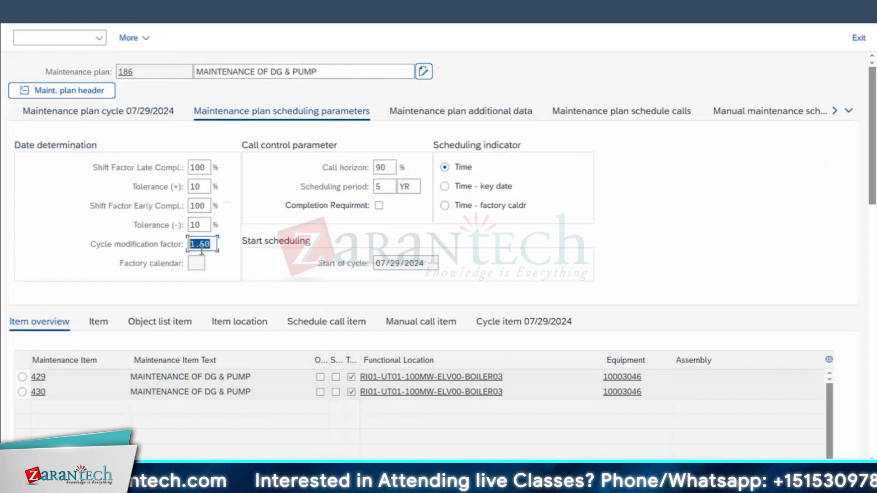
Try the Time - key date indicator for plan 186, restore the Time indicator, and save the plan.
{"action": "left_click", "coordinate": [460, 188]}
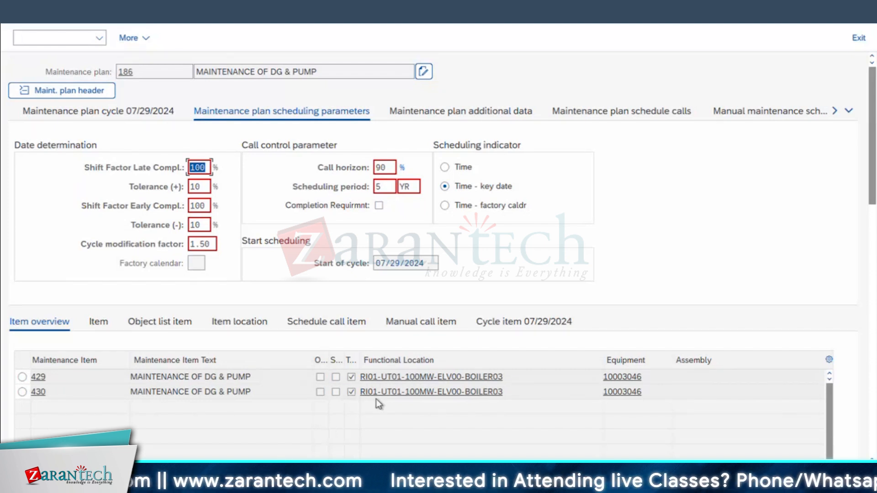
{"action": "left_click", "coordinate": [458, 168]}
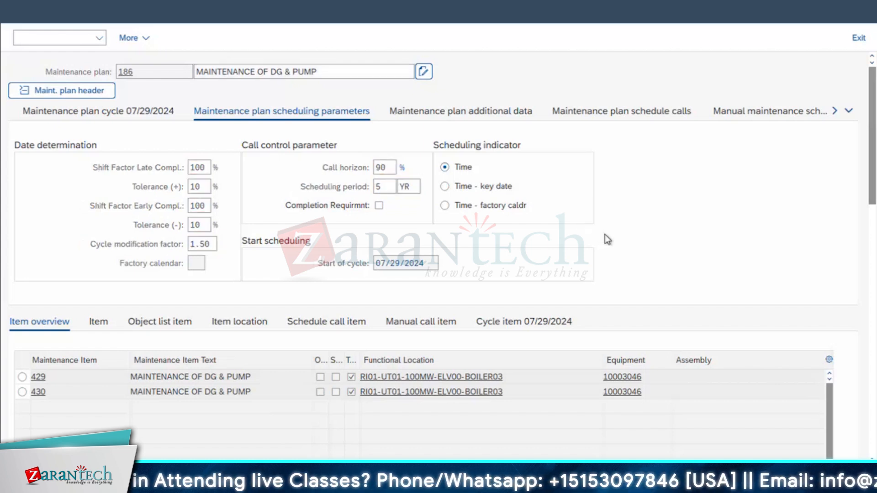
{"action": "key", "text": "ctrl+s"}
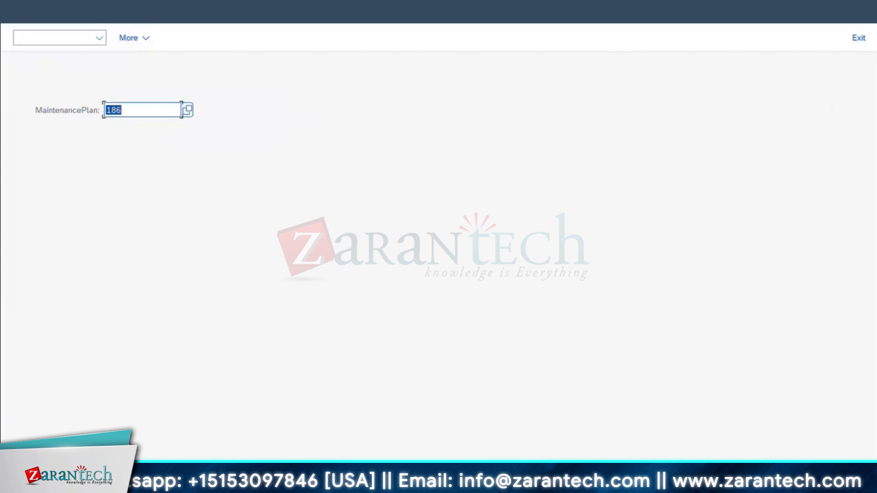
Schedule plan 186 with a new start, skipping the waiting calls and starting the cycle on 07/29/2024, and save.
{"action": "left_click", "coordinate": [60, 38]}
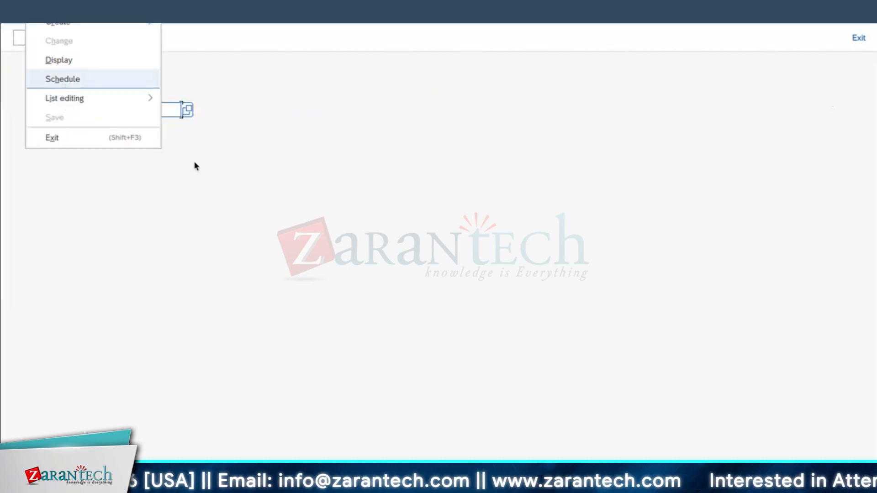
{"action": "left_click", "coordinate": [253, 186]}
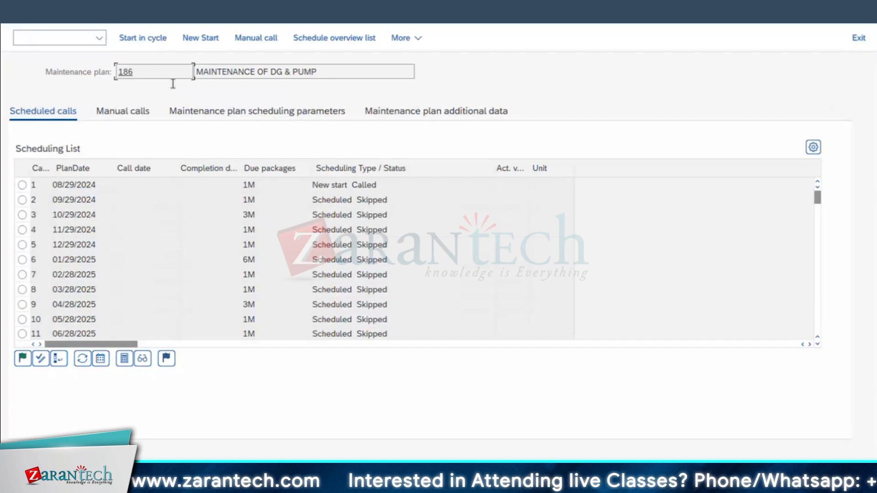
{"action": "left_click", "coordinate": [201, 38]}
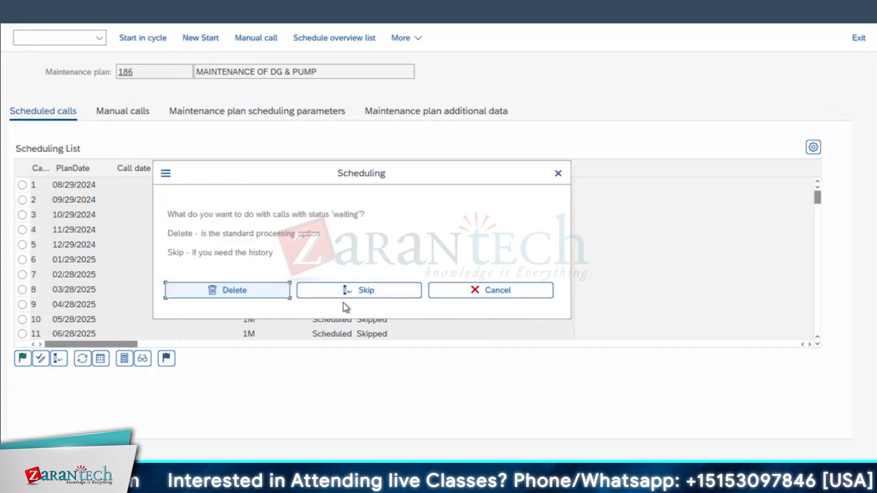
{"action": "left_click", "coordinate": [366, 292]}
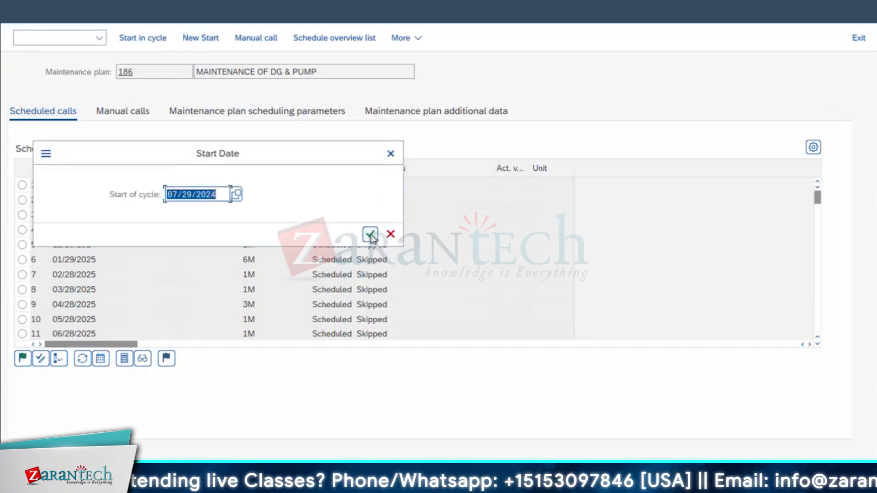
{"action": "left_click", "coordinate": [370, 234]}
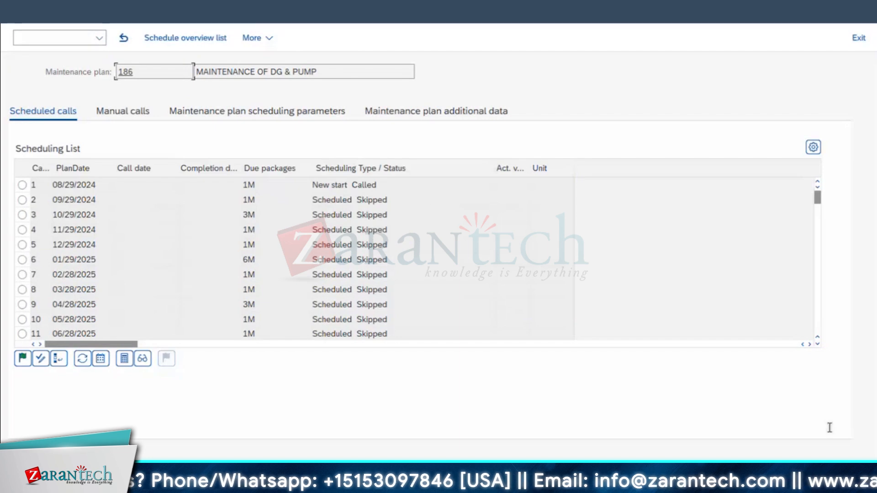
{"action": "key", "text": "ctrl+s"}
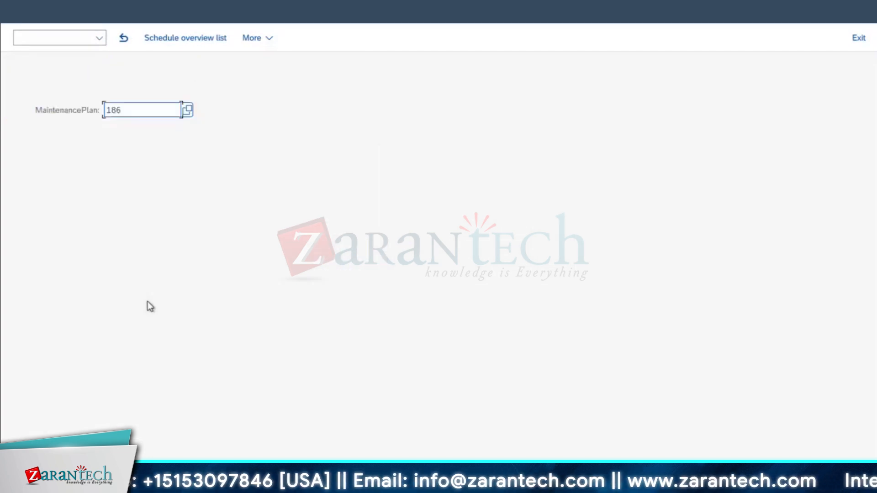
Reopen the schedule of plan 186 and go through its scheduling list to the last call.
{"action": "left_click", "coordinate": [196, 185]}
{"action": "key", "text": "Return"}
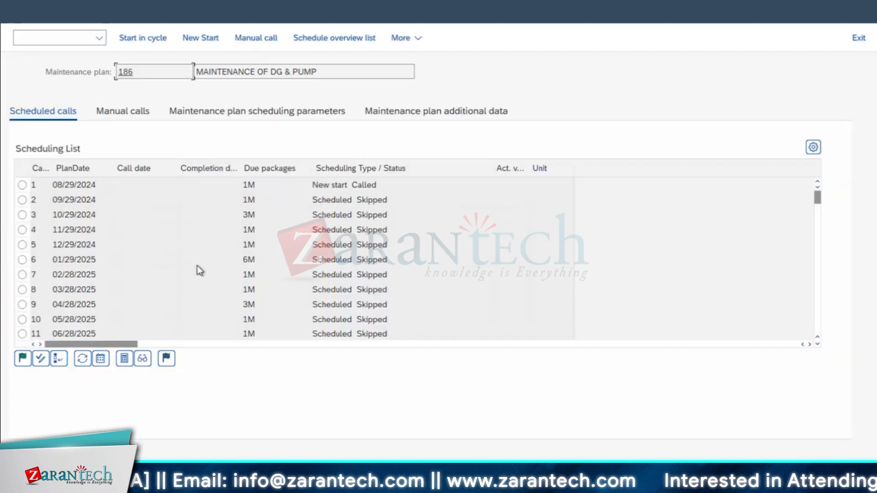
{"action": "scroll", "coordinate": [196, 267], "scroll_direction": "down", "scroll_amount": 2}
{"action": "scroll", "coordinate": [197, 267], "scroll_direction": "down", "scroll_amount": 13}
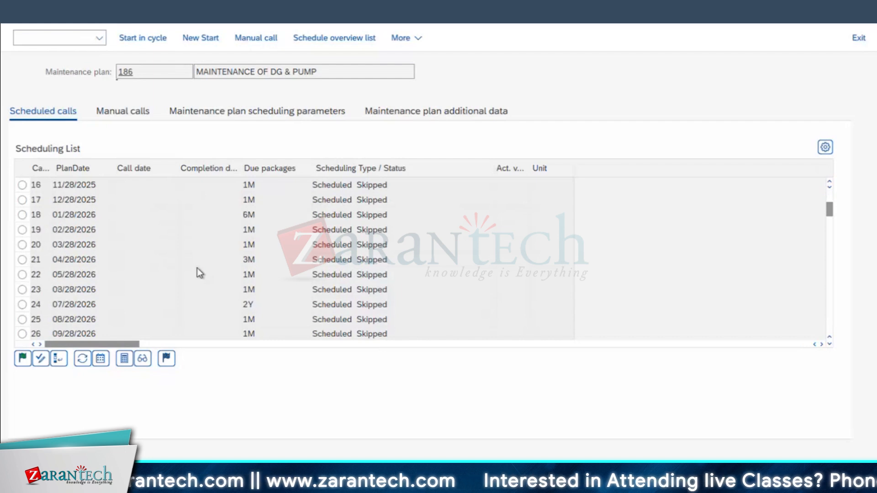
{"action": "scroll", "coordinate": [196, 268], "scroll_direction": "down", "scroll_amount": 12}
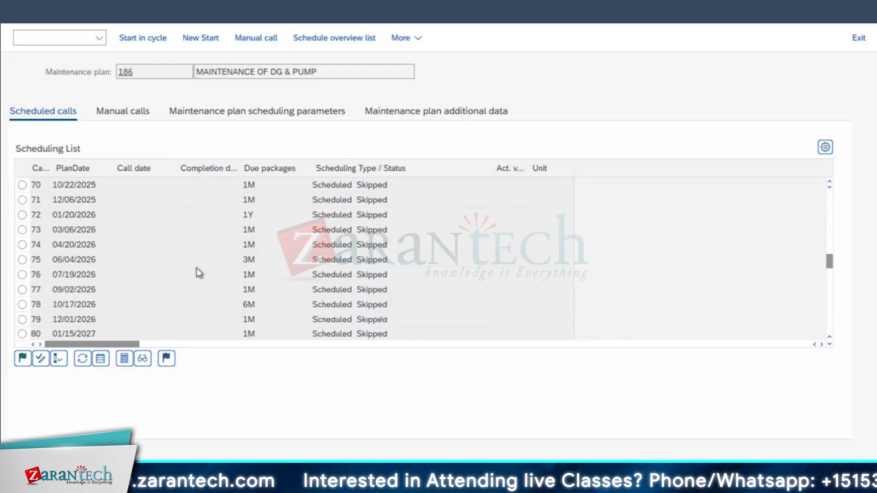
{"action": "scroll", "coordinate": [198, 268], "scroll_direction": "down", "scroll_amount": 16}
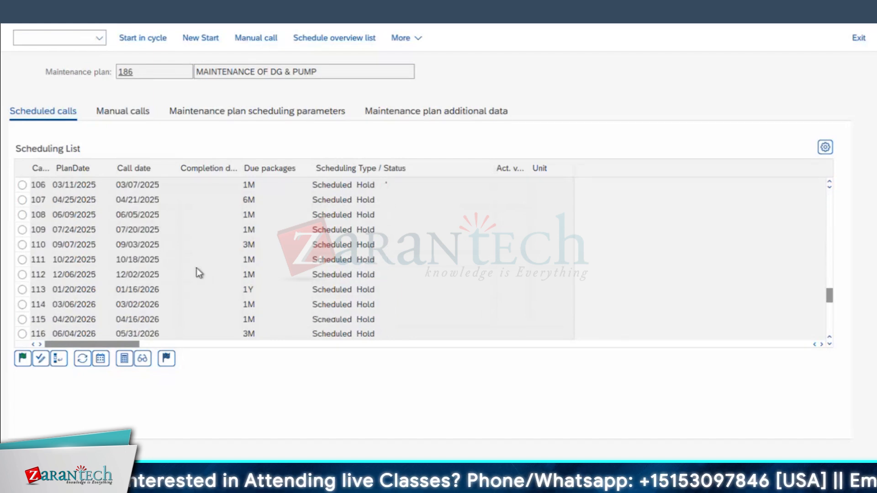
{"action": "scroll", "coordinate": [197, 267], "scroll_direction": "down", "scroll_amount": 2}
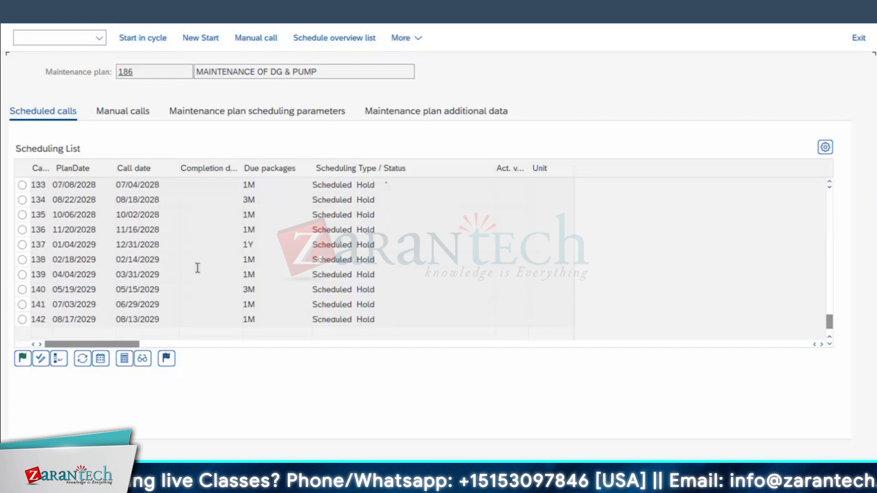
Check the status and plan date of the most recent new-start call, number 102, in the scheduling list.
{"action": "scroll", "coordinate": [196, 267], "scroll_direction": "up", "scroll_amount": 12}
{"action": "left_click", "coordinate": [358, 259]}
{"action": "left_click_drag", "start_coordinate": [395, 258], "coordinate": [322, 259]}
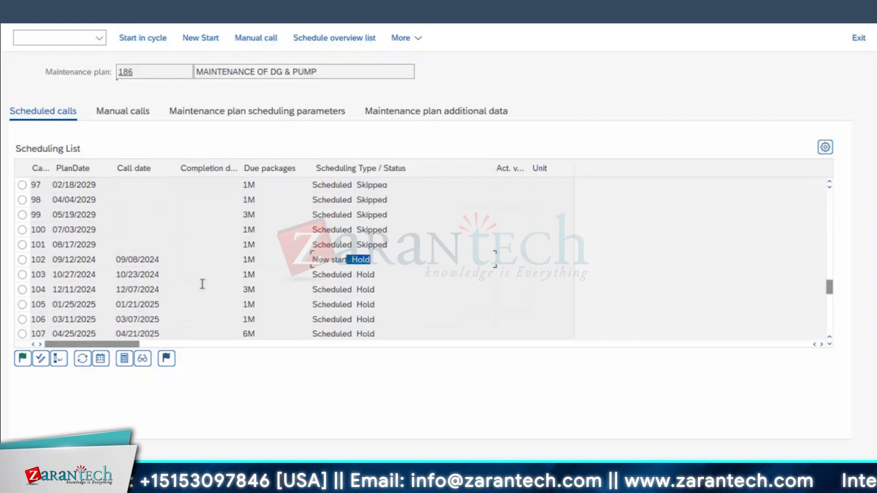
{"action": "left_click", "coordinate": [93, 262]}
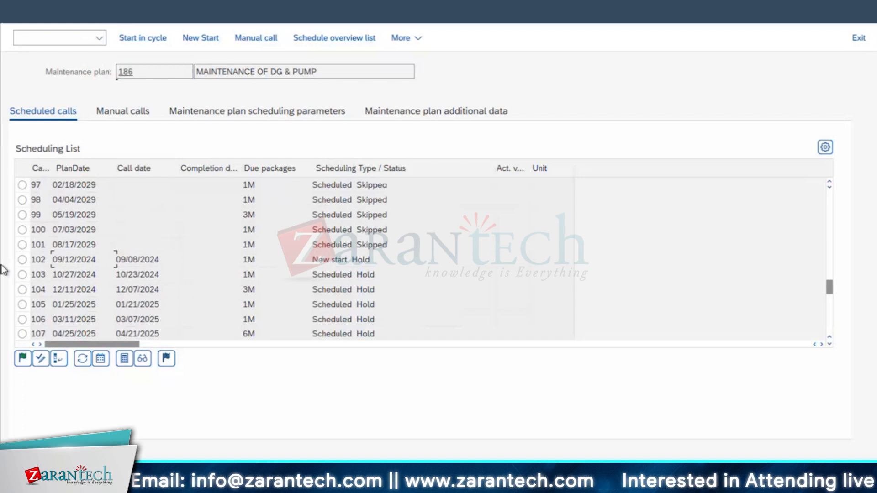
{"action": "left_click_drag", "start_coordinate": [4, 270], "coordinate": [3, 267]}
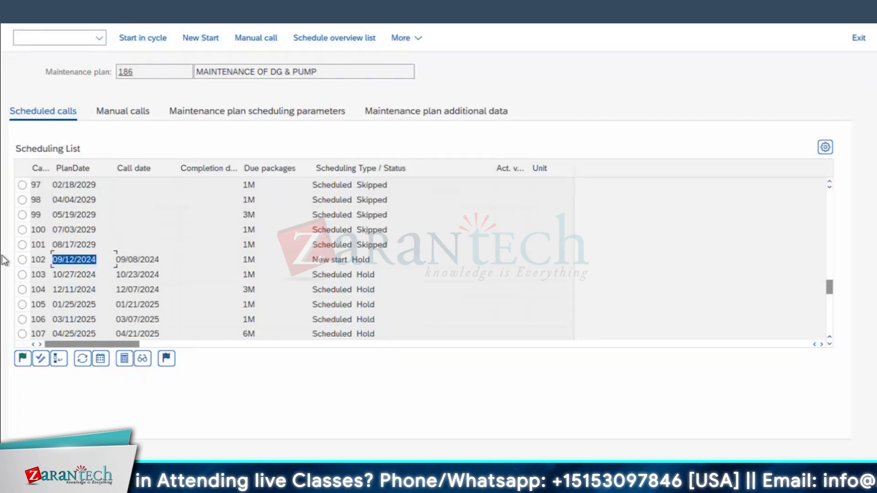
Review the skipped calls and compare the due package, plan date and status around the earlier new start, call 61.
{"action": "scroll", "coordinate": [132, 234], "scroll_direction": "up", "scroll_amount": 4}
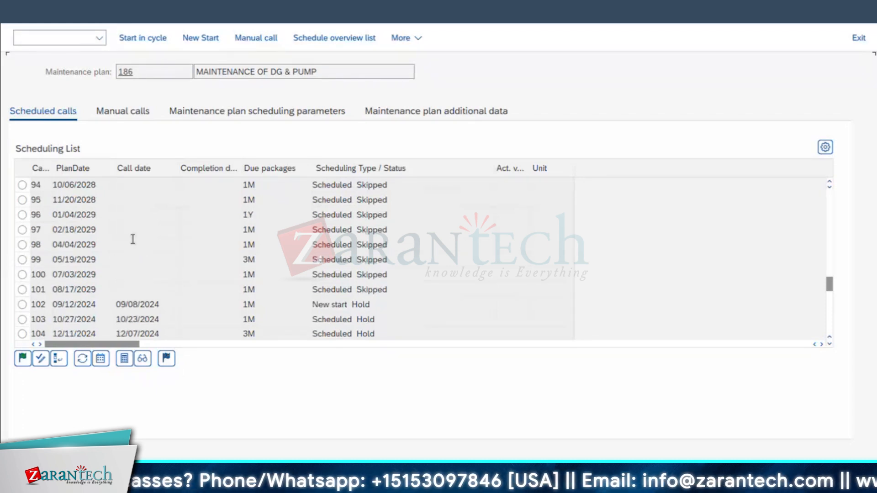
{"action": "scroll", "coordinate": [134, 244], "scroll_direction": "up", "scroll_amount": 7}
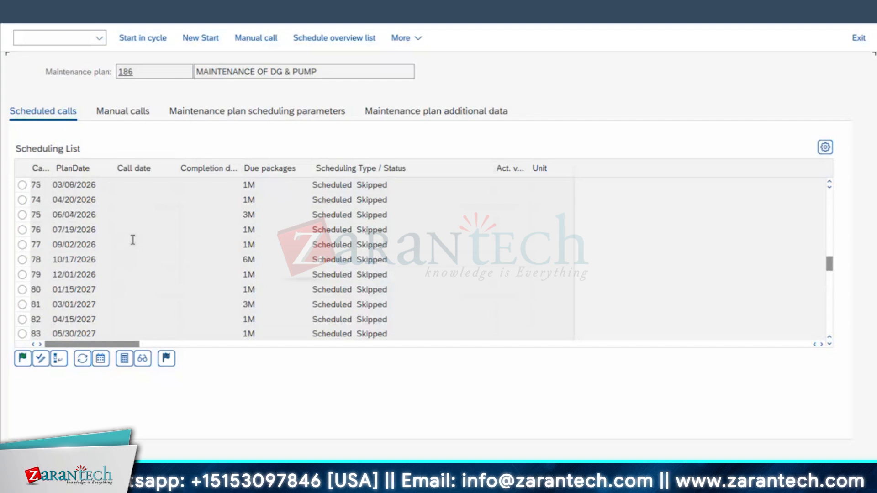
{"action": "scroll", "coordinate": [133, 240], "scroll_direction": "up", "scroll_amount": 3}
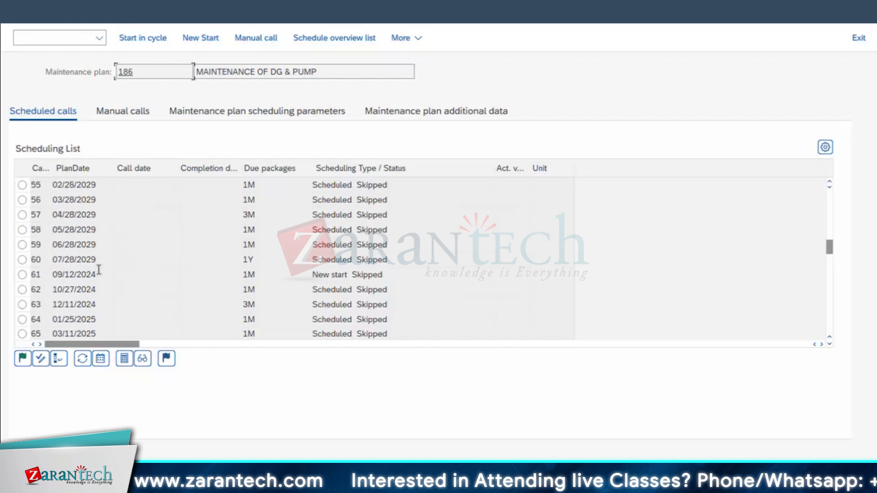
{"action": "scroll", "coordinate": [107, 271], "scroll_direction": "up", "scroll_amount": 1}
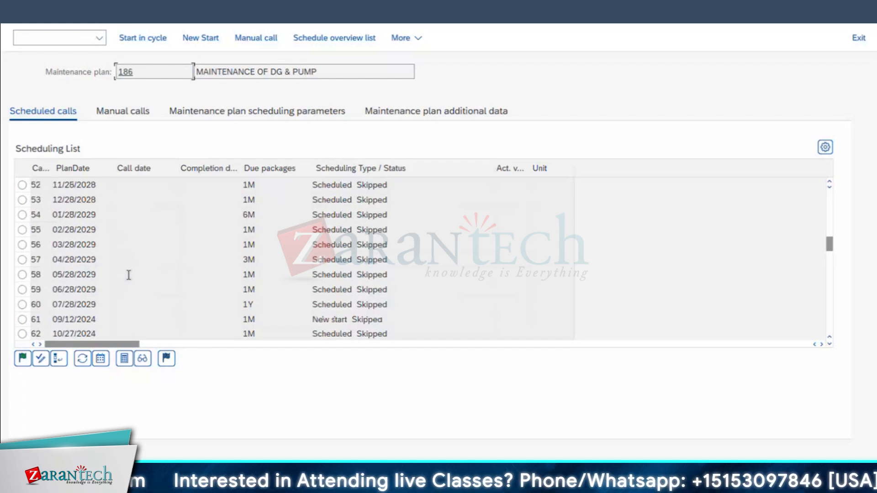
{"action": "left_click", "coordinate": [250, 244]}
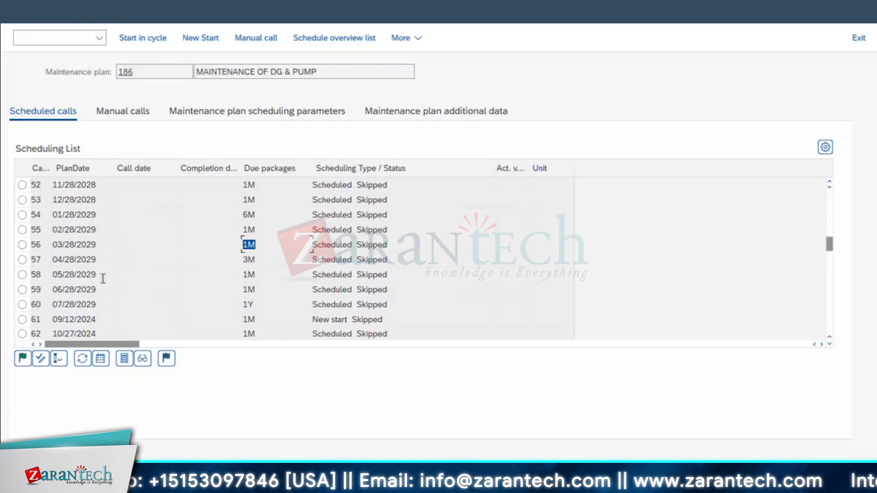
{"action": "left_click", "coordinate": [73, 319]}
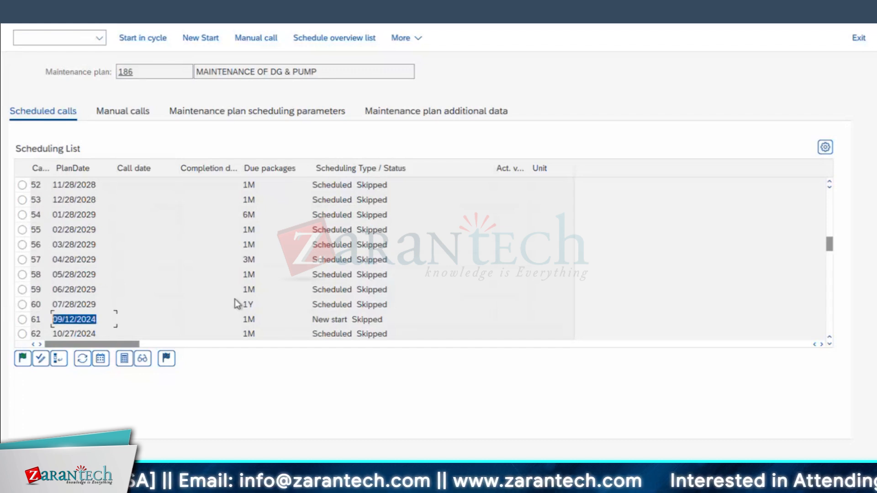
{"action": "left_click", "coordinate": [376, 317]}
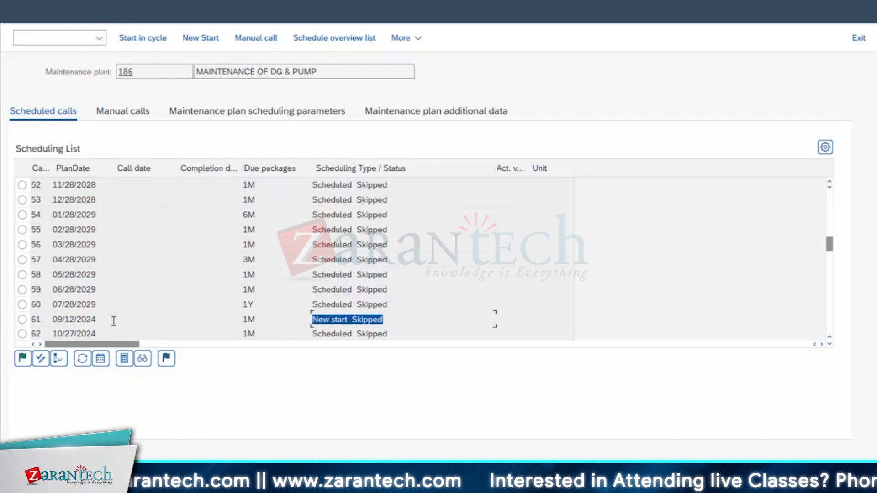
{"action": "left_click", "coordinate": [97, 319]}
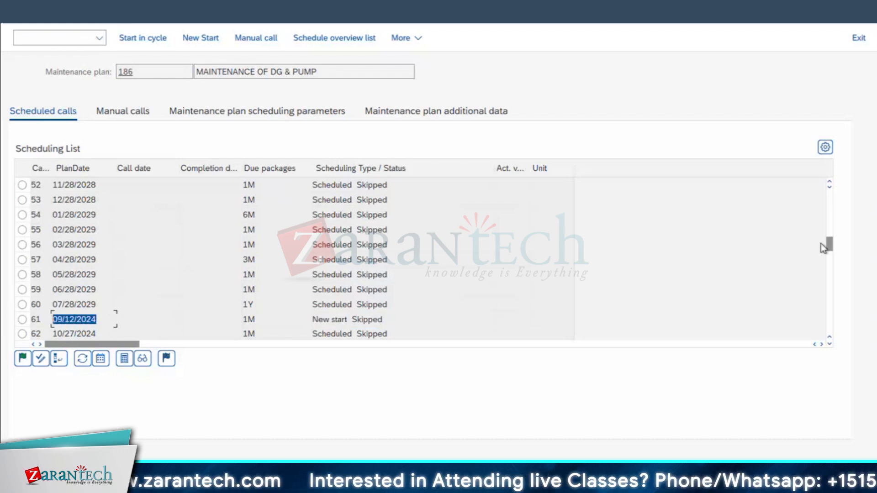
Examine call 1's plan date and due package at the start of the scheduling list, along with call 2's status.
{"action": "left_click_drag", "start_coordinate": [831, 248], "coordinate": [830, 197]}
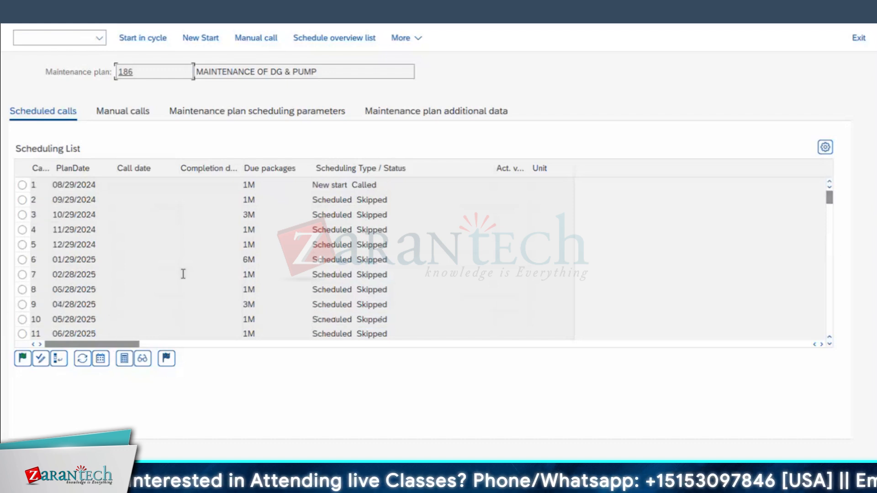
{"action": "left_click", "coordinate": [102, 187]}
{"action": "left_click_drag", "start_coordinate": [2, 195], "coordinate": [1, 196]}
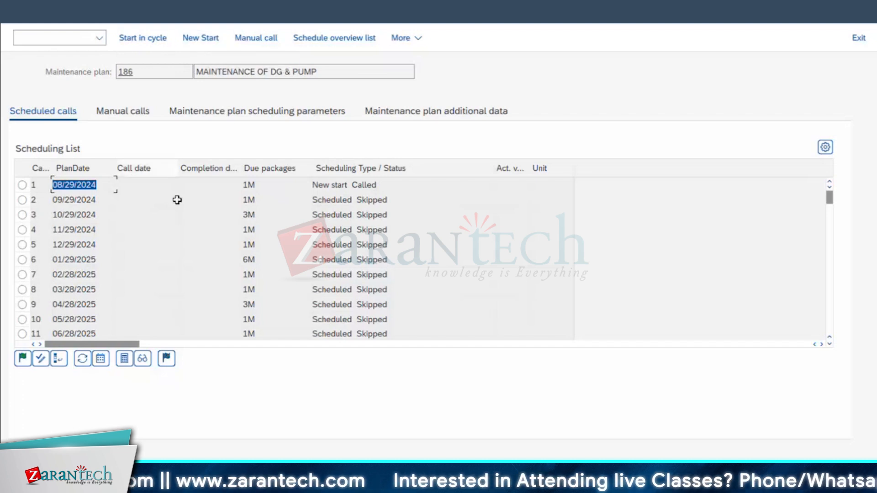
{"action": "left_click", "coordinate": [78, 185]}
{"action": "left_click_drag", "start_coordinate": [97, 185], "coordinate": [2, 197]}
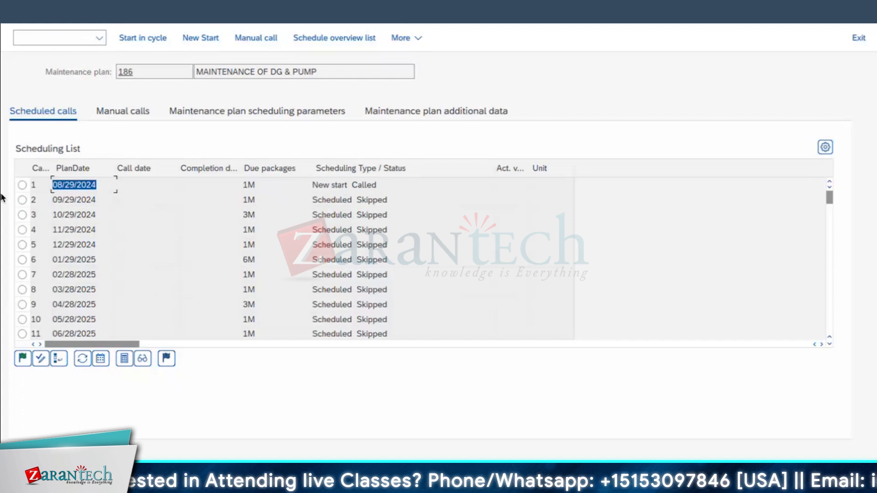
{"action": "left_click_drag", "start_coordinate": [405, 201], "coordinate": [310, 201]}
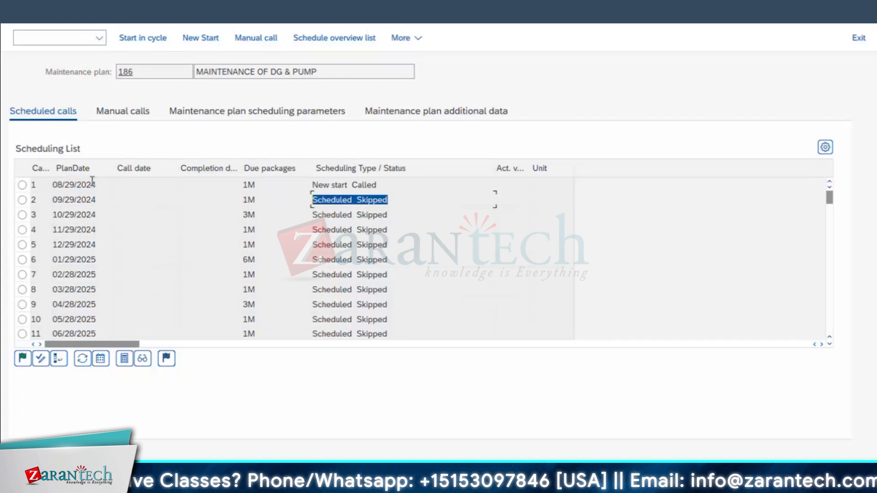
{"action": "left_click_drag", "start_coordinate": [97, 184], "coordinate": [21, 185]}
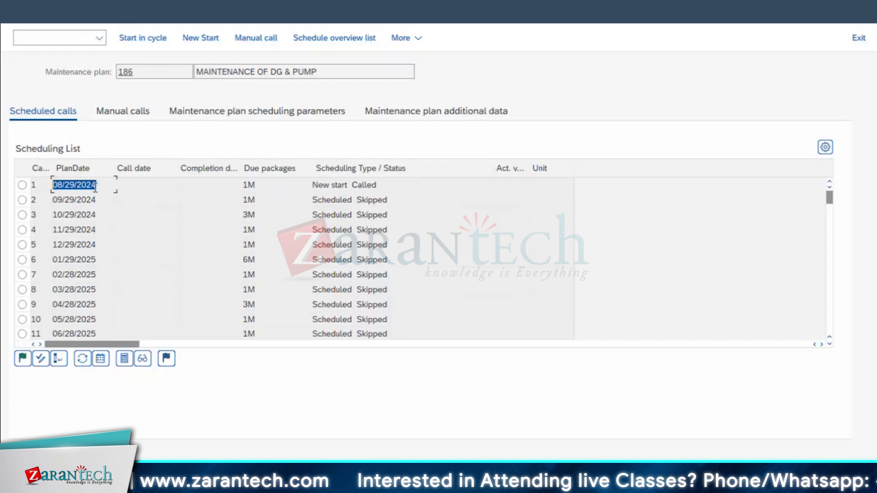
{"action": "left_click", "coordinate": [257, 185]}
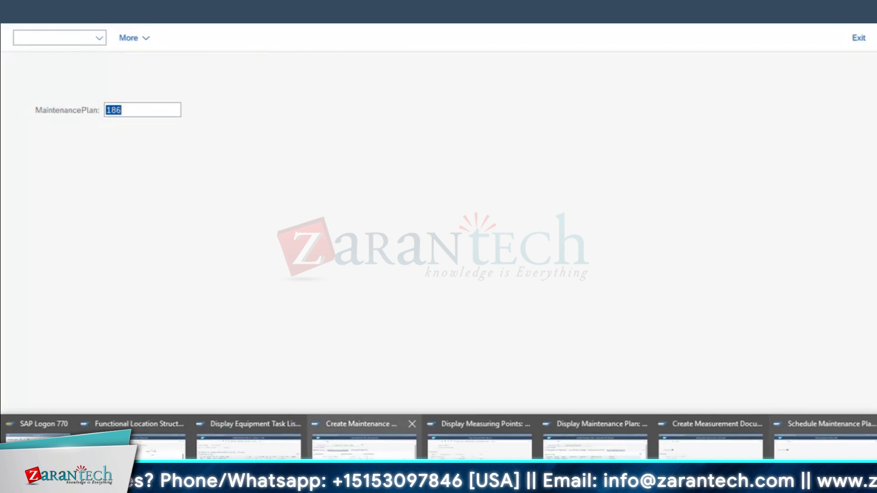
Return to the new motor greasing plan and set its call horizon to 90% and scheduling period to 3 YR.
{"action": "left_click", "coordinate": [350, 452]}
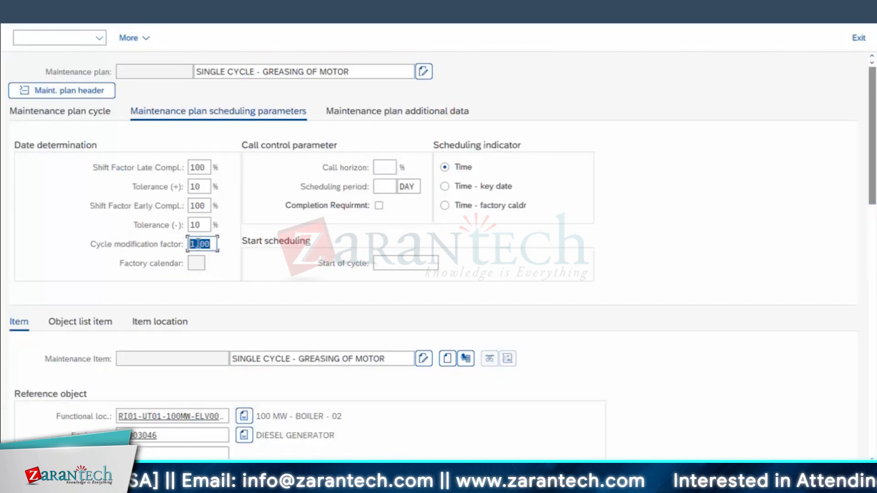
{"action": "left_click", "coordinate": [395, 167]}
{"action": "type", "text": "90"}
{"action": "key", "text": "Return"}
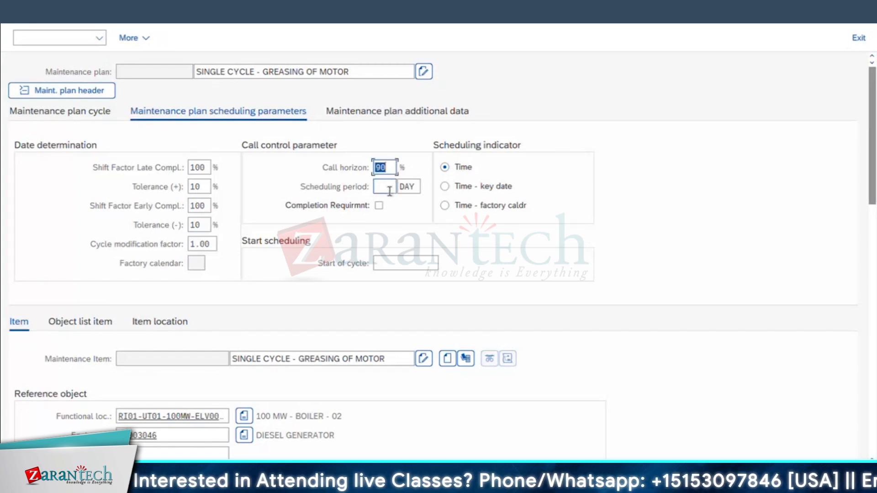
{"action": "left_click", "coordinate": [388, 187]}
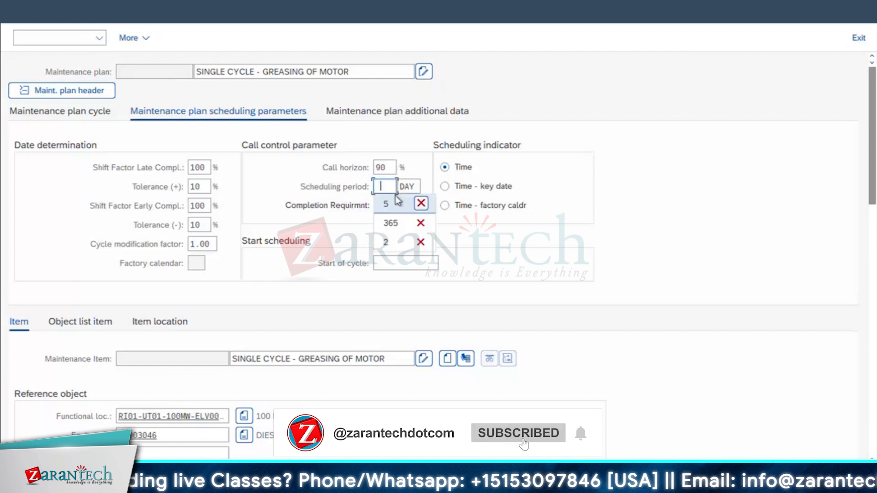
{"action": "left_click", "coordinate": [387, 188]}
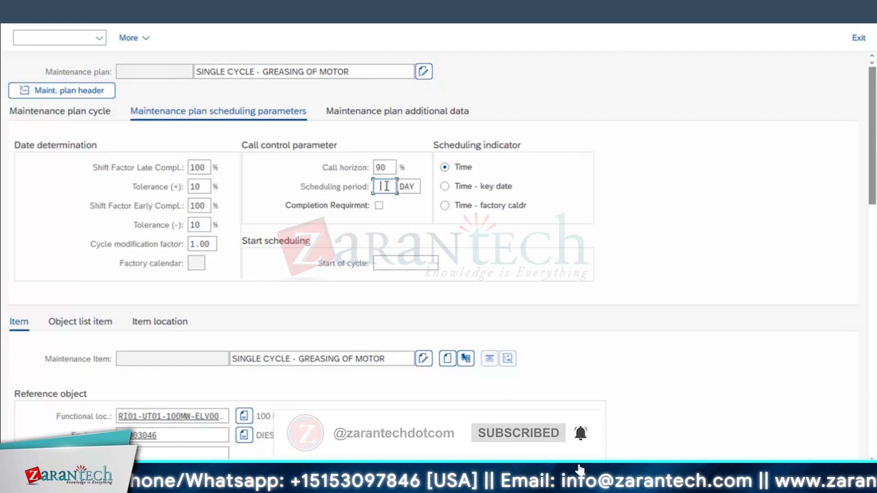
{"action": "type", "text": "3"}
{"action": "key", "text": "Tab"}
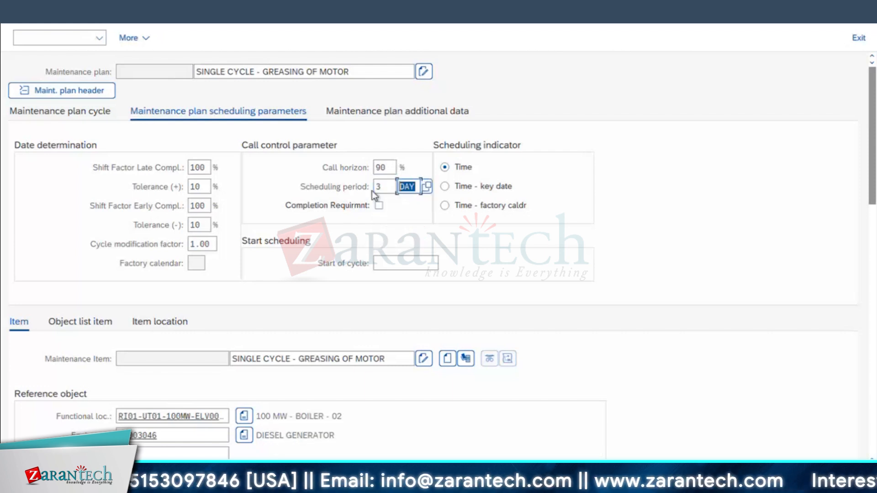
{"action": "type", "text": "YR"}
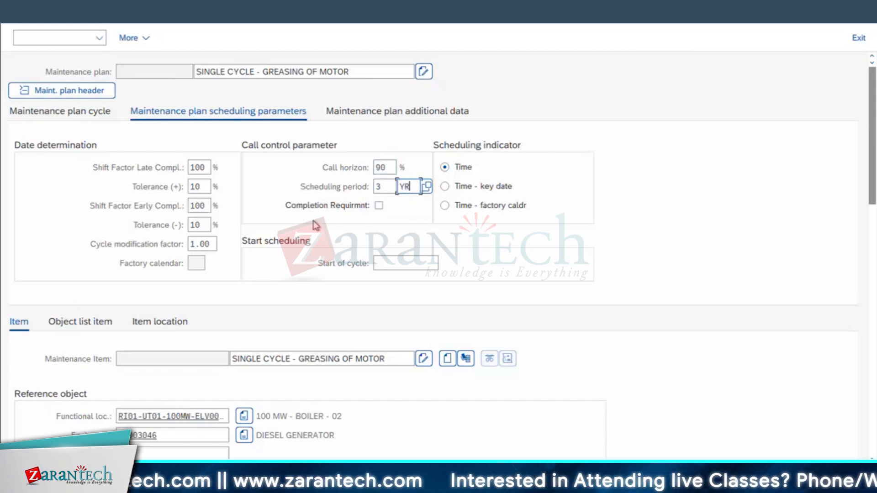
Set the plan's start of cycle to 07/29/2024 and its scheduling indicator to Time - key date.
{"action": "left_click", "coordinate": [408, 262]}
{"action": "left_click", "coordinate": [408, 281]}
{"action": "left_click", "coordinate": [473, 185]}
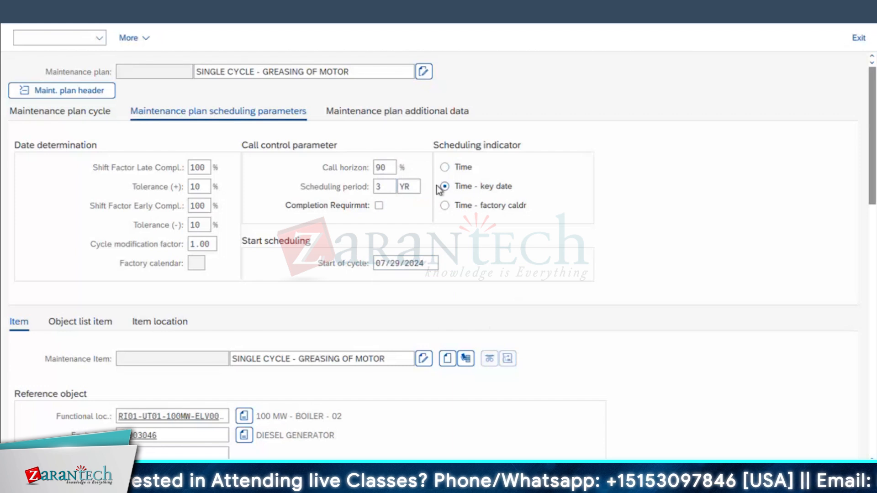
Assign sort field Boiler Mechanical Team and authorization group 3000 in the plan's additional data, and save the maintenance plan.
{"action": "left_click", "coordinate": [411, 112]}
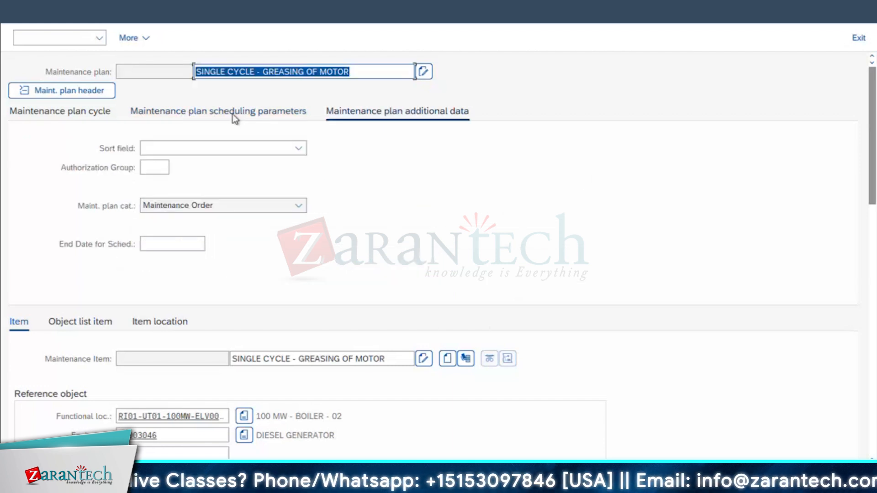
{"action": "left_click", "coordinate": [165, 149]}
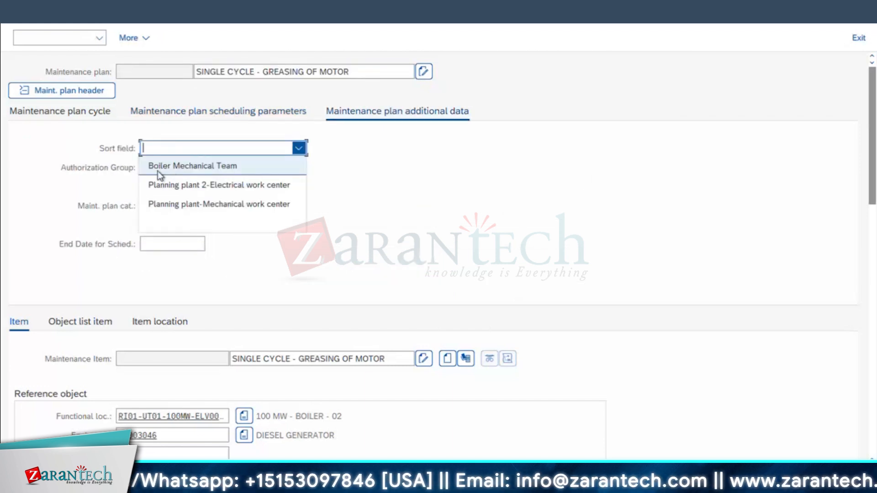
{"action": "left_click", "coordinate": [157, 169]}
{"action": "key", "text": "Tab"}
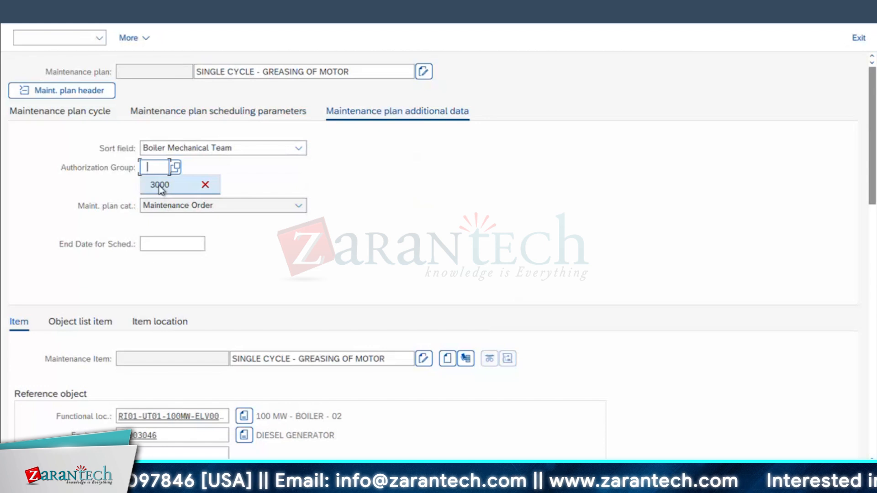
{"action": "left_click", "coordinate": [160, 187]}
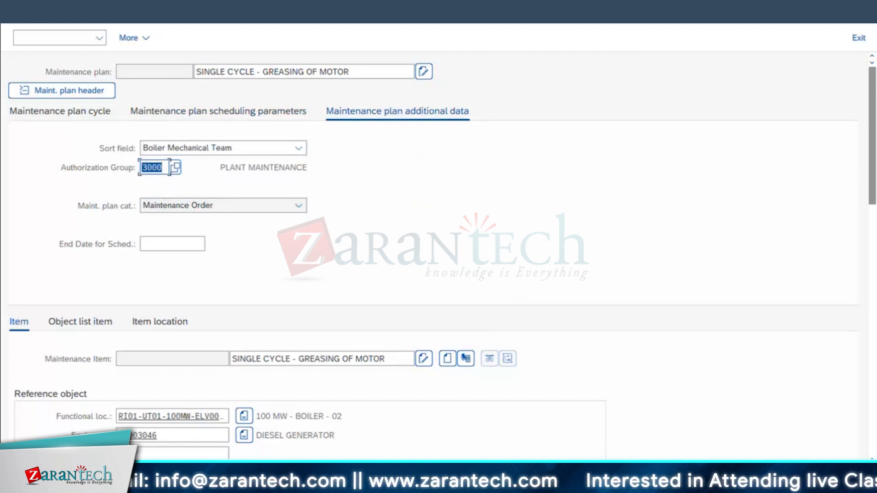
{"action": "key", "text": "ctrl+s"}
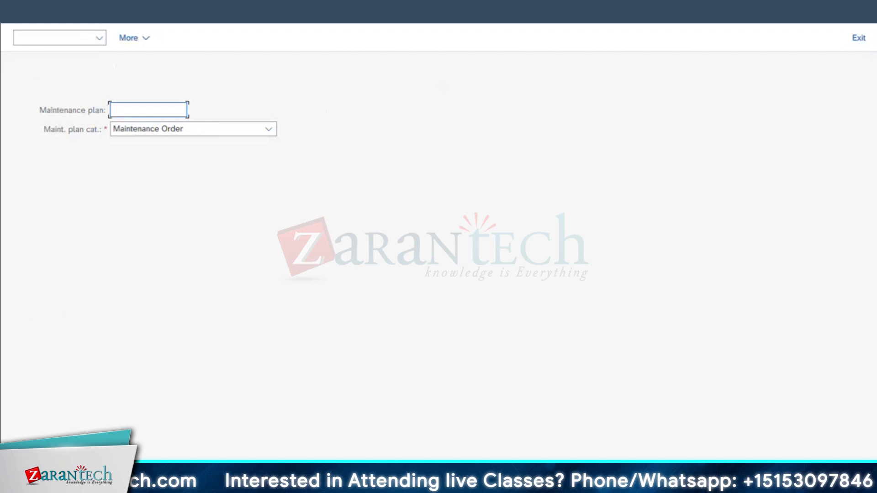
Open the scheduling of the new plan 187 and start it with cycle start date 07/29/2024.
{"action": "left_click", "coordinate": [68, 38]}
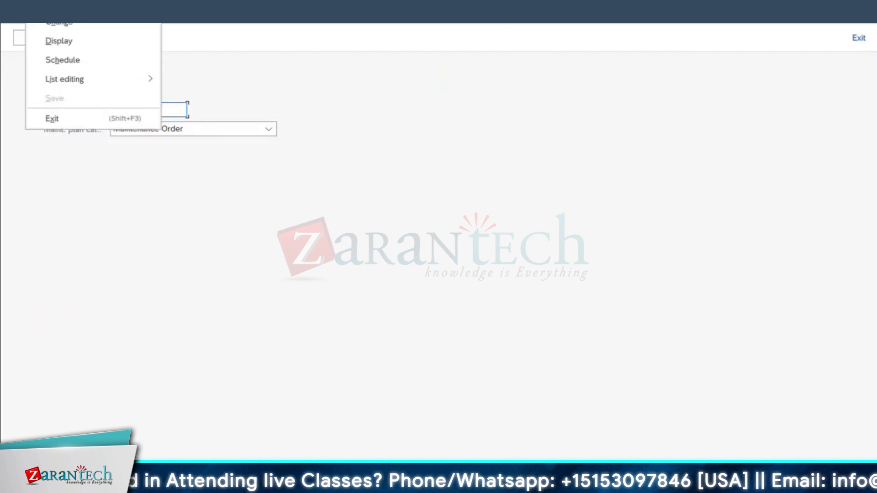
{"action": "left_click", "coordinate": [67, 64]}
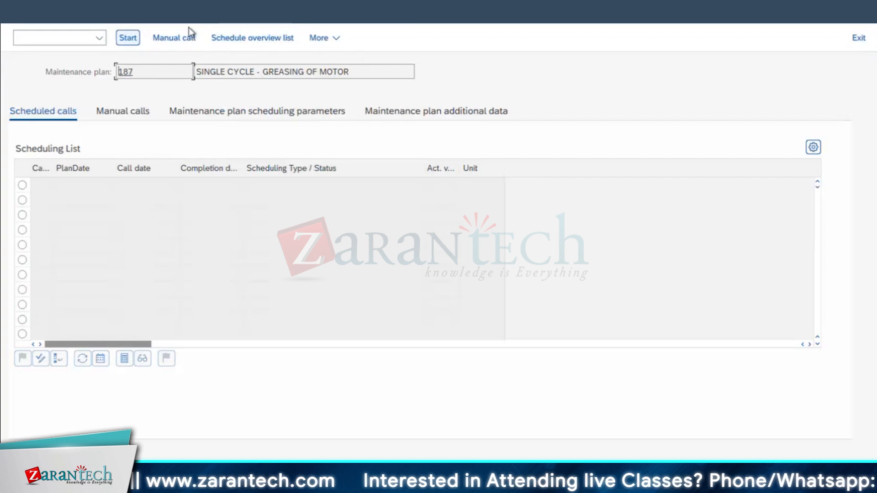
{"action": "left_click", "coordinate": [127, 39]}
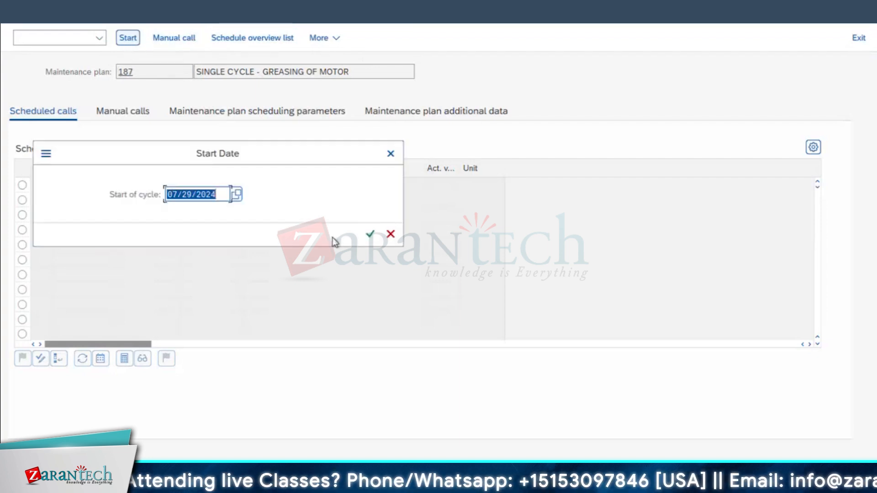
{"action": "left_click", "coordinate": [370, 234]}
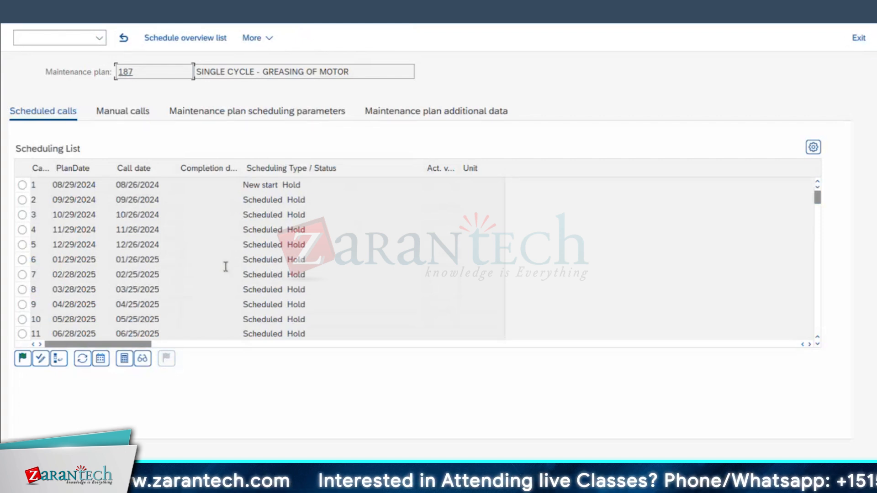
Review the generated calls in plan 187's scheduling list, then check call 1's plan date.
{"action": "scroll", "coordinate": [226, 267], "scroll_direction": "down", "scroll_amount": 1}
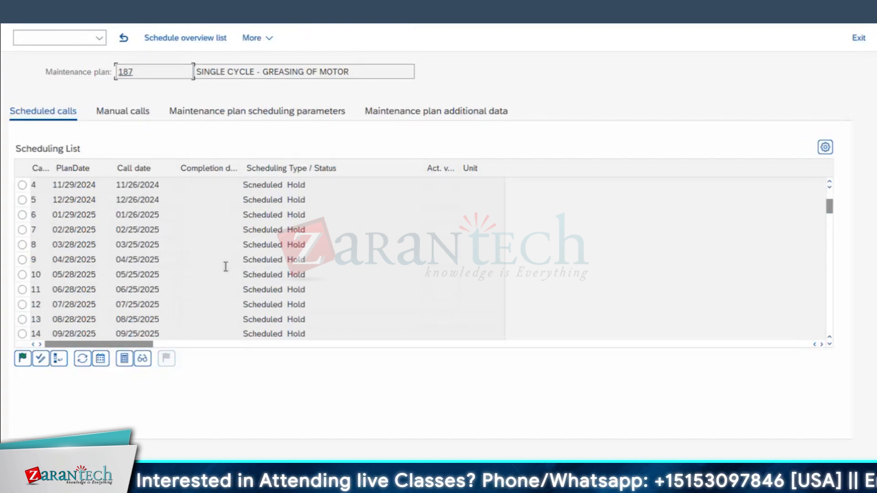
{"action": "scroll", "coordinate": [225, 267], "scroll_direction": "up", "scroll_amount": 1}
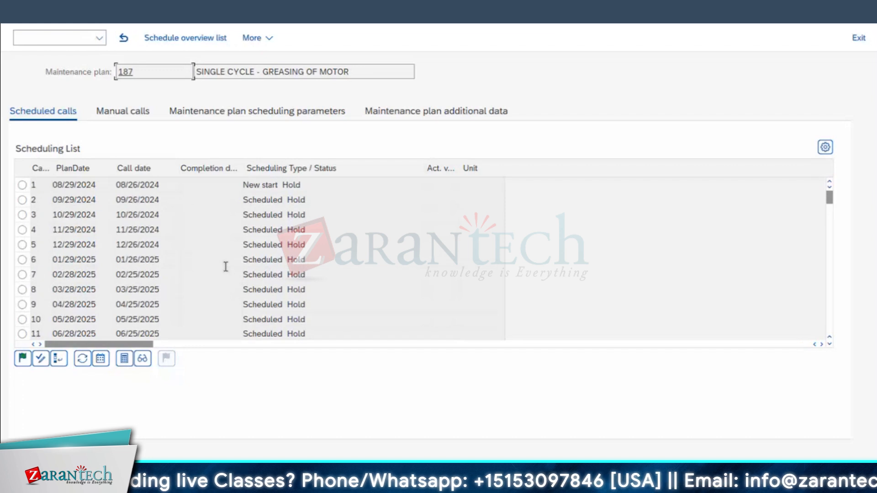
{"action": "scroll", "coordinate": [229, 270], "scroll_direction": "down", "scroll_amount": 5}
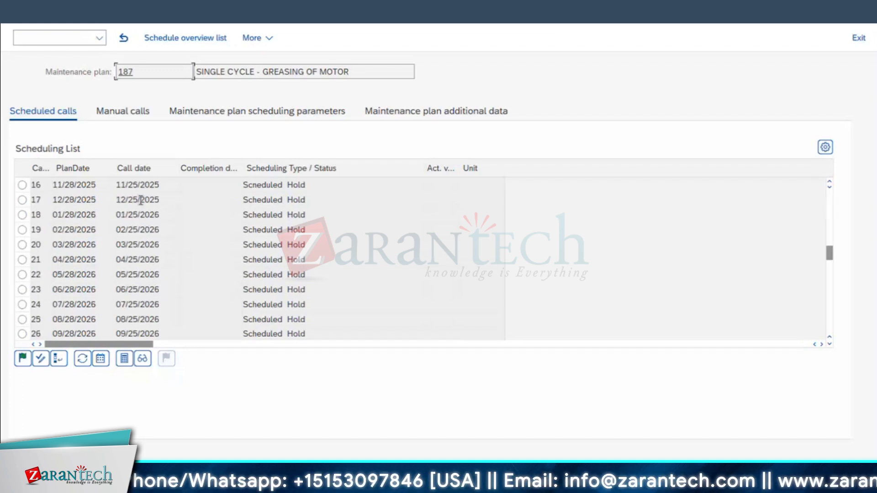
{"action": "scroll", "coordinate": [190, 207], "scroll_direction": "down", "scroll_amount": 1}
{"action": "left_click_drag", "start_coordinate": [830, 264], "coordinate": [817, 169]}
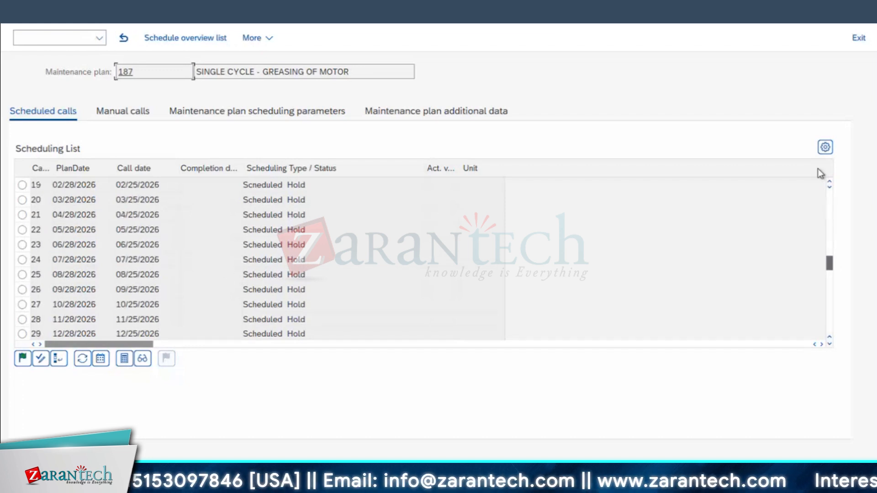
{"action": "left_click", "coordinate": [96, 185]}
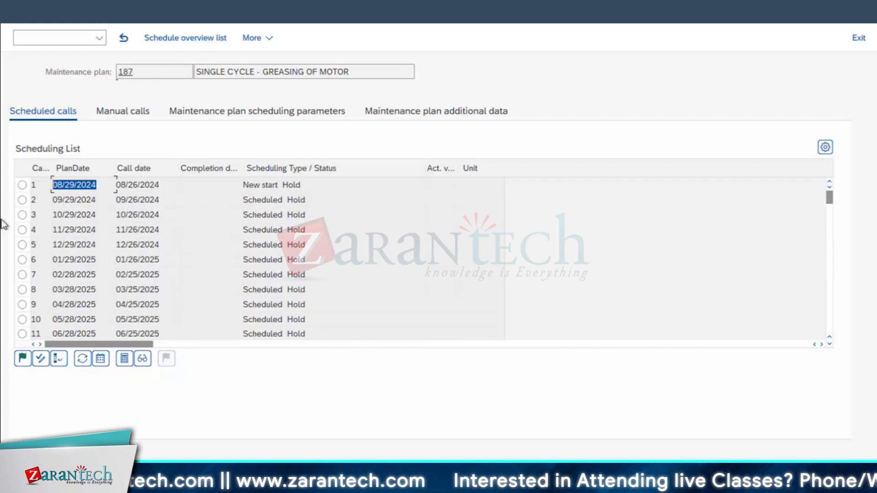
Release call 1 of plan 187 and save the schedule.
{"action": "left_click", "coordinate": [22, 185]}
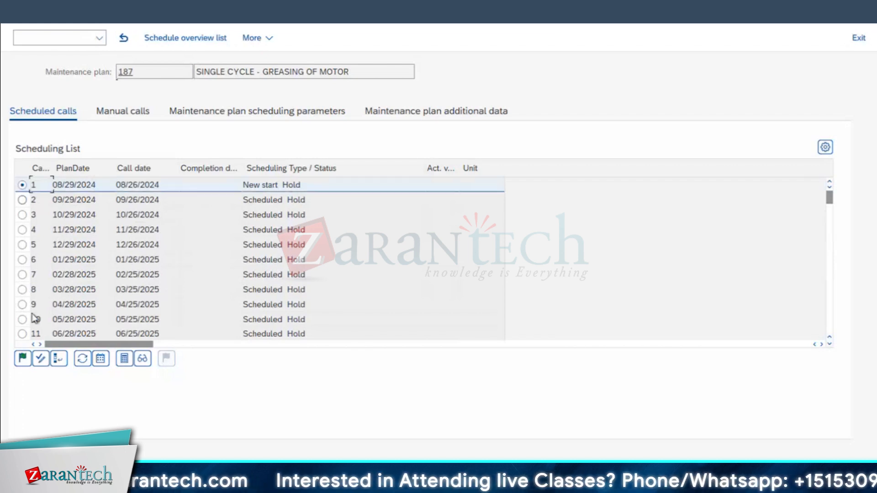
{"action": "left_click", "coordinate": [24, 359]}
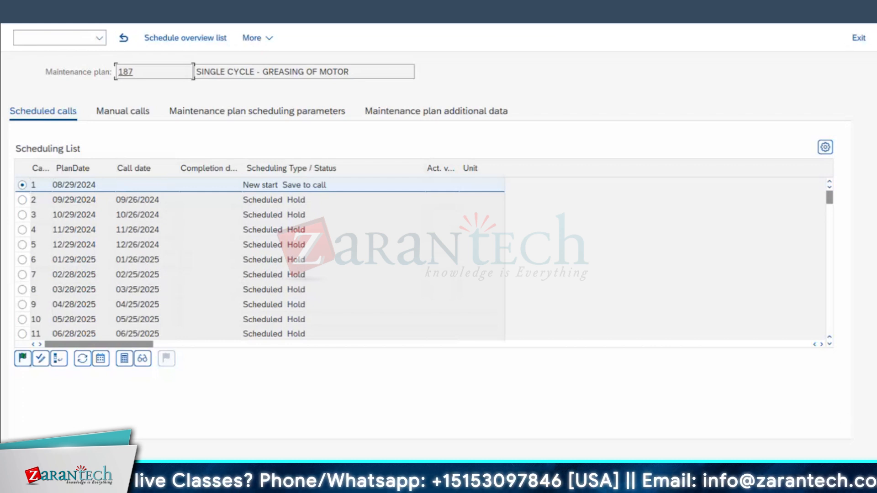
{"action": "left_click", "coordinate": [409, 267]}
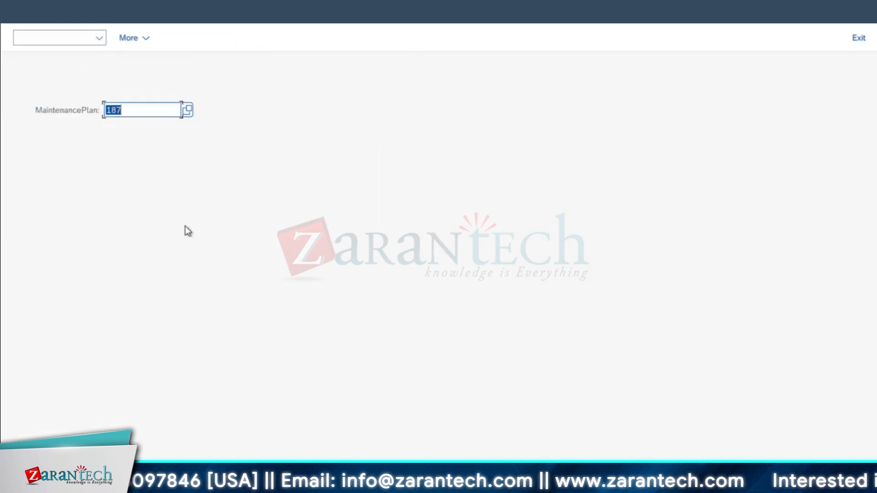
Open the schedule of performance-based plan 185, compare call 2's call date with its plan date, and leave the scheduling transaction.
{"action": "left_click", "coordinate": [282, 184]}
{"action": "key", "text": "BackSpace"}
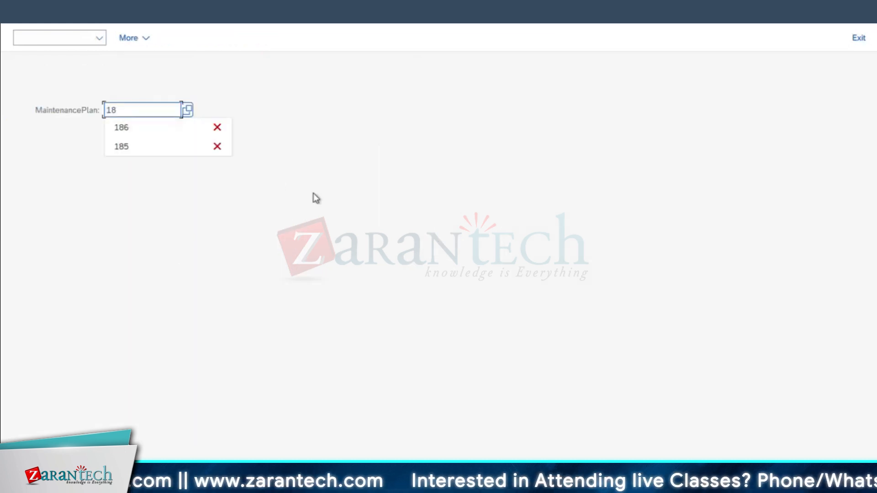
{"action": "type", "text": "5"}
{"action": "key", "text": "Return"}
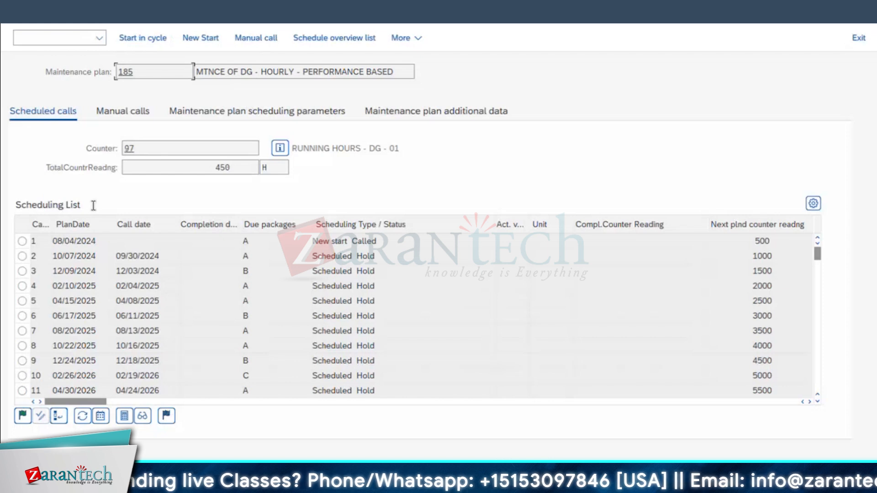
{"action": "left_click_drag", "start_coordinate": [176, 251], "coordinate": [82, 254]}
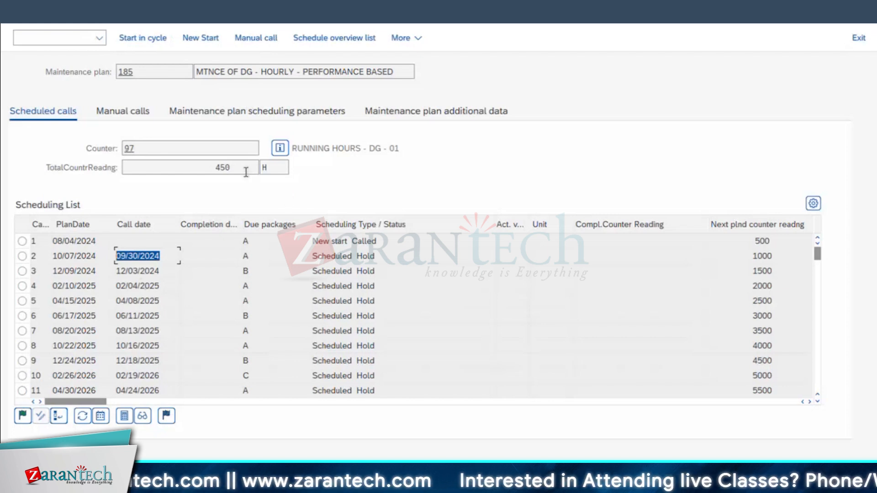
{"action": "left_click", "coordinate": [97, 254]}
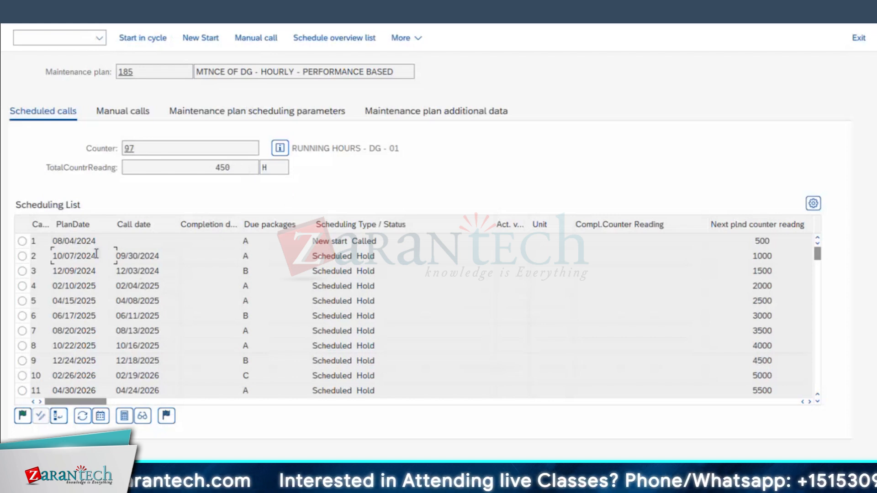
{"action": "left_click_drag", "start_coordinate": [96, 254], "coordinate": [3, 265]}
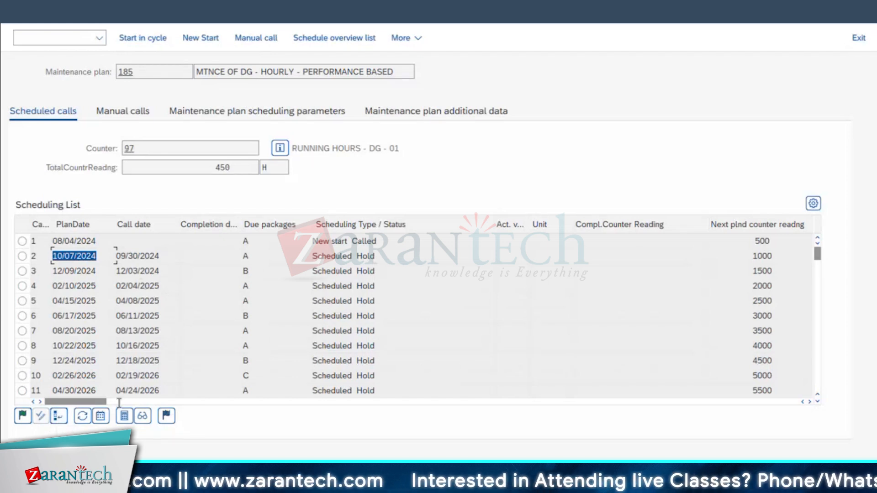
{"action": "key", "text": "F3"}
{"action": "left_click", "coordinate": [308, 271]}
{"action": "left_click", "coordinate": [24, 14]}
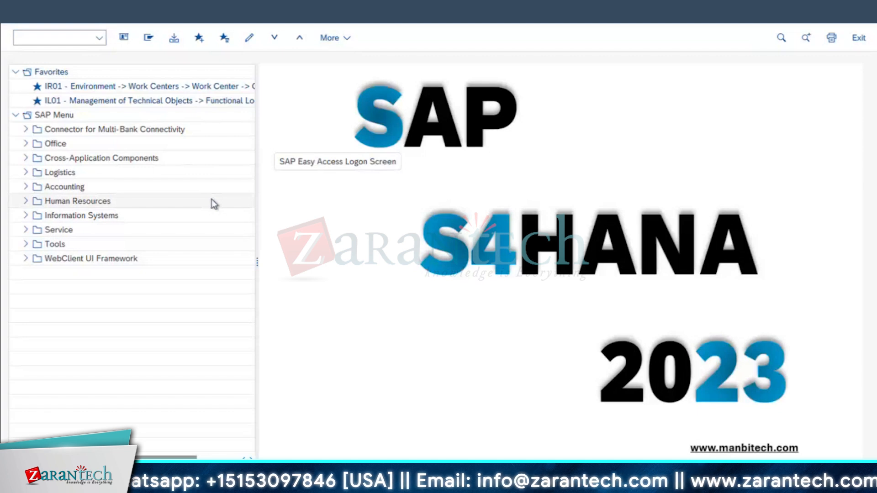
{"action": "key", "text": "super"}
{"action": "type", "text": "IP187"}
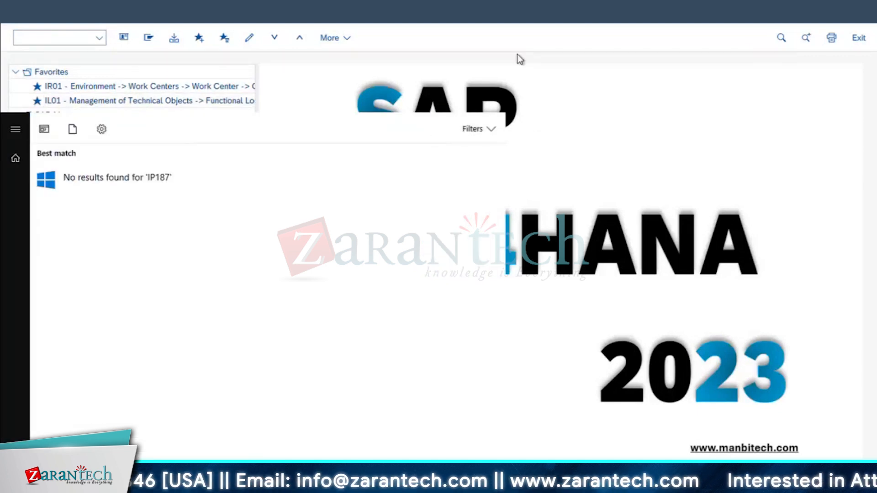
{"action": "left_click", "coordinate": [680, 148]}
Open the scheduling of maintenance plan 187 with transaction IP10 and display the order generated by call 1.
{"action": "left_click", "coordinate": [52, 35]}
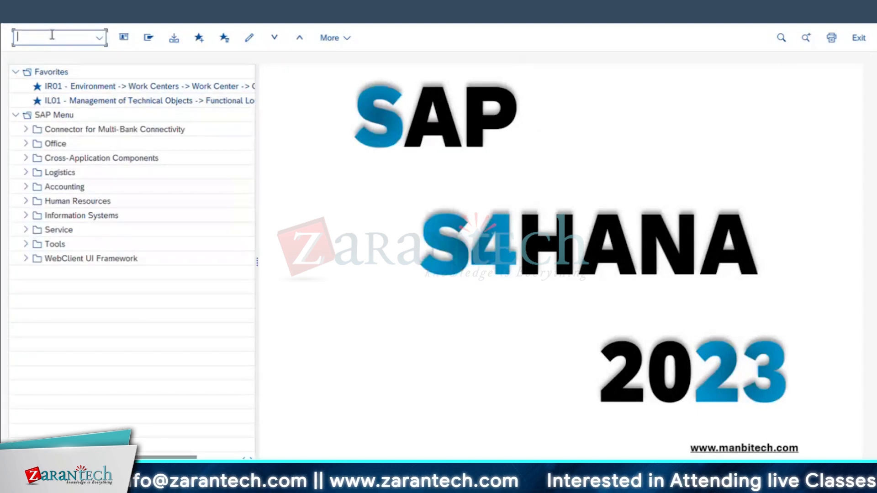
{"action": "type", "text": "IP10"}
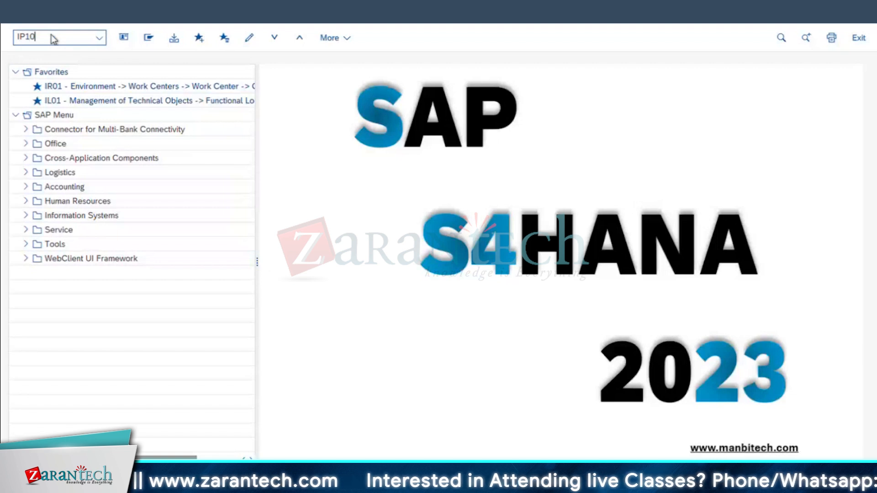
{"action": "key", "text": "Return"}
{"action": "type", "text": "187"}
{"action": "key", "text": "Return"}
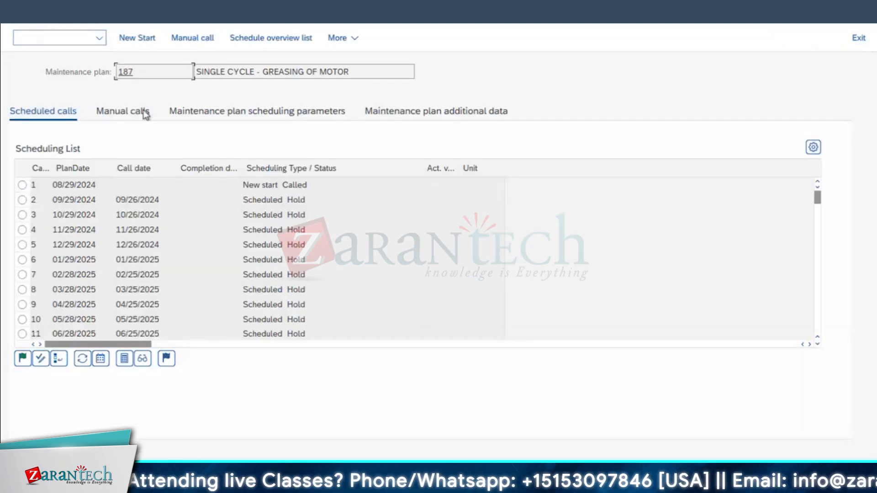
{"action": "left_click", "coordinate": [22, 185]}
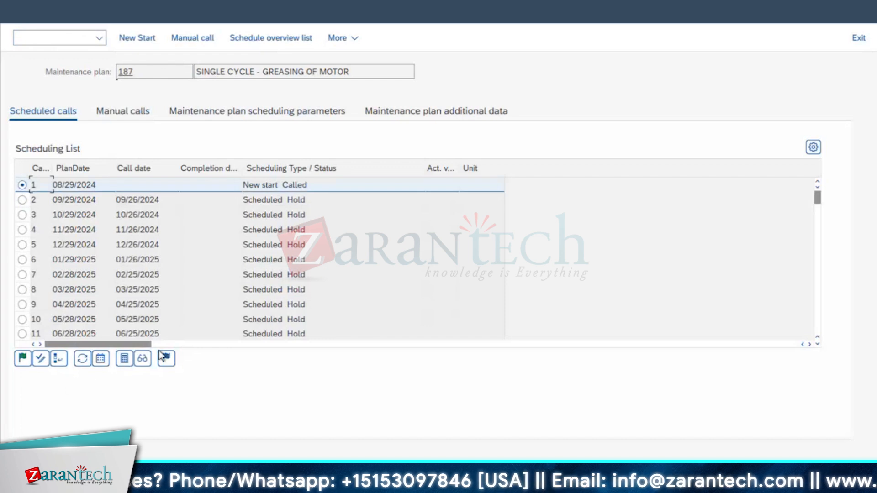
{"action": "left_click", "coordinate": [143, 360]}
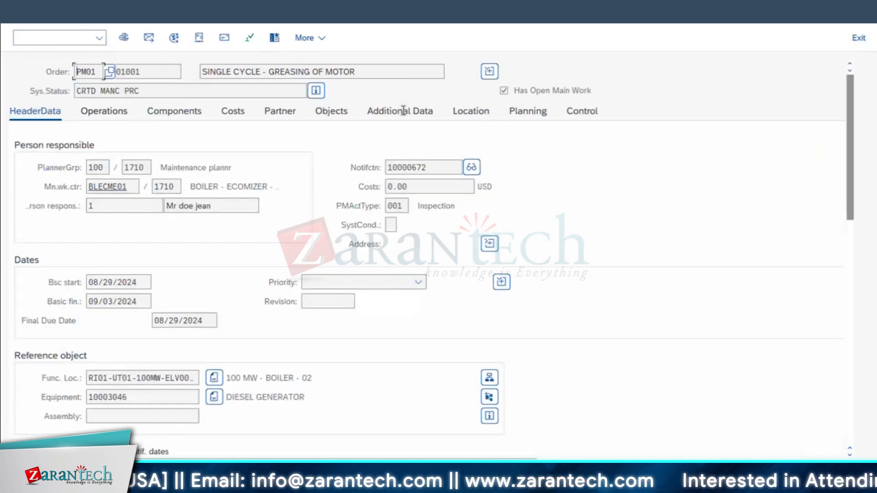
Examine the order's operations from 0010 to 0060 and compare their short texts with the order description.
{"action": "left_click", "coordinate": [109, 114]}
{"action": "left_click_drag", "start_coordinate": [428, 206], "coordinate": [333, 228]}
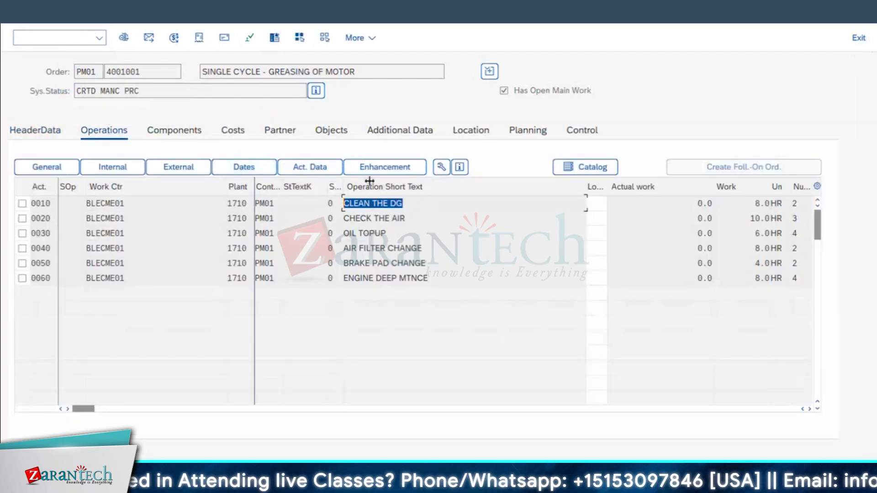
{"action": "left_click", "coordinate": [386, 279]}
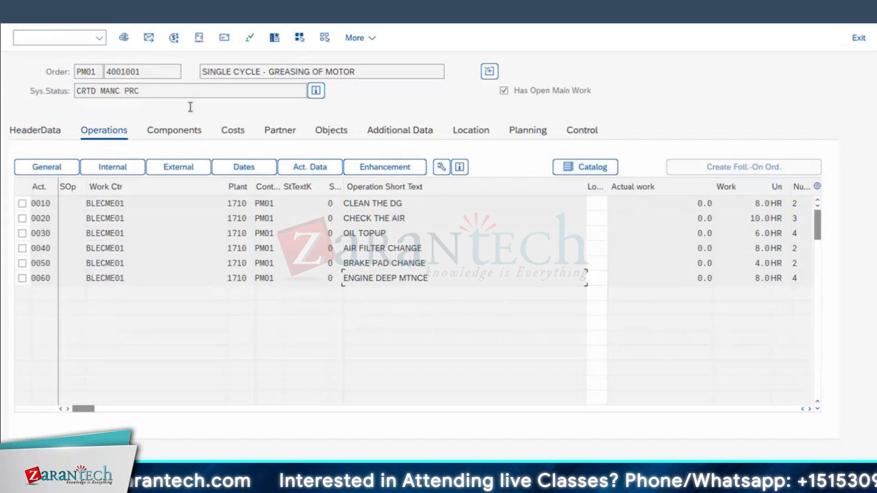
{"action": "left_click", "coordinate": [355, 203]}
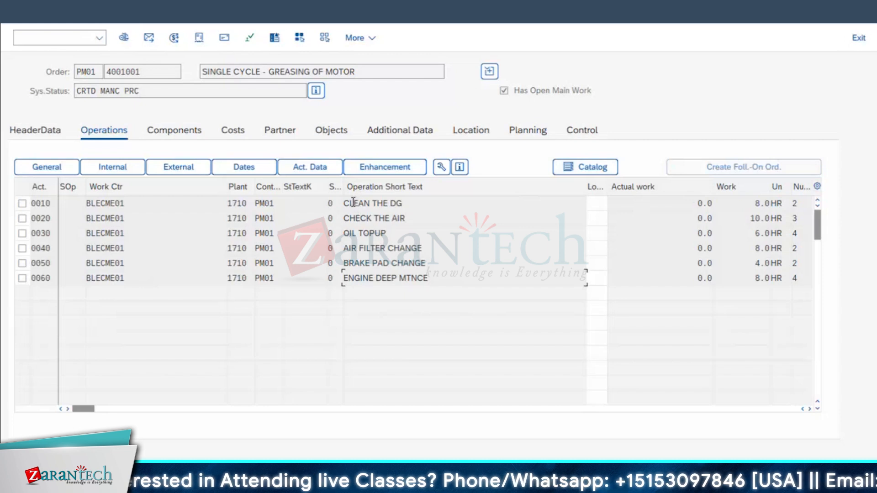
{"action": "left_click", "coordinate": [355, 262]}
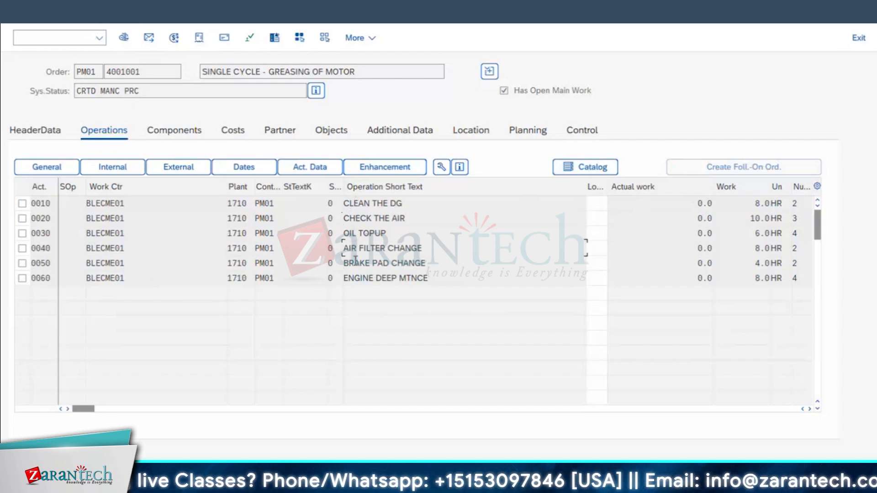
{"action": "key", "text": "Down"}
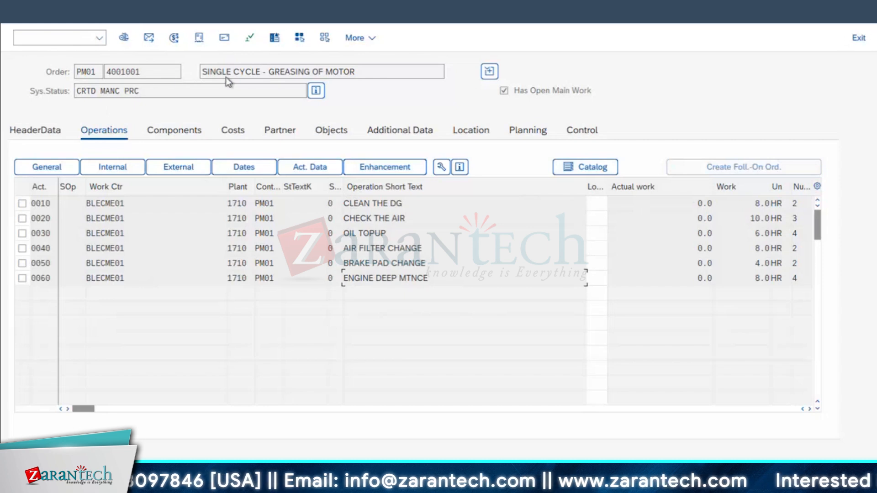
{"action": "left_click_drag", "start_coordinate": [375, 74], "coordinate": [154, 71]}
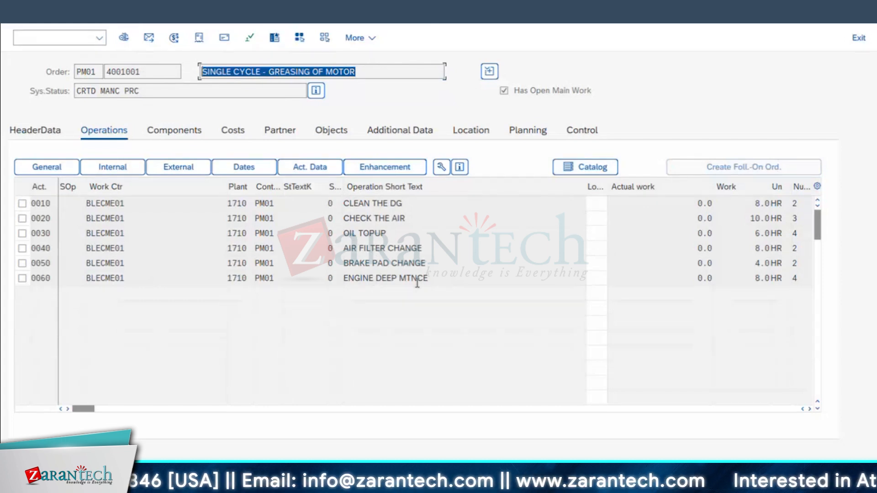
{"action": "left_click", "coordinate": [396, 203]}
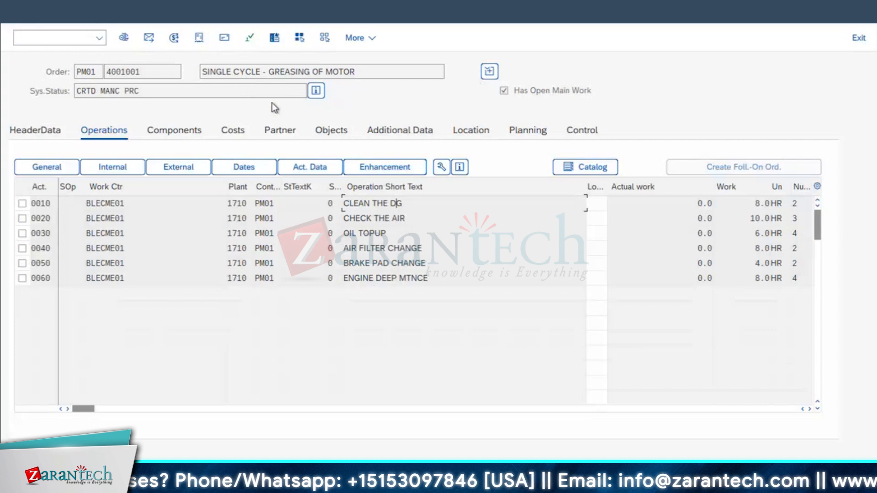
{"action": "left_click_drag", "start_coordinate": [375, 68], "coordinate": [257, 70]}
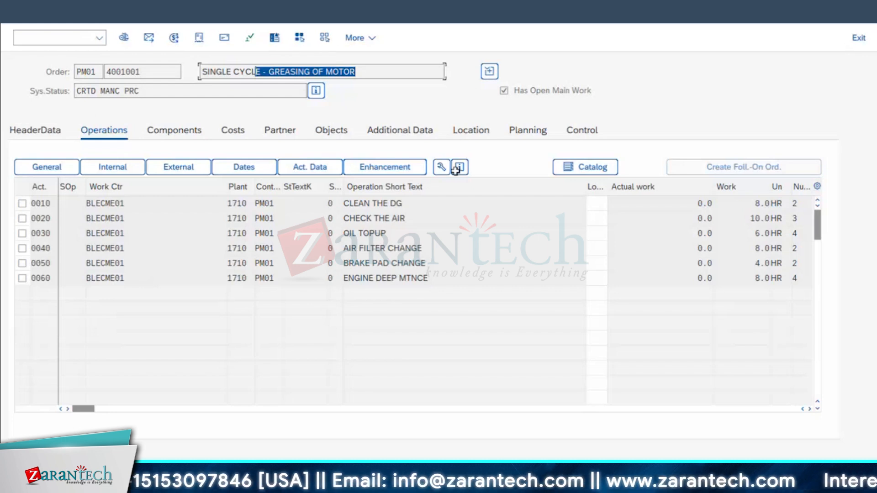
{"action": "left_click_drag", "start_coordinate": [428, 282], "coordinate": [308, 260]}
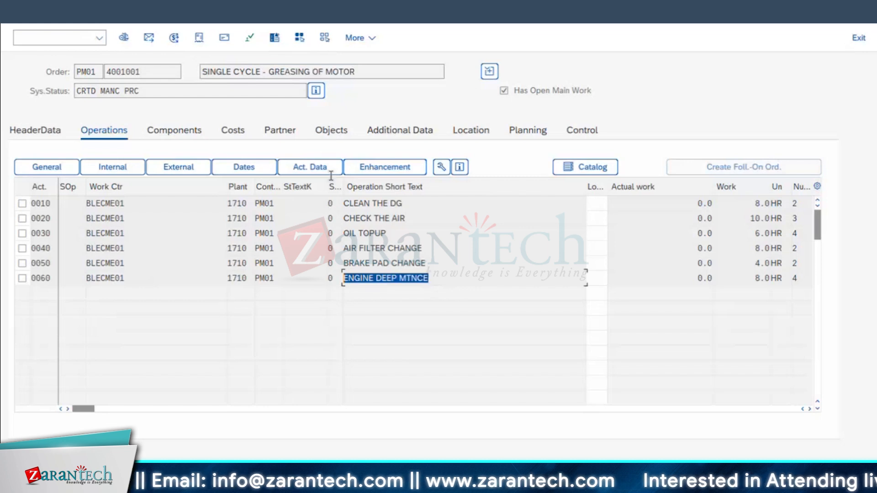
Return to the schedule of plan 187, release call 2 and save it.
{"action": "left_click", "coordinate": [149, 38]}
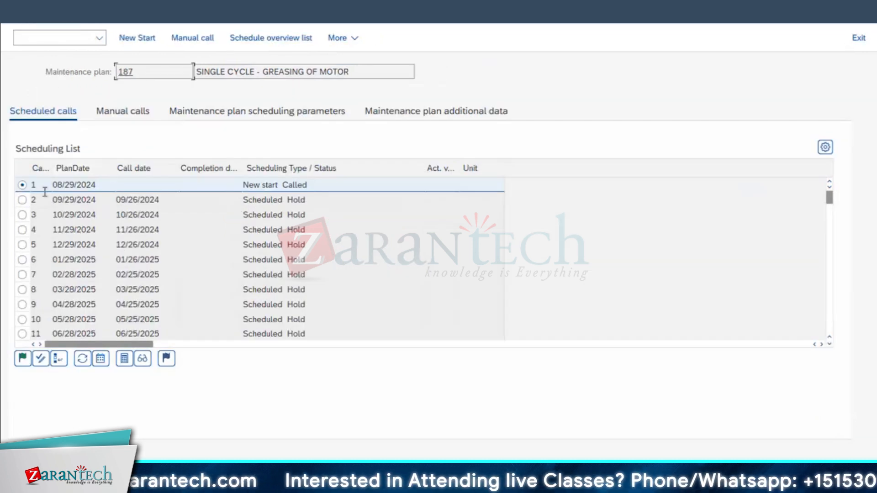
{"action": "left_click", "coordinate": [22, 200]}
{"action": "left_click", "coordinate": [23, 358]}
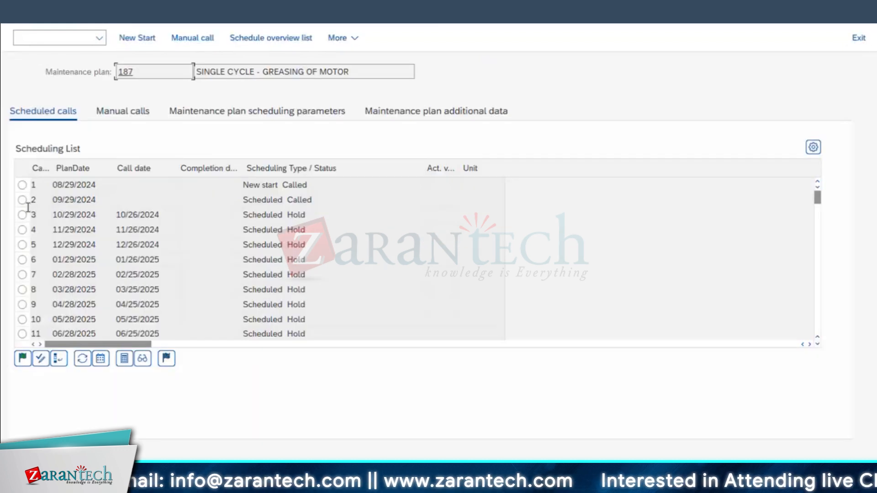
Display the order generated by call 2 of plan 187 and view its operations.
{"action": "left_click", "coordinate": [22, 199]}
{"action": "left_click", "coordinate": [142, 358]}
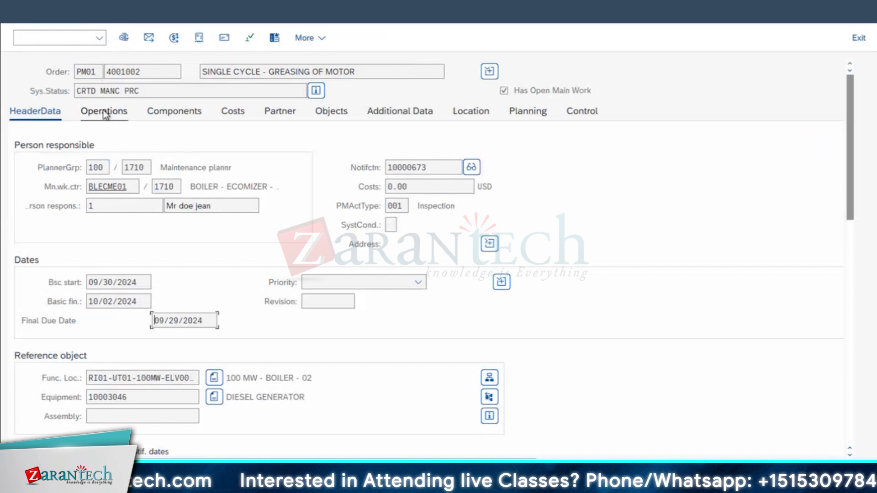
{"action": "left_click", "coordinate": [105, 112]}
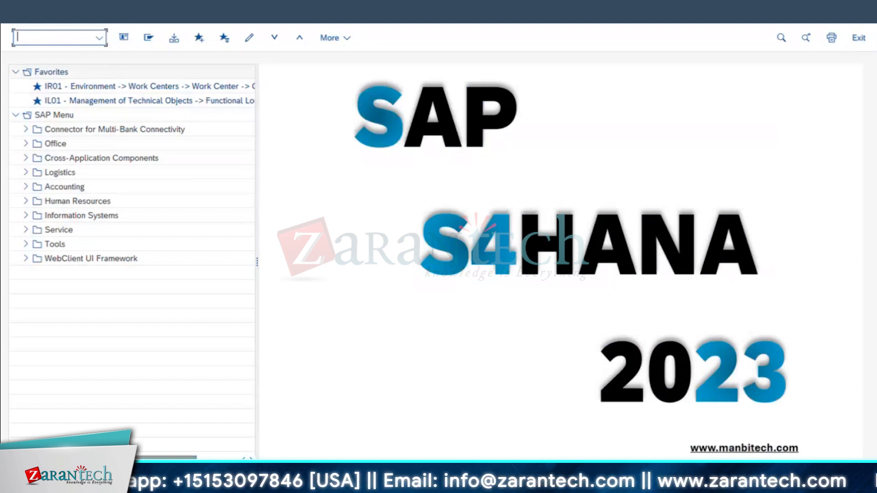
View the initial screen of plan creation transaction IP41, leave it, and open IP43 to compare its fields.
{"action": "type", "text": "IP41"}
{"action": "key", "text": "Return"}
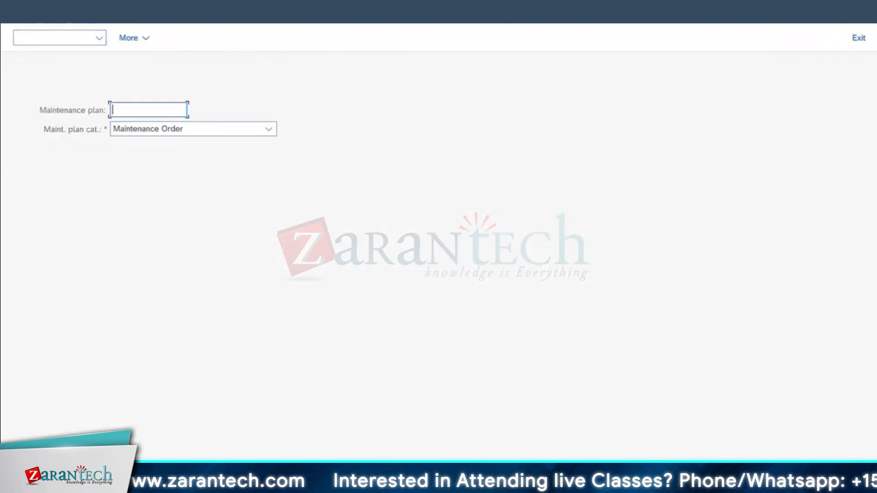
{"action": "key", "text": "F3"}
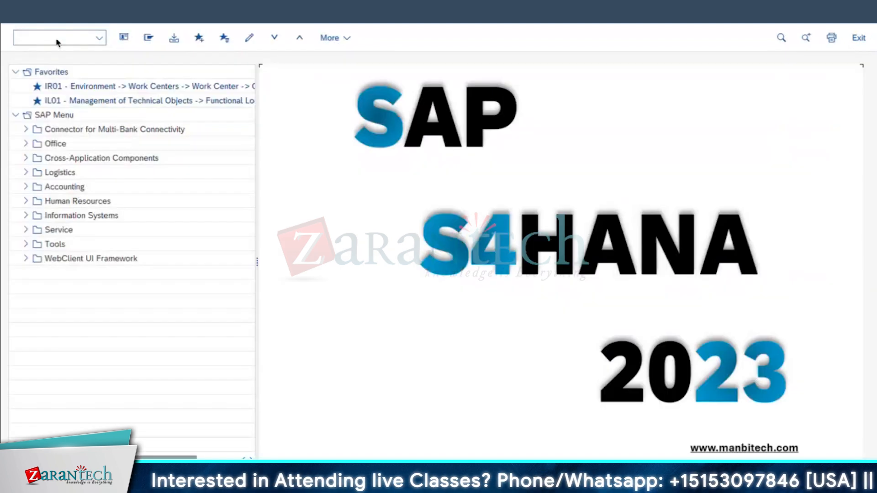
{"action": "left_click", "coordinate": [58, 39]}
{"action": "type", "text": "IP43"}
{"action": "key", "text": "Return"}
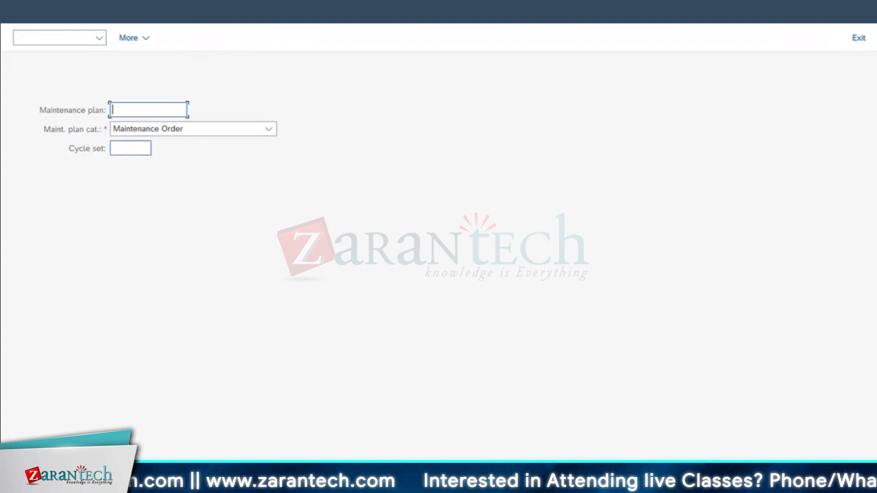
Open the cycle set maintenance transaction and select the cycle length of the second cycle (20) in set H/L-CO.
{"action": "left_click", "coordinate": [173, 12]}
{"action": "left_click", "coordinate": [193, 194]}
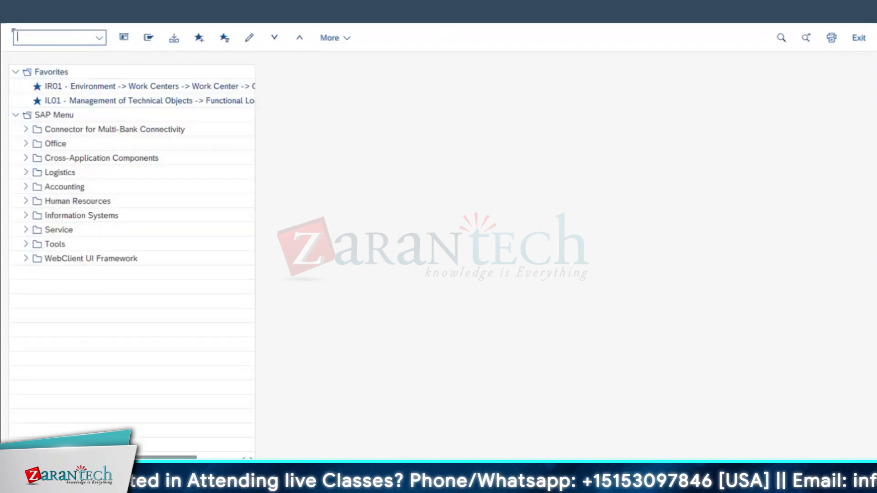
{"action": "type", "text": "IP1"}
{"action": "type", "text": "2"}
{"action": "key", "text": "Return"}
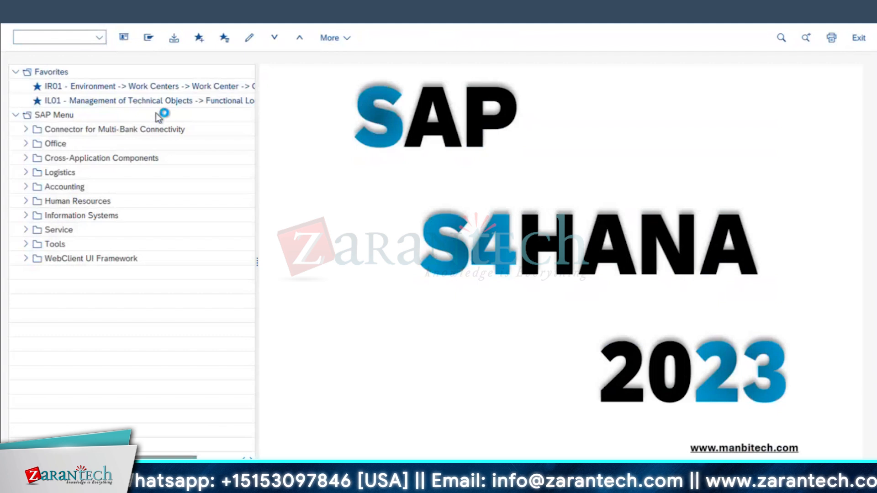
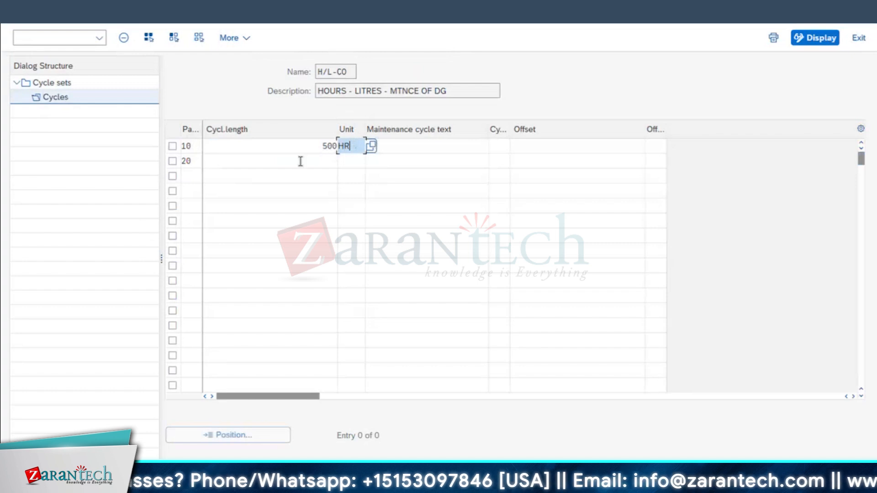
{"action": "left_click", "coordinate": [301, 162]}
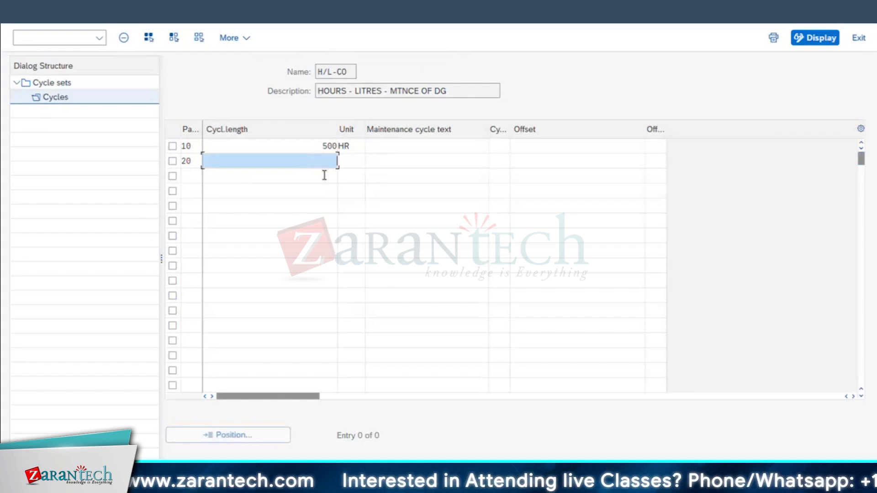
Switch to the Excel workbook, go to the counter worksheet and examine the annual estimate calculation in row 42.
{"action": "key", "text": "super+Tab"}
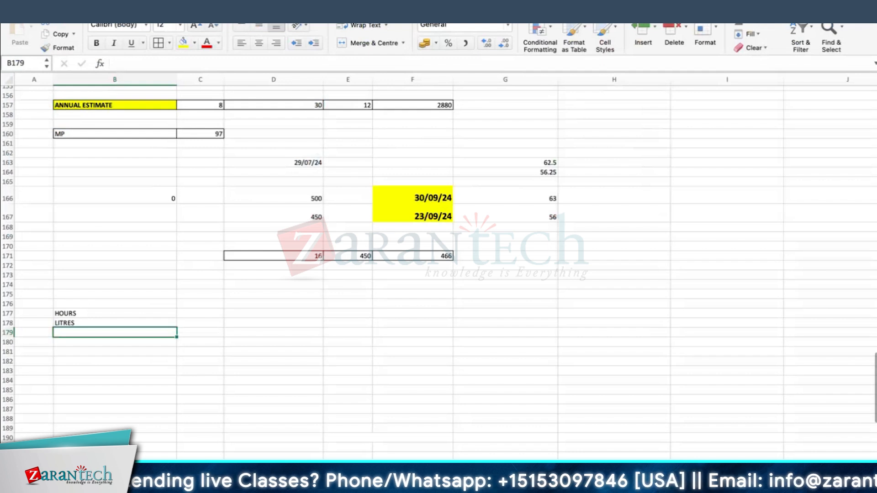
{"action": "left_click", "coordinate": [343, 471]}
{"action": "scroll", "coordinate": [348, 425], "scroll_direction": "down", "scroll_amount": 5}
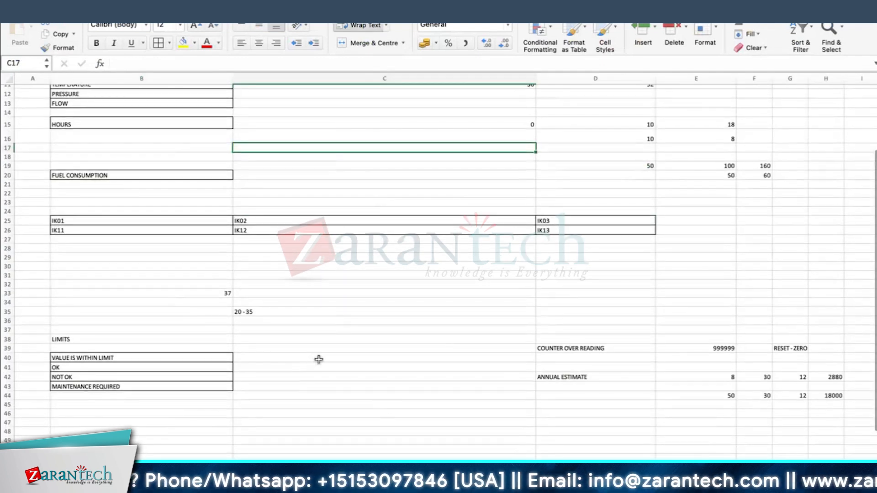
{"action": "left_click", "coordinate": [571, 376]}
{"action": "key", "text": "Right"}
{"action": "key", "text": "Right"}
{"action": "key", "text": "Right"}
{"action": "key", "text": "Right"}
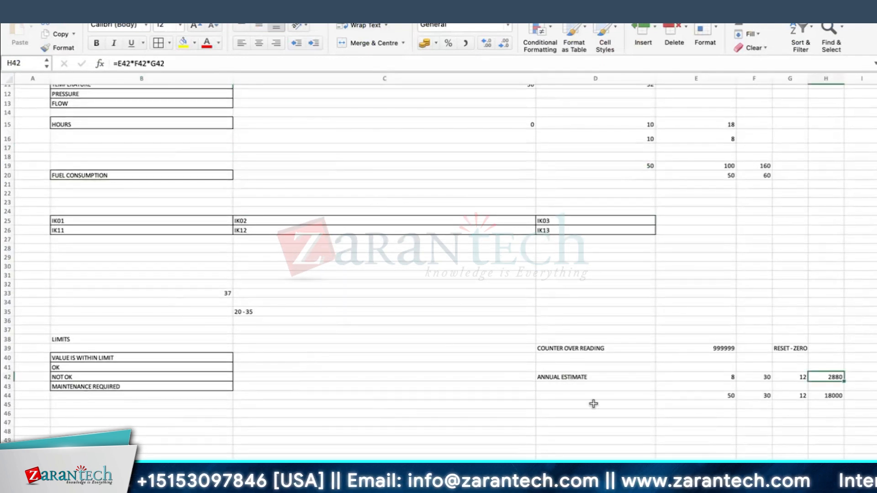
{"action": "scroll", "coordinate": [593, 404], "scroll_direction": "right", "scroll_amount": 5}
{"action": "left_click", "coordinate": [506, 376]}
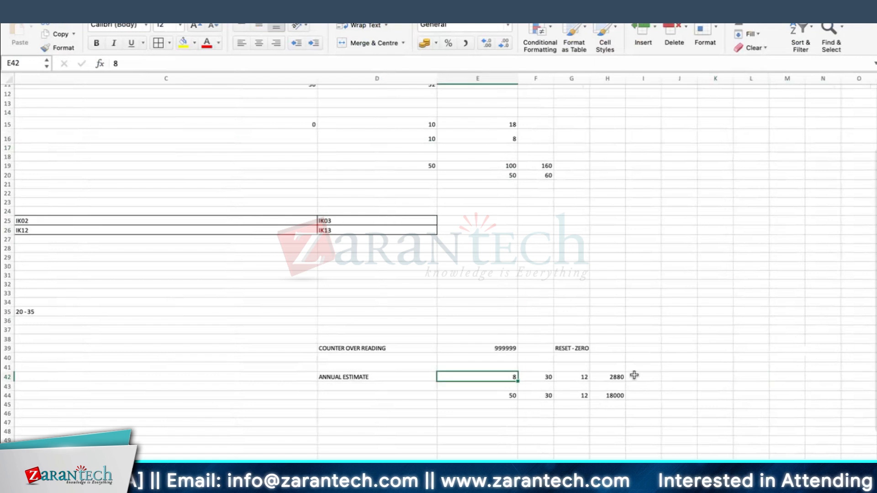
Label the two annual estimate rows with HOURS in cell J42 and LITRES in cell J44.
{"action": "left_click", "coordinate": [680, 376]}
{"action": "type", "text": "HOURS"}
{"action": "key", "text": "Return"}
{"action": "key", "text": "Return"}
{"action": "type", "text": "LITRES"}
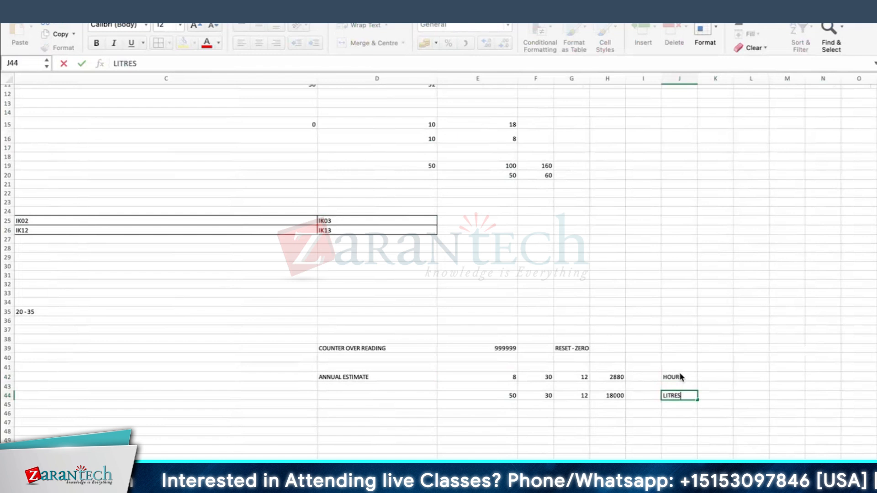
{"action": "key", "text": "Return"}
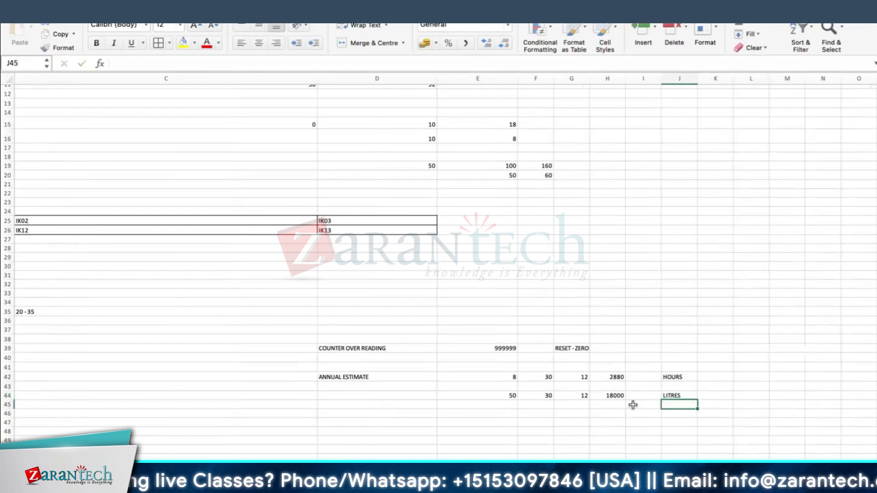
Note the cycle example below the annual estimates by entering 500 in cell E49 and 1YR in cell E50.
{"action": "scroll", "coordinate": [558, 343], "scroll_direction": "down", "scroll_amount": 6}
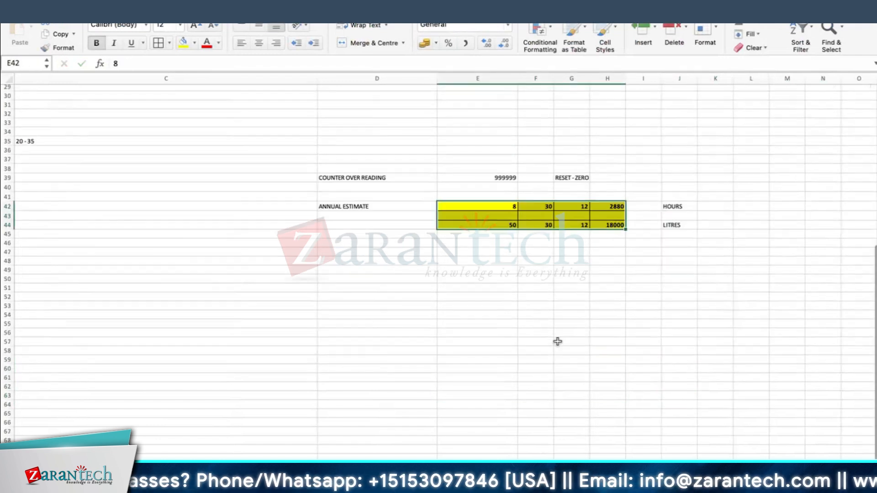
{"action": "left_click", "coordinate": [491, 272]}
{"action": "type", "text": "500"}
{"action": "key", "text": "Return"}
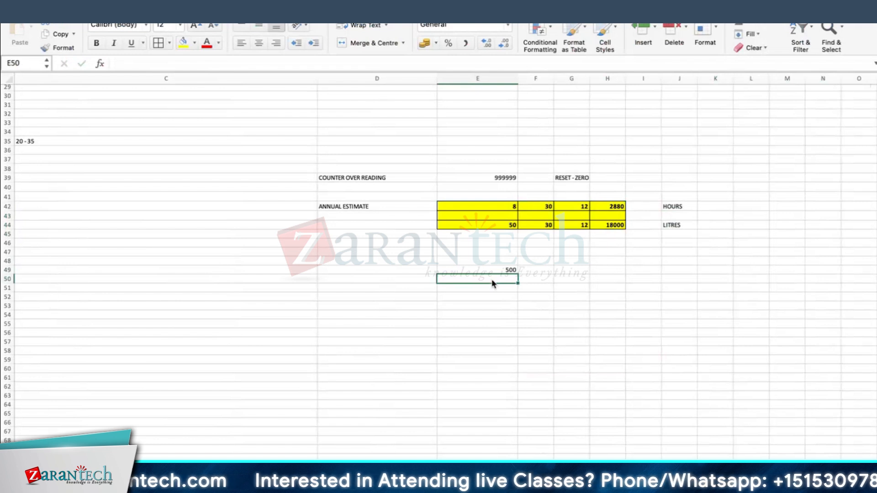
{"action": "type", "text": "1YR"}
{"action": "key", "text": "Return"}
{"action": "left_click", "coordinate": [496, 272]}
{"action": "left_click_drag", "start_coordinate": [496, 272], "coordinate": [497, 278]}
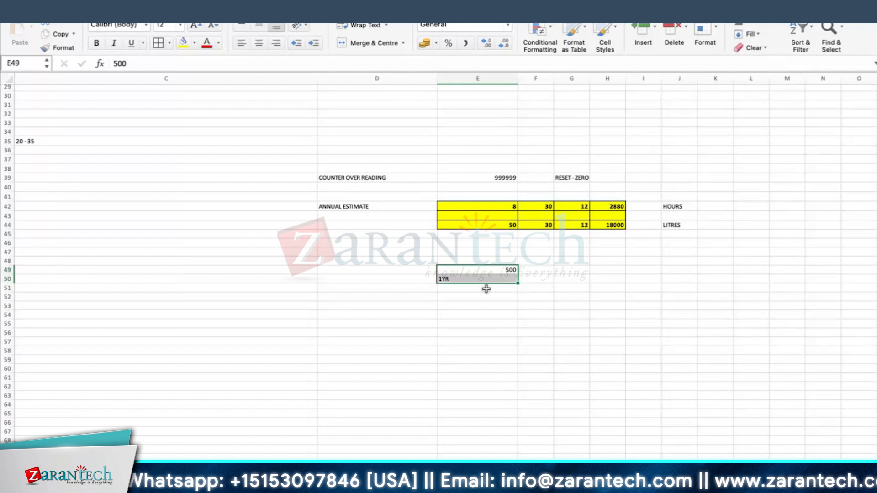
{"action": "left_click", "coordinate": [504, 270]}
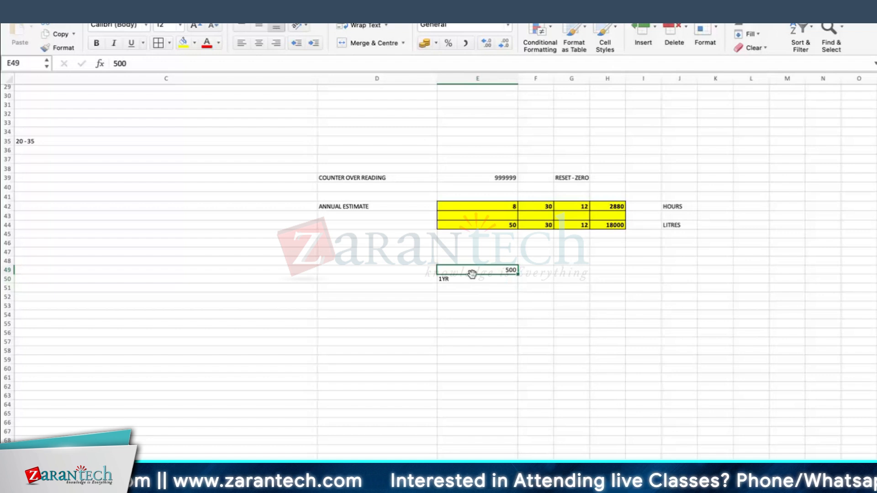
Clear the cycle example from cells E49 and E50, and enter 500 in cell D48.
{"action": "left_click_drag", "start_coordinate": [473, 271], "coordinate": [509, 273]}
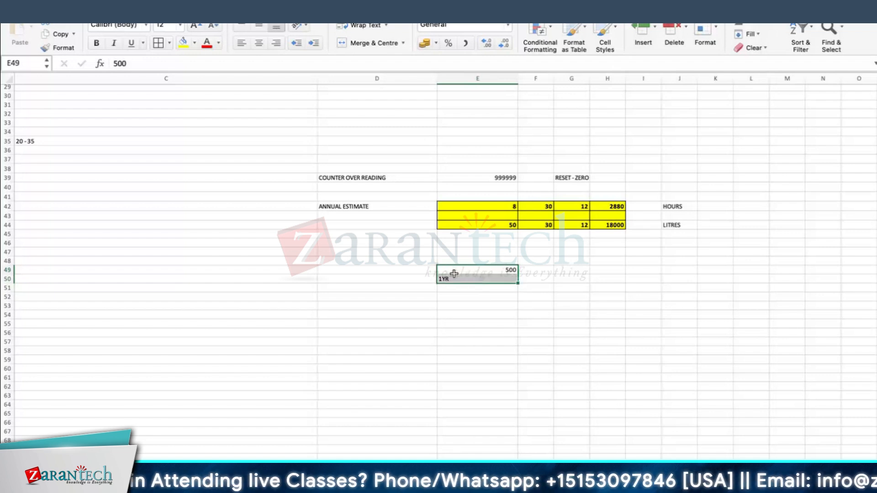
{"action": "key", "text": "Delete"}
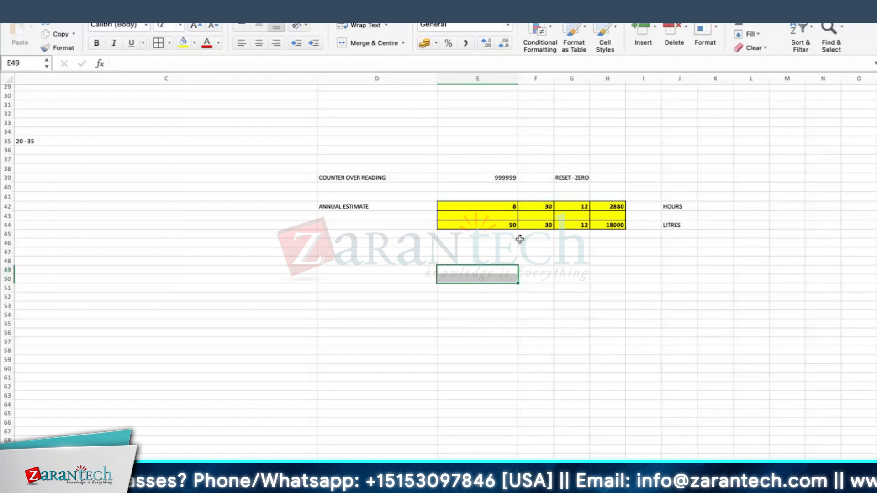
{"action": "left_click", "coordinate": [407, 261]}
{"action": "type", "text": "500"}
{"action": "key", "text": "Return"}
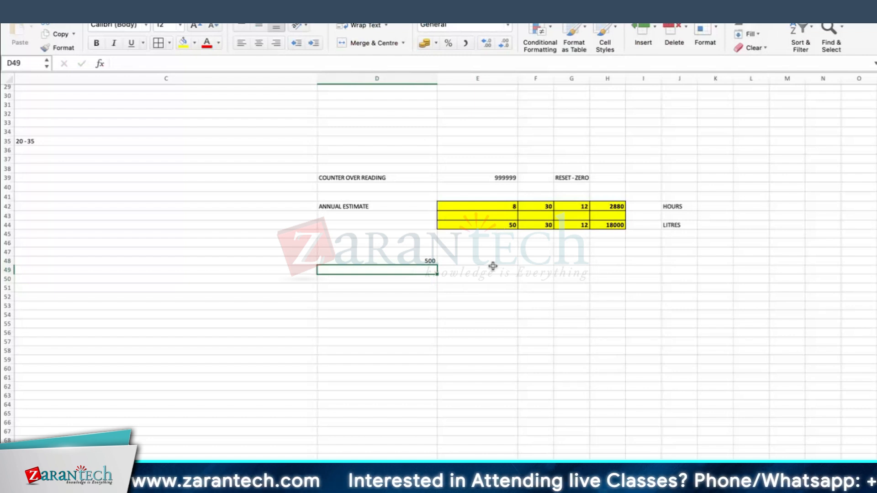
Calculate the number of days for the 500-hour cycle in cell F48 with the formula =500/8.
{"action": "left_click", "coordinate": [533, 262]}
{"action": "type", "text": "="}
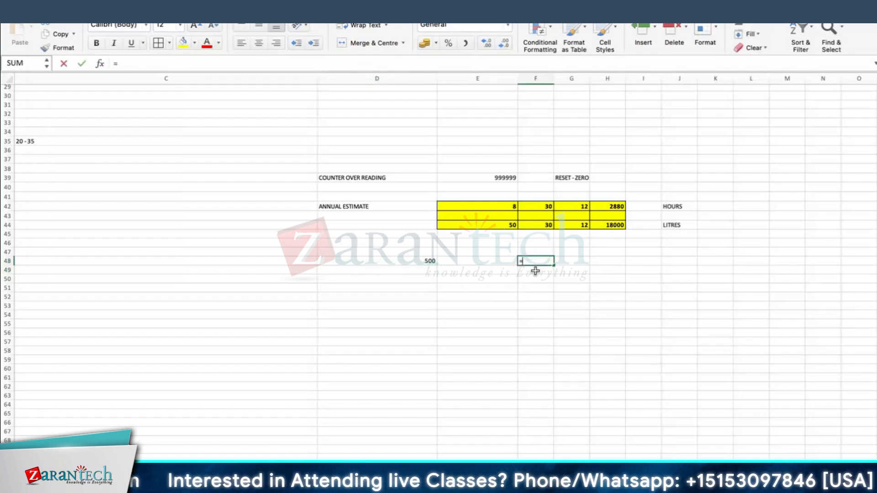
{"action": "type", "text": "500/8"}
{"action": "key", "text": "Return"}
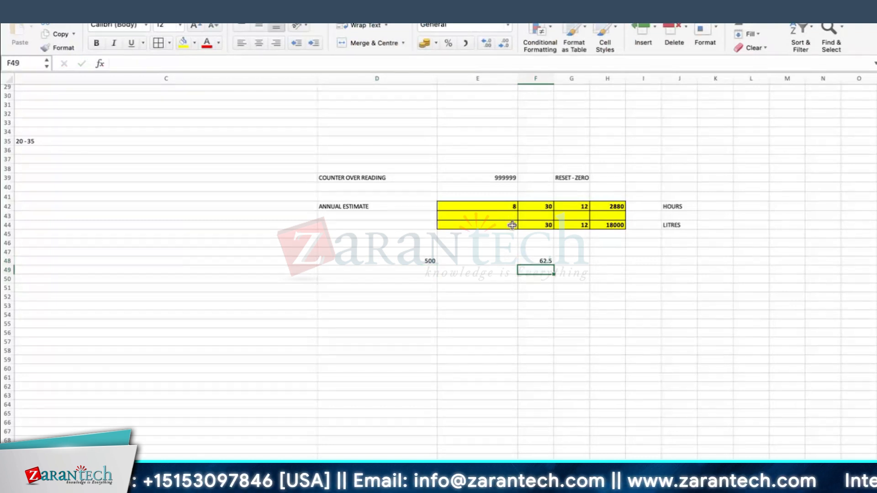
Multiply F48 by the daily litres in E44 in cell F49, and move the calculation to D49 below the 500.
{"action": "type", "text": "="}
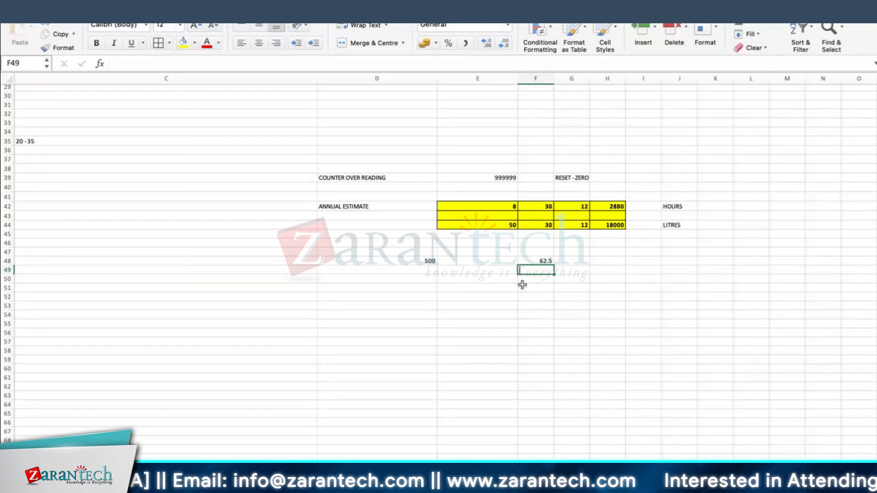
{"action": "key", "text": "Up"}
{"action": "type", "text": "*"}
{"action": "left_click", "coordinate": [510, 226]}
{"action": "key", "text": "Return"}
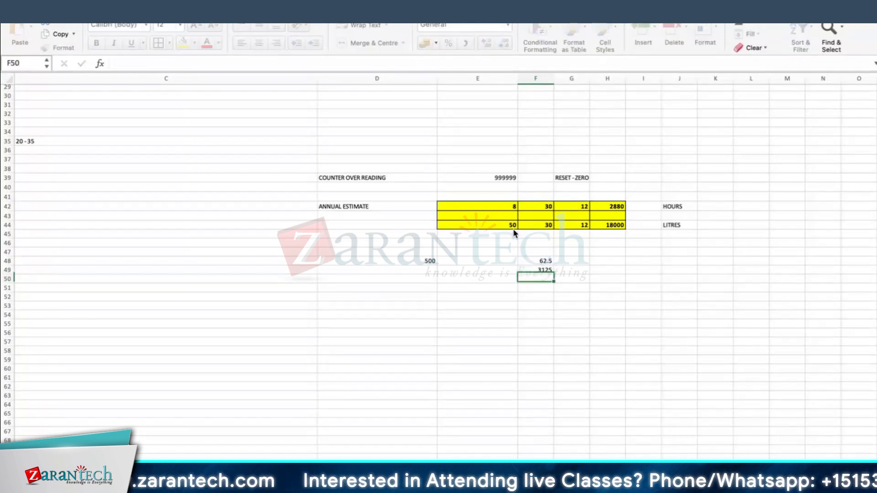
{"action": "left_click", "coordinate": [528, 269]}
{"action": "left_click_drag", "start_coordinate": [525, 264], "coordinate": [428, 298]}
{"action": "left_click", "coordinate": [447, 333]}
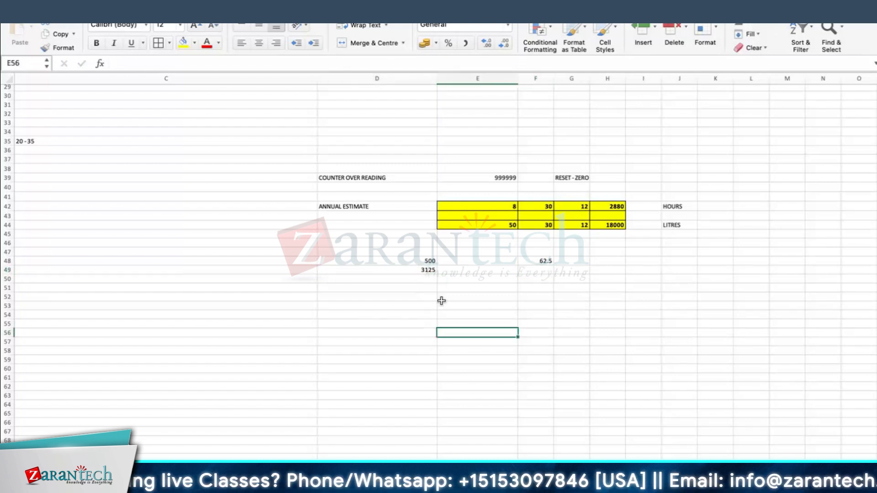
Switch back to the SAP cycle maintenance and give cycle 20 a length of 3125 with unit HR.
{"action": "key", "text": "super+Tab"}
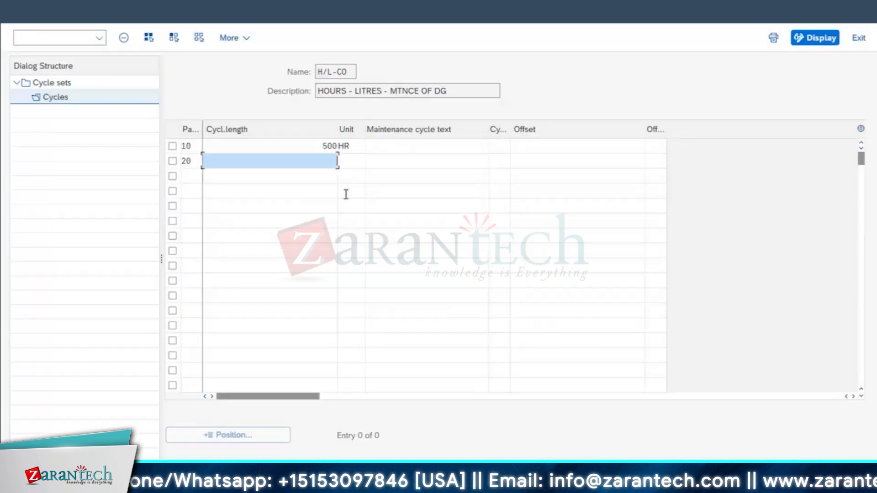
{"action": "type", "text": "3125"}
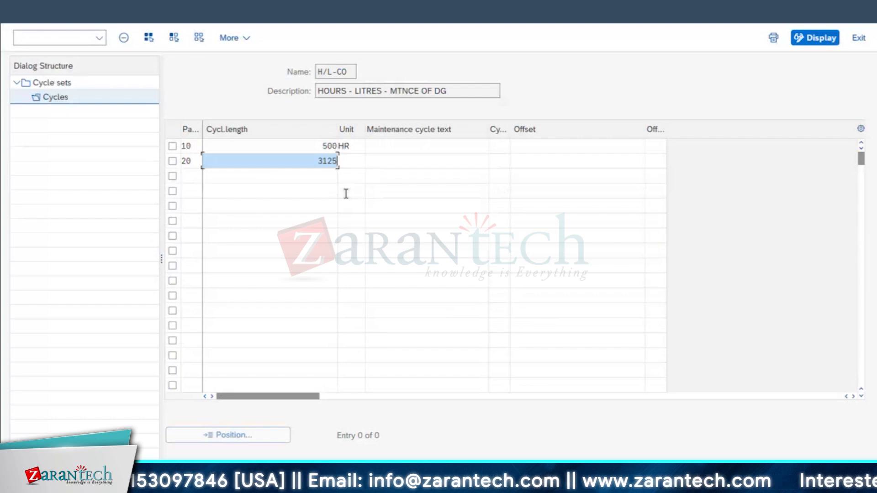
{"action": "key", "text": "Tab"}
{"action": "type", "text": "HR"}
{"action": "key", "text": "Return"}
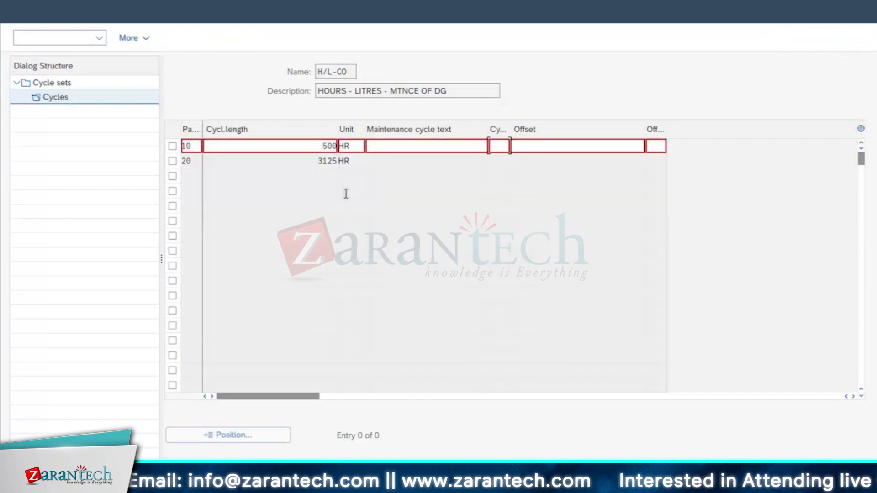
Give cycle 10 the maintenance cycle text 500 HR and the short text A.
{"action": "left_click", "coordinate": [449, 144]}
{"action": "type", "text": "500"}
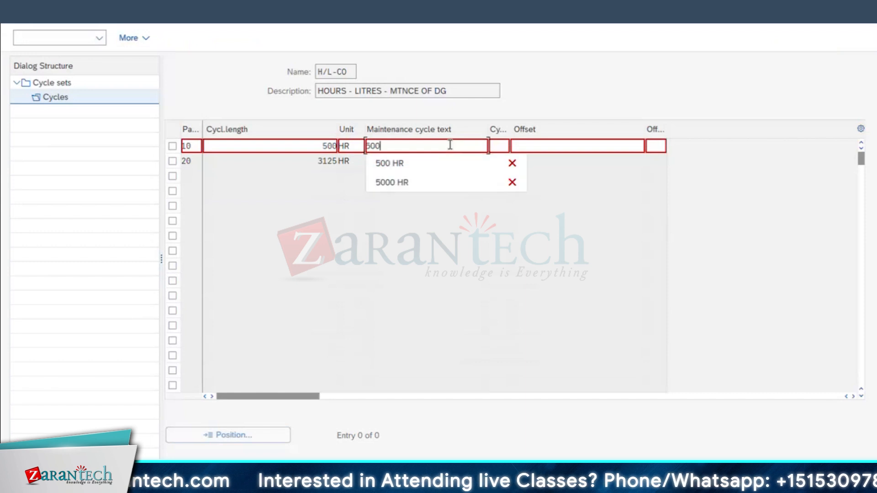
{"action": "type", "text": " HR"}
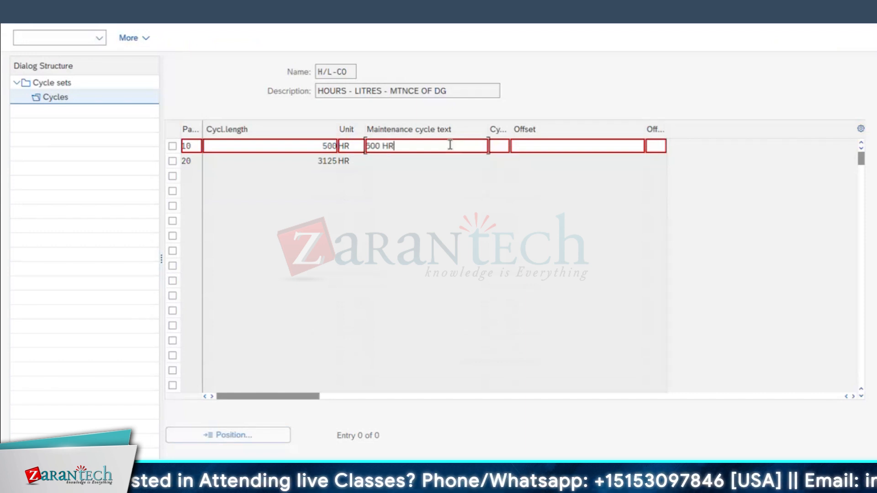
{"action": "key", "text": "Tab"}
{"action": "type", "text": "A"}
{"action": "left_click", "coordinate": [428, 163]}
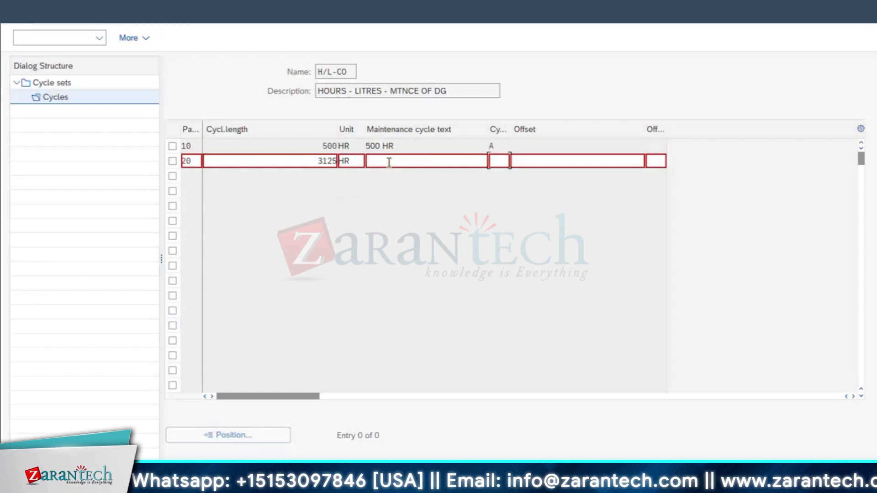
Enter 3125 LT as the maintenance cycle text of cycle 20 and select its unit.
{"action": "left_click", "coordinate": [389, 163]}
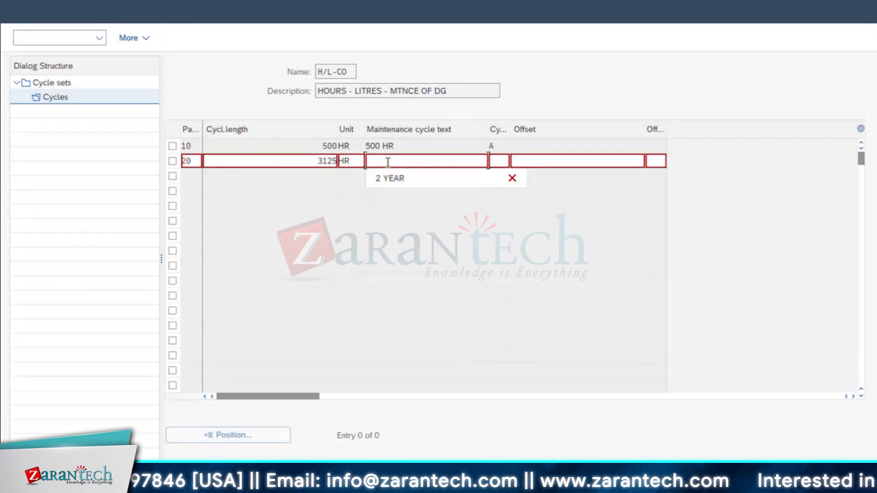
{"action": "type", "text": "3125 LT"}
{"action": "key", "text": "shift+Tab"}
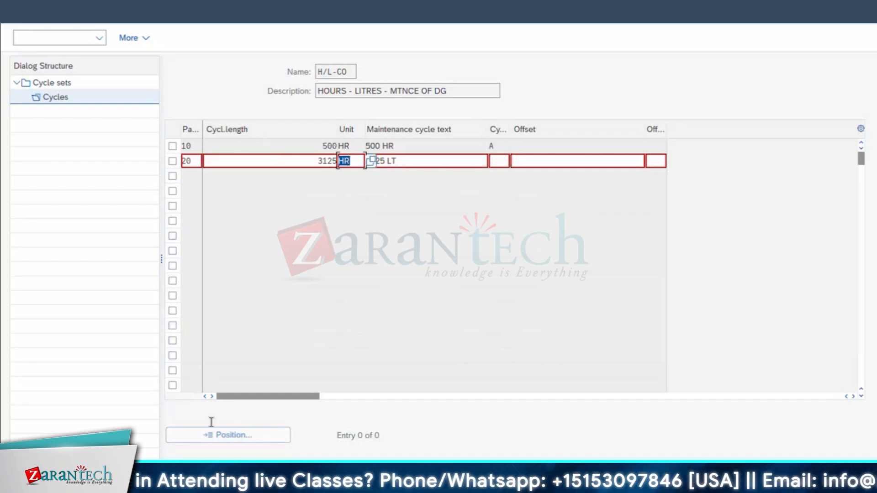
Switch to the Create Maintenance Plan window, leave it and start equipment display with transaction IE03.
{"action": "left_click", "coordinate": [217, 483]}
{"action": "mouse_move", "coordinate": [407, 463]}
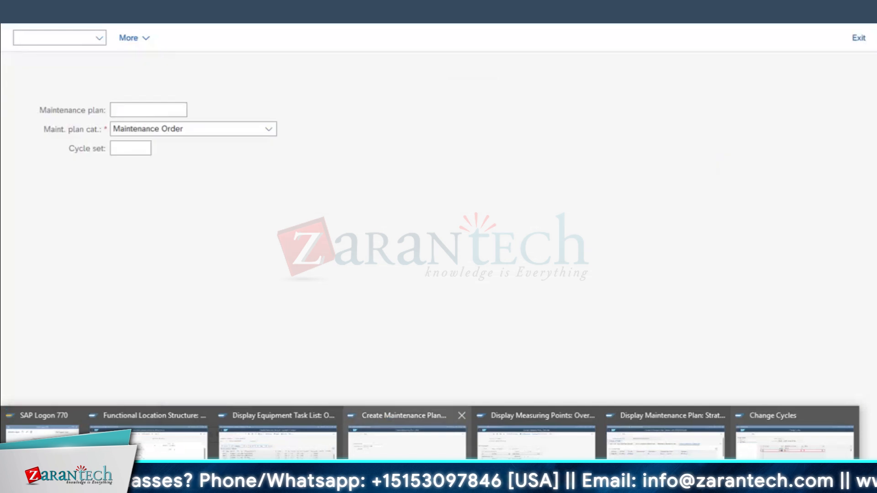
{"action": "left_click", "coordinate": [407, 443]}
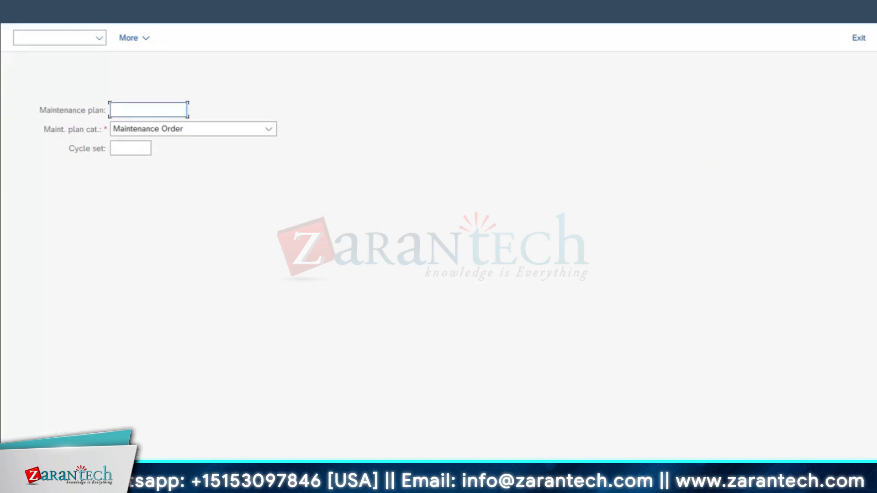
{"action": "left_click", "coordinate": [23, 15]}
{"action": "left_click", "coordinate": [28, 38]}
{"action": "type", "text": "IE03"}
{"action": "key", "text": "Return"}
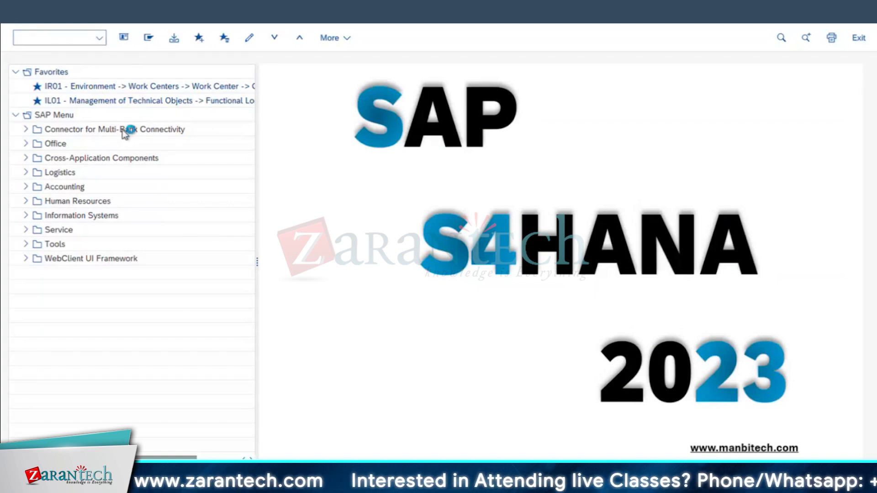
Open the measuring points of equipment 10003046 and check the unit of the fuel consumption counter.
{"action": "left_click", "coordinate": [188, 129]}
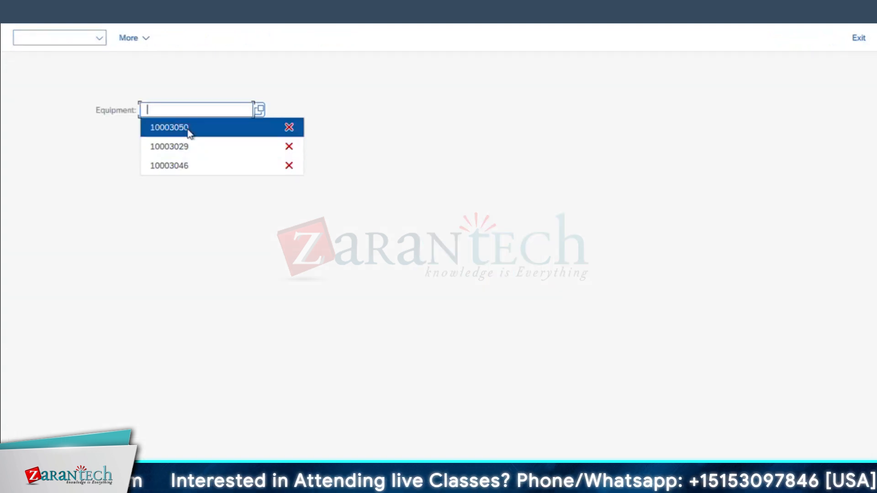
{"action": "left_click_drag", "start_coordinate": [190, 109], "coordinate": [54, 114]}
{"action": "key", "text": "BackSpace"}
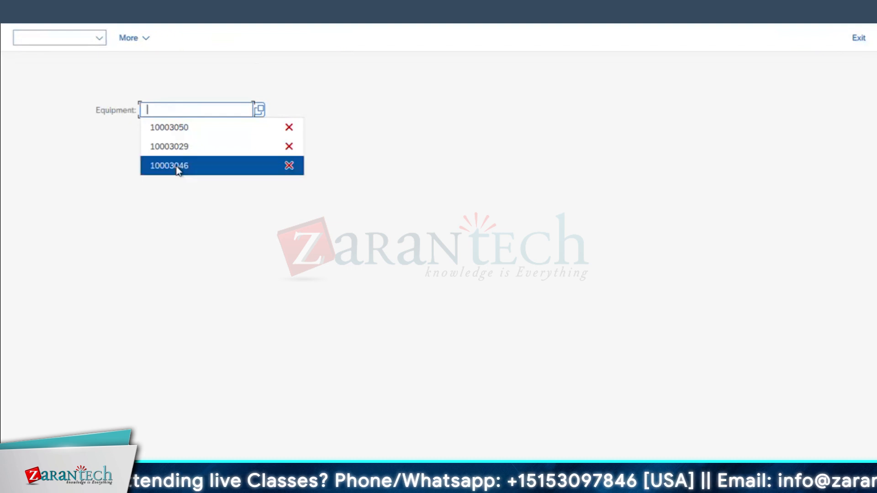
{"action": "left_click", "coordinate": [175, 167]}
{"action": "key", "text": "Return"}
{"action": "left_click", "coordinate": [366, 39]}
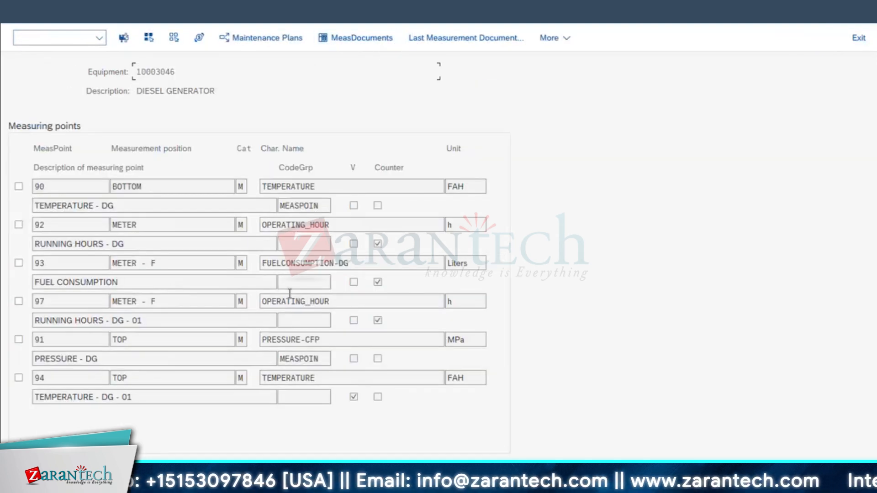
{"action": "double_click", "coordinate": [466, 264]}
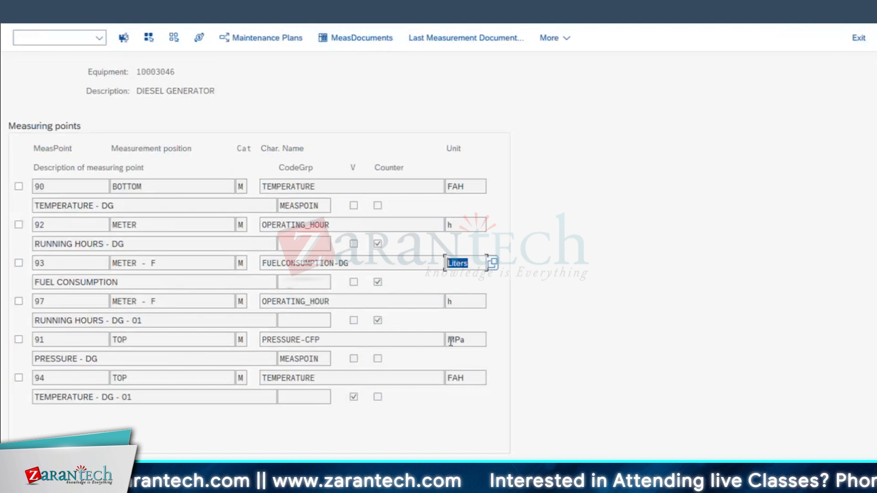
{"action": "left_click", "coordinate": [354, 418]}
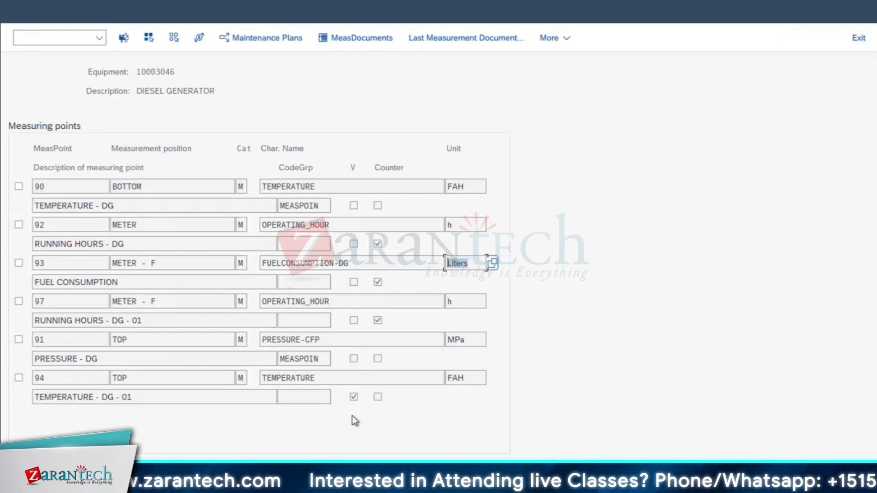
Return to the Change Cycles window, set cycle 20's unit to L (Liter) with short text B, and confirm the entry.
{"action": "left_click", "coordinate": [411, 484]}
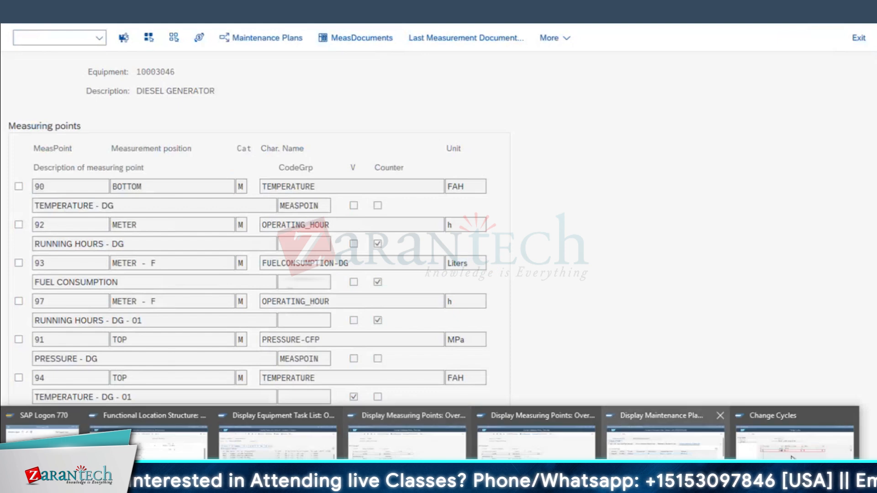
{"action": "left_click", "coordinate": [763, 441]}
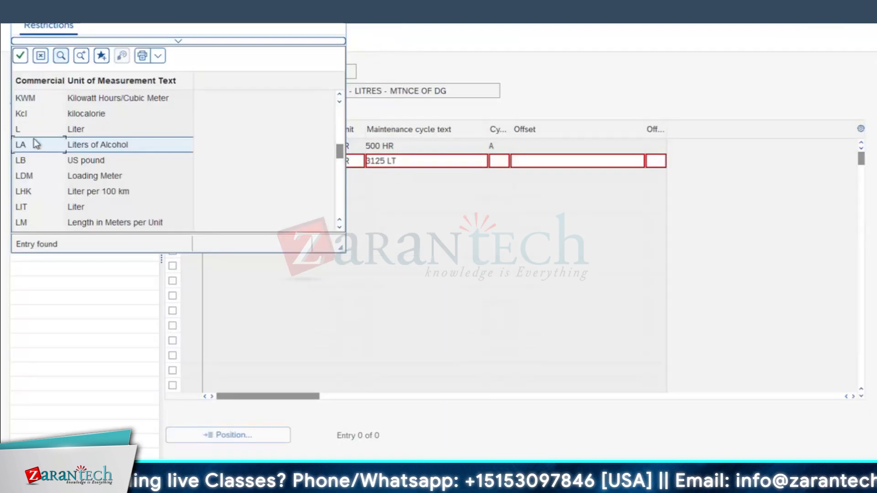
{"action": "double_click", "coordinate": [18, 129]}
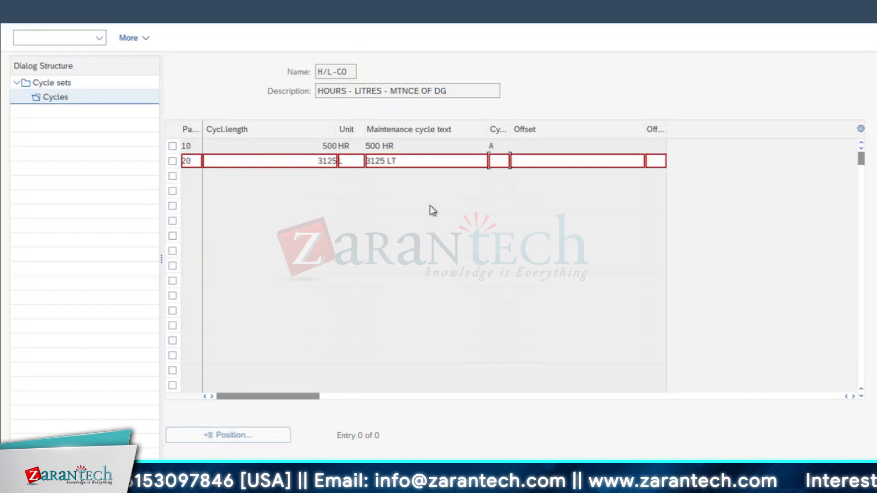
{"action": "type", "text": "B"}
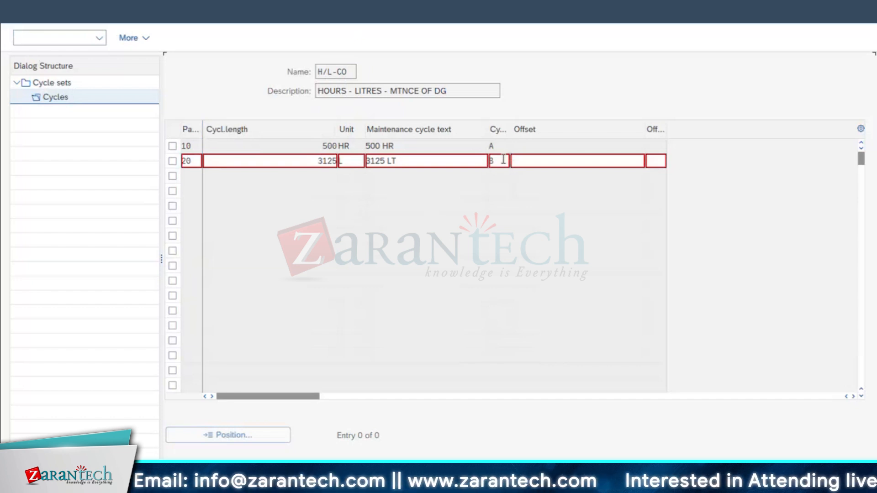
{"action": "key", "text": "Return"}
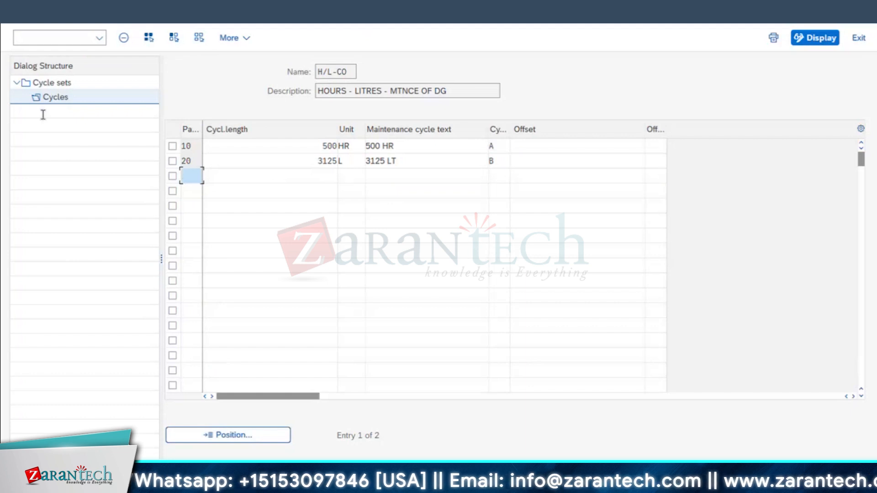
Leave the maintenance of cycle set H/L-CO and start measuring point creation with transaction IK01.
{"action": "left_click_drag", "start_coordinate": [348, 69], "coordinate": [205, 72]}
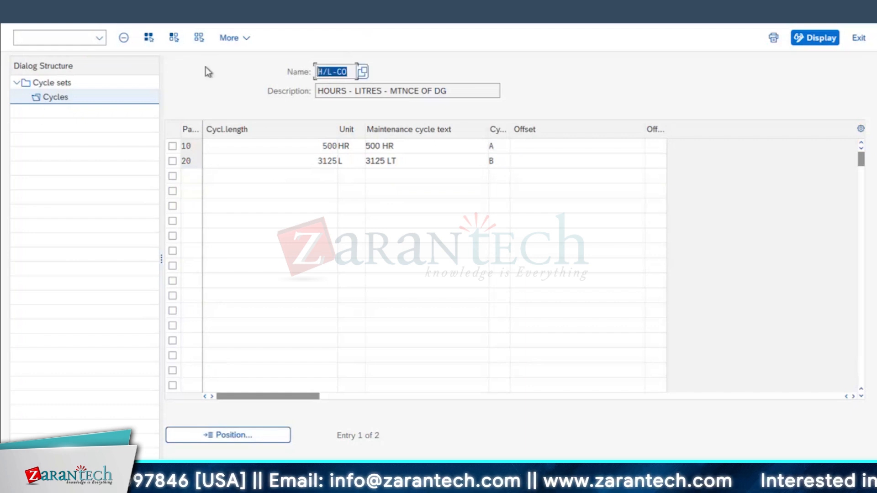
{"action": "key", "text": "F3"}
{"action": "key", "text": "F3"}
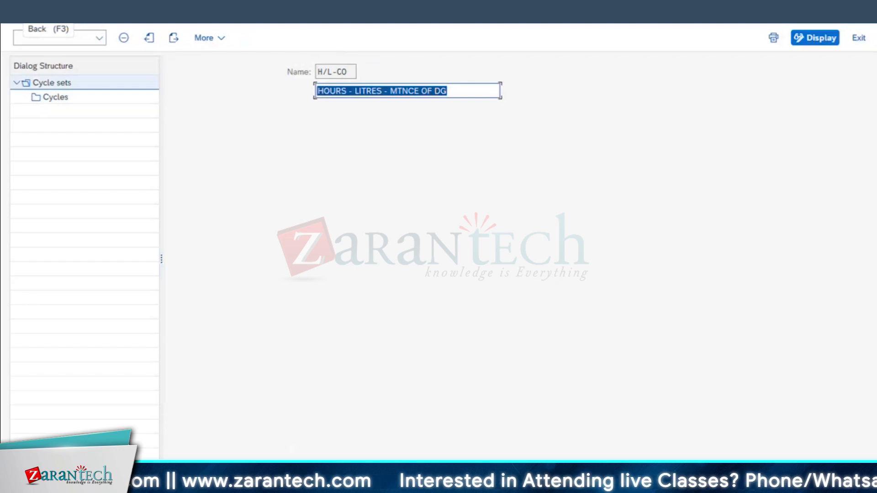
{"action": "key", "text": "F3"}
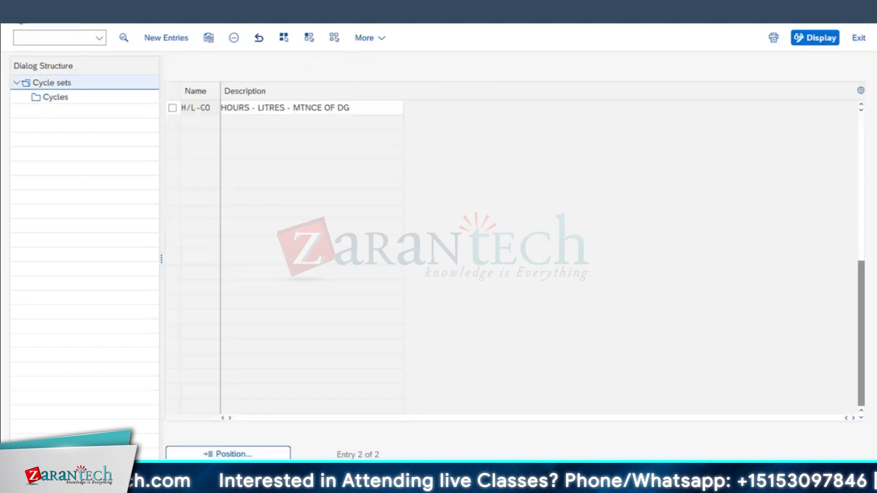
{"action": "key", "text": "F3"}
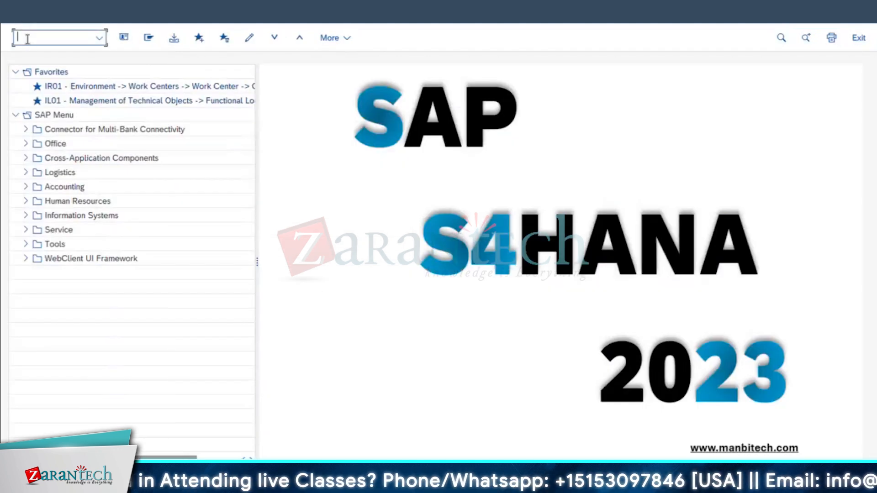
{"action": "type", "text": "IK"}
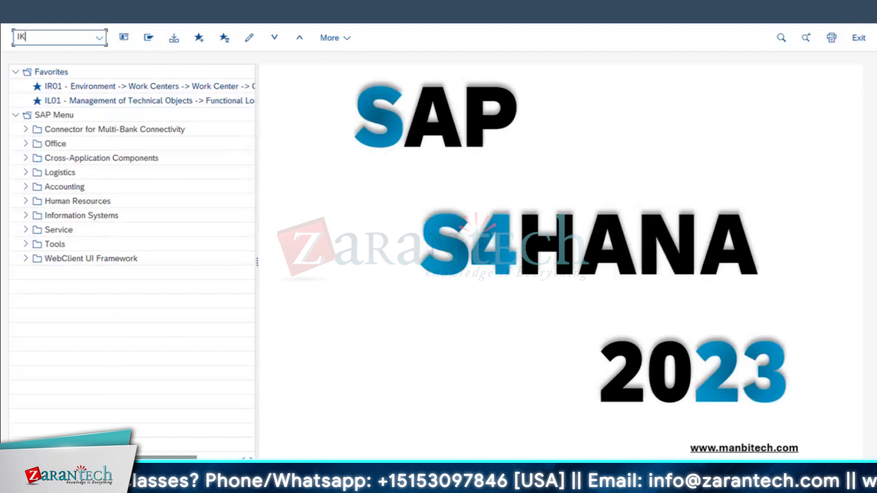
{"action": "type", "text": "01"}
{"action": "key", "text": "Return"}
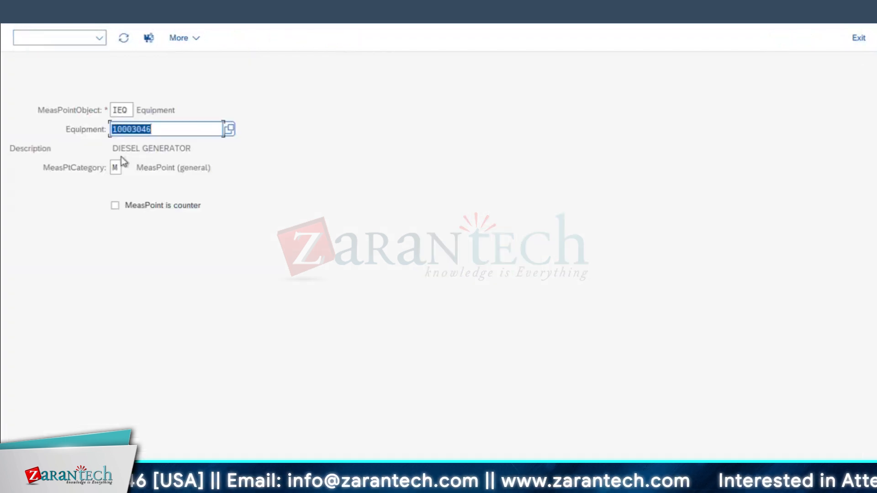
Start a counter for the diesel generator with position METER - F, description RUNNING HOURS - DG - MC and characteristic OPERATING_HOUR.
{"action": "left_click", "coordinate": [134, 209]}
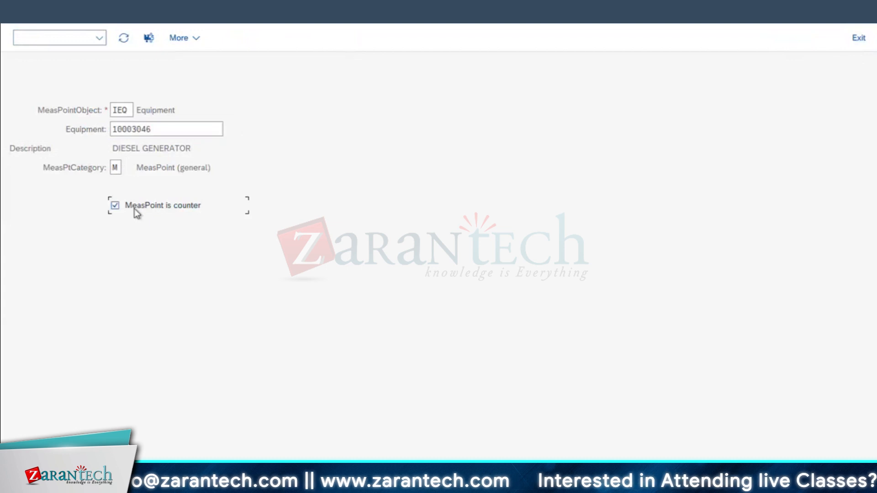
{"action": "key", "text": "Return"}
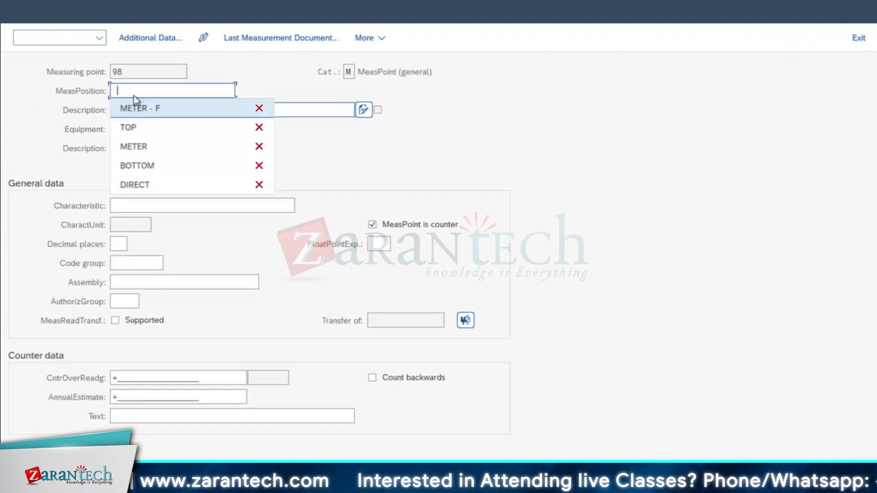
{"action": "left_click", "coordinate": [135, 111]}
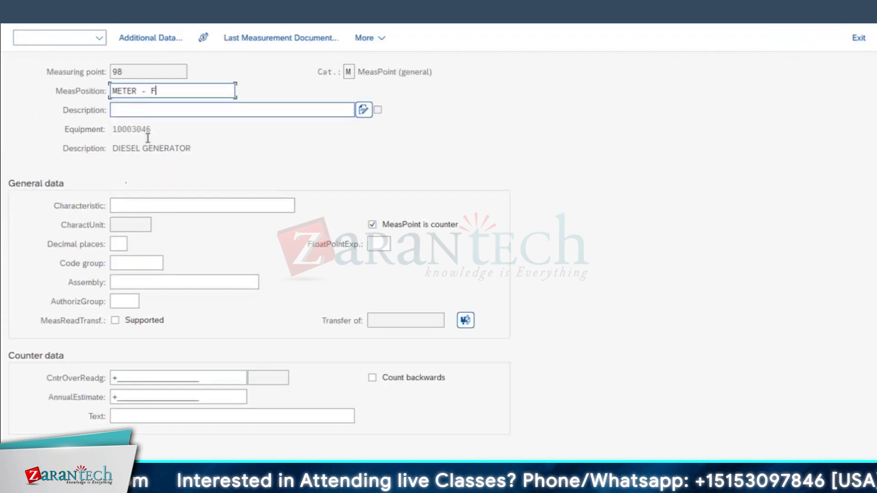
{"action": "key", "text": "Tab"}
{"action": "left_click", "coordinate": [162, 131]}
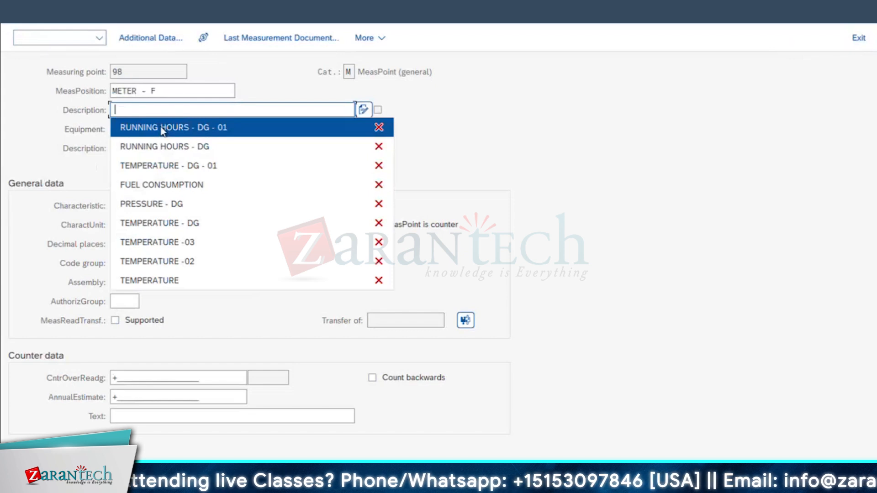
{"action": "key", "text": "BackSpace"}
{"action": "key", "text": "BackSpace"}
{"action": "type", "text": "MC"}
{"action": "left_click", "coordinate": [132, 204]}
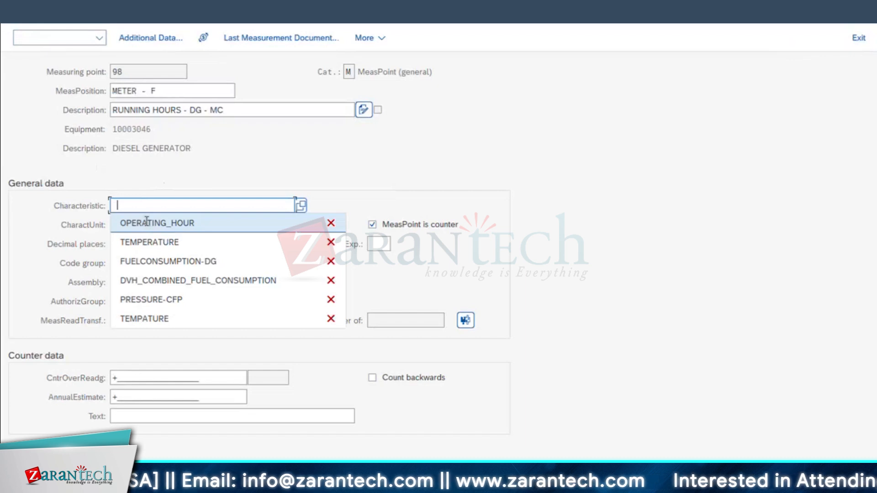
{"action": "left_click", "coordinate": [146, 222]}
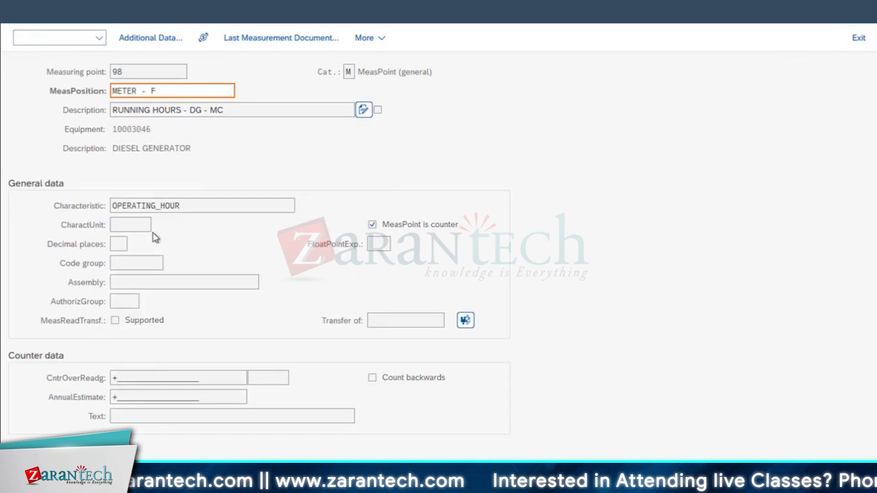
Set the running hours counter's overflow reading to 99999999 and its annual estimate to 2880, and save the measuring point.
{"action": "left_click_drag", "start_coordinate": [132, 383], "coordinate": [39, 380]}
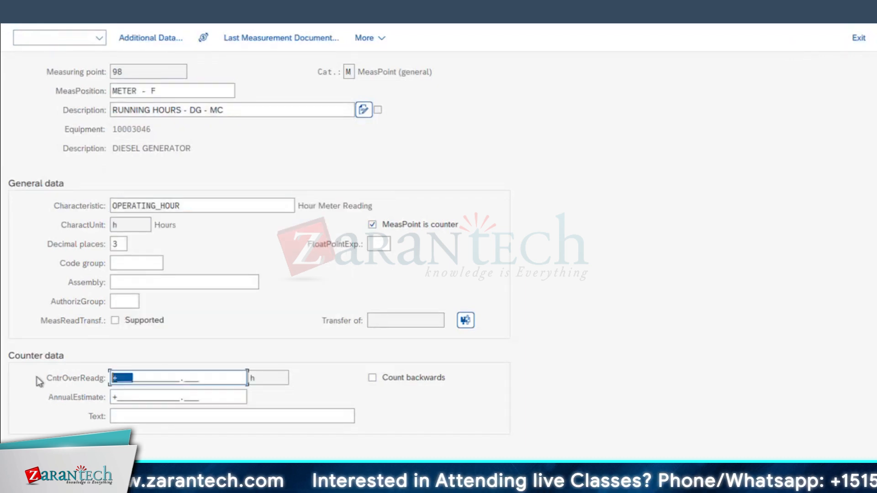
{"action": "type", "text": "99999999"}
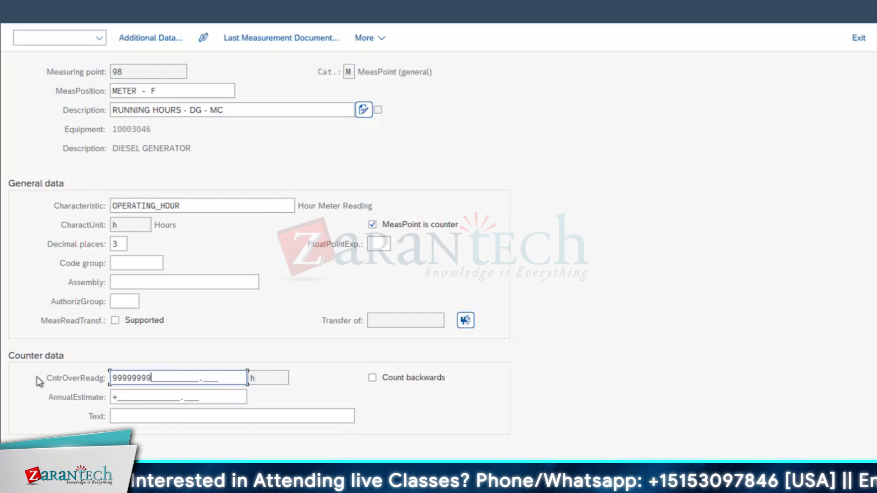
{"action": "left_click_drag", "start_coordinate": [115, 397], "coordinate": [96, 399]}
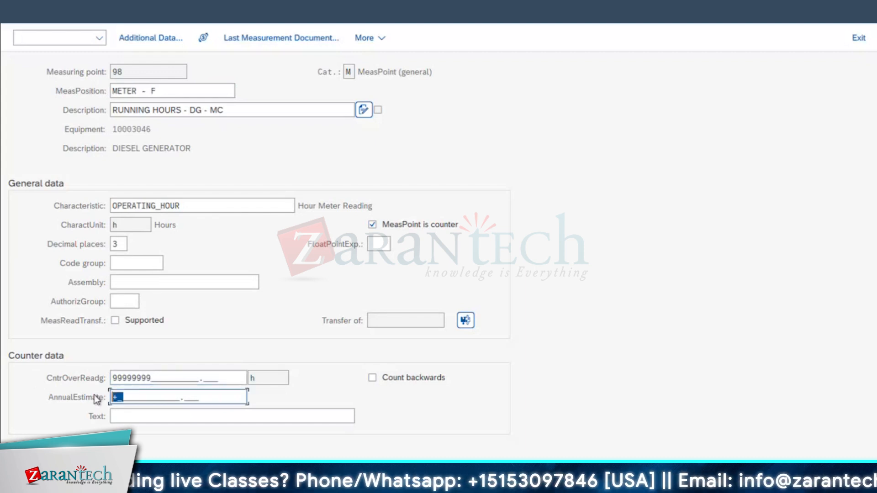
{"action": "type", "text": "2888"}
{"action": "key", "text": "Return"}
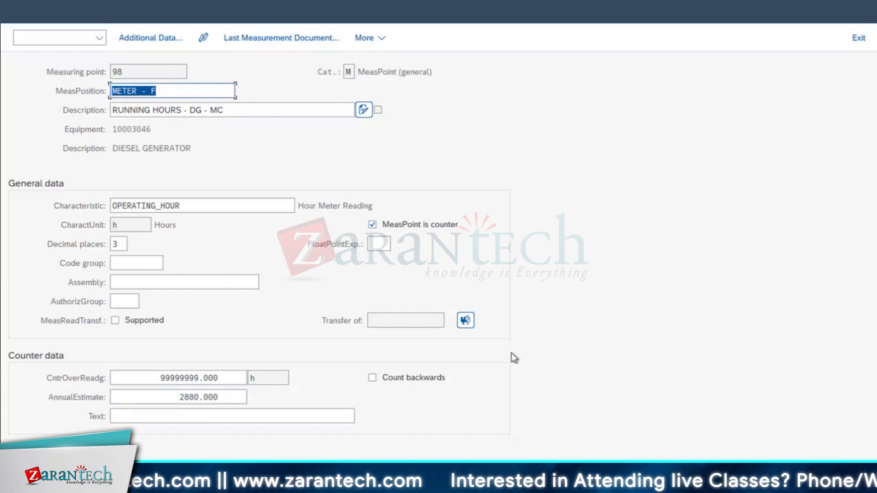
{"action": "key", "text": "ctrl+s"}
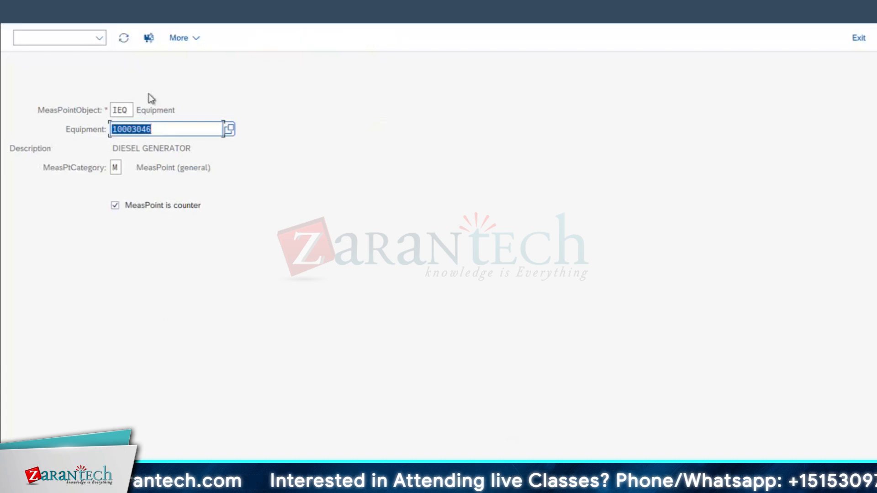
Start another counter for the diesel generator with position BOTTOM and description FUEL CONSUMPTION-MC, and open the list of characteristics.
{"action": "key", "text": "Return"}
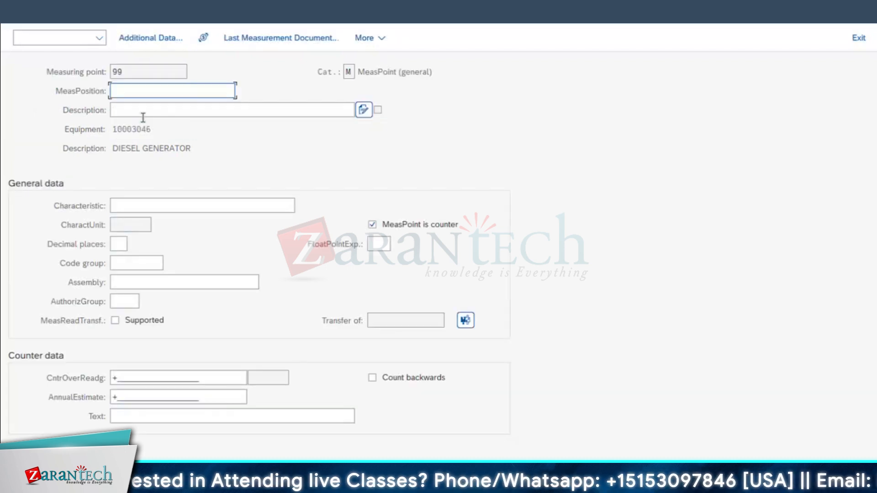
{"action": "left_click", "coordinate": [139, 169]}
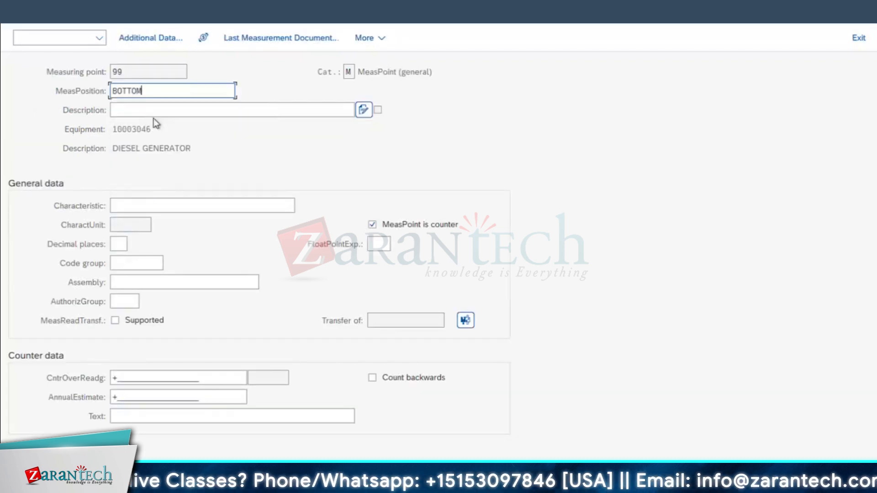
{"action": "key", "text": "Tab"}
{"action": "left_click", "coordinate": [152, 113]}
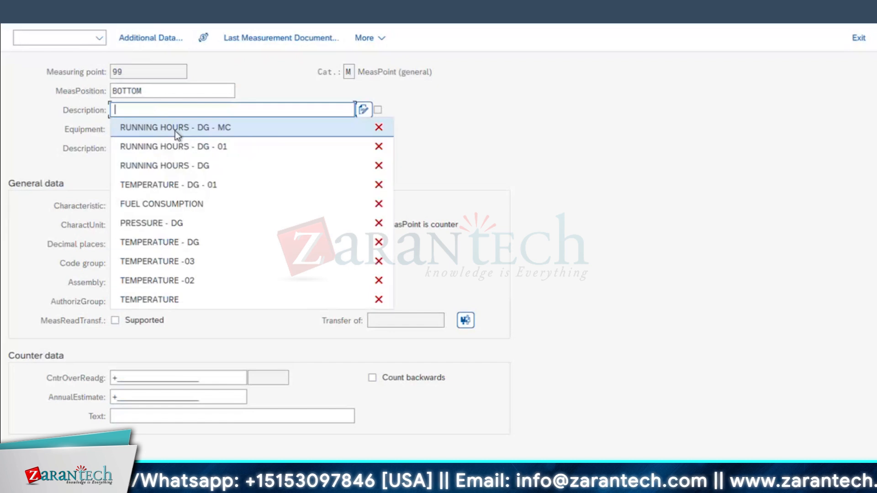
{"action": "left_click", "coordinate": [165, 204]}
{"action": "type", "text": "-"}
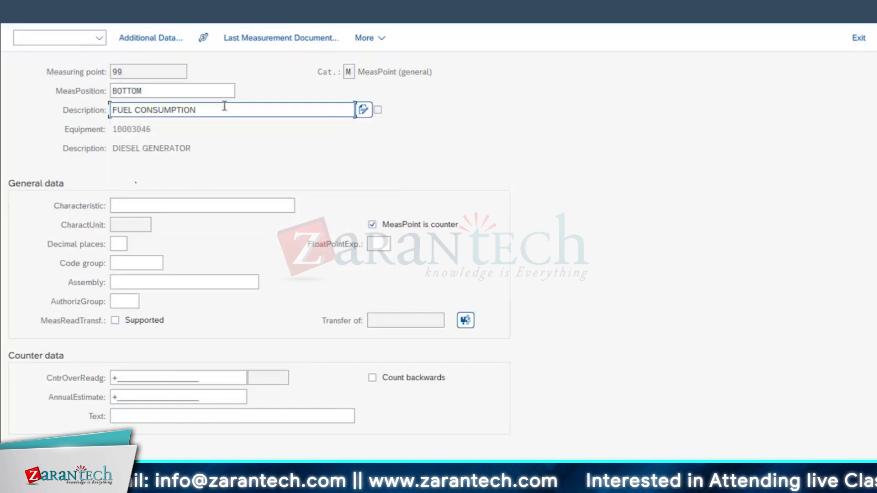
{"action": "type", "text": "MC"}
{"action": "left_click", "coordinate": [172, 201]}
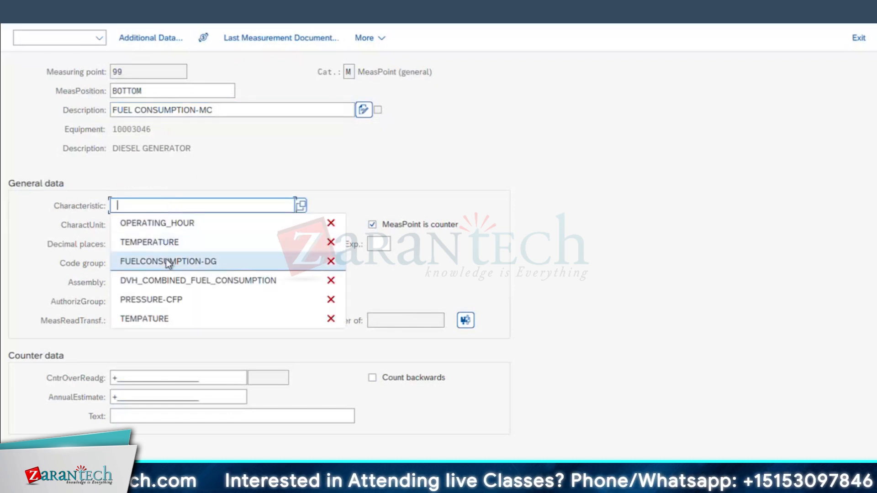
Assign the characteristic FUELCONSUMPTION-DG to the new fuel consumption counter of the diesel generator.
{"action": "left_click", "coordinate": [166, 259]}
{"action": "key", "text": "Return"}
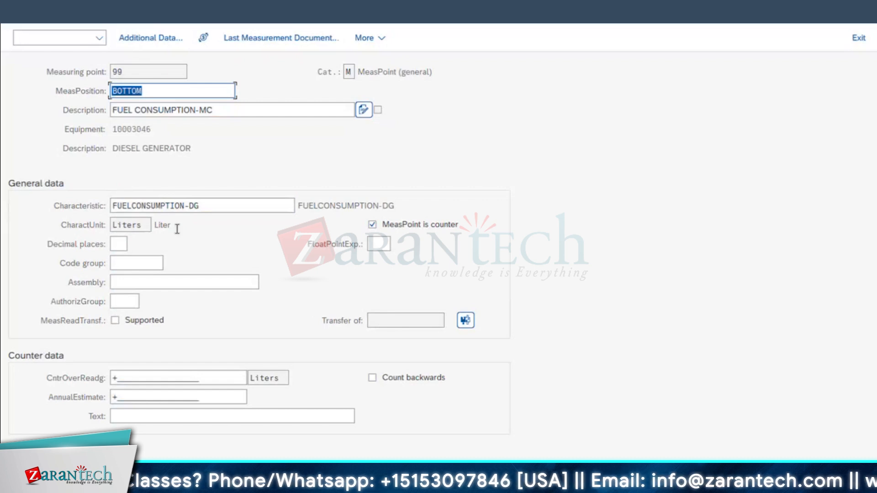
{"action": "key", "text": "Return"}
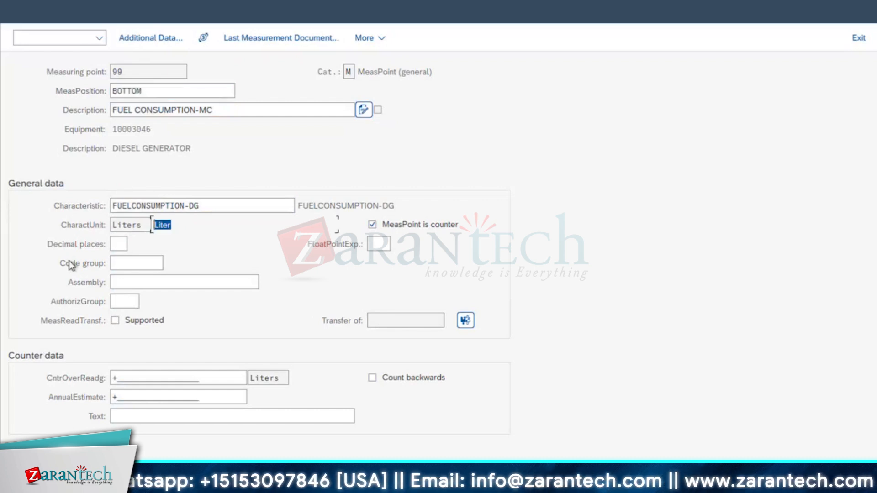
{"action": "left_click", "coordinate": [319, 484]}
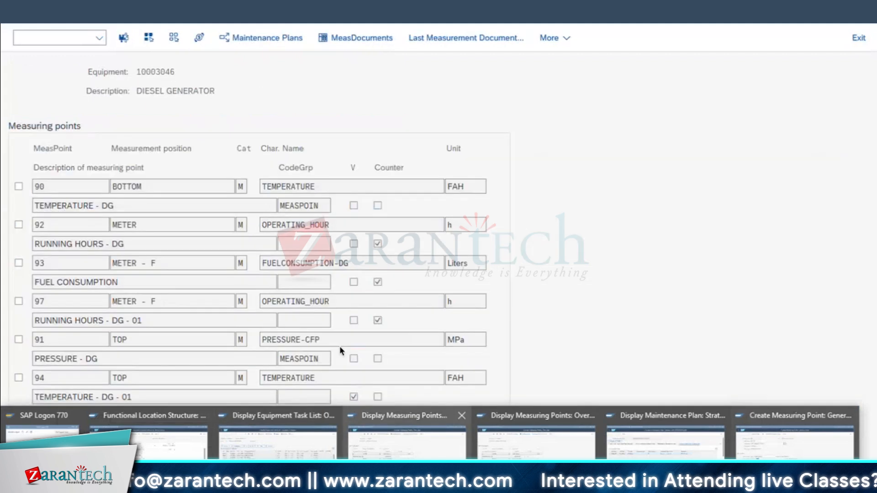
{"action": "left_click", "coordinate": [582, 315]}
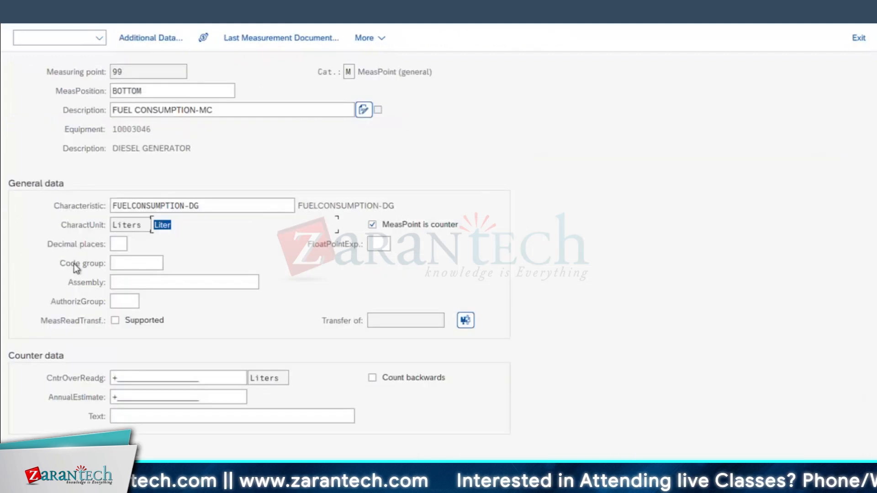
Set the counter overflow reading of the fuel consumption measuring point to 9999999 liters.
{"action": "left_click", "coordinate": [85, 378]}
{"action": "type", "text": "9999"}
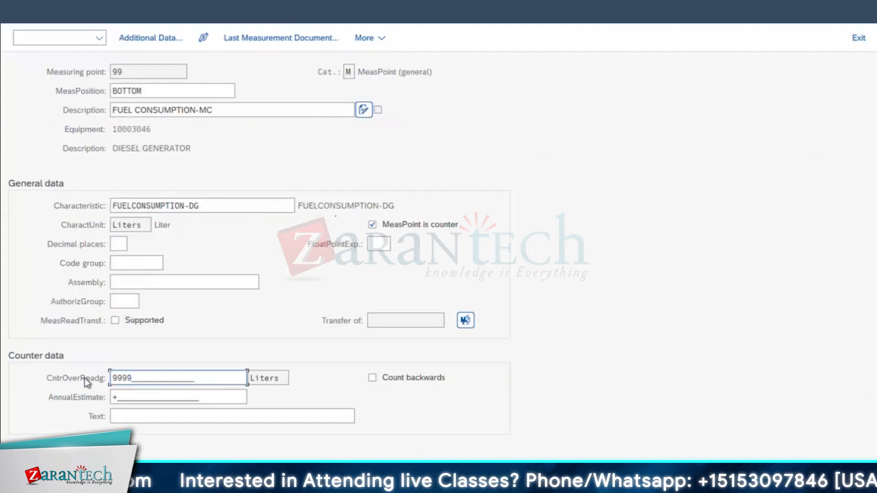
{"action": "type", "text": "999"}
{"action": "key", "text": "Return"}
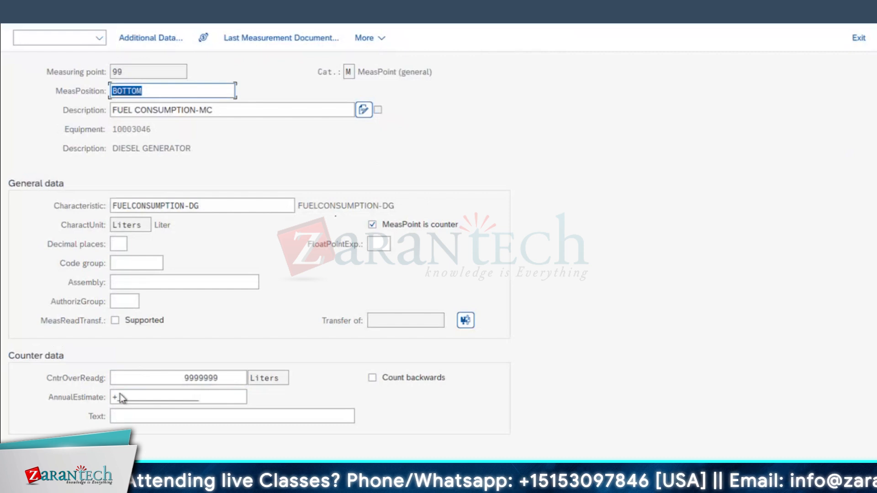
Set the annual estimate of the fuel consumption counter to 18000 and save the measuring point.
{"action": "left_click", "coordinate": [75, 399]}
{"action": "type", "text": "1800"}
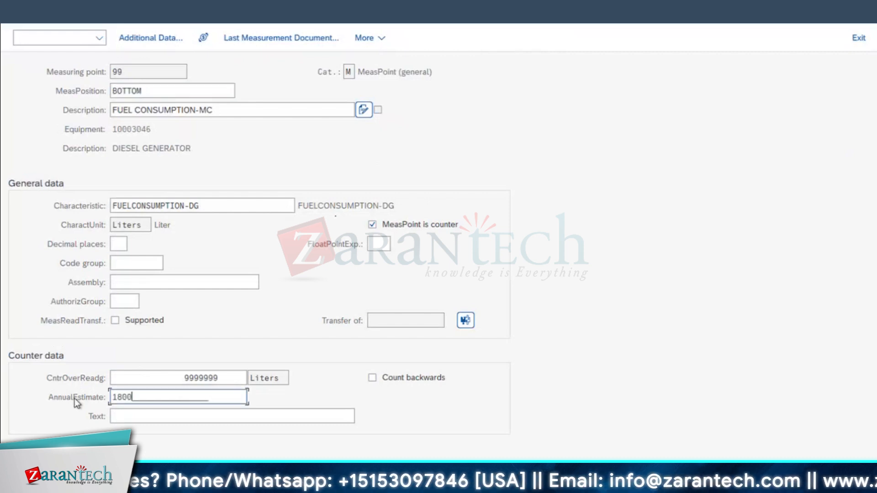
{"action": "type", "text": "0"}
{"action": "key", "text": "Return"}
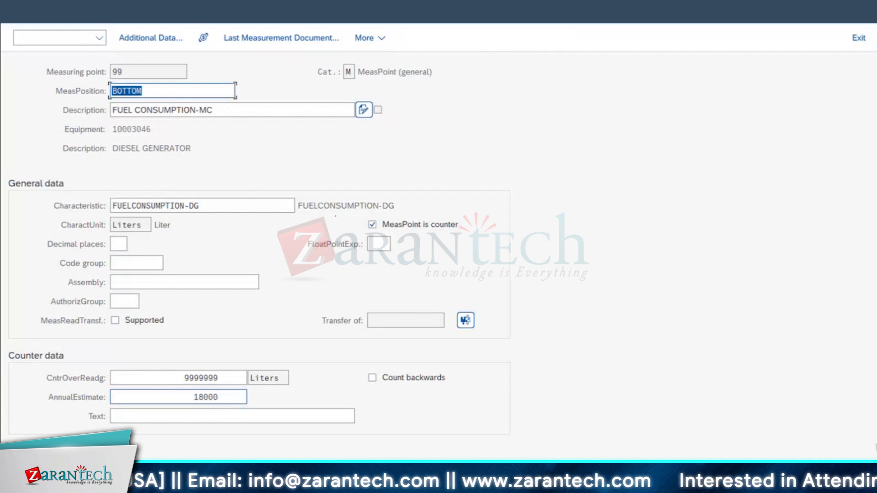
{"action": "key", "text": "ctrl+s"}
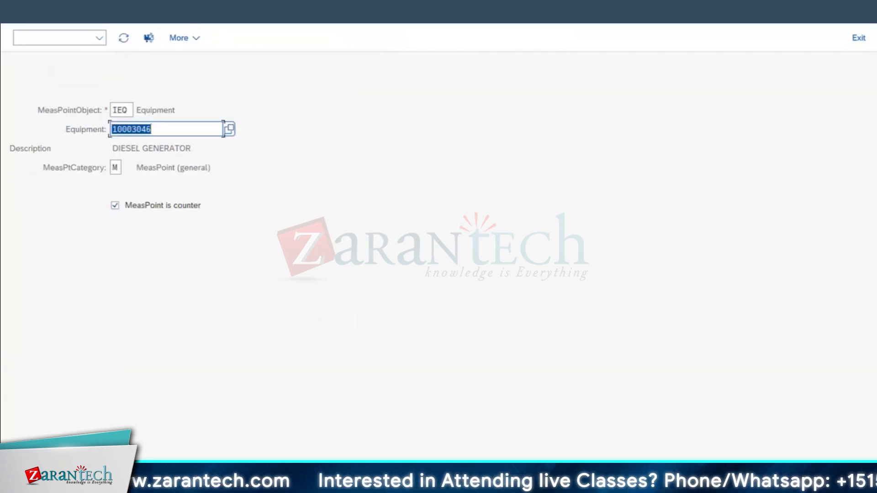
Start a measurement document for measuring point 99.
{"action": "mouse_move", "coordinate": [430, 484]}
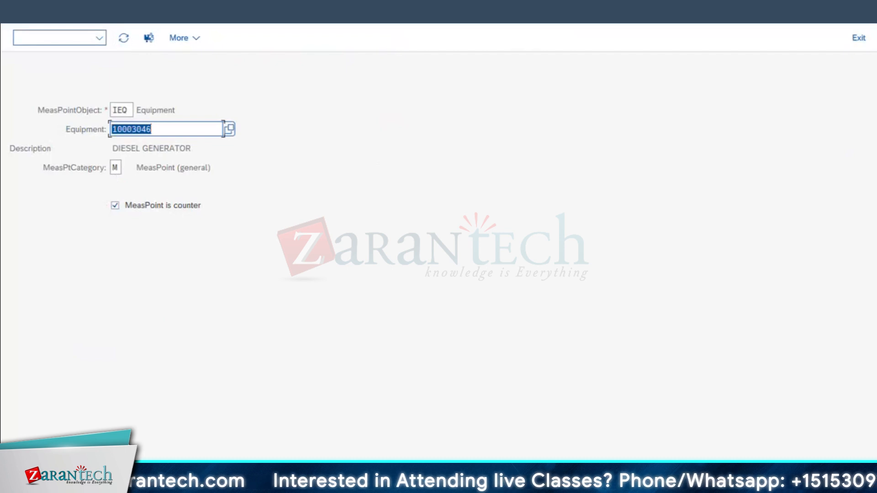
{"action": "left_click", "coordinate": [40, 26]}
{"action": "type", "text": "IK1"}
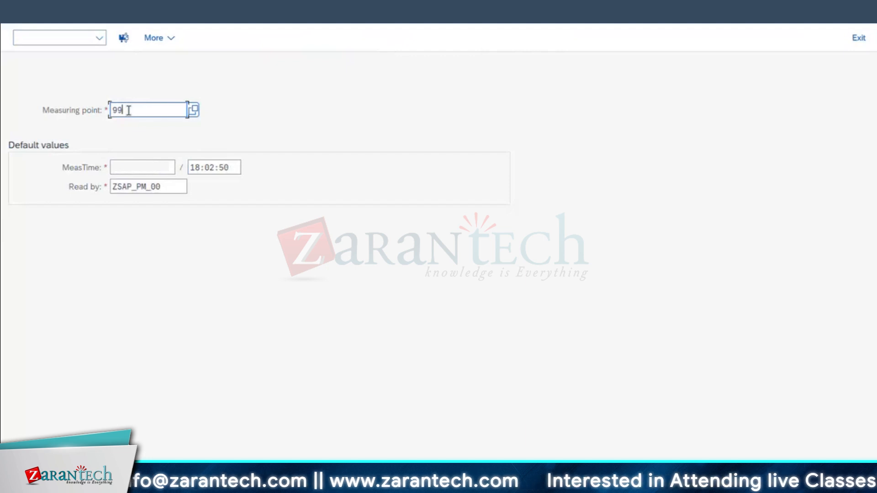
{"action": "key", "text": "Return"}
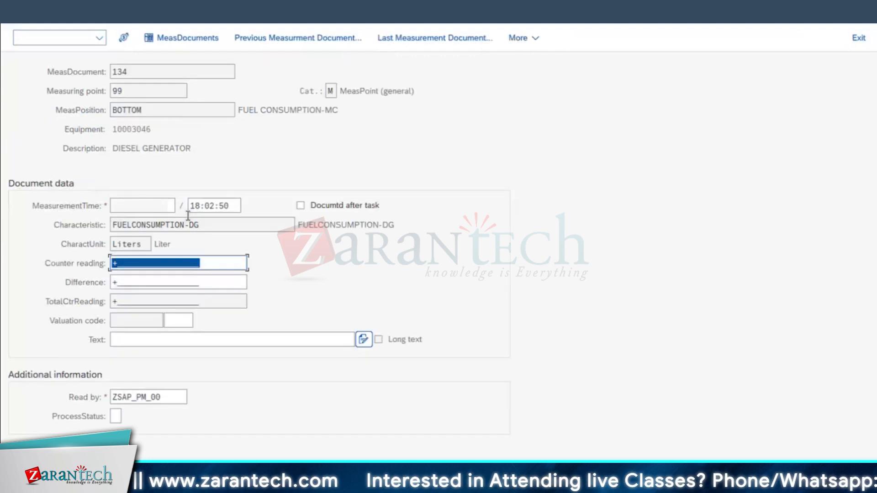
Record a counter reading of 50 liters for measuring point 99 and save the measurement document.
{"action": "type", "text": "50"}
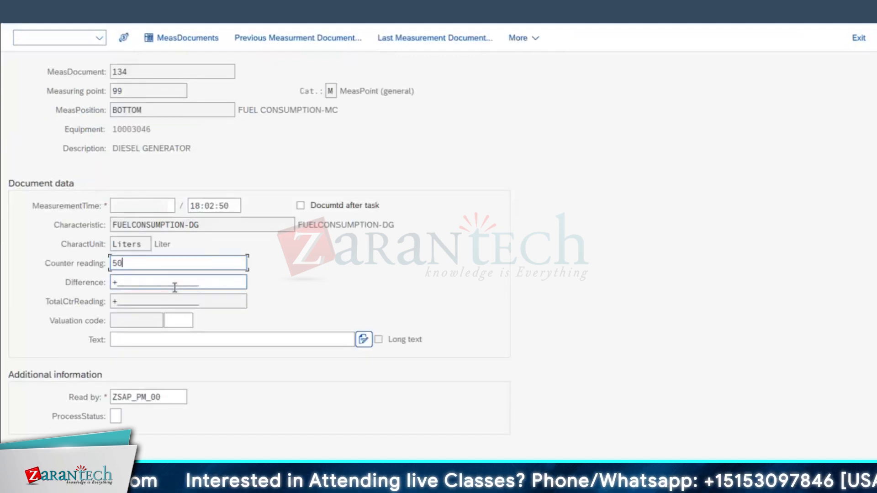
{"action": "key", "text": "Return"}
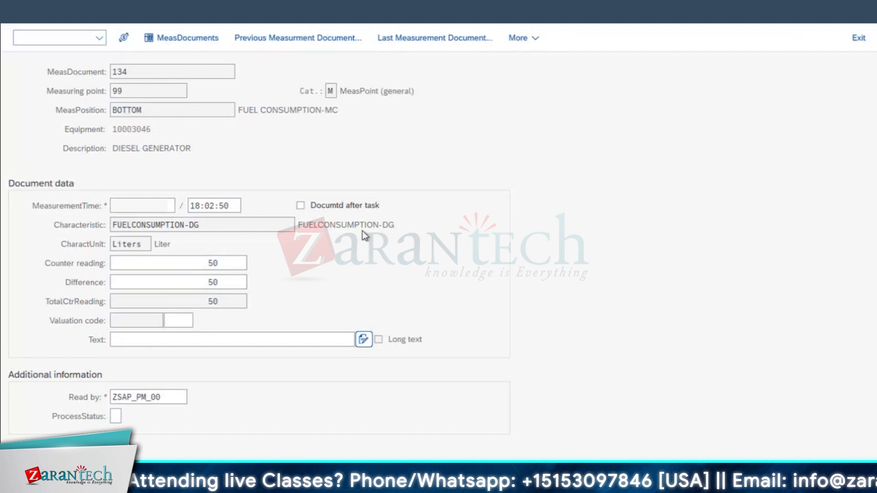
{"action": "key", "text": "ctrl+s"}
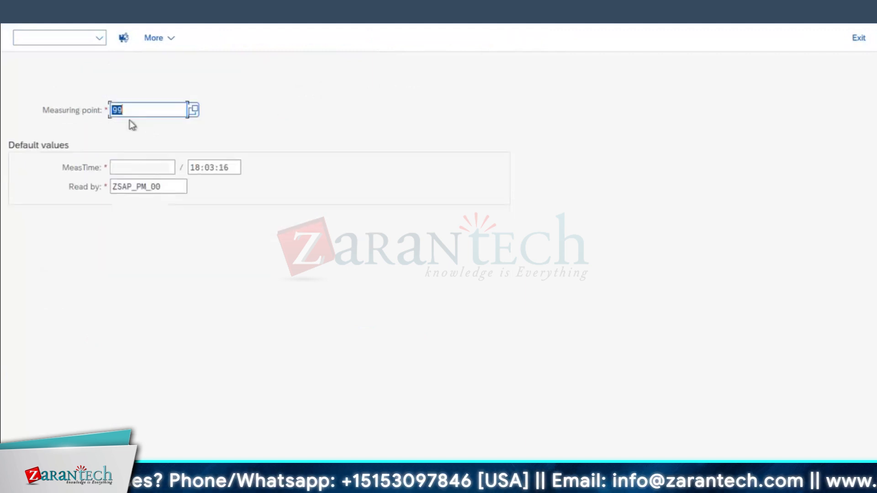
Start another measurement document for measuring point 98.
{"action": "type", "text": "8"}
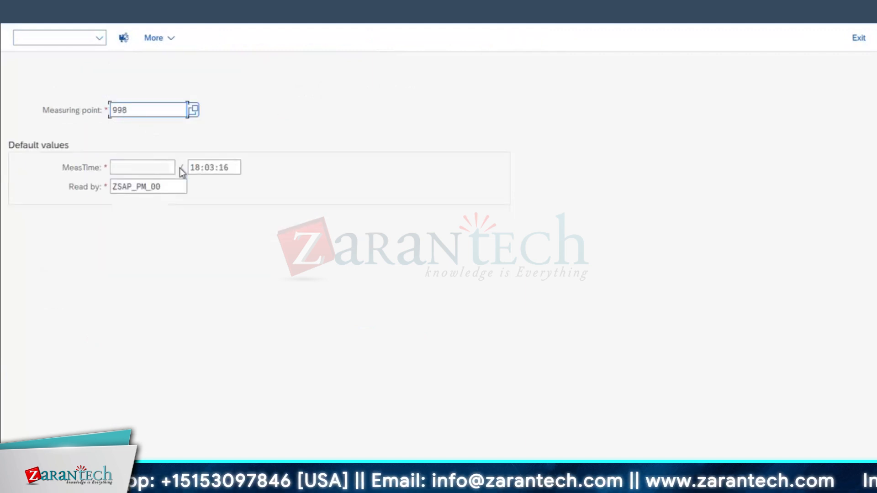
{"action": "key", "text": "Return"}
{"action": "left_click", "coordinate": [138, 112]}
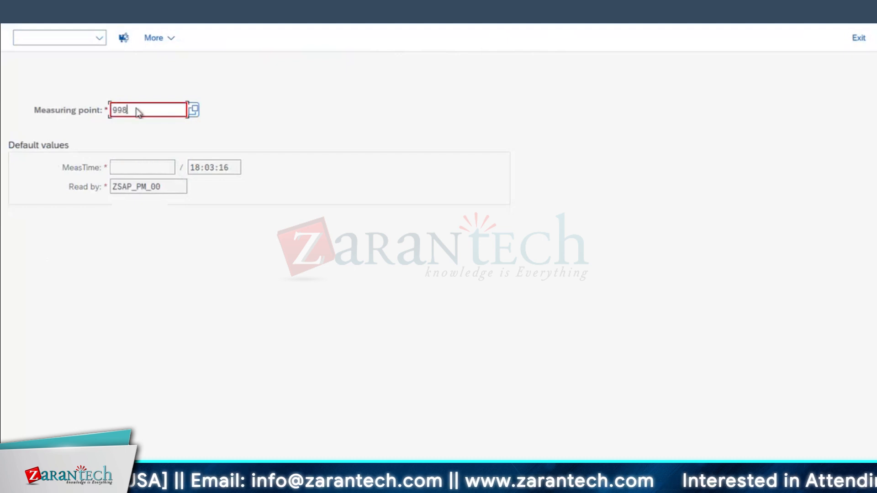
{"action": "key", "text": "BackSpace"}
{"action": "key", "text": "BackSpace"}
{"action": "type", "text": "8"}
{"action": "key", "text": "Return"}
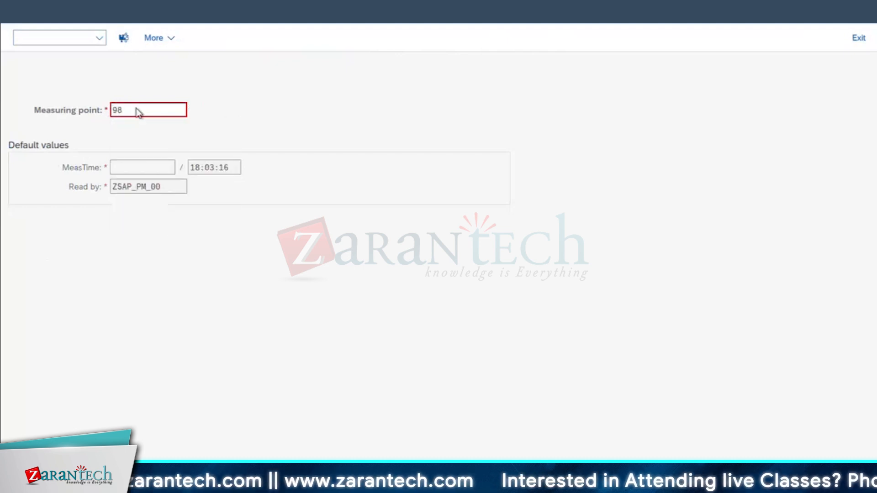
Record a counter reading of 8 hours for measuring point 98 and save the measurement document.
{"action": "type", "text": "8"}
{"action": "left_click", "coordinate": [170, 281]}
{"action": "key", "text": "Return"}
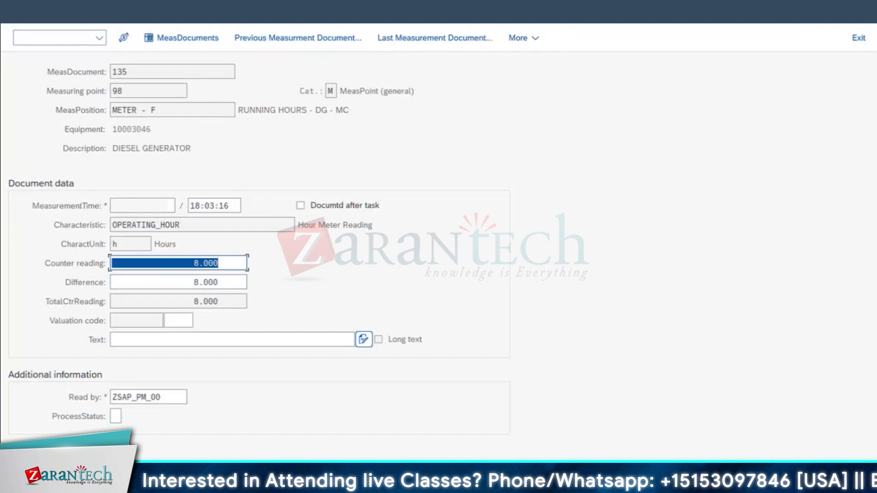
{"action": "key", "text": "ctrl+s"}
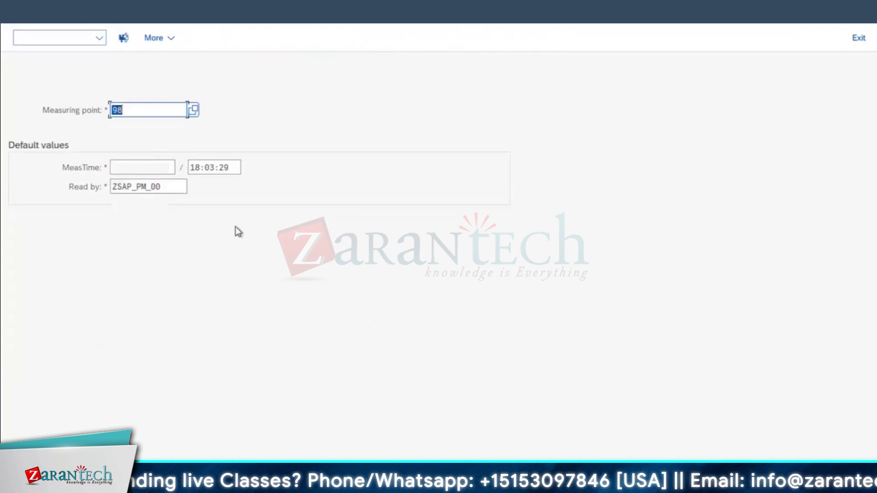
Switch to Excel, give cells D48:E49 a yellow fill and bold text, and increase the height of row 49.
{"action": "mouse_move", "coordinate": [155, 483]}
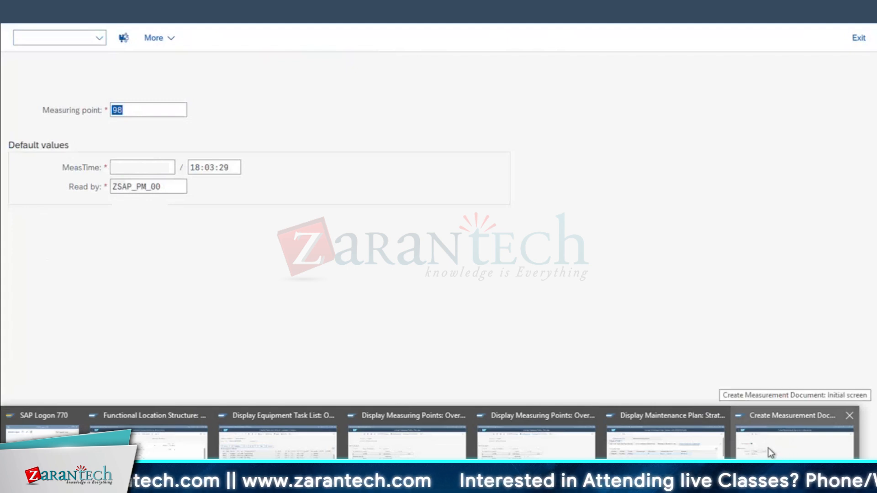
{"action": "mouse_move", "coordinate": [702, 456]}
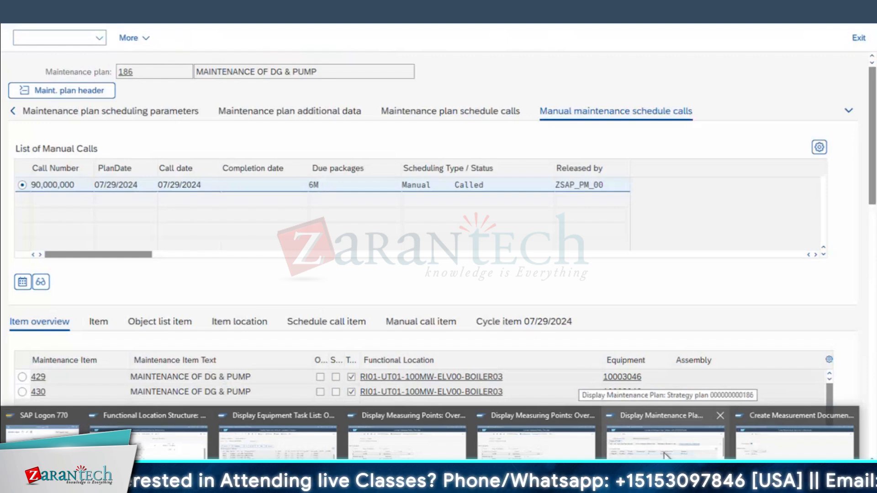
{"action": "key", "text": "super+Tab"}
{"action": "left_click_drag", "start_coordinate": [414, 261], "coordinate": [479, 270]}
{"action": "left_click", "coordinate": [182, 44]}
{"action": "left_click", "coordinate": [96, 43]}
{"action": "left_click_drag", "start_coordinate": [7, 273], "coordinate": [7, 288]}
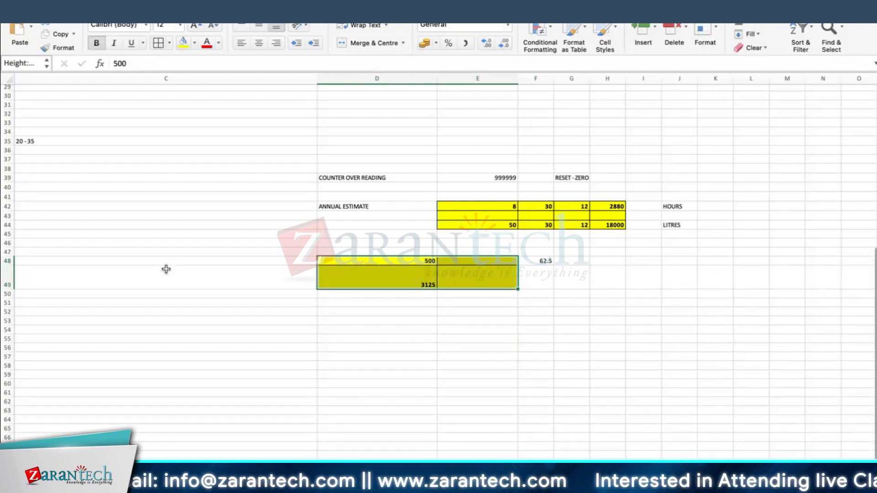
Enter the heading CYCLE SET beside the 500 value and move it up to cell C47.
{"action": "left_click", "coordinate": [166, 262]}
{"action": "type", "text": "CYCLE SET"}
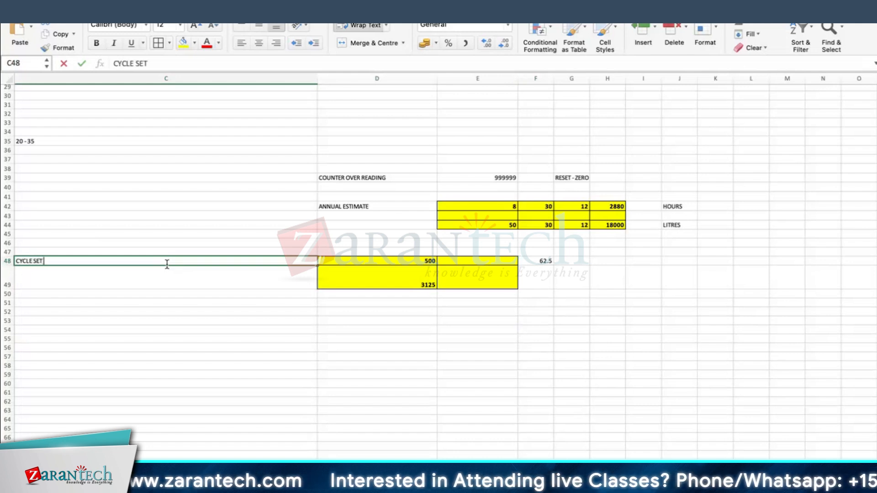
{"action": "key", "text": "Tab"}
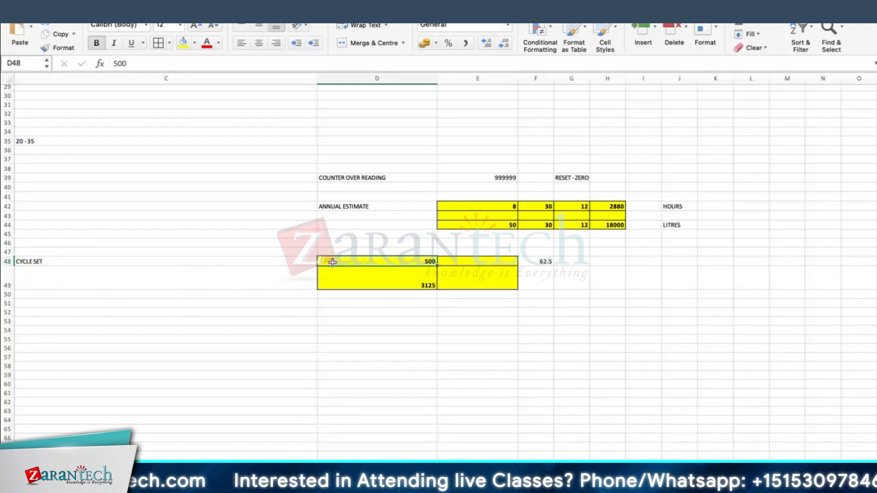
{"action": "left_click", "coordinate": [285, 262]}
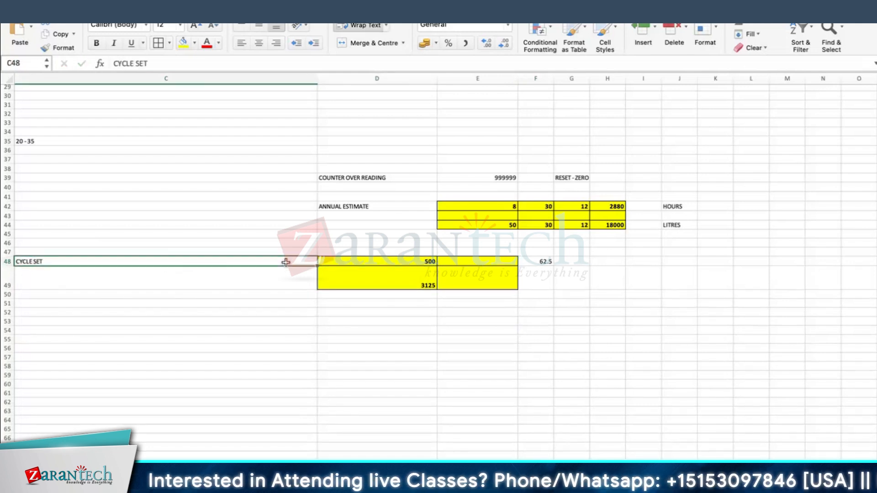
{"action": "left_click_drag", "start_coordinate": [176, 259], "coordinate": [181, 252]}
{"action": "left_click", "coordinate": [175, 259]}
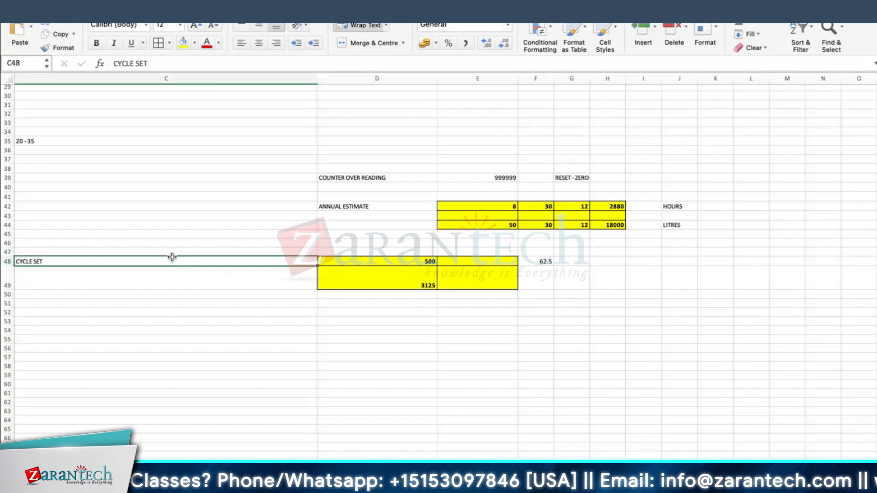
{"action": "left_click_drag", "start_coordinate": [174, 260], "coordinate": [274, 270]}
Label the two cycle set rows HOURS in C48 and LITRES in C49.
{"action": "type", "text": "HOURS"}
{"action": "key", "text": "Return"}
{"action": "type", "text": "LITRES"}
{"action": "key", "text": "Return"}
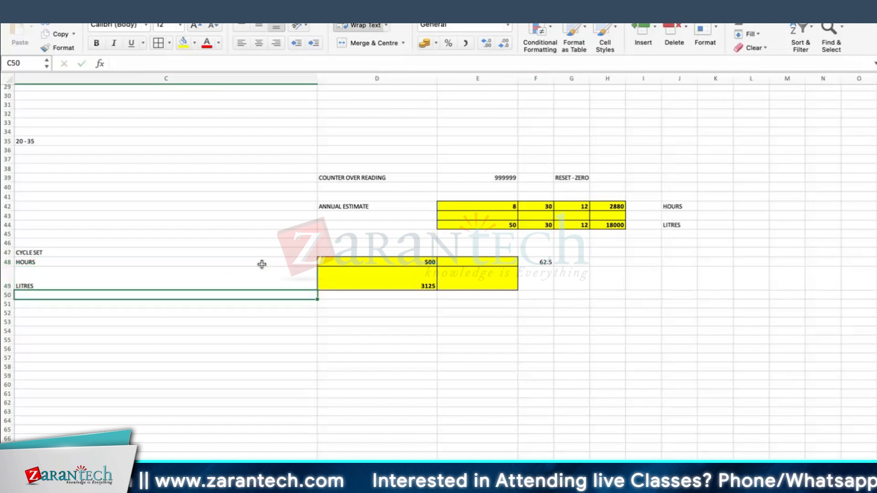
Switch back to SAP and leave the measurement document entry for the SAP Easy Access screen.
{"action": "key", "text": "super+Tab"}
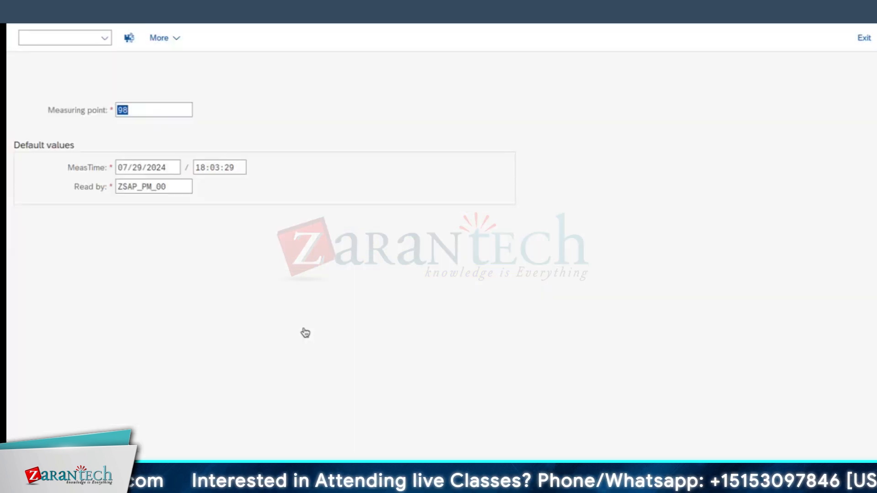
{"action": "left_click", "coordinate": [28, 38]}
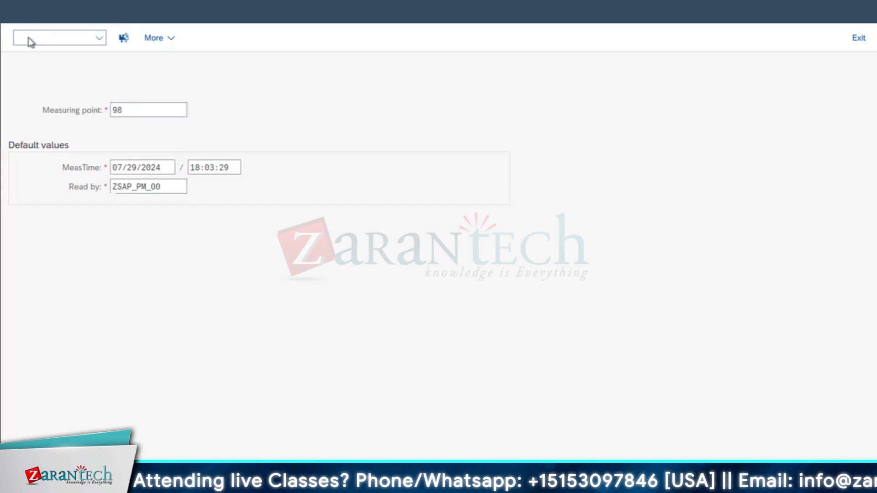
{"action": "key", "text": "F3"}
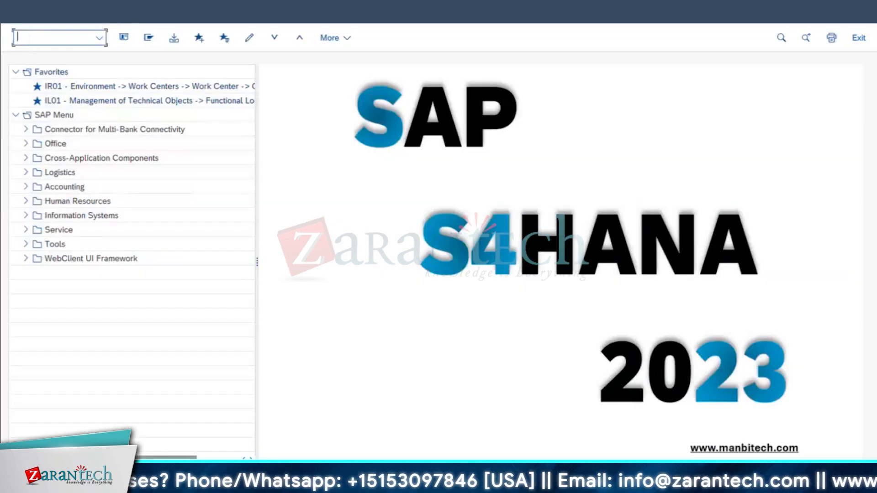
Bring up the session displaying maintenance plan 186 to view its manual maintenance calls.
{"action": "left_click", "coordinate": [429, 490]}
{"action": "mouse_move", "coordinate": [407, 438]}
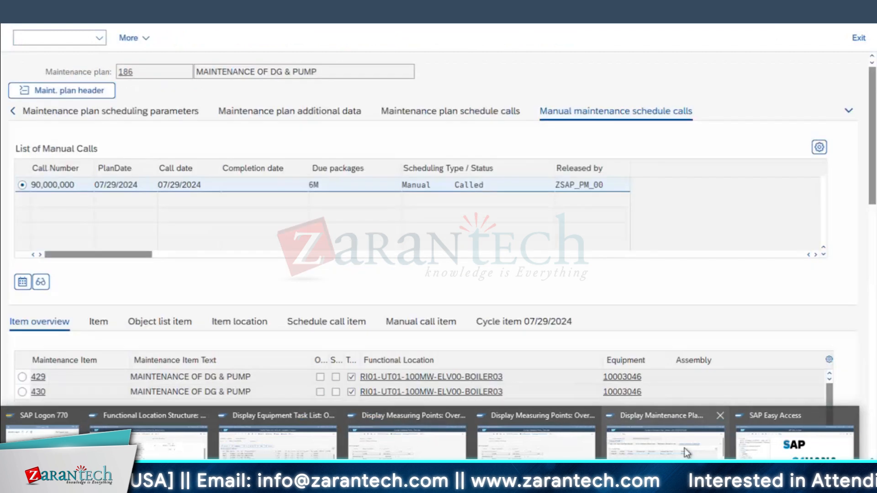
{"action": "left_click", "coordinate": [684, 448]}
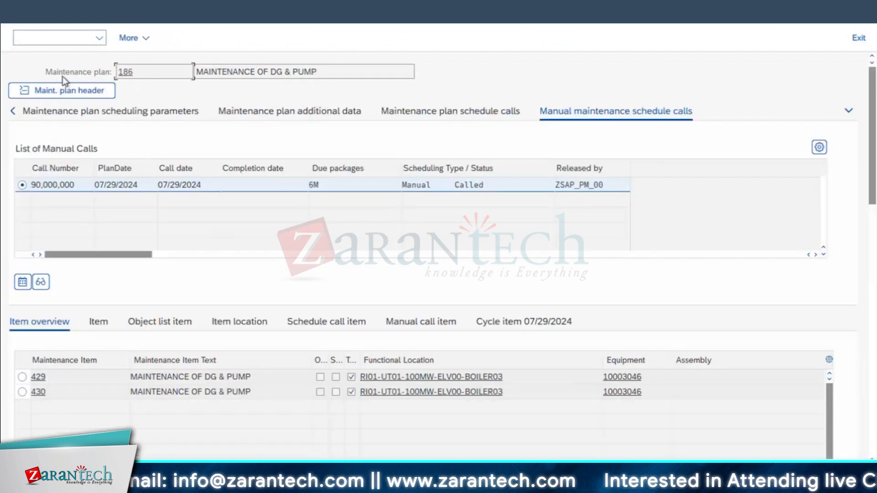
Leave the display of maintenance plan 186 for the SAP Easy Access screen and start transaction IP43.
{"action": "left_click", "coordinate": [27, 20]}
{"action": "left_click", "coordinate": [30, 23]}
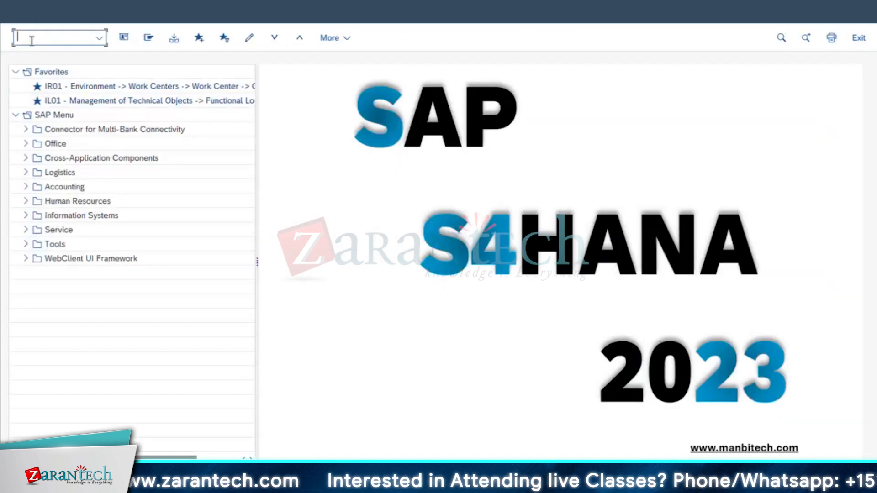
{"action": "type", "text": "IP43"}
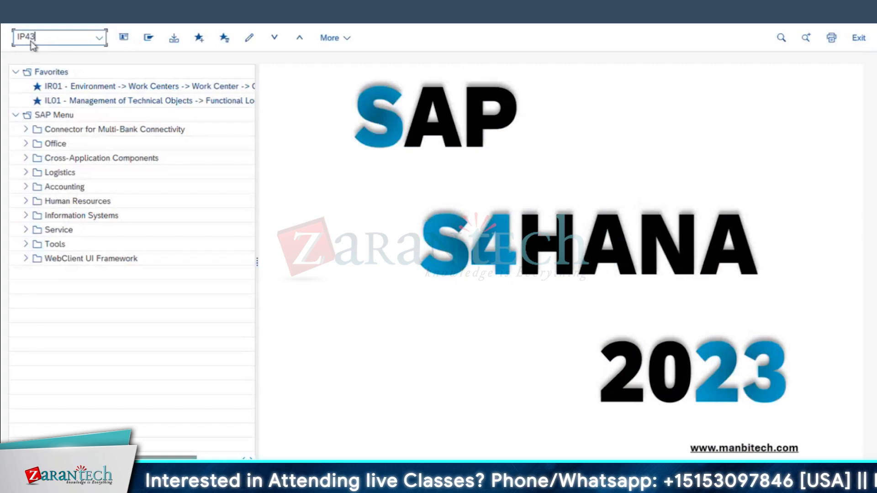
{"action": "key", "text": "Return"}
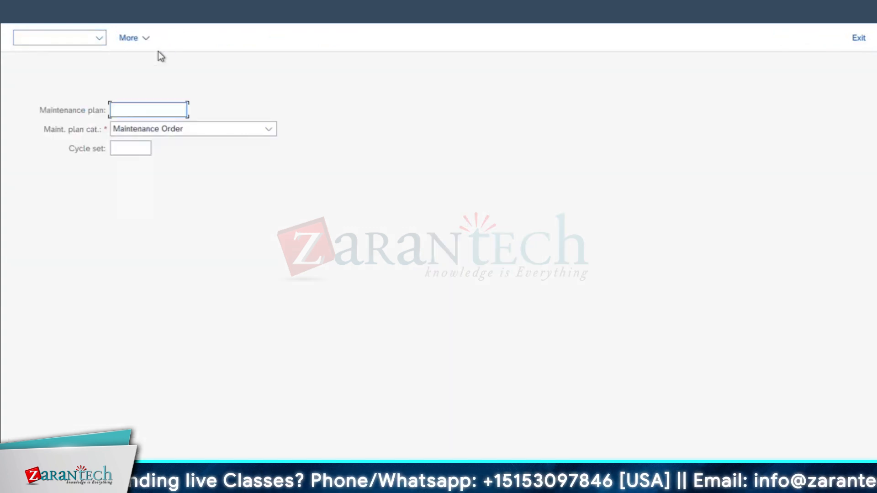
Choose cycle set H/L-CO for the new Maintenance Order plan and proceed to the plan details.
{"action": "left_click", "coordinate": [134, 150]}
{"action": "left_click", "coordinate": [158, 147]}
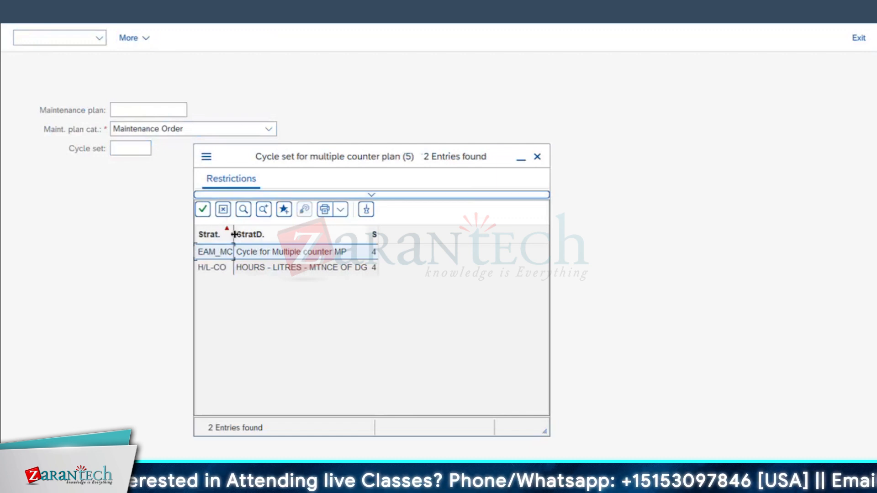
{"action": "left_click_drag", "start_coordinate": [235, 236], "coordinate": [249, 235]}
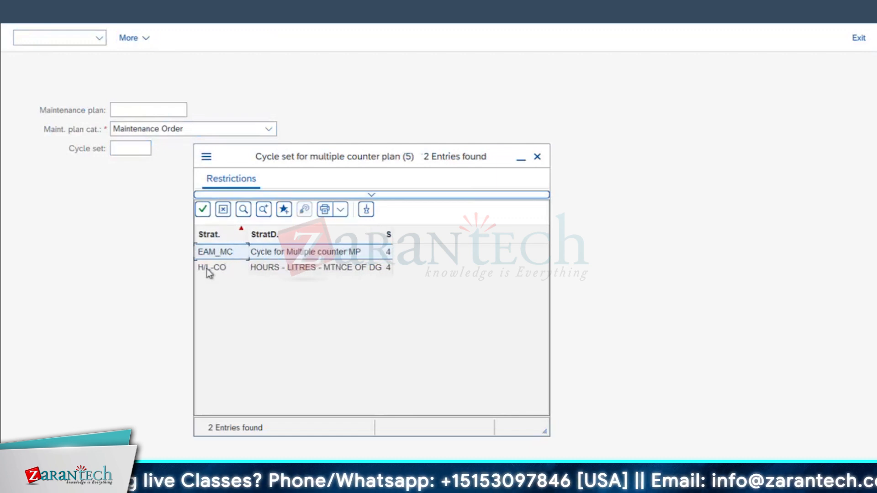
{"action": "double_click", "coordinate": [207, 269]}
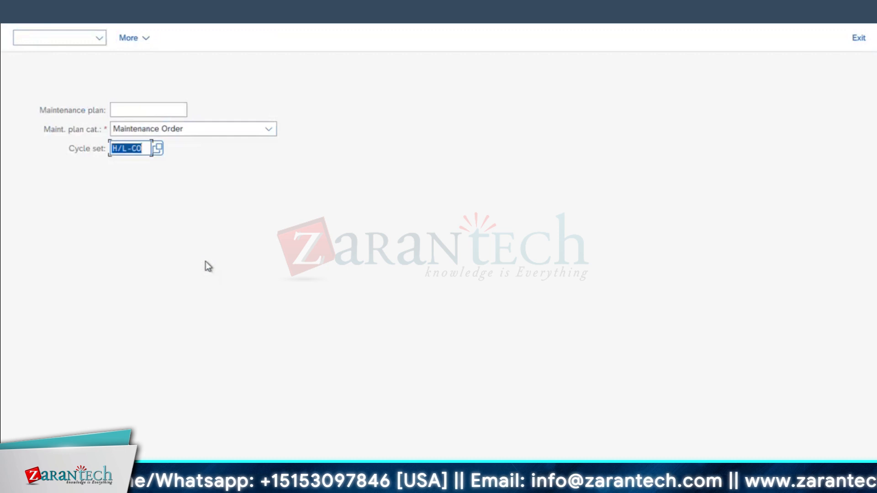
{"action": "key", "text": "Return"}
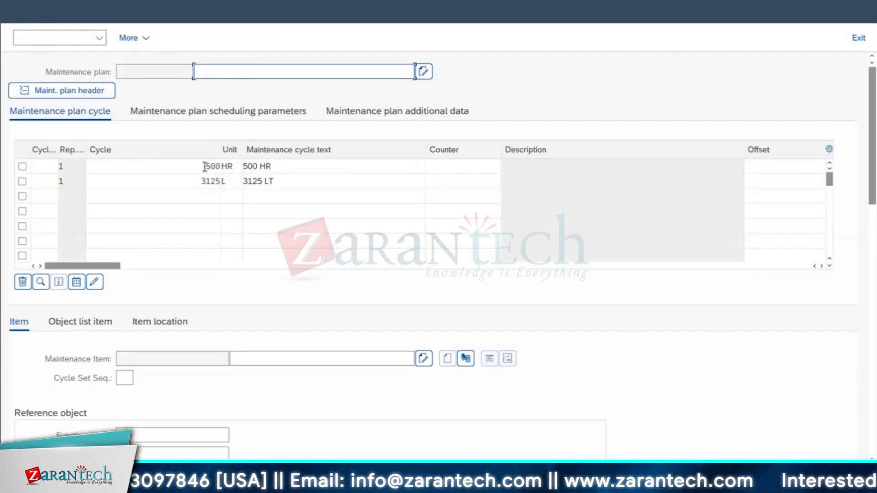
Examine the cycle lengths taken over from the cycle set, narrowing the maintenance cycle text column to see more columns.
{"action": "left_click", "coordinate": [204, 166]}
{"action": "double_click", "coordinate": [210, 166]}
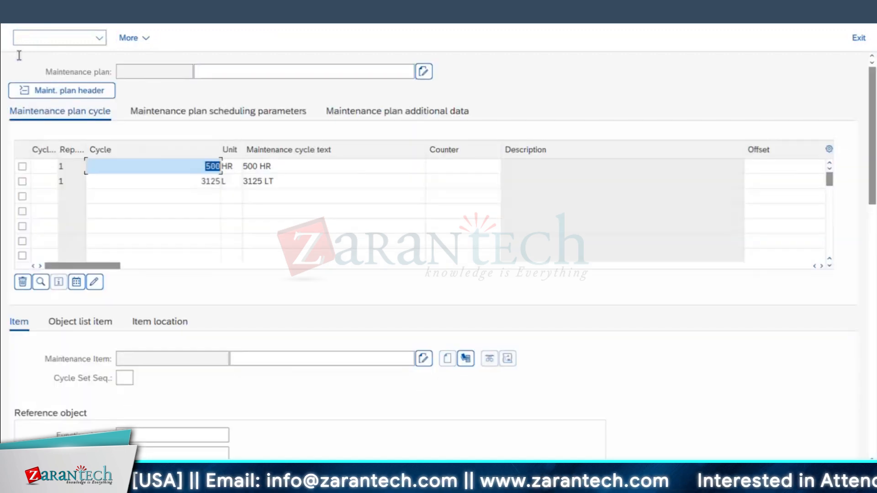
{"action": "double_click", "coordinate": [197, 181]}
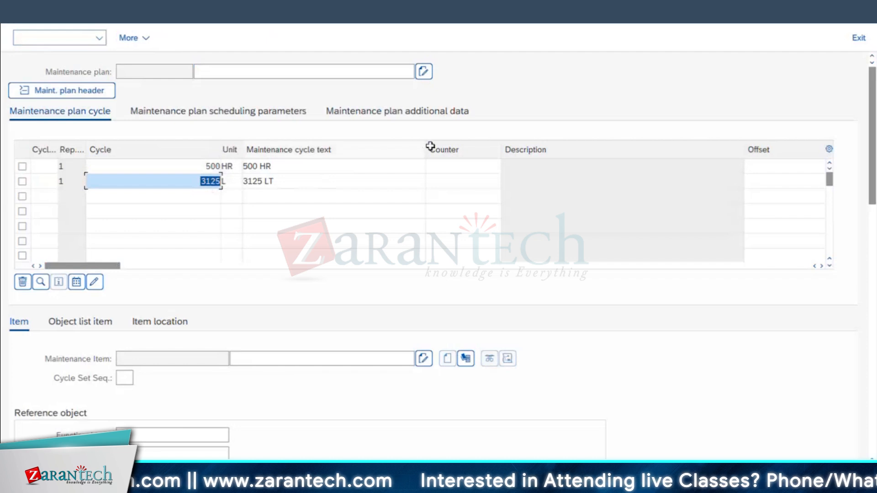
{"action": "left_click_drag", "start_coordinate": [315, 154], "coordinate": [343, 150]}
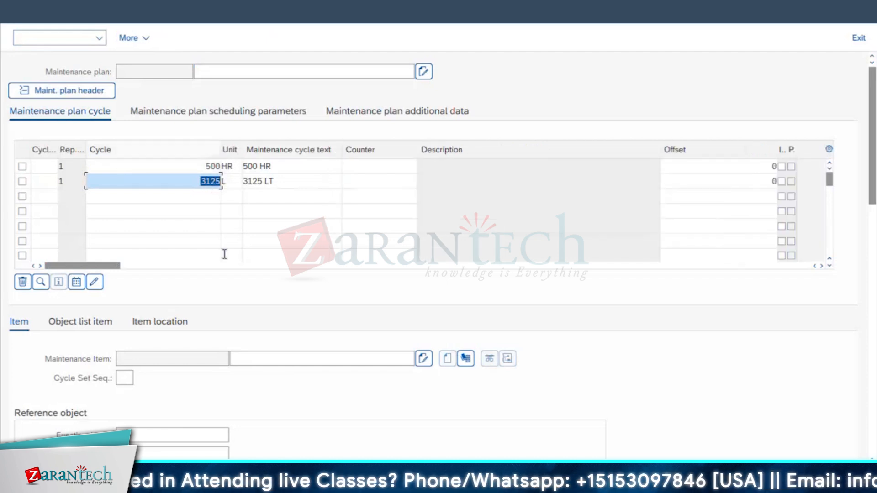
Assign equipment 10003046 as the reference object of the maintenance item.
{"action": "left_click", "coordinate": [145, 455]}
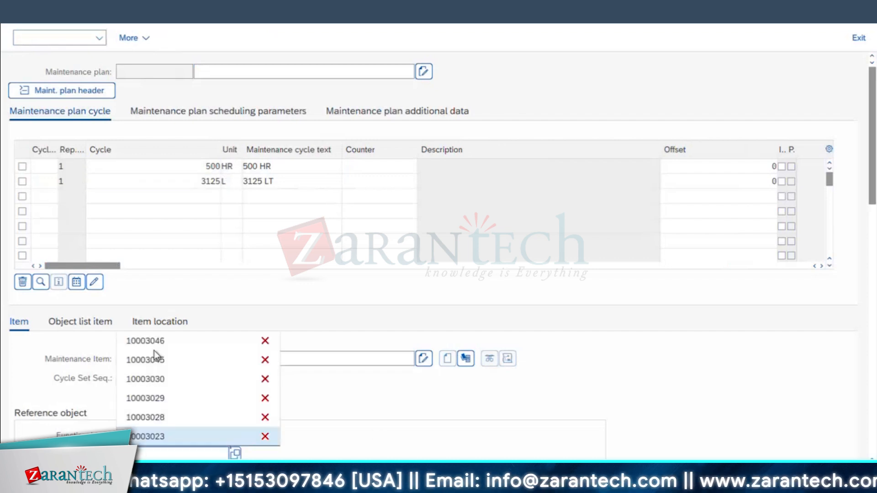
{"action": "left_click", "coordinate": [154, 350]}
{"action": "key", "text": "Return"}
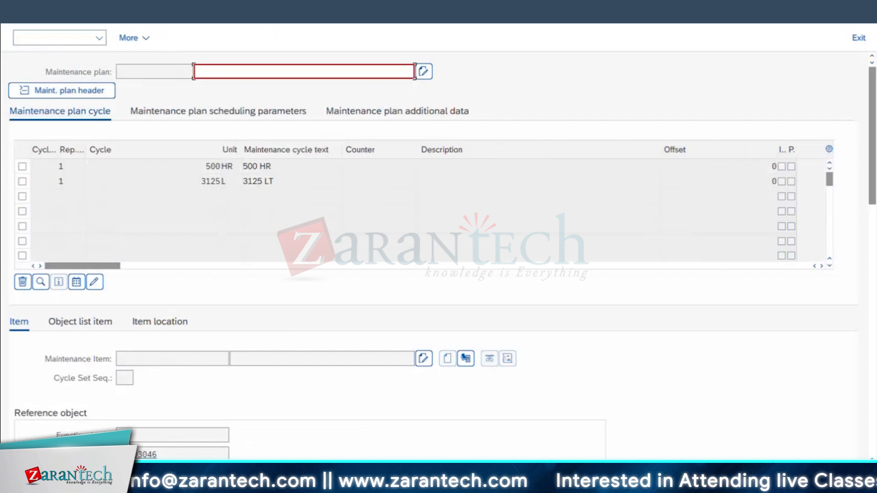
Enter MULTIPLE COUNTER PLAN as the maintenance plan description.
{"action": "left_click", "coordinate": [232, 76]}
{"action": "left_click", "coordinate": [239, 69]}
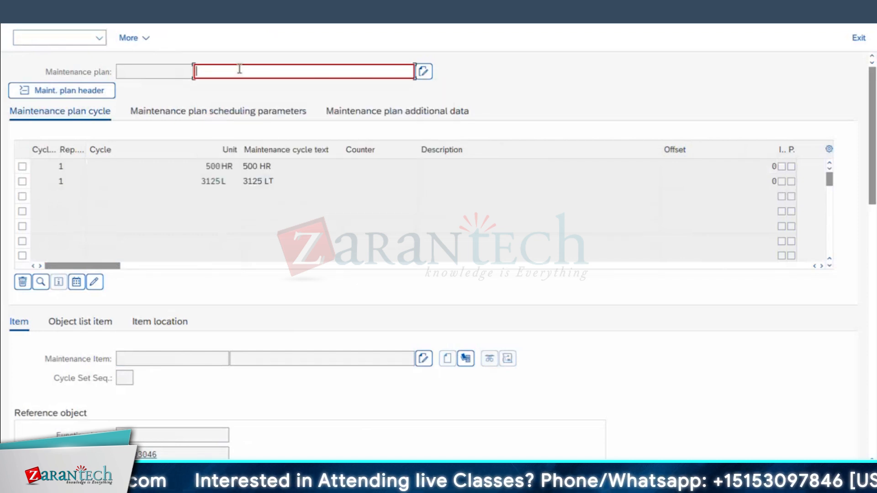
{"action": "type", "text": "MUL"}
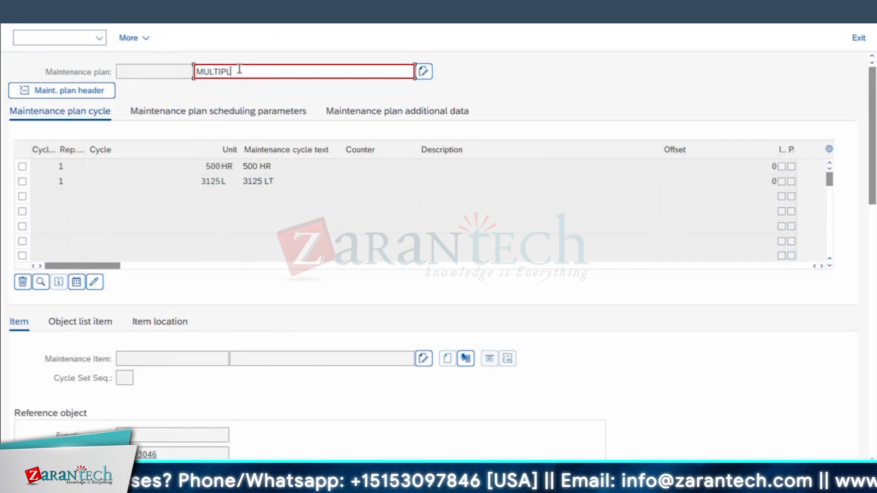
{"action": "type", "text": "TIPOE COUNTER PLAN"}
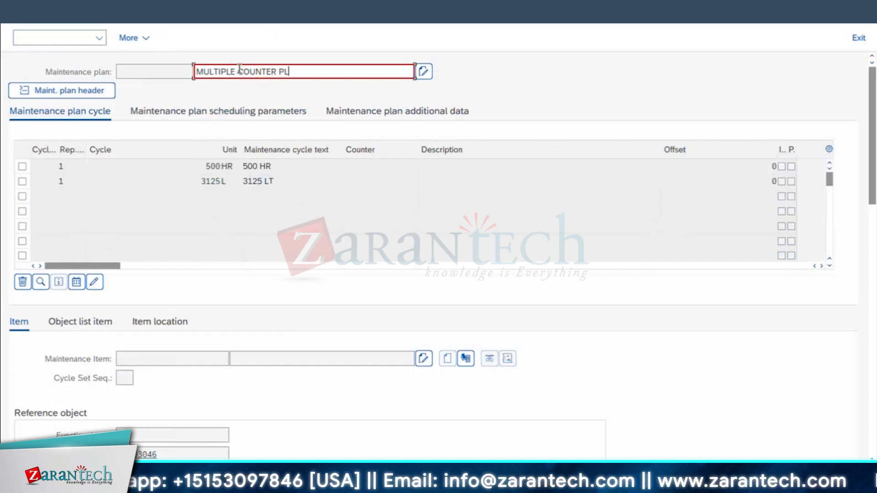
{"action": "key", "text": "Return"}
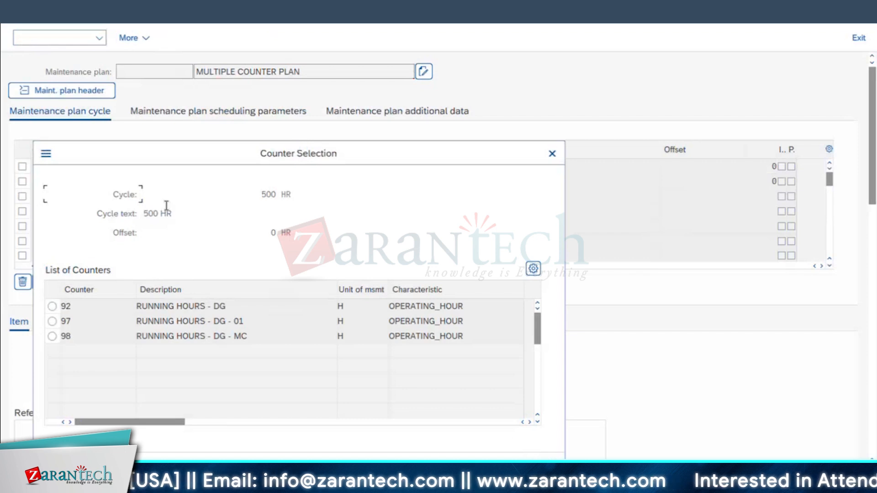
Assign counter 98, RUNNING HOURS - DG - MC, to the 500 HR cycle and dismiss the information message.
{"action": "left_click_drag", "start_coordinate": [179, 163], "coordinate": [526, 121]}
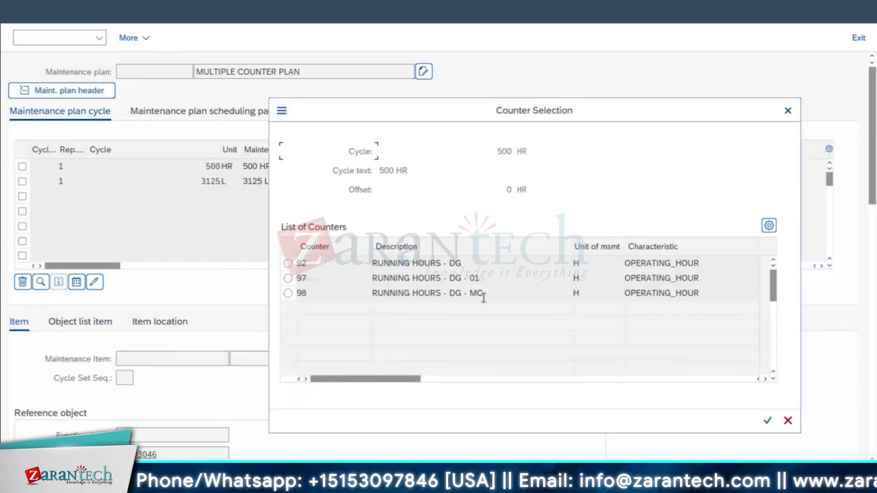
{"action": "left_click", "coordinate": [288, 294]}
{"action": "left_click", "coordinate": [768, 420]}
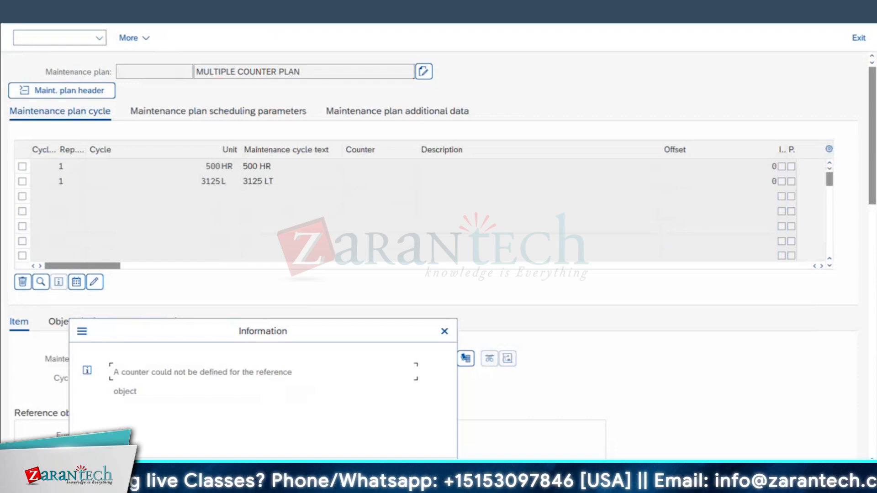
{"action": "key", "text": "Return"}
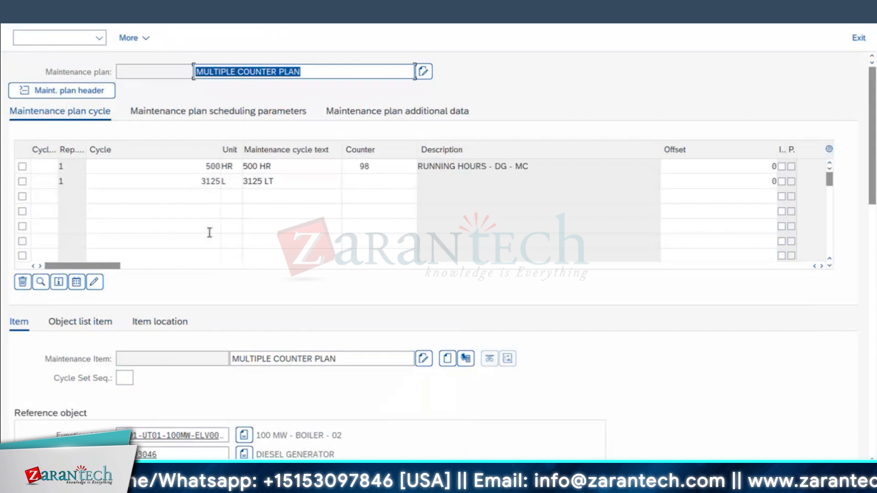
Switch to the SAP Easy Access session and start transaction IP11Z to maintain cycle sets.
{"action": "mouse_move", "coordinate": [297, 477]}
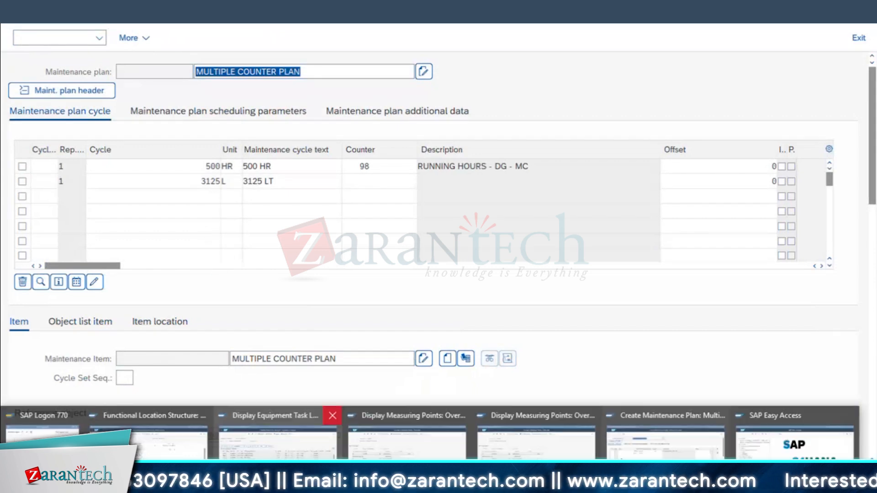
{"action": "left_click", "coordinate": [792, 438]}
{"action": "type", "text": "IP10"}
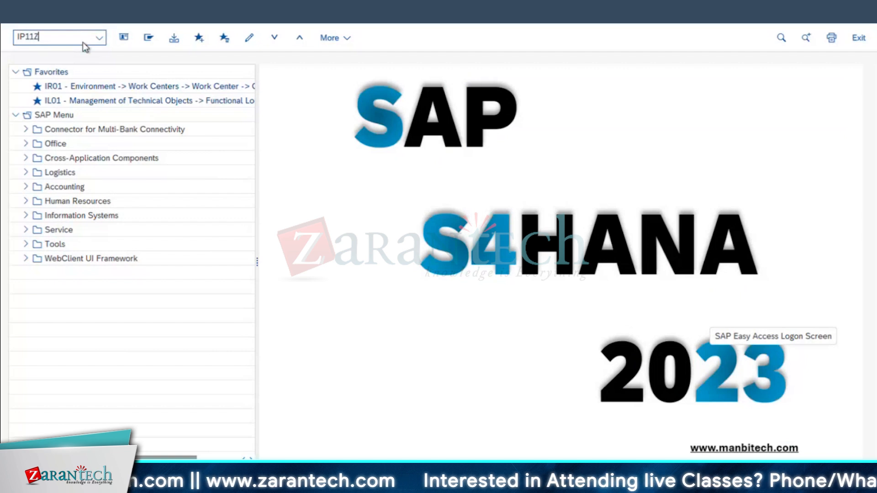
{"action": "key", "text": "Return"}
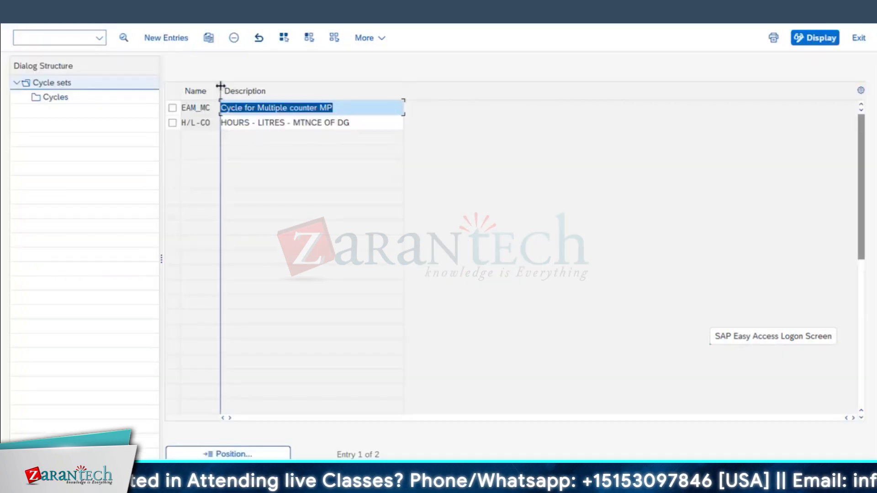
Select cycle set H/L-CO, HOURS - LITRES - MTNCE OF DG, and open its cycles.
{"action": "left_click_drag", "start_coordinate": [225, 85], "coordinate": [231, 86]}
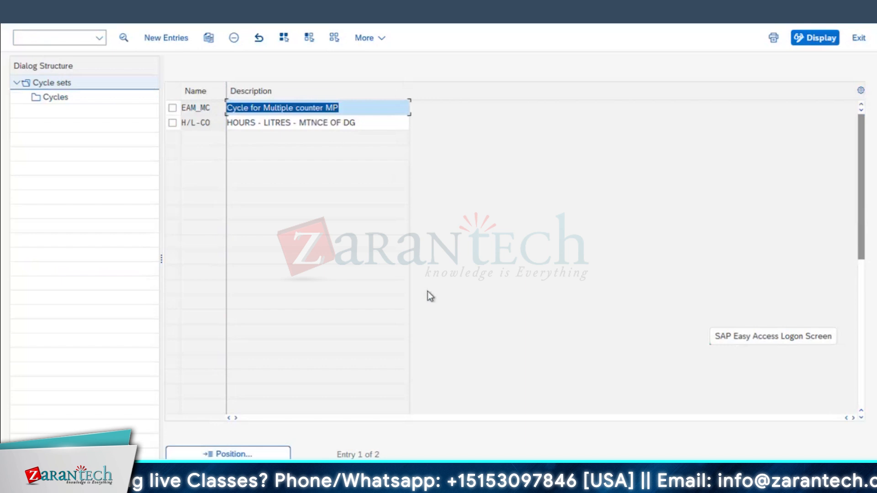
{"action": "left_click", "coordinate": [173, 123]}
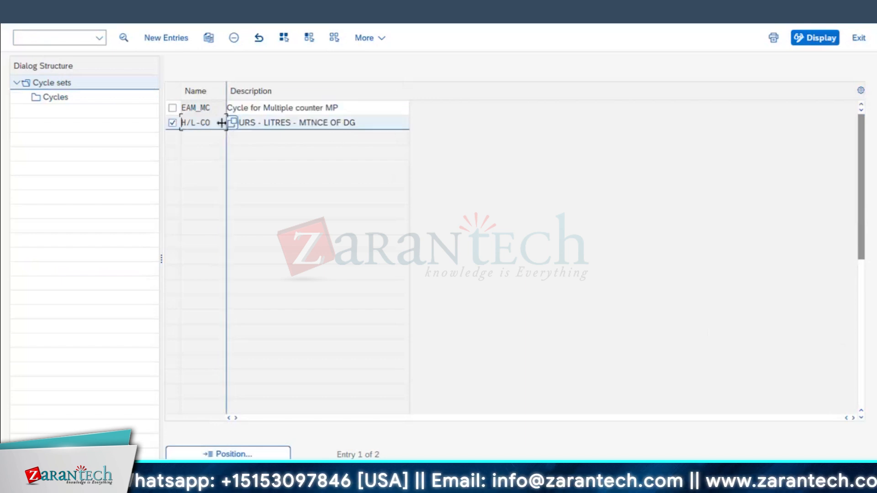
{"action": "left_click", "coordinate": [127, 38]}
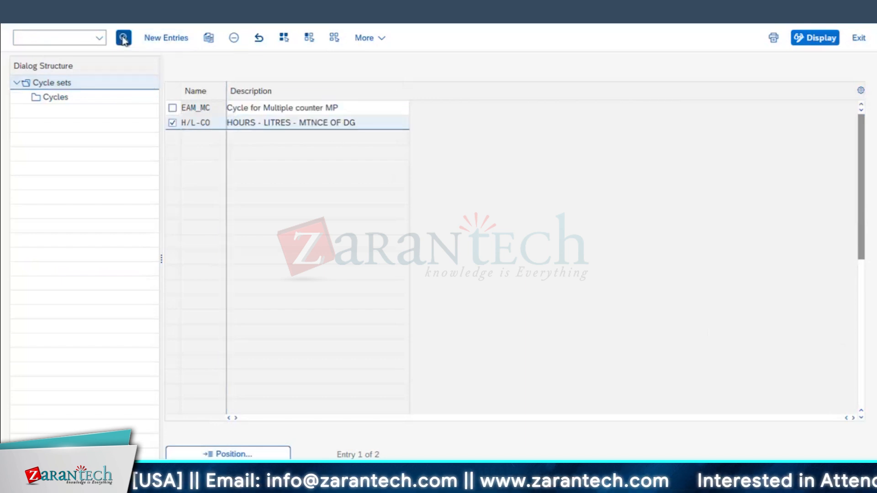
{"action": "left_click", "coordinate": [53, 99]}
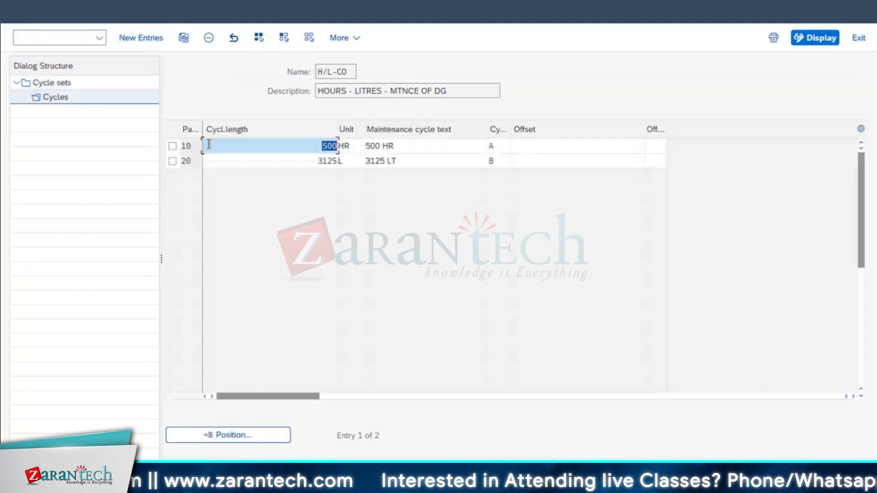
Open the possible units for the 3125 L cycle and examine the litre entries and the rest of the unit list.
{"action": "left_click", "coordinate": [364, 161]}
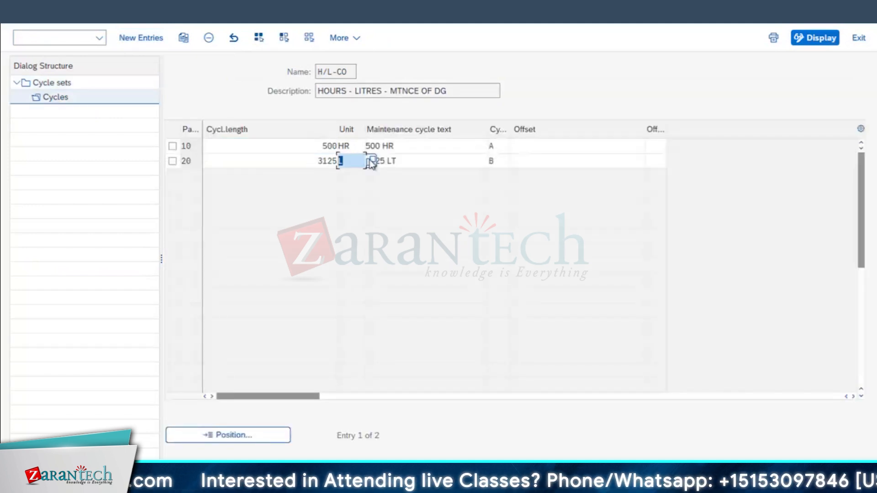
{"action": "left_click", "coordinate": [376, 160]}
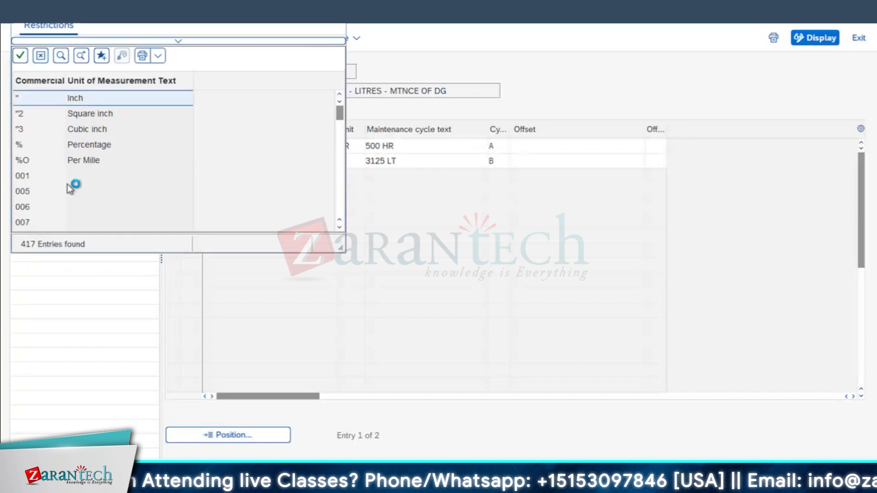
{"action": "scroll", "coordinate": [42, 203], "scroll_direction": "down", "scroll_amount": 15}
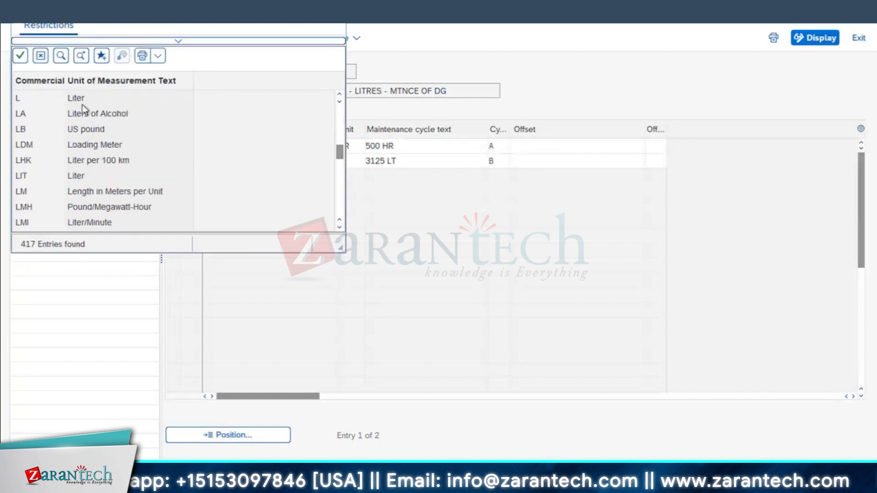
{"action": "scroll", "coordinate": [79, 105], "scroll_direction": "up", "scroll_amount": 1}
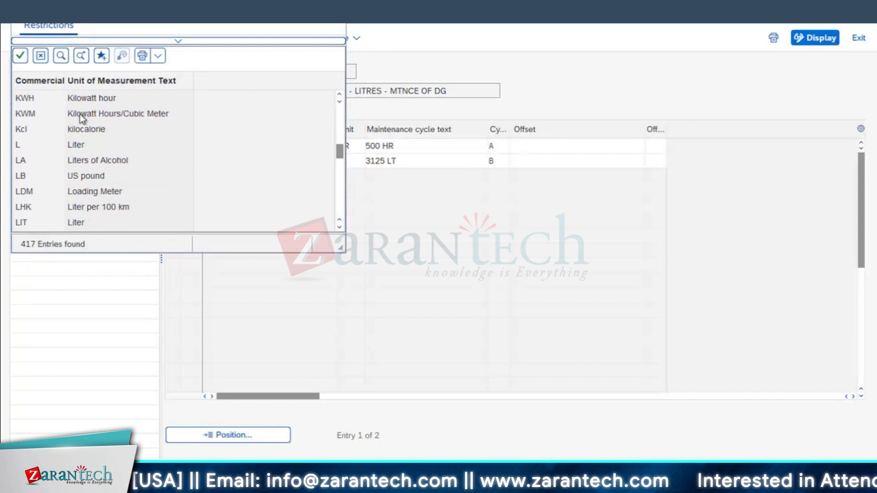
{"action": "scroll", "coordinate": [81, 151], "scroll_direction": "down", "scroll_amount": 3}
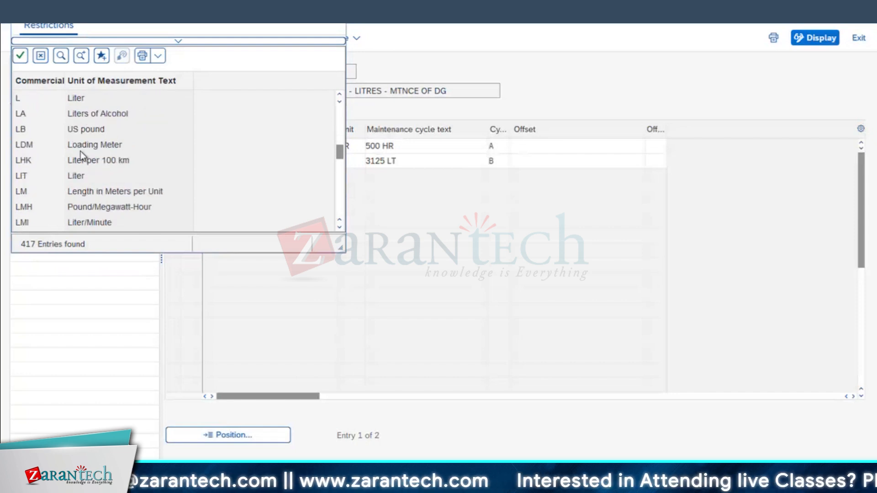
{"action": "scroll", "coordinate": [80, 155], "scroll_direction": "down", "scroll_amount": 8}
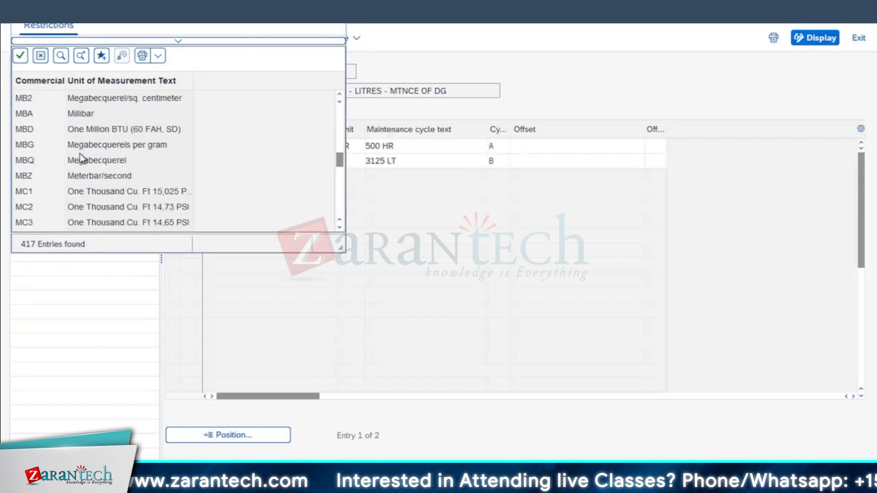
{"action": "scroll", "coordinate": [81, 159], "scroll_direction": "down", "scroll_amount": 12}
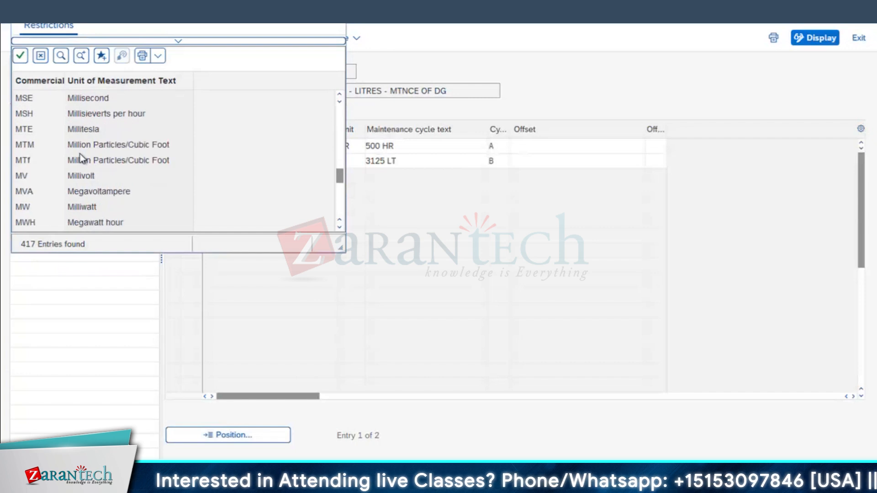
{"action": "scroll", "coordinate": [81, 158], "scroll_direction": "down", "scroll_amount": 5}
{"action": "scroll", "coordinate": [81, 158], "scroll_direction": "down", "scroll_amount": 12}
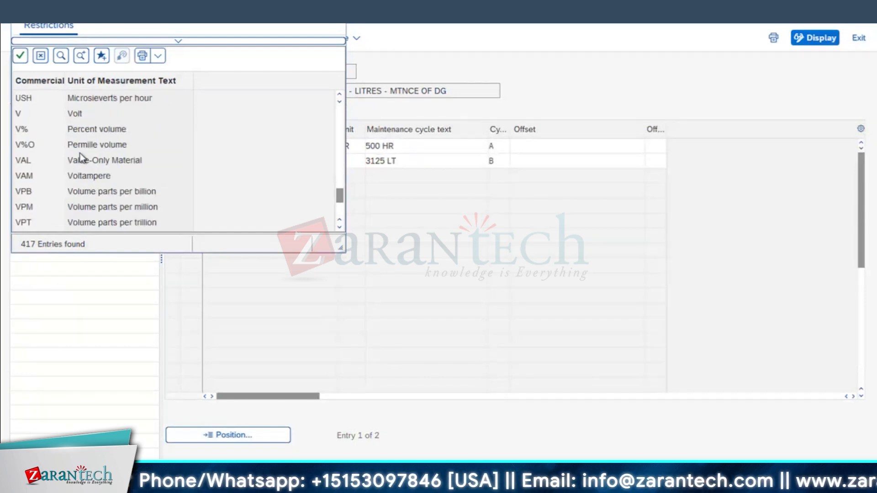
{"action": "scroll", "coordinate": [80, 156], "scroll_direction": "down", "scroll_amount": 4}
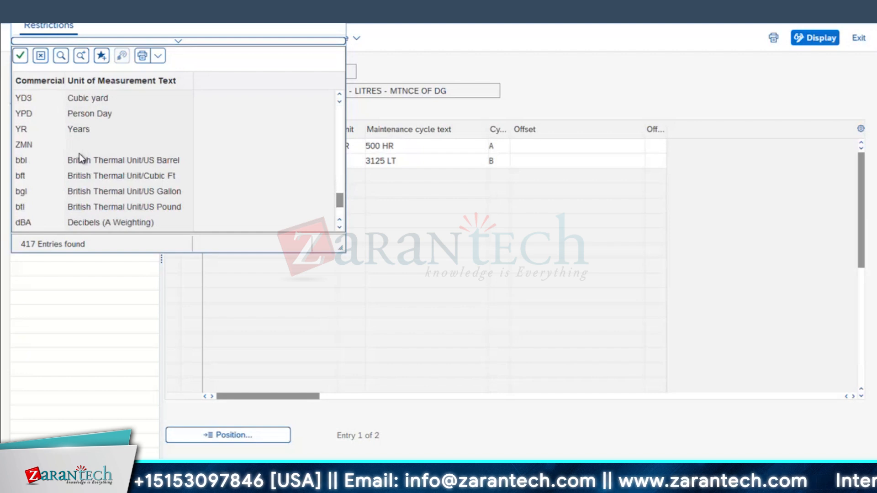
{"action": "scroll", "coordinate": [80, 156], "scroll_direction": "down", "scroll_amount": 2}
{"action": "scroll", "coordinate": [78, 153], "scroll_direction": "down", "scroll_amount": 1}
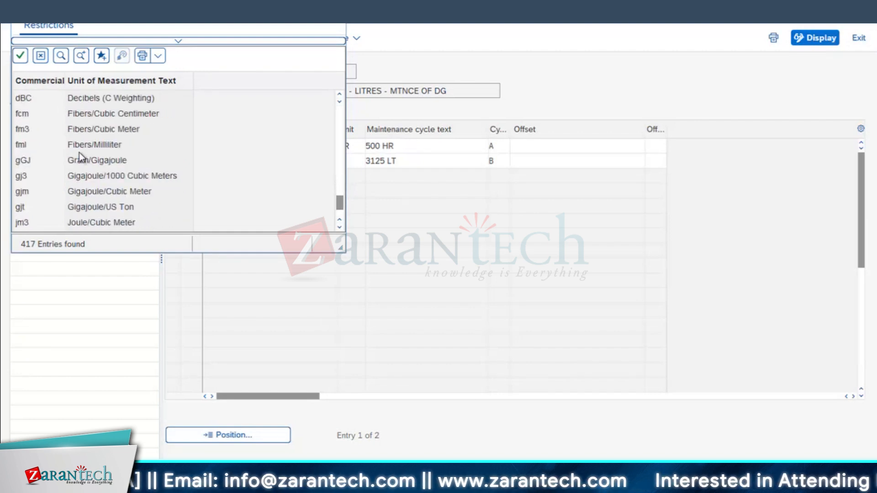
{"action": "scroll", "coordinate": [78, 153], "scroll_direction": "down", "scroll_amount": 4}
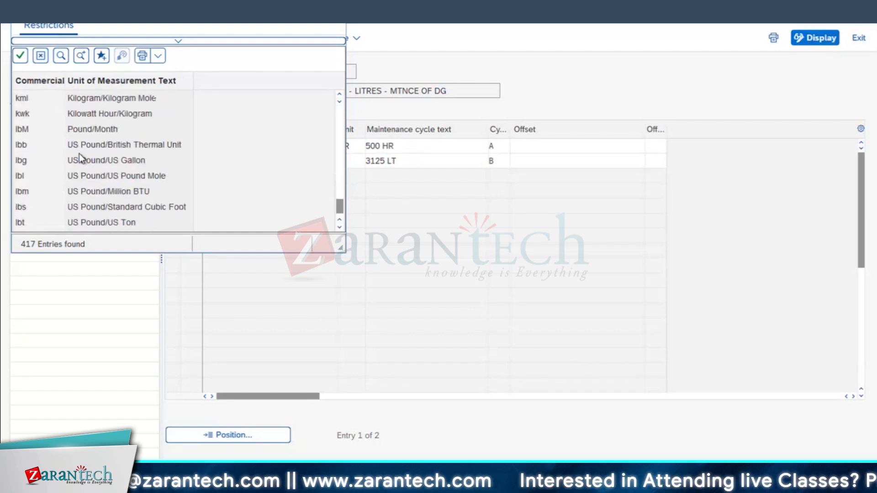
Search the unit list for LITRES and close the list without choosing a unit.
{"action": "left_click", "coordinate": [67, 58]}
{"action": "type", "text": "LITRES"}
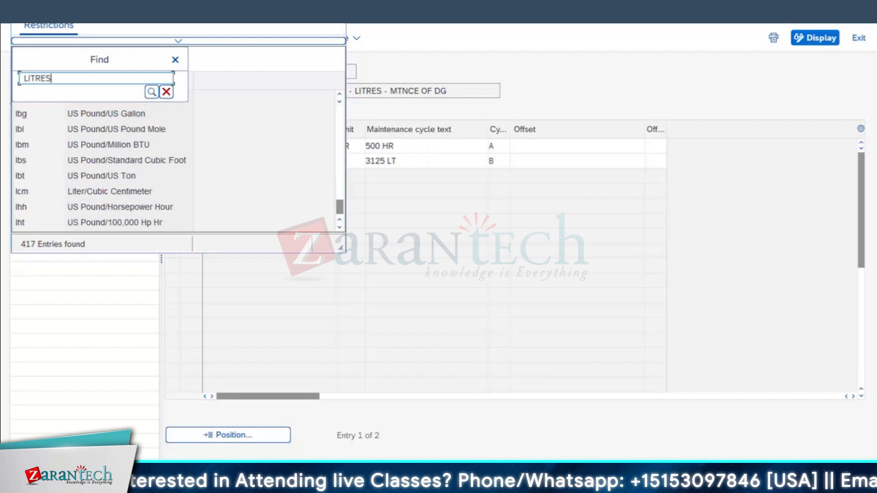
{"action": "key", "text": "Return"}
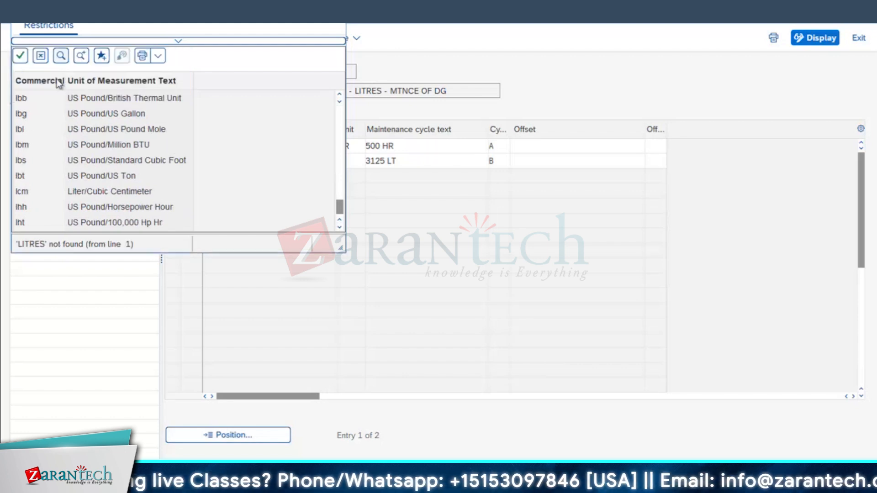
{"action": "left_click", "coordinate": [80, 56]}
{"action": "type", "text": "LITRES"}
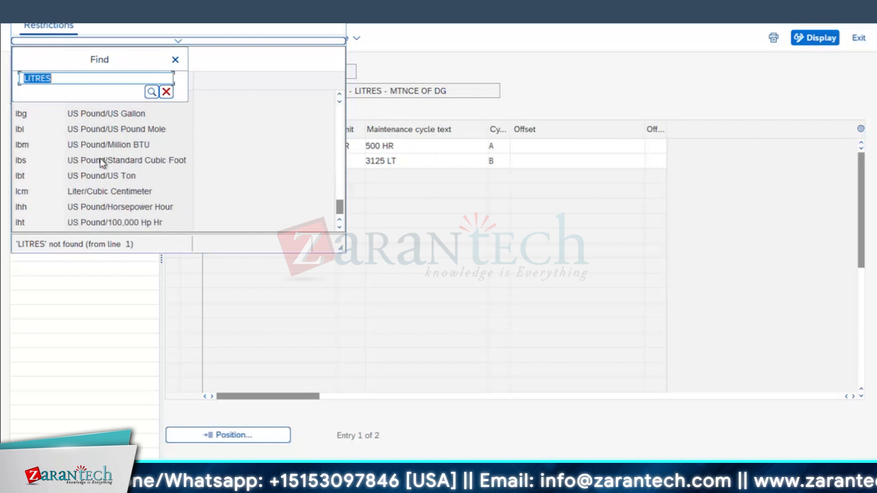
{"action": "type", "text": "E"}
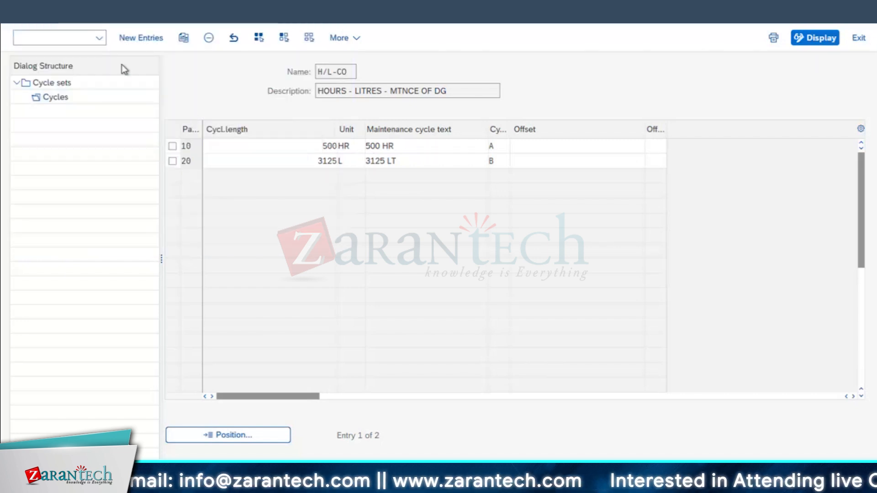
Reopen the cycle's unit list, search it for LITE, and close it without changing the unit.
{"action": "key", "text": "F4"}
{"action": "key", "text": "ctrl+f"}
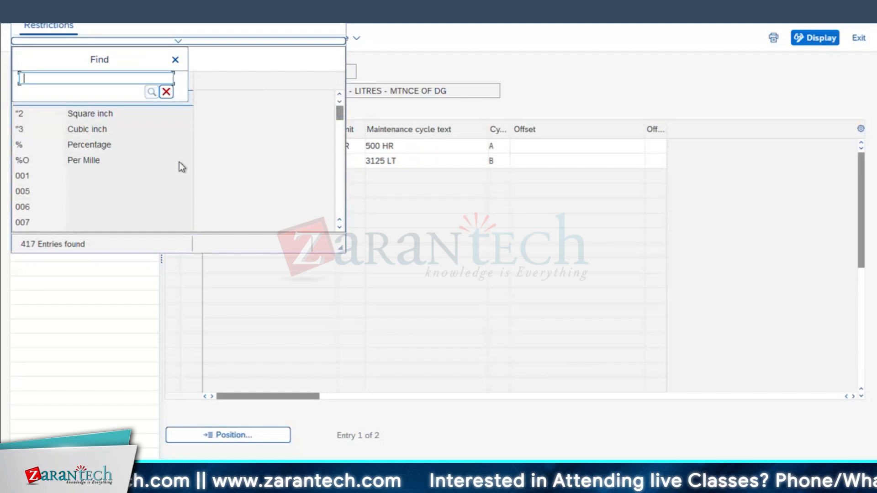
{"action": "type", "text": "LITE"}
{"action": "key", "text": "Return"}
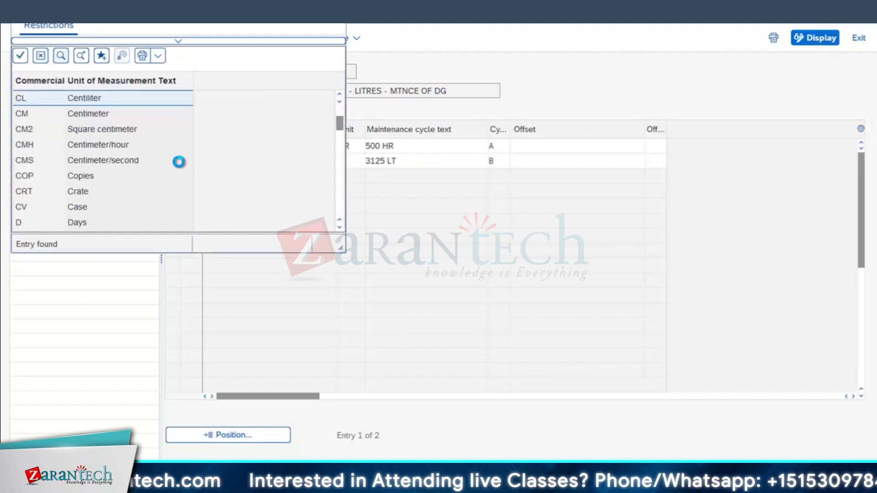
{"action": "scroll", "coordinate": [91, 174], "scroll_direction": "up", "scroll_amount": 1}
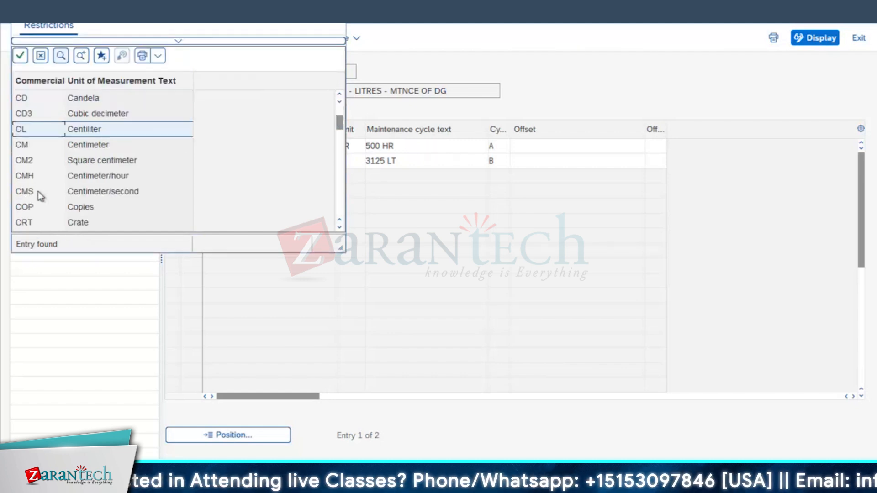
{"action": "scroll", "coordinate": [38, 196], "scroll_direction": "down", "scroll_amount": 2}
{"action": "key", "text": "Escape"}
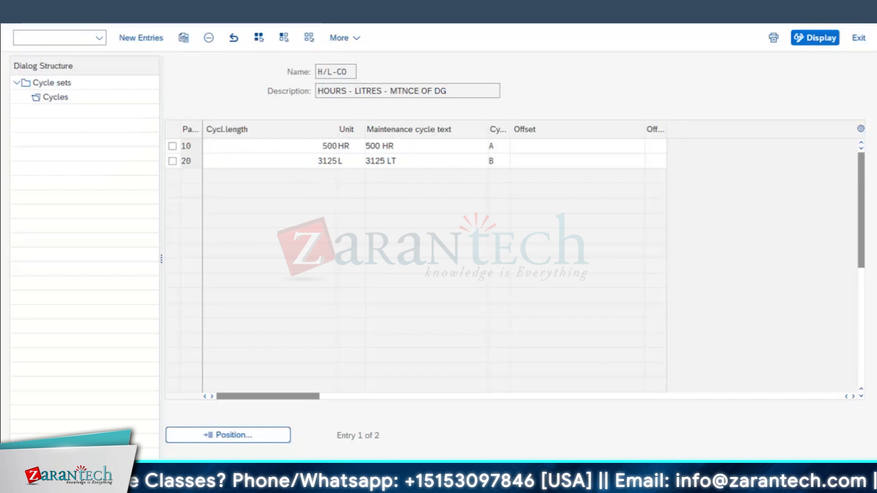
Switch to the SAP Easy Access session and start transaction CT04 to maintain characteristics.
{"action": "left_click", "coordinate": [233, 5]}
{"action": "left_click", "coordinate": [255, 10]}
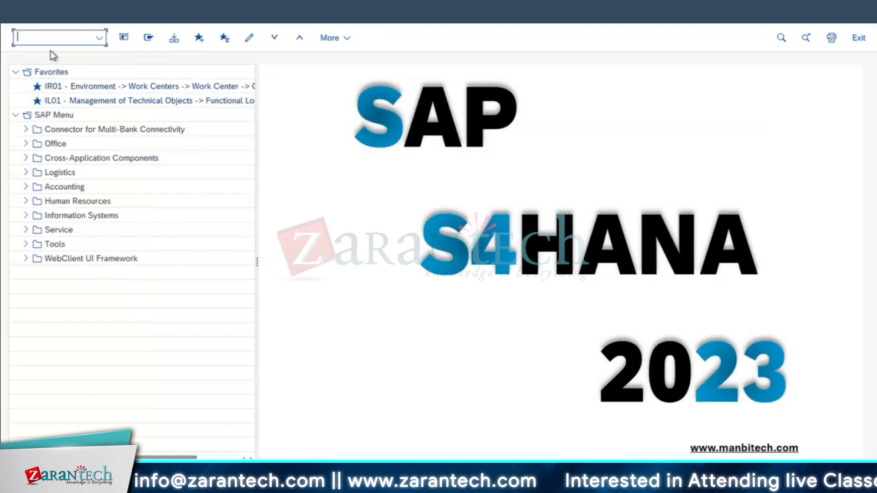
{"action": "type", "text": "CT04"}
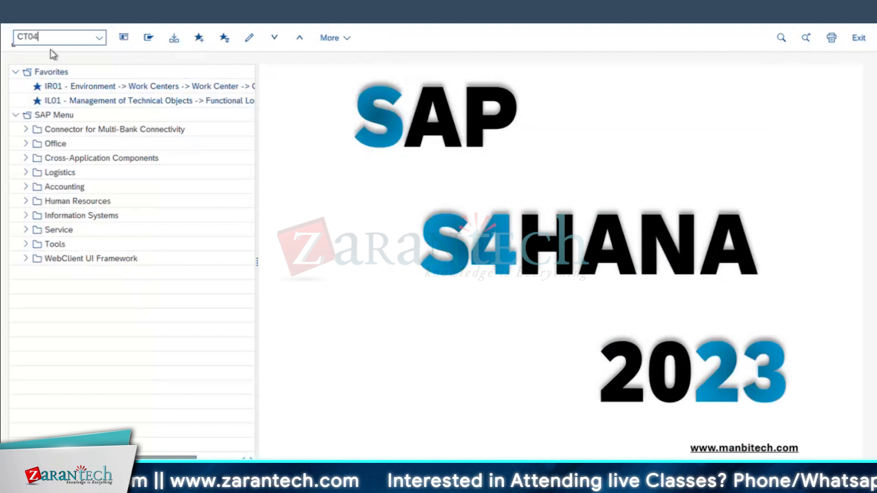
{"action": "key", "text": "Return"}
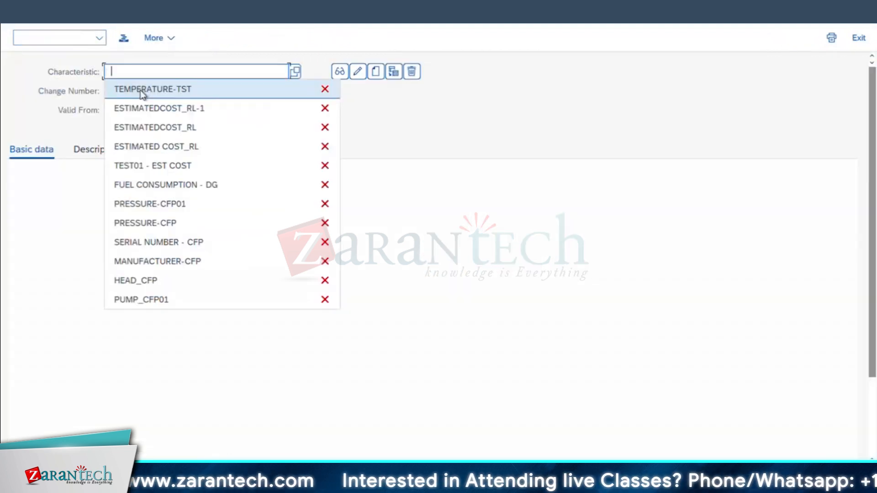
Start creating characteristic FUELCONSUMPTION-DG-MC and enter FUELCONSUMPTION-DG-MC as its description.
{"action": "left_click", "coordinate": [153, 185]}
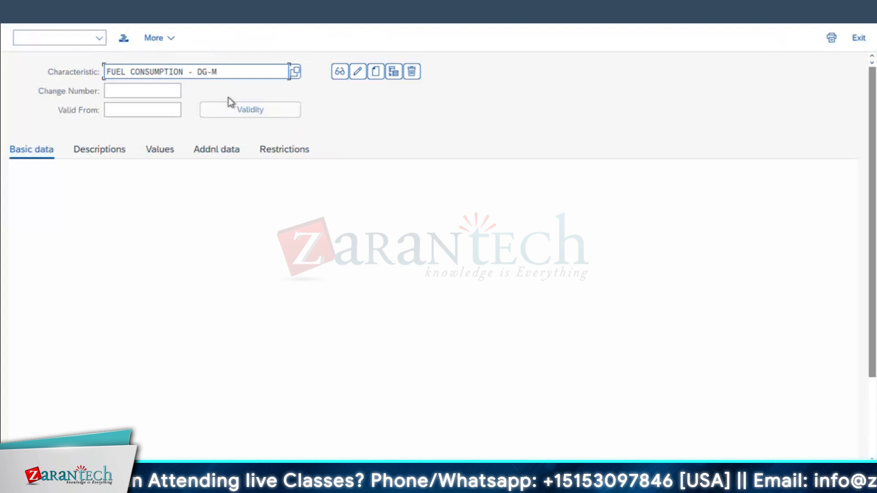
{"action": "left_click", "coordinate": [376, 73]}
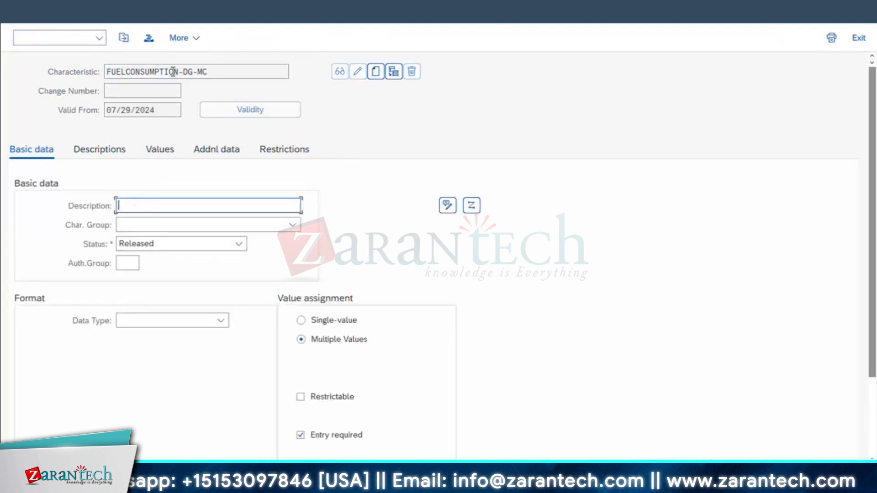
{"action": "type", "text": "FUELCONSUMPTION-DG-MC"}
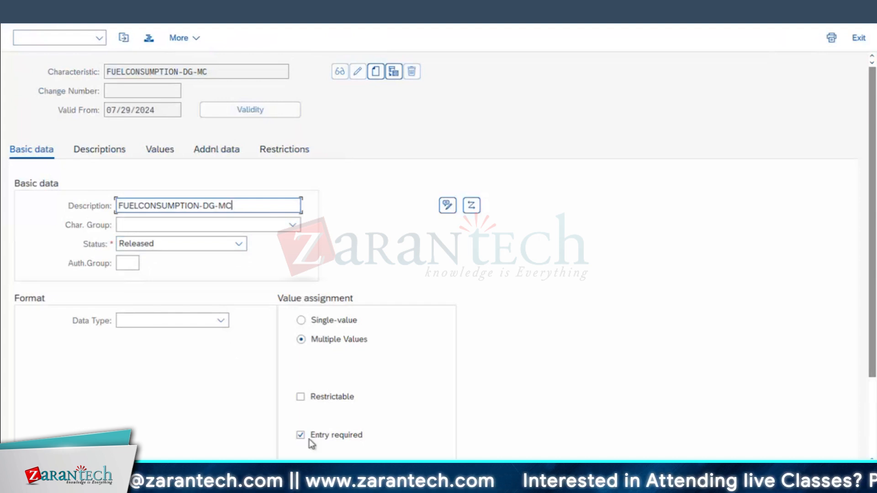
Make the characteristic single-value in Numeric Format with 5 characters, and enter L as its unit of measure.
{"action": "left_click", "coordinate": [320, 323]}
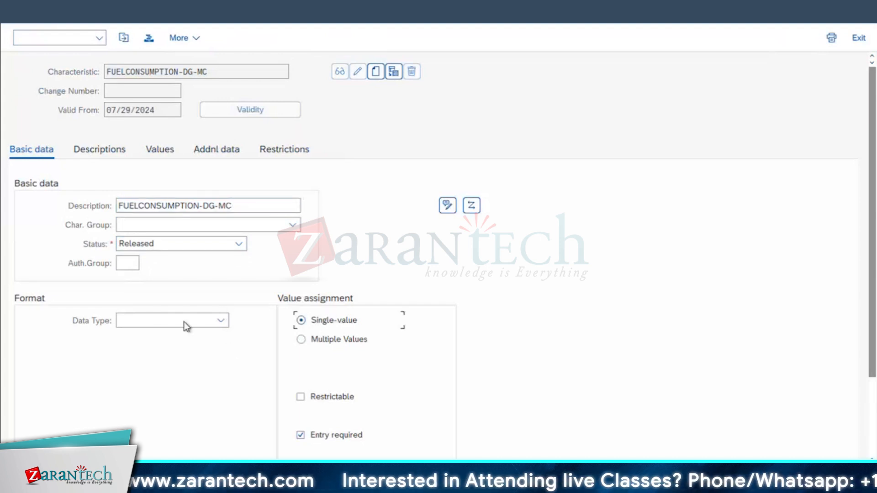
{"action": "left_click", "coordinate": [137, 320]}
{"action": "left_click", "coordinate": [144, 398]}
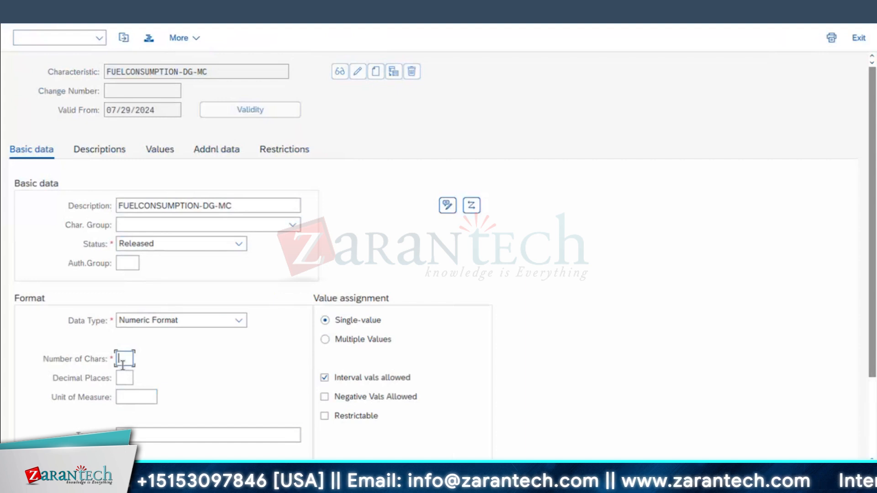
{"action": "type", "text": "5"}
{"action": "left_click", "coordinate": [139, 396]}
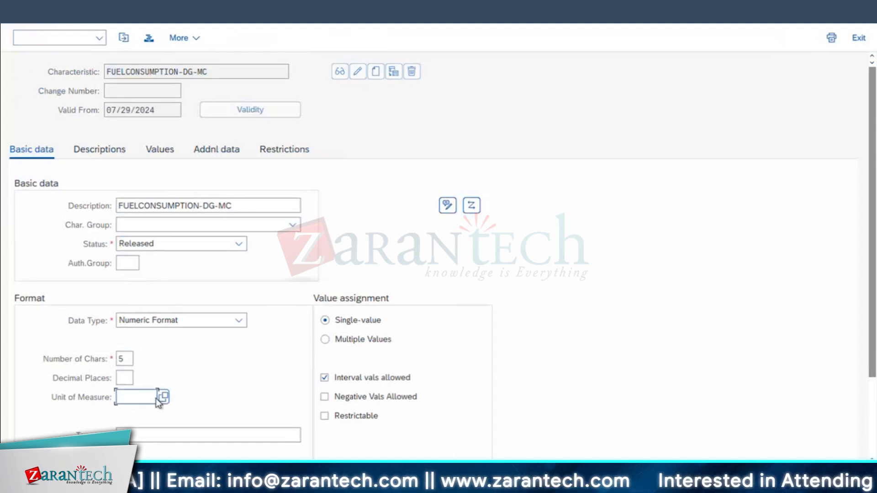
{"action": "type", "text": "L"}
{"action": "key", "text": "Return"}
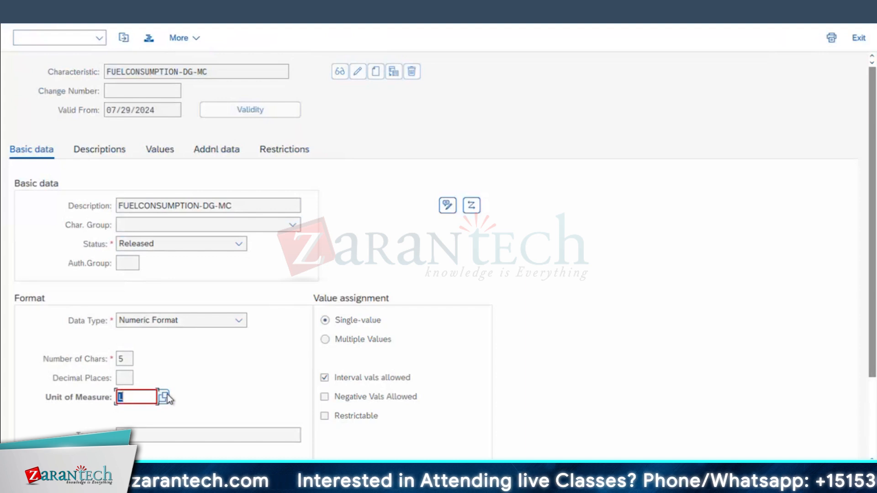
Browse the unit of measure list for a litre unit and close it without choosing one.
{"action": "left_click", "coordinate": [165, 397]}
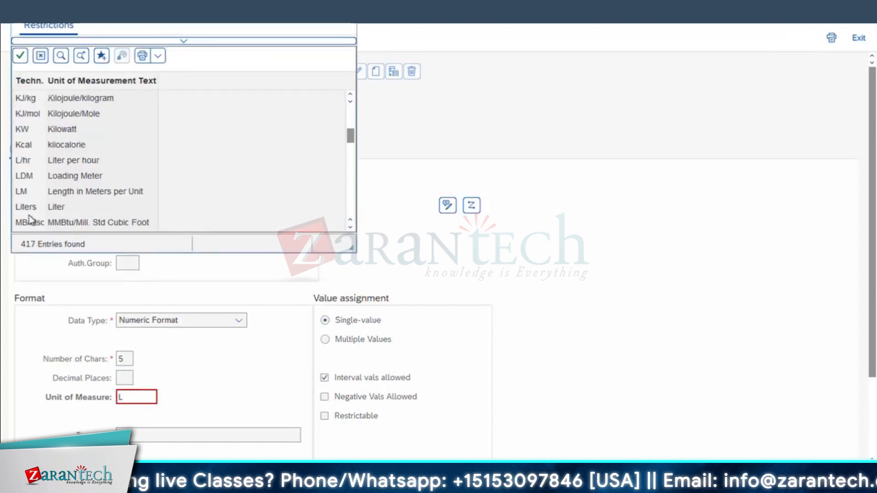
{"action": "scroll", "coordinate": [31, 211], "scroll_direction": "down", "scroll_amount": 1}
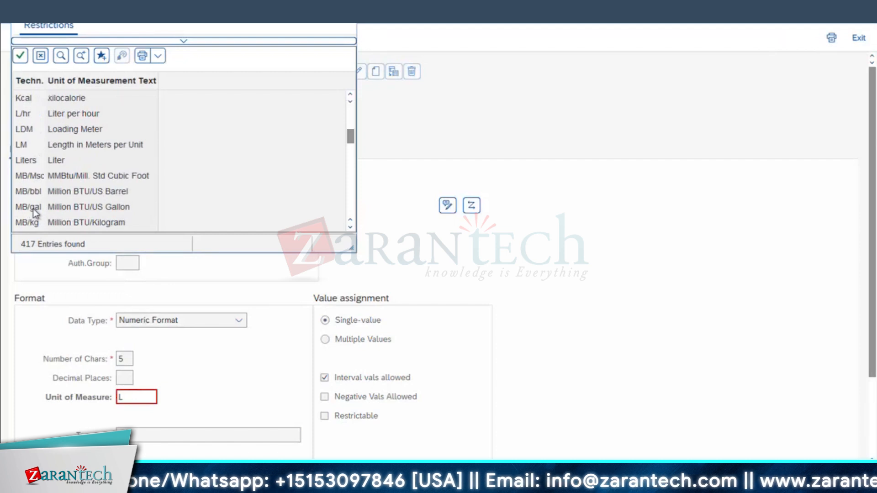
{"action": "left_click", "coordinate": [28, 166]}
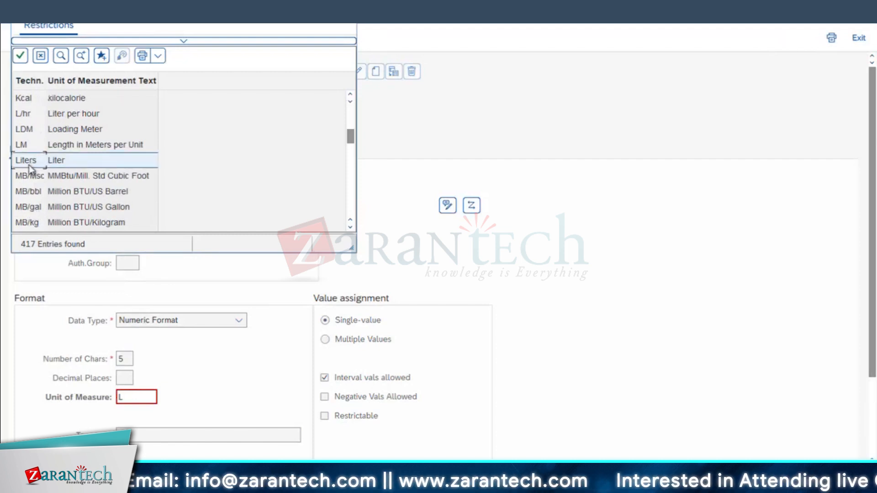
{"action": "left_click_drag", "start_coordinate": [45, 81], "coordinate": [54, 83]}
{"action": "scroll", "coordinate": [50, 204], "scroll_direction": "down", "scroll_amount": 2}
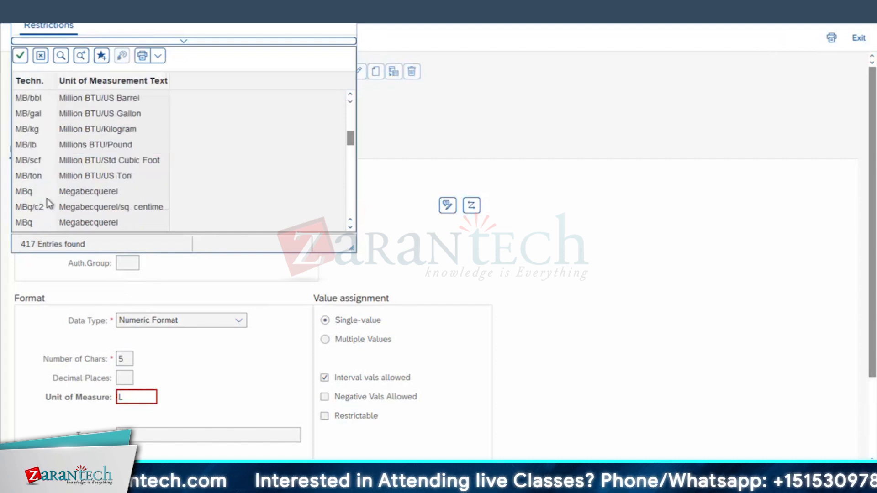
{"action": "scroll", "coordinate": [49, 204], "scroll_direction": "down", "scroll_amount": 10}
{"action": "scroll", "coordinate": [49, 204], "scroll_direction": "down", "scroll_amount": 20}
{"action": "scroll", "coordinate": [49, 204], "scroll_direction": "up", "scroll_amount": 4}
{"action": "scroll", "coordinate": [47, 205], "scroll_direction": "up", "scroll_amount": 4}
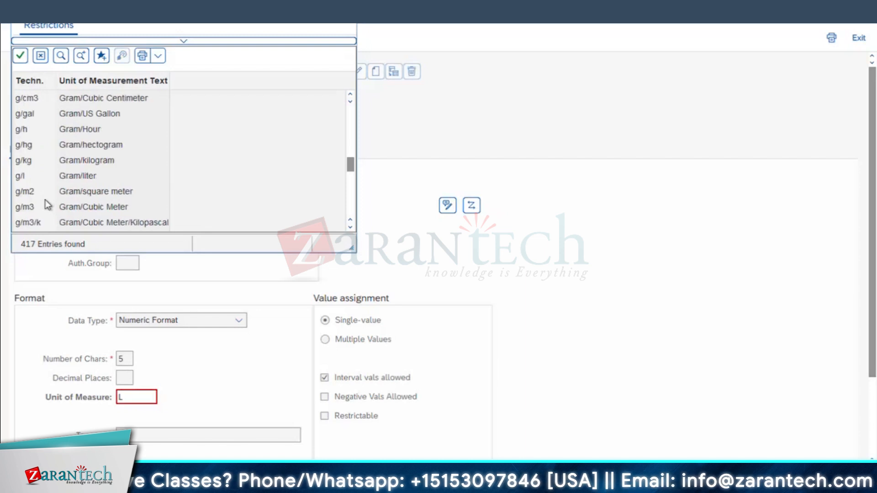
{"action": "scroll", "coordinate": [48, 205], "scroll_direction": "up", "scroll_amount": 4}
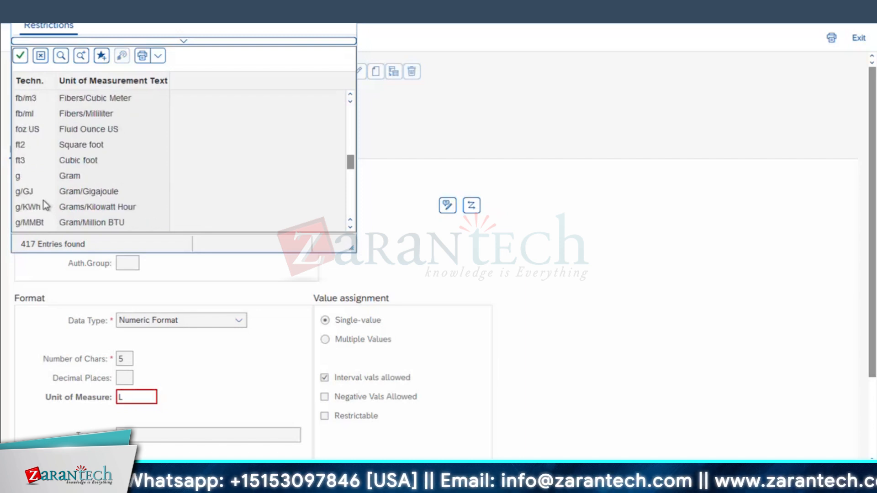
{"action": "scroll", "coordinate": [45, 205], "scroll_direction": "down", "scroll_amount": 2}
{"action": "scroll", "coordinate": [43, 201], "scroll_direction": "up", "scroll_amount": 15}
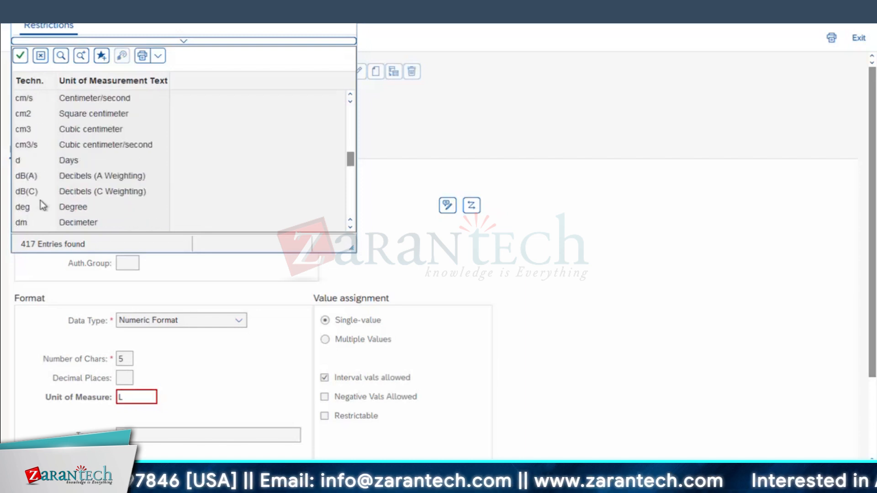
{"action": "scroll", "coordinate": [42, 206], "scroll_direction": "up", "scroll_amount": 3}
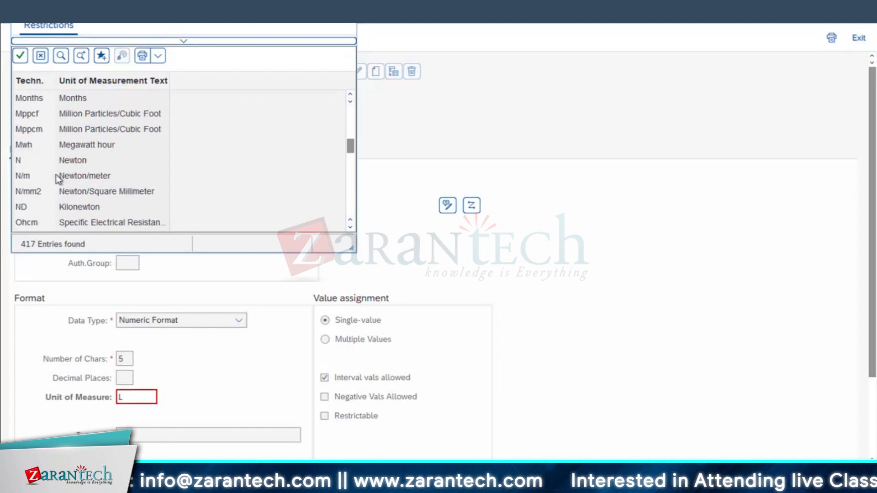
{"action": "scroll", "coordinate": [54, 177], "scroll_direction": "up", "scroll_amount": 3}
{"action": "key", "text": "Escape"}
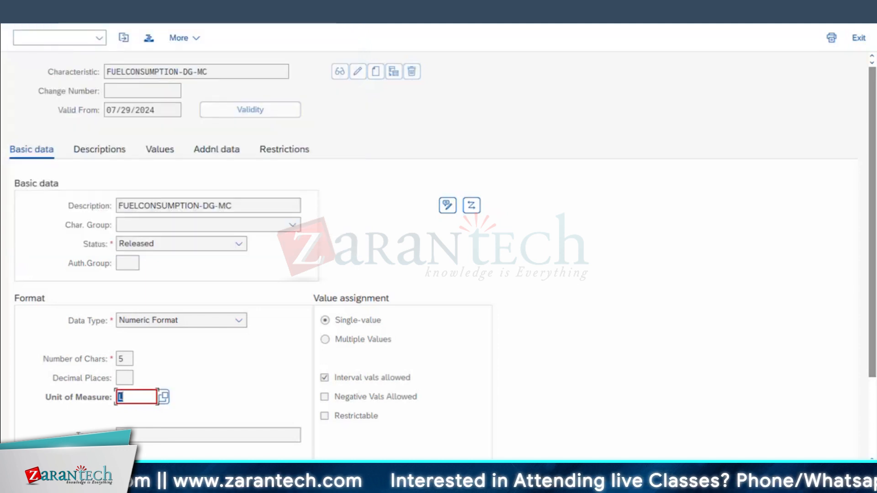
{"action": "double_click", "coordinate": [120, 397]}
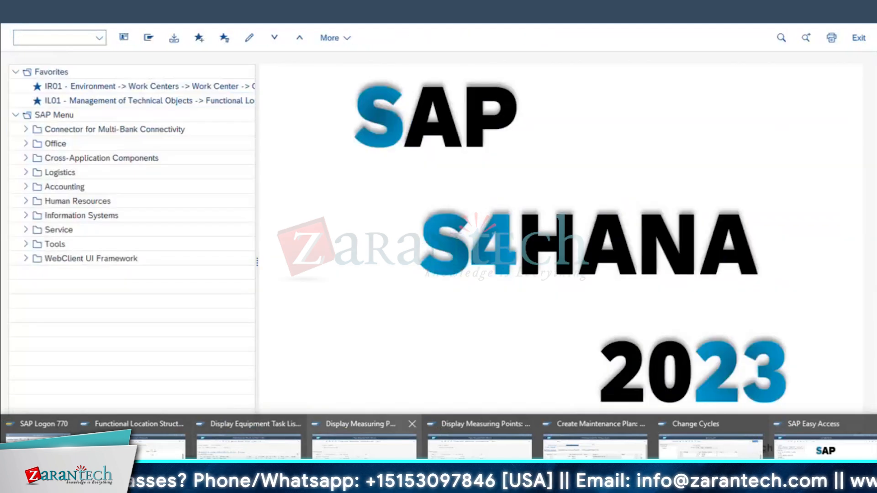
Review the diesel generator's existing measuring points and the H/L-CO cycle set in the other open sessions.
{"action": "left_click", "coordinate": [364, 447]}
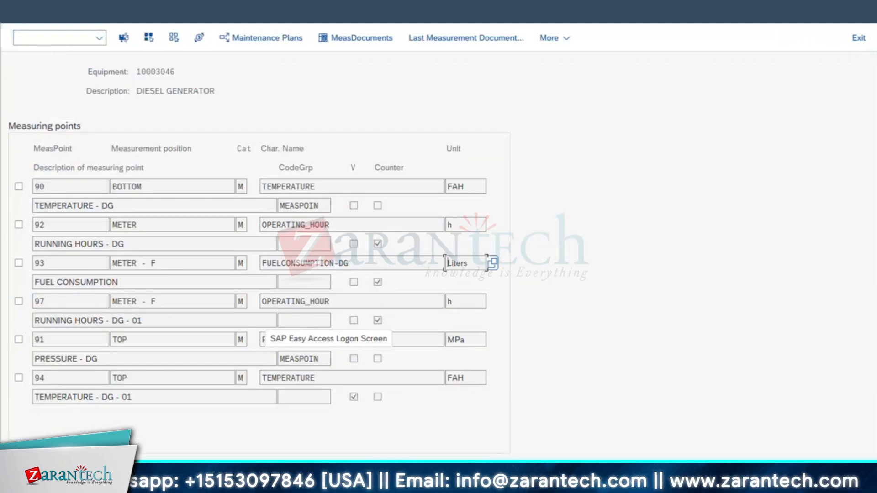
{"action": "left_click", "coordinate": [256, 483]}
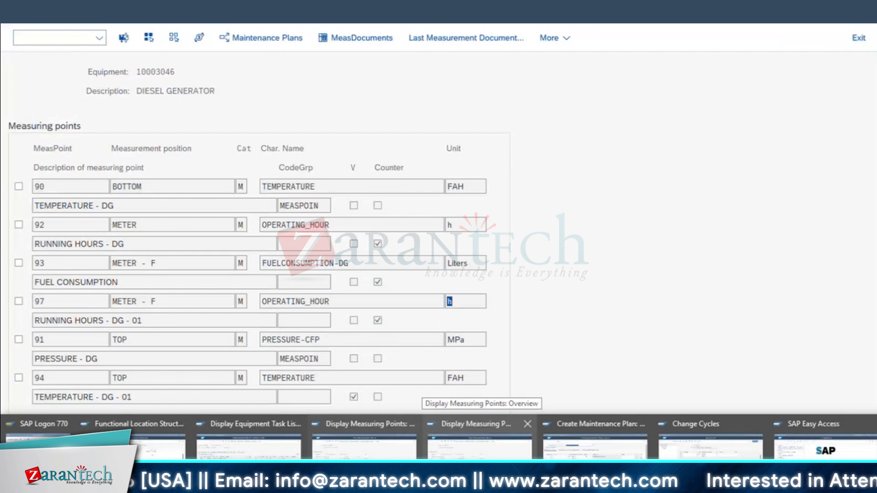
{"action": "left_click", "coordinate": [632, 456]}
{"action": "left_click", "coordinate": [703, 456]}
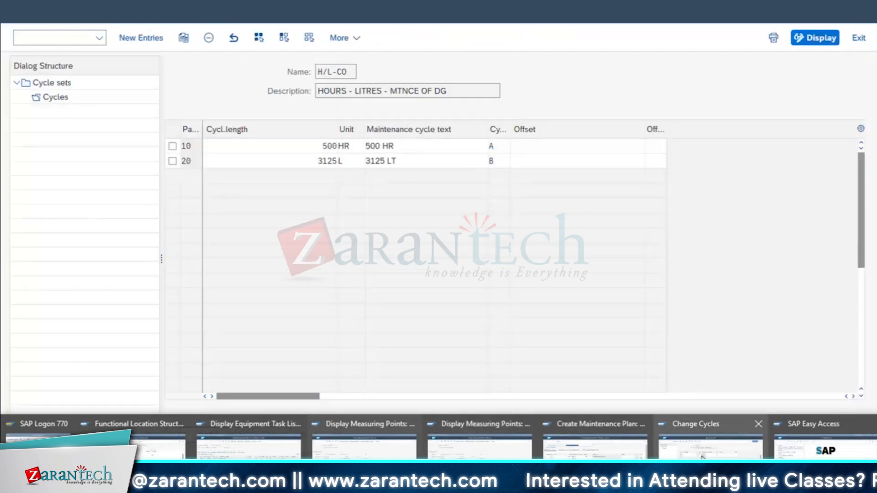
Switch to the SAP Easy Access session and start transaction IK01 to create a measuring point.
{"action": "left_click", "coordinate": [822, 450]}
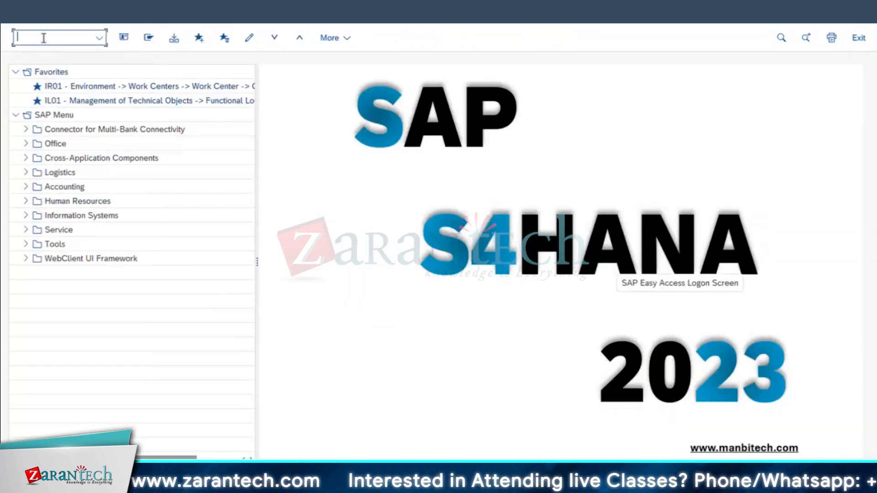
{"action": "type", "text": "IK01"}
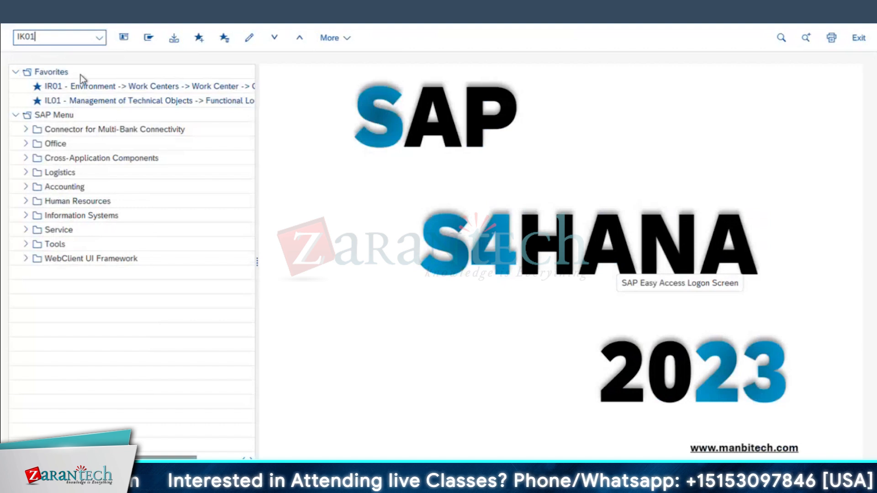
{"action": "key", "text": "Return"}
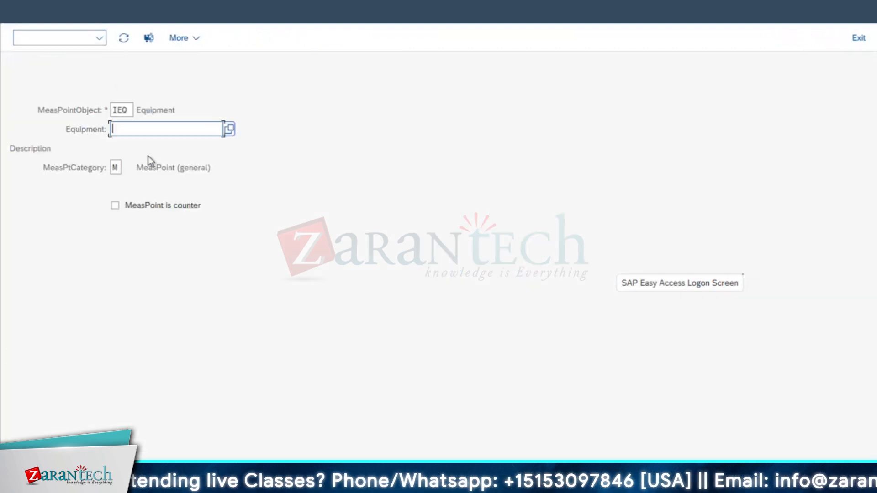
Enter equipment 10003030 as the object of the new measuring point.
{"action": "left_click", "coordinate": [139, 133]}
{"action": "left_click", "coordinate": [137, 145]}
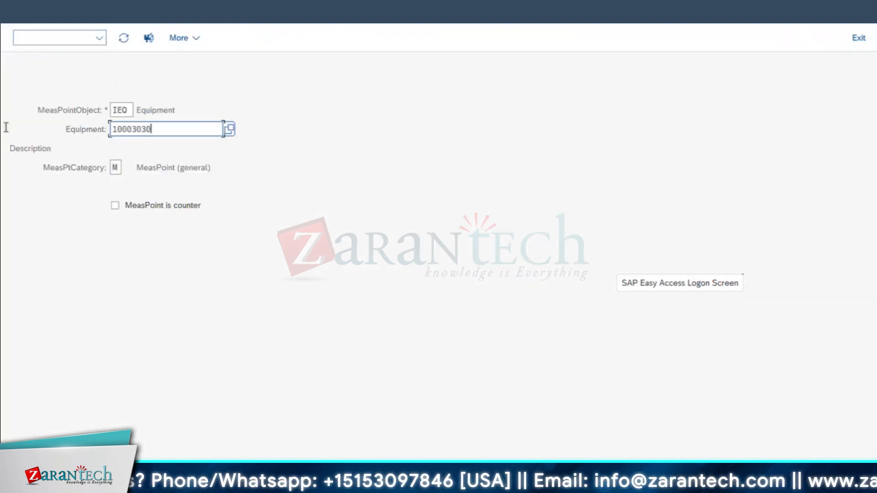
{"action": "left_click_drag", "start_coordinate": [157, 130], "coordinate": [6, 128]}
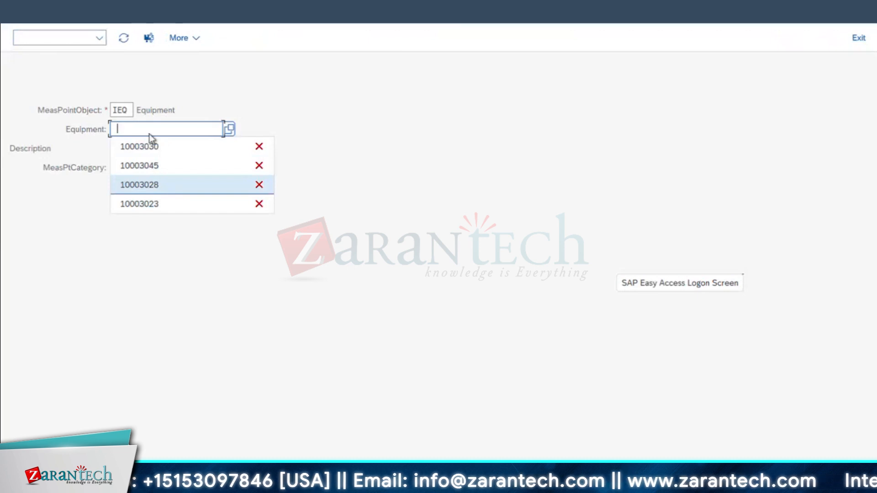
{"action": "left_click", "coordinate": [139, 147]}
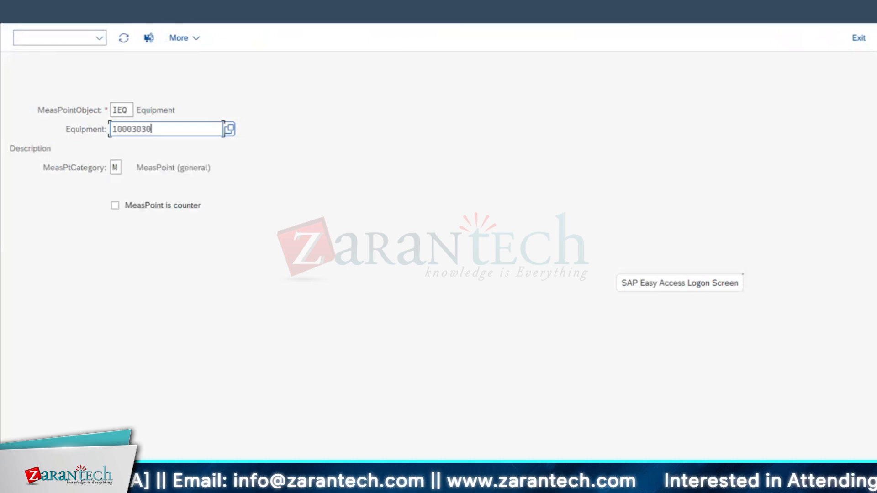
Look up the diesel generator's equipment number in the functional location structure of RI01.
{"action": "left_click", "coordinate": [182, 484]}
{"action": "left_click", "coordinate": [142, 441]}
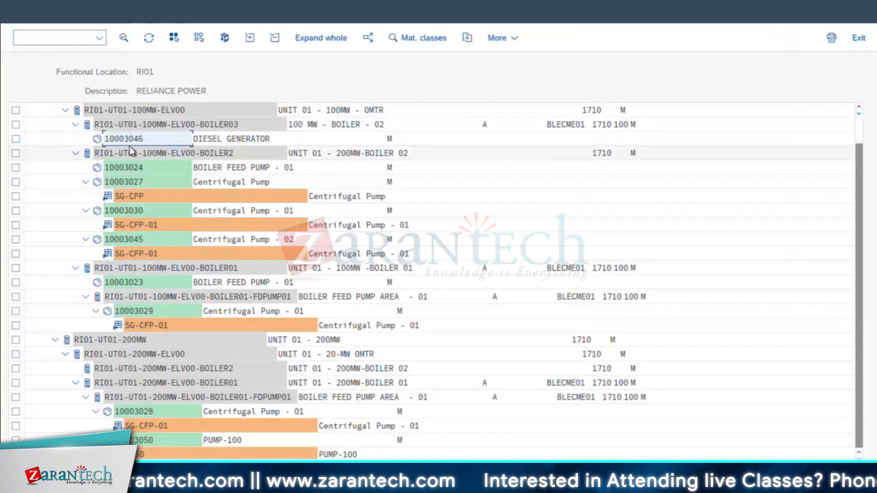
{"action": "left_click", "coordinate": [393, 484]}
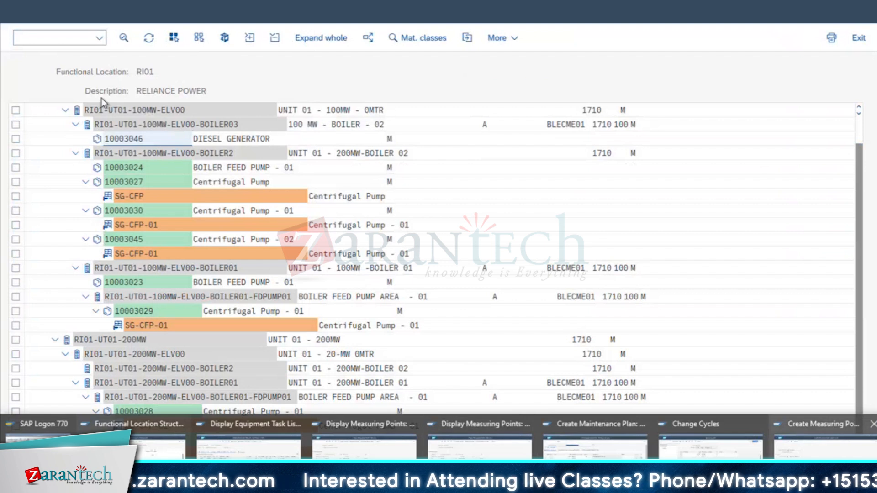
Return to the measuring point session, set the equipment to 10003046, and flag the measuring point as a counter.
{"action": "left_click", "coordinate": [823, 443]}
{"action": "left_click", "coordinate": [170, 125]}
{"action": "key", "text": "BackSpace"}
{"action": "key", "text": "BackSpace"}
{"action": "type", "text": "4"}
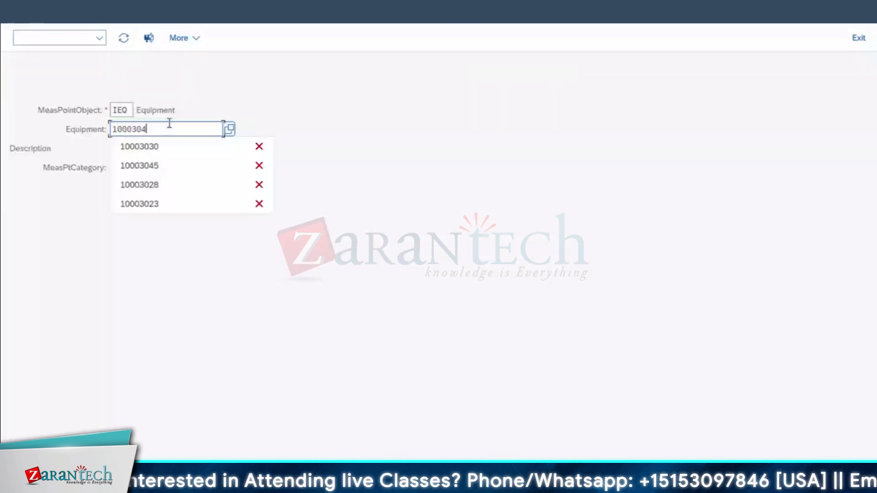
{"action": "type", "text": "6"}
{"action": "key", "text": "Return"}
{"action": "left_click", "coordinate": [115, 205]}
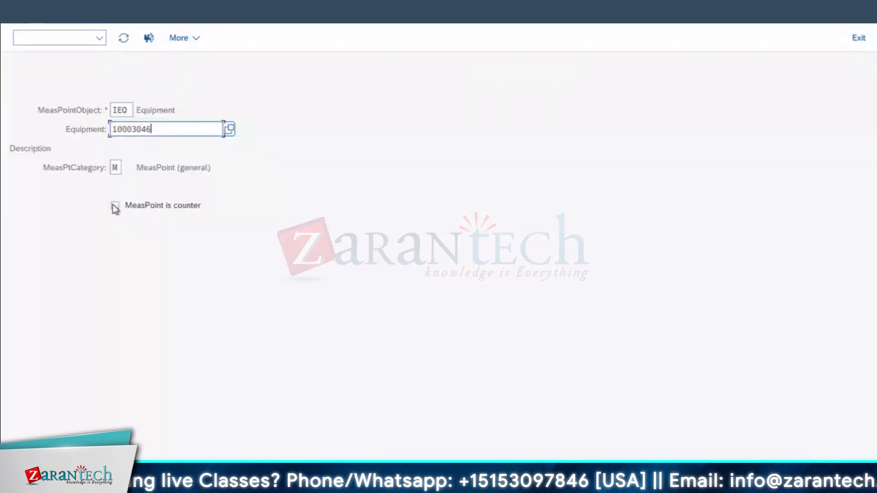
Set the counter's measurement position to BOTTOM and its description to RUNNING - KM.
{"action": "left_click", "coordinate": [131, 92]}
{"action": "left_click", "coordinate": [131, 108]}
{"action": "left_click", "coordinate": [137, 109]}
{"action": "type", "text": "RUNNING - KN"}
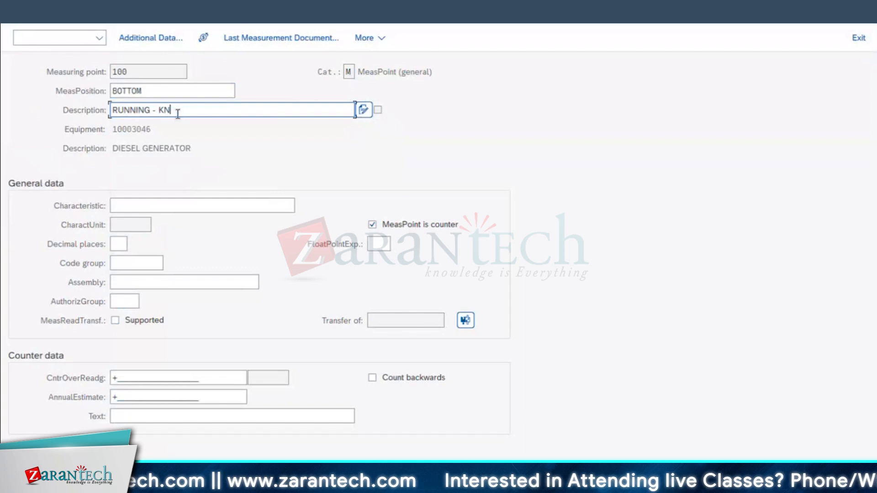
{"action": "key", "text": "BackSpace"}
{"action": "type", "text": "M"}
Search for a kilometre characteristic by name with *KMET* and close the search without choosing one.
{"action": "left_click", "coordinate": [147, 205]}
{"action": "left_click", "coordinate": [302, 205]}
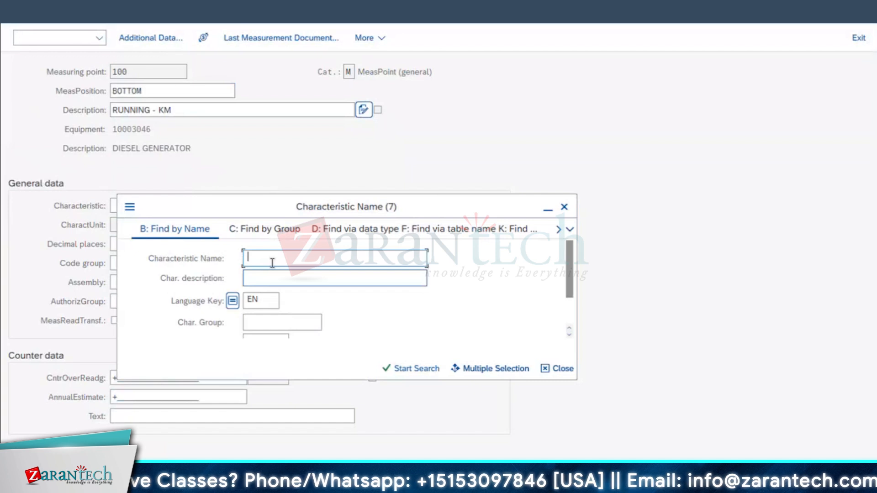
{"action": "type", "text": "*KILO*"}
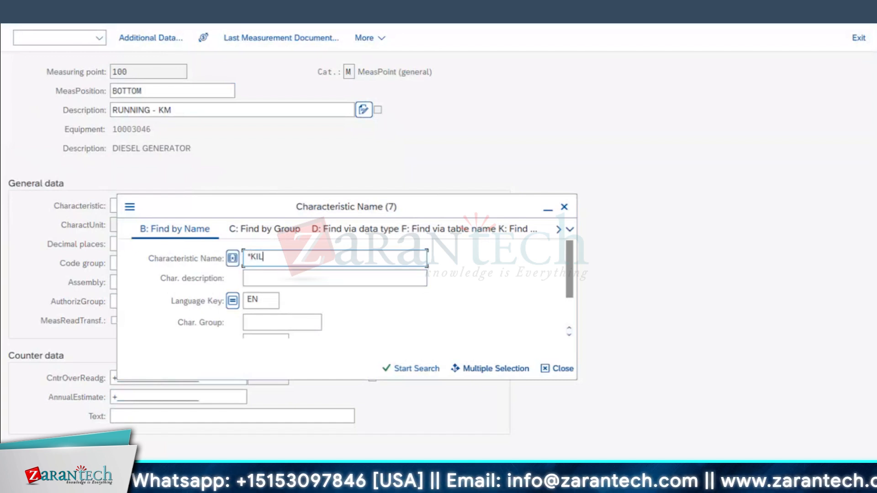
{"action": "key", "text": "BackSpace"}
{"action": "key", "text": "BackSpace"}
{"action": "key", "text": "BackSpace"}
{"action": "key", "text": "BackSpace"}
{"action": "key", "text": "BackSpace"}
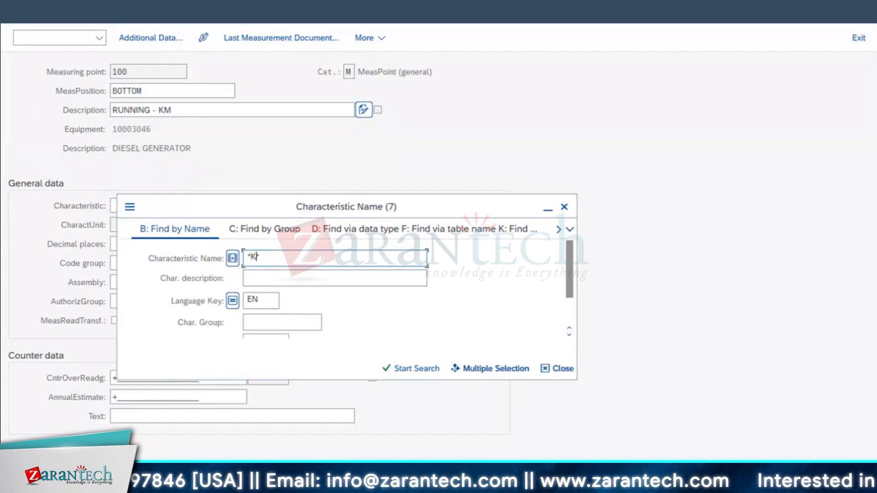
{"action": "type", "text": "M"}
{"action": "type", "text": "ET*"}
{"action": "key", "text": "Return"}
{"action": "key", "text": "Escape"}
{"action": "left_click", "coordinate": [502, 485]}
{"action": "left_click", "coordinate": [818, 426]}
{"action": "left_click", "coordinate": [301, 206]}
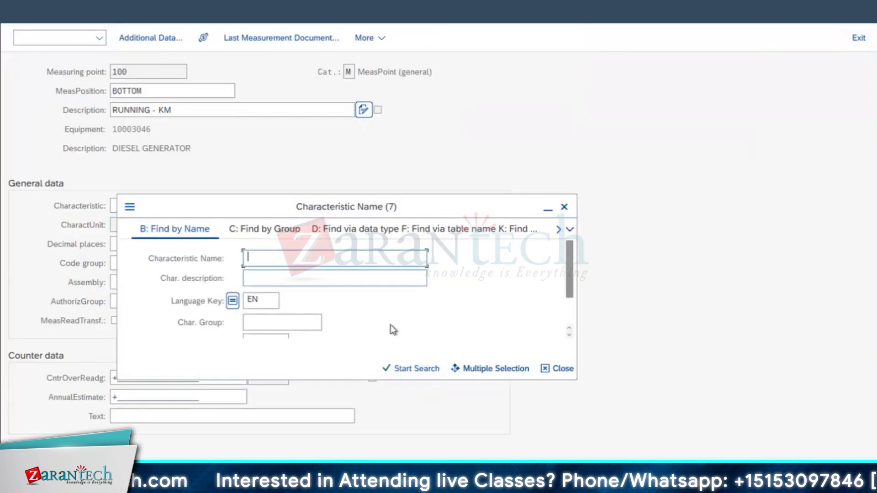
{"action": "type", "text": "*"}
{"action": "key", "text": "Escape"}
Leave the measuring point entry by starting transaction CT04 in the same session.
{"action": "left_click", "coordinate": [80, 39]}
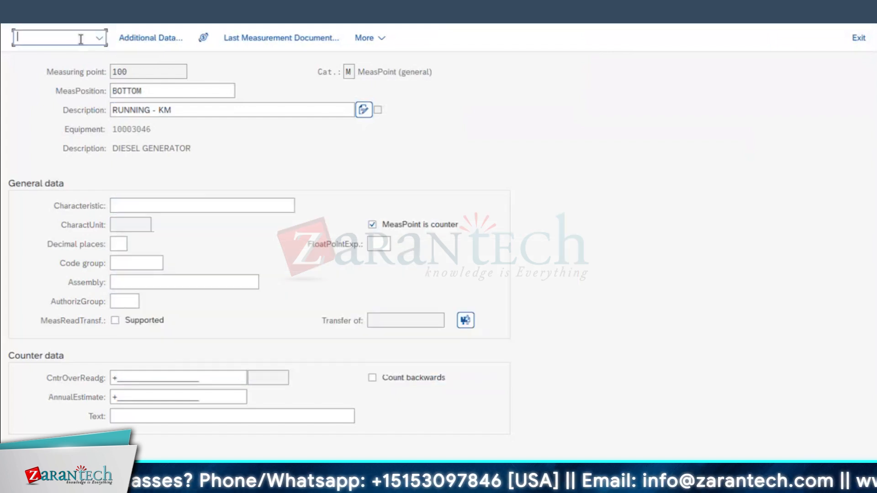
{"action": "type", "text": "/NCT04"}
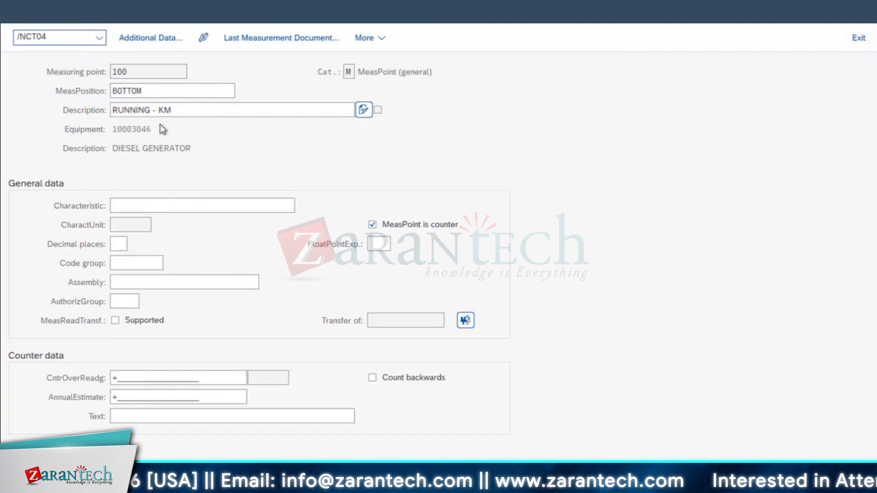
{"action": "key", "text": "Return"}
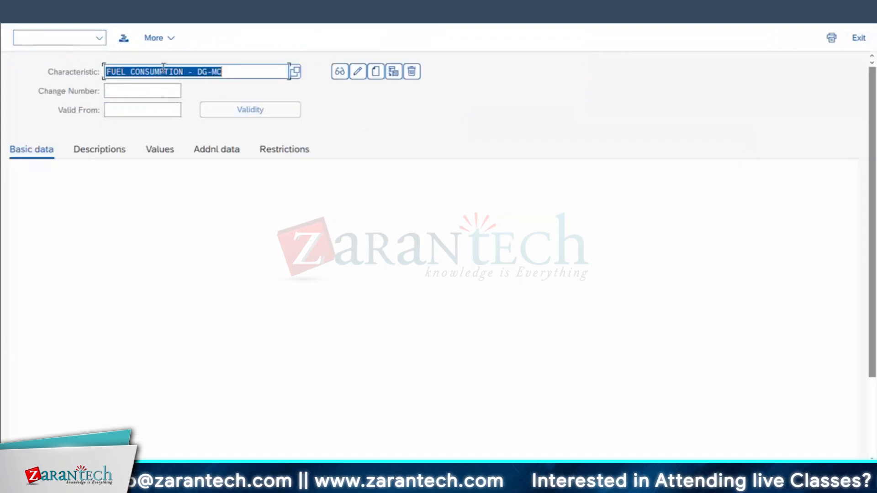
Start creating characteristic RUNNINGKM-DG-MC, described as RUNNINGKM-DG-MC, and set its data type to Numeric Format.
{"action": "left_click_drag", "start_coordinate": [183, 72], "coordinate": [48, 71]}
{"action": "type", "text": "RUNNING"}
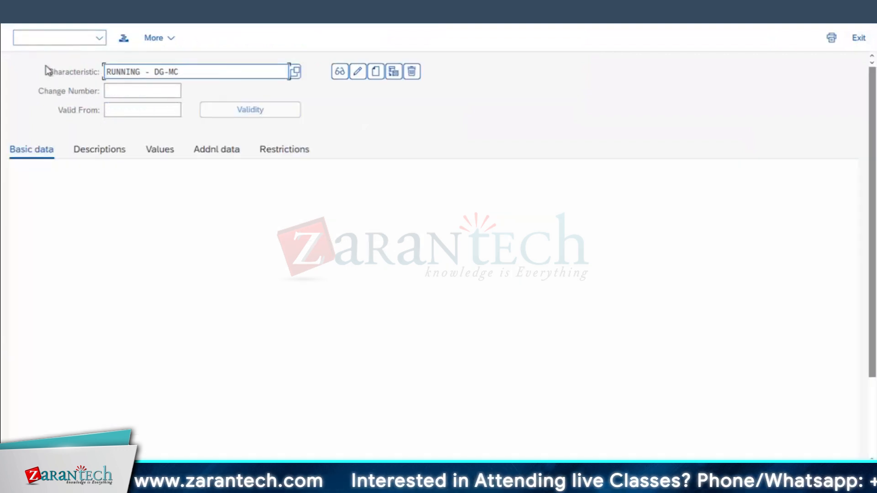
{"action": "type", "text": " LI"}
{"action": "key", "text": "BackSpace"}
{"action": "key", "text": "BackSpace"}
{"action": "type", "text": "KM"}
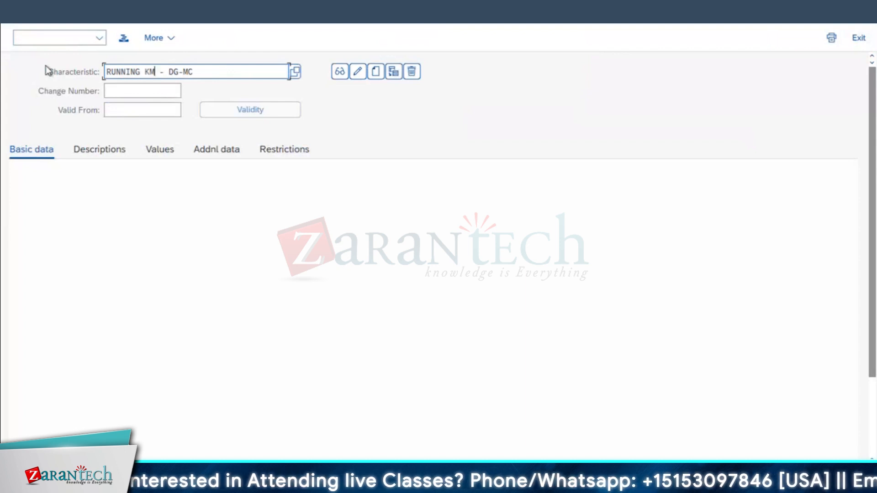
{"action": "left_click", "coordinate": [376, 71]}
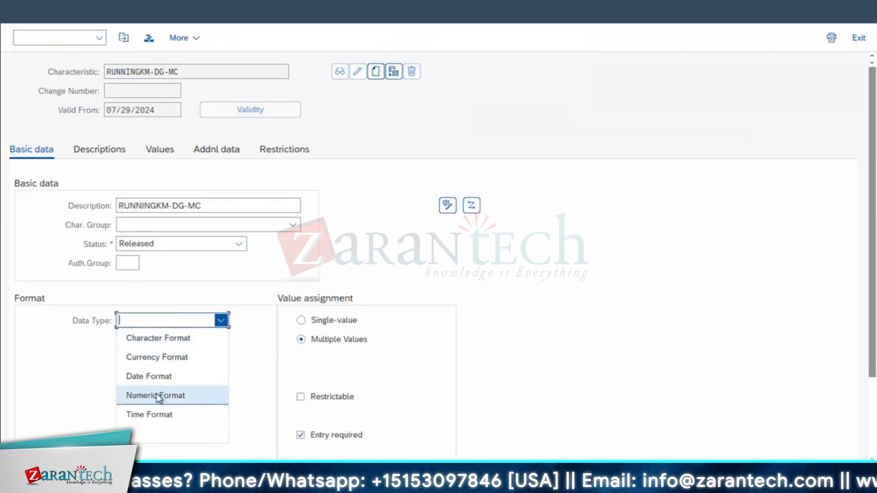
{"action": "left_click", "coordinate": [156, 393]}
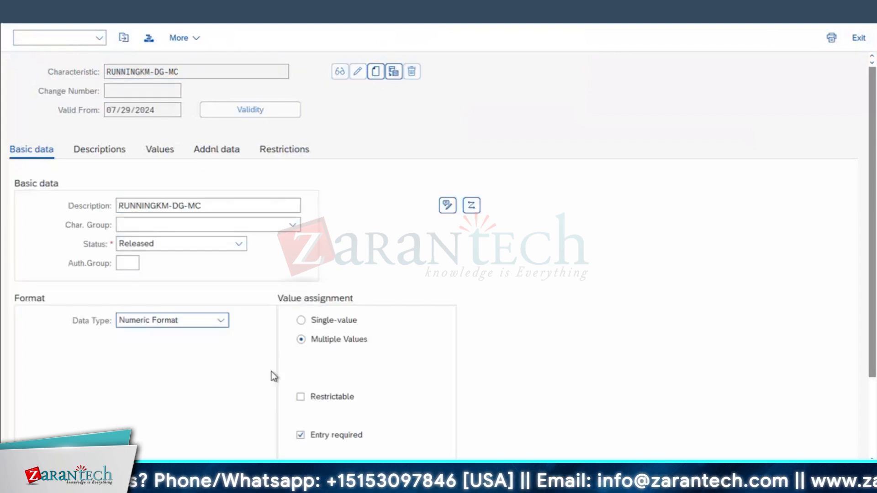
Set the number of characters for characteristic RUNNINGKM-DG-MC to 5.
{"action": "left_click", "coordinate": [126, 358]}
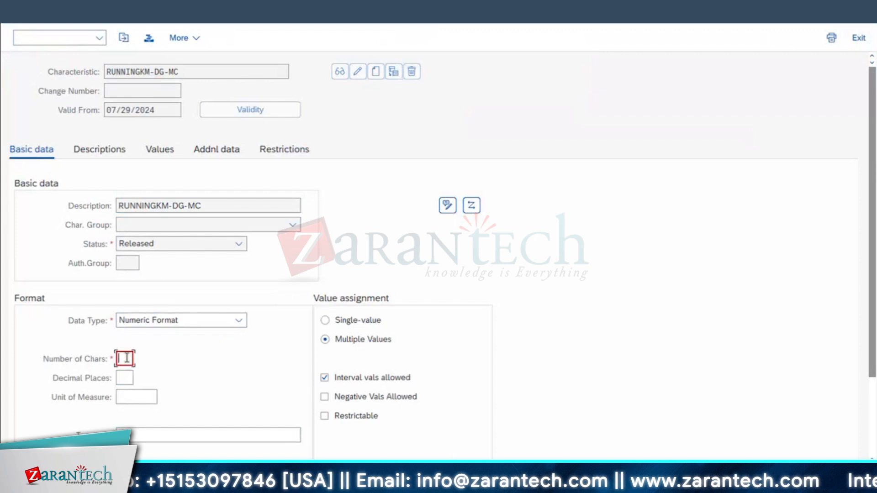
{"action": "type", "text": "4"}
{"action": "key", "text": "BackSpace"}
{"action": "type", "text": "5"}
Choose g/l (Gram/liter) from the unit list as the unit of measure for characteristic RUNNINGKM-DG-MC.
{"action": "left_click", "coordinate": [125, 397]}
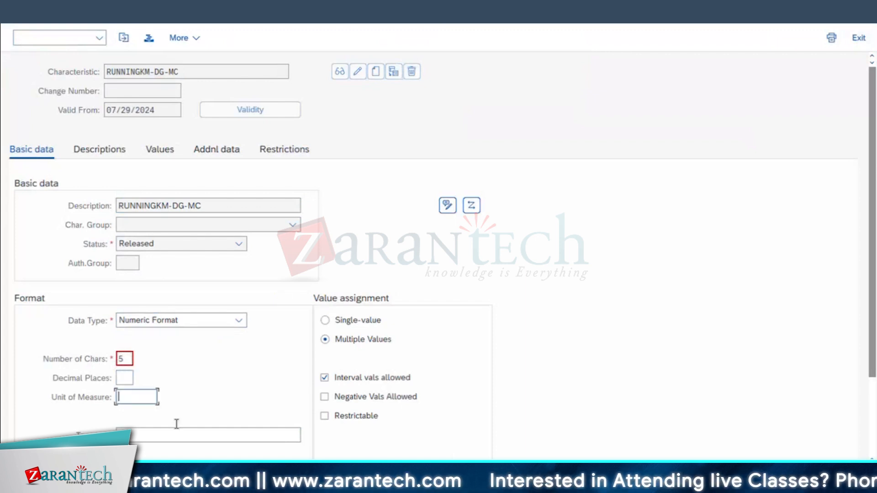
{"action": "left_click", "coordinate": [164, 398]}
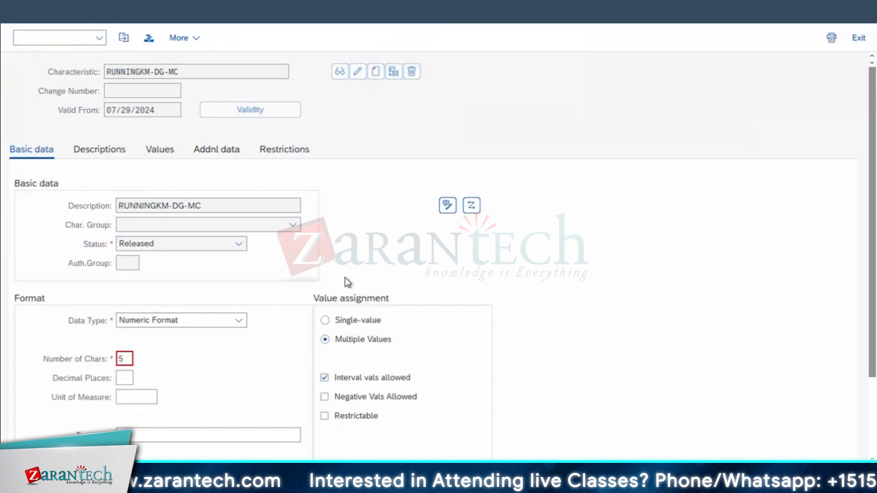
{"action": "scroll", "coordinate": [52, 176], "scroll_direction": "down", "scroll_amount": 4}
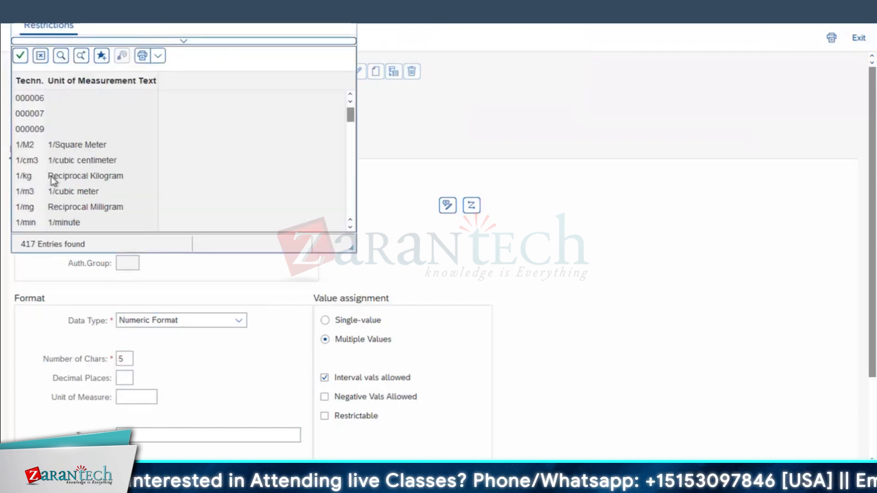
{"action": "scroll", "coordinate": [51, 176], "scroll_direction": "down", "scroll_amount": 8}
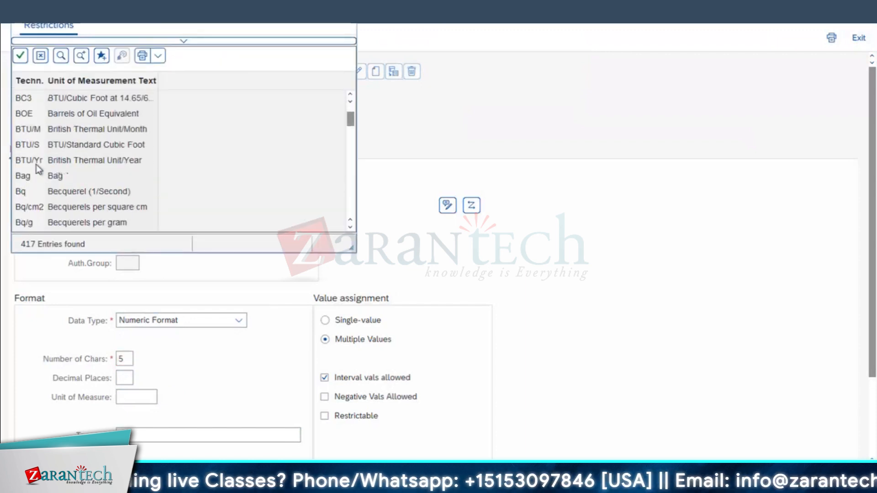
{"action": "scroll", "coordinate": [36, 169], "scroll_direction": "down", "scroll_amount": 10}
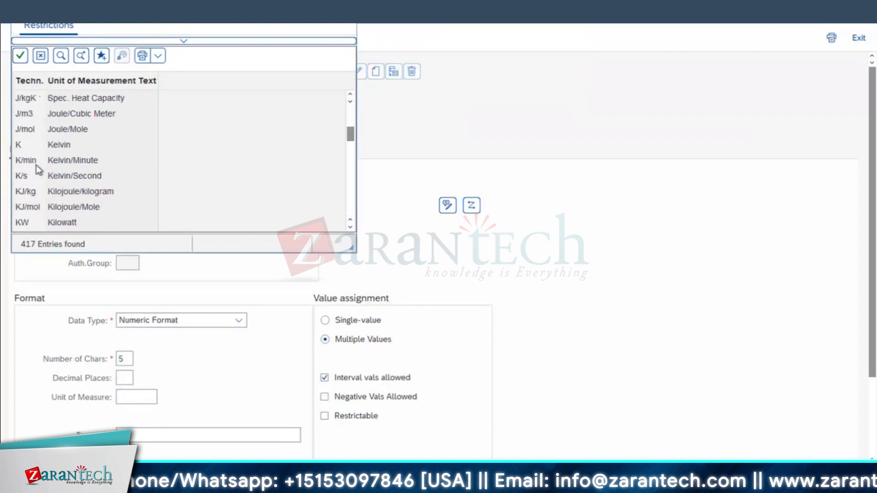
{"action": "scroll", "coordinate": [93, 156], "scroll_direction": "down", "scroll_amount": 1}
{"action": "scroll", "coordinate": [93, 155], "scroll_direction": "up", "scroll_amount": 4}
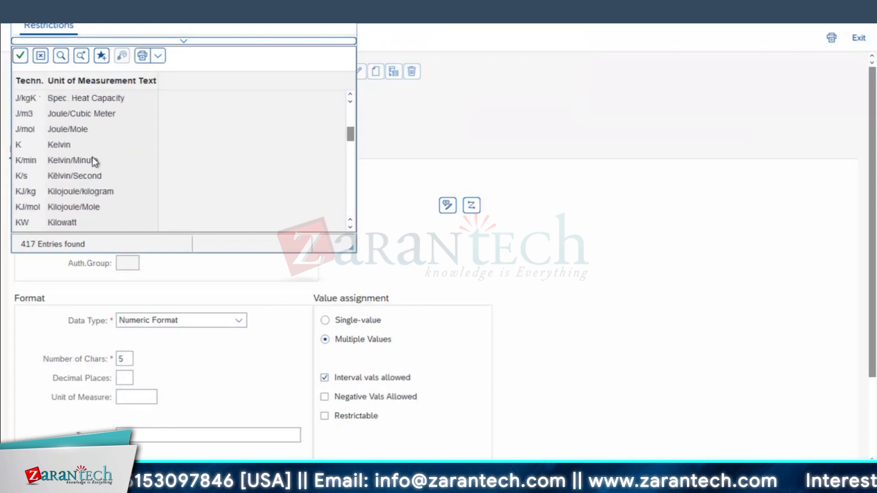
{"action": "scroll", "coordinate": [116, 186], "scroll_direction": "down", "scroll_amount": 3}
{"action": "scroll", "coordinate": [116, 187], "scroll_direction": "down", "scroll_amount": 8}
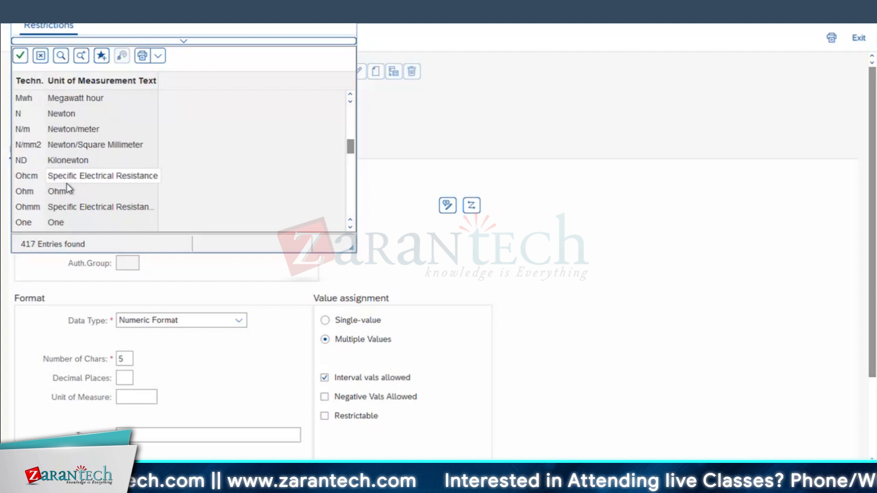
{"action": "scroll", "coordinate": [61, 197], "scroll_direction": "down", "scroll_amount": 3}
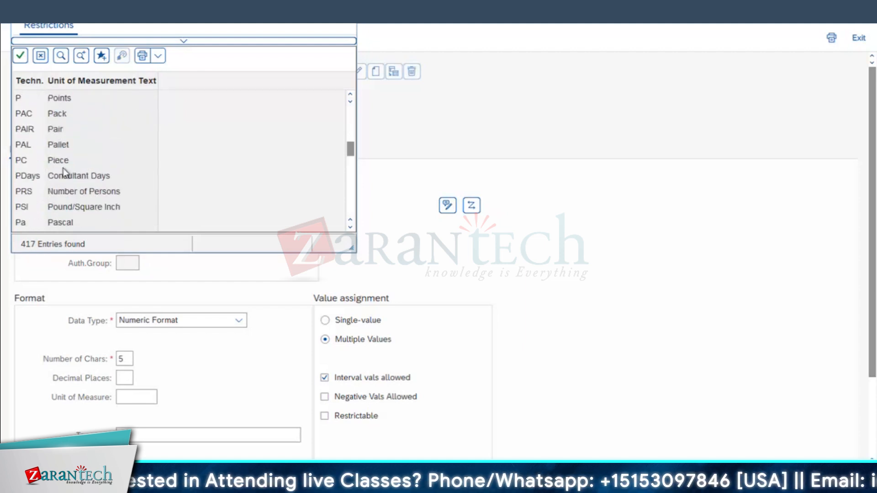
{"action": "scroll", "coordinate": [64, 173], "scroll_direction": "down", "scroll_amount": 1}
{"action": "scroll", "coordinate": [63, 168], "scroll_direction": "down", "scroll_amount": 1}
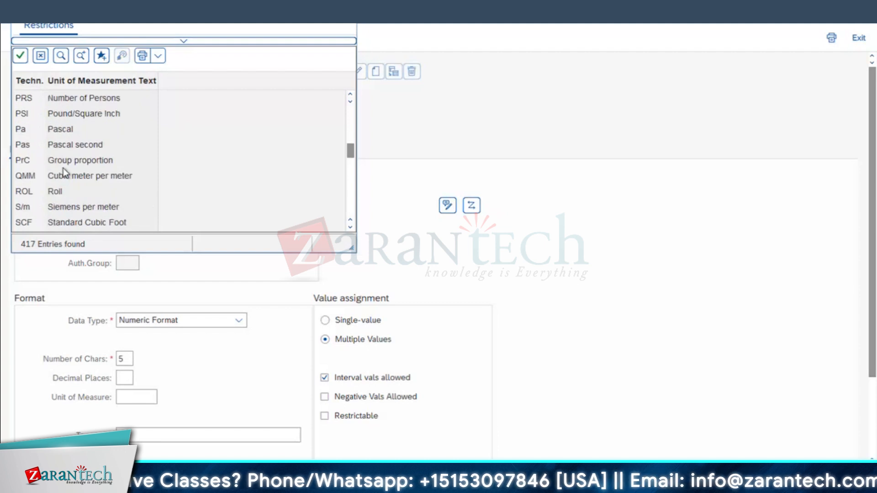
{"action": "scroll", "coordinate": [63, 168], "scroll_direction": "down", "scroll_amount": 2}
{"action": "scroll", "coordinate": [63, 168], "scroll_direction": "down", "scroll_amount": 3}
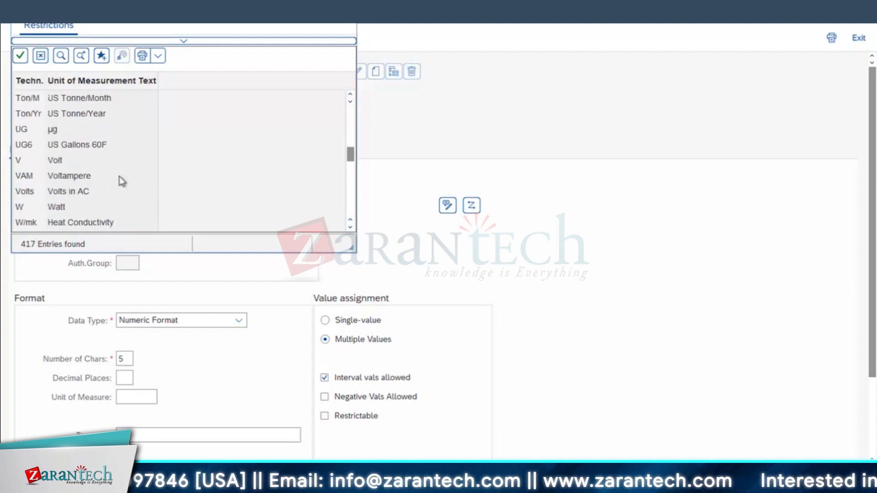
{"action": "scroll", "coordinate": [120, 176], "scroll_direction": "down", "scroll_amount": 1}
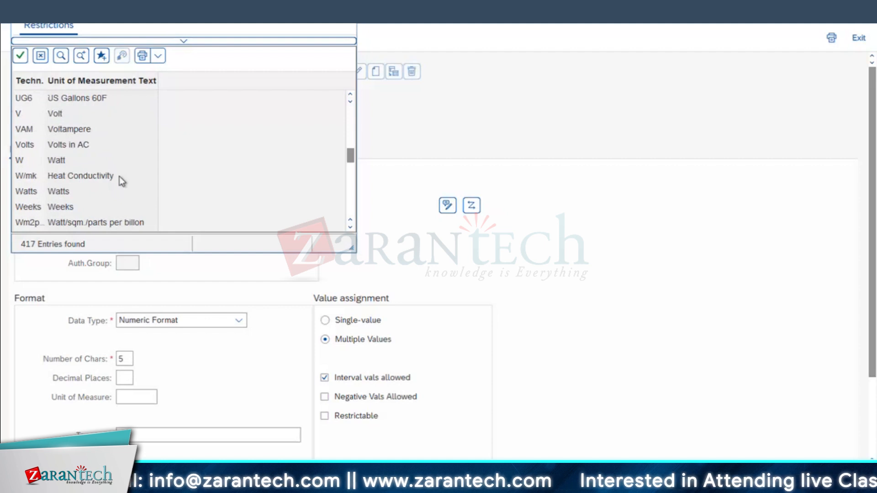
{"action": "scroll", "coordinate": [119, 176], "scroll_direction": "down", "scroll_amount": 5}
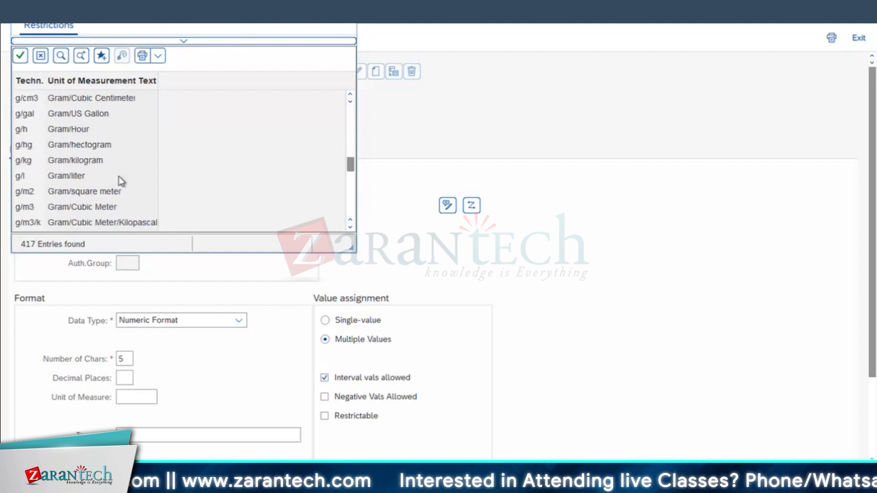
{"action": "double_click", "coordinate": [21, 177]}
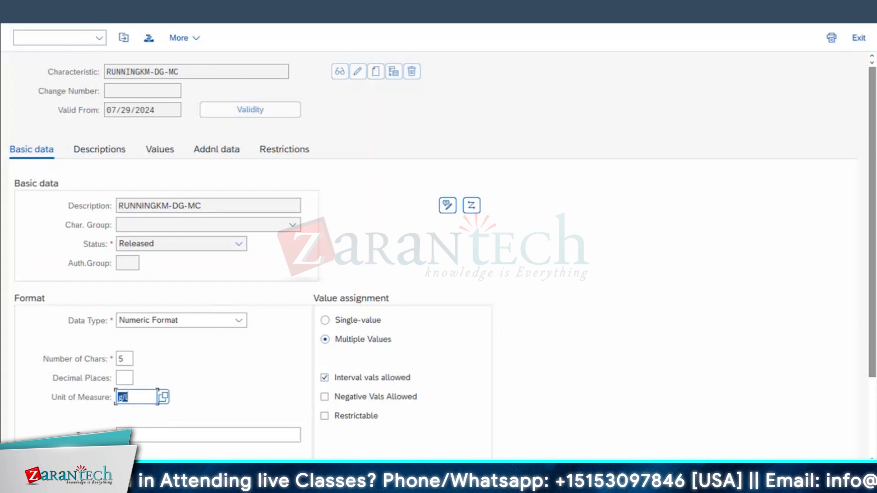
In the Change Cycles session, set the unit of the 3125 LT cycle in cycle set H/L-CO to G/L.
{"action": "mouse_move", "coordinate": [364, 485]}
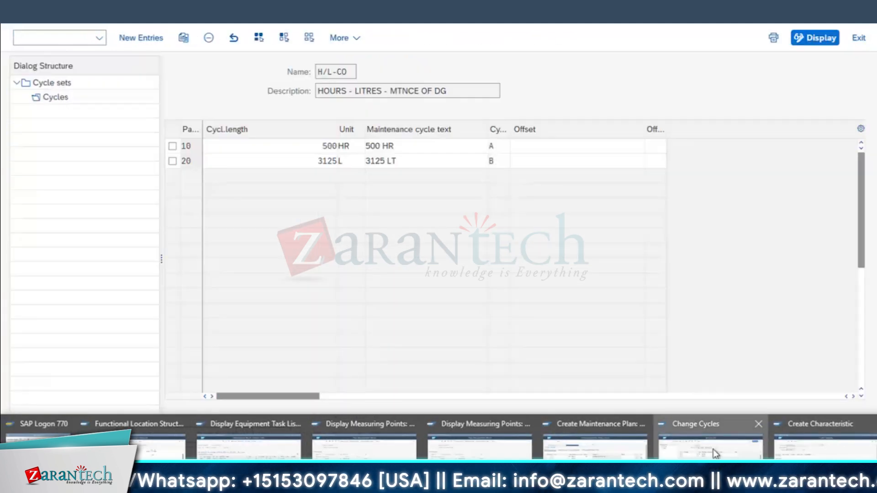
{"action": "left_click", "coordinate": [710, 447]}
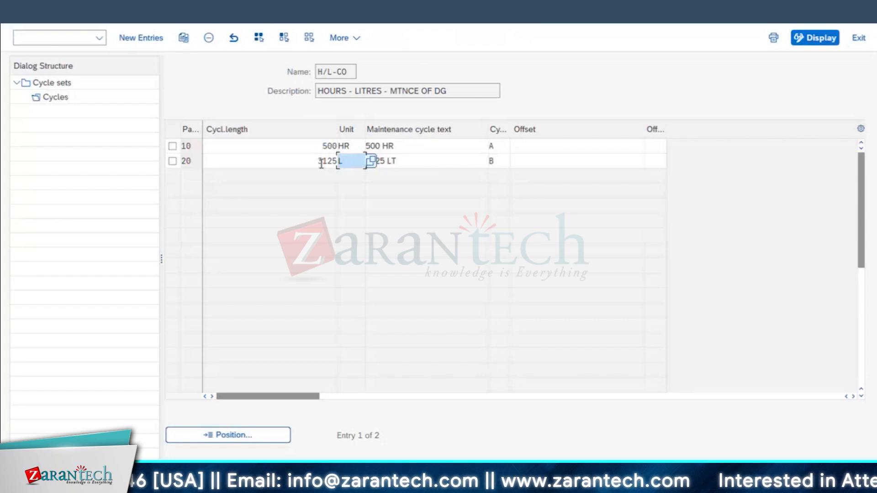
{"action": "type", "text": "g/"}
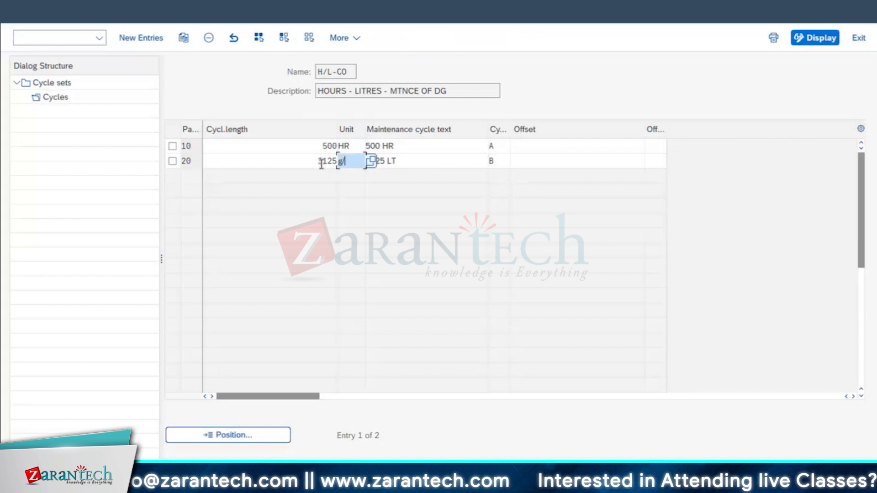
{"action": "type", "text": "l"}
{"action": "key", "text": "Return"}
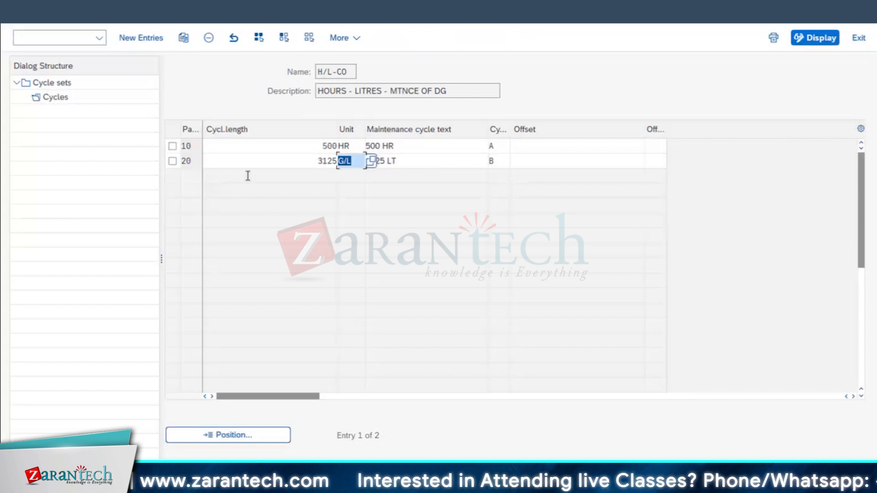
Look through the unit of measurement list for the 3125 LT cycle, keeping G/L as its unit.
{"action": "left_click", "coordinate": [376, 163]}
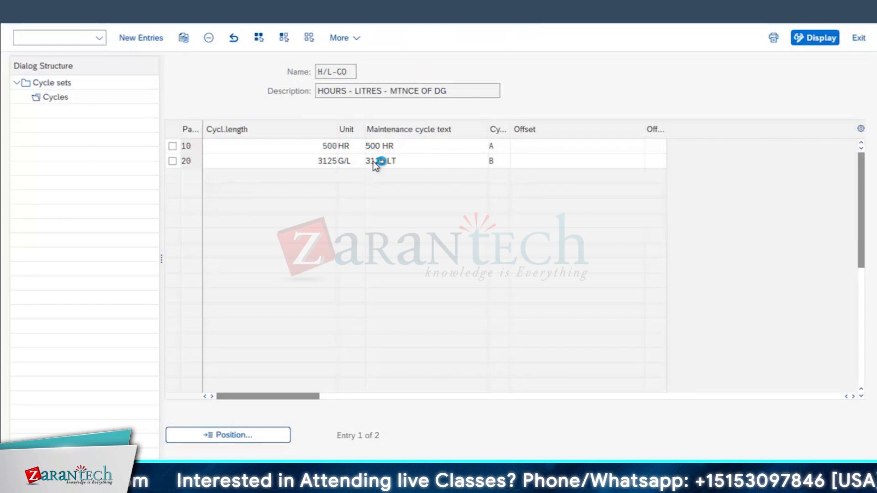
{"action": "scroll", "coordinate": [34, 199], "scroll_direction": "down", "scroll_amount": 10}
{"action": "scroll", "coordinate": [32, 197], "scroll_direction": "down", "scroll_amount": 20}
{"action": "scroll", "coordinate": [36, 192], "scroll_direction": "down", "scroll_amount": 20}
{"action": "scroll", "coordinate": [45, 189], "scroll_direction": "down", "scroll_amount": 20}
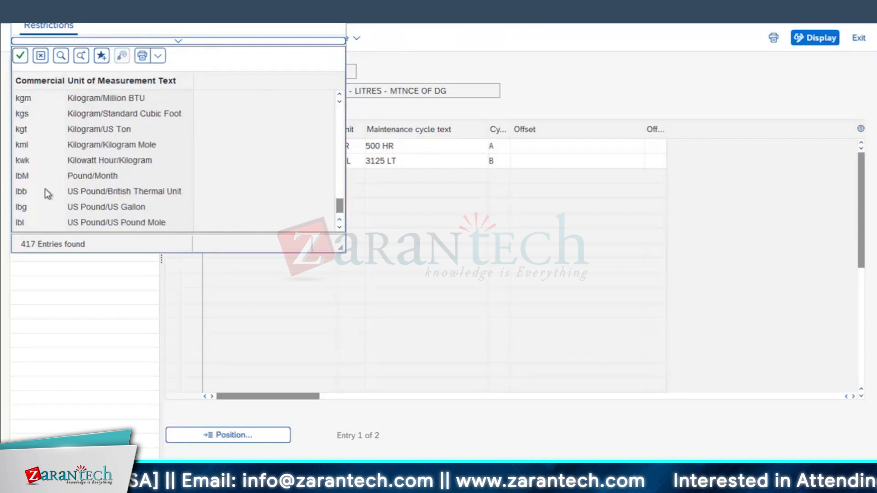
{"action": "scroll", "coordinate": [45, 184], "scroll_direction": "up", "scroll_amount": 3}
{"action": "double_click", "coordinate": [45, 183]}
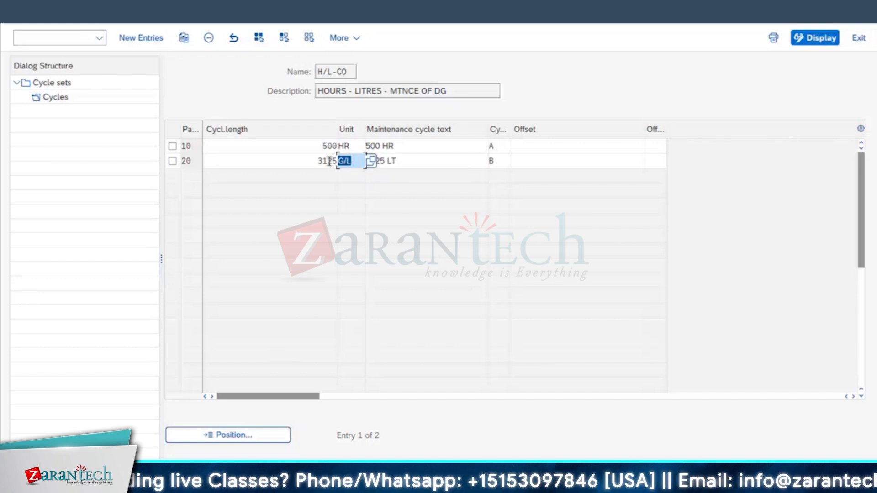
{"action": "left_click", "coordinate": [385, 235]}
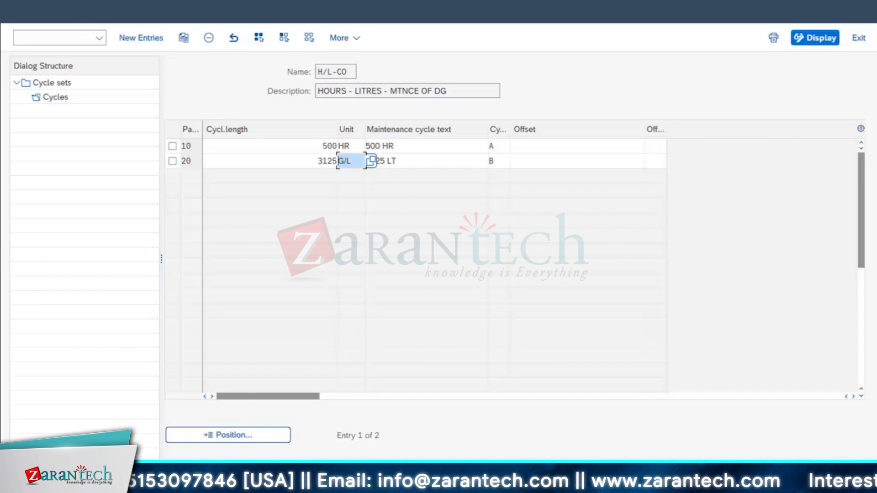
Glance at the diesel generator's measuring points, return to the Create Characteristic session and confirm its entries.
{"action": "left_click", "coordinate": [183, 485]}
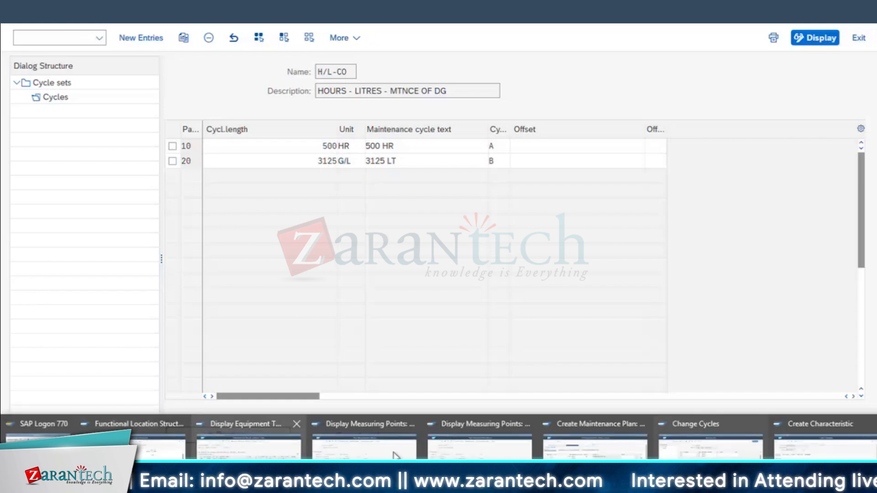
{"action": "left_click", "coordinate": [363, 456]}
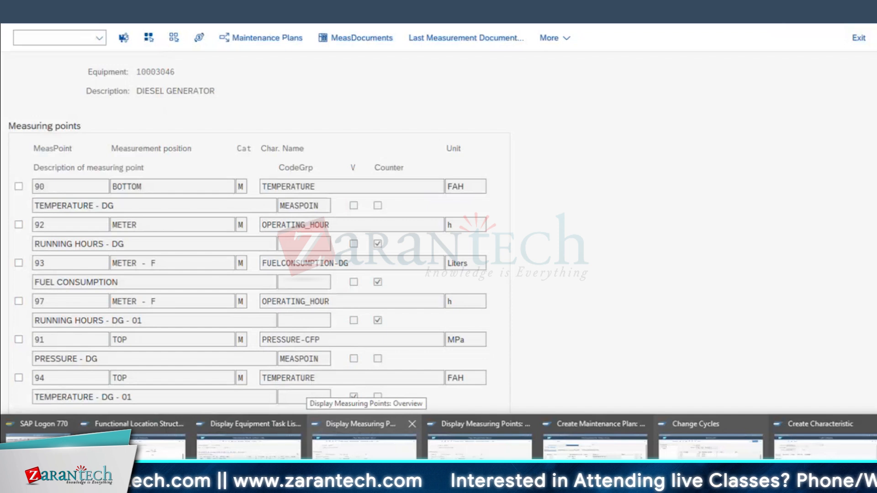
{"action": "left_click", "coordinate": [575, 455]}
{"action": "left_click", "coordinate": [832, 455]}
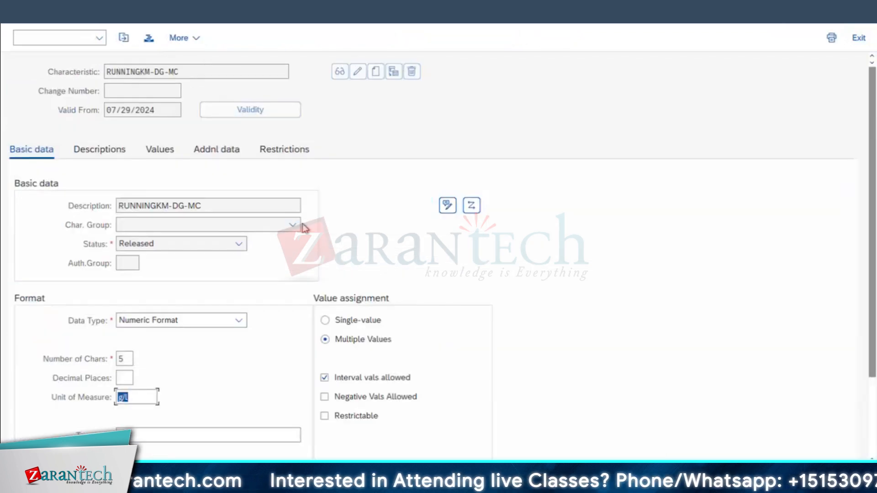
{"action": "key", "text": "Return"}
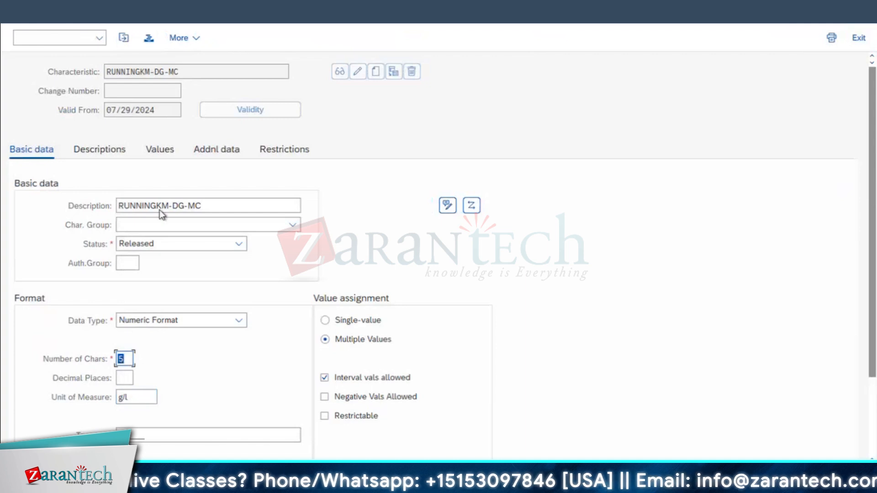
Discard the unsaved characteristic RUNNINGKM-DG-MC and restart transaction CT04.
{"action": "left_click", "coordinate": [207, 206]}
{"action": "left_click", "coordinate": [186, 71]}
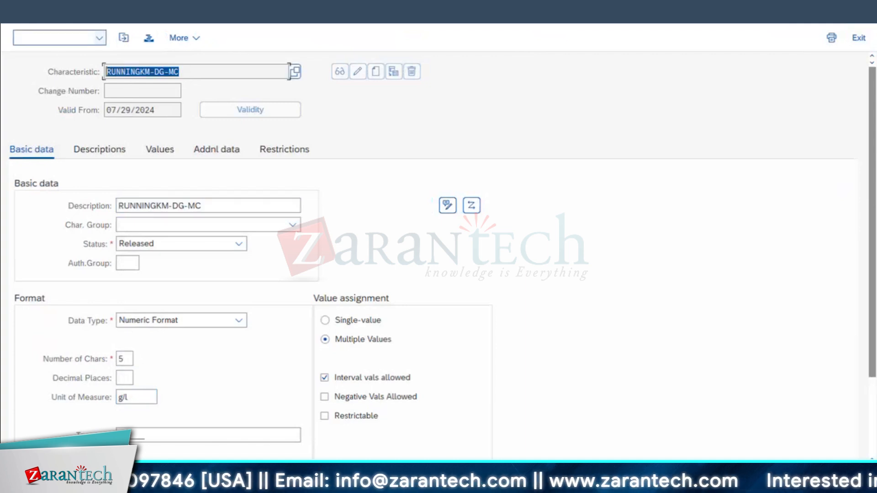
{"action": "left_click", "coordinate": [313, 271]}
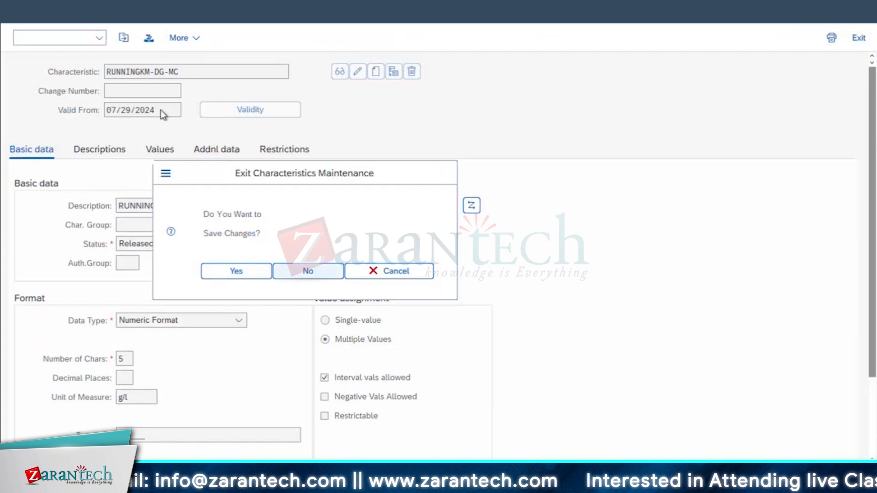
{"action": "type", "text": "ct04"}
{"action": "key", "text": "Return"}
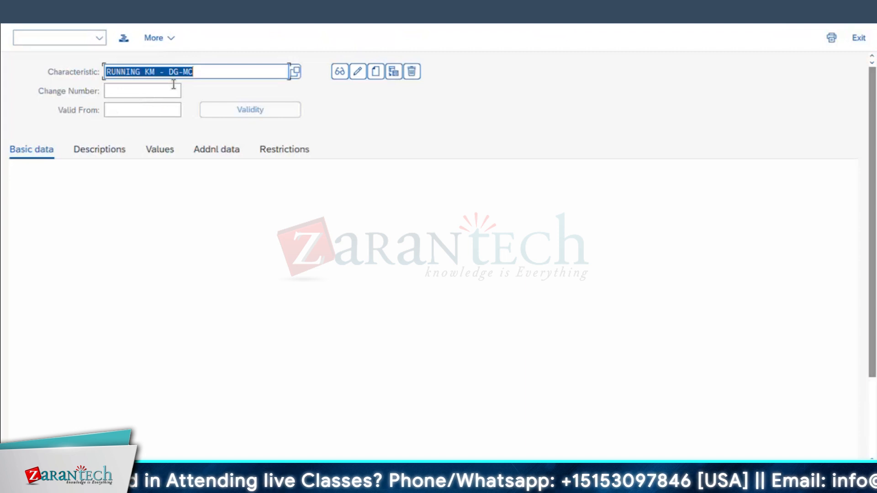
Start creating characteristic FUELCONSUMPTION-DG-MC with the description FUELCONSUMPTION-DG-MC.
{"action": "key", "text": "BackSpace"}
{"action": "left_click", "coordinate": [141, 109]}
{"action": "left_click", "coordinate": [376, 72]}
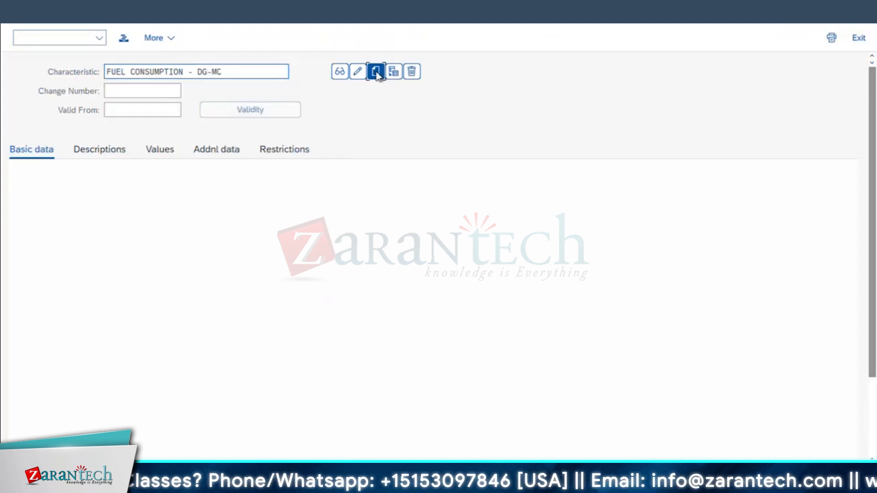
{"action": "left_click", "coordinate": [137, 206]}
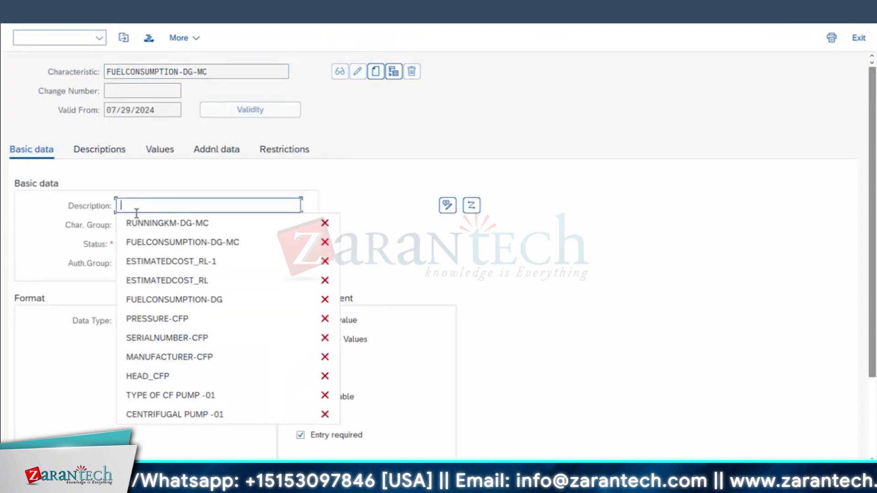
{"action": "left_click", "coordinate": [150, 239]}
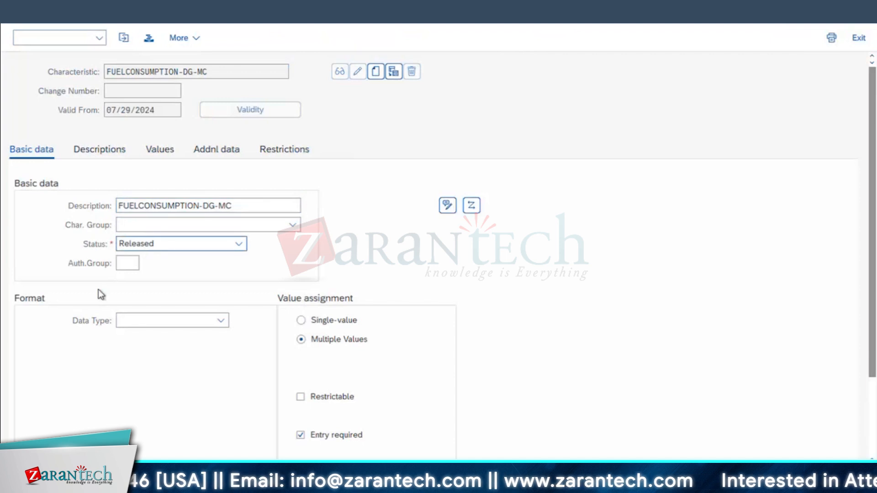
Give the characteristic a numeric format with 5 characters and unit of measure g/l, and save it.
{"action": "left_click", "coordinate": [139, 324]}
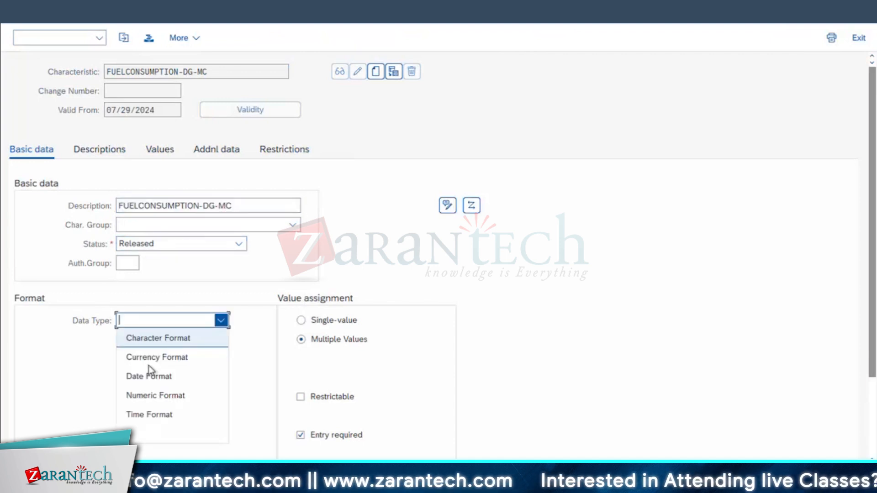
{"action": "left_click", "coordinate": [150, 394]}
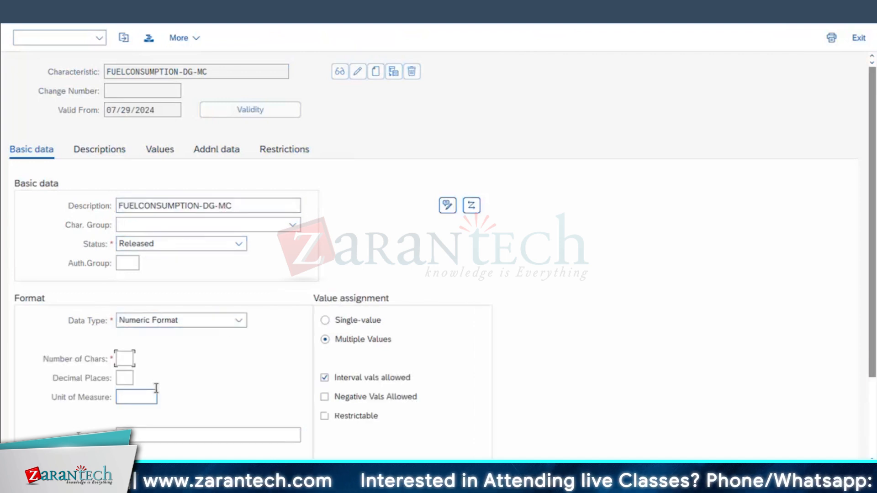
{"action": "left_click", "coordinate": [124, 359]}
{"action": "type", "text": "5"}
{"action": "left_click", "coordinate": [126, 397]}
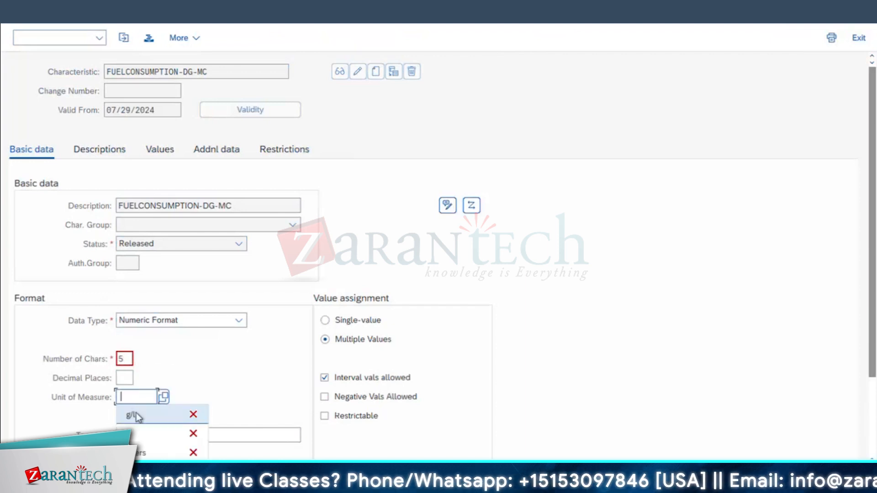
{"action": "left_click", "coordinate": [136, 414]}
{"action": "key", "text": "Return"}
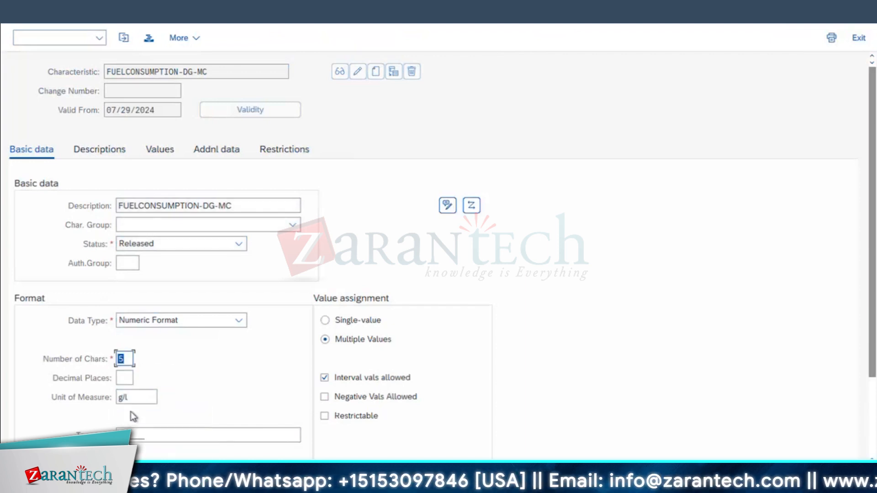
{"action": "left_click", "coordinate": [213, 72]}
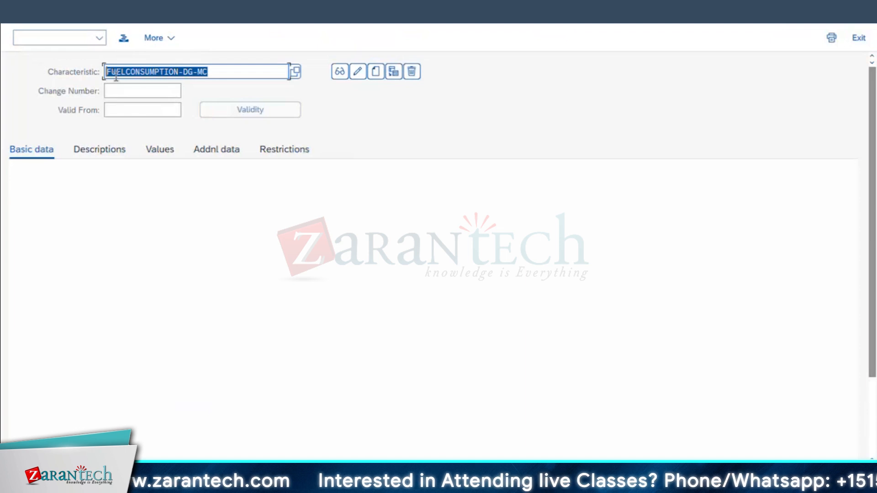
Start transaction IK01 and create a general measuring point on the diesel generator, marked as a counter.
{"action": "left_click", "coordinate": [36, 37]}
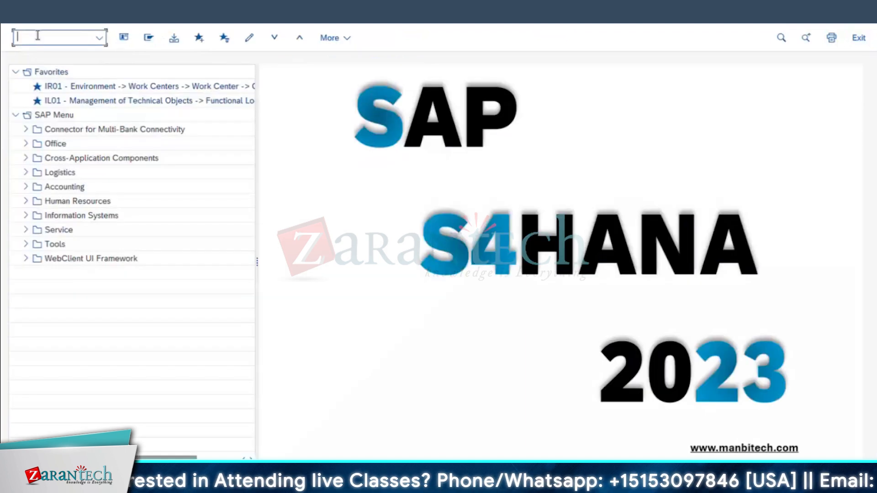
{"action": "type", "text": "ik01"}
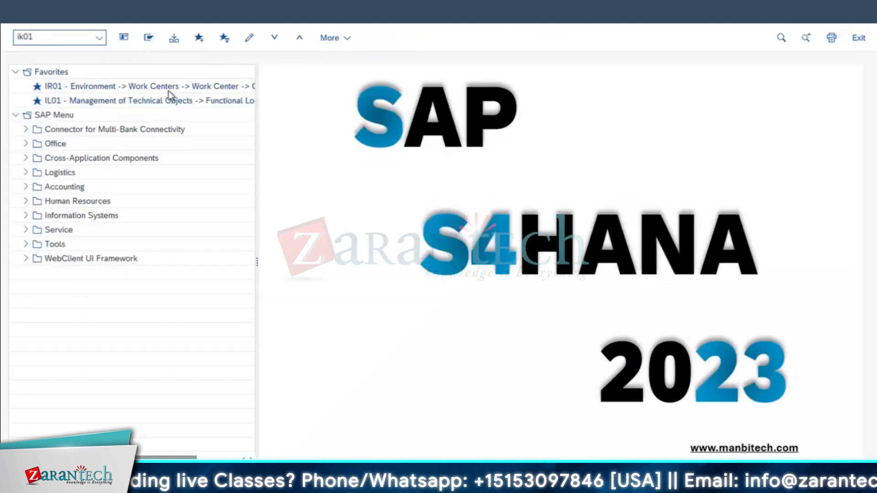
{"action": "key", "text": "Return"}
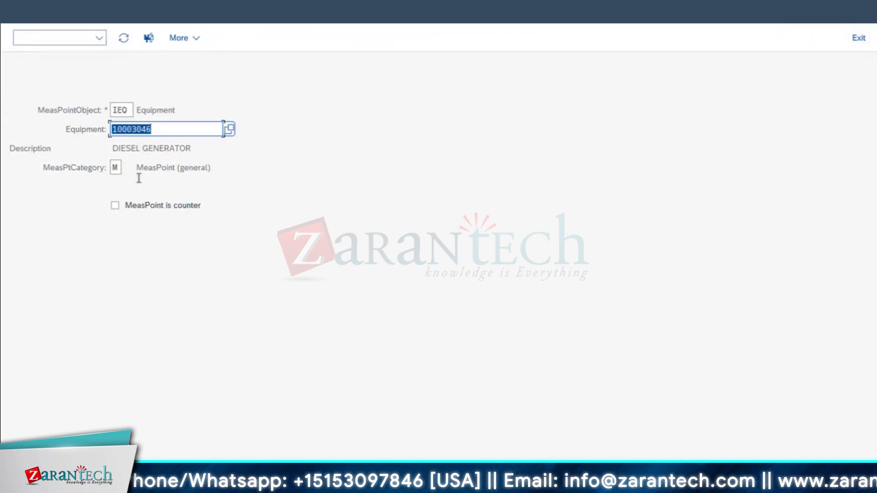
{"action": "left_click", "coordinate": [114, 207]}
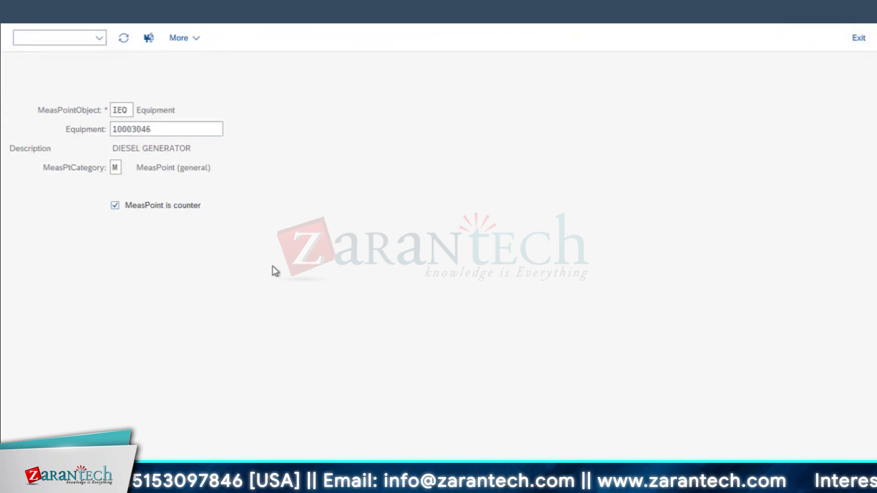
{"action": "key", "text": "Return"}
Set the measuring point's position to BOTTOM and its description to FUEL CONSUMPTION-MC.
{"action": "left_click", "coordinate": [130, 91]}
{"action": "left_click", "coordinate": [134, 109]}
{"action": "left_click", "coordinate": [143, 114]}
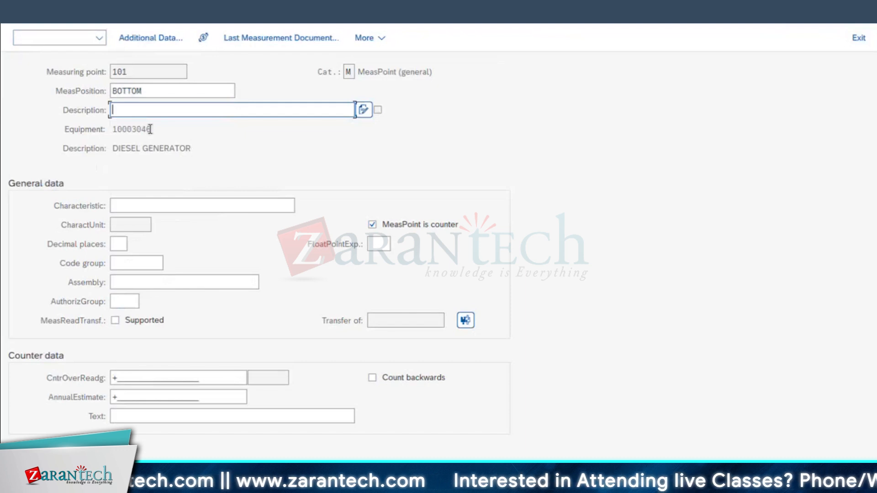
{"action": "left_click", "coordinate": [155, 146]}
{"action": "left_click", "coordinate": [133, 206]}
{"action": "type", "text": "G/L"}
{"action": "left_click_drag", "start_coordinate": [140, 206], "coordinate": [65, 207]}
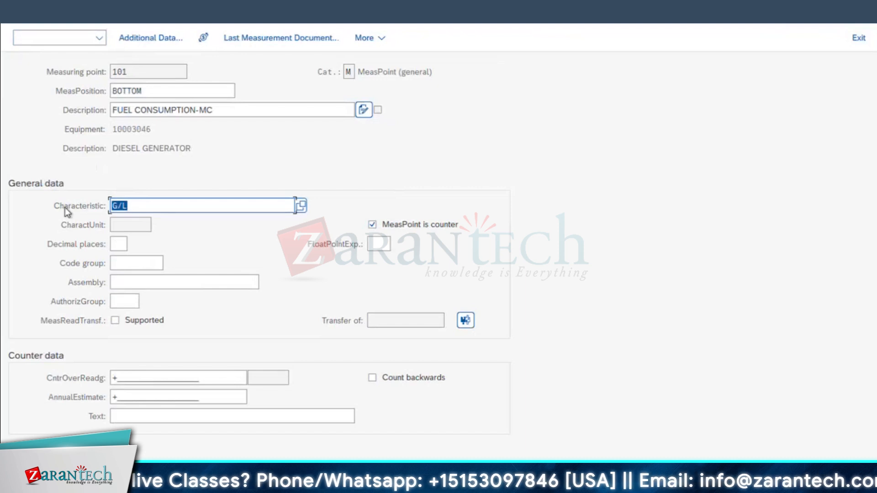
{"action": "key", "text": "BackSpace"}
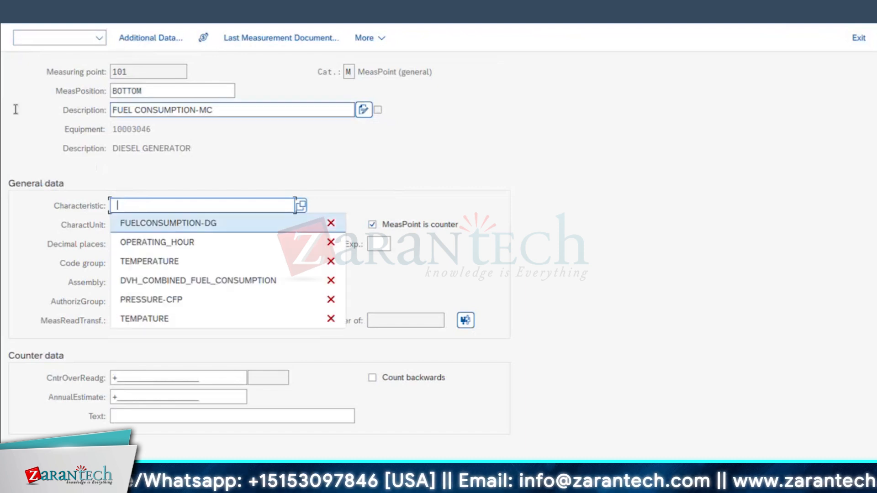
Try to reuse the description FUEL CONSUMPTION-MC as the measuring point's characteristic.
{"action": "left_click_drag", "start_coordinate": [219, 111], "coordinate": [15, 109]}
{"action": "key", "text": "ctrl+c"}
{"action": "left_click", "coordinate": [147, 206]}
{"action": "key", "text": "ctrl+v"}
{"action": "key", "text": "Return"}
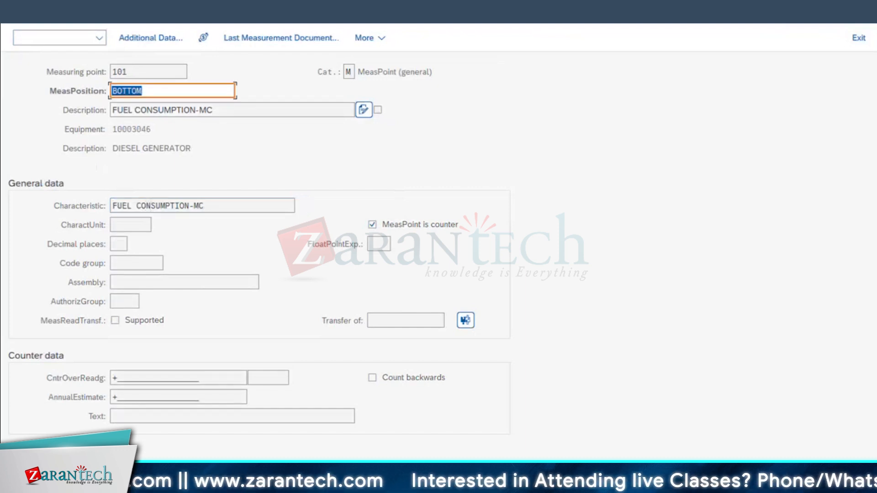
{"action": "left_click", "coordinate": [240, 364]}
{"action": "key", "text": "Return"}
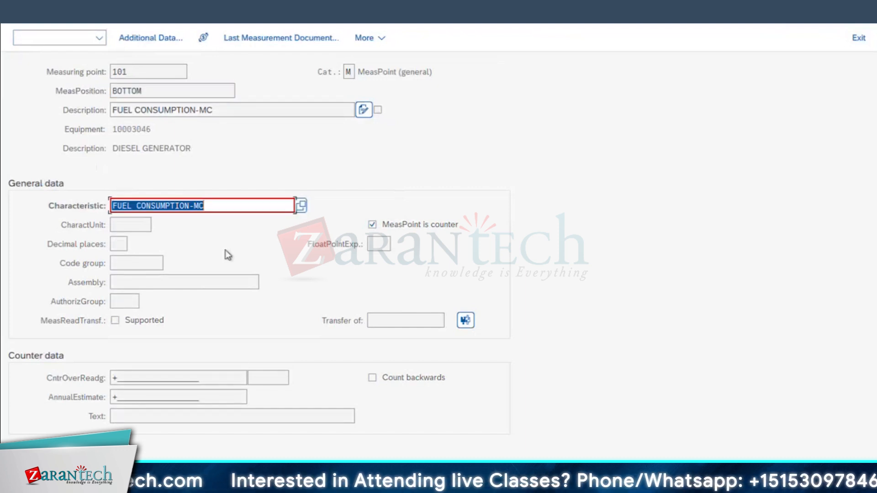
Search the characteristics for *mc* and assign FUELCONSUMPTION-DG-MC to the measuring point.
{"action": "mouse_move", "coordinate": [249, 485]}
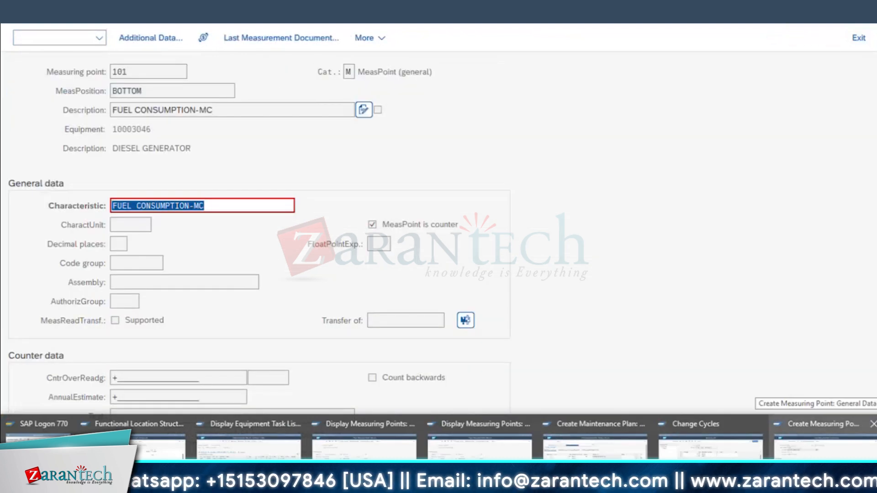
{"action": "left_click", "coordinate": [825, 457]}
{"action": "left_click", "coordinate": [302, 206]}
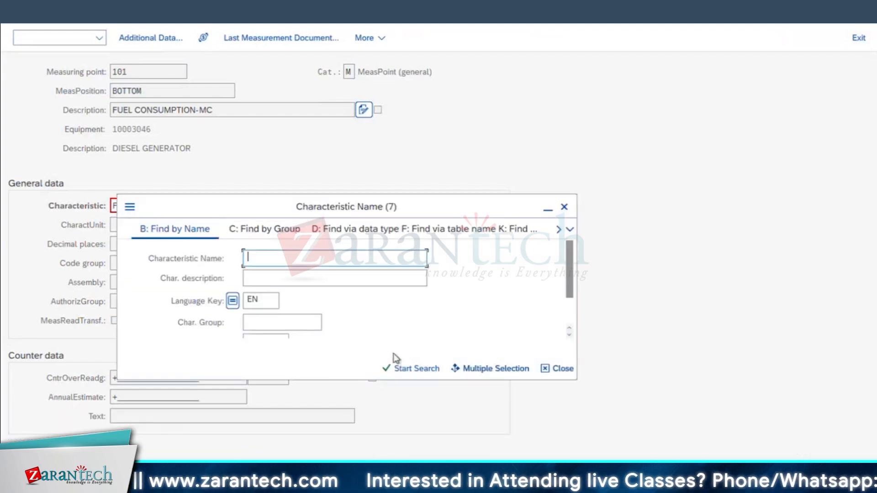
{"action": "type", "text": "*mc*"}
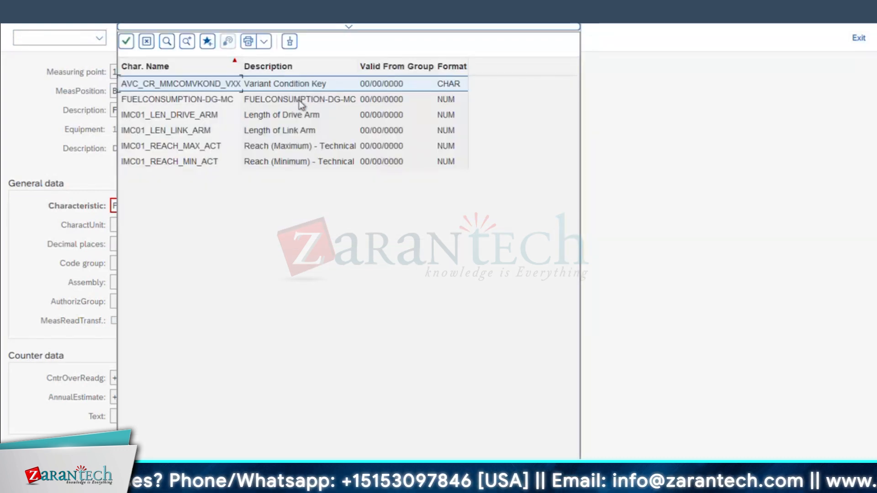
{"action": "double_click", "coordinate": [303, 99]}
{"action": "key", "text": "Return"}
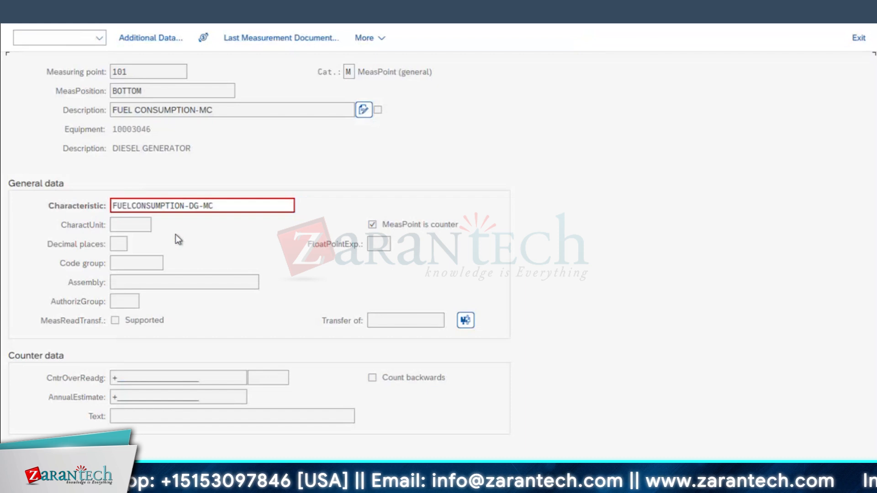
{"action": "left_click", "coordinate": [126, 226]}
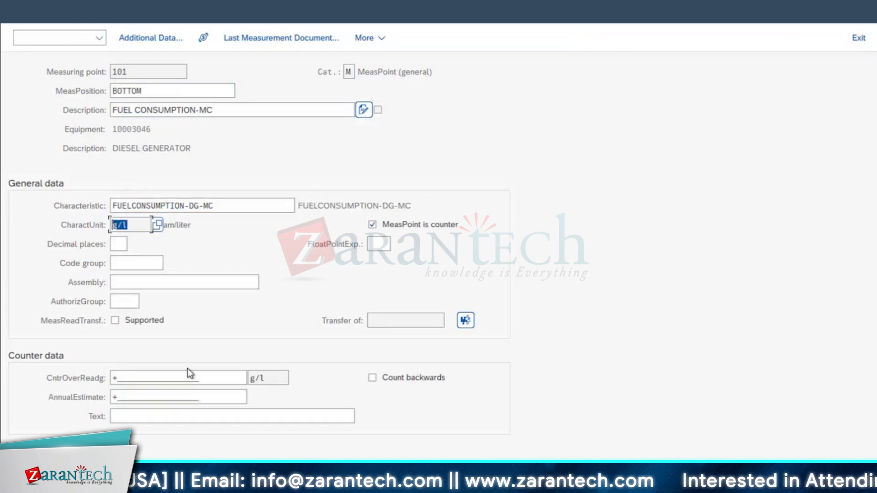
{"action": "left_click_drag", "start_coordinate": [141, 377], "coordinate": [32, 376]}
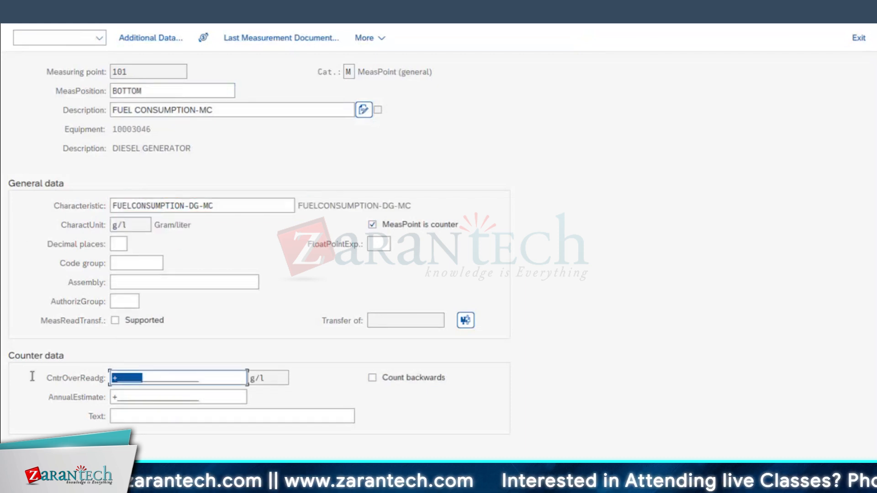
{"action": "type", "text": "9999999999"}
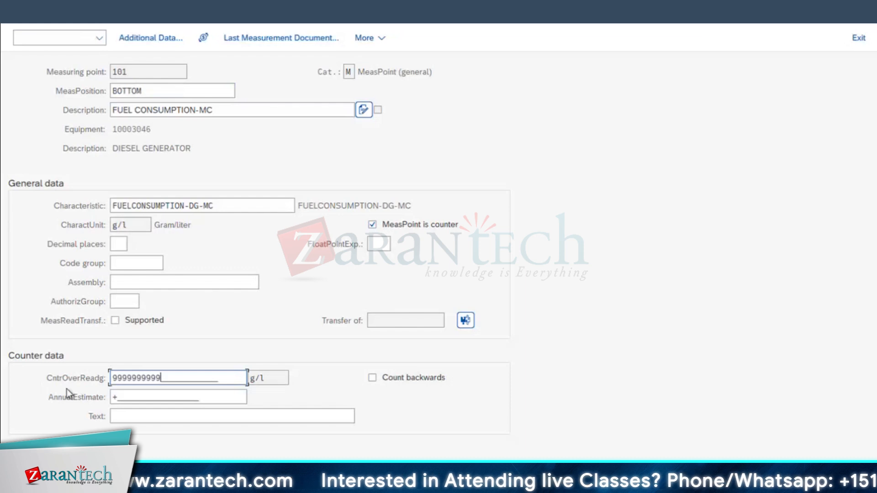
{"action": "key", "text": "Tab"}
{"action": "type", "text": "1"}
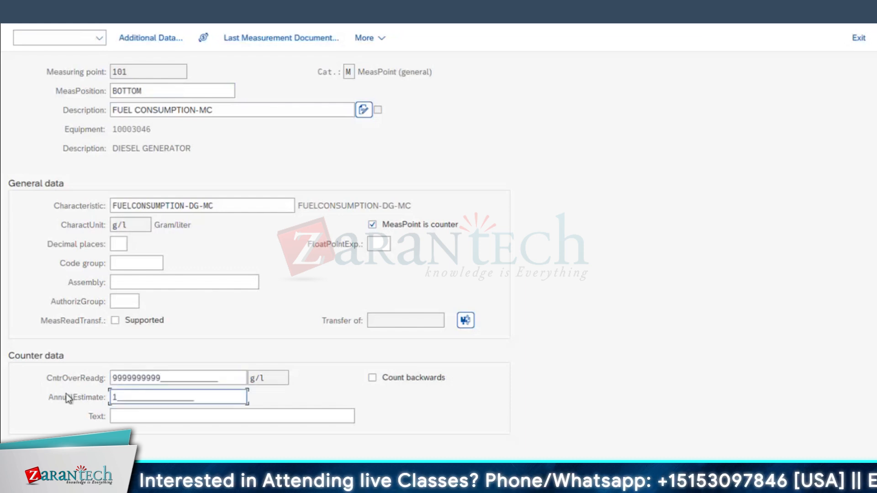
{"action": "type", "text": "8000"}
{"action": "key", "text": "Return"}
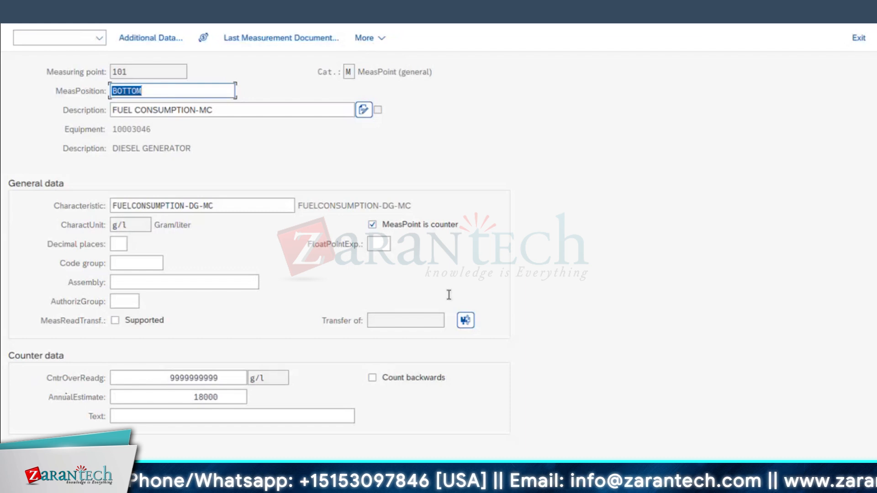
{"action": "key", "text": "ctrl+s"}
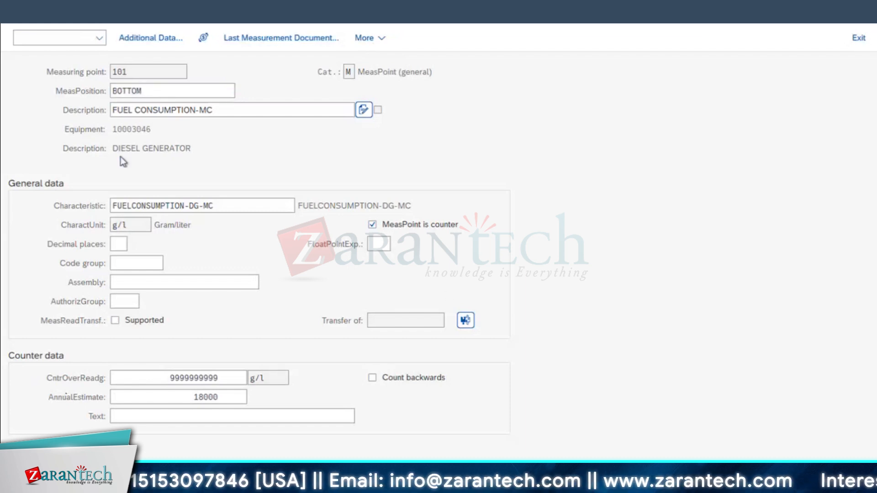
Switch to the Change Cycles session, check the 3125 LT cycle's unit and return to the cycle set details.
{"action": "left_click", "coordinate": [631, 484]}
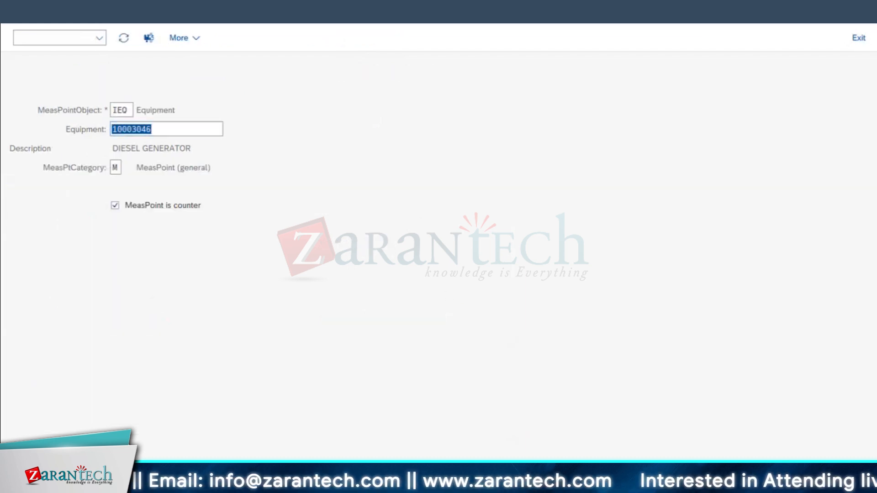
{"action": "left_click", "coordinate": [658, 453]}
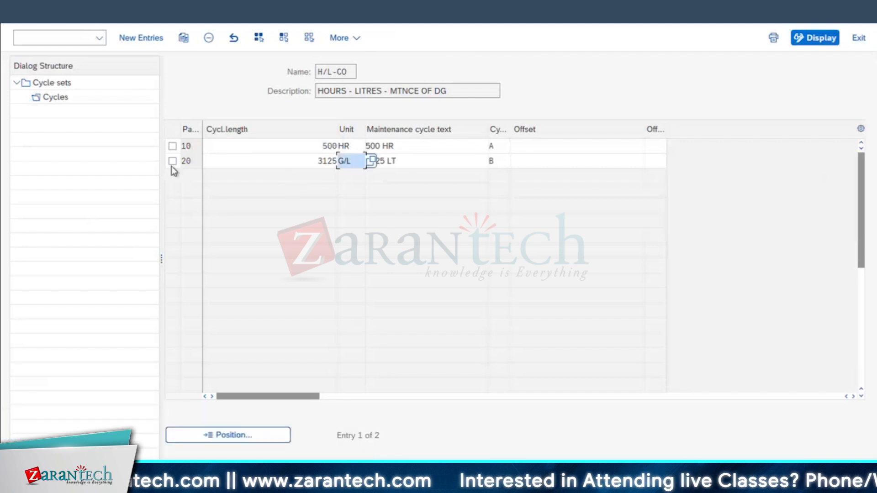
{"action": "double_click", "coordinate": [345, 162]}
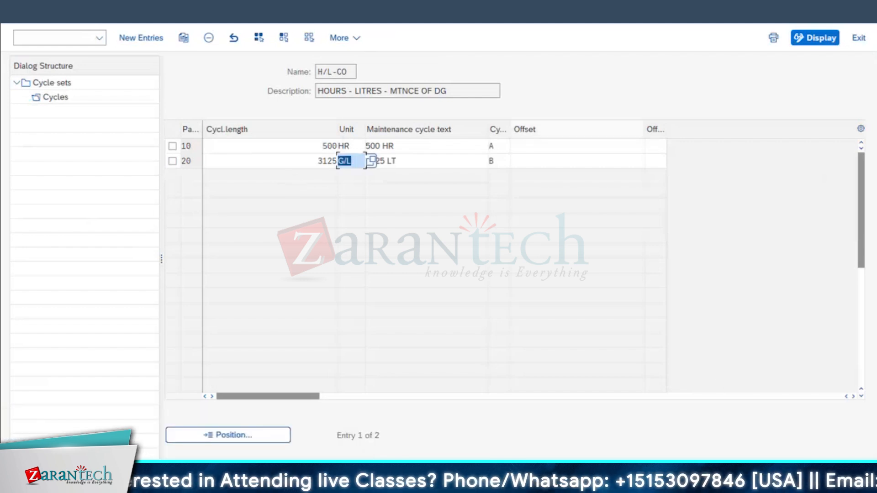
{"action": "key", "text": "F3"}
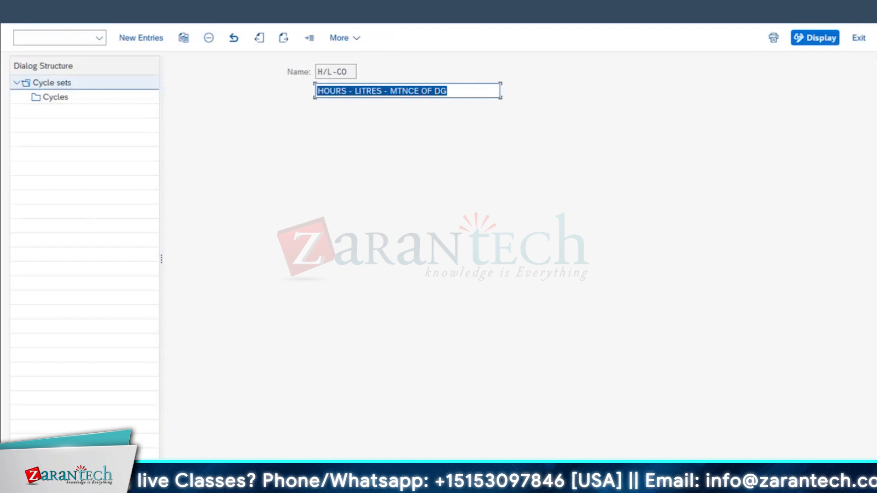
Return to the Create Maintenance Plan session and try to look up a counter for the 3125 LT cycle.
{"action": "mouse_move", "coordinate": [488, 457]}
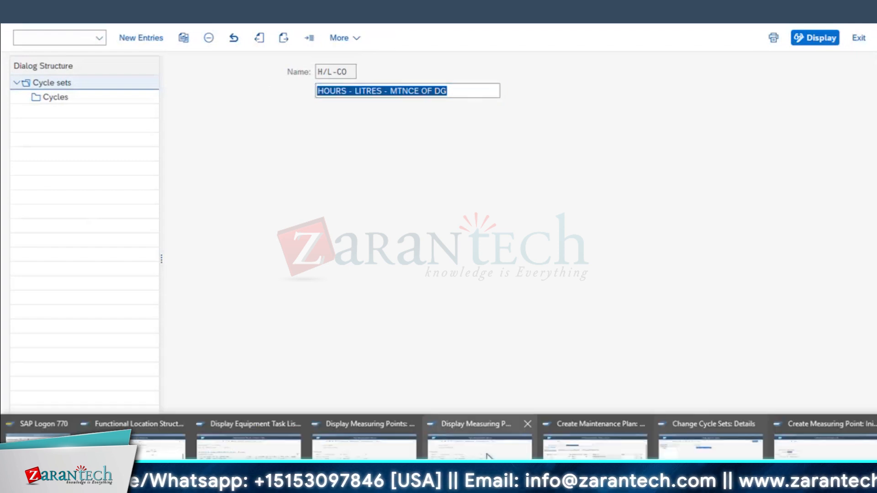
{"action": "left_click", "coordinate": [589, 446]}
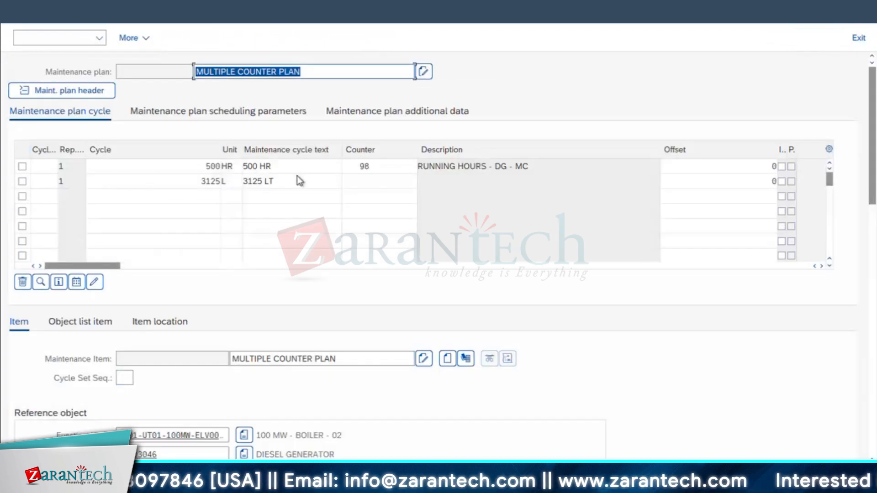
{"action": "left_click", "coordinate": [351, 167]}
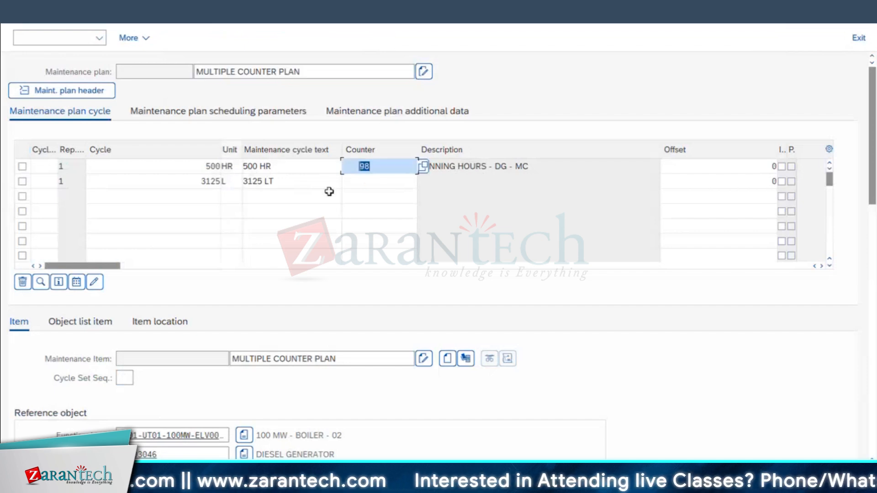
{"action": "left_click", "coordinate": [378, 183]}
{"action": "left_click", "coordinate": [423, 181]}
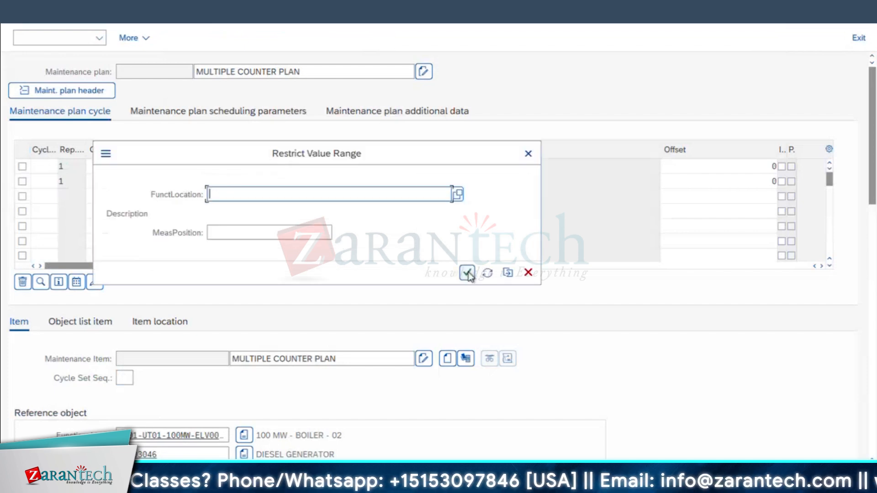
{"action": "left_click", "coordinate": [528, 153]}
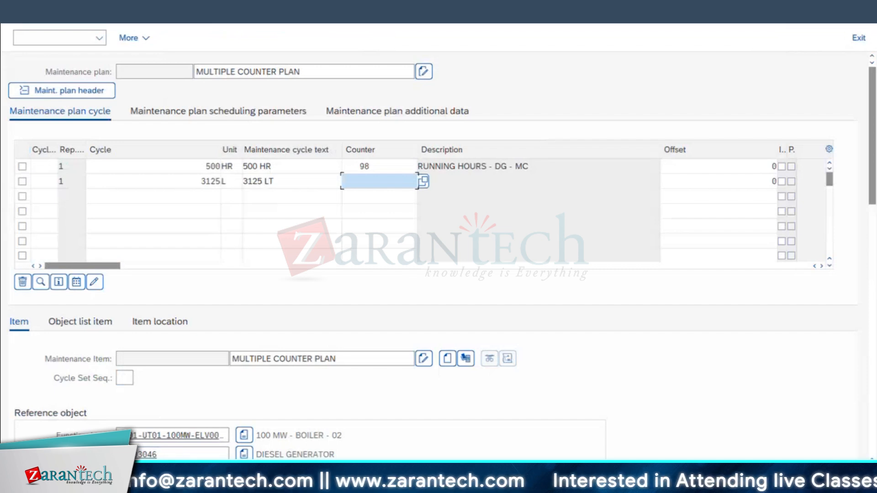
Switch to the Create Measuring Point session and start transaction IK11 for creating a measurement document.
{"action": "left_click", "coordinate": [358, 482]}
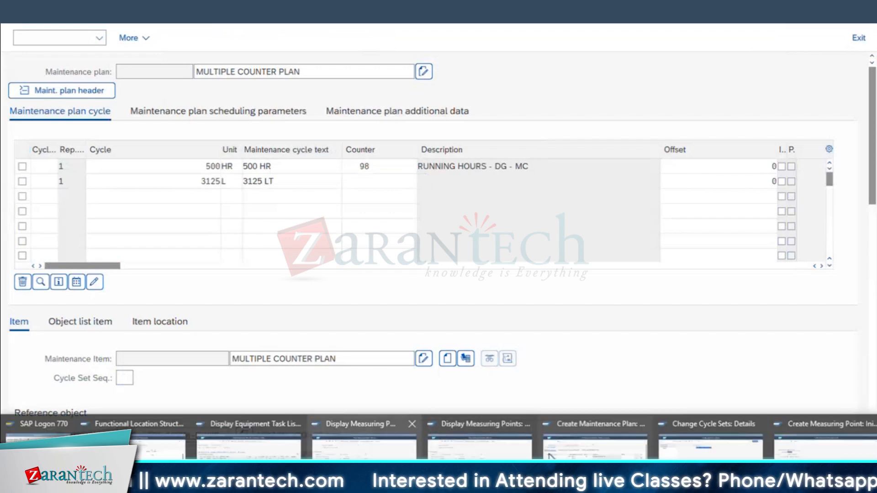
{"action": "left_click", "coordinate": [828, 457]}
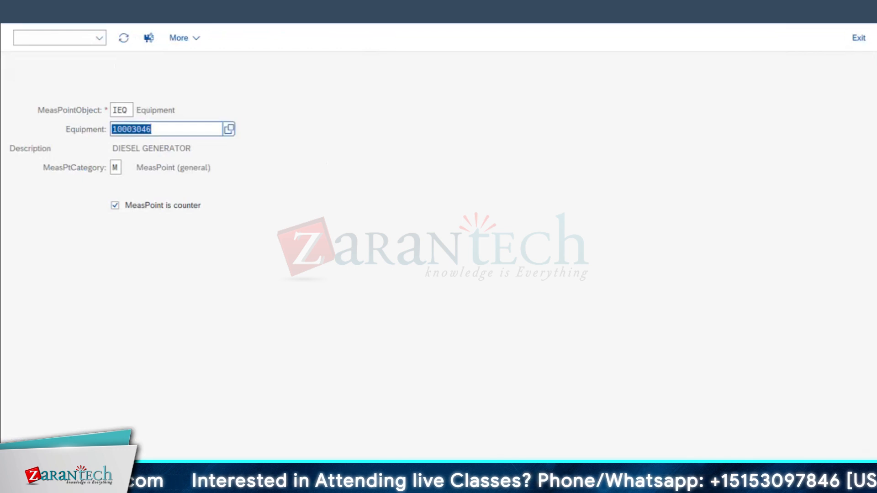
{"action": "left_click", "coordinate": [18, 16]}
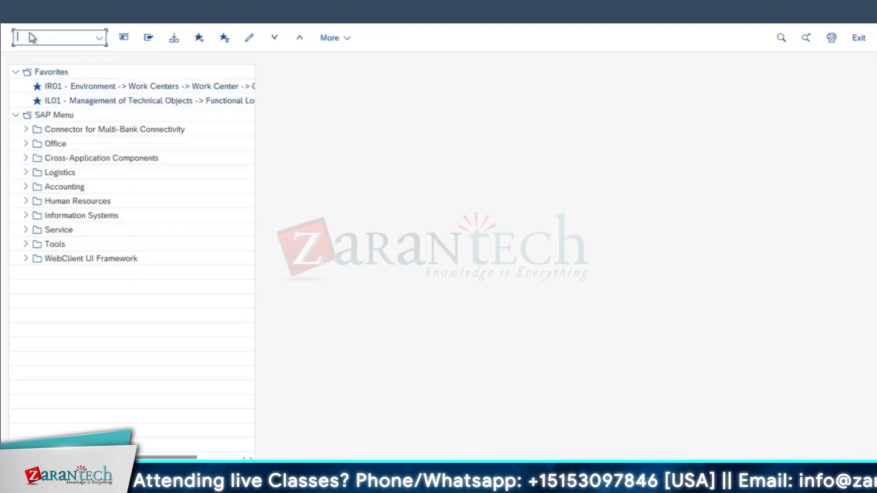
{"action": "type", "text": "ik11"}
{"action": "key", "text": "Return"}
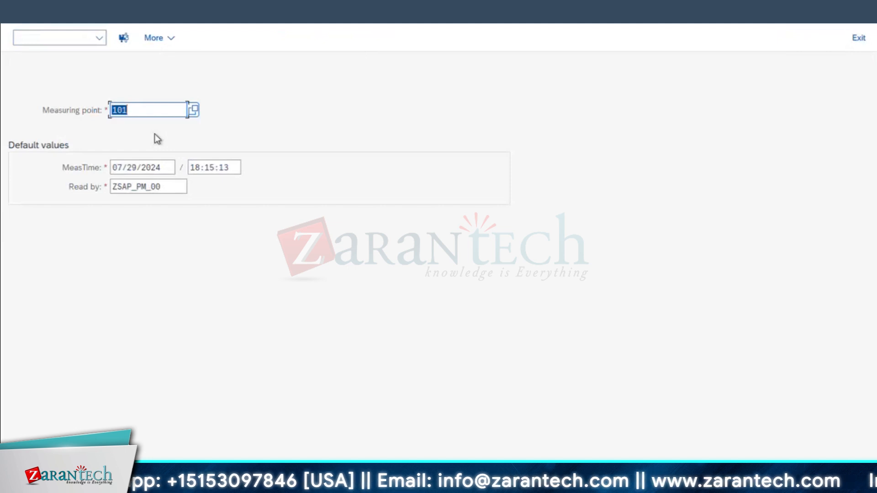
Create a measurement document for measuring point 101 with a counter reading of 50, and save it.
{"action": "key", "text": "Return"}
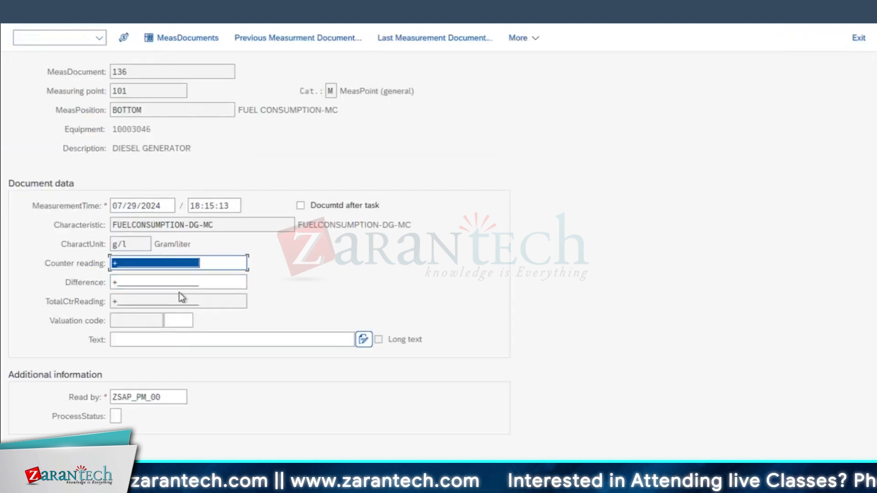
{"action": "type", "text": "50"}
{"action": "key", "text": "Return"}
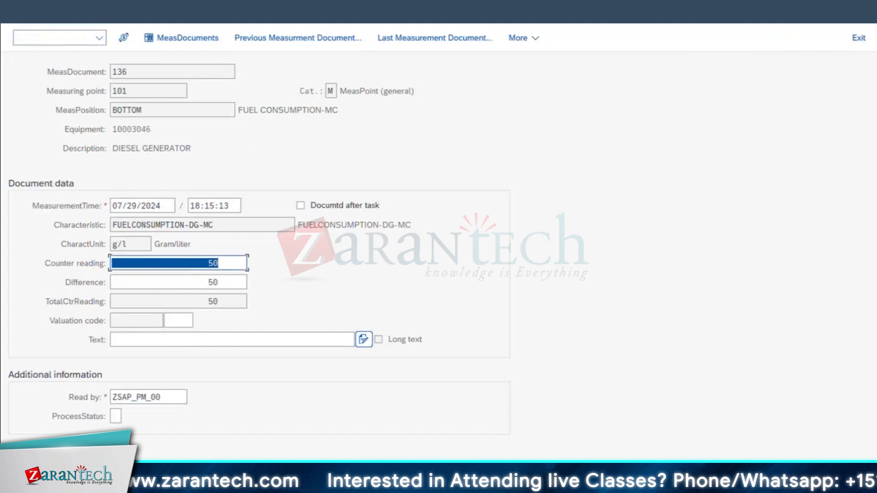
{"action": "key", "text": "ctrl+s"}
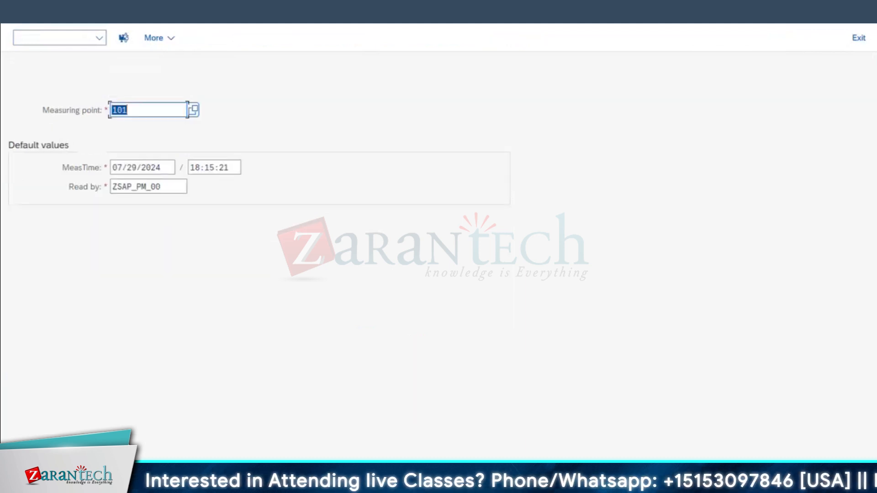
Return to the Create Maintenance Plan session and leave the MULTIPLE COUNTER PLAN draft without saving it.
{"action": "mouse_move", "coordinate": [636, 452]}
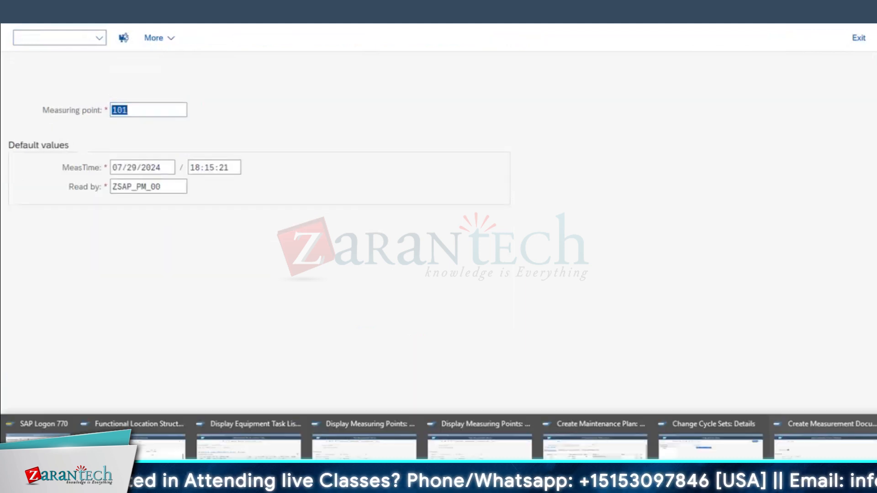
{"action": "left_click", "coordinate": [596, 439]}
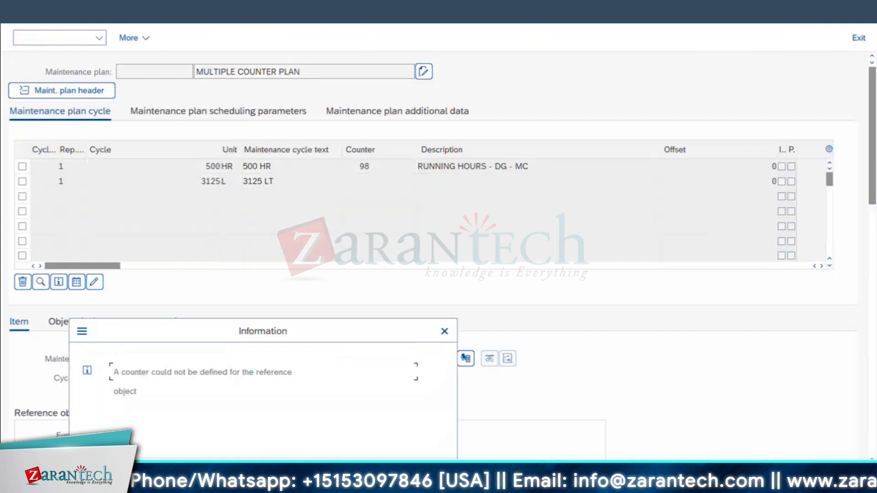
{"action": "left_click", "coordinate": [444, 331]}
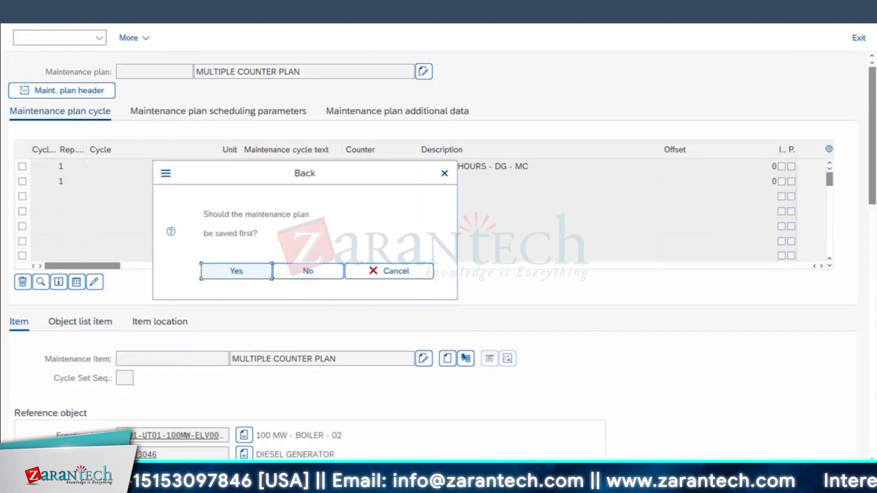
{"action": "left_click", "coordinate": [292, 277]}
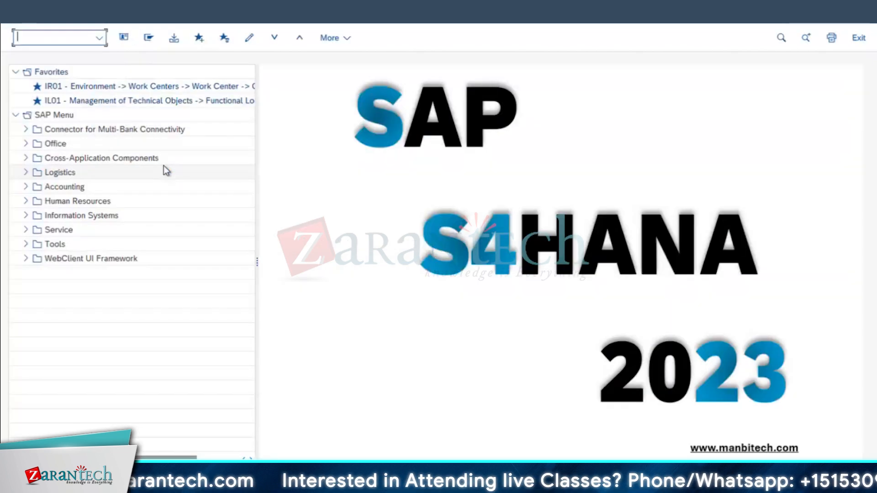
Start a new maintenance plan in transaction IP43 with category Maintenance Order and cycle set H/L-CO.
{"action": "type", "text": "ip43"}
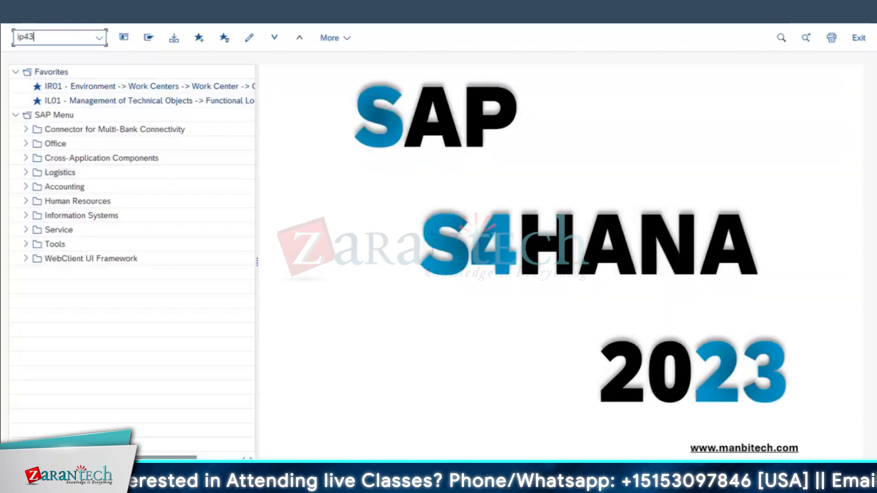
{"action": "key", "text": "Return"}
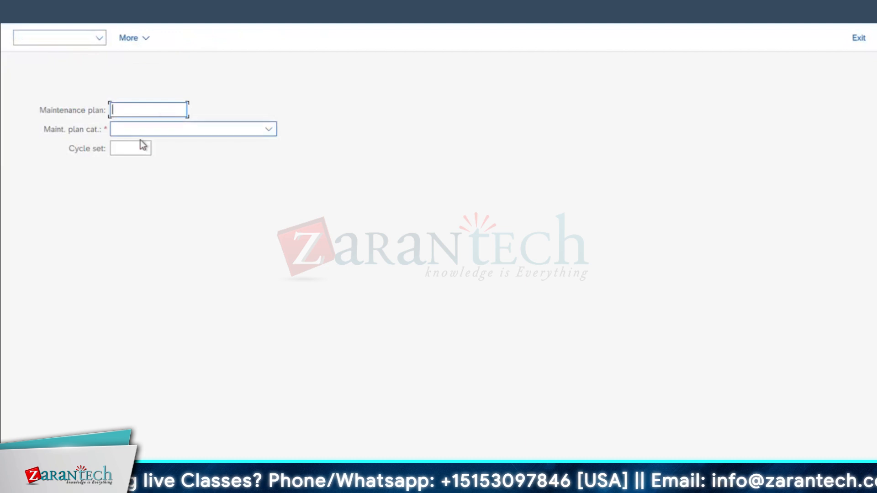
{"action": "left_click", "coordinate": [145, 132]}
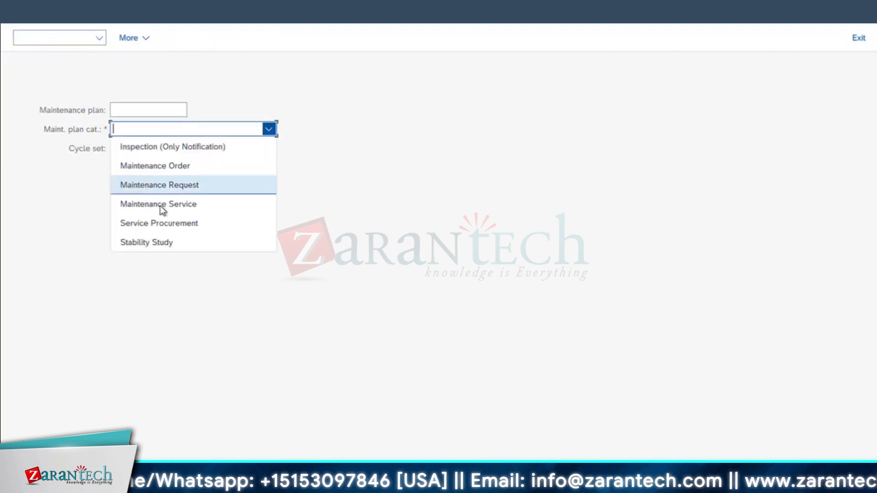
{"action": "left_click", "coordinate": [163, 166]}
{"action": "left_click", "coordinate": [133, 148]}
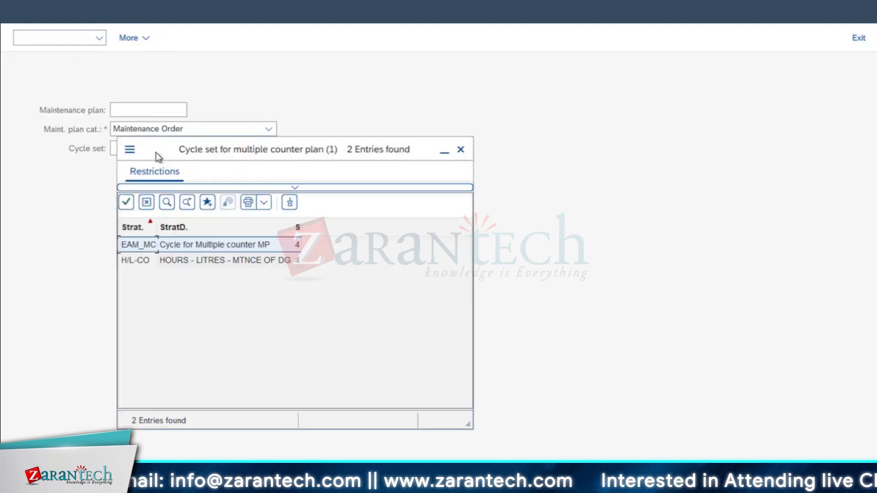
{"action": "left_click", "coordinate": [139, 261]}
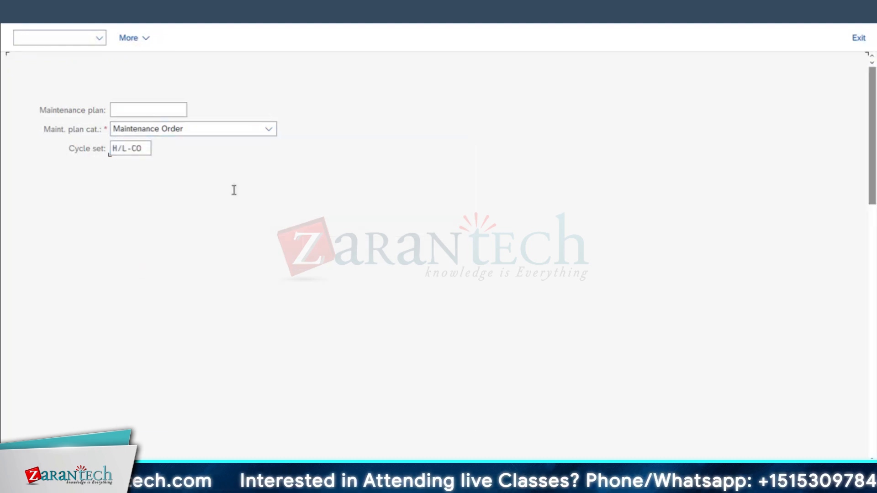
{"action": "left_click", "coordinate": [236, 183]}
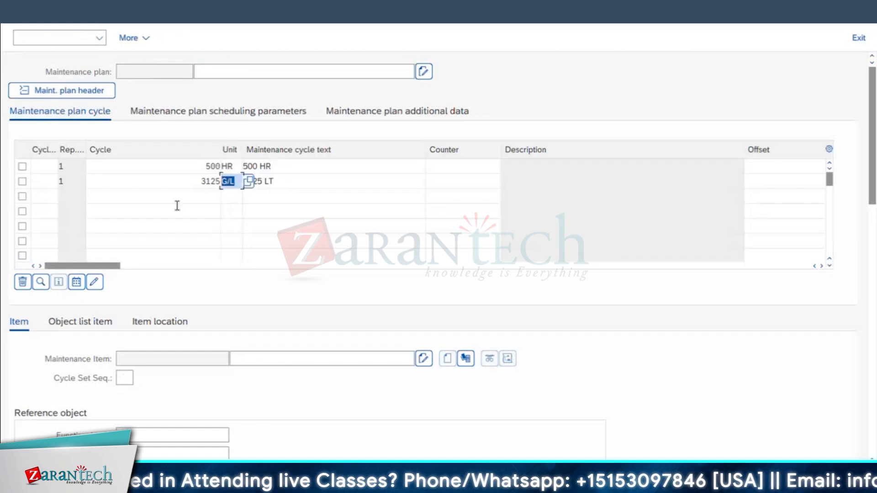
Set the reference equipment to 10003046 and enter MULTIPLE COUNTER PLAN as the maintenance plan text.
{"action": "left_click", "coordinate": [220, 179]}
{"action": "left_click_drag", "start_coordinate": [236, 183], "coordinate": [200, 190]}
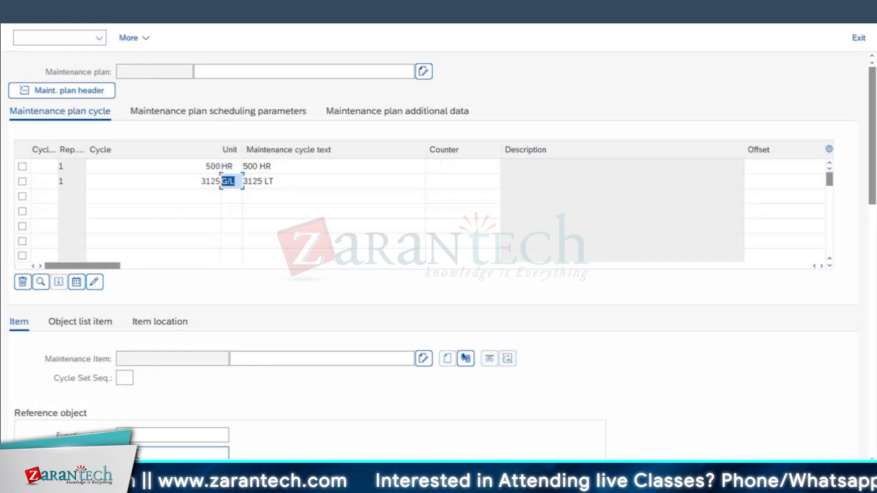
{"action": "left_click", "coordinate": [183, 453]}
{"action": "left_click", "coordinate": [148, 338]}
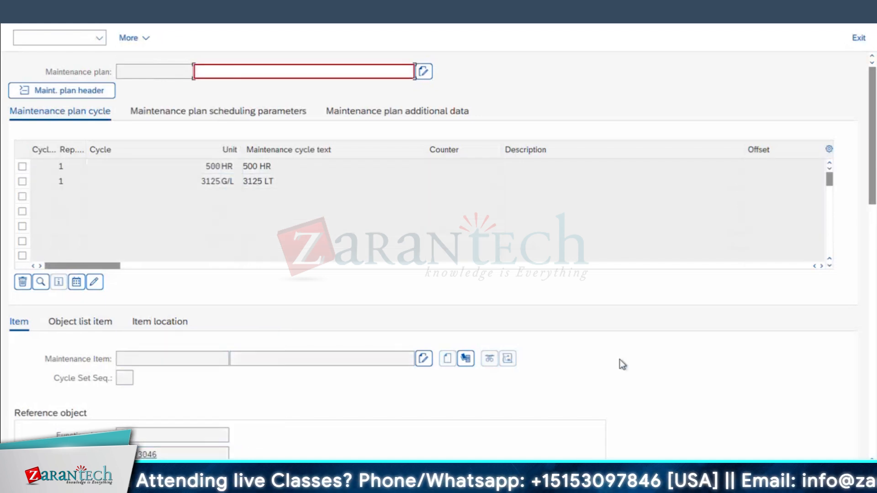
{"action": "left_click", "coordinate": [241, 74]}
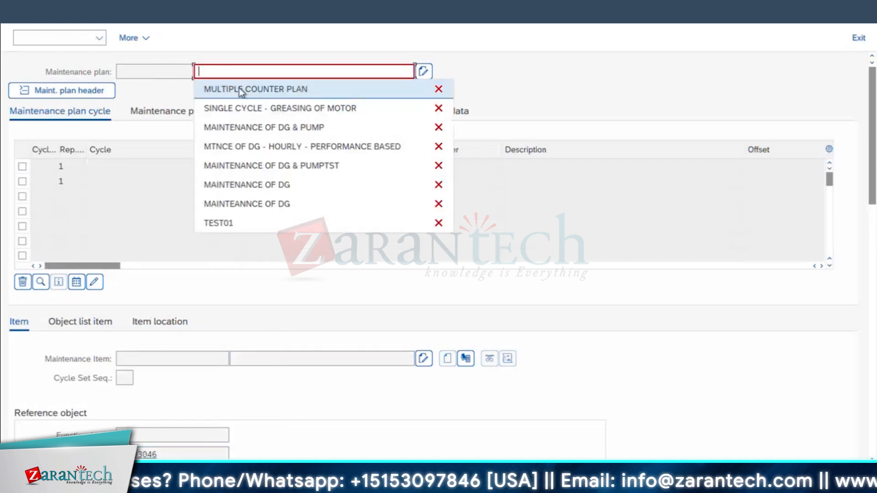
{"action": "left_click", "coordinate": [241, 89]}
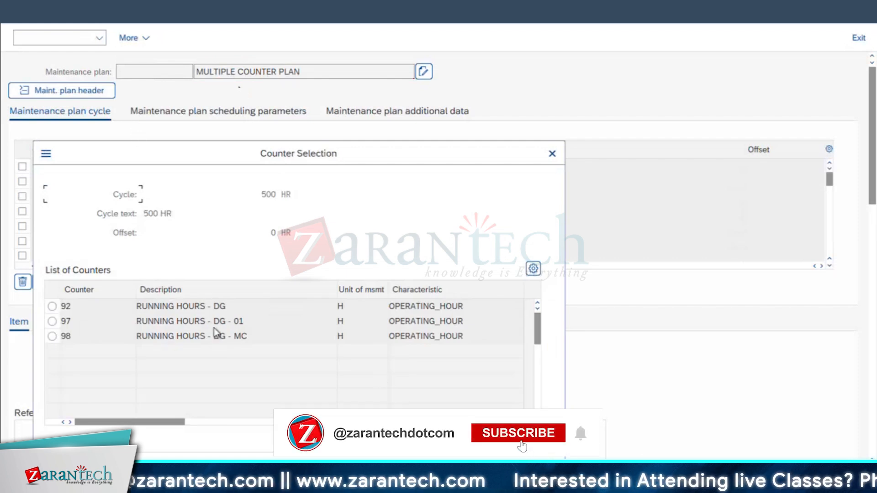
Assign counter 98, RUNNING HOURS - DG - MC, to the 500 HR cycle and dismiss the information dialog.
{"action": "left_click", "coordinate": [52, 336]}
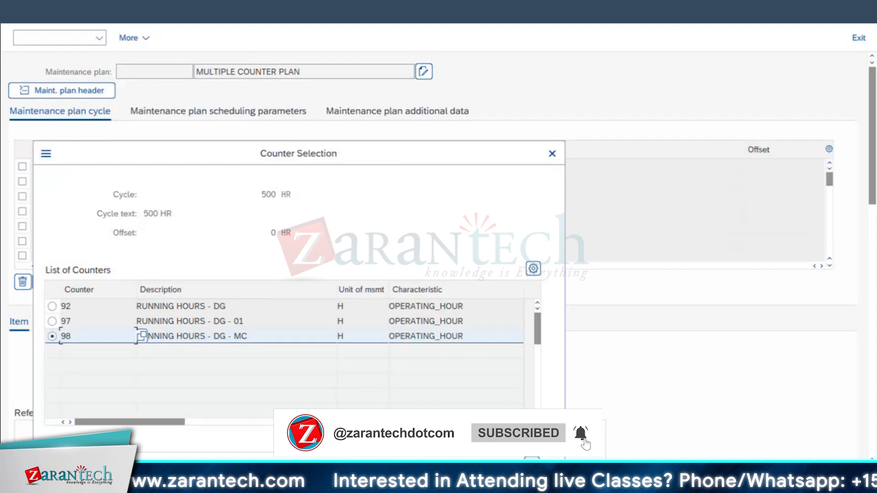
{"action": "left_click", "coordinate": [532, 464]}
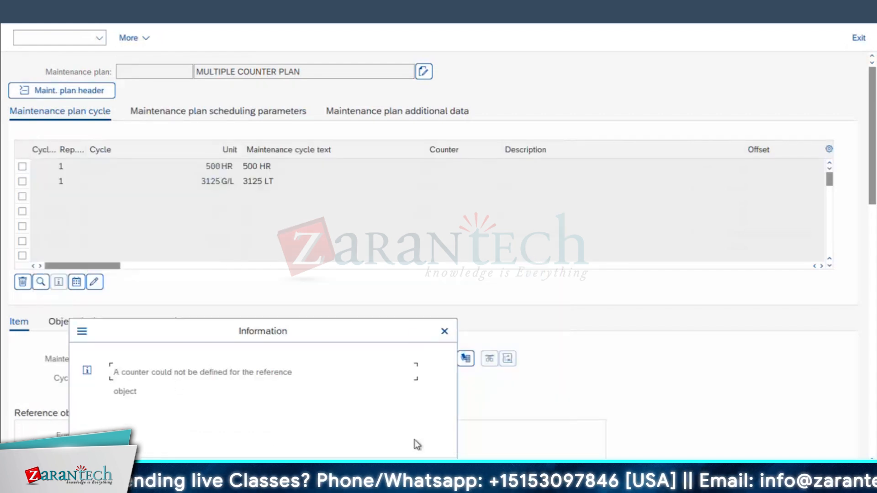
{"action": "key", "text": "Return"}
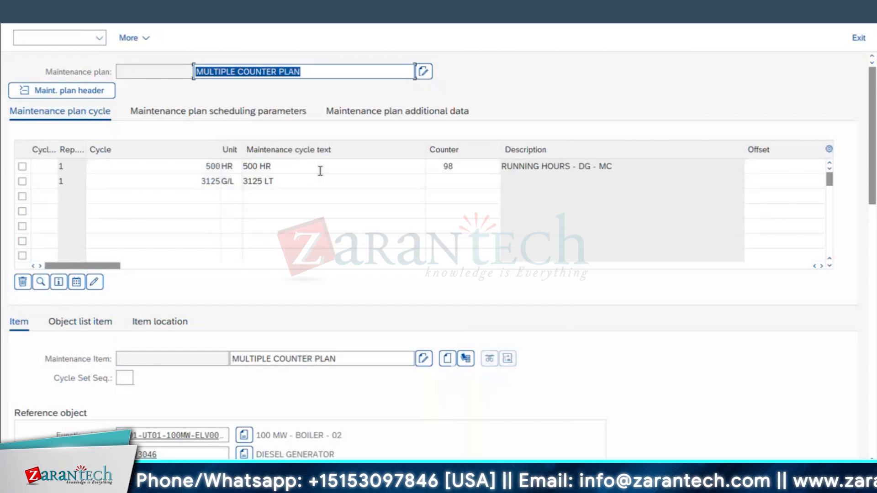
Examine the values, units and counter assignments of the 500 HR and 3125 LT cycles in the maintenance plan.
{"action": "left_click", "coordinate": [475, 181]}
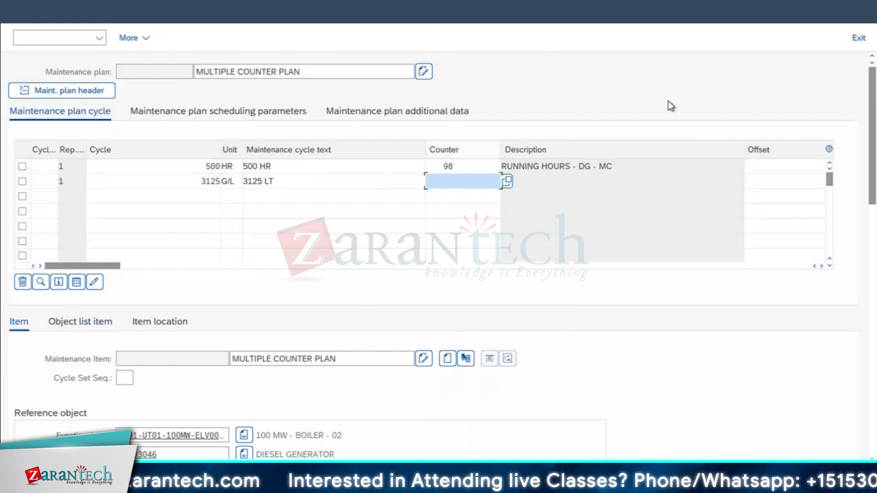
{"action": "double_click", "coordinate": [221, 181]}
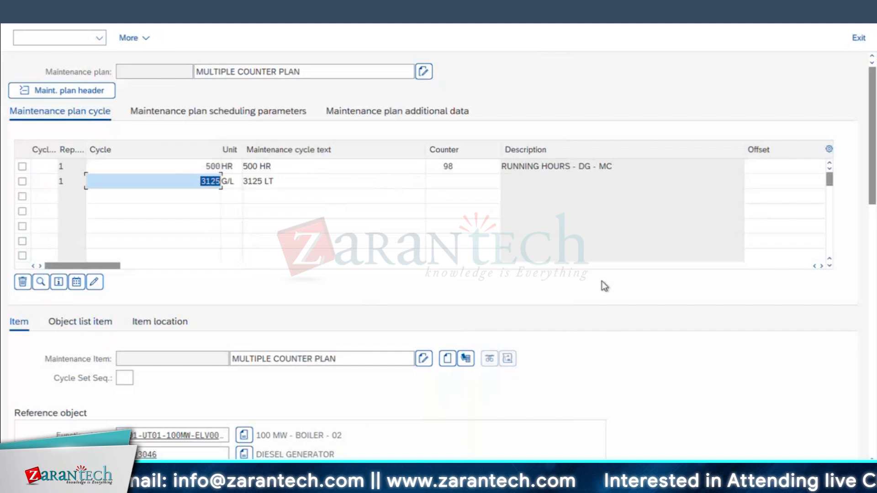
{"action": "double_click", "coordinate": [208, 166]}
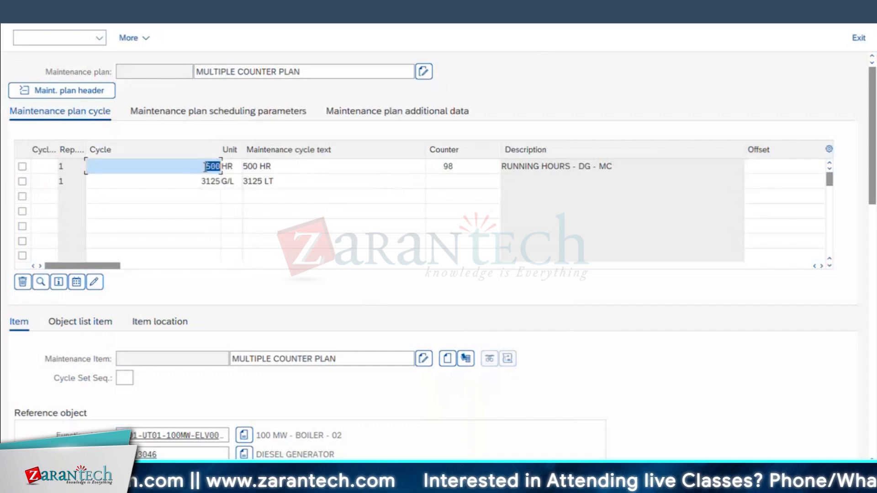
{"action": "double_click", "coordinate": [204, 181]}
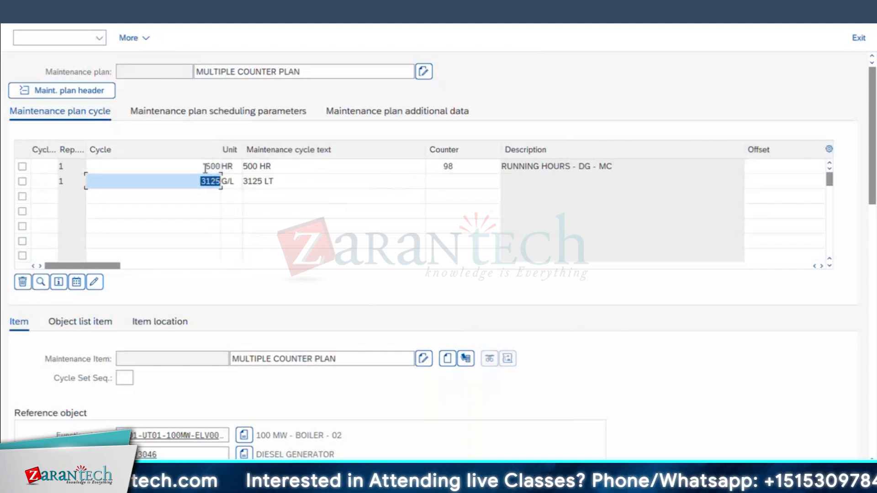
{"action": "left_click", "coordinate": [207, 167]}
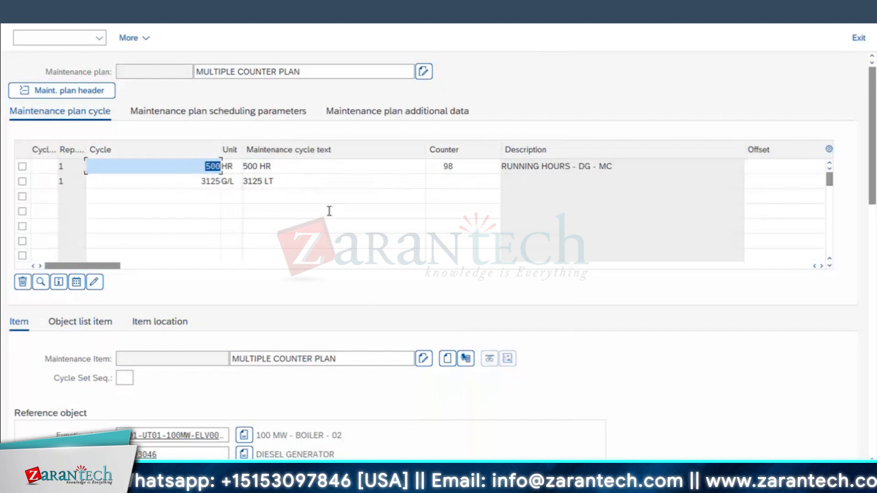
{"action": "key", "text": "Down"}
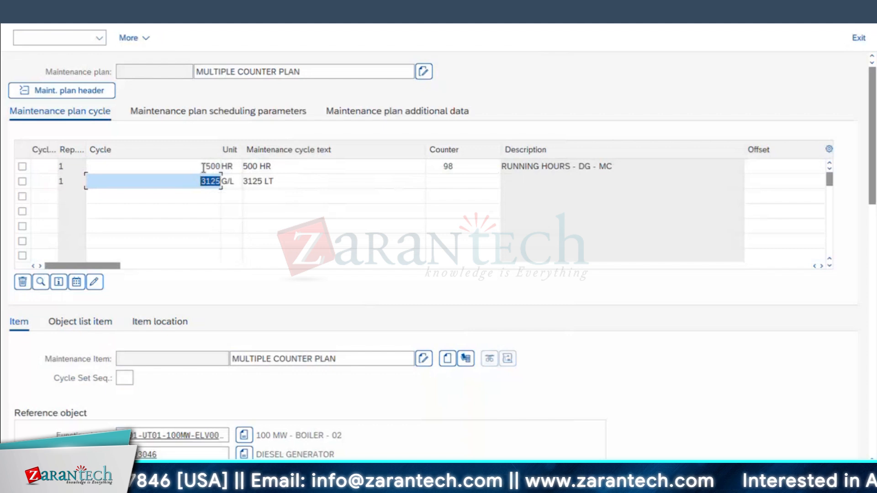
{"action": "key", "text": "Up"}
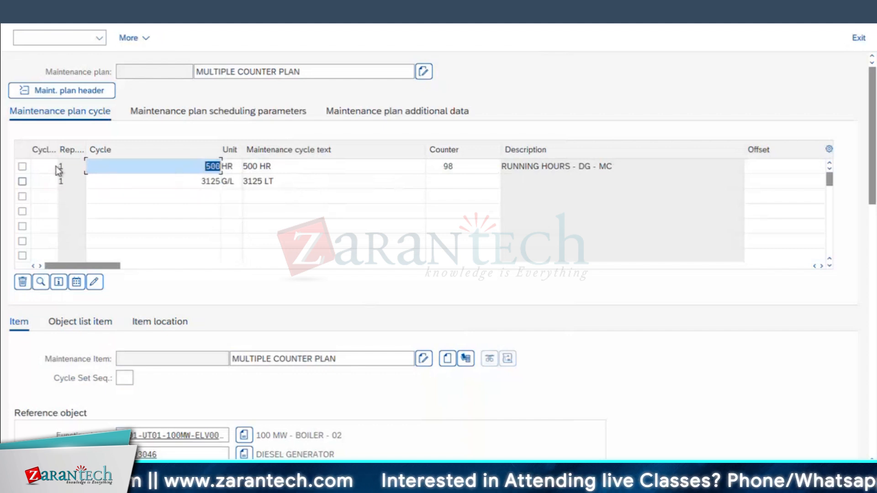
{"action": "left_click", "coordinate": [62, 181]}
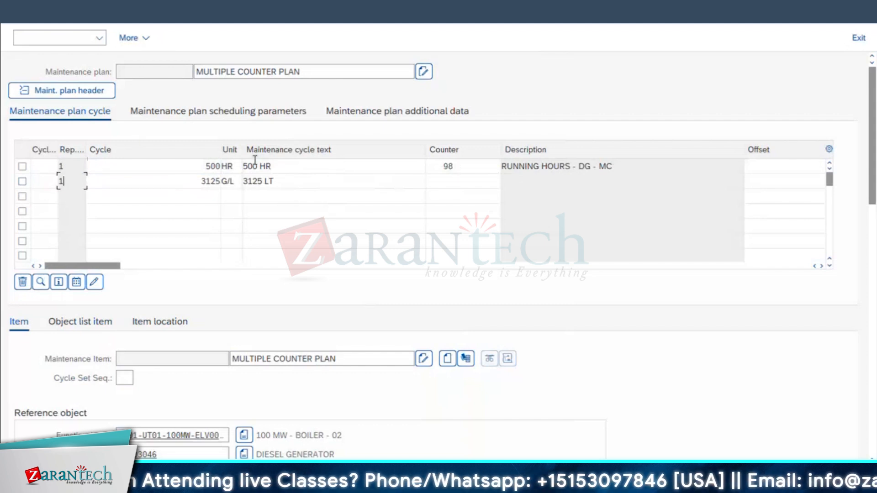
{"action": "key", "text": "Return"}
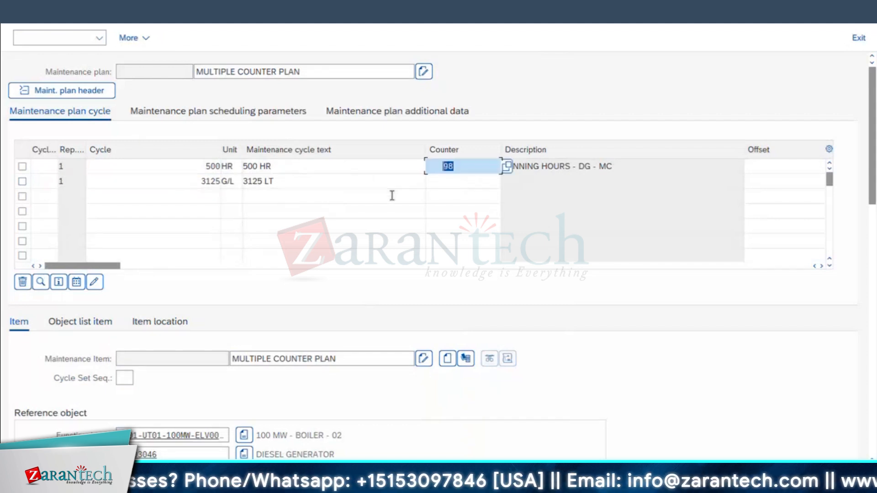
{"action": "left_click", "coordinate": [456, 166]}
{"action": "double_click", "coordinate": [429, 165]}
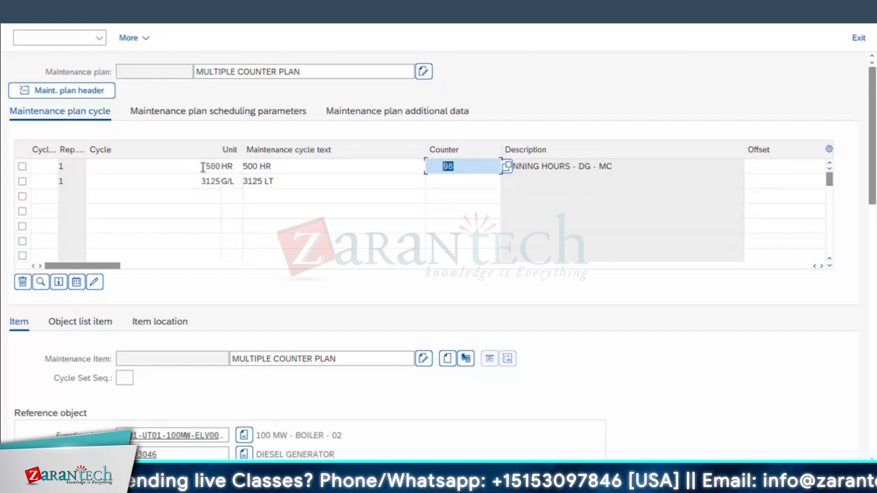
{"action": "double_click", "coordinate": [218, 167]}
{"action": "double_click", "coordinate": [187, 181]}
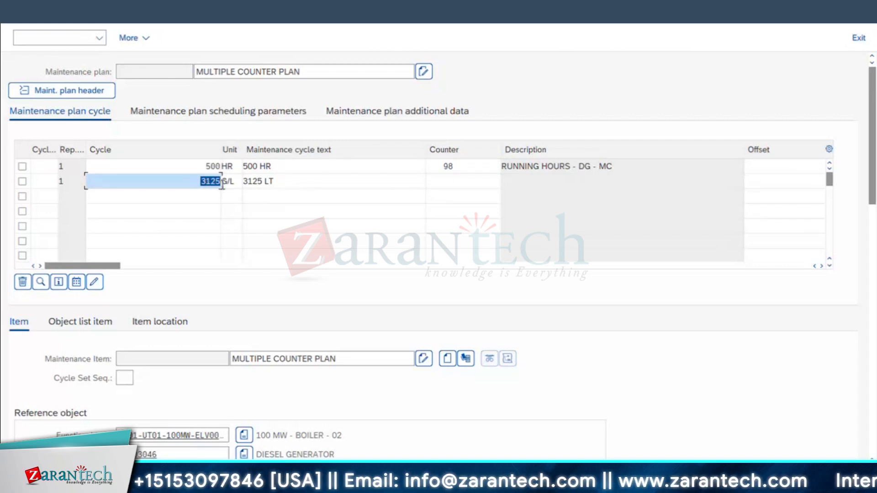
Examine the 500 HR and 3125 LT cycles alongside the OR - Link and AND - Link operation types in the scheduling parameters.
{"action": "left_click", "coordinate": [205, 165]}
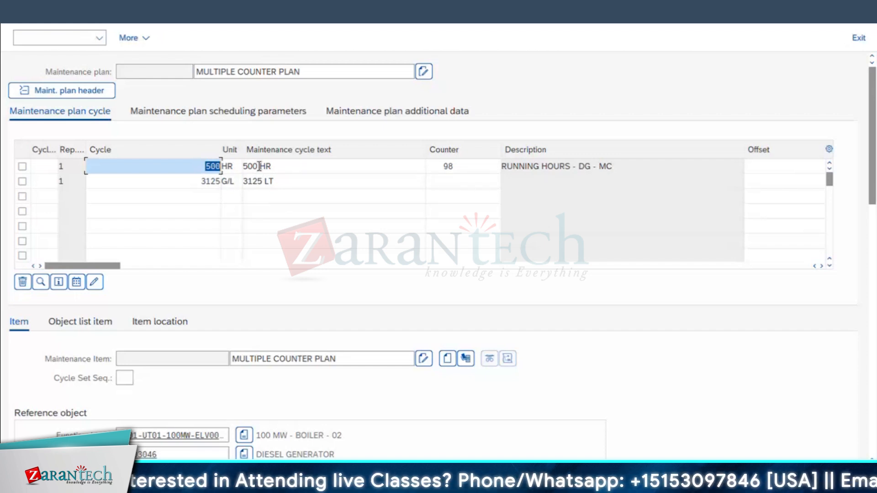
{"action": "left_click", "coordinate": [461, 179]}
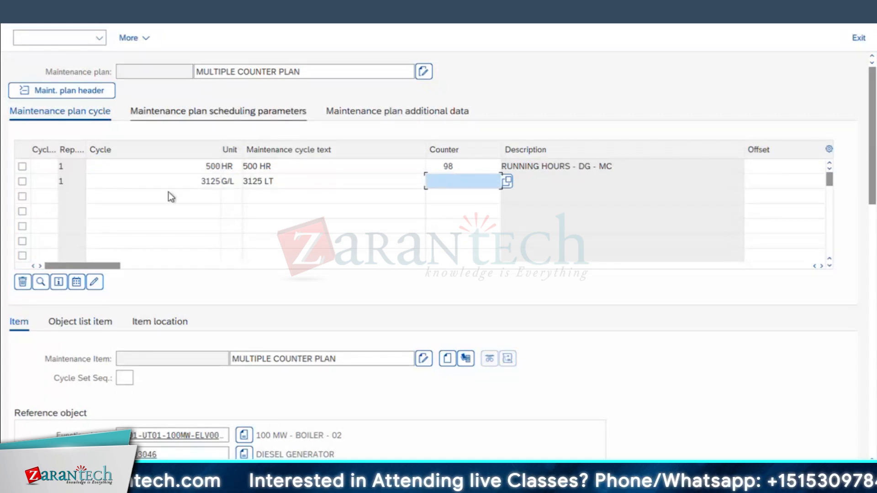
{"action": "left_click", "coordinate": [214, 166]}
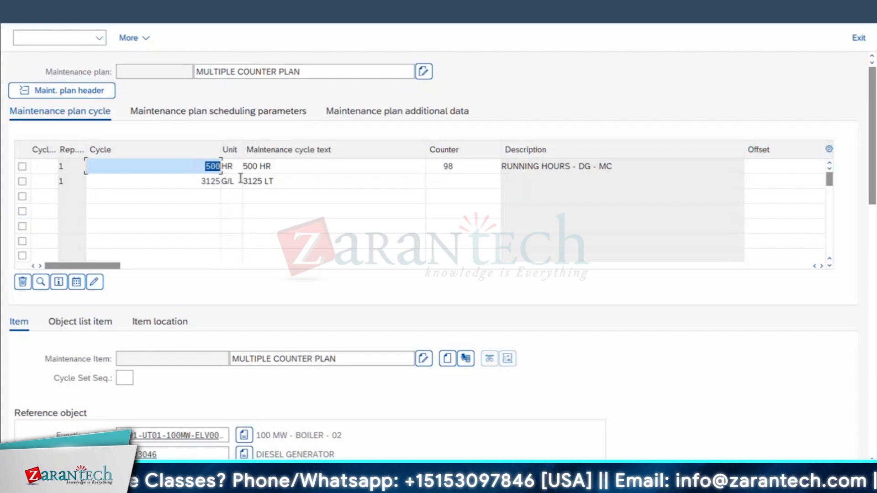
{"action": "key", "text": "Down"}
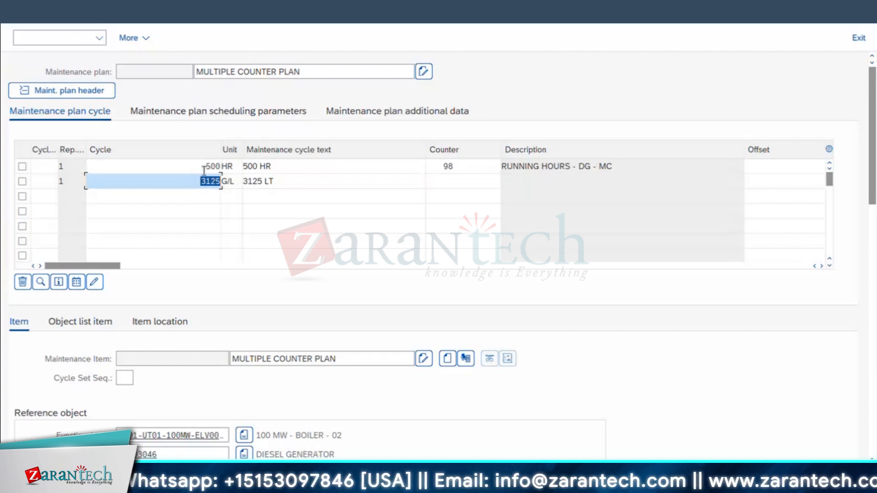
{"action": "key", "text": "Up"}
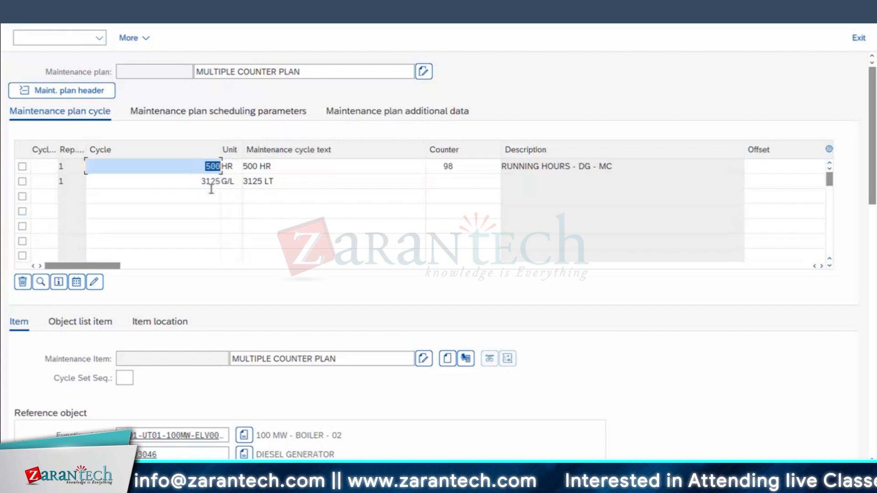
{"action": "left_click", "coordinate": [206, 182]}
{"action": "left_click", "coordinate": [214, 118]}
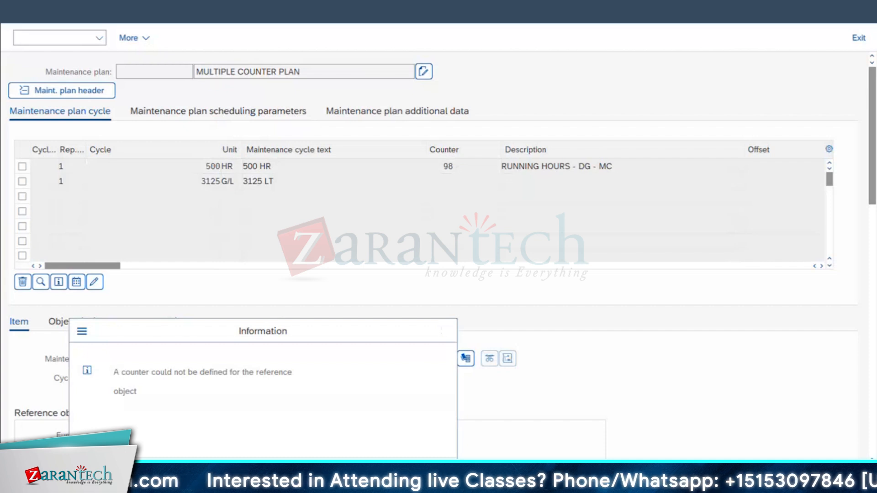
{"action": "key", "text": "Return"}
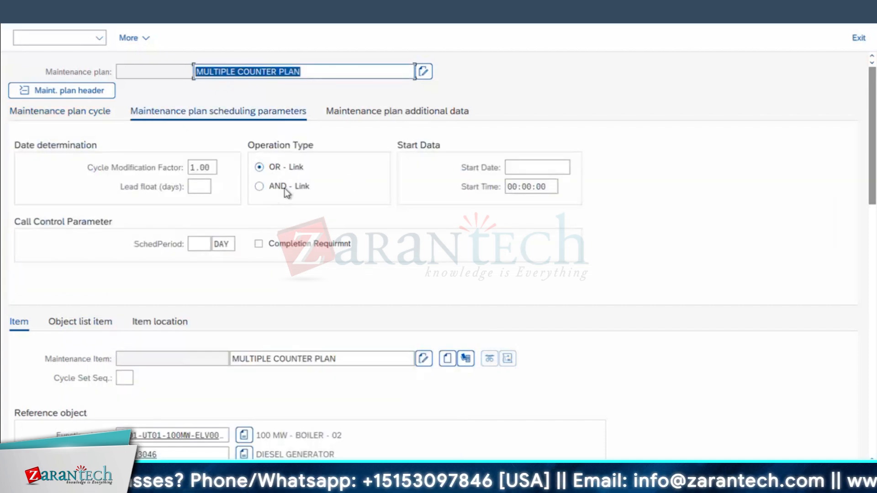
{"action": "left_click", "coordinate": [53, 113]}
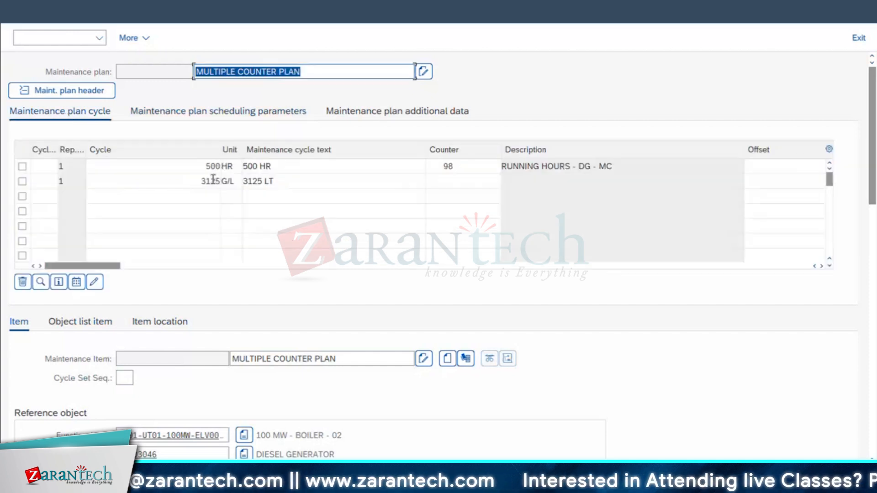
{"action": "left_click", "coordinate": [229, 114]}
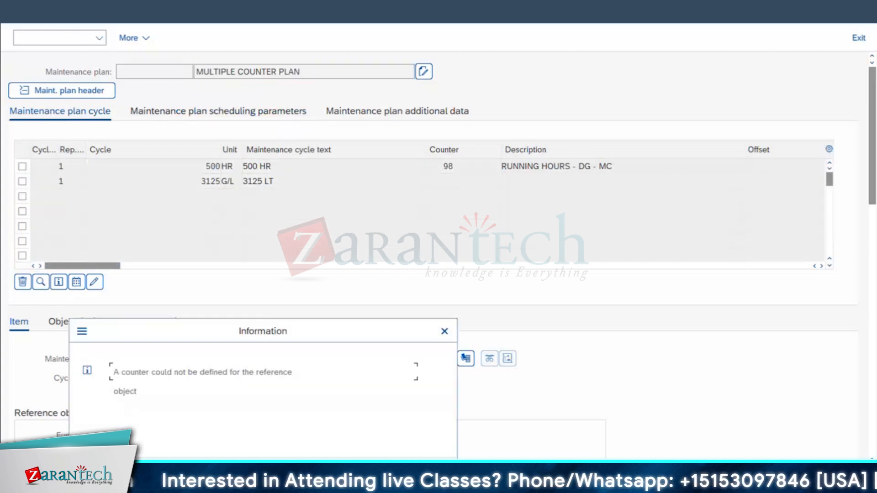
{"action": "left_click", "coordinate": [429, 469]}
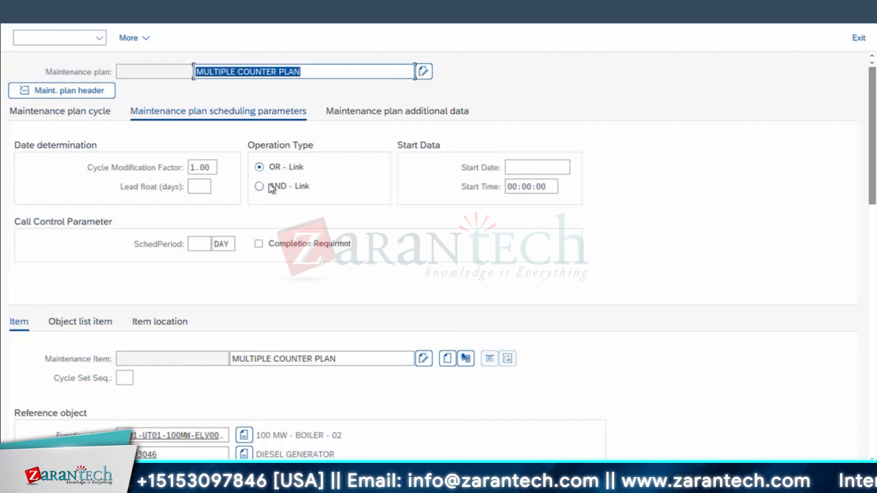
{"action": "left_click", "coordinate": [59, 111]}
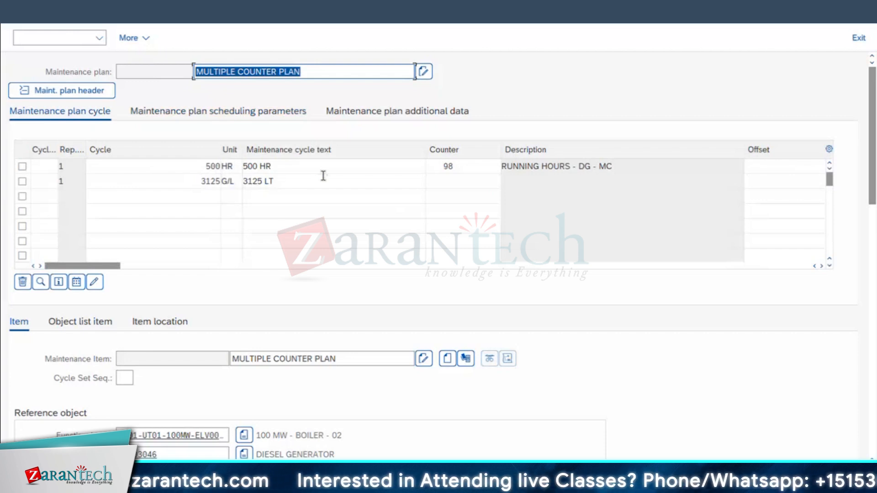
Set the operation type in the maintenance plan scheduling parameters to AND - Link.
{"action": "left_click", "coordinate": [196, 169]}
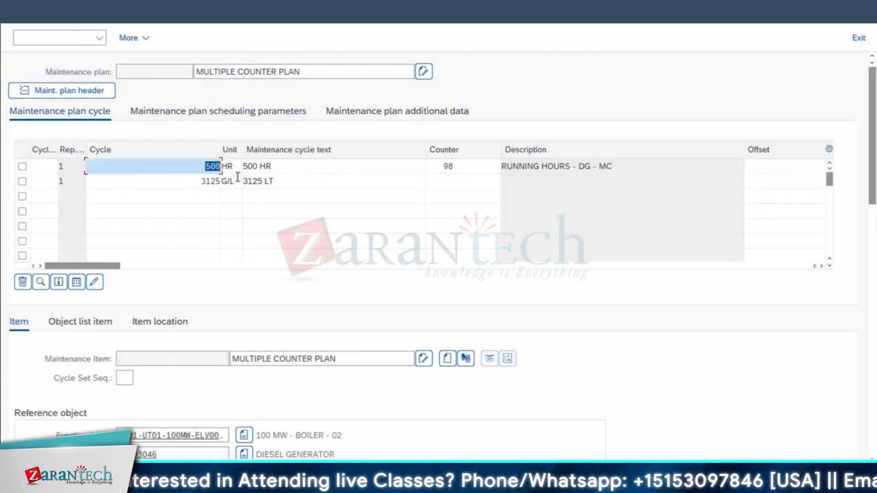
{"action": "left_click", "coordinate": [195, 183]}
{"action": "left_click", "coordinate": [233, 115]}
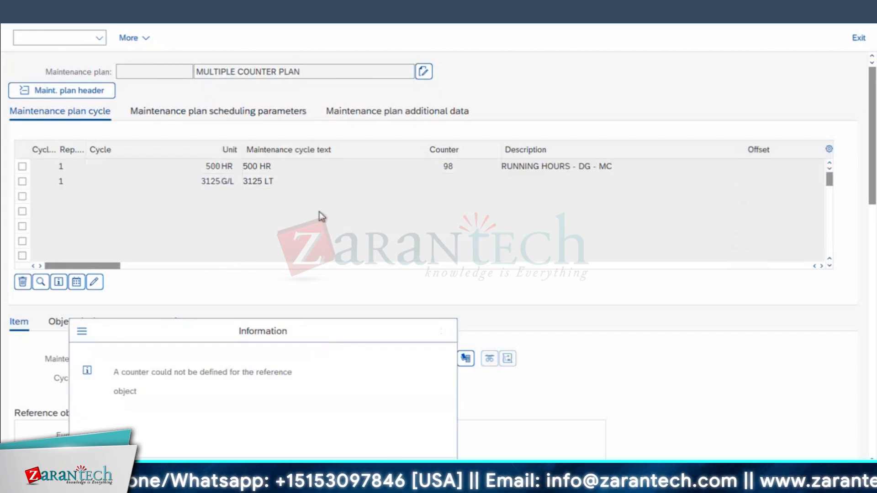
{"action": "key", "text": "Return"}
{"action": "left_click", "coordinate": [261, 187]}
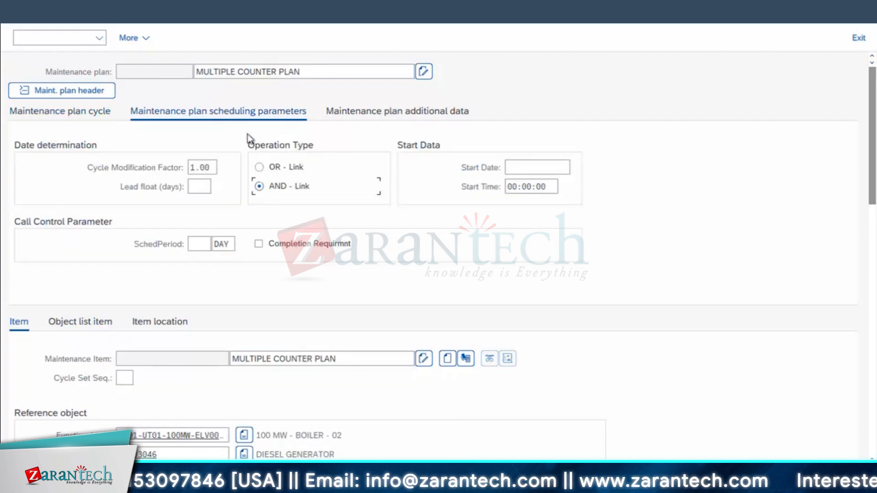
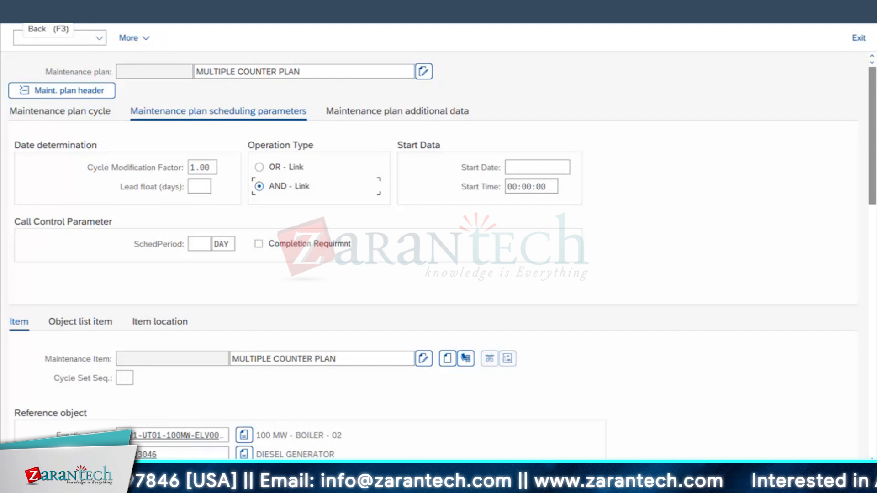
Leave the multiple counter plan without saving and start a new single cycle maintenance plan with category Maintenance Order.
{"action": "left_click", "coordinate": [22, 12]}
{"action": "left_click", "coordinate": [294, 276]}
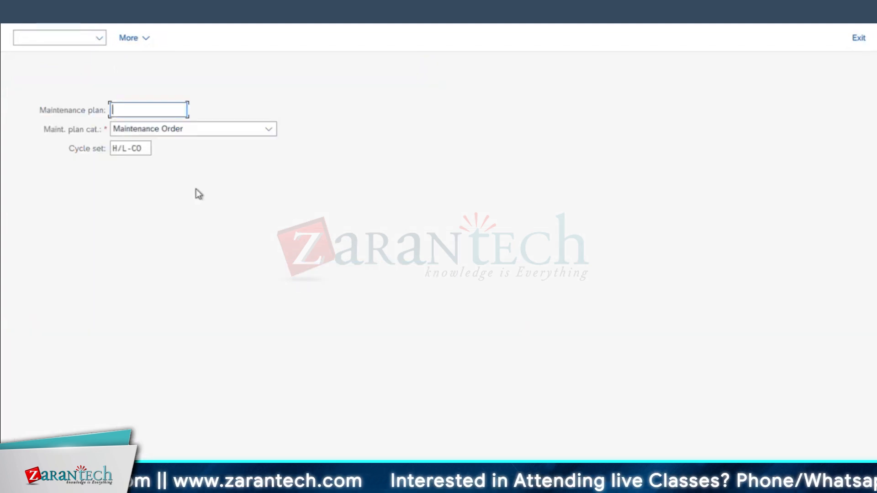
{"action": "left_click", "coordinate": [47, 39]}
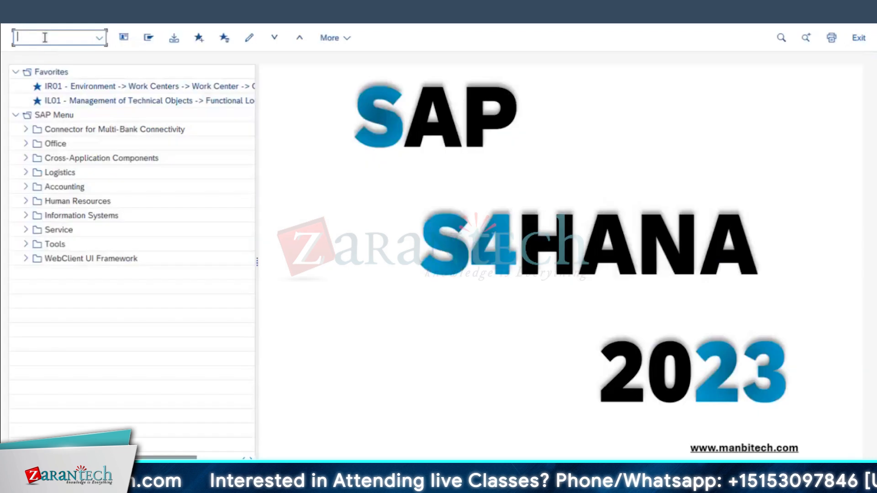
{"action": "type", "text": "ip42"}
{"action": "key", "text": "Return"}
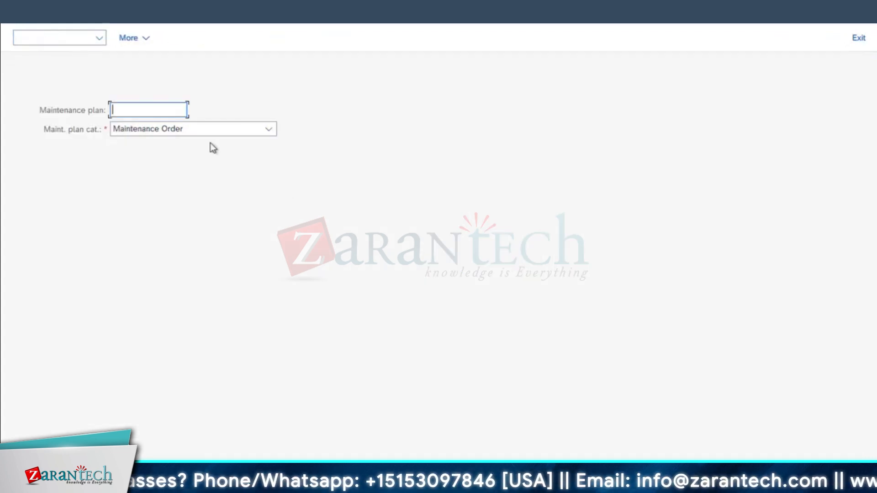
{"action": "key", "text": "Return"}
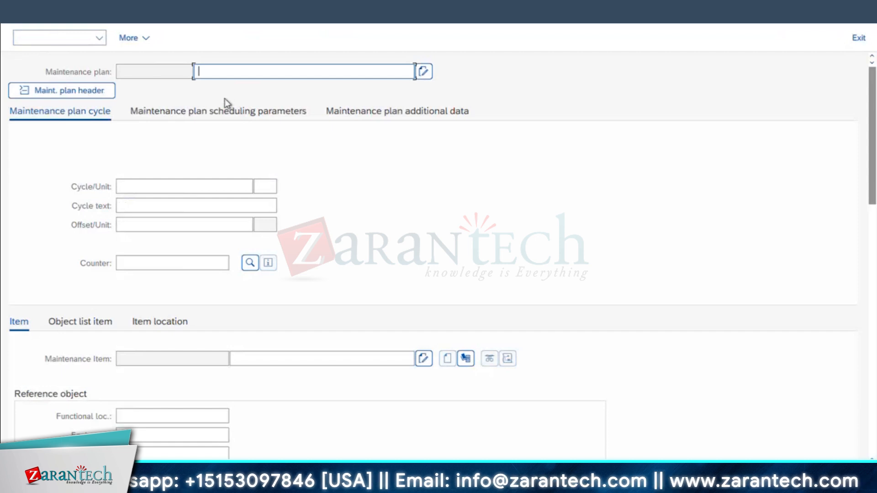
Enter SINGLE CYCLE - GREASING OF MOTOR-pr as the maintenance plan text.
{"action": "key", "text": "BackSpace"}
{"action": "left_click", "coordinate": [234, 112]}
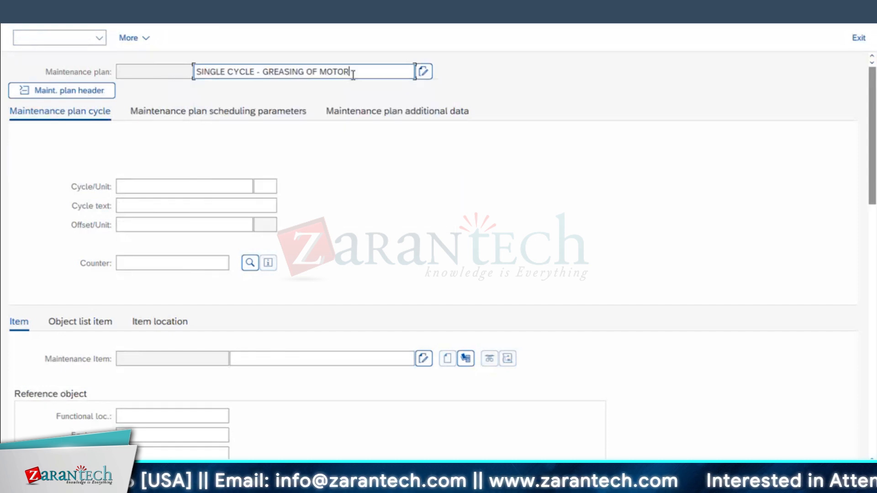
{"action": "type", "text": "pr"}
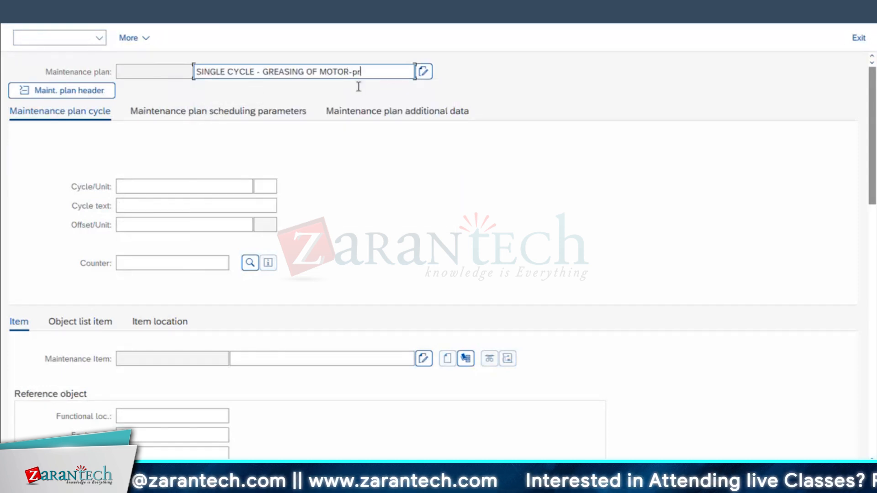
{"action": "key", "text": "BackSpace"}
{"action": "type", "text": "r"}
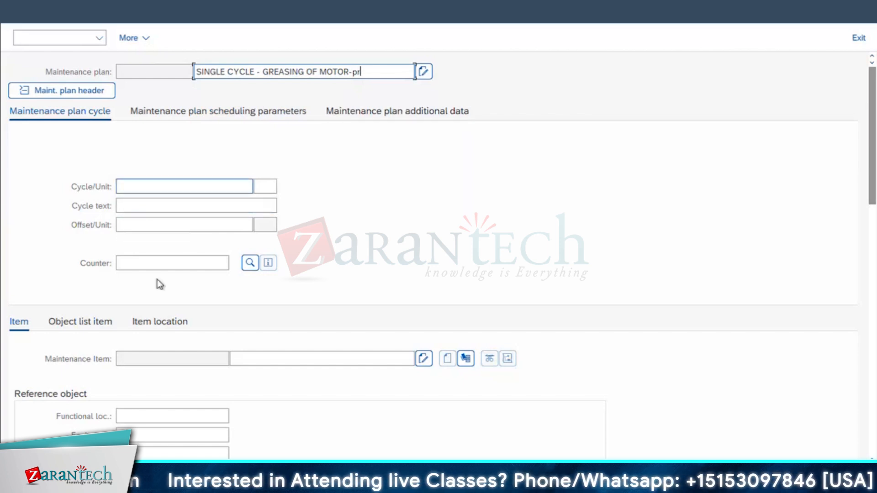
{"action": "left_click", "coordinate": [165, 263]}
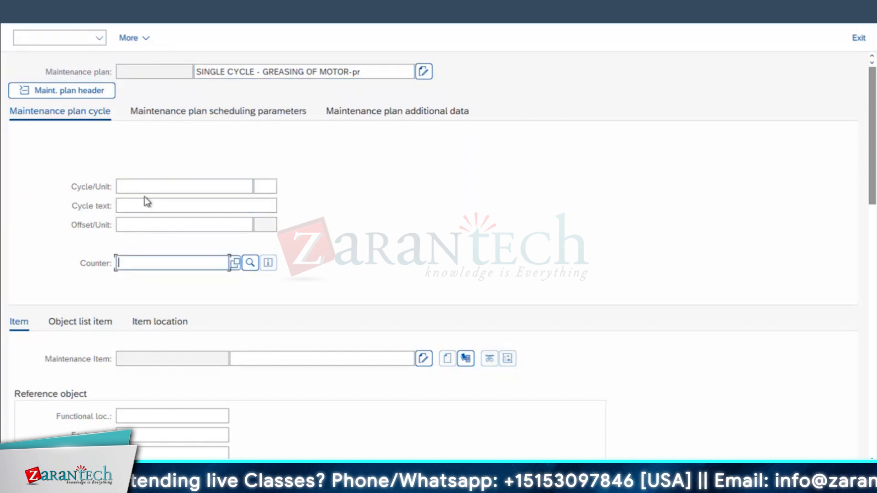
{"action": "left_click", "coordinate": [237, 264]}
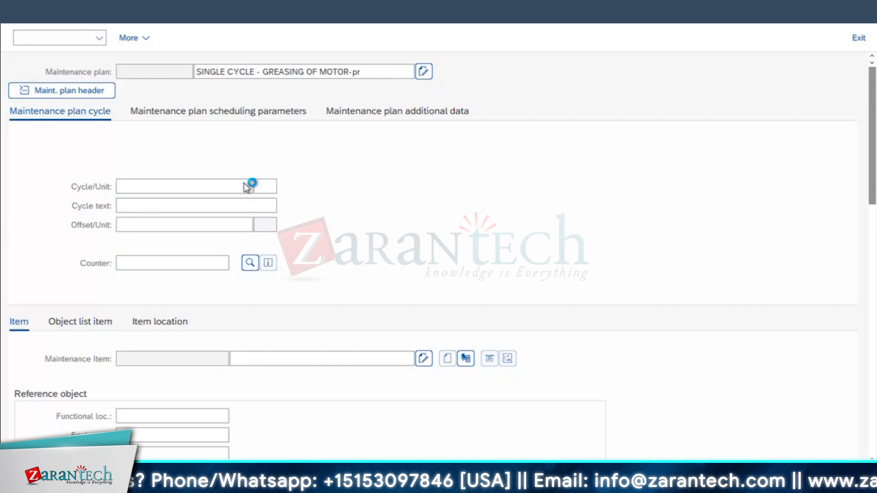
{"action": "left_click", "coordinate": [529, 154]}
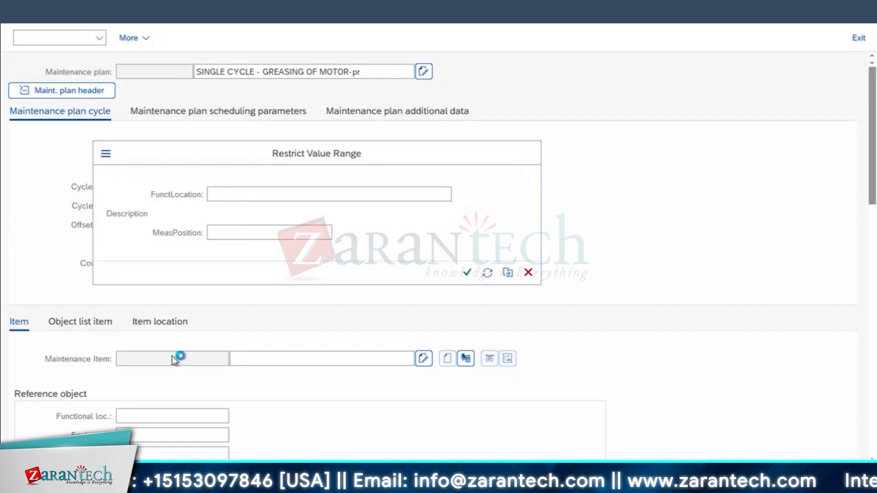
Set the maintenance item's reference equipment to 10003046.
{"action": "left_click", "coordinate": [134, 436]}
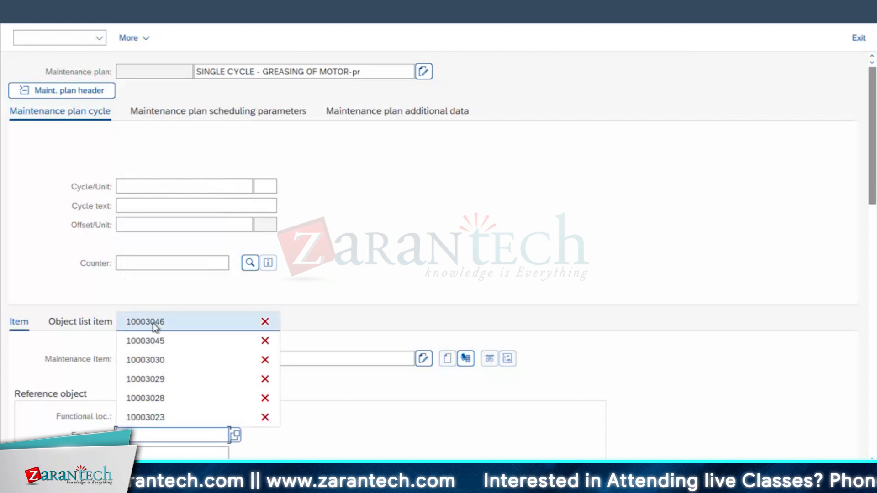
{"action": "left_click", "coordinate": [156, 326]}
{"action": "key", "text": "Return"}
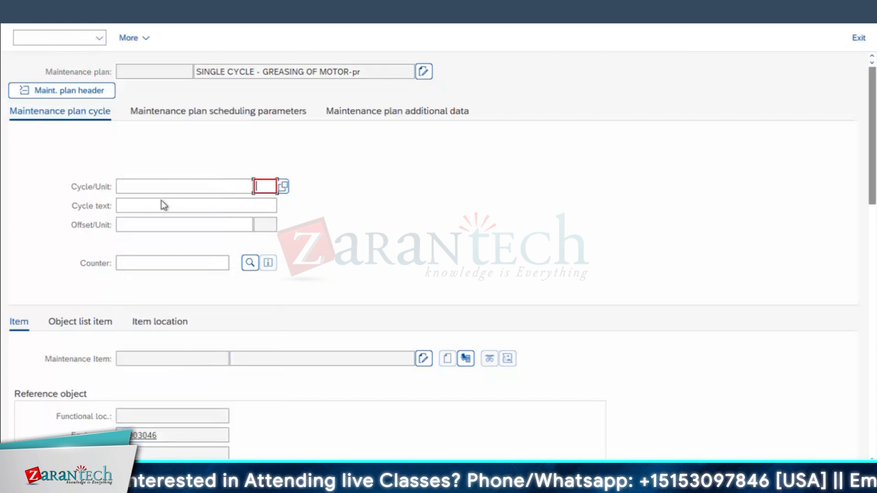
{"action": "left_click", "coordinate": [172, 269]}
{"action": "left_click", "coordinate": [251, 263]}
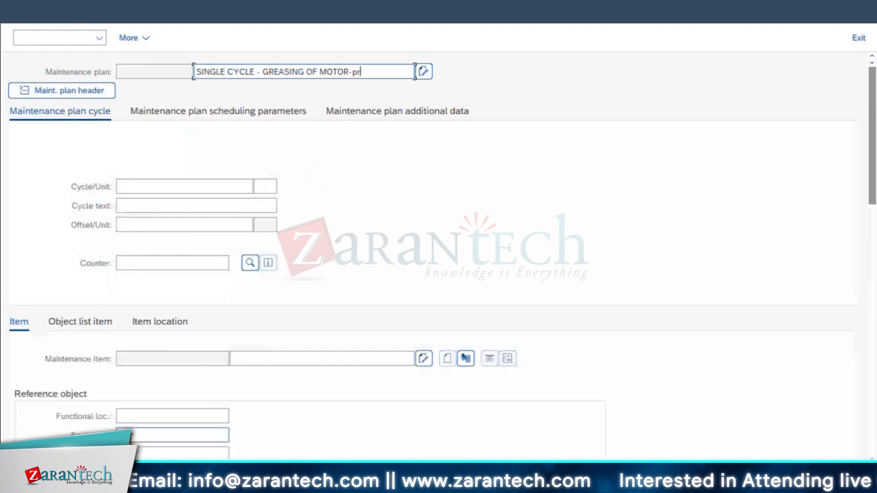
{"action": "left_click", "coordinate": [169, 435]}
{"action": "left_click", "coordinate": [160, 329]}
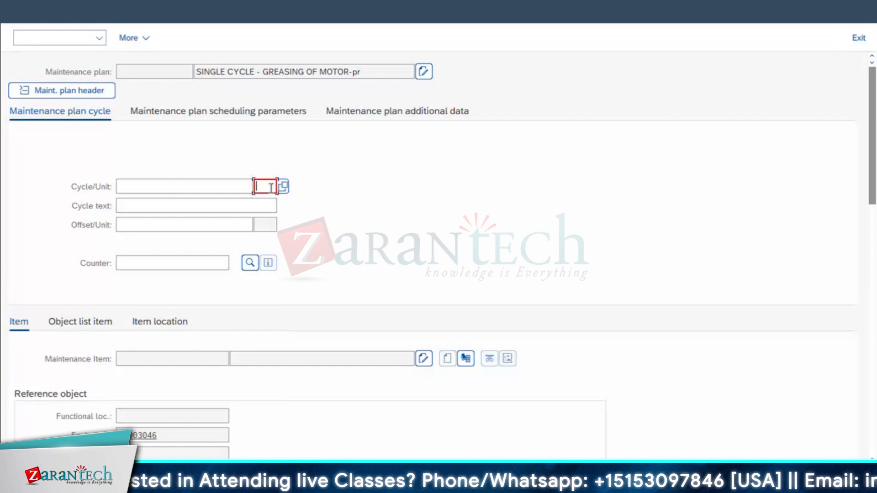
Set the maintenance plan cycle to 500 with unit HR.
{"action": "type", "text": "hr"}
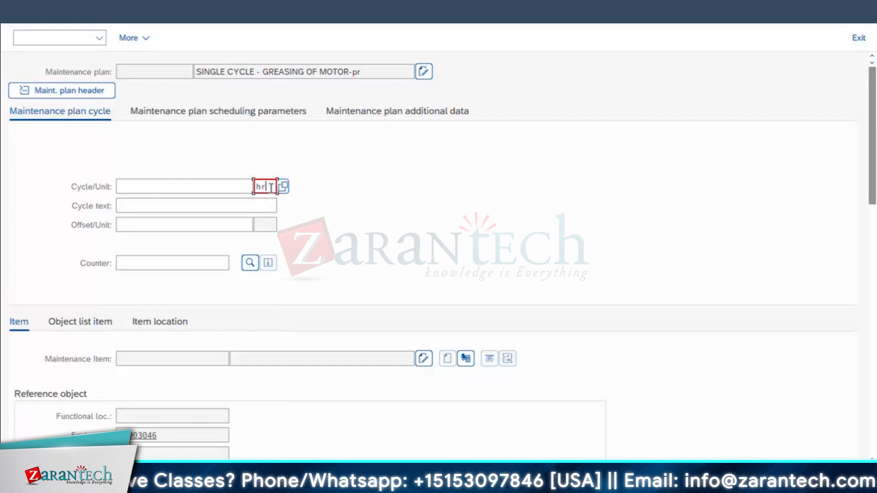
{"action": "left_click_drag", "start_coordinate": [269, 188], "coordinate": [213, 188]}
{"action": "key", "text": "Return"}
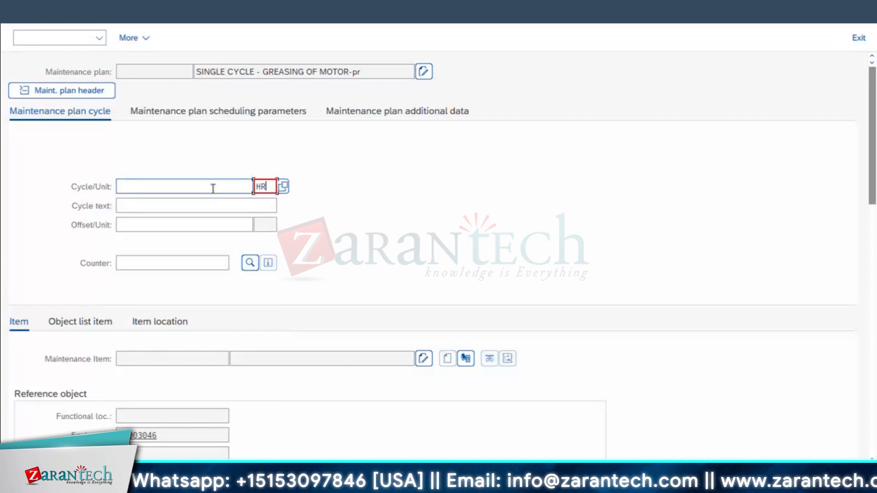
{"action": "key", "text": "shift+Tab"}
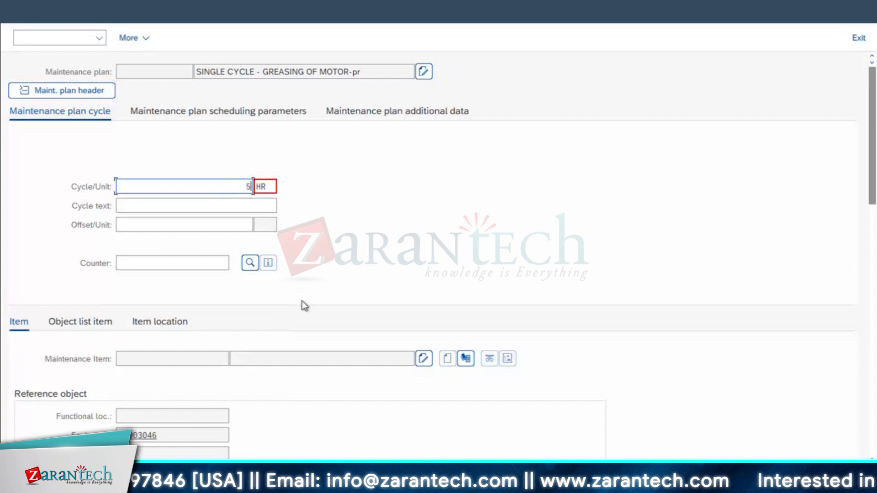
{"action": "type", "text": "500"}
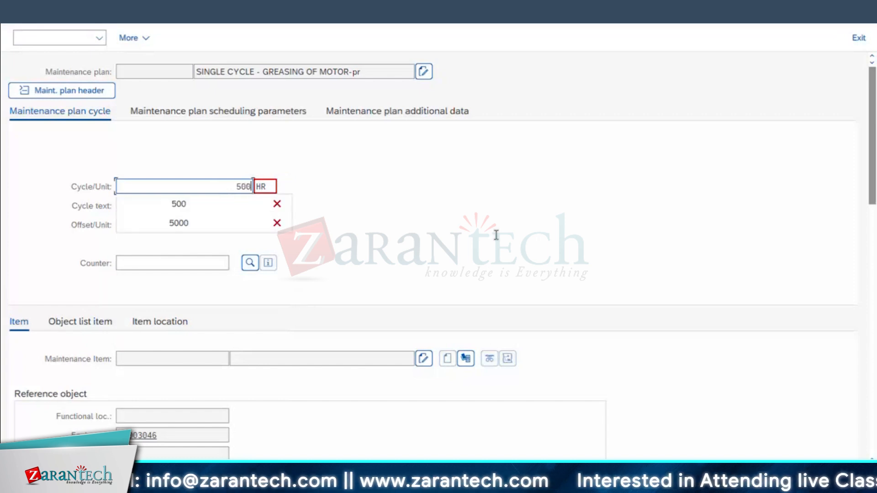
Assign counter 98, RUNNING HOURS - DG - MC, to the plan and set the cycle unit to H.
{"action": "left_click", "coordinate": [250, 262]}
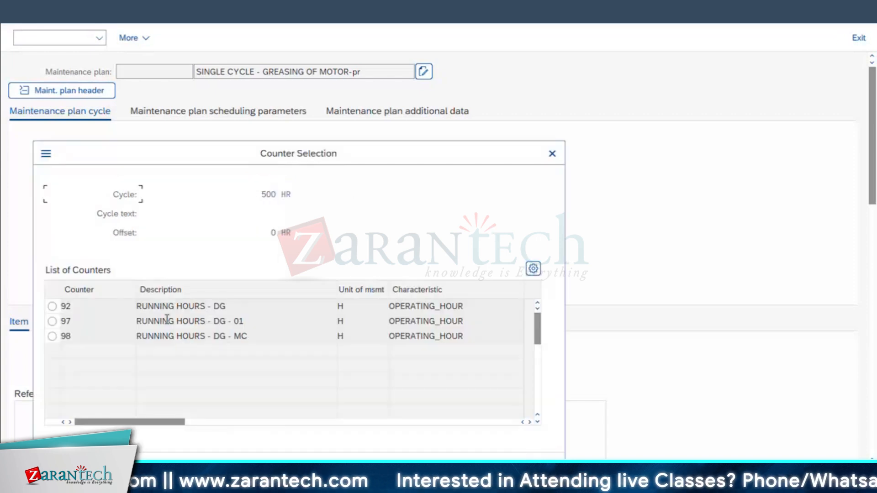
{"action": "left_click", "coordinate": [52, 337]}
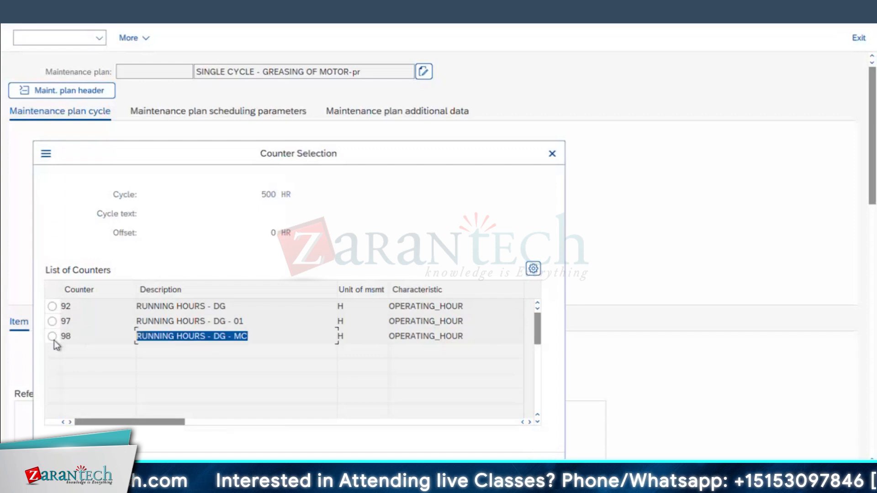
{"action": "left_click", "coordinate": [511, 465]}
{"action": "left_click", "coordinate": [267, 187]}
{"action": "key", "text": "BackSpace"}
{"action": "key", "text": "Return"}
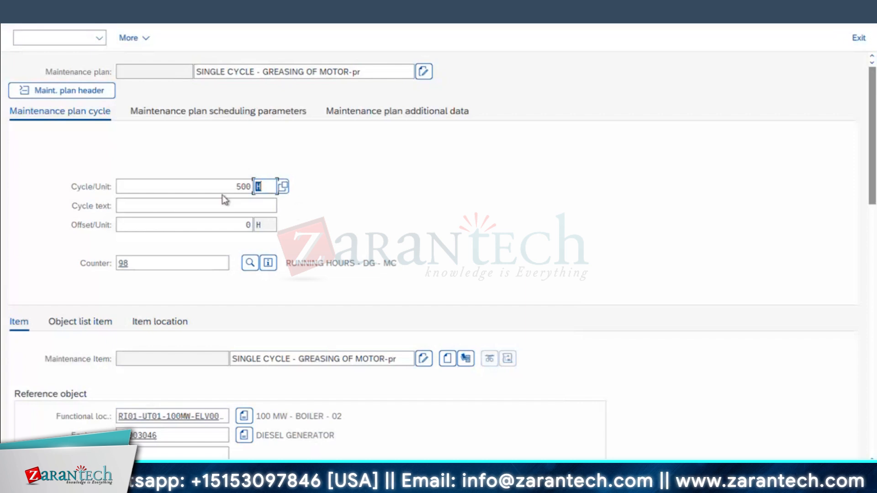
{"action": "double_click", "coordinate": [244, 187]}
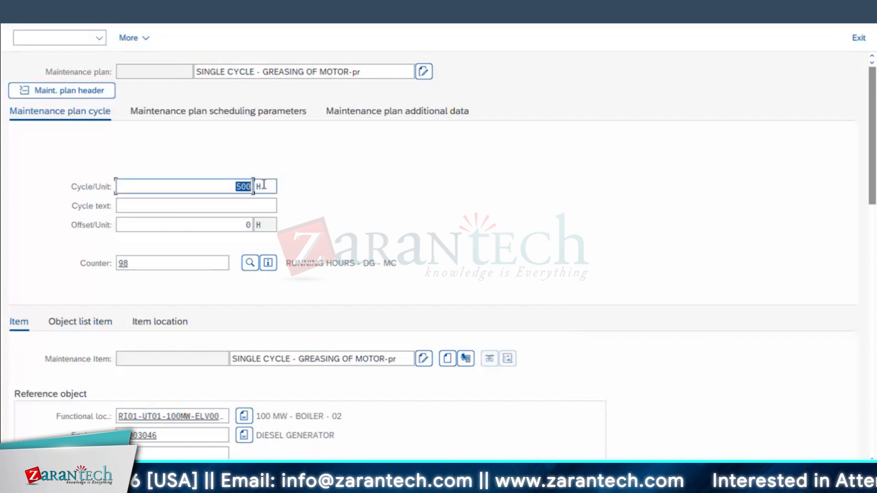
{"action": "key", "text": "Tab"}
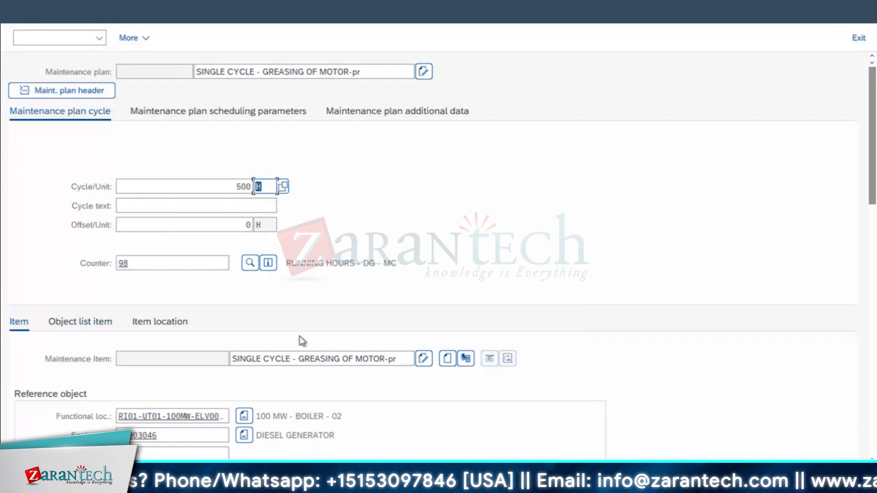
Assign the equipment task list DIESEL GENERATOR - MTNCE HOURLY, group 10 counter 3, to the maintenance item, excluding general and functional location lists from the selection.
{"action": "scroll", "coordinate": [510, 414], "scroll_direction": "down", "scroll_amount": 1}
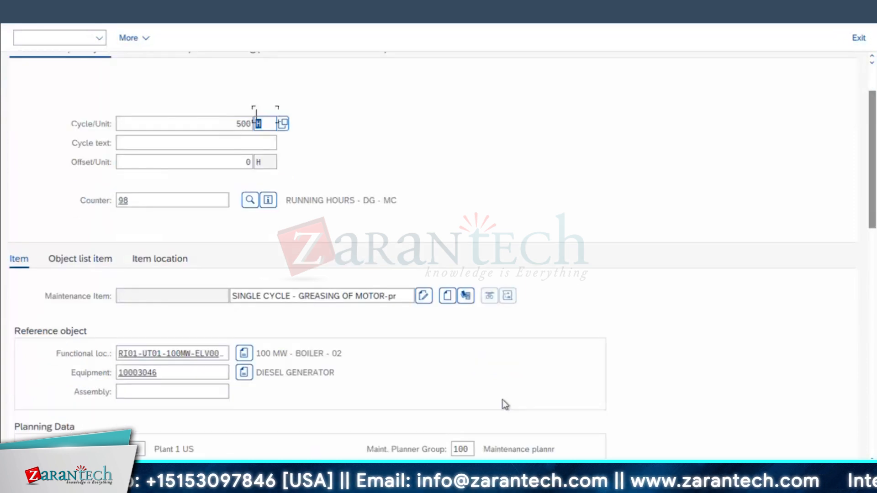
{"action": "scroll", "coordinate": [505, 405], "scroll_direction": "down", "scroll_amount": 1}
{"action": "scroll", "coordinate": [502, 396], "scroll_direction": "down", "scroll_amount": 5}
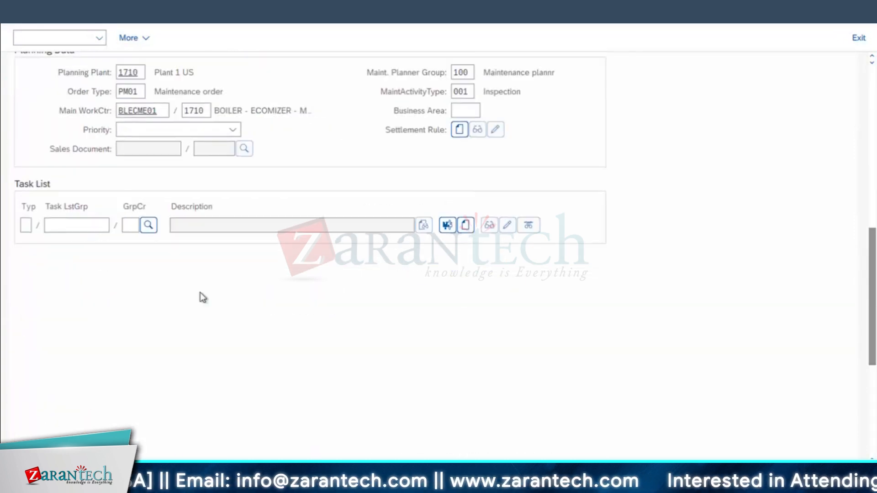
{"action": "scroll", "coordinate": [201, 295], "scroll_direction": "down", "scroll_amount": 1}
{"action": "left_click", "coordinate": [148, 171]}
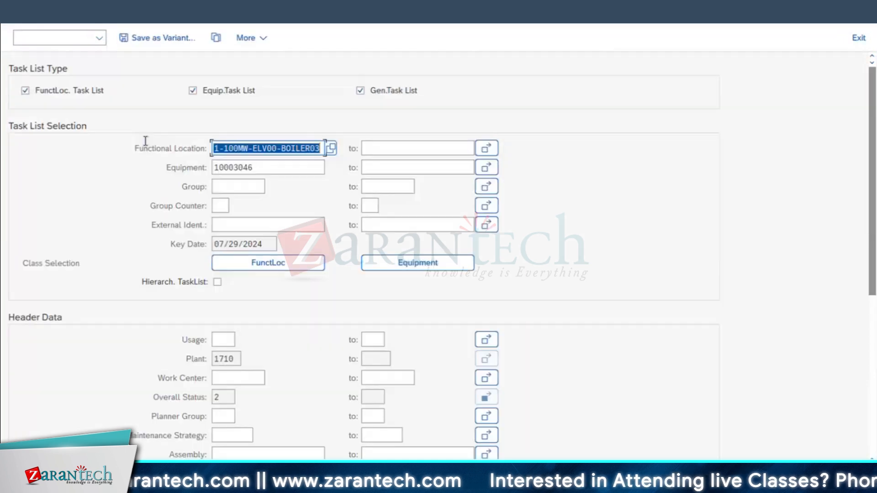
{"action": "left_click", "coordinate": [362, 91]}
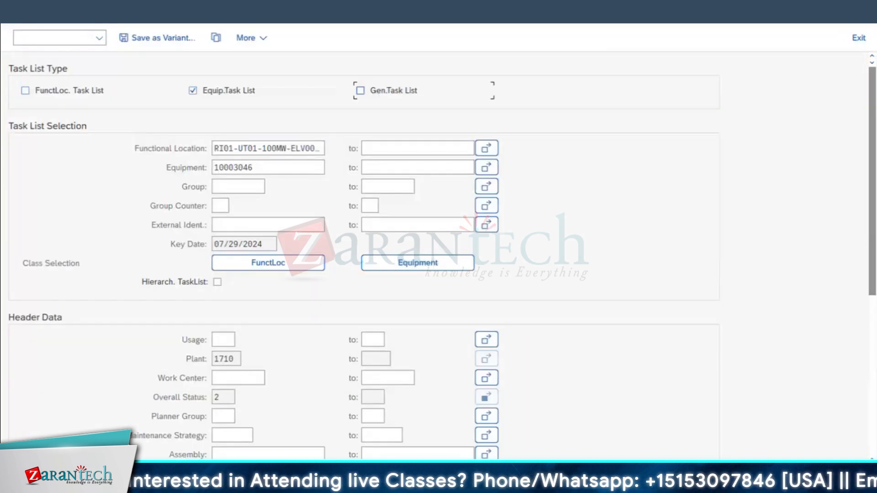
{"action": "key", "text": "F8"}
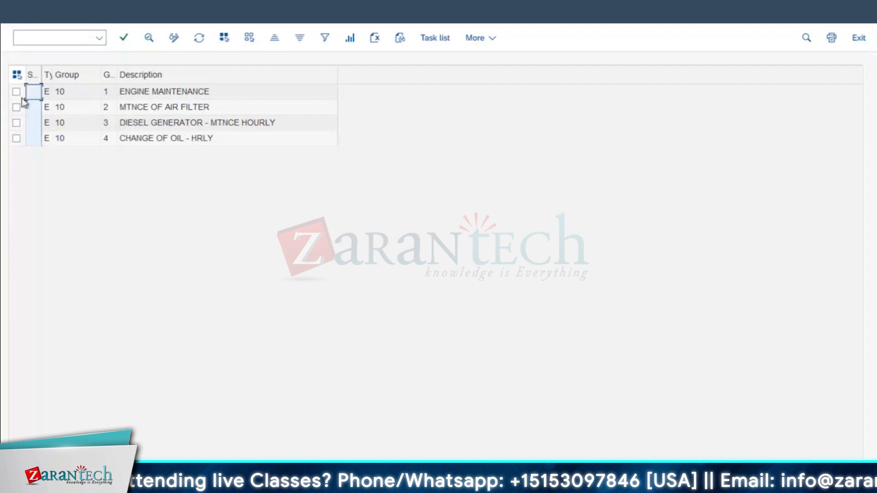
{"action": "double_click", "coordinate": [50, 74]}
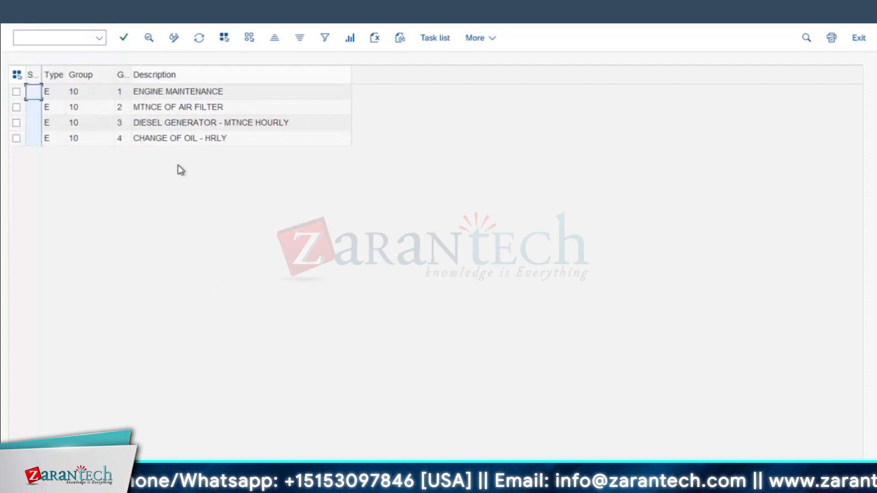
{"action": "left_click", "coordinate": [17, 123]}
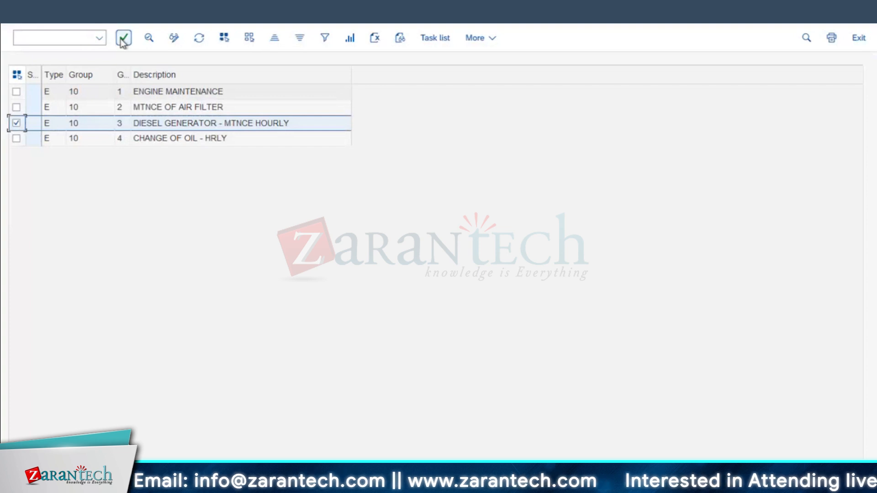
{"action": "left_click", "coordinate": [123, 39]}
Set the late and early completion shift factors to 100% and both tolerances to 10% in the plan's scheduling parameters.
{"action": "scroll", "coordinate": [393, 377], "scroll_direction": "up", "scroll_amount": 5}
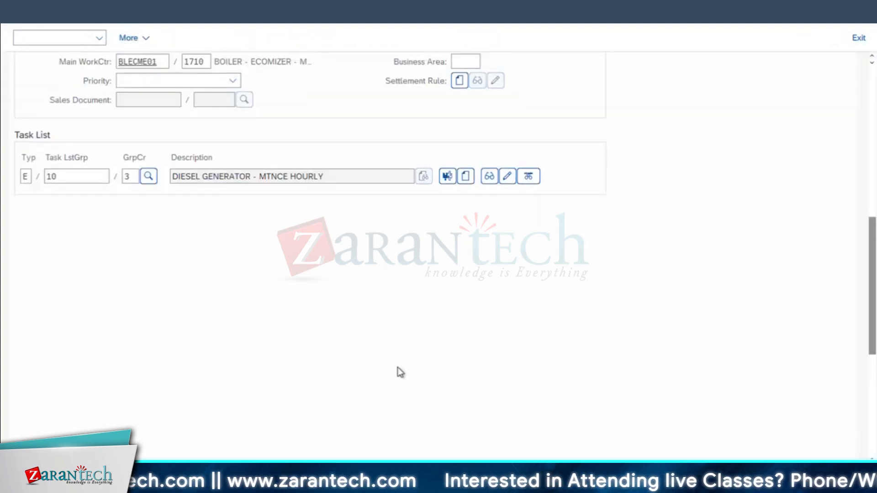
{"action": "scroll", "coordinate": [436, 380], "scroll_direction": "up", "scroll_amount": 1}
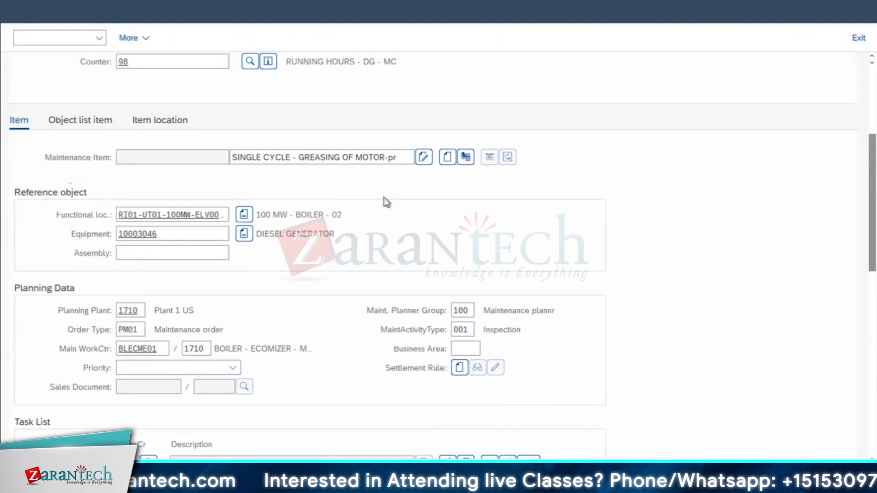
{"action": "scroll", "coordinate": [390, 251], "scroll_direction": "up", "scroll_amount": 4}
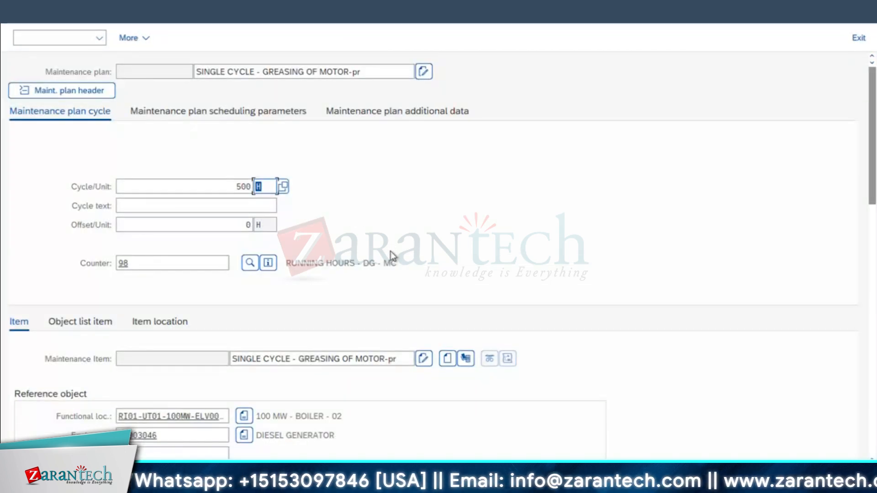
{"action": "left_click", "coordinate": [237, 115]}
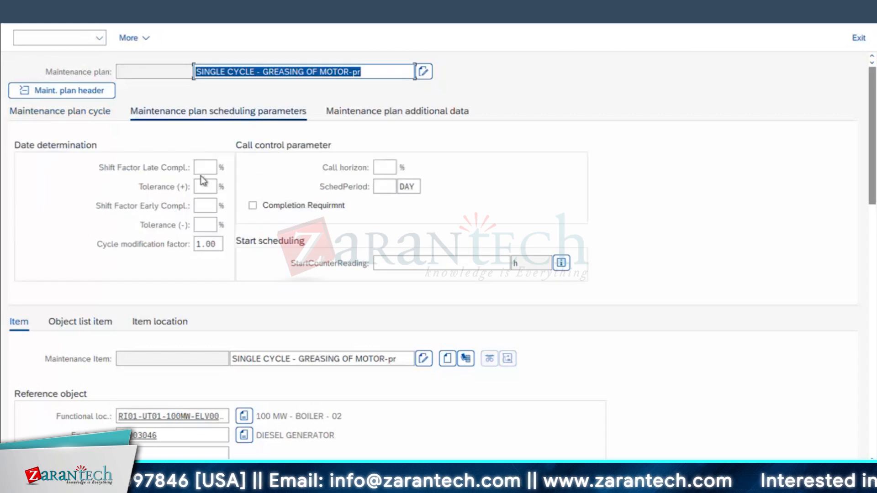
{"action": "left_click", "coordinate": [210, 169]}
{"action": "type", "text": "100"}
{"action": "left_click", "coordinate": [208, 186]}
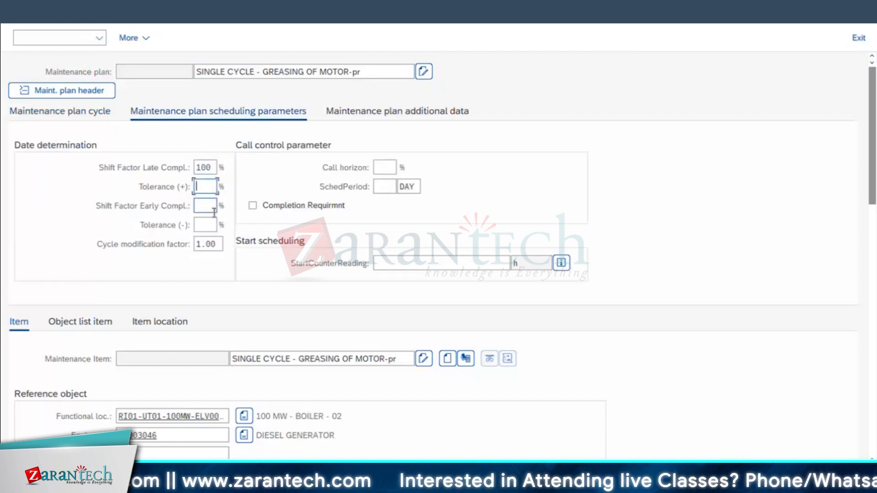
{"action": "left_click", "coordinate": [209, 203]}
{"action": "key", "text": "Tab"}
{"action": "type", "text": "10"}
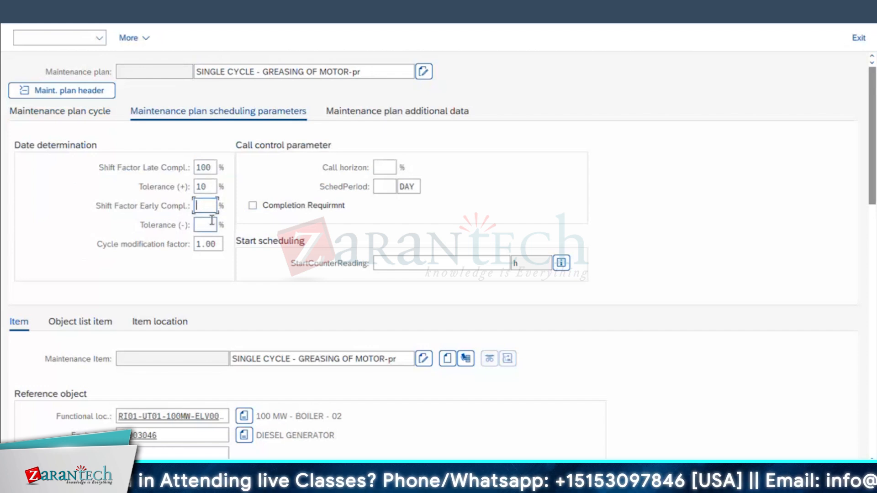
{"action": "left_click", "coordinate": [212, 221]}
{"action": "type", "text": "10"}
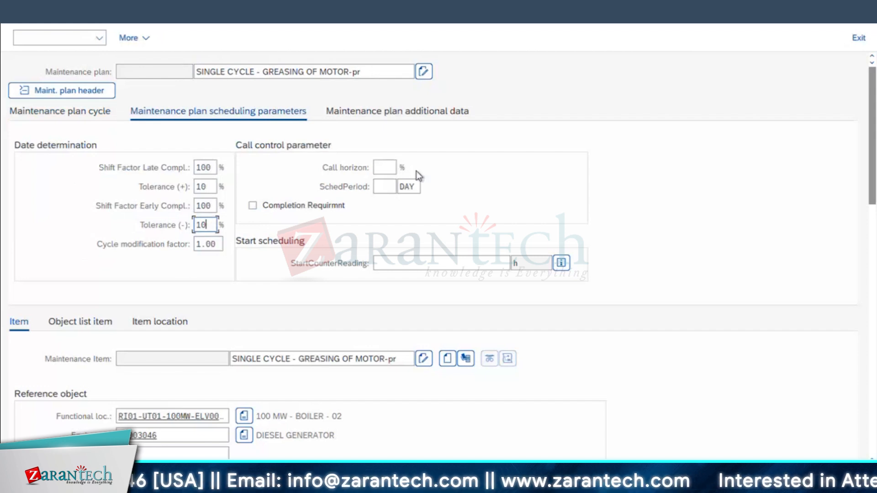
Set the call horizon to 90%, the scheduling period to 3 YR and the start counter reading to 0.
{"action": "left_click", "coordinate": [384, 167]}
{"action": "left_click", "coordinate": [389, 185]}
{"action": "left_click", "coordinate": [381, 186]}
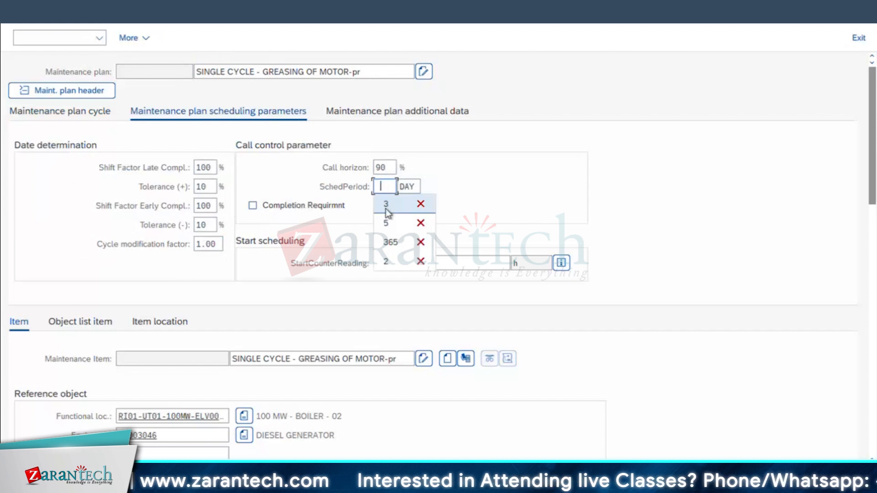
{"action": "left_click", "coordinate": [387, 205]}
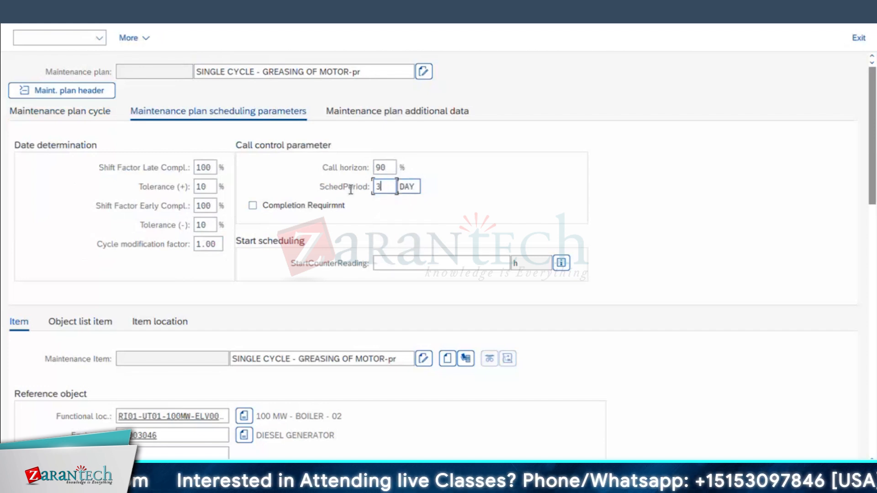
{"action": "key", "text": "Tab"}
{"action": "type", "text": "YR"}
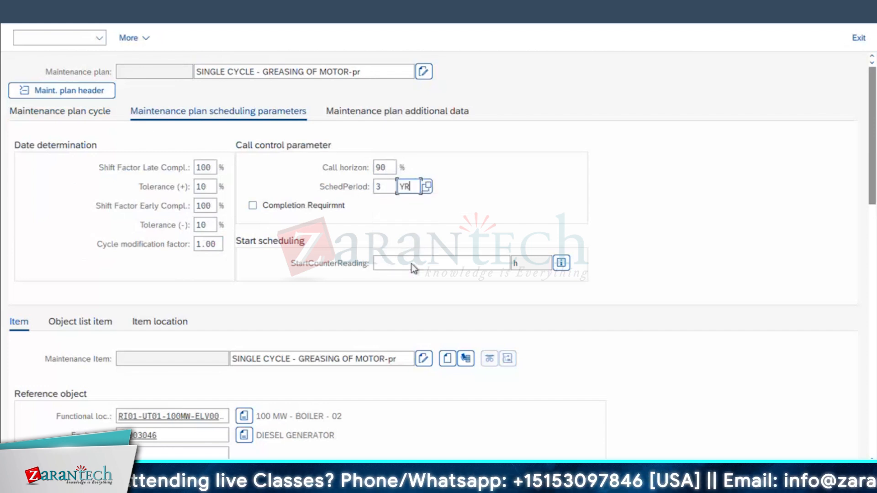
{"action": "key", "text": "Tab"}
{"action": "left_click", "coordinate": [474, 277]}
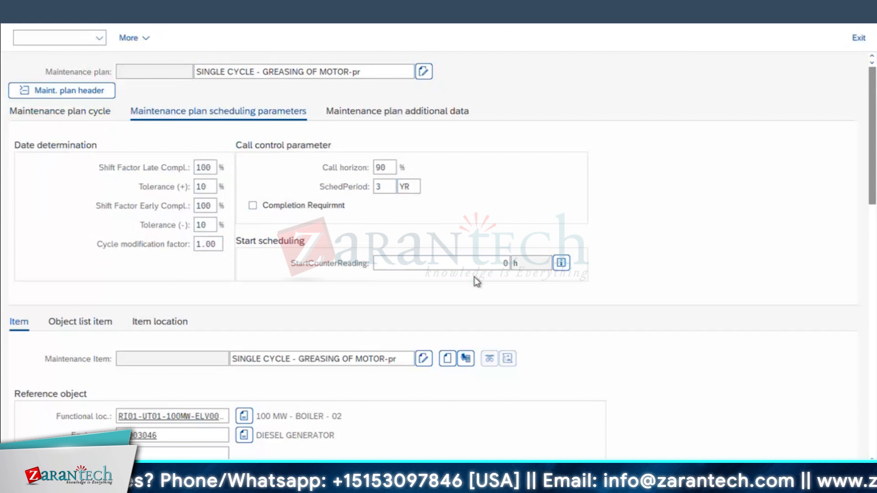
Set the sort field to Boiler Mechanical Team and the authorization group to 3000, and save the maintenance plan.
{"action": "left_click", "coordinate": [346, 117]}
{"action": "left_click", "coordinate": [191, 147]}
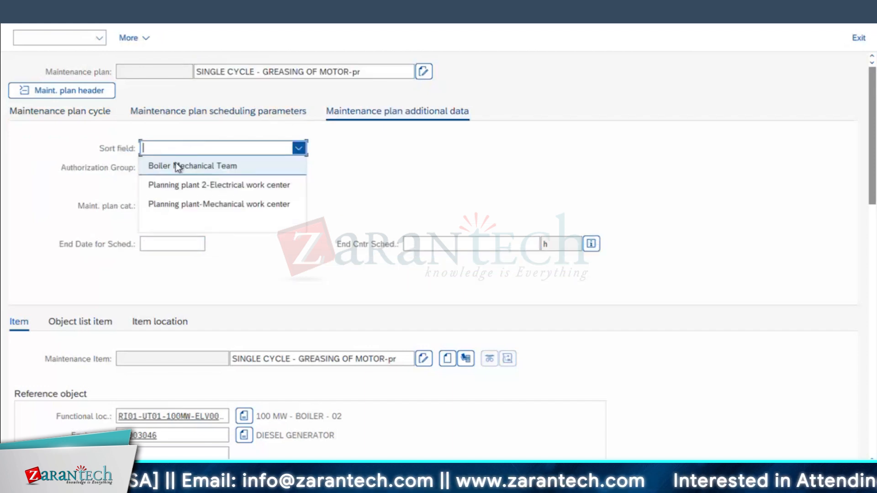
{"action": "left_click", "coordinate": [177, 166]}
{"action": "left_click", "coordinate": [155, 170]}
{"action": "type", "text": "3000"}
{"action": "key", "text": "Return"}
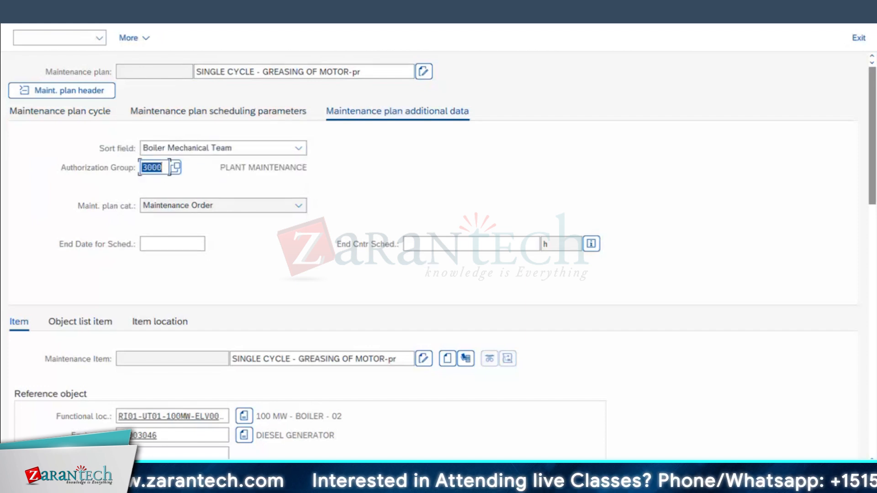
{"action": "key", "text": "ctrl+s"}
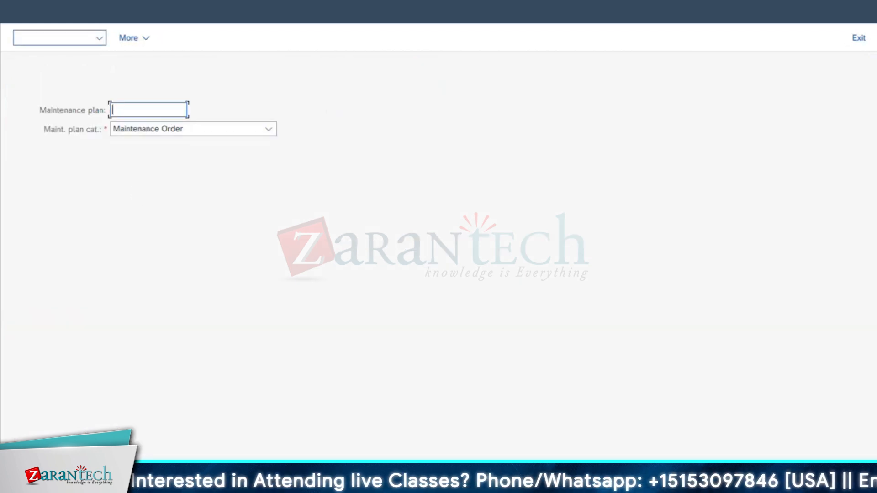
Start scheduling of maintenance plan 188 with a cycle start counter reading of 0 H and save the schedule.
{"action": "left_click", "coordinate": [45, 8]}
{"action": "left_click", "coordinate": [69, 60]}
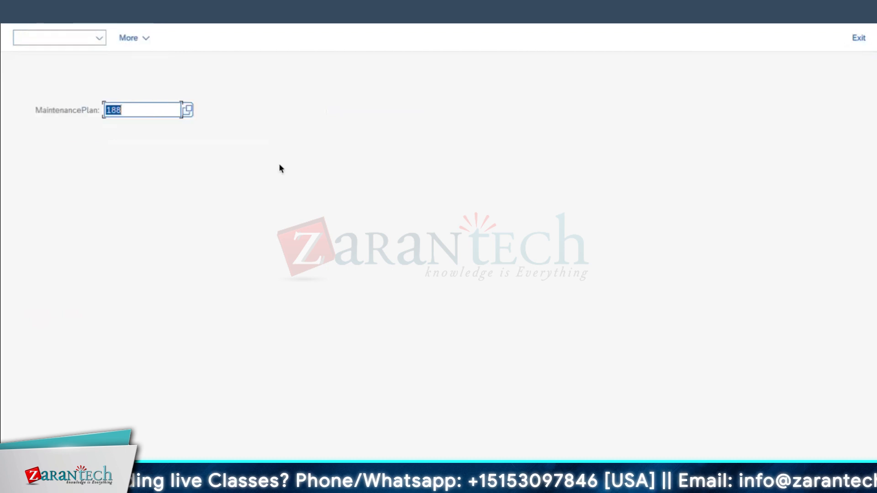
{"action": "key", "text": "Return"}
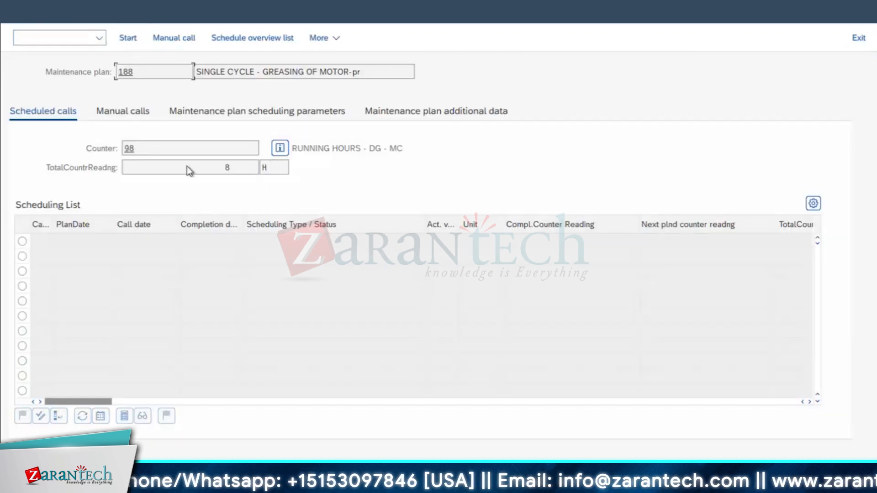
{"action": "left_click", "coordinate": [133, 40]}
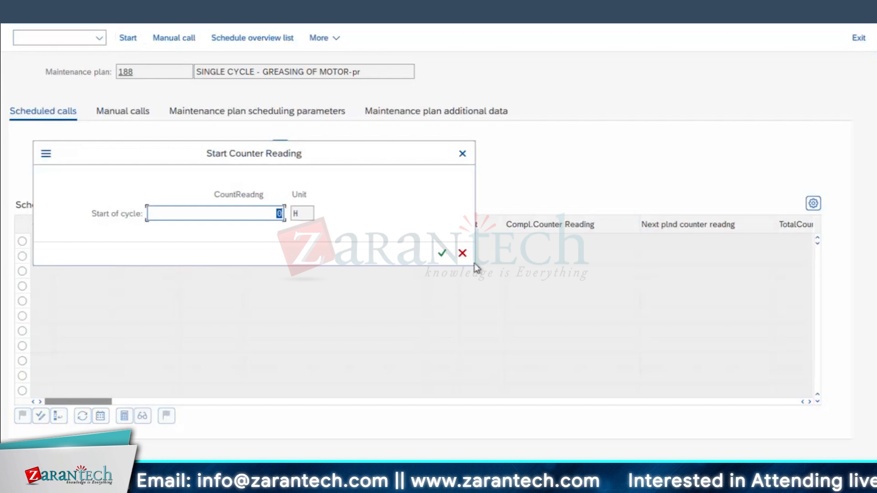
{"action": "left_click", "coordinate": [442, 253]}
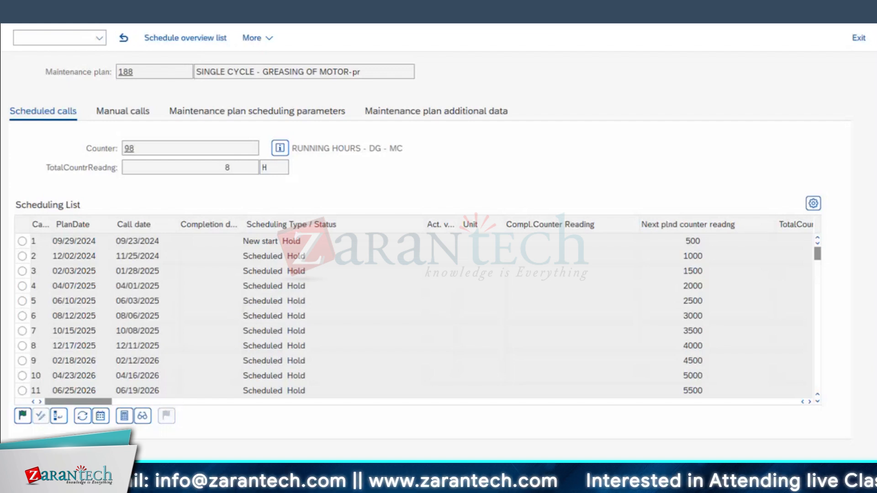
{"action": "key", "text": "Return"}
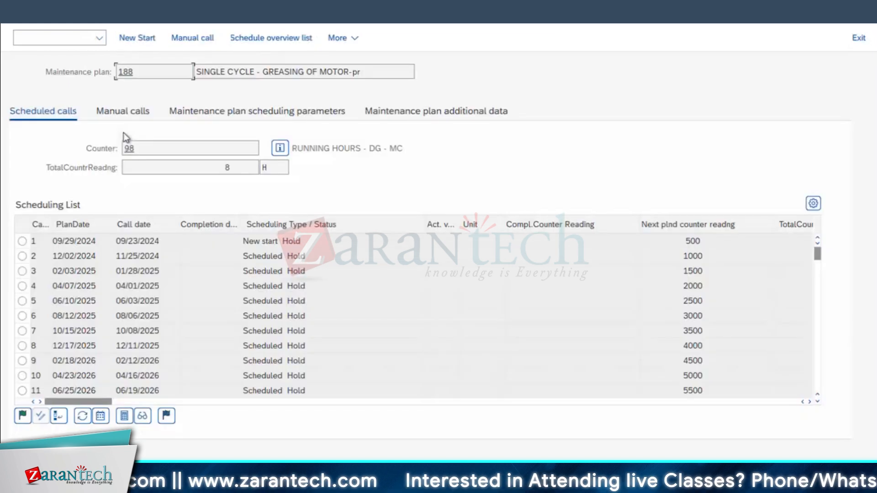
Open a new session, start measurement document creation (IK11) for measuring point 98 and check the total counter reading.
{"action": "left_click_drag", "start_coordinate": [53, 242], "coordinate": [77, 241]}
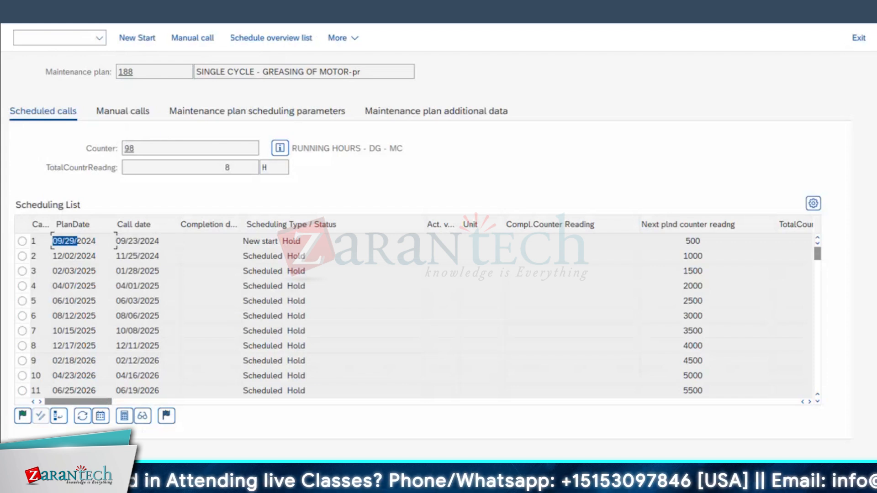
{"action": "mouse_move", "coordinate": [191, 486]}
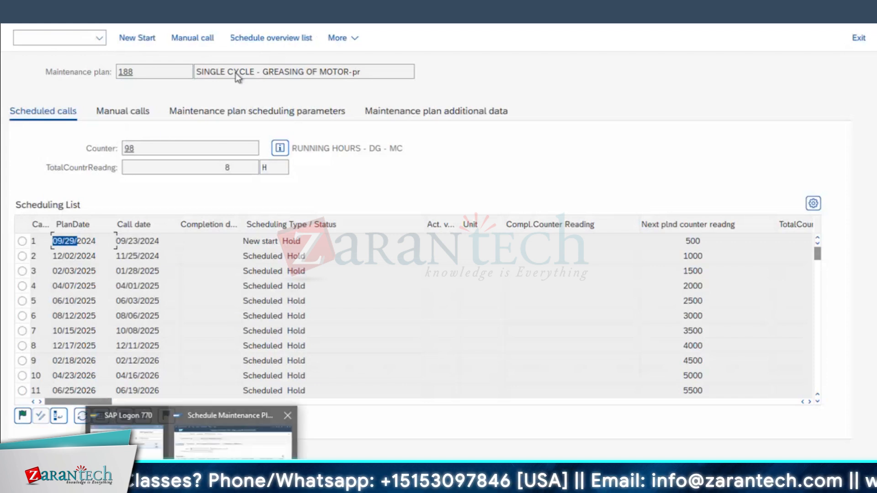
{"action": "left_click", "coordinate": [263, 3]}
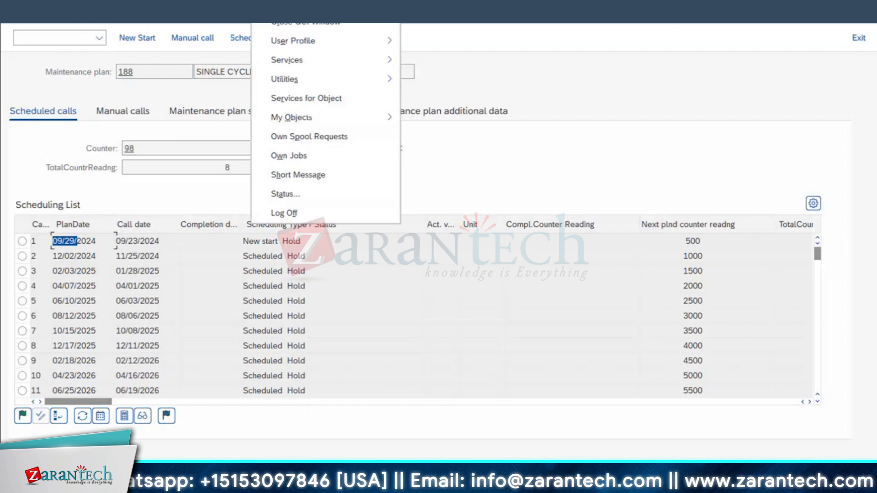
{"action": "left_click", "coordinate": [292, 4]}
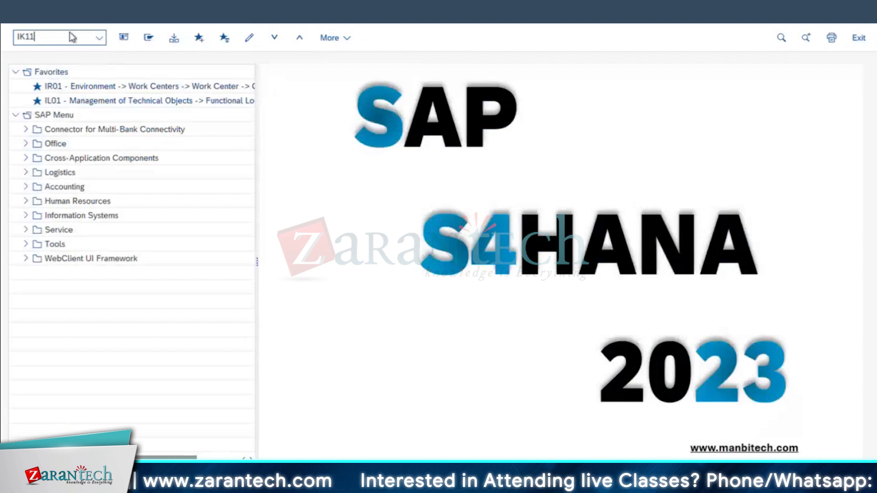
{"action": "key", "text": "Return"}
{"action": "type", "text": "98"}
{"action": "key", "text": "Return"}
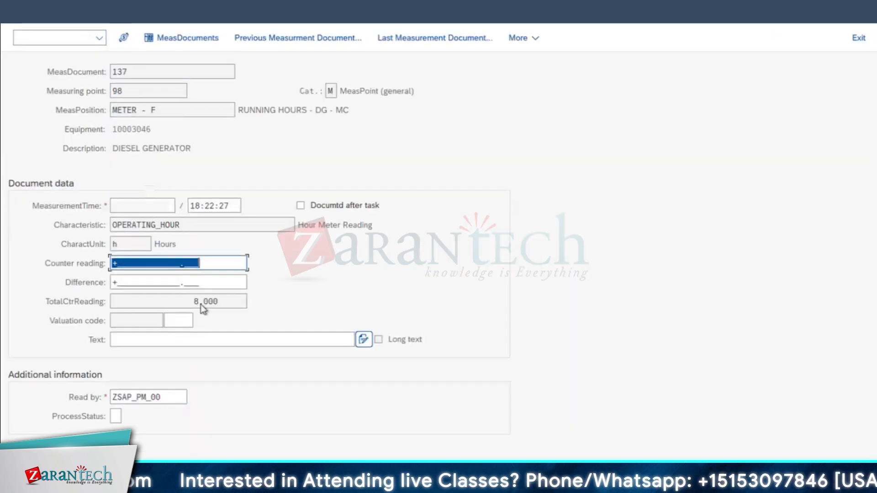
{"action": "double_click", "coordinate": [201, 304]}
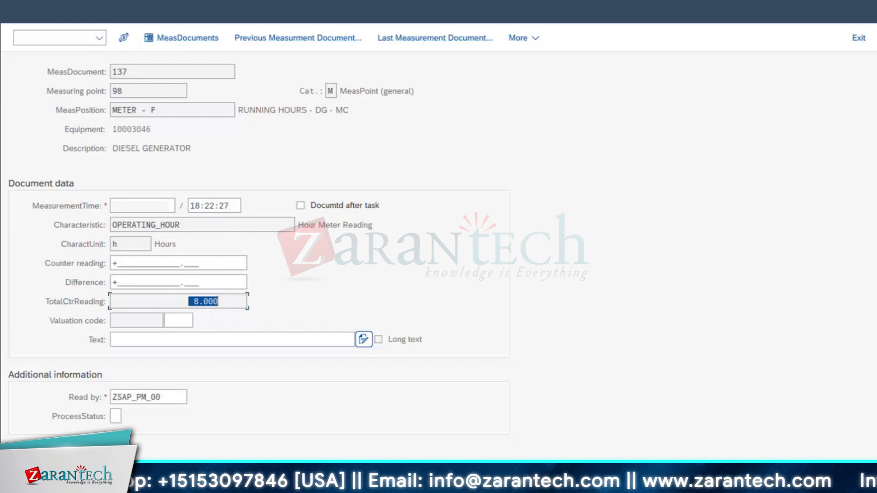
Switch to the Excel worksheet and calculate the call threshold in cell D53 with =500*90%.
{"action": "key", "text": "super+Tab"}
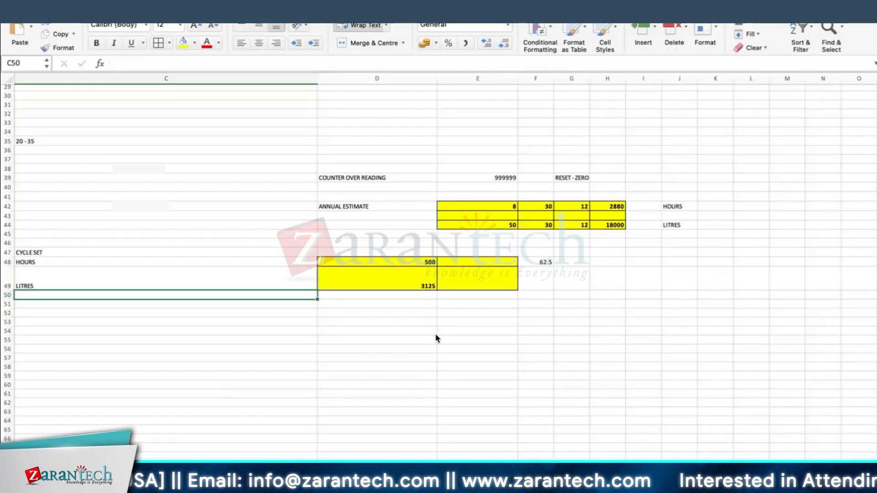
{"action": "left_click", "coordinate": [427, 323]}
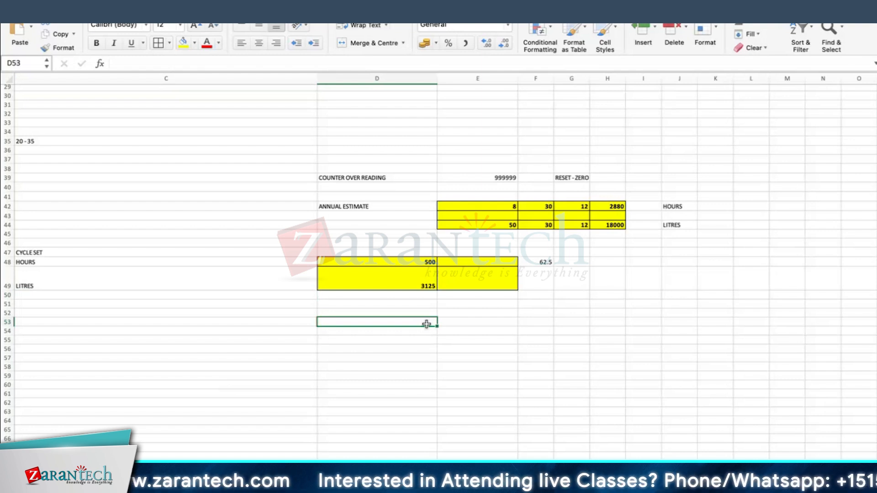
{"action": "type", "text": "=500*90"}
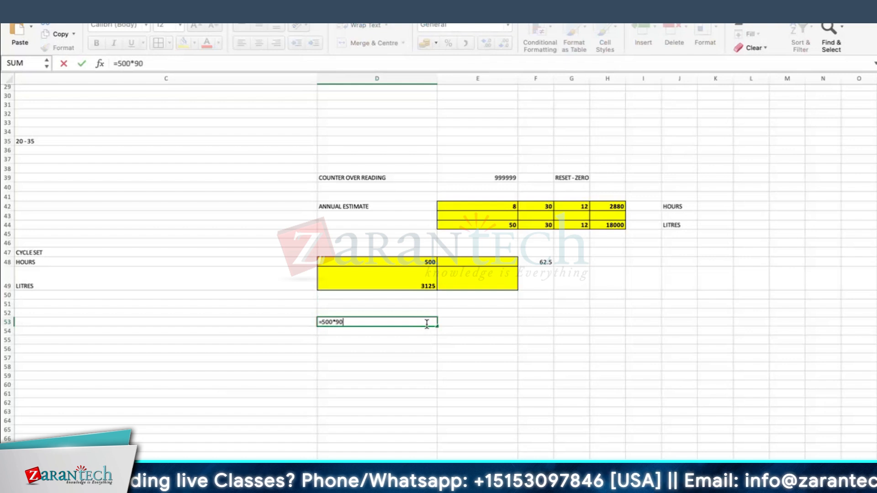
{"action": "type", "text": "%"}
{"action": "key", "text": "Return"}
{"action": "left_click", "coordinate": [426, 323]}
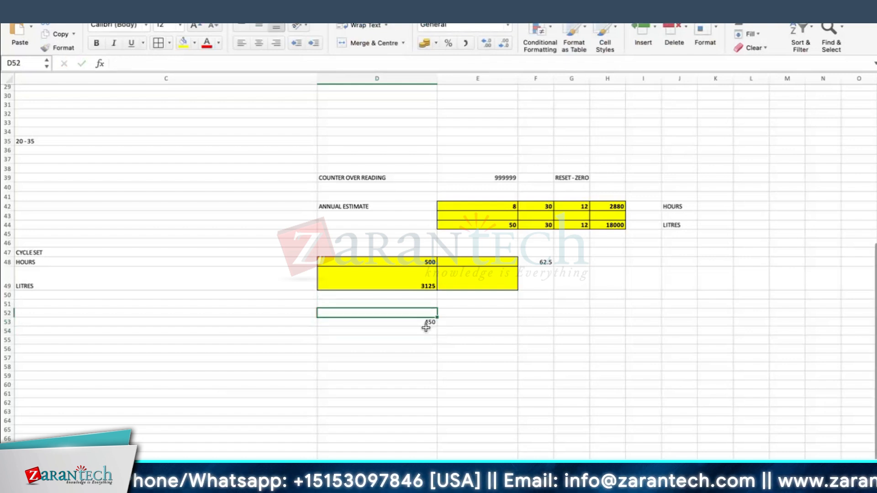
{"action": "left_click", "coordinate": [429, 360]}
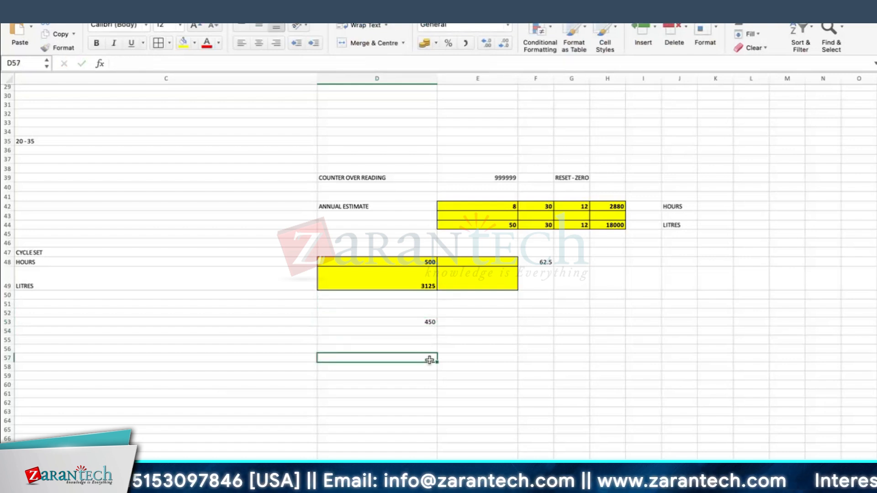
{"action": "left_click", "coordinate": [427, 323]}
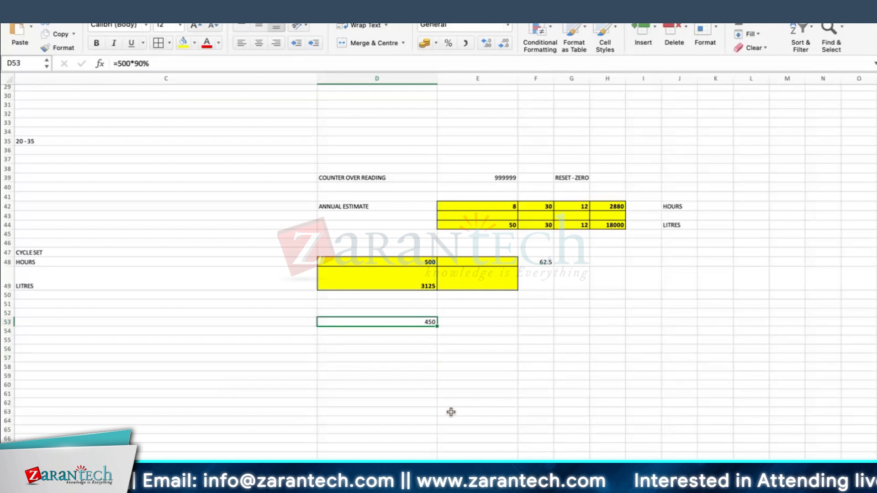
Switch back to SAP, record a counter reading of 430 hours for the diesel generator and save the measurement document.
{"action": "key", "text": "super+Tab"}
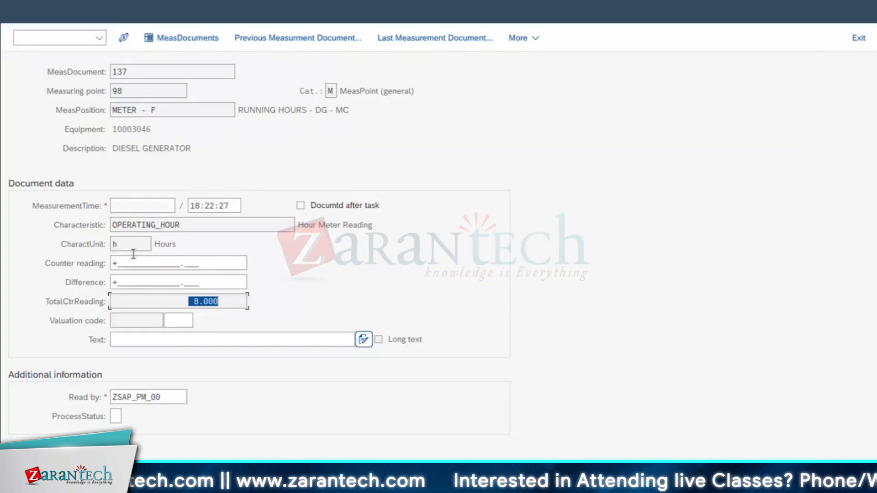
{"action": "left_click", "coordinate": [58, 263]}
{"action": "type", "text": "430"}
{"action": "key", "text": "Return"}
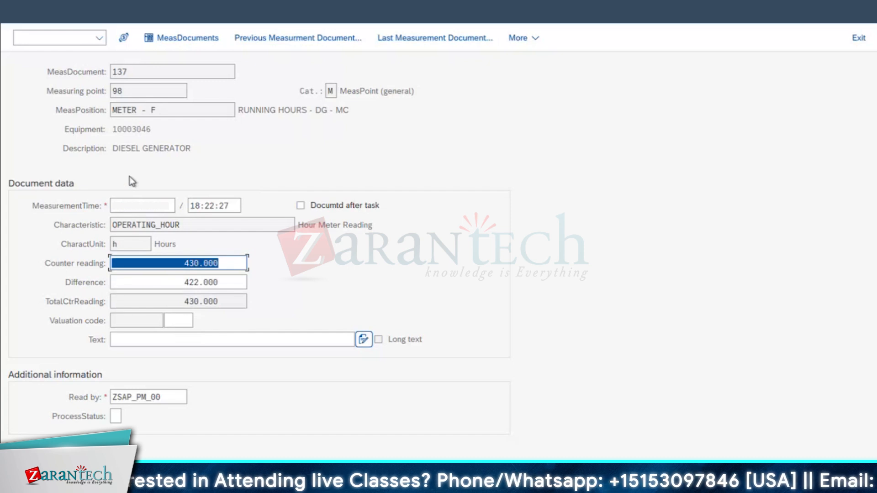
{"action": "key", "text": "ctrl+s"}
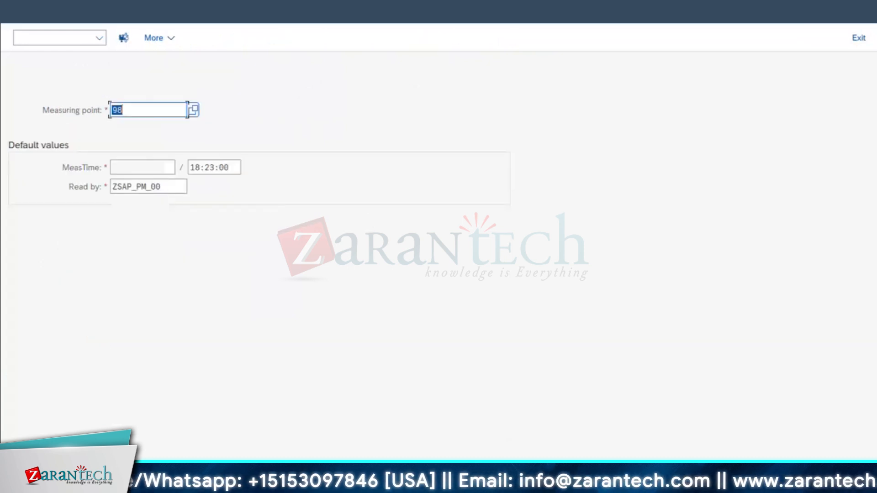
Start deadline monitoring (IP30) in another session and set the maintenance plan to 188.
{"action": "left_click", "coordinate": [184, 98]}
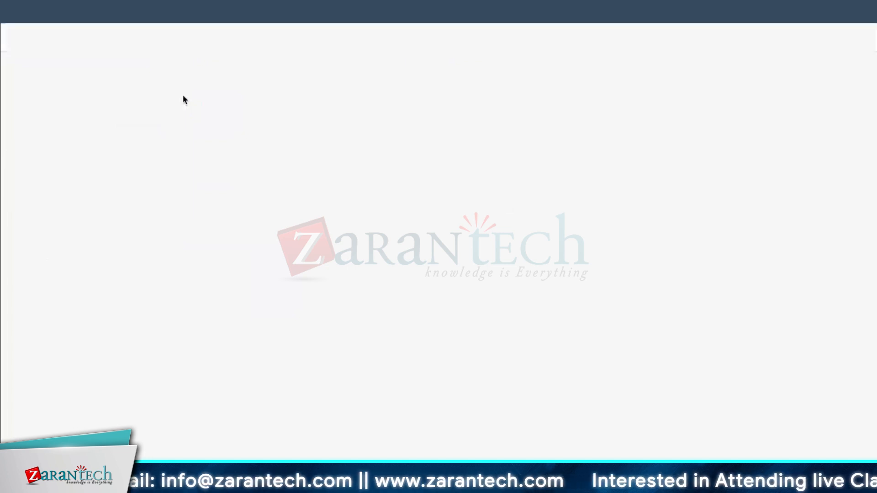
{"action": "type", "text": "IP30"}
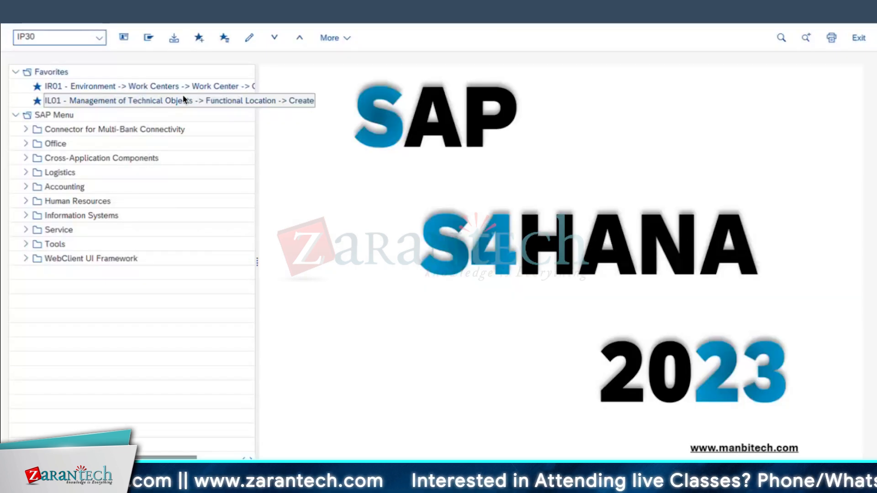
{"action": "key", "text": "Return"}
{"action": "left_click", "coordinate": [223, 93]}
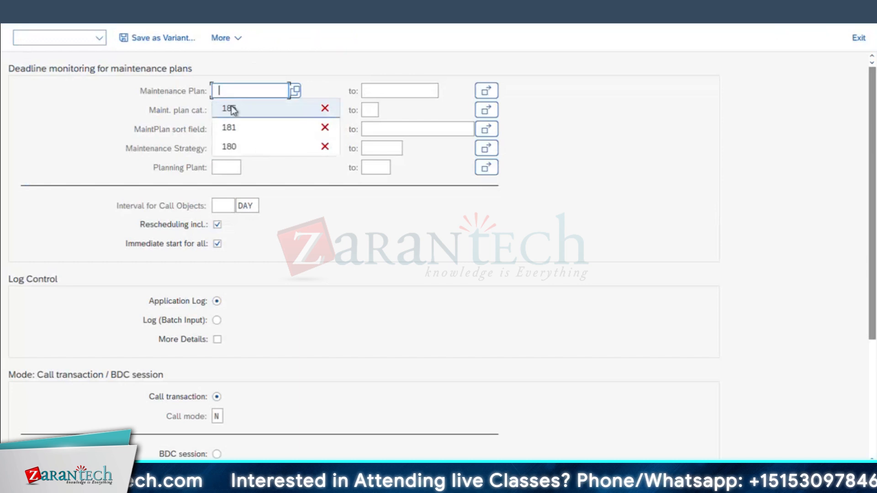
{"action": "left_click", "coordinate": [241, 109]}
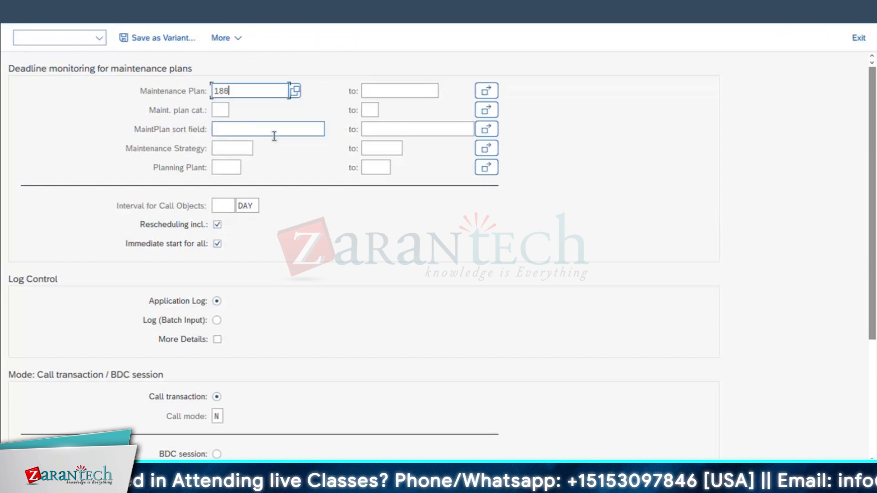
{"action": "key", "text": "BackSpace"}
{"action": "type", "text": "8"}
Return to the scheduling session of maintenance plan 188 and leave the plan, saving it first.
{"action": "left_click", "coordinate": [197, 484]}
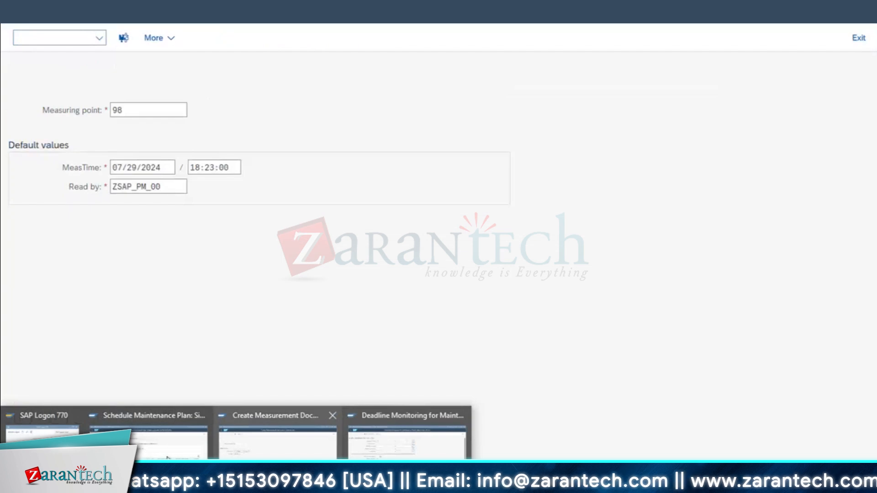
{"action": "left_click", "coordinate": [151, 440]}
{"action": "left_click", "coordinate": [57, 34]}
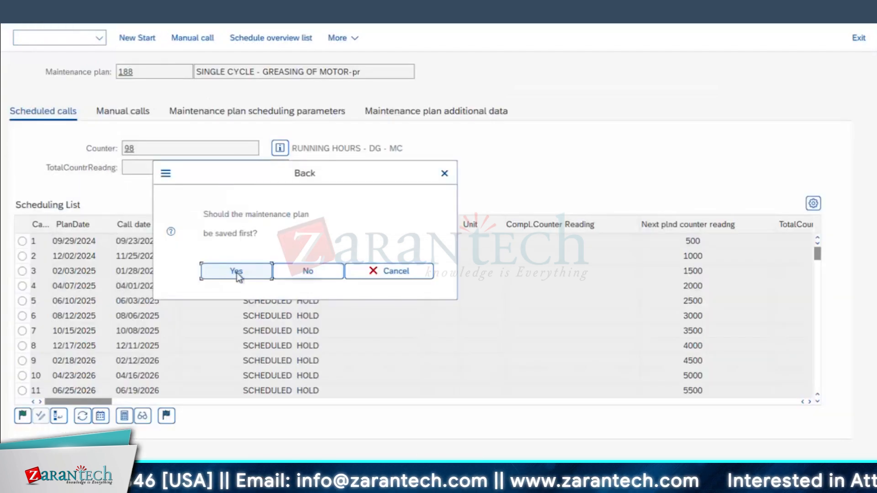
{"action": "left_click", "coordinate": [236, 271]}
Run deadline monitoring for maintenance plan 188 and check the scheduling messages in the log.
{"action": "left_click", "coordinate": [197, 484]}
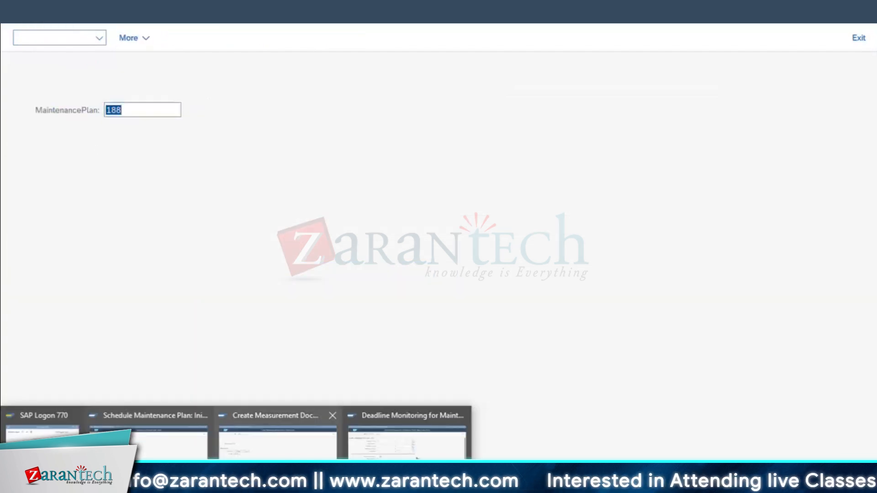
{"action": "left_click", "coordinate": [406, 441]}
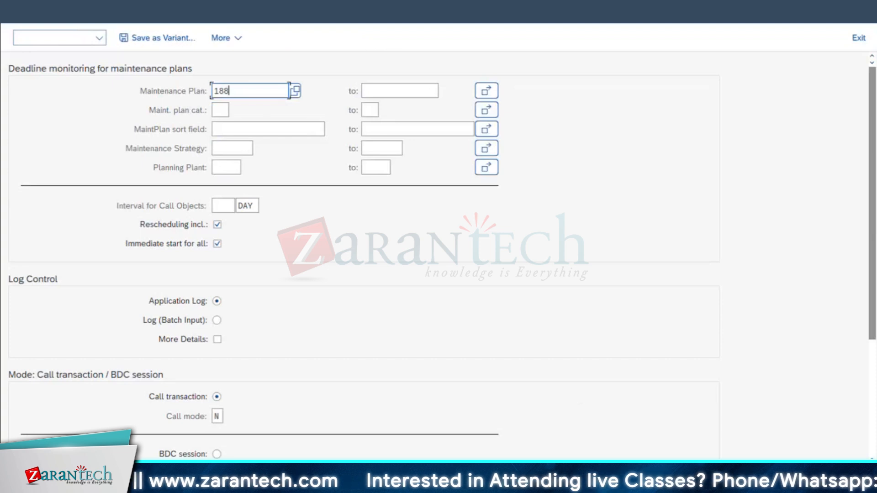
{"action": "key", "text": "F8"}
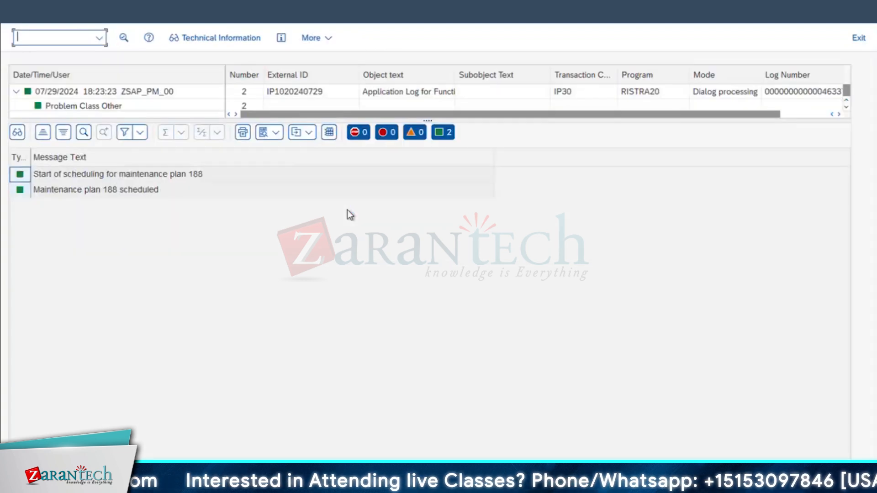
{"action": "left_click", "coordinate": [108, 194]}
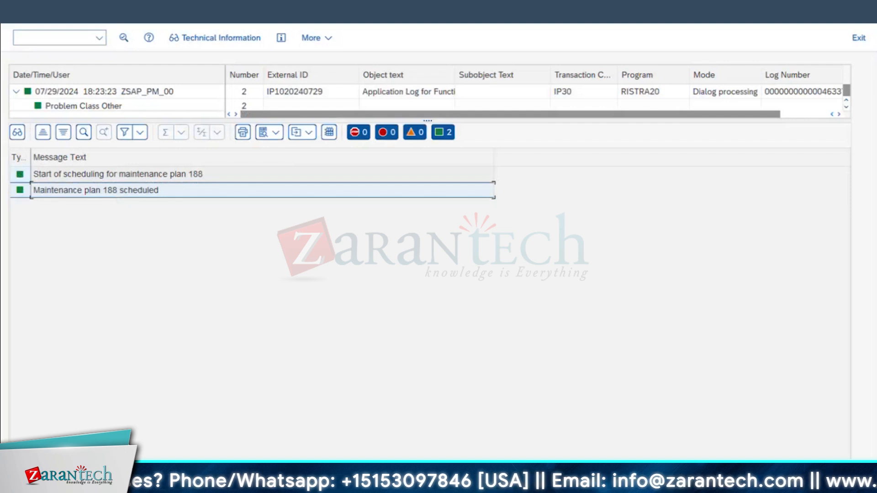
Record a new counter reading of 450 hours for measuring point 98 and save the measurement document.
{"action": "mouse_move", "coordinate": [217, 480]}
{"action": "left_click", "coordinate": [270, 429]}
{"action": "key", "text": "Return"}
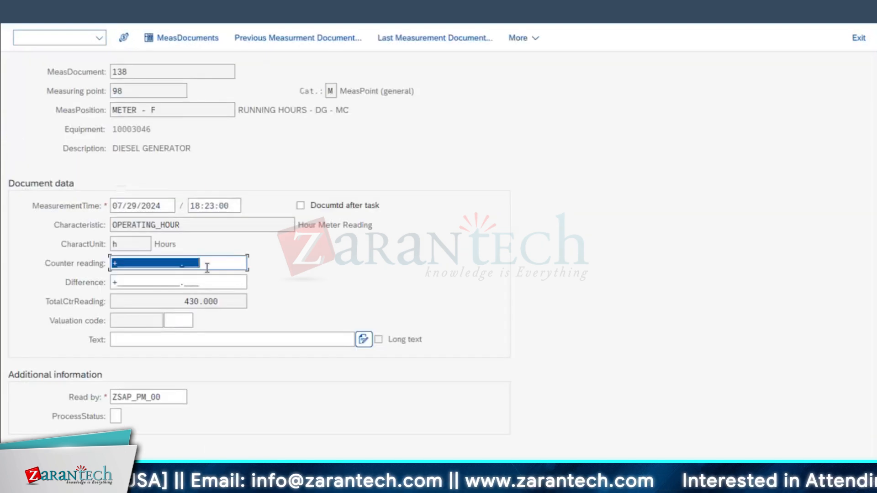
{"action": "type", "text": "450"}
{"action": "key", "text": "Return"}
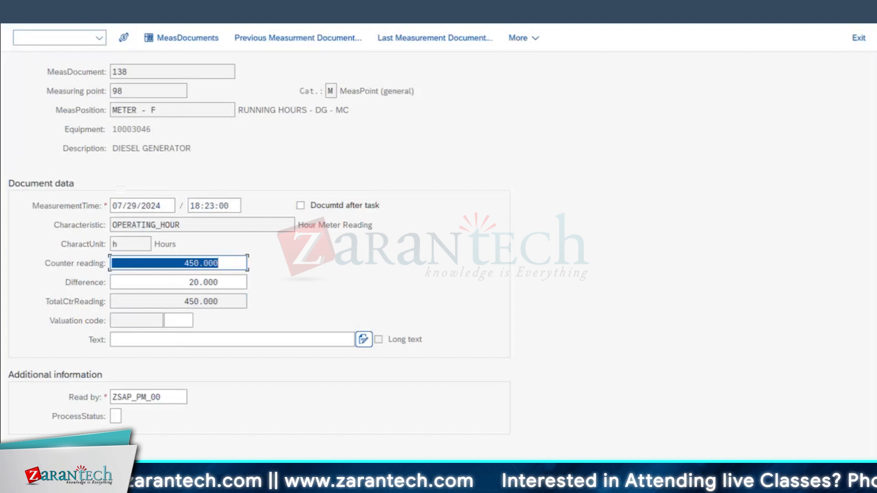
{"action": "left_click", "coordinate": [821, 468]}
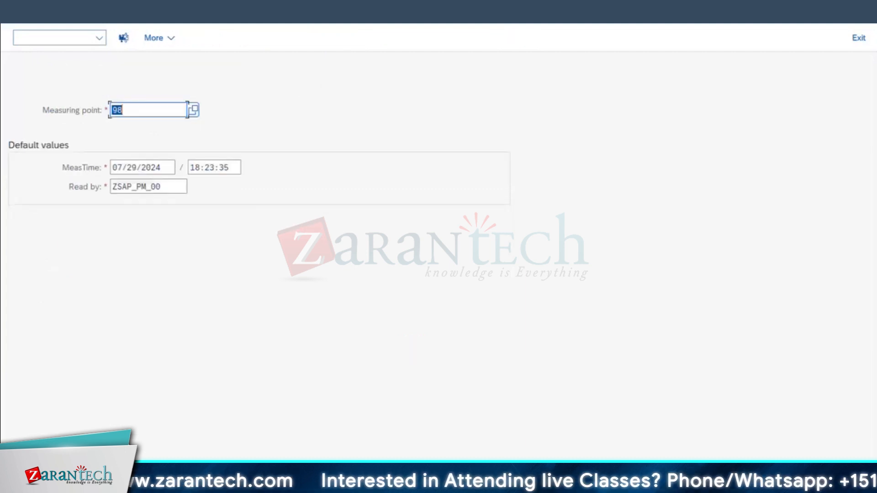
Leave the displayed log, rerun deadline monitoring for maintenance plan 188 and check the log for a generated order and notification.
{"action": "left_click", "coordinate": [201, 483]}
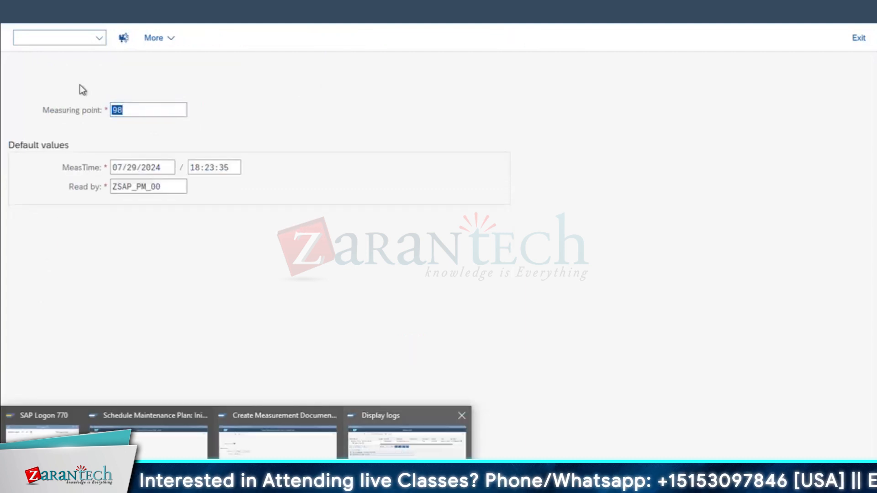
{"action": "left_click", "coordinate": [406, 443]}
{"action": "left_click", "coordinate": [34, 17]}
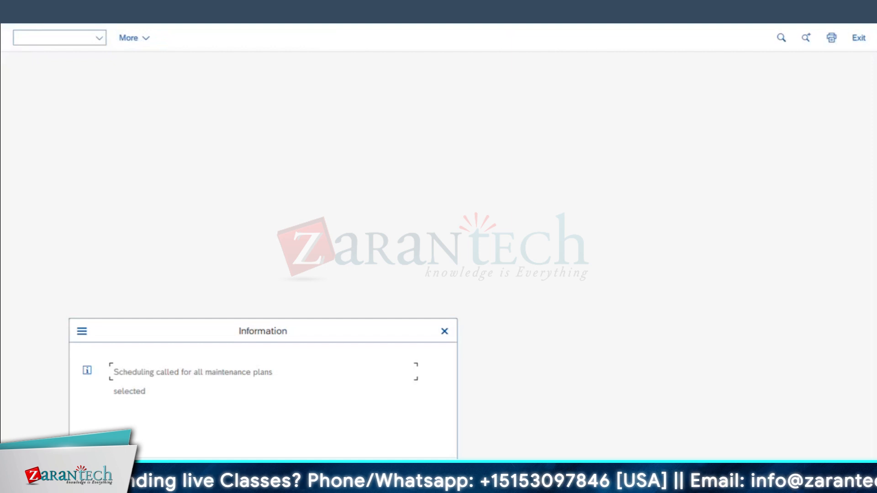
{"action": "key", "text": "Return"}
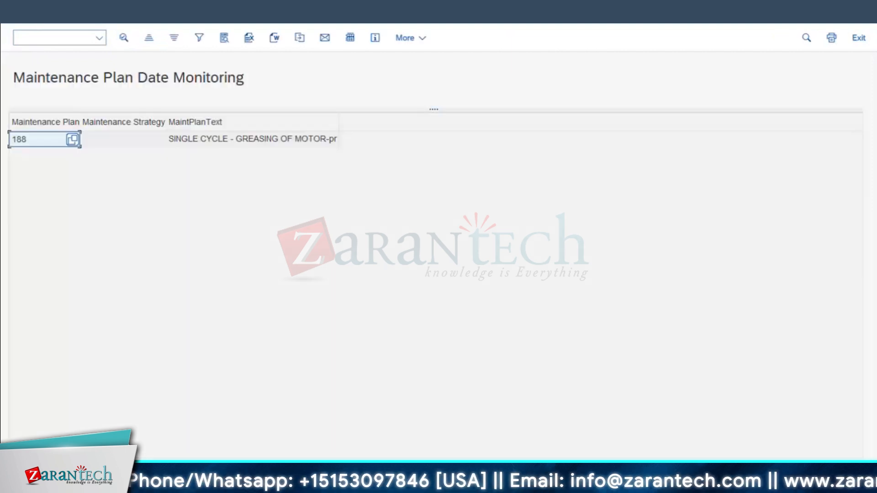
{"action": "left_click", "coordinate": [29, 18]}
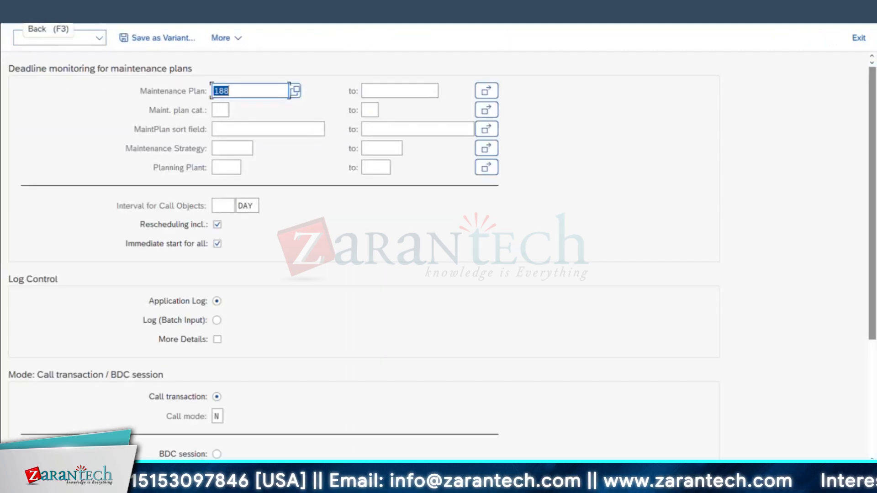
{"action": "left_click", "coordinate": [419, 177]}
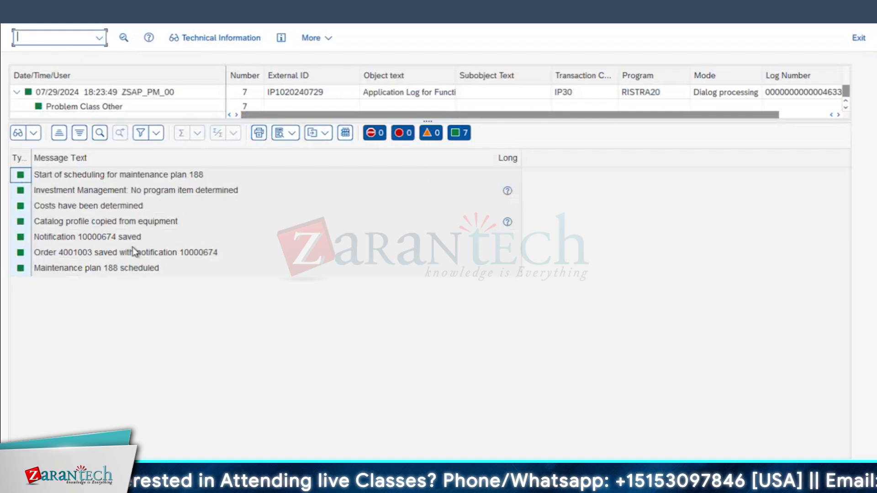
{"action": "left_click", "coordinate": [130, 250]}
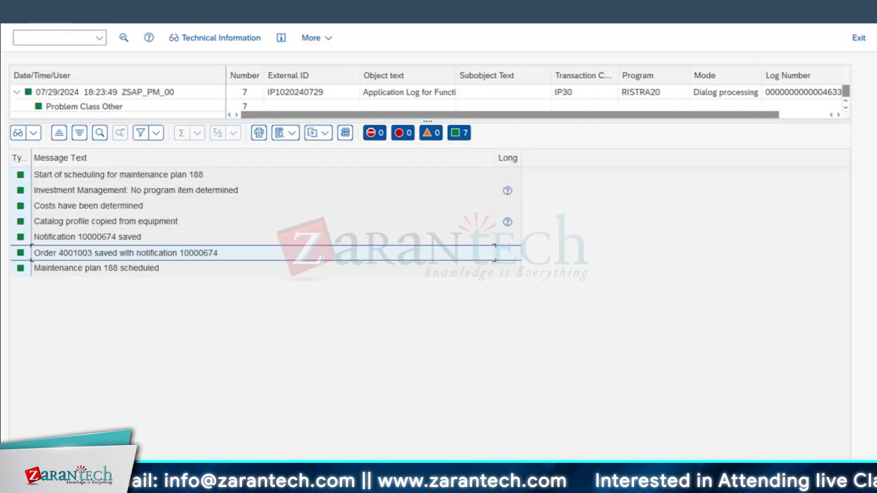
{"action": "mouse_move", "coordinate": [201, 484]}
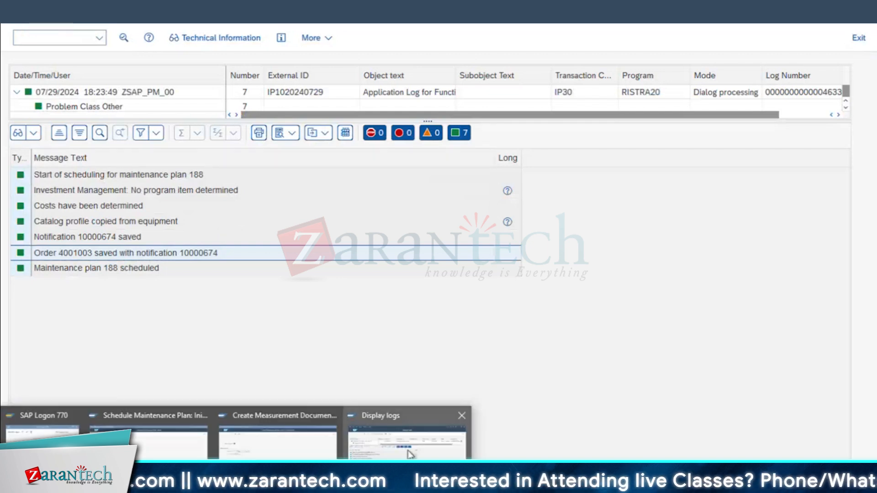
Return to the plan scheduling session, check the scheduled calls of maintenance plan 187 and leave it without saving.
{"action": "left_click", "coordinate": [146, 434]}
{"action": "left_click", "coordinate": [136, 108]}
{"action": "key", "text": "BackSpace"}
{"action": "type", "text": "7"}
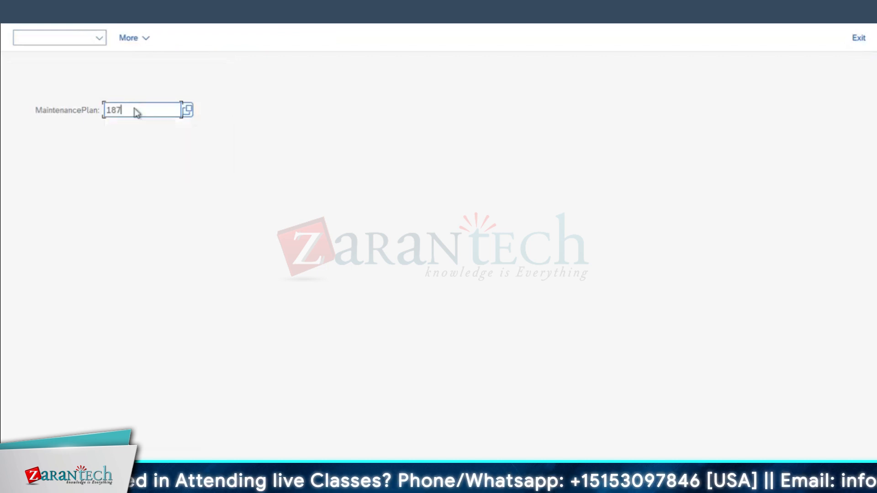
{"action": "key", "text": "Return"}
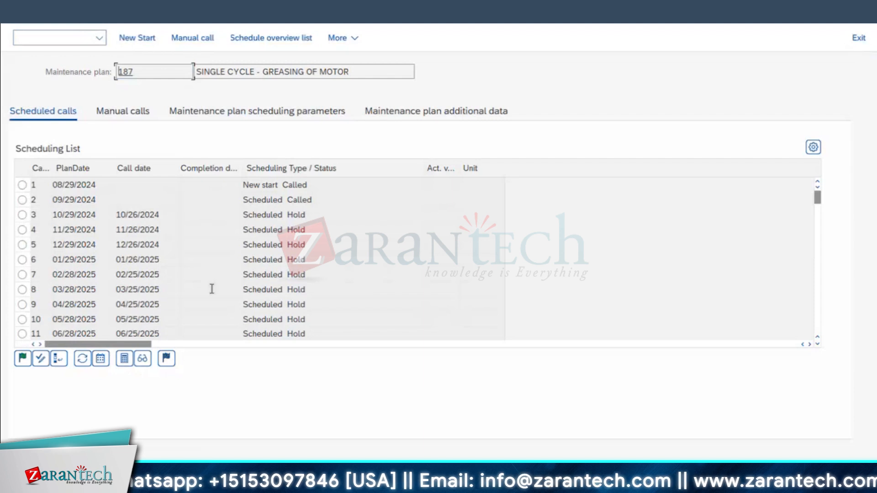
{"action": "left_click", "coordinate": [15, 13]}
{"action": "key", "text": "Tab"}
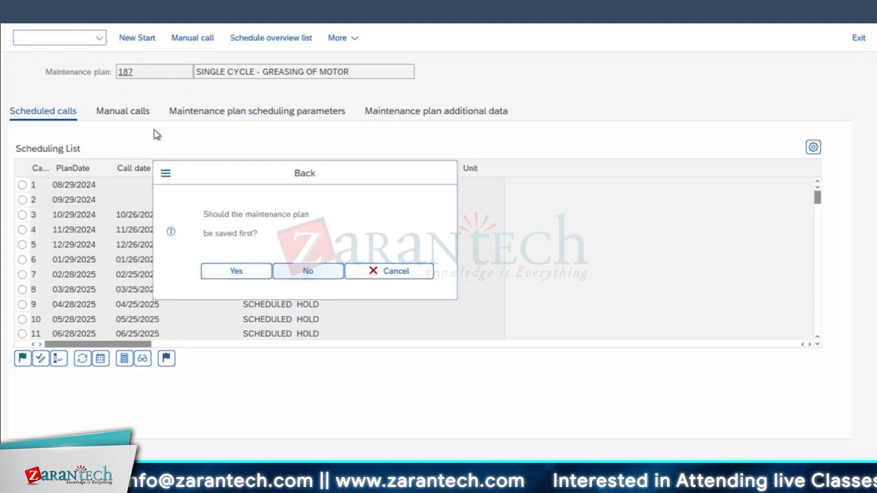
{"action": "key", "text": "Return"}
Check the scheduled calls of maintenance plan 186, leave it without saving, and display the scheduled calls of plan 185.
{"action": "left_click", "coordinate": [137, 109]}
{"action": "key", "text": "BackSpace"}
{"action": "type", "text": "6"}
{"action": "key", "text": "Return"}
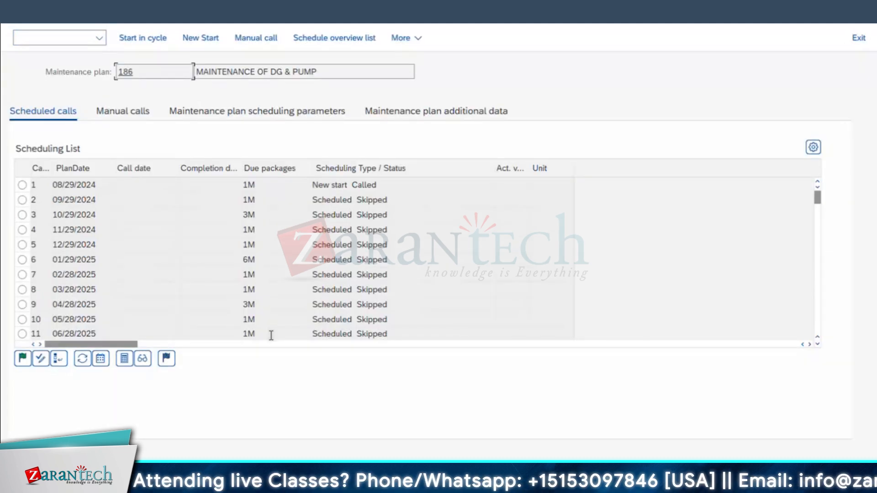
{"action": "left_click", "coordinate": [16, 12]}
{"action": "left_click", "coordinate": [309, 271]}
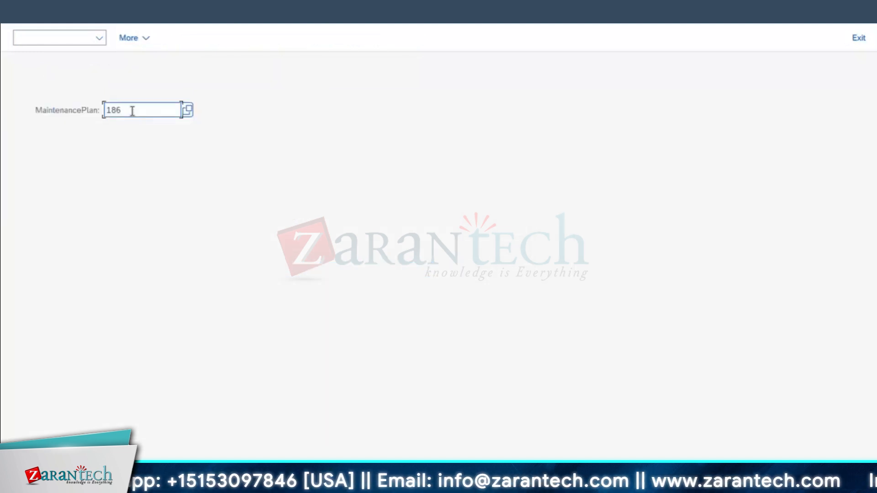
{"action": "key", "text": "BackSpace"}
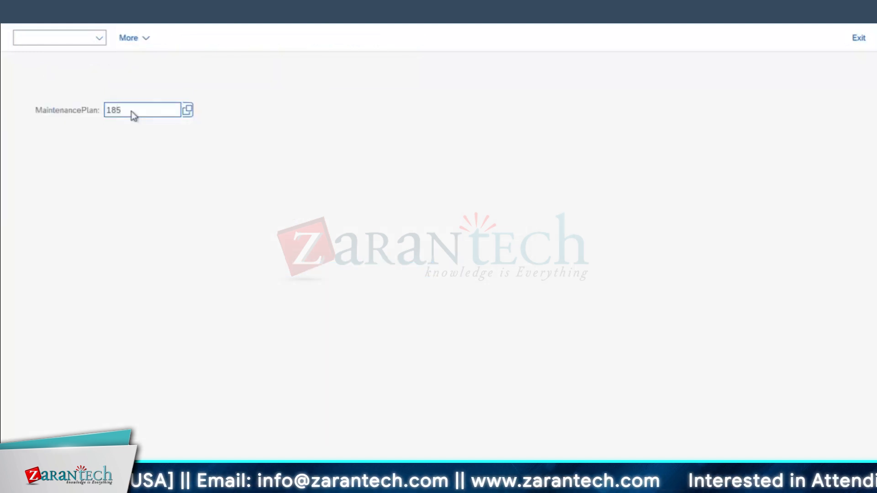
{"action": "key", "text": "Return"}
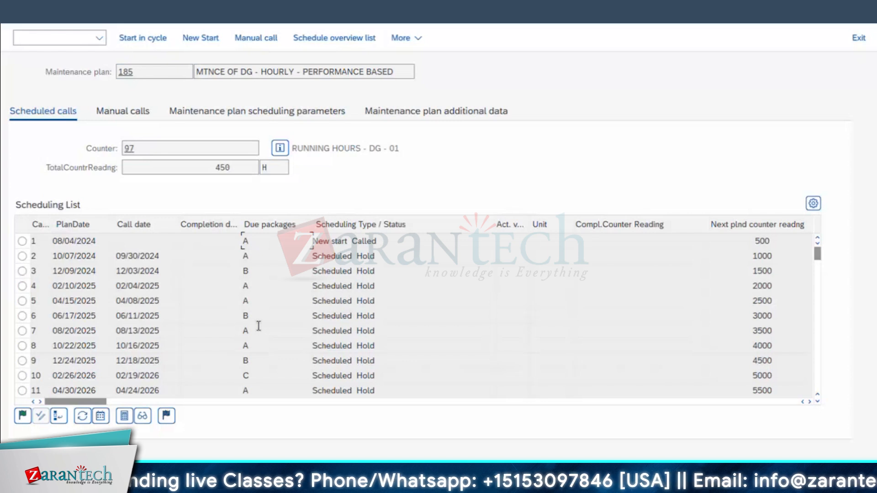
Switch to the Excel workbook and enter SC in C57, with PERF in D57 and TIME in D58.
{"action": "key", "text": "super+Tab"}
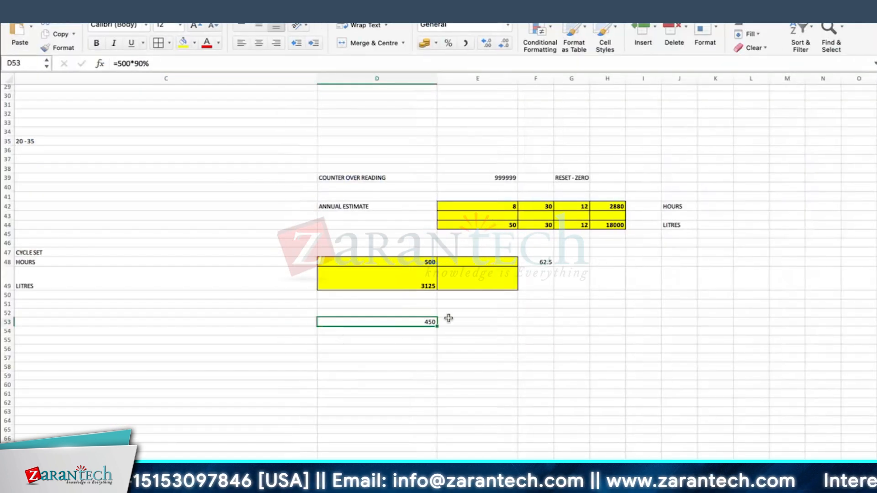
{"action": "left_click", "coordinate": [260, 358]}
{"action": "type", "text": "SC"}
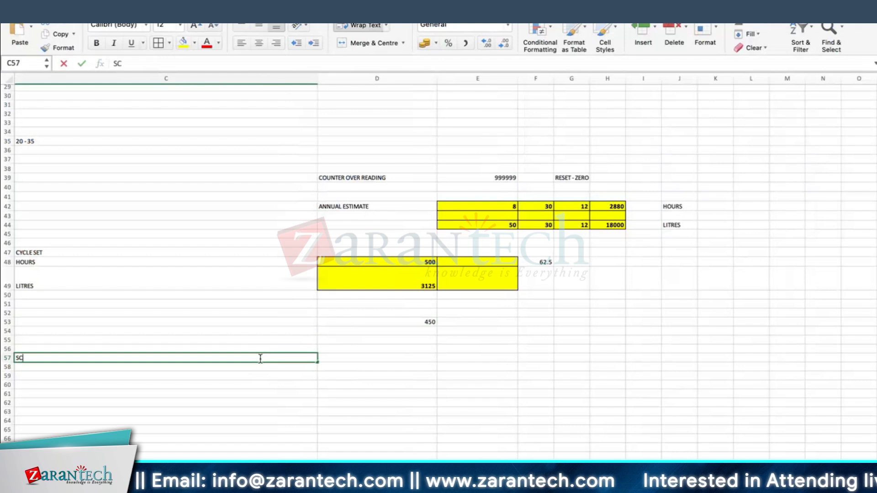
{"action": "key", "text": "Tab"}
{"action": "type", "text": "PERF"}
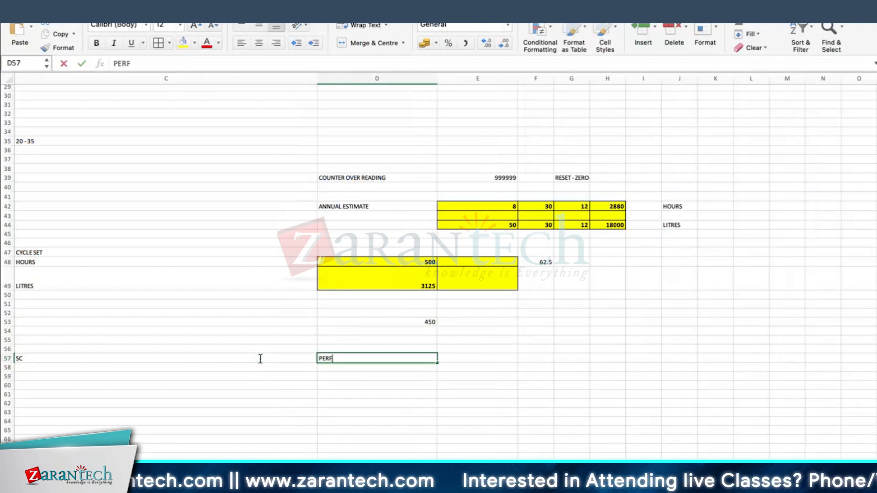
{"action": "key", "text": "Return"}
{"action": "type", "text": "TIME"}
{"action": "key", "text": "Return"}
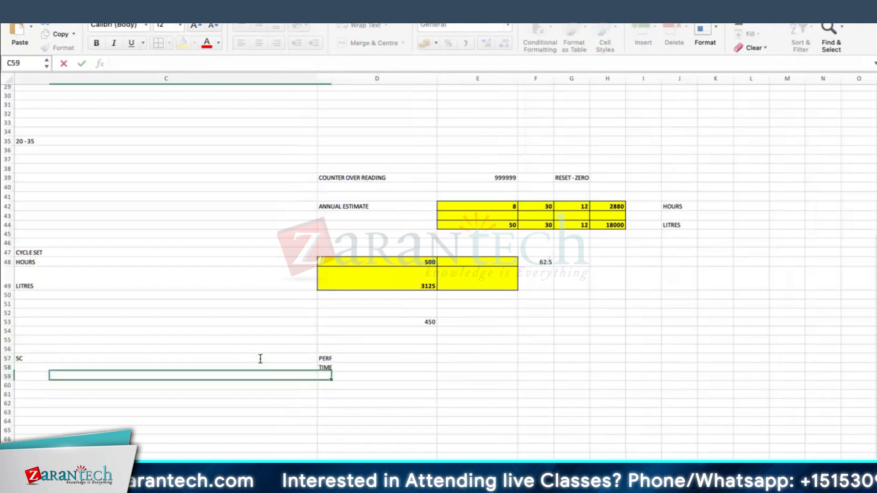
Enter the single cycle examples beside their labels: 500 HR in E57 and 1 MON in E58.
{"action": "left_click", "coordinate": [467, 358]}
{"action": "type", "text": "500"}
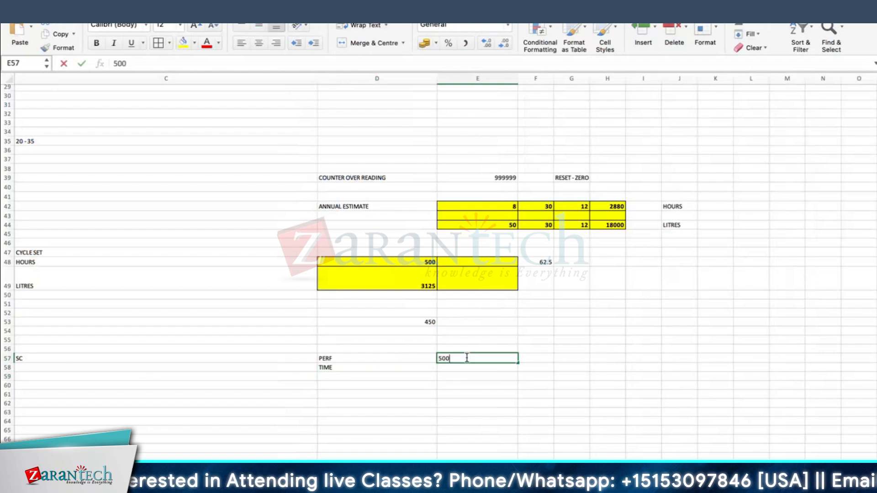
{"action": "type", "text": " HR"}
{"action": "key", "text": "Return"}
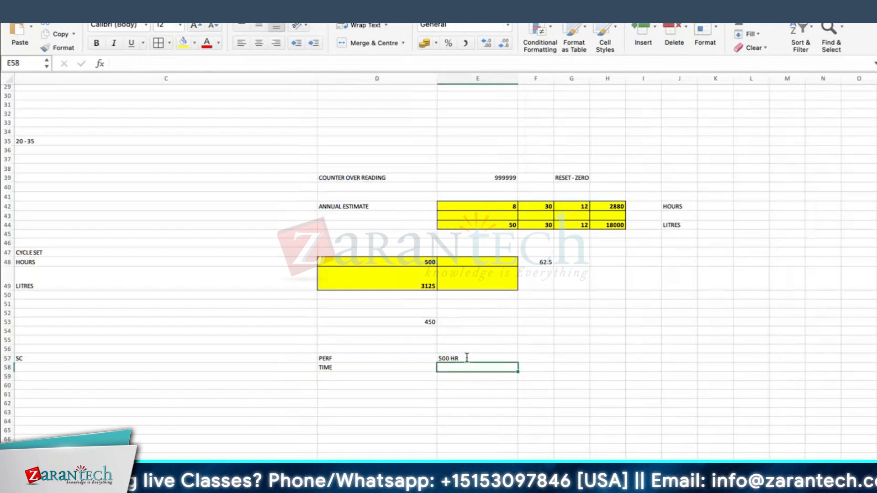
{"action": "type", "text": "1 MON"}
{"action": "key", "text": "Return"}
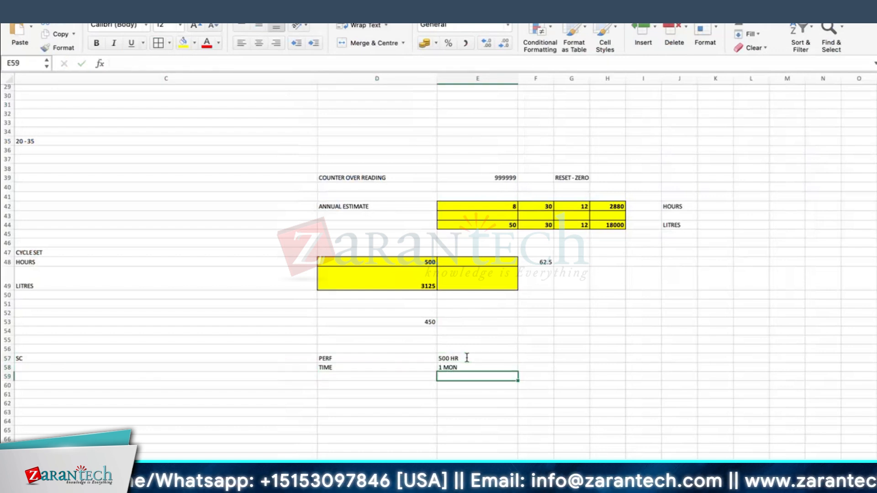
Add a strategy row with STR in C60, TIME in D60 and the packages 1M, 3M, 6M in E60.
{"action": "left_click", "coordinate": [251, 389]}
{"action": "type", "text": "STR"}
{"action": "key", "text": "Tab"}
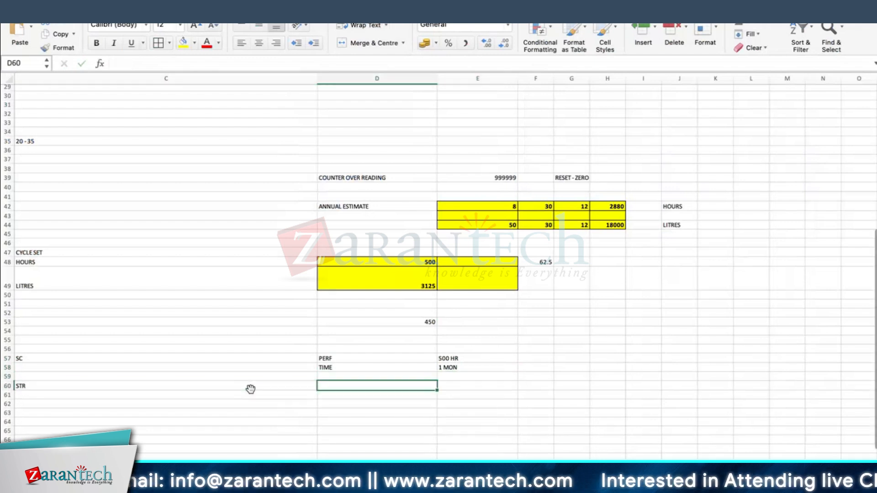
{"action": "type", "text": "TIM"}
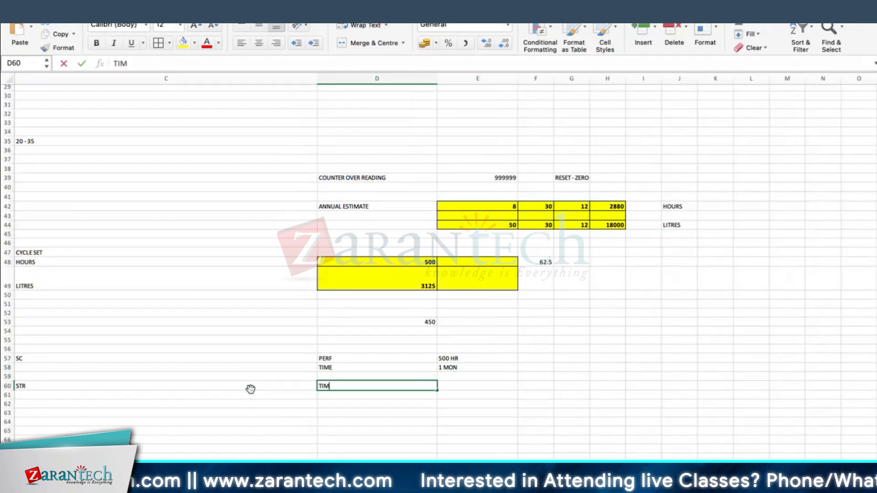
{"action": "type", "text": "E"}
{"action": "key", "text": "Tab"}
{"action": "type", "text": "1M,"}
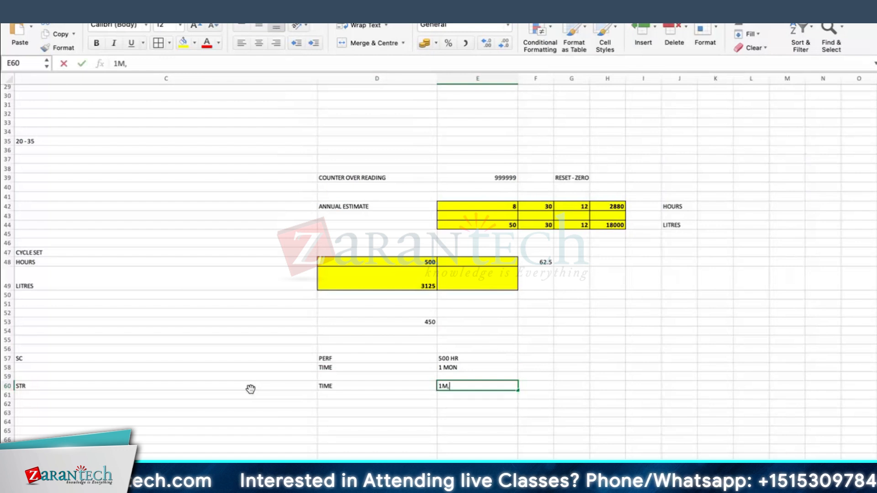
{"action": "type", "text": " 3M,"}
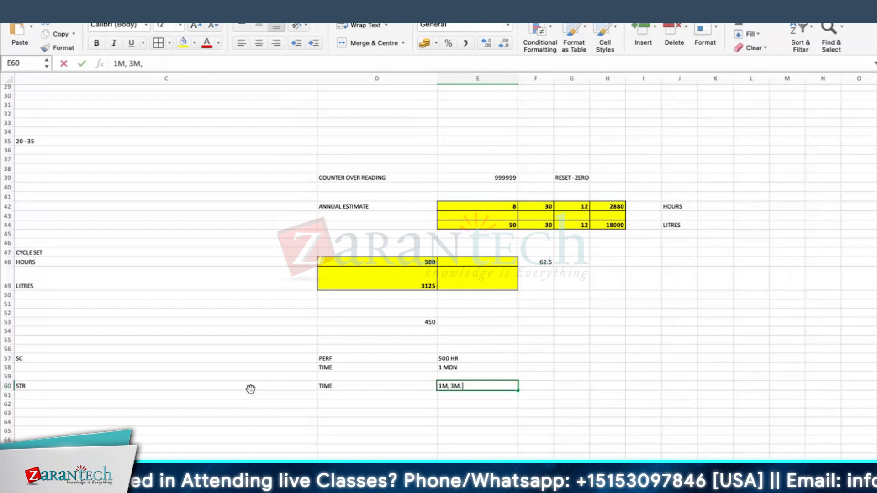
{"action": "type", "text": " 6M"}
{"action": "key", "text": "Return"}
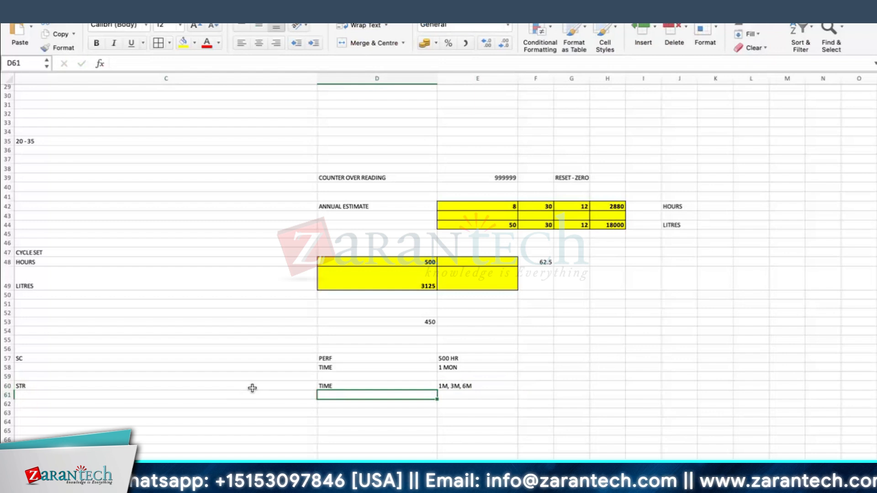
Add the performance-based strategy row with PERF in D61 and 500, 1500, 5000 in E61.
{"action": "type", "text": "PERF"}
{"action": "key", "text": "Tab"}
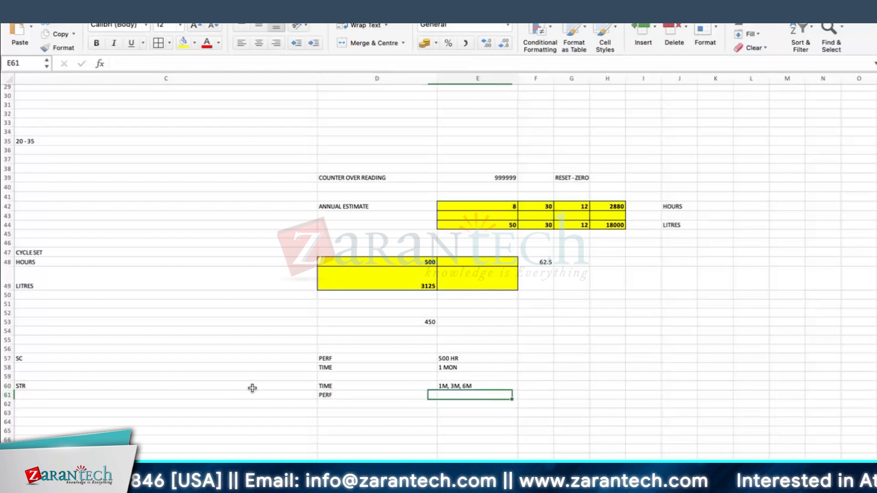
{"action": "type", "text": "500, 1"}
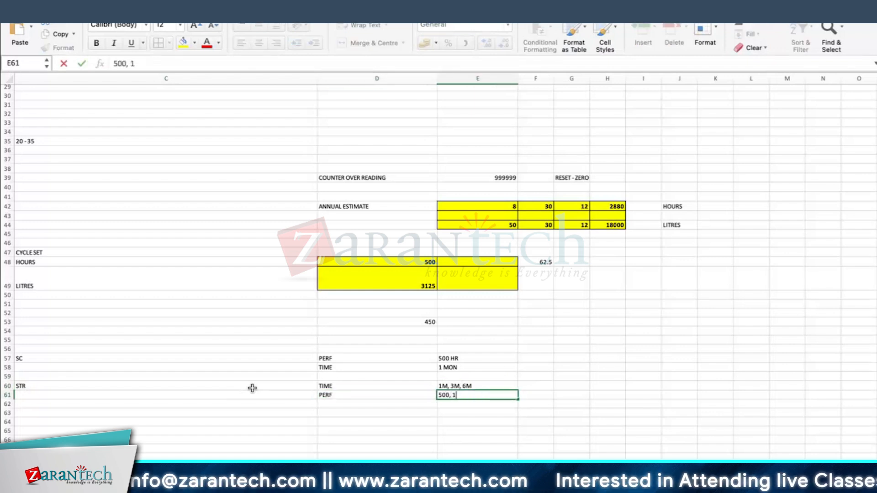
{"action": "type", "text": "500, 5000"}
{"action": "key", "text": "Return"}
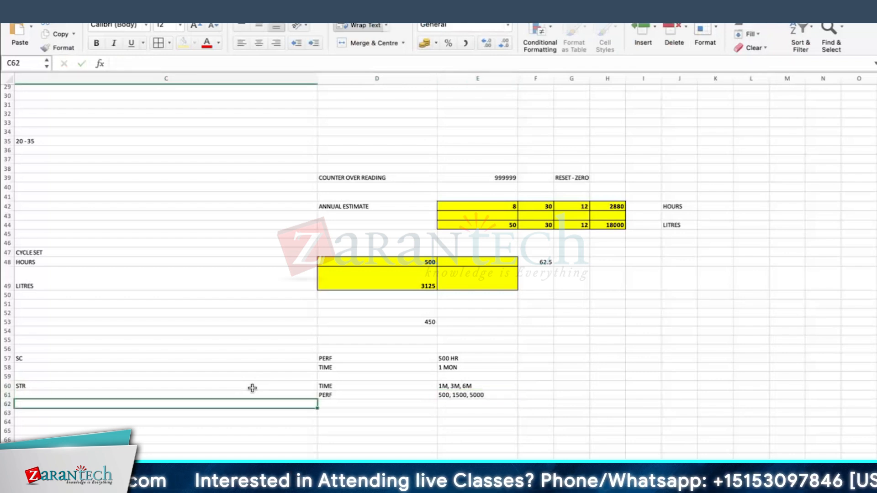
Apply borders to all cells of the plan type summary in C57:E61.
{"action": "scroll", "coordinate": [291, 362], "scroll_direction": "down", "scroll_amount": 2}
{"action": "left_click_drag", "start_coordinate": [115, 339], "coordinate": [480, 374]}
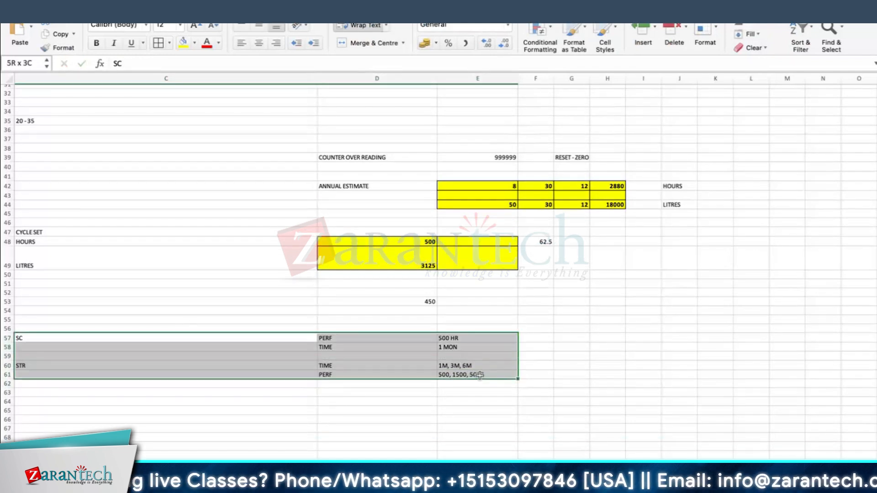
{"action": "left_click", "coordinate": [160, 44]}
{"action": "scroll", "coordinate": [452, 389], "scroll_direction": "down", "scroll_amount": 5}
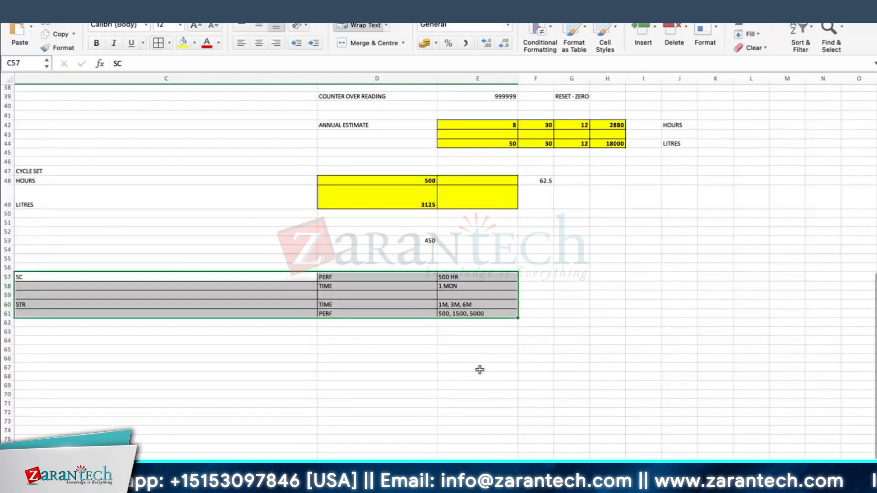